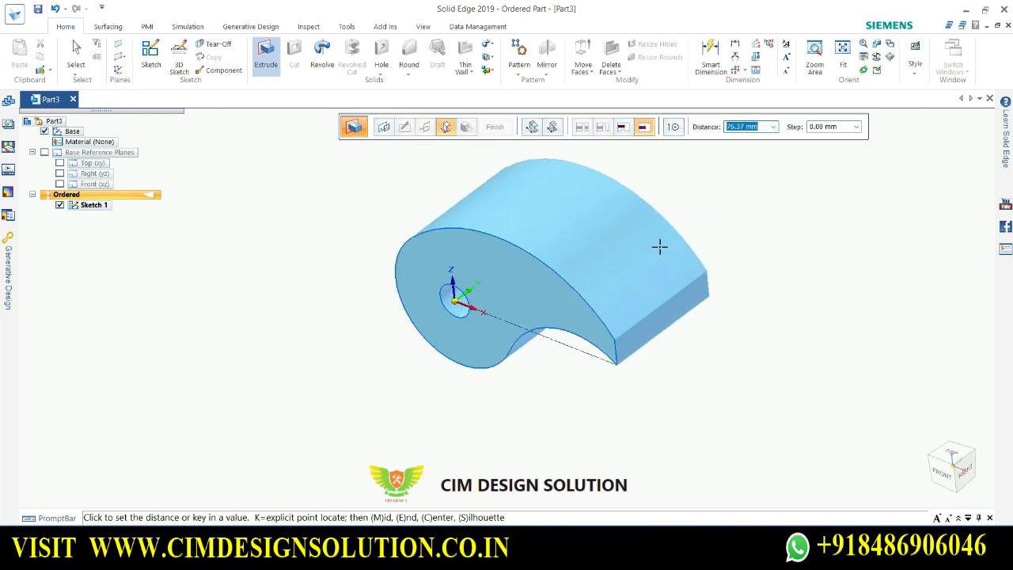
# Extrude the cam-shaped profile with its centre hole 100 mm to one side and finish the feature.
pyautogui.scroll(2, 619, 288)
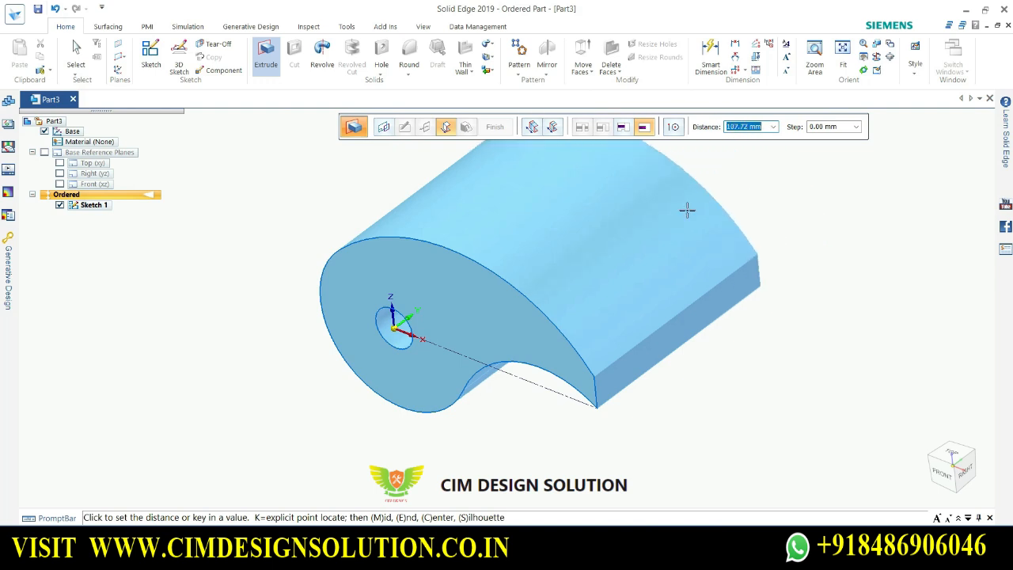
pyautogui.write('100')
pyautogui.press('Tab')
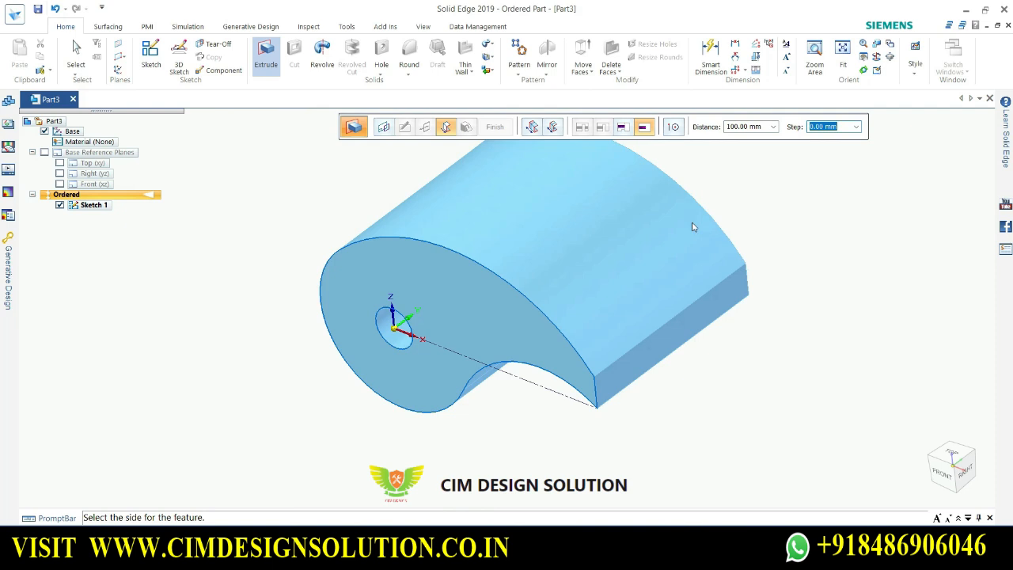
pyautogui.middleClick(815, 203)
pyautogui.scroll(-1, 651, 280)
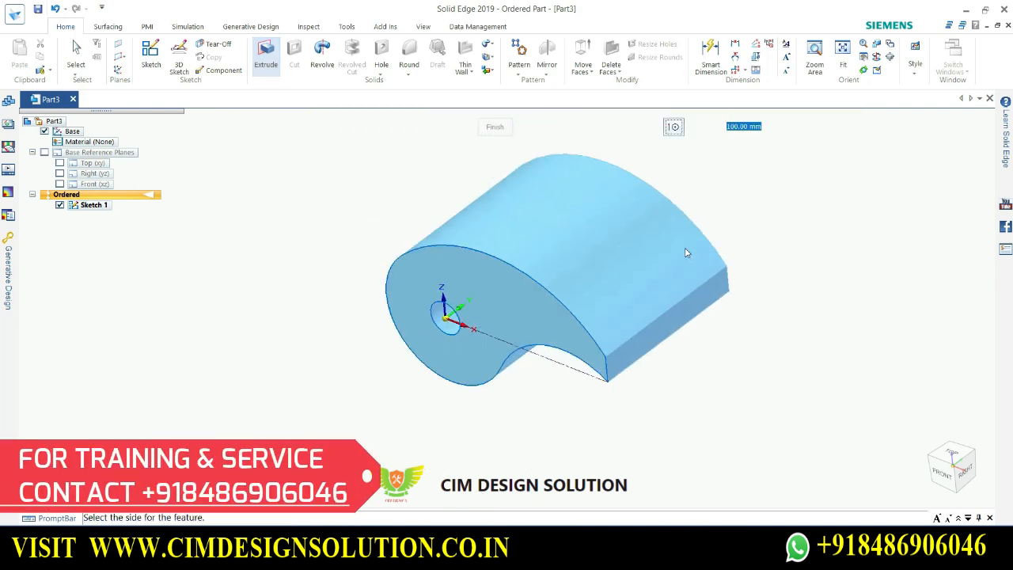
pyautogui.scroll(1, 704, 188)
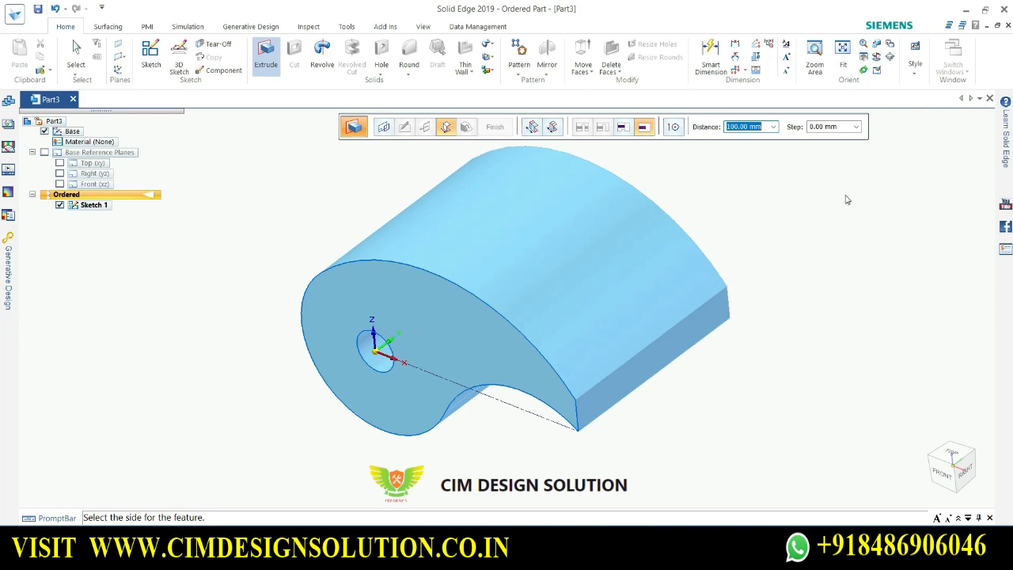
pyautogui.click(826, 231)
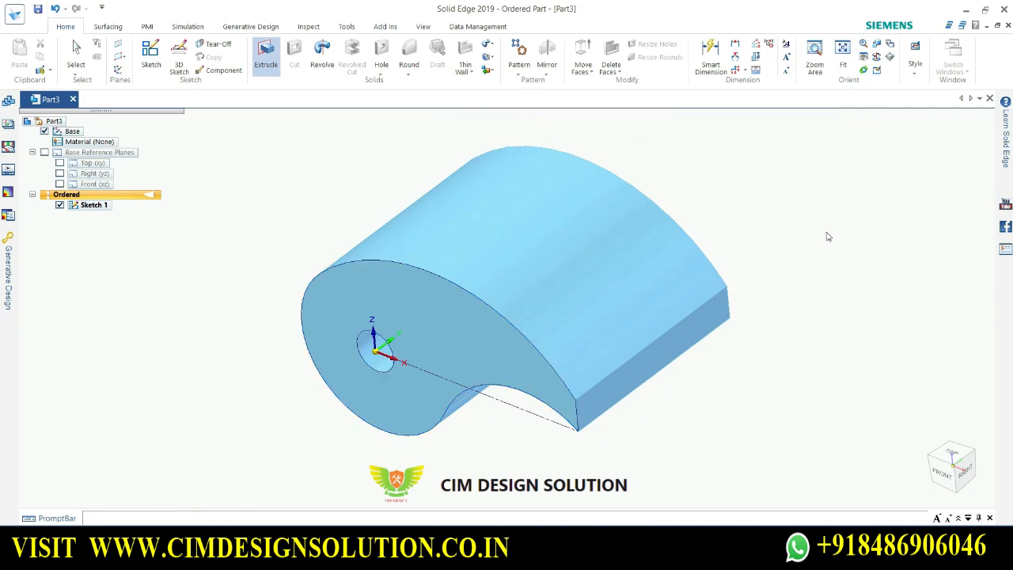
# Select the new protrusion and display its sketch and extrusion dimensions with Dynamic Edit.
pyautogui.click(109, 237)
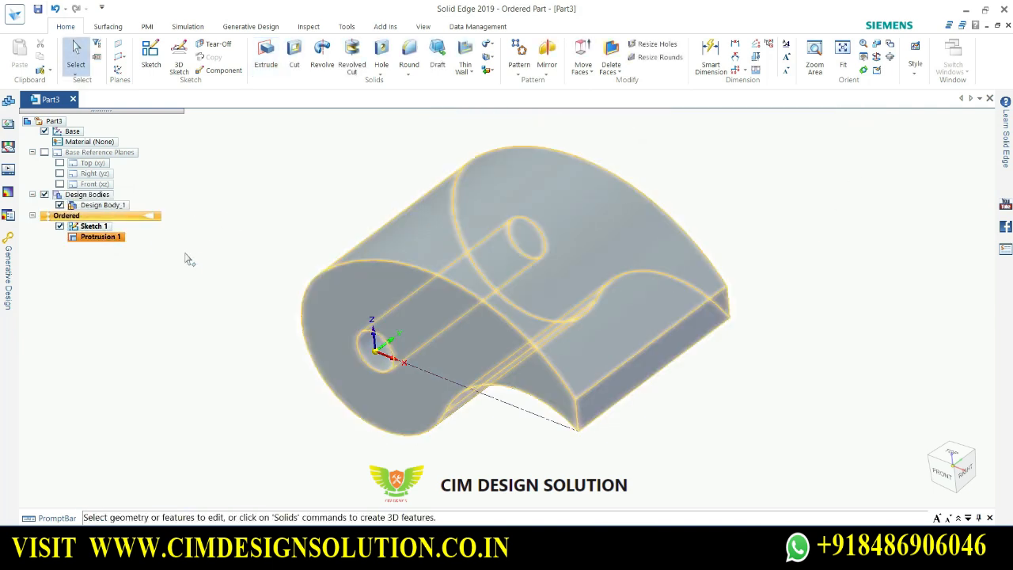
pyautogui.click(191, 252)
pyautogui.click(109, 237)
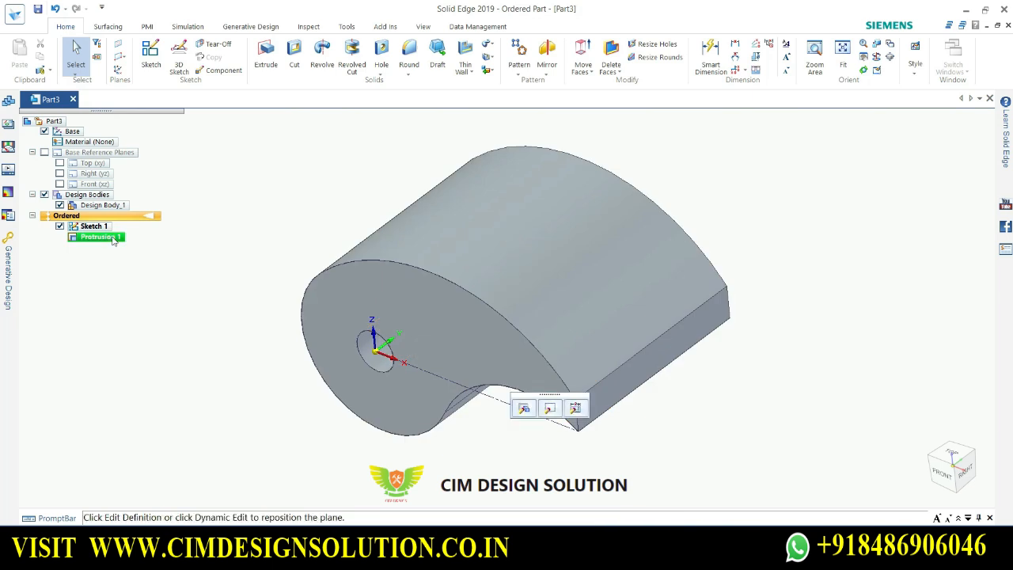
pyautogui.rightClick(114, 239)
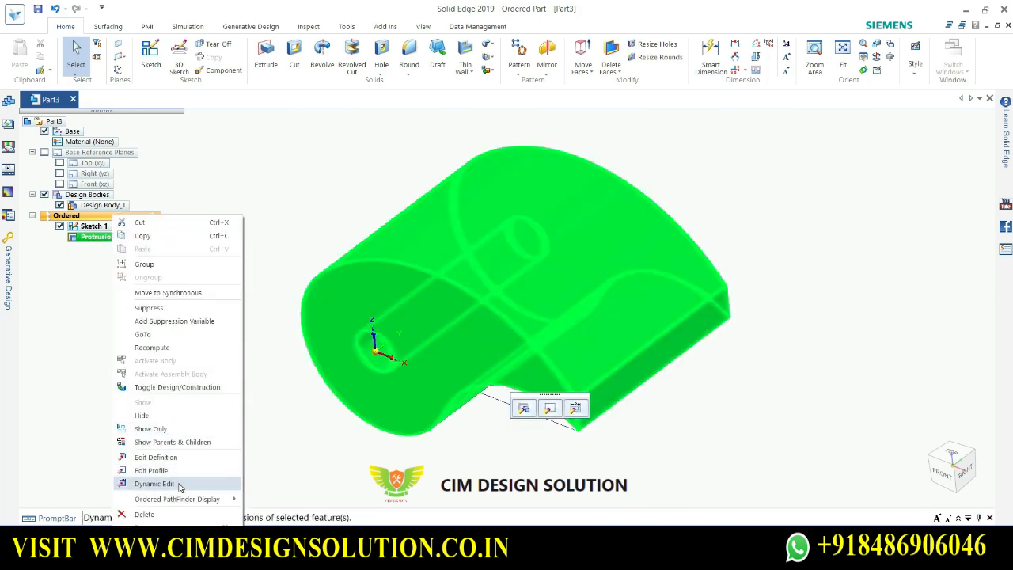
pyautogui.click(766, 202)
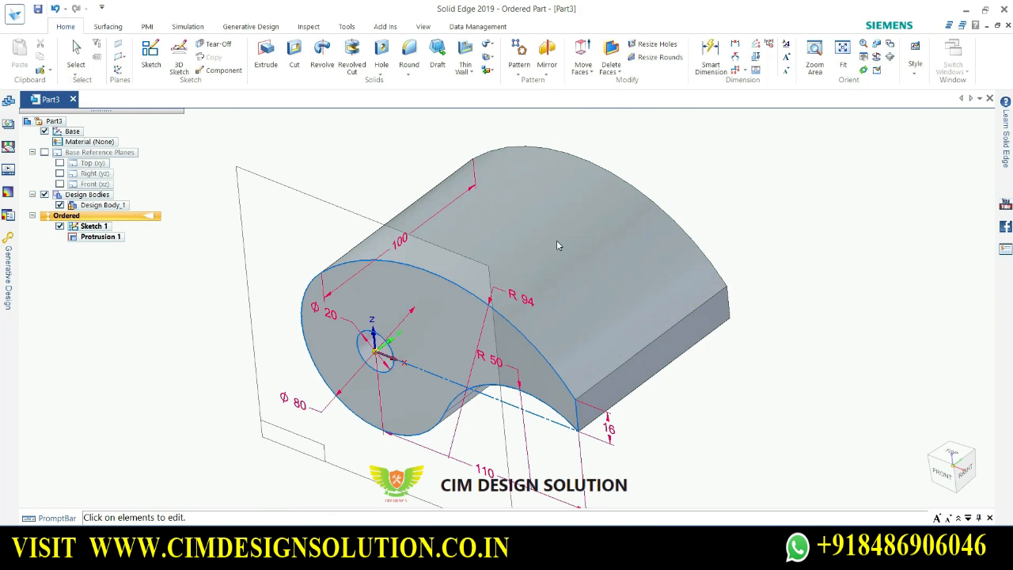
pyautogui.click(728, 402)
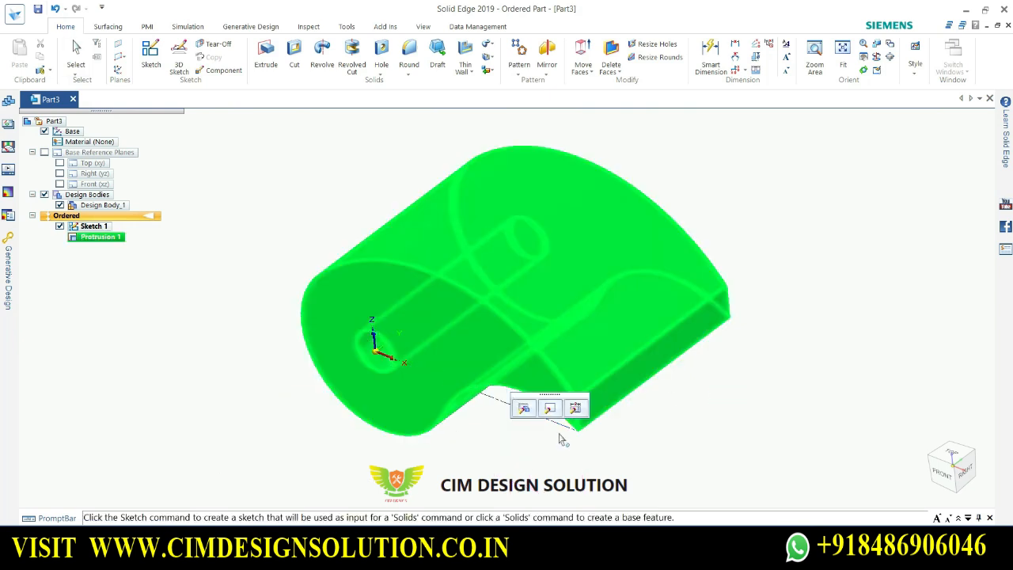
# Open the protrusion's Edit Definition mode and leave it, then show its Dynamic Edit dimensions again.
pyautogui.click(521, 409)
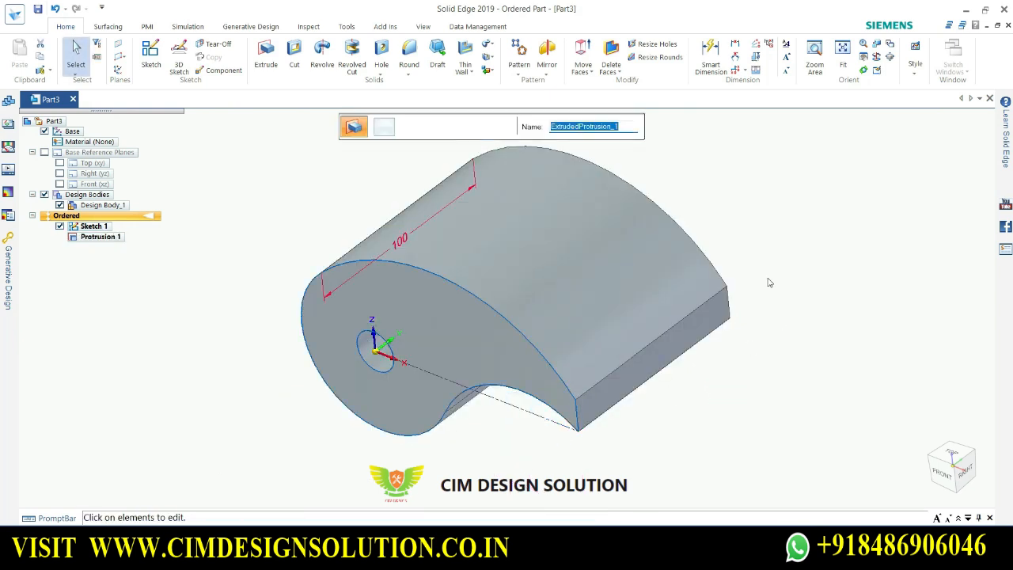
pyautogui.press('Escape')
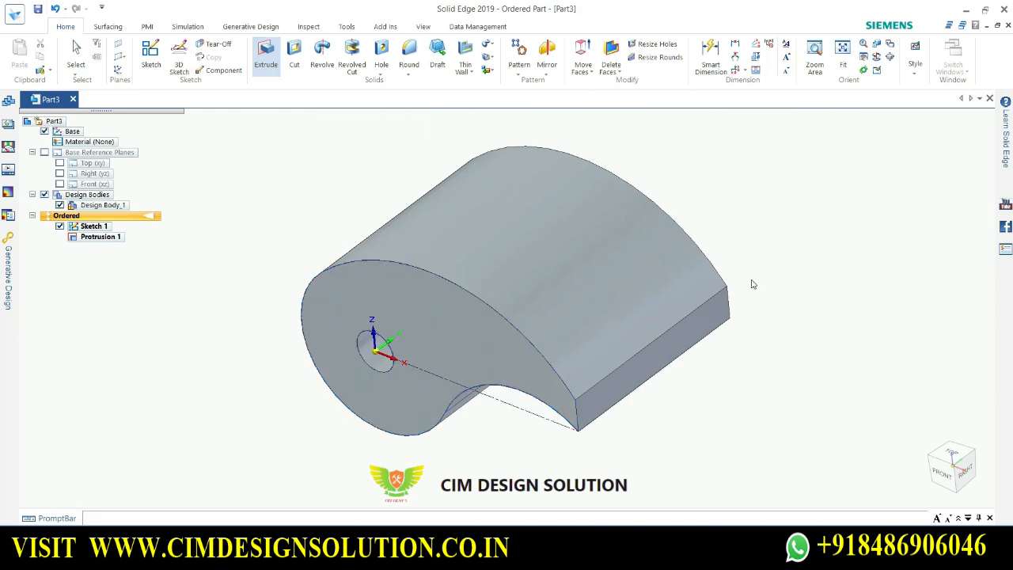
pyautogui.doubleClick(606, 269)
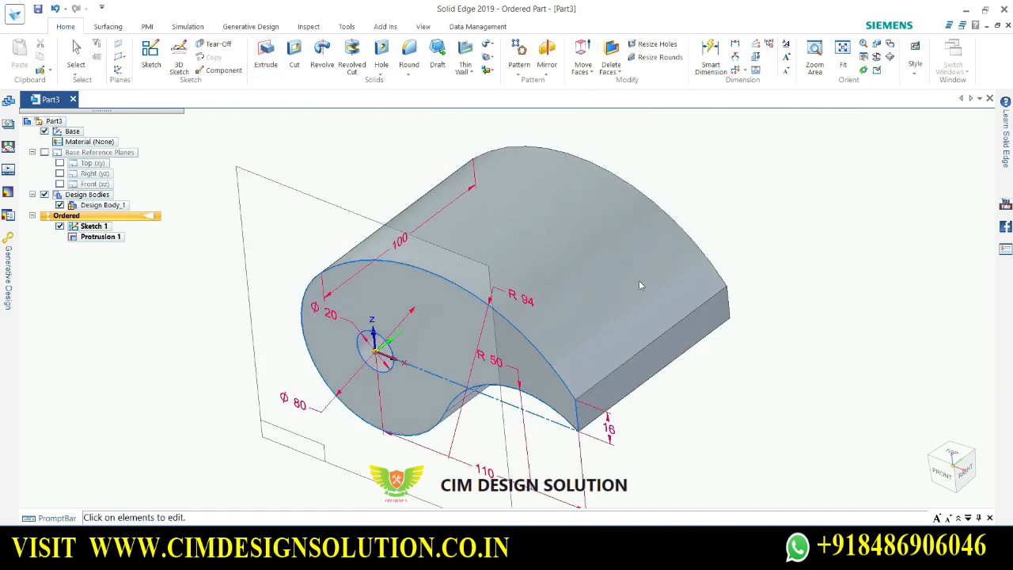
pyautogui.rightClick(620, 231)
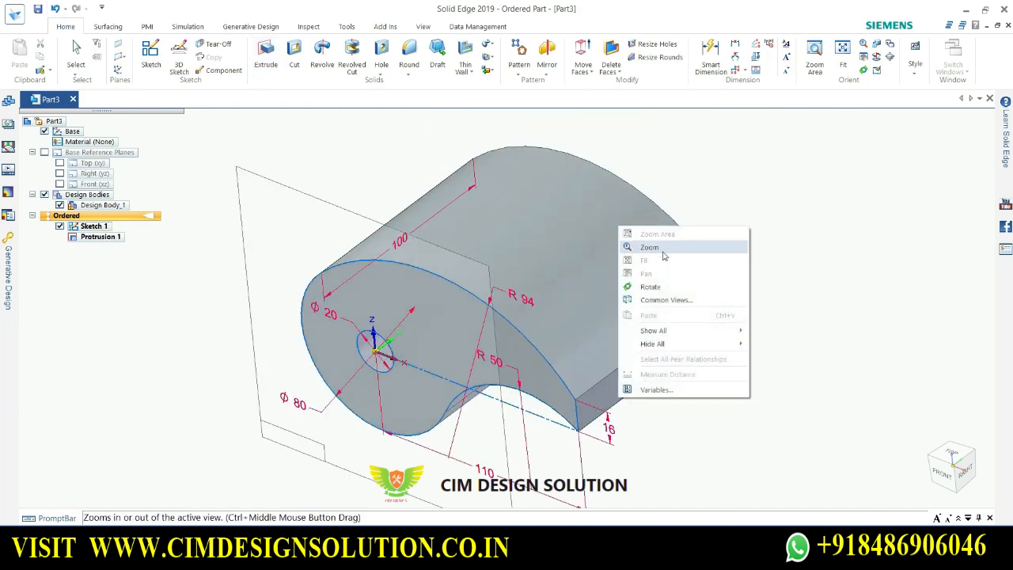
pyautogui.click(115, 239)
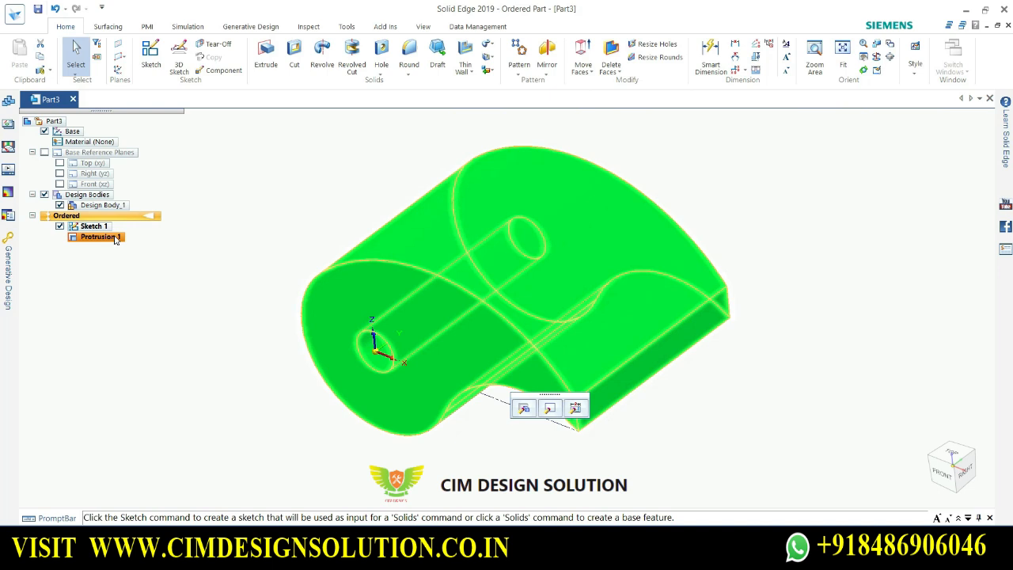
# Open the protrusion's definition, rename the feature as ET1 and finish the edit.
pyautogui.rightClick(115, 239)
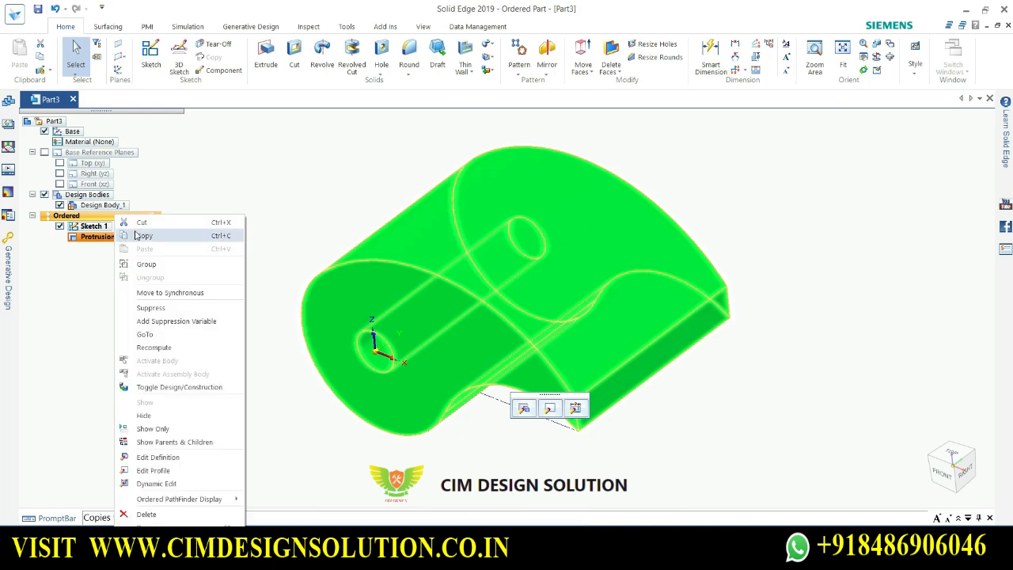
pyautogui.click(224, 475)
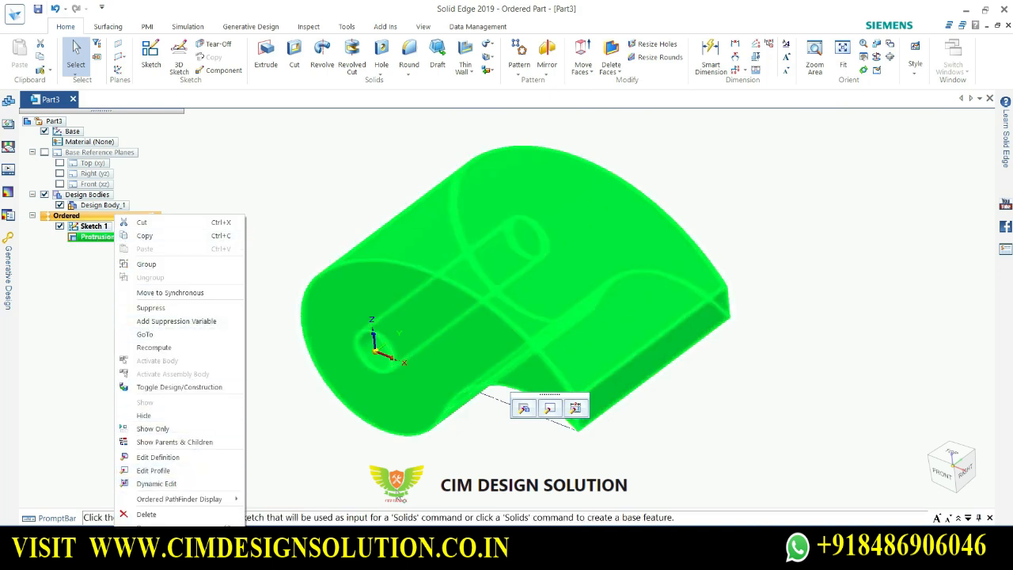
pyautogui.click(158, 456)
pyautogui.scroll(-3, 459, 268)
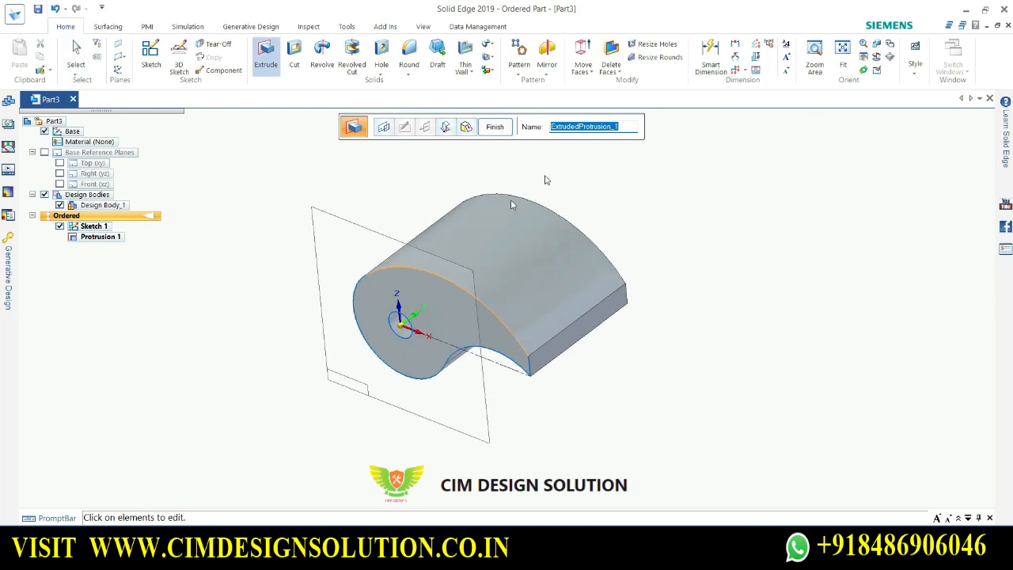
pyautogui.scroll(3, 542, 174)
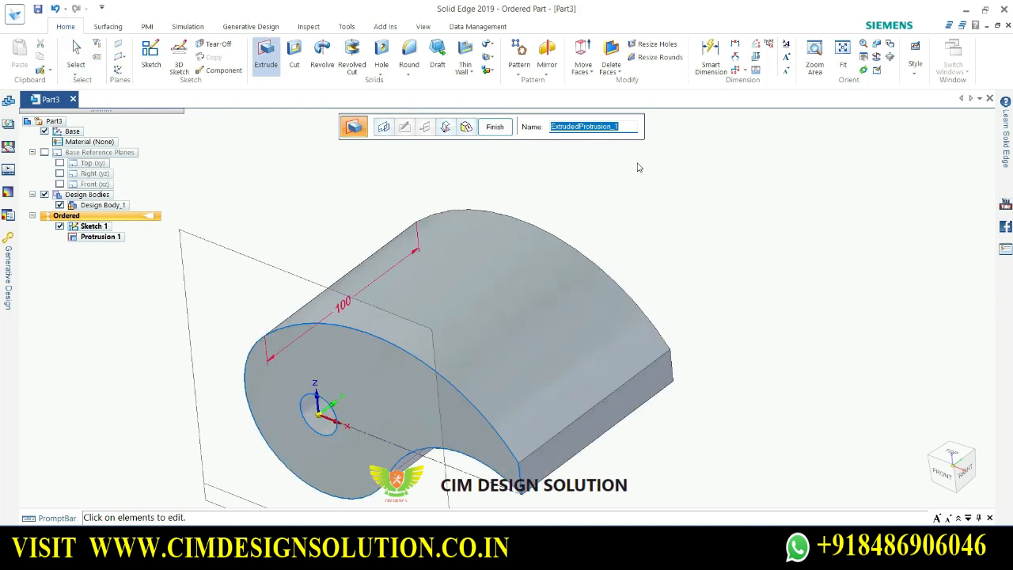
pyautogui.write('R')
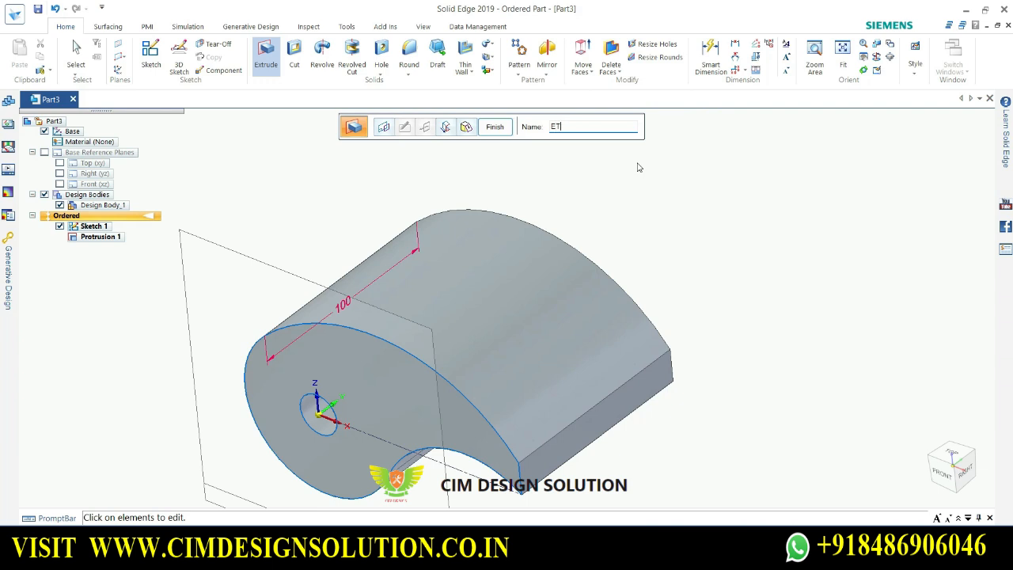
pyautogui.press('Return')
pyautogui.scroll(-2, 669, 181)
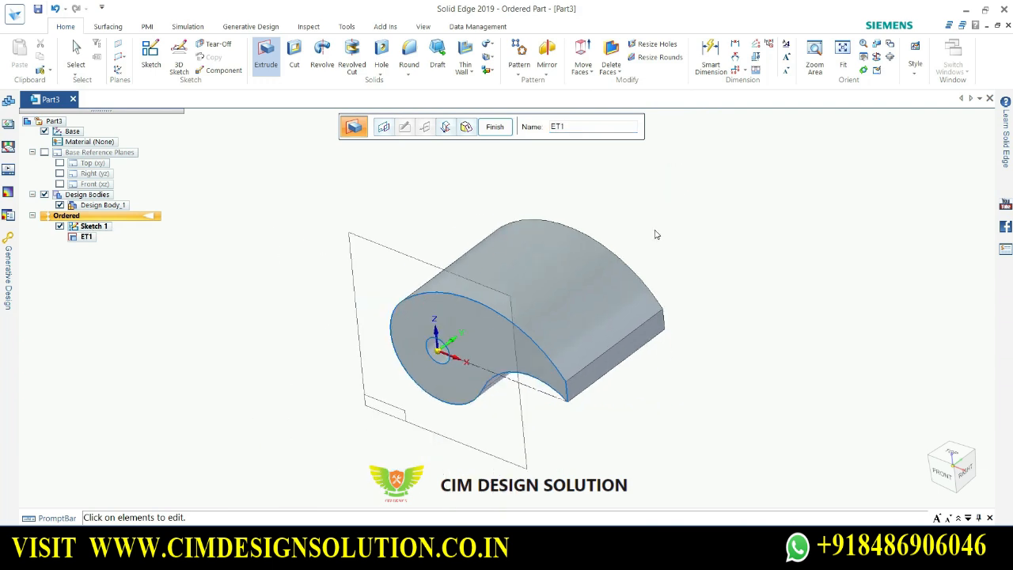
pyautogui.middleClick(697, 228)
pyautogui.click(494, 127)
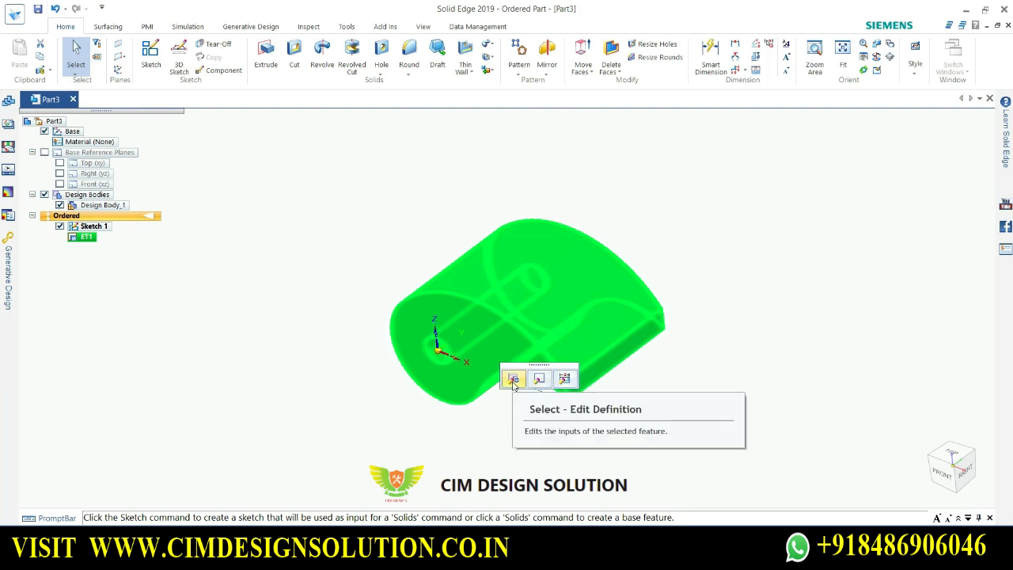
# Reopen the definition of the ET1 feature from the model and close it without changes.
pyautogui.click(748, 262)
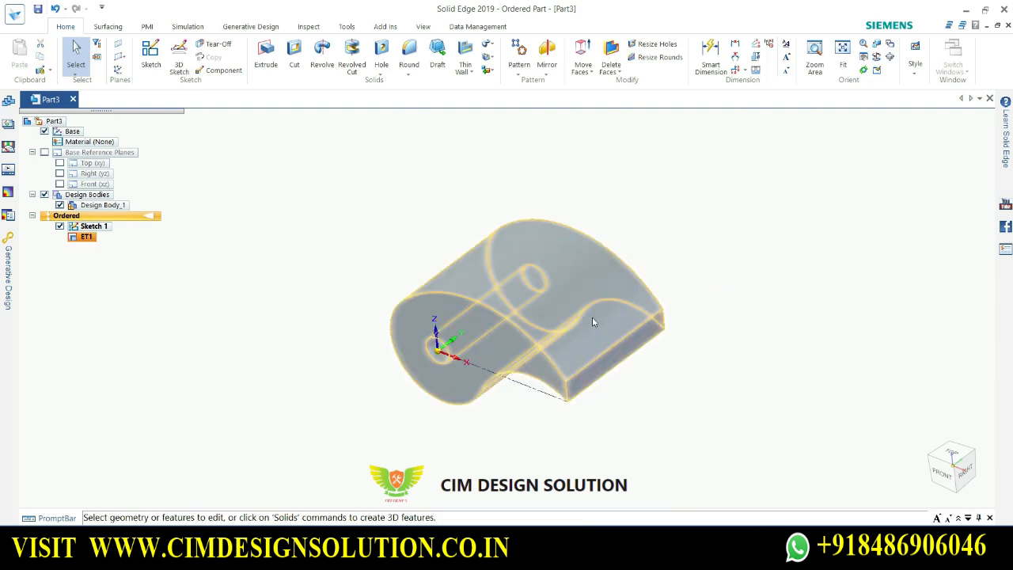
pyautogui.click(592, 317)
pyautogui.click(513, 379)
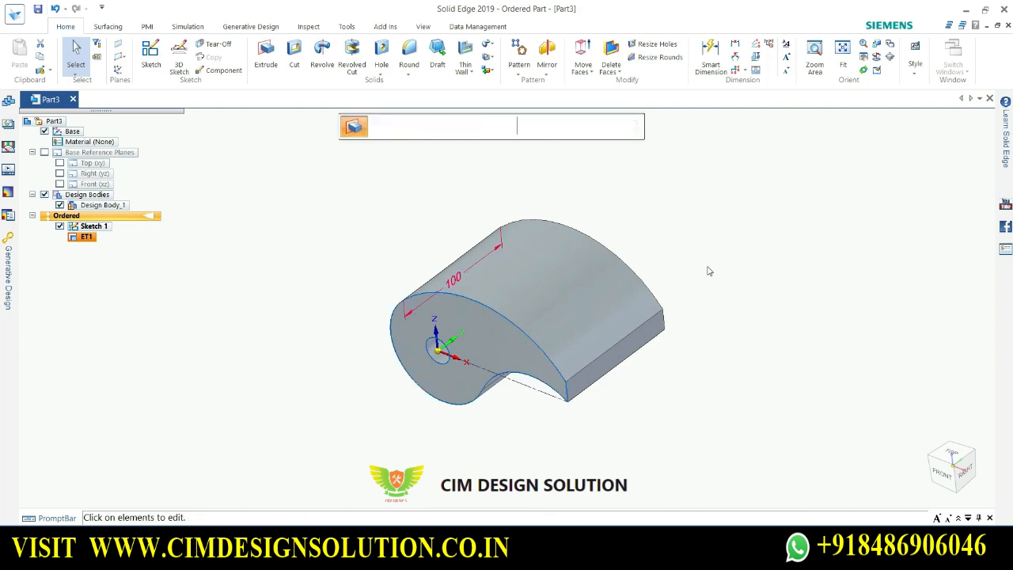
pyautogui.click(506, 129)
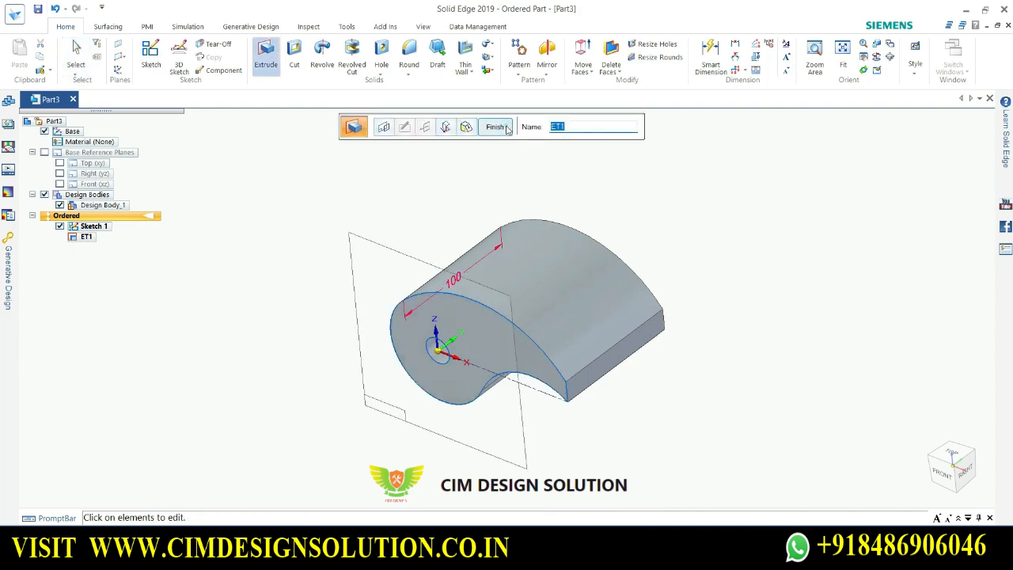
# Review the editing options of the ET1 feature and show its dimensions with Dynamic Edit.
pyautogui.click(88, 238)
pyautogui.rightClick(88, 238)
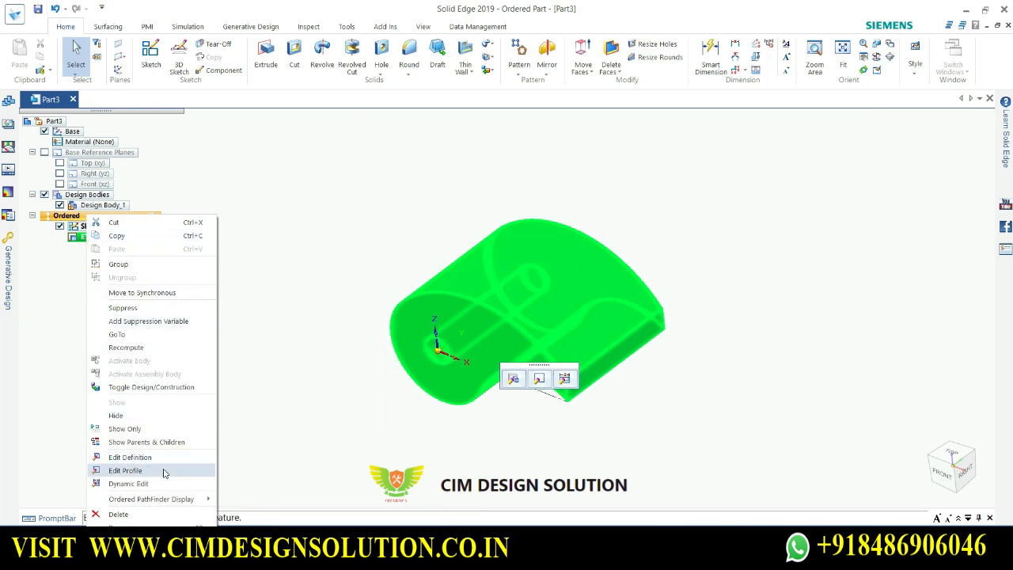
pyautogui.moveTo(174, 500)
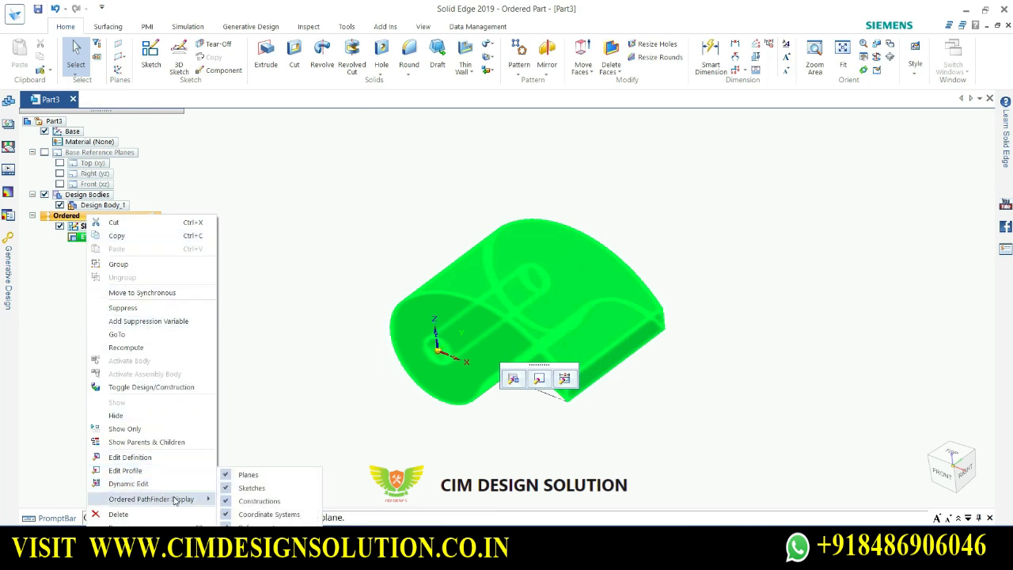
pyautogui.click(326, 377)
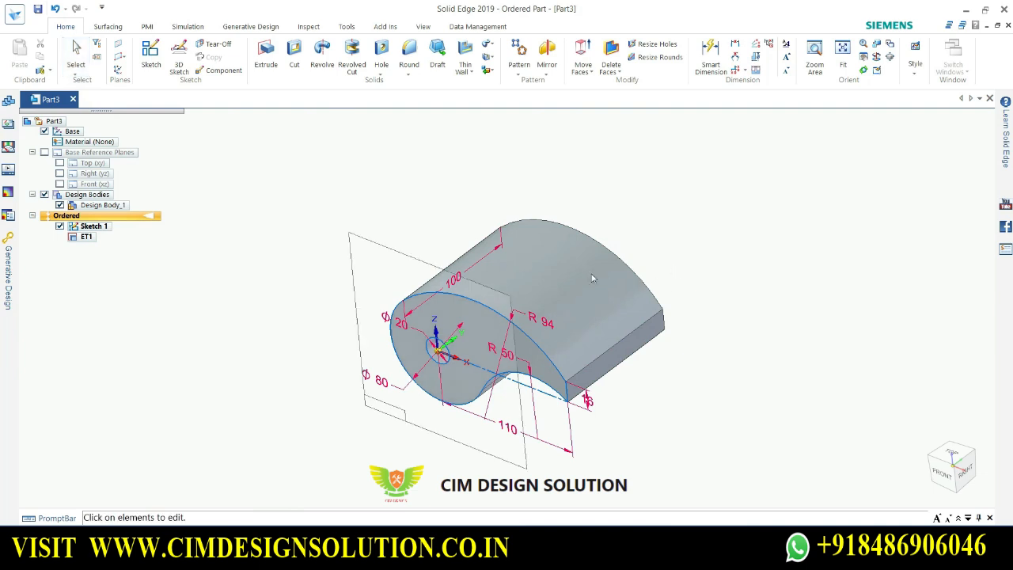
pyautogui.press('Escape')
pyautogui.press('Escape')
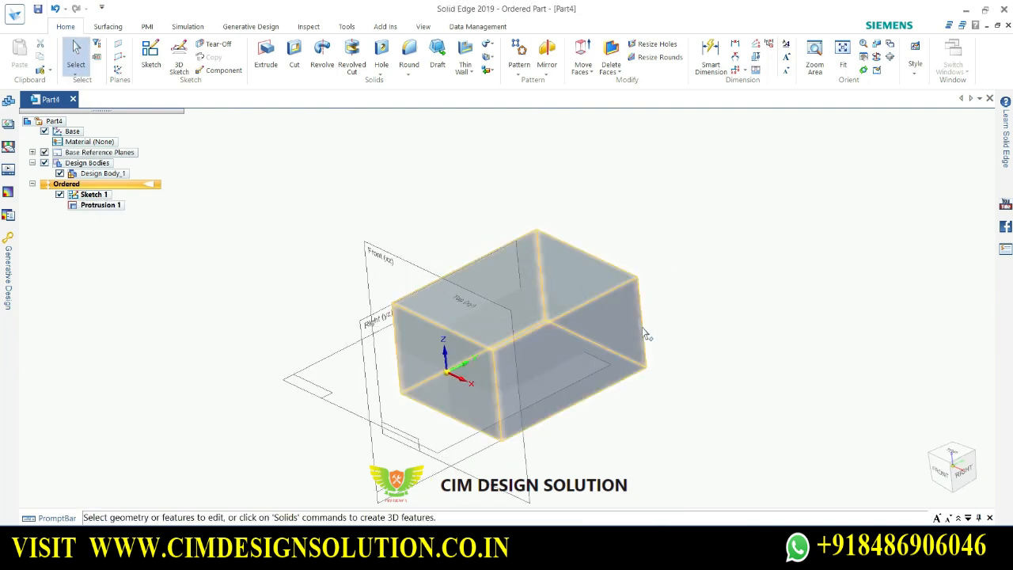
# Edit the definition of the box protrusion in Part4 and set its one-sided extrusion distance to 80 mm.
pyautogui.moveTo(653, 366); pyautogui.dragTo(610, 321, button='middle')
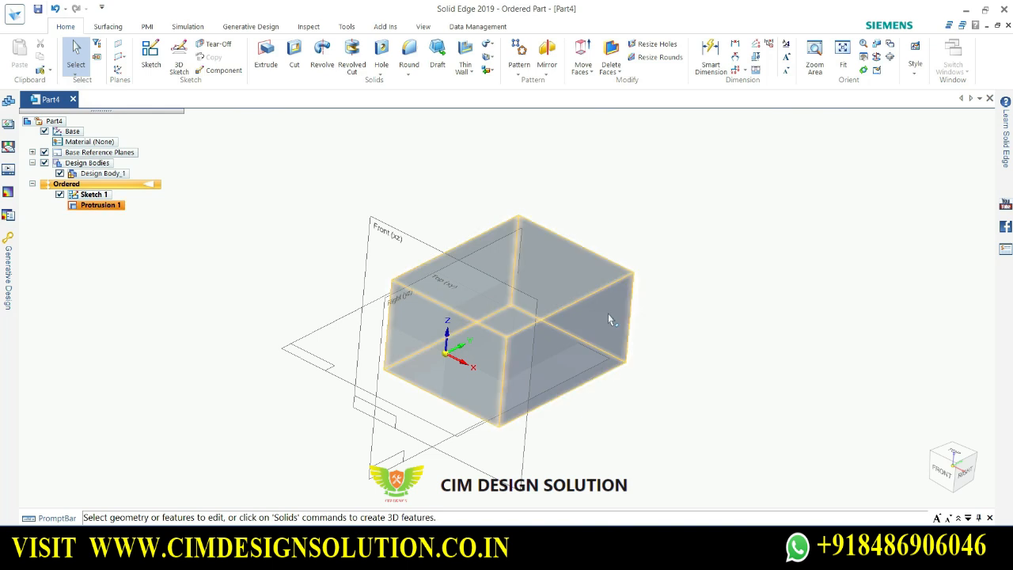
pyautogui.click(608, 313)
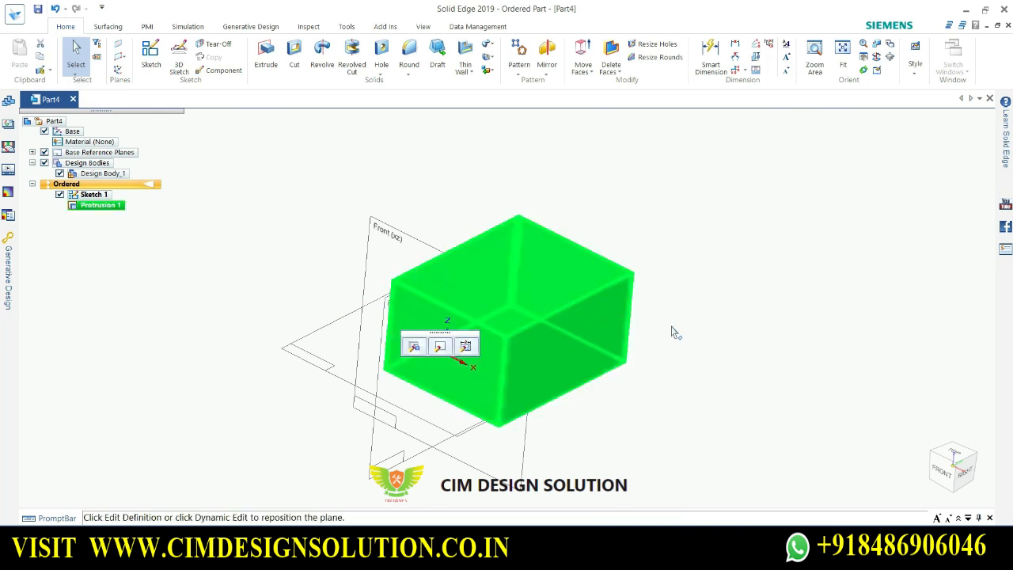
pyautogui.click(414, 346)
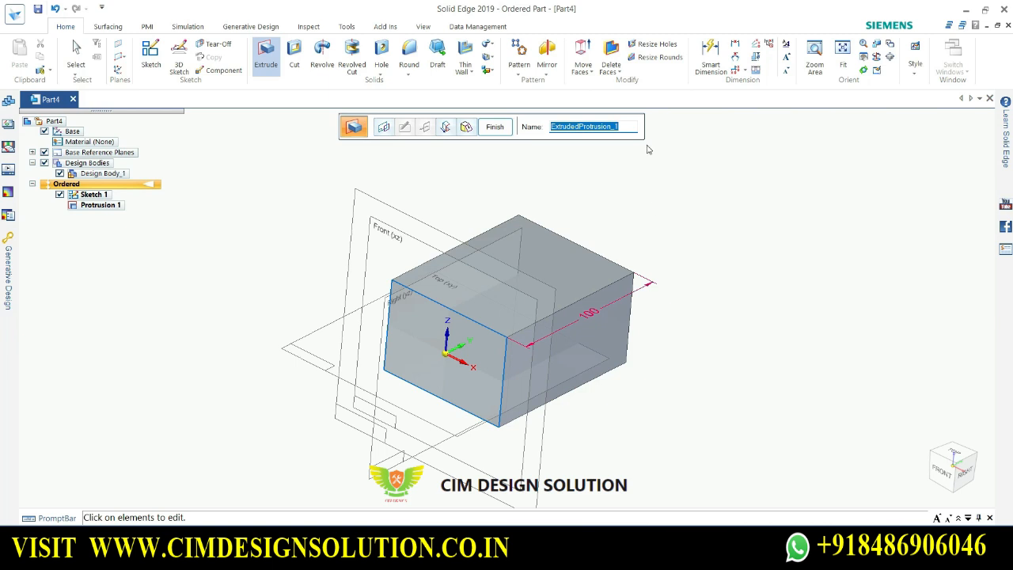
pyautogui.click(444, 127)
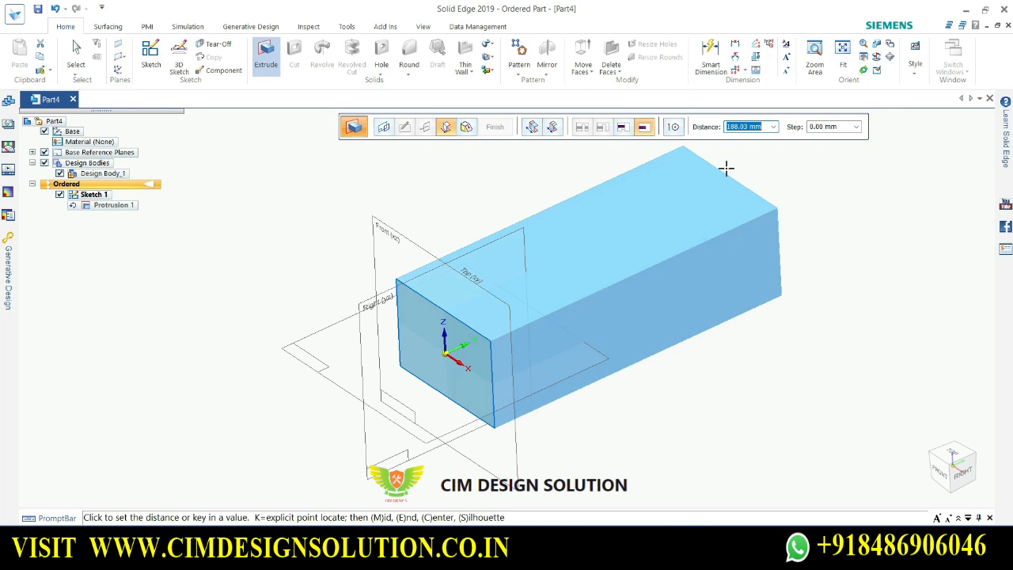
pyautogui.write('80')
pyautogui.press('Return')
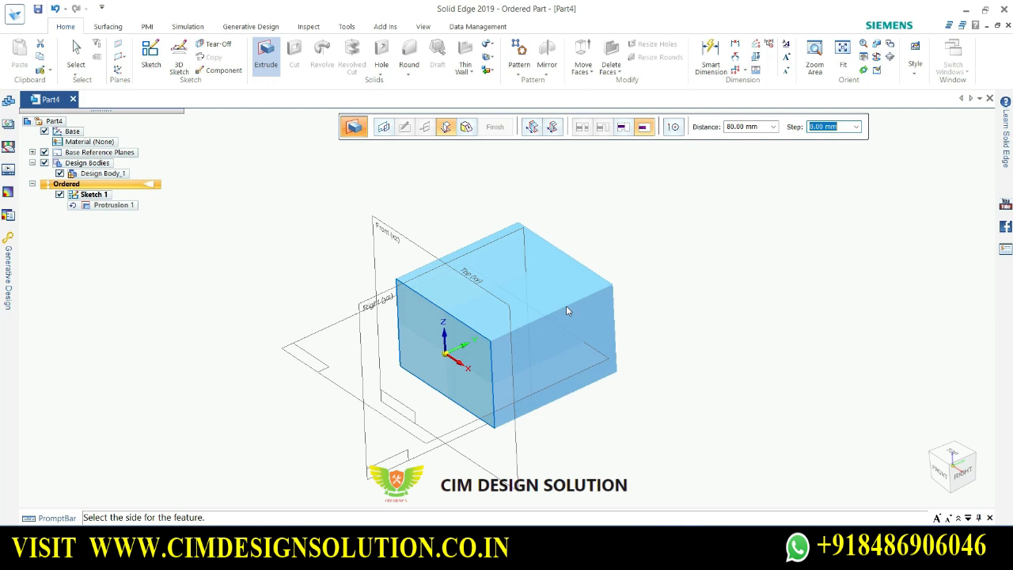
pyautogui.click(575, 239)
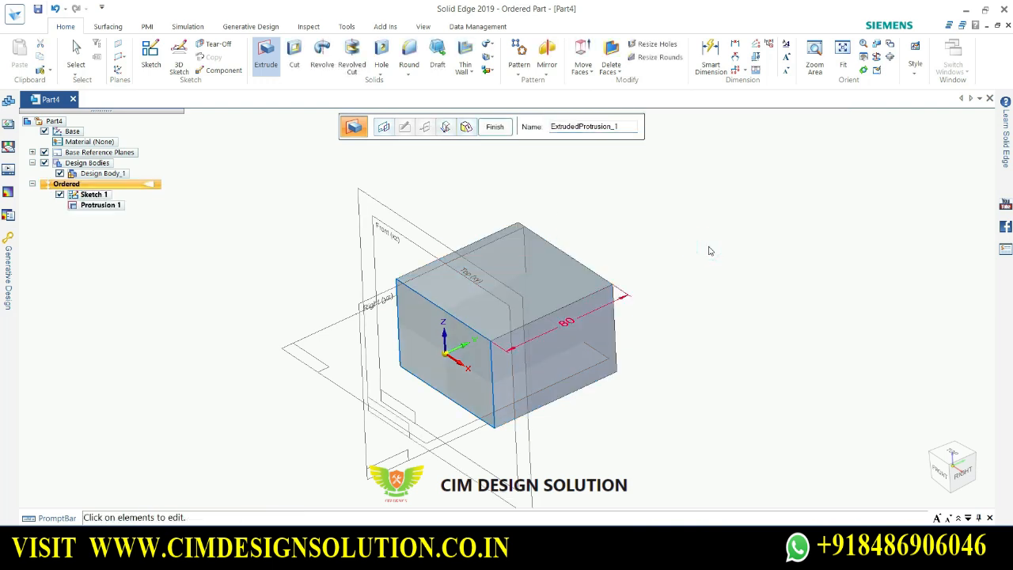
# Finish the extrusion edit and delete the protrusion from the part, keeping Sketch 1.
pyautogui.click(496, 128)
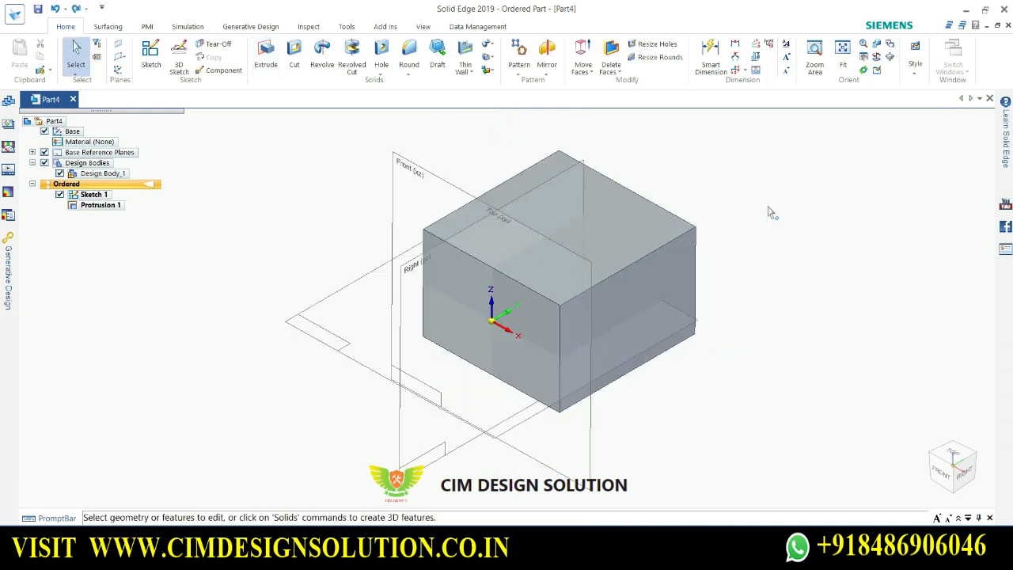
pyautogui.click(92, 206)
pyautogui.press('Delete')
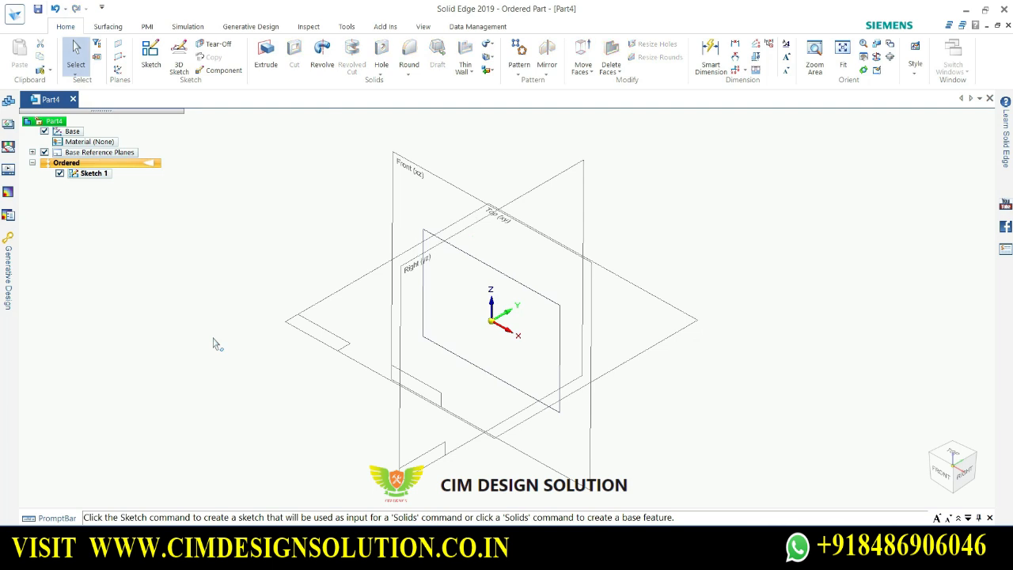
# Extrude the Sketch 1 rectangle with a non-symmetric extent, setting the first direction to 65 mm toward the back of the sketch plane.
pyautogui.scroll(-2, 631, 277)
pyautogui.scroll(3, 582, 291)
pyautogui.moveTo(597, 313)
pyautogui.mouseDown(button='middle')
pyautogui.moveTo(598, 296)
pyautogui.moveTo(595, 315)
pyautogui.mouseUp(button='middle')
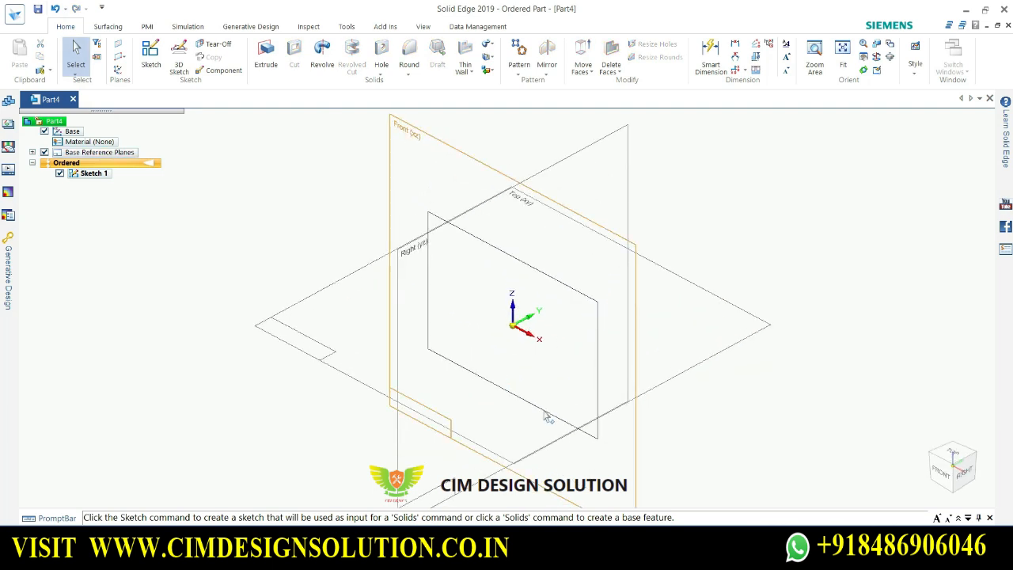
pyautogui.click(266, 54)
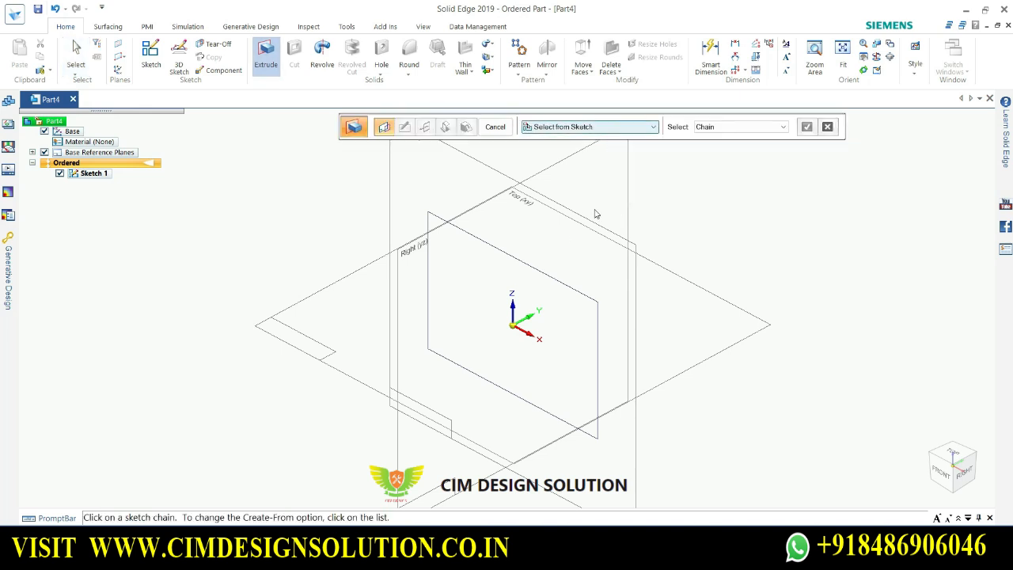
pyautogui.click(567, 287)
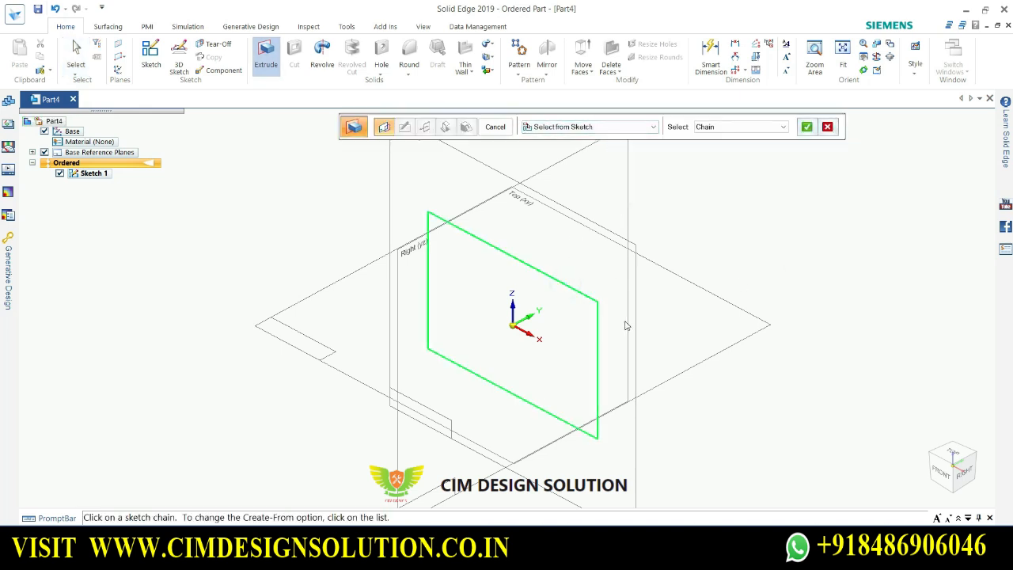
pyautogui.scroll(-2, 626, 325)
pyautogui.scroll(2, 687, 261)
pyautogui.rightClick(728, 254)
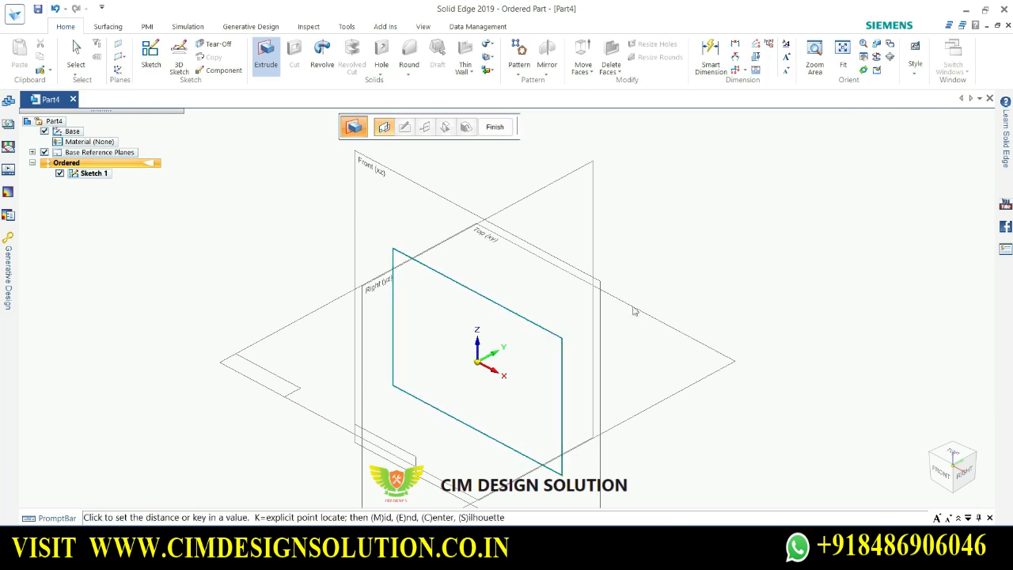
pyautogui.scroll(-2, 580, 283)
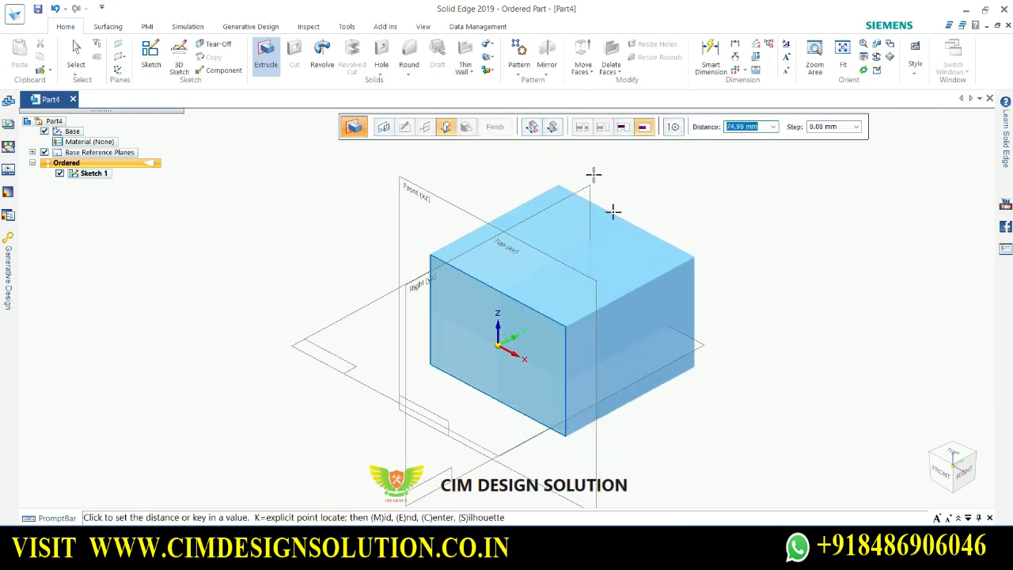
pyautogui.click(531, 128)
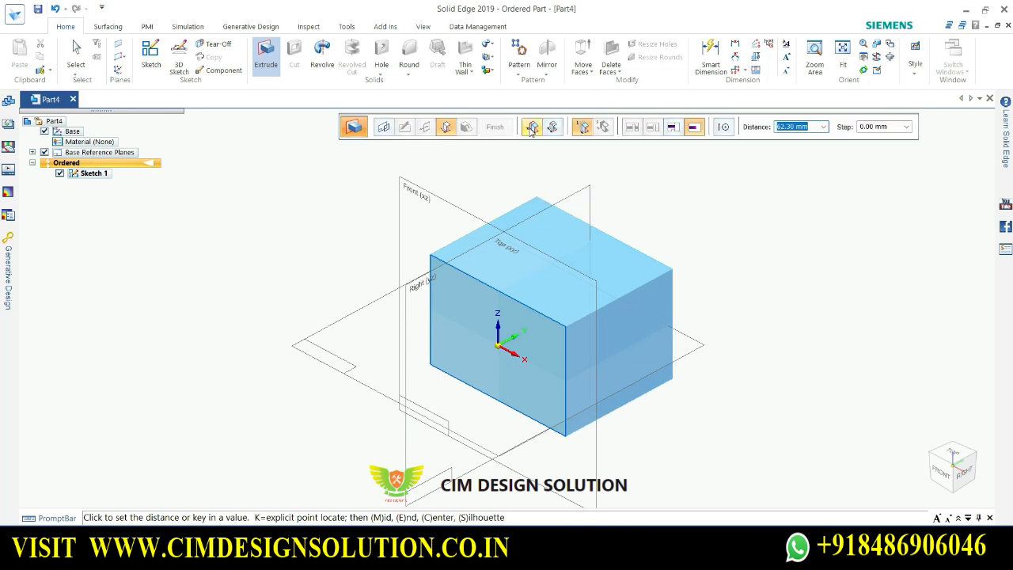
pyautogui.click(581, 131)
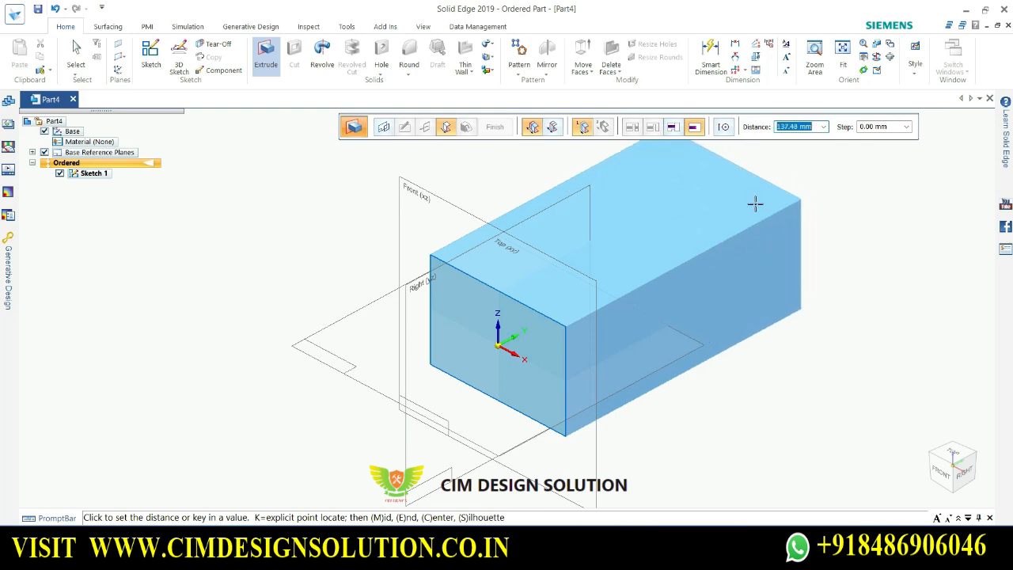
pyautogui.write('65')
pyautogui.press('Return')
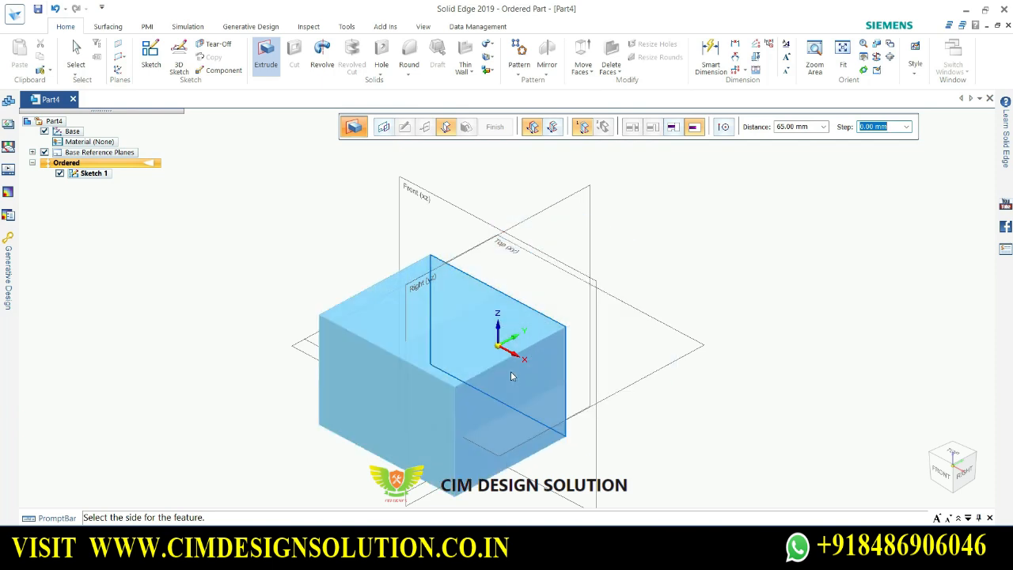
pyautogui.click(669, 295)
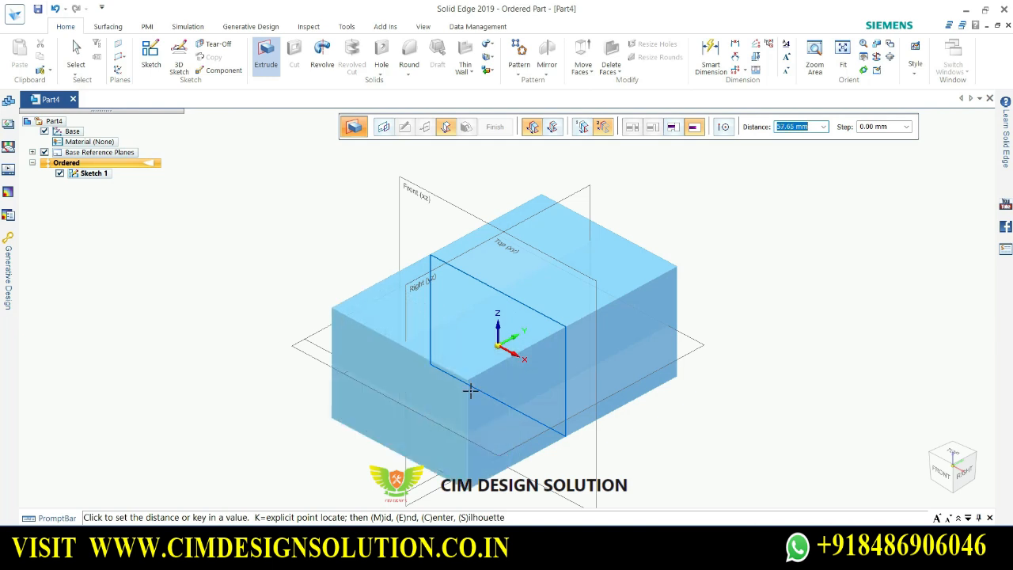
# Set the second direction's distance to 25 mm toward the front of the sketch plane and finish the two-sided protrusion.
pyautogui.click(806, 129)
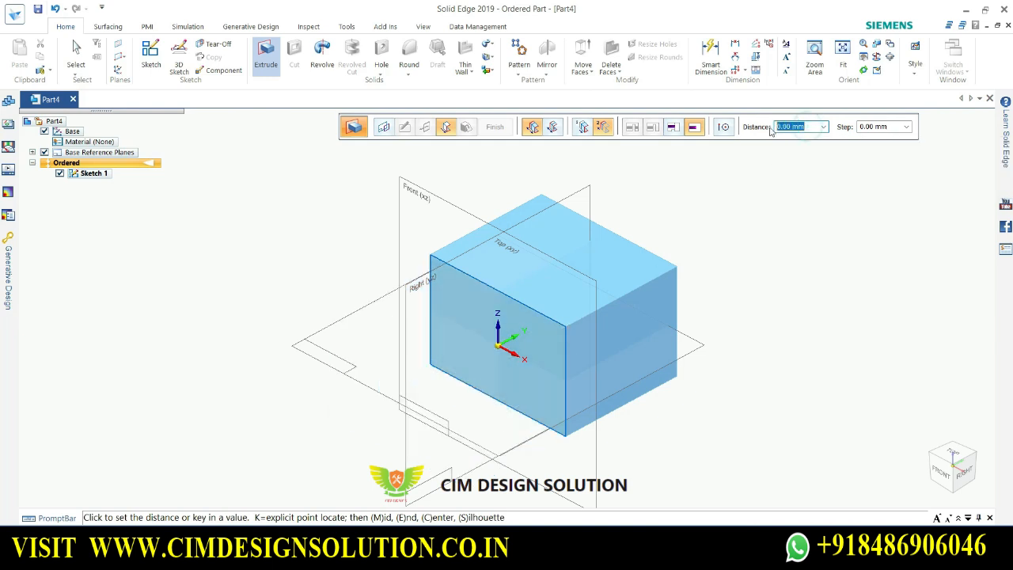
pyautogui.write('25')
pyautogui.press('Return')
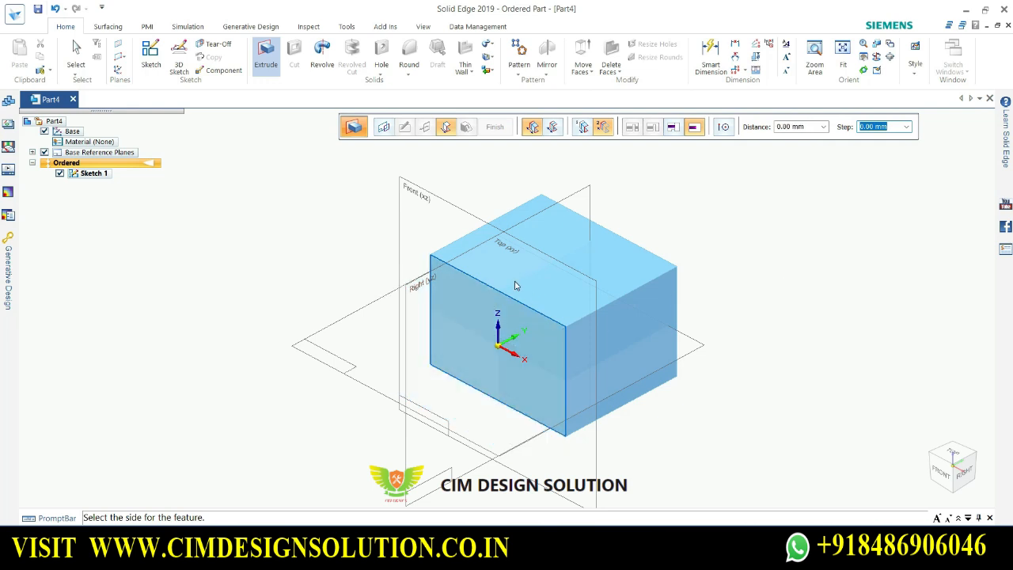
pyautogui.click(486, 318)
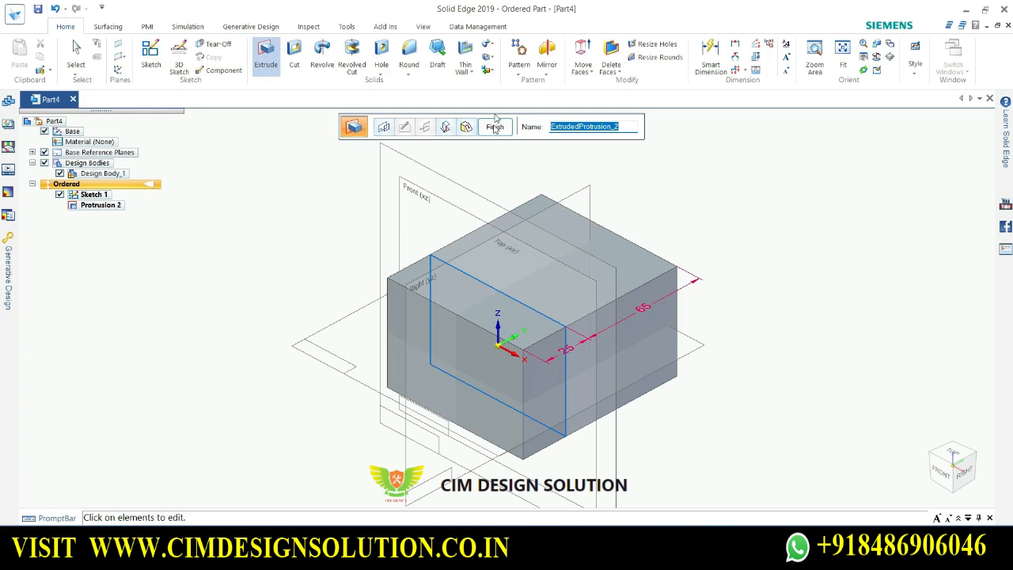
pyautogui.click(495, 131)
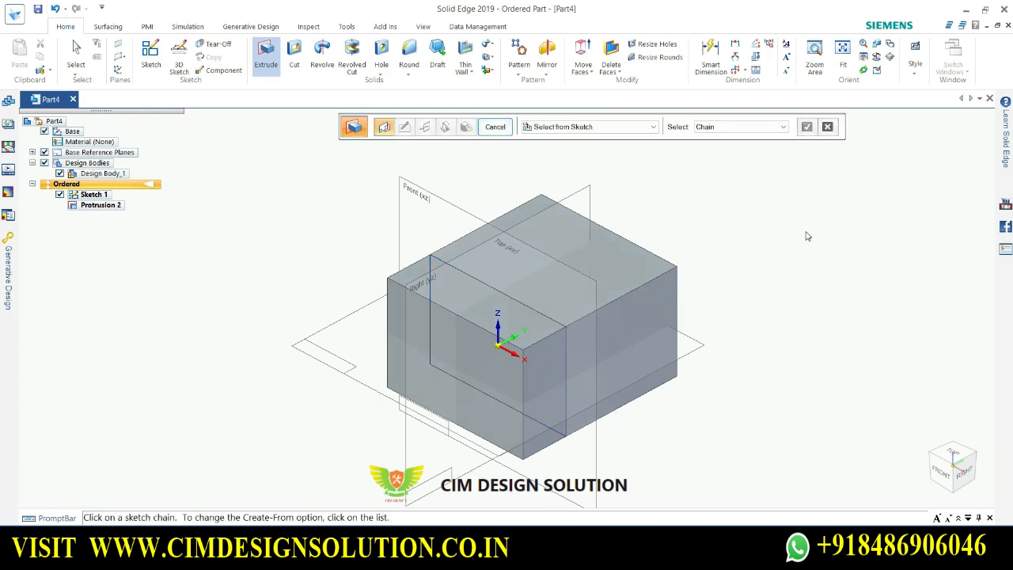
pyautogui.click(494, 126)
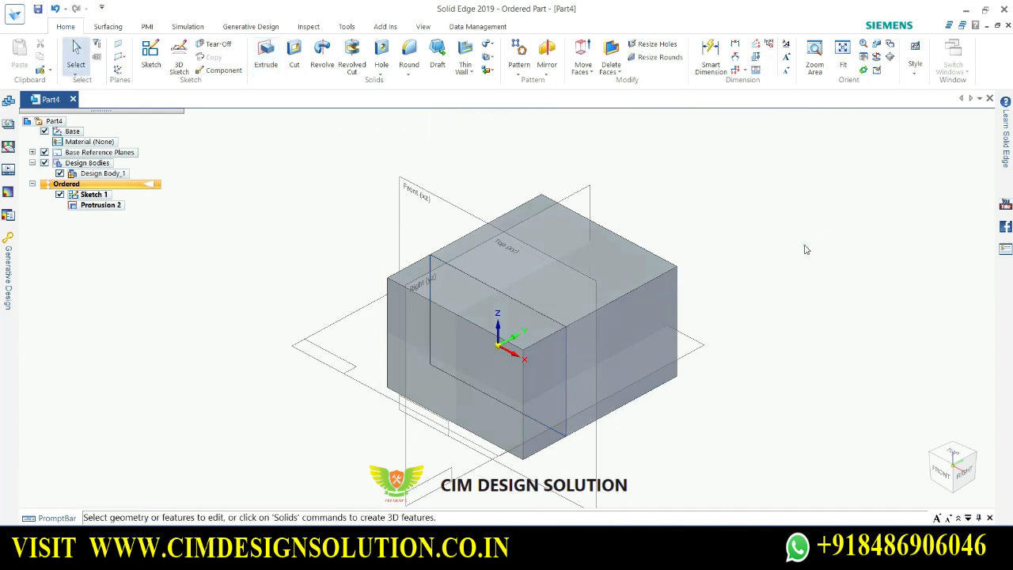
# Undo the two-sided protrusion and extrude the Sketch 1 rectangle with a symmetric extent of 80 mm.
pyautogui.hotkey('ctrl', 'z')
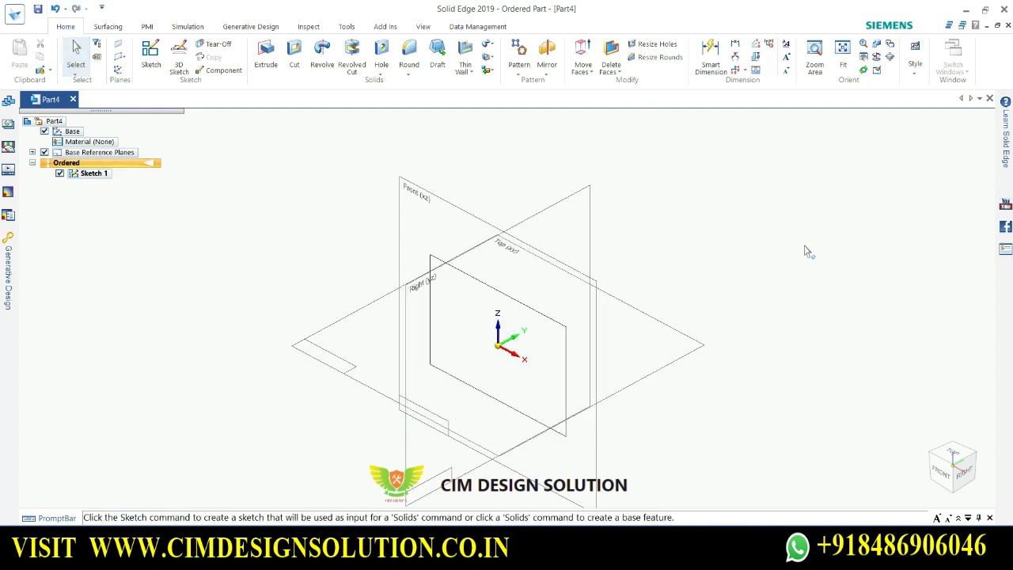
pyautogui.click(265, 55)
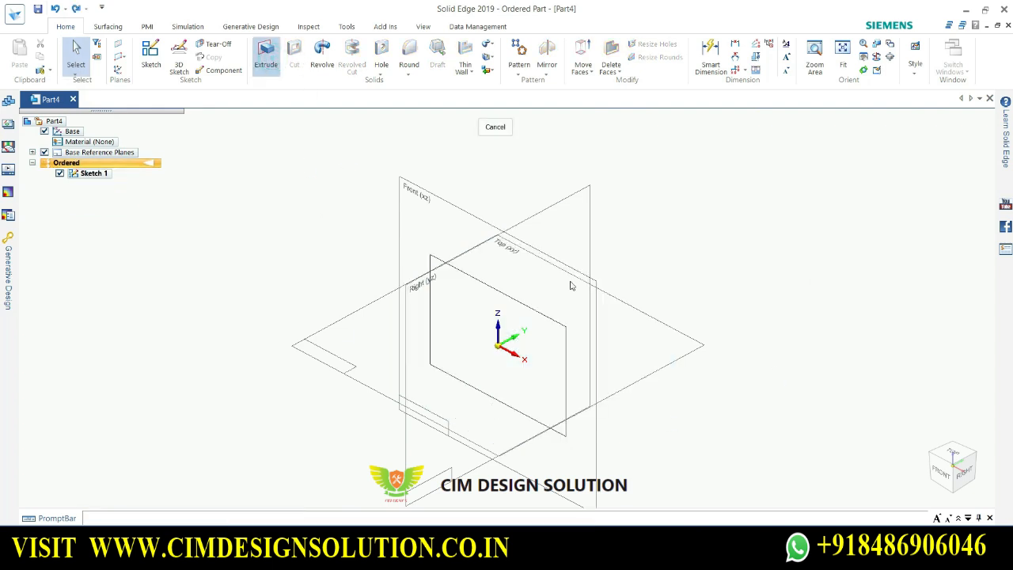
pyautogui.click(556, 325)
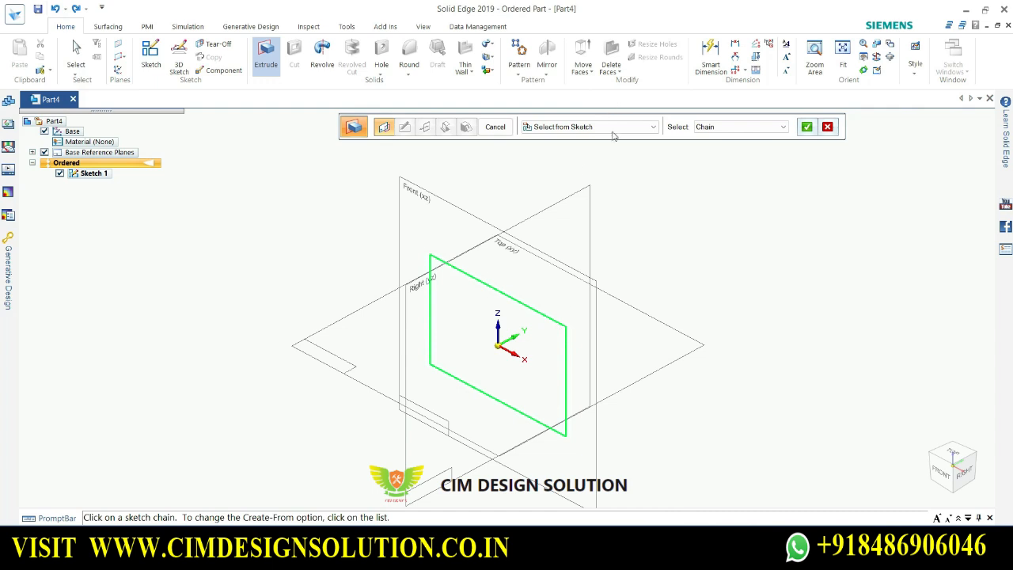
pyautogui.rightClick(647, 250)
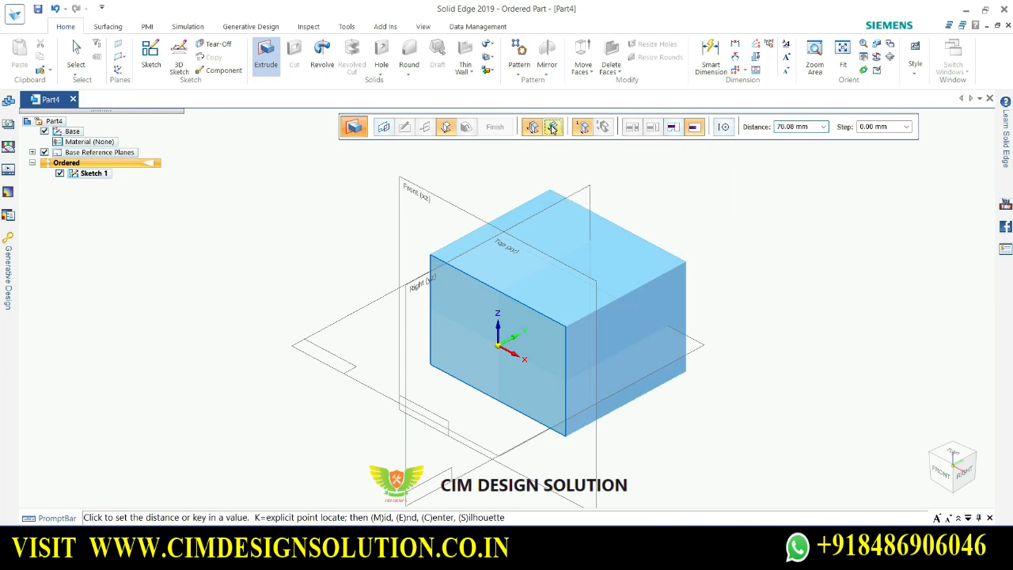
pyautogui.click(552, 127)
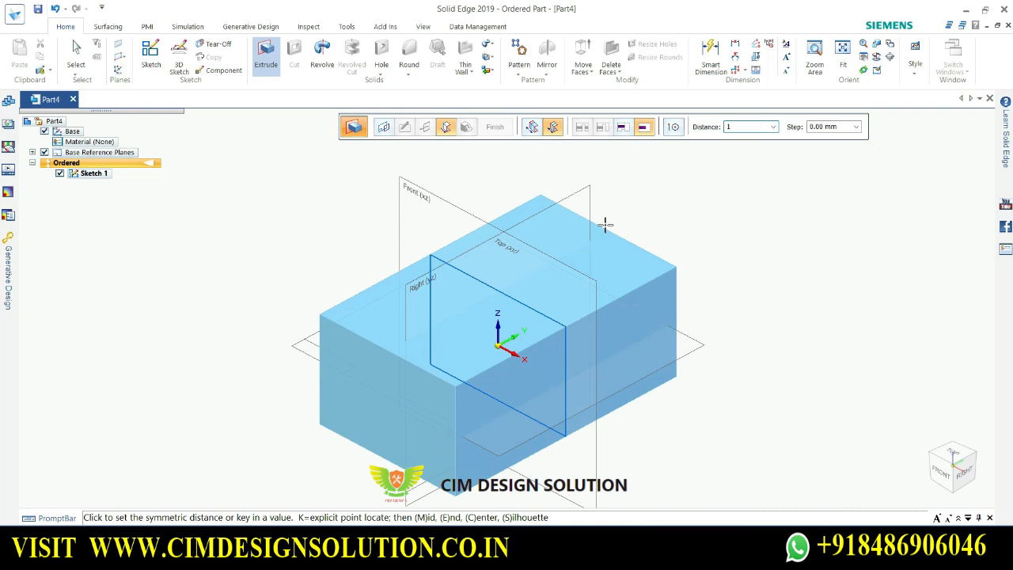
pyautogui.press('BackSpace')
pyautogui.press('Return')
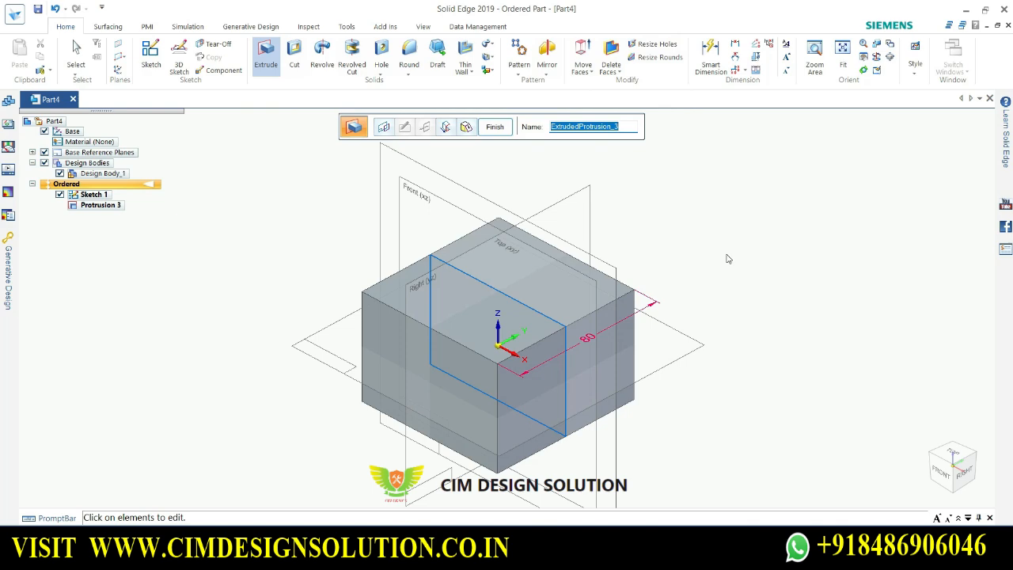
pyautogui.click(496, 130)
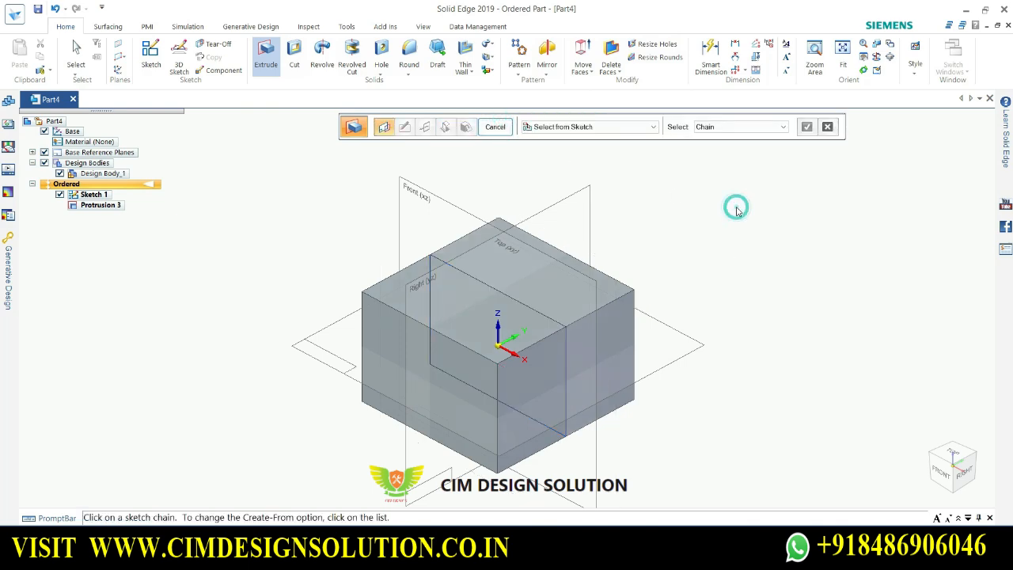
# Leave the Extrude command and delete the symmetric protrusion.
pyautogui.moveTo(736, 212); pyautogui.dragTo(721, 267, button='middle')
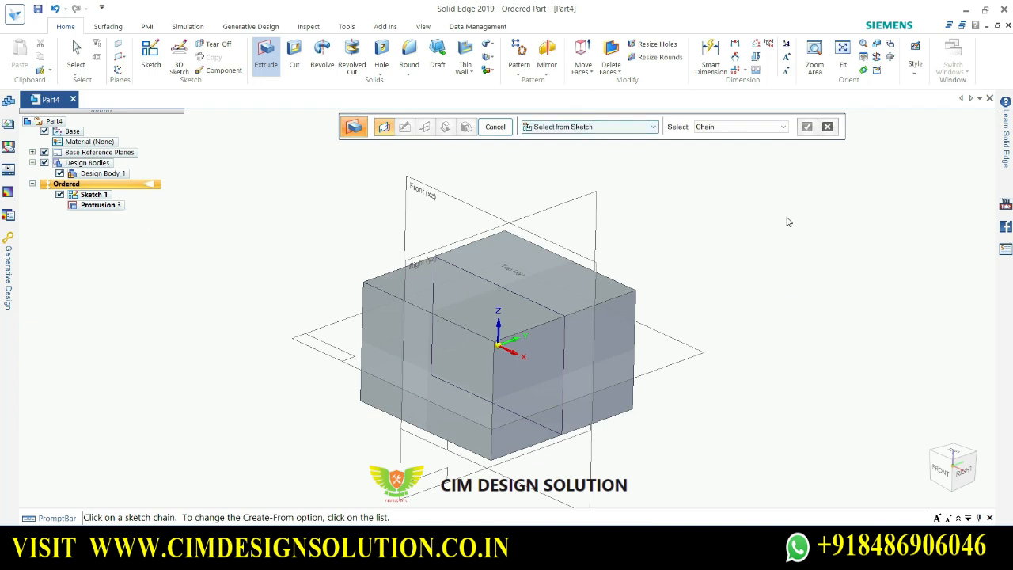
pyautogui.press('Escape')
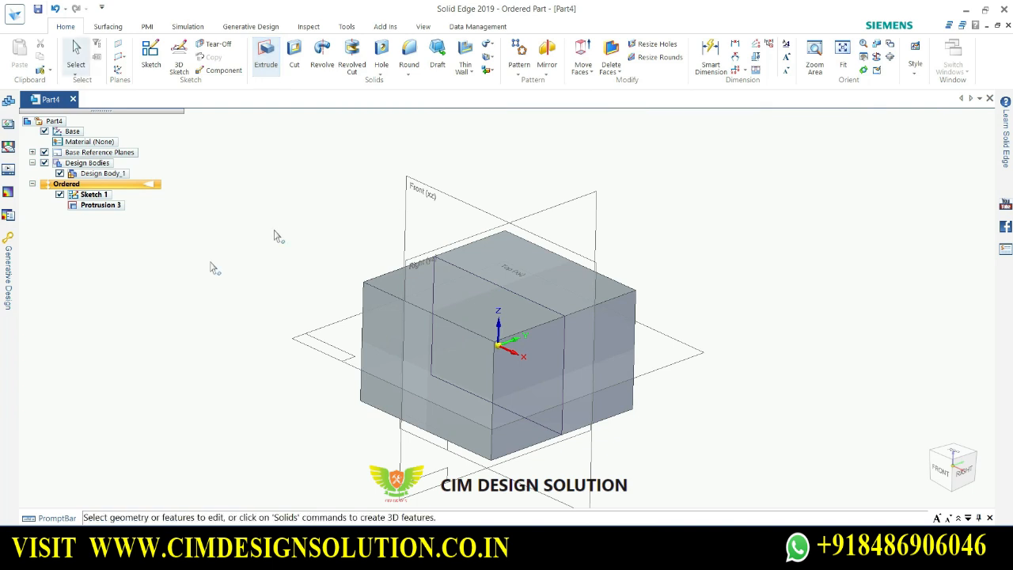
pyautogui.click(111, 208)
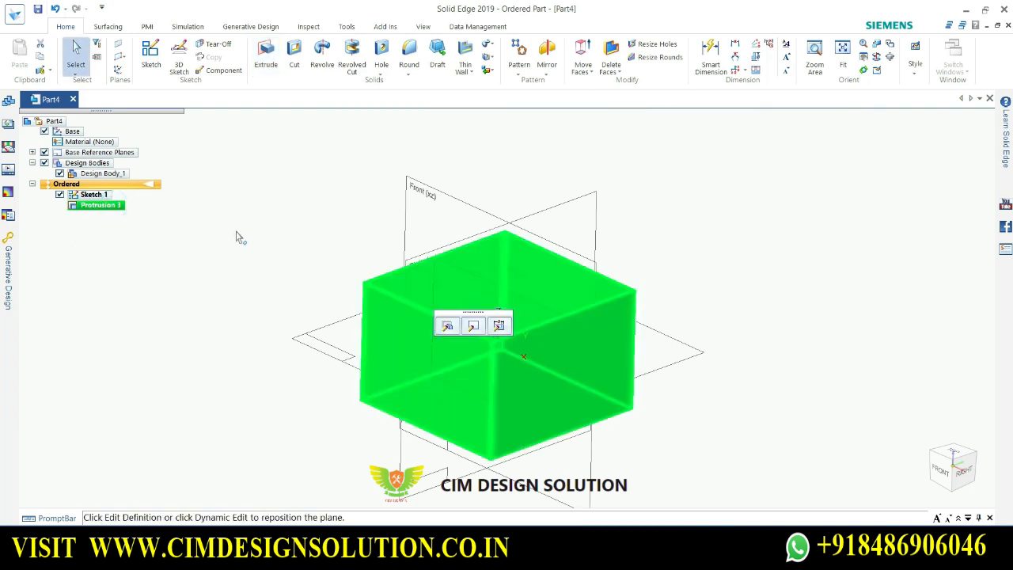
pyautogui.press('Delete')
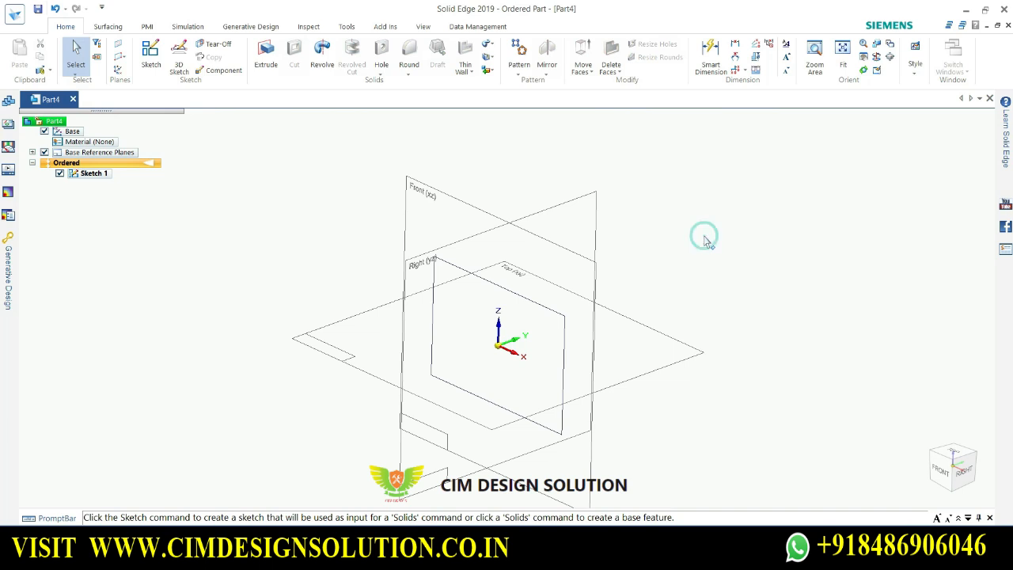
# Edit the profile of Sketch 1, adding a circle about 28 mm in diameter centred on the origin inside the rectangle, and finish the sketch.
pyautogui.click(101, 175)
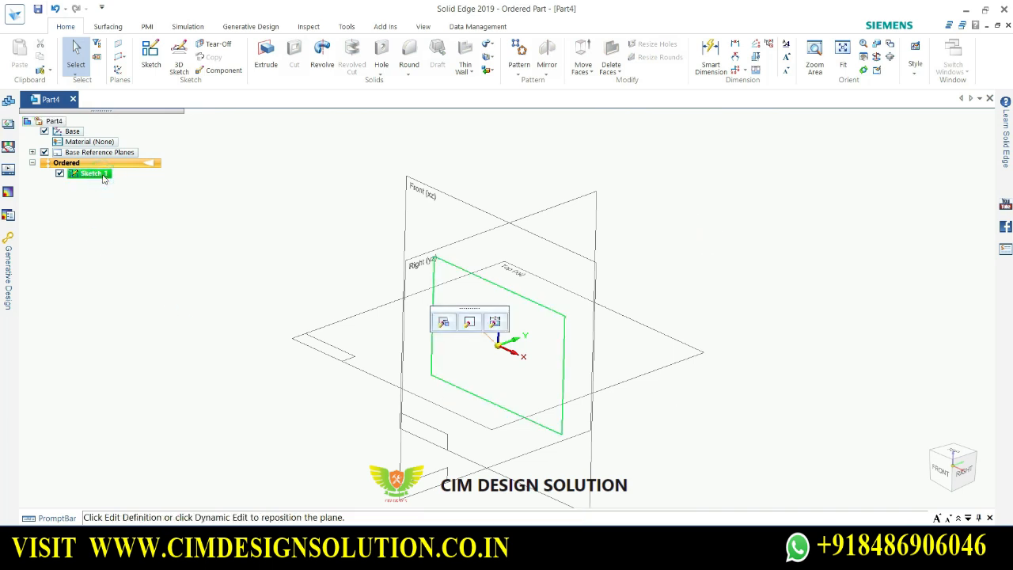
pyautogui.click(444, 322)
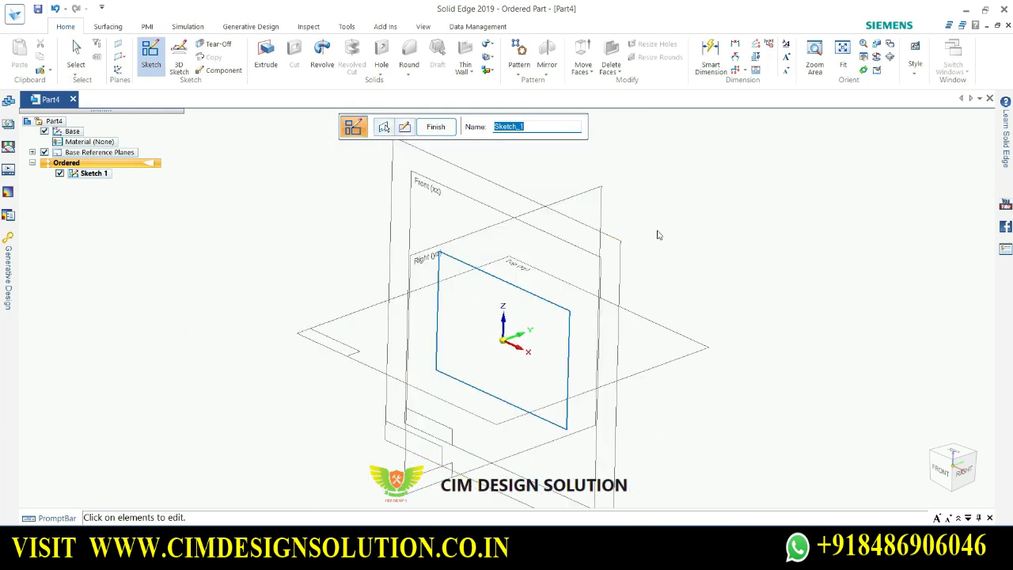
pyautogui.click(404, 128)
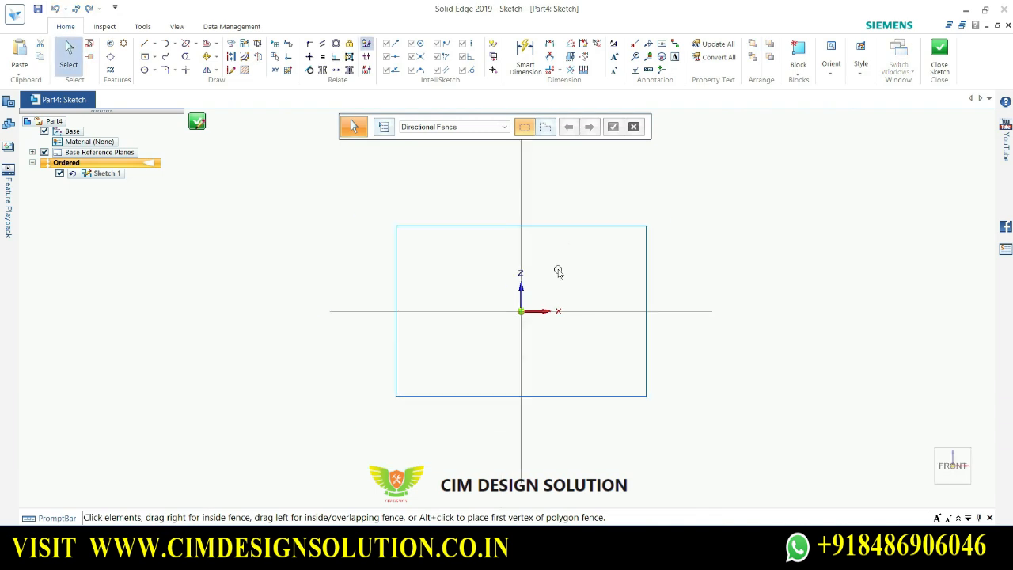
pyautogui.click(147, 70)
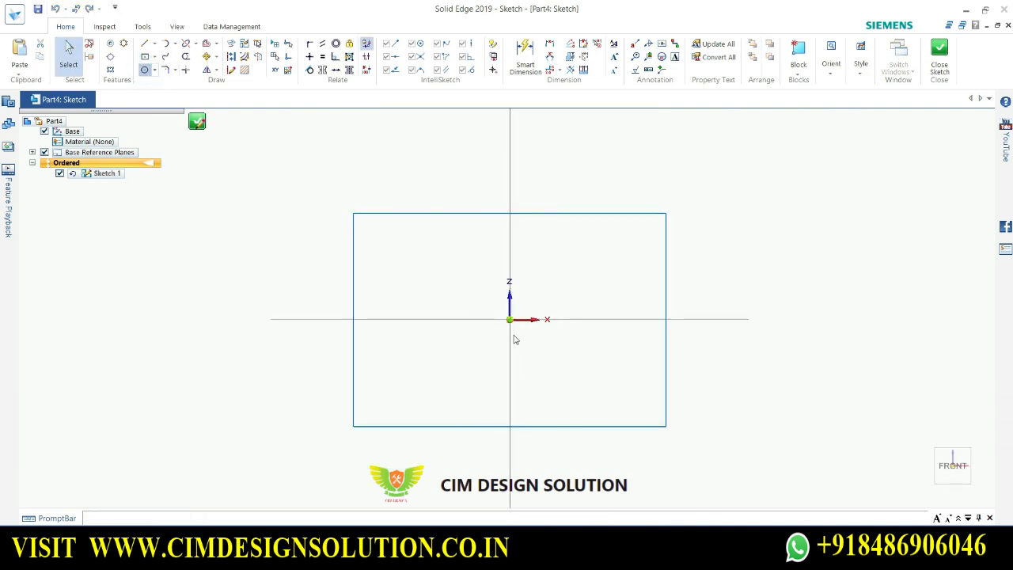
pyautogui.moveTo(509, 319); pyautogui.dragTo(559, 342)
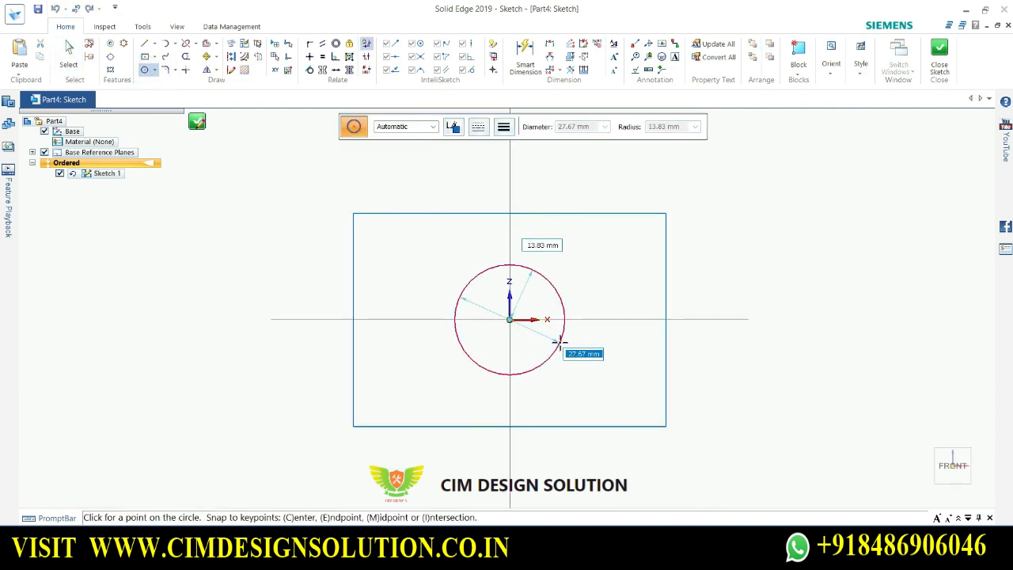
pyautogui.click(559, 341)
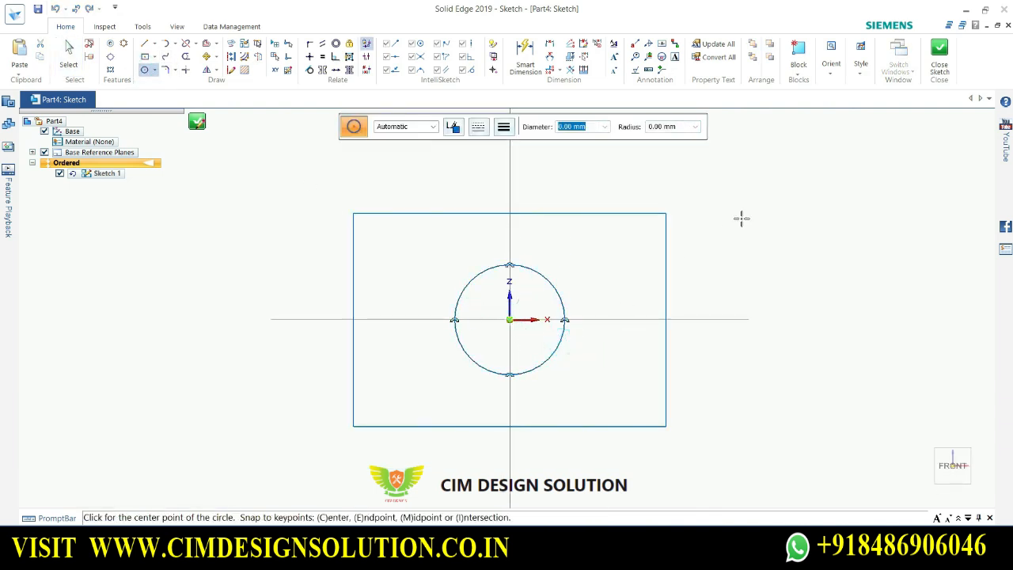
pyautogui.click(939, 54)
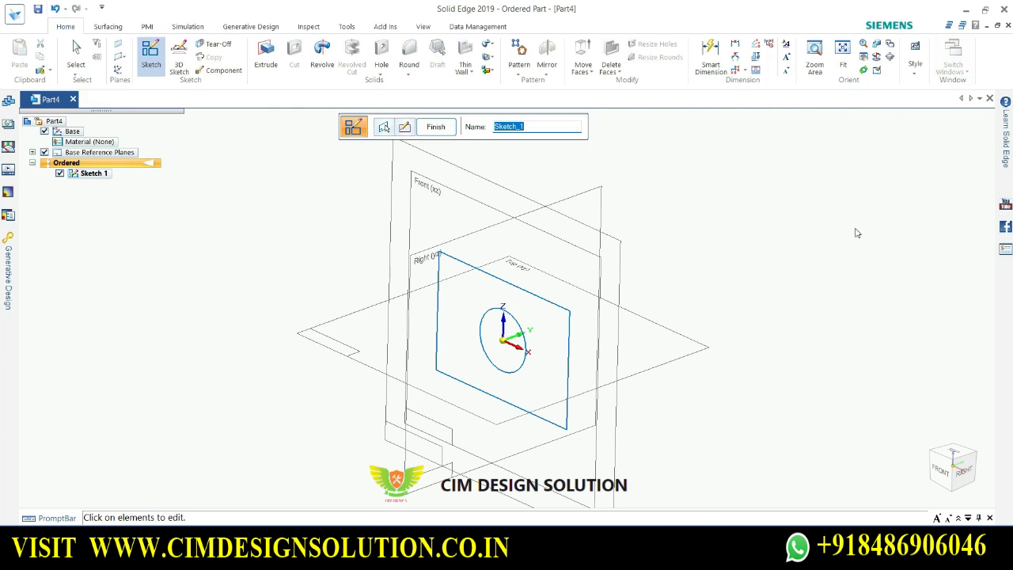
pyautogui.click(438, 129)
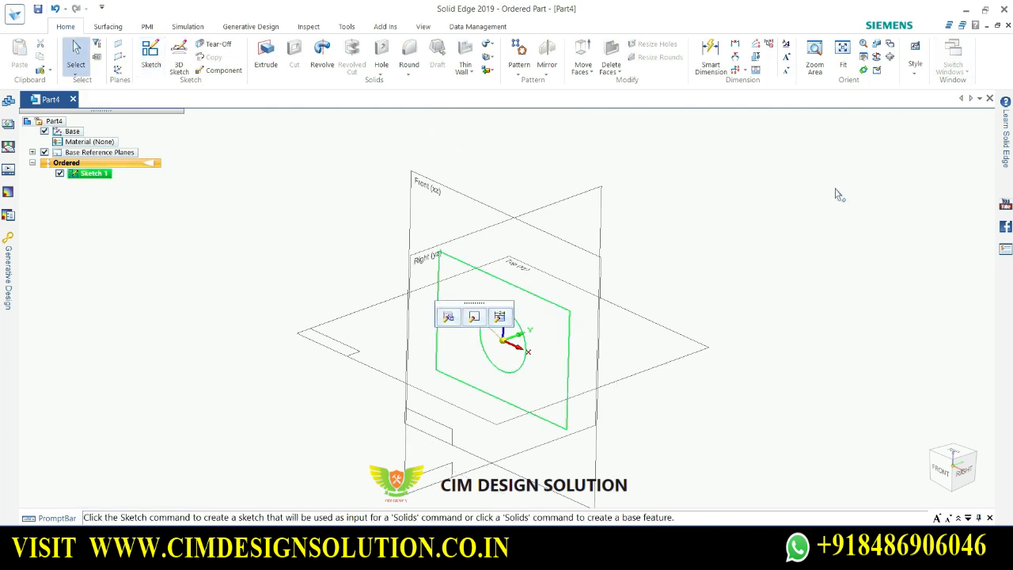
# Extrude only the rectangle chain of Sketch 1 with a symmetric extent of about 76 mm and leave the Extrude command.
pyautogui.click(837, 193)
pyautogui.moveTo(836, 193)
pyautogui.mouseDown(button='middle')
pyautogui.moveTo(730, 269)
pyautogui.moveTo(678, 263)
pyautogui.moveTo(675, 244)
pyautogui.mouseUp(button='middle')
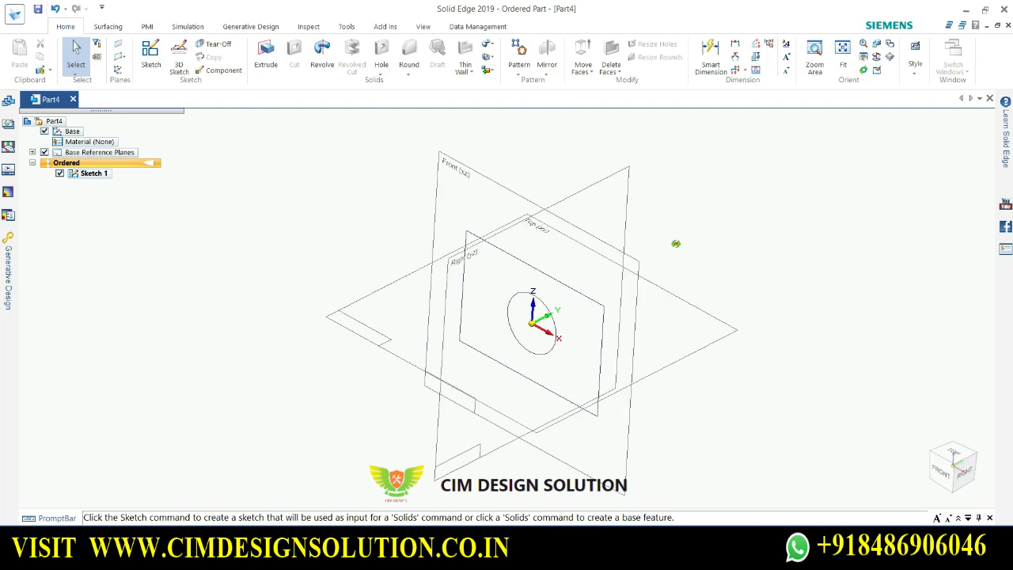
pyautogui.scroll(2, 654, 310)
pyautogui.moveTo(656, 310); pyautogui.dragTo(662, 287, button='middle')
pyautogui.scroll(-1, 662, 286)
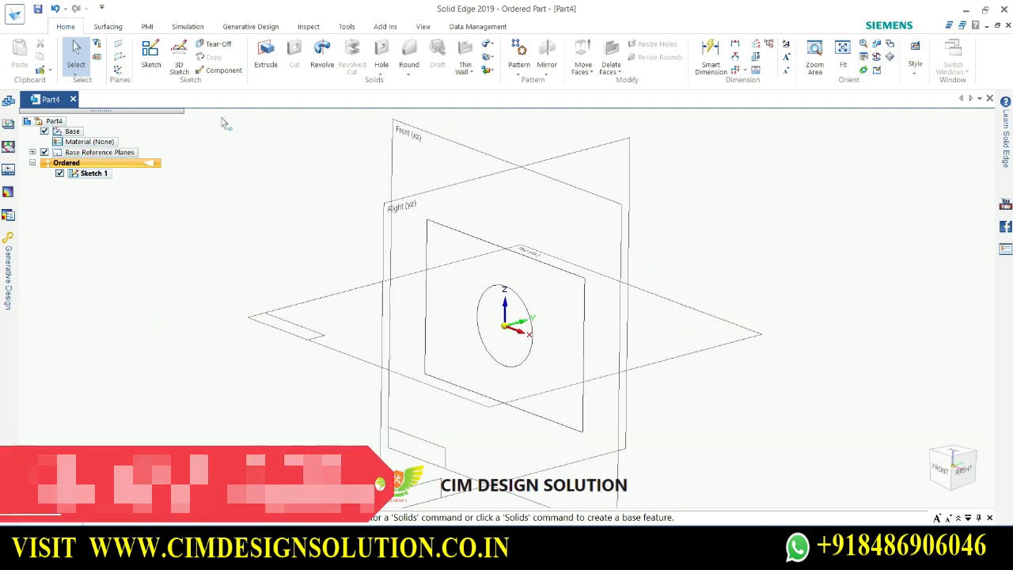
pyautogui.click(267, 54)
pyautogui.scroll(-2, 686, 220)
pyautogui.scroll(2, 604, 233)
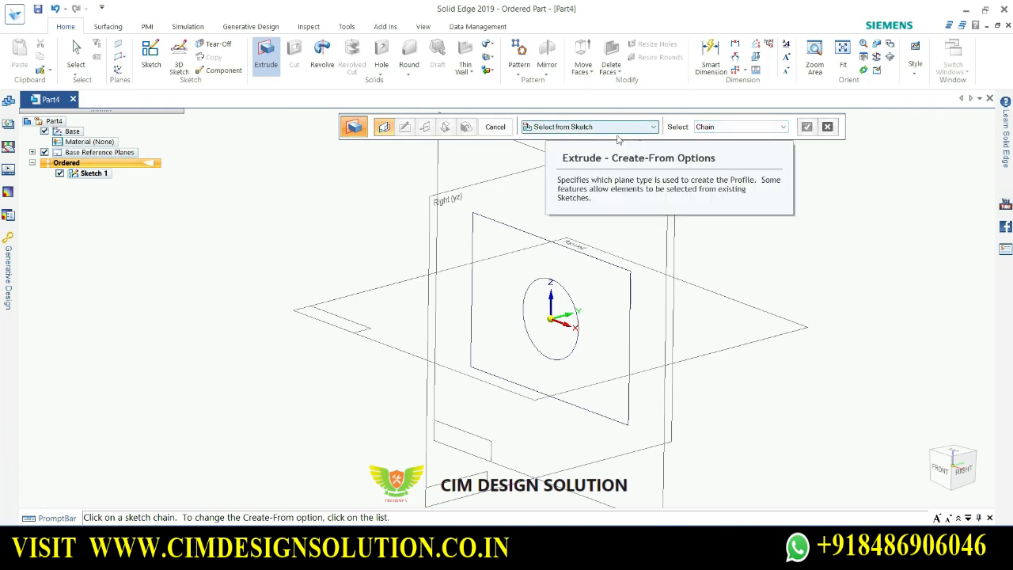
pyautogui.click(519, 230)
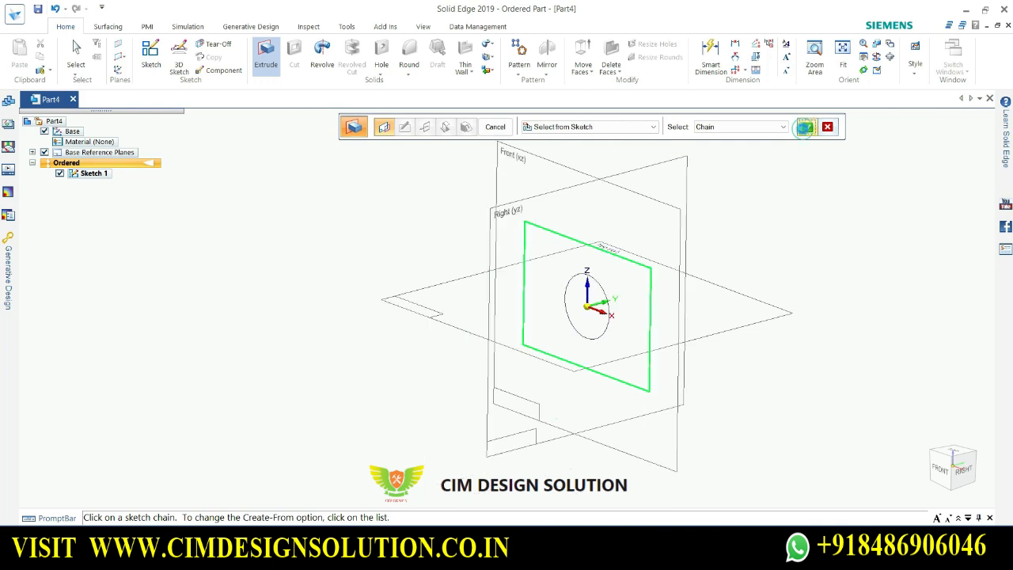
pyautogui.click(805, 127)
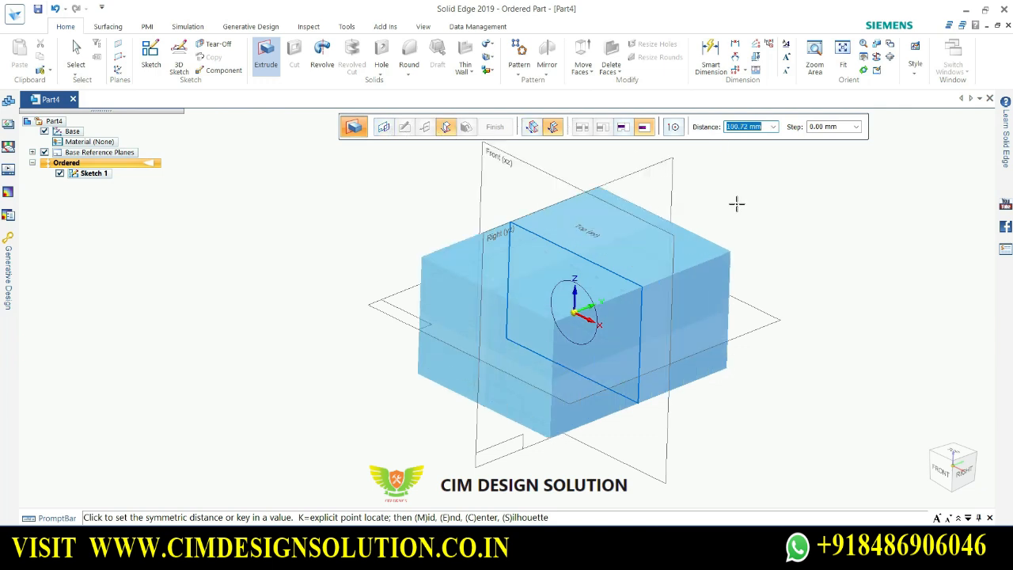
pyautogui.click(646, 239)
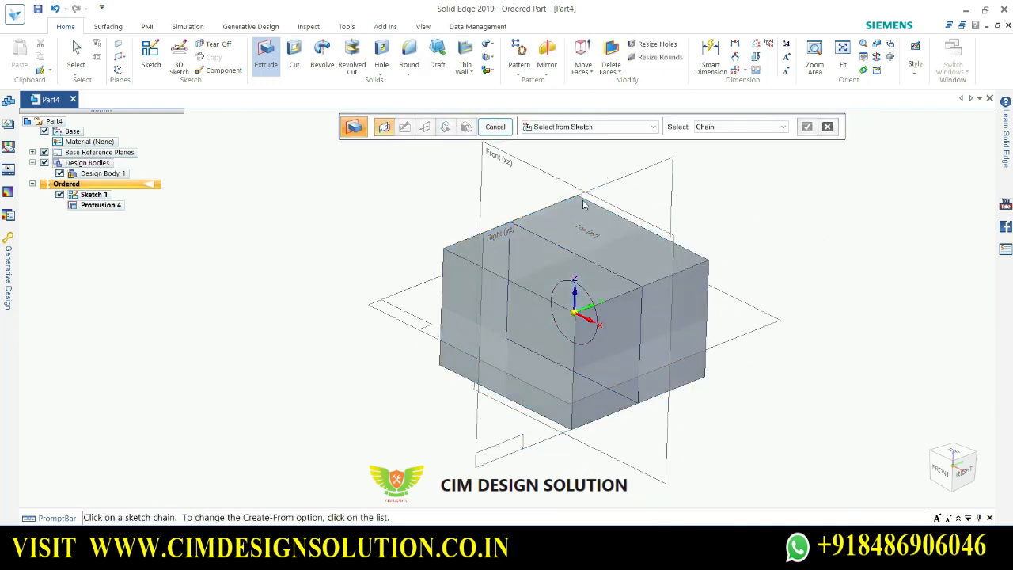
pyautogui.click(504, 129)
# Edit the definition of Protrusion 4, adding the inner circle to its selected profile, and finish the edit.
pyautogui.moveTo(837, 240); pyautogui.dragTo(862, 237, button='middle')
pyautogui.click(110, 206)
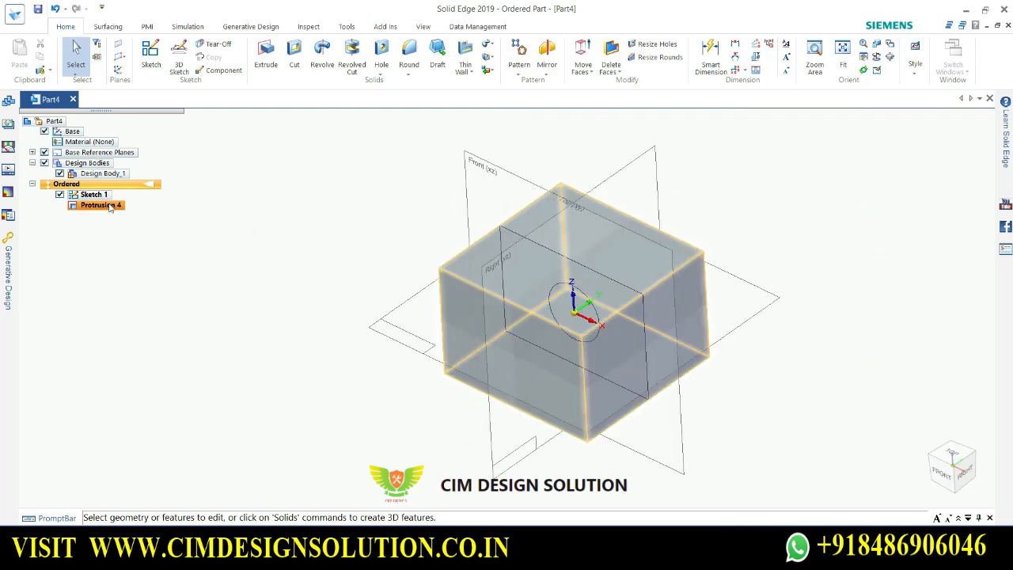
pyautogui.click(119, 209)
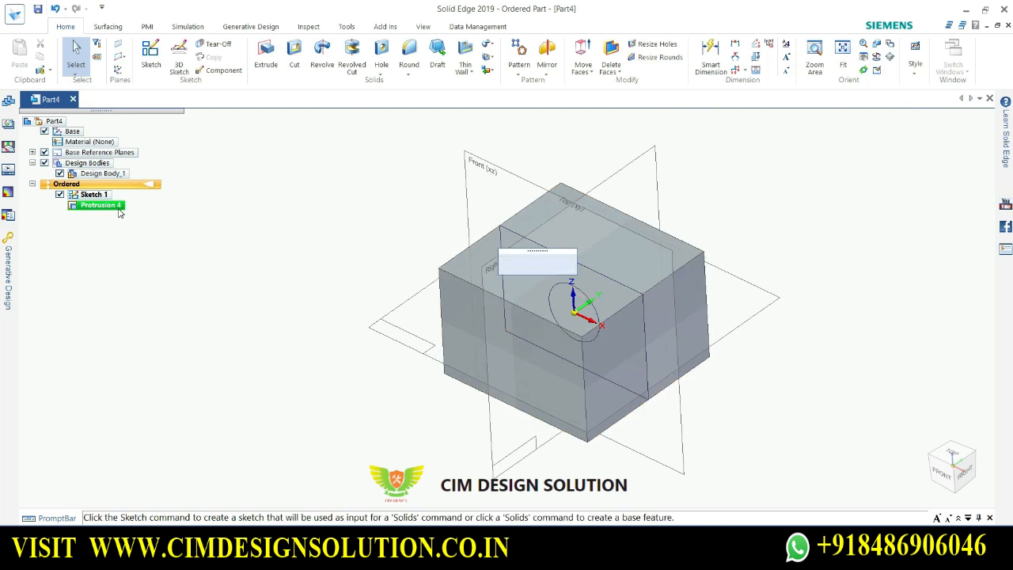
pyautogui.rightClick(119, 210)
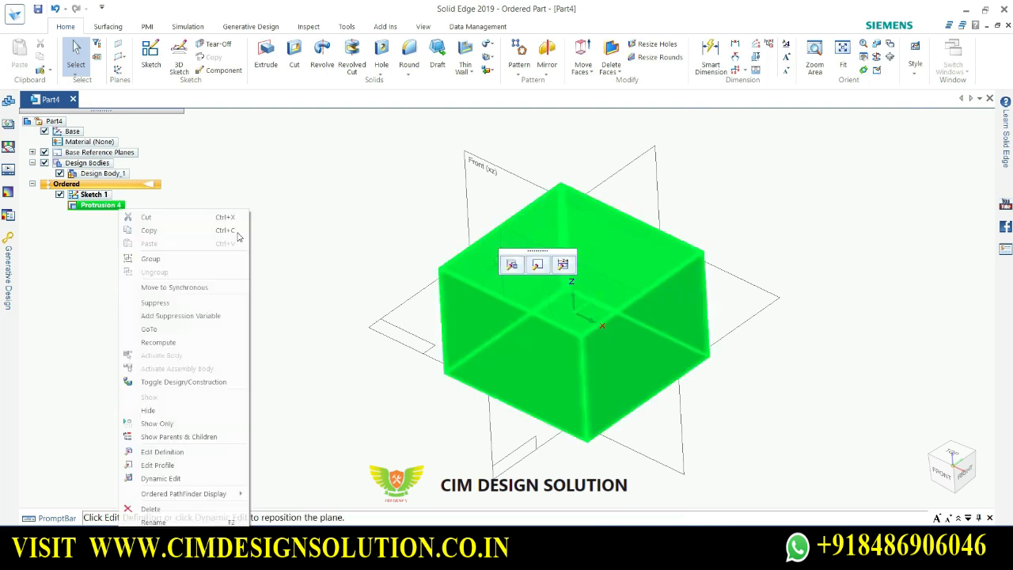
pyautogui.click(513, 265)
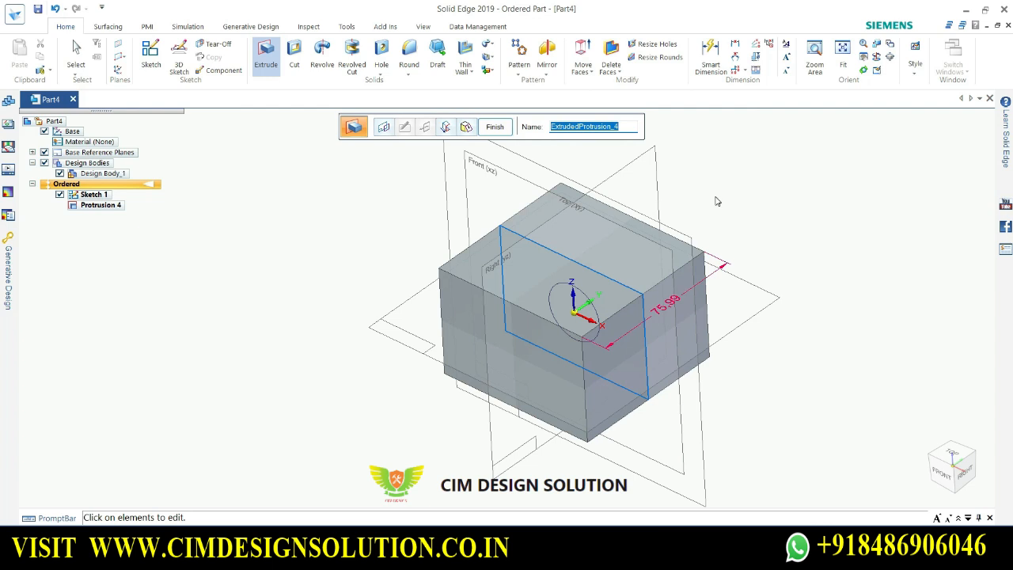
pyautogui.click(387, 128)
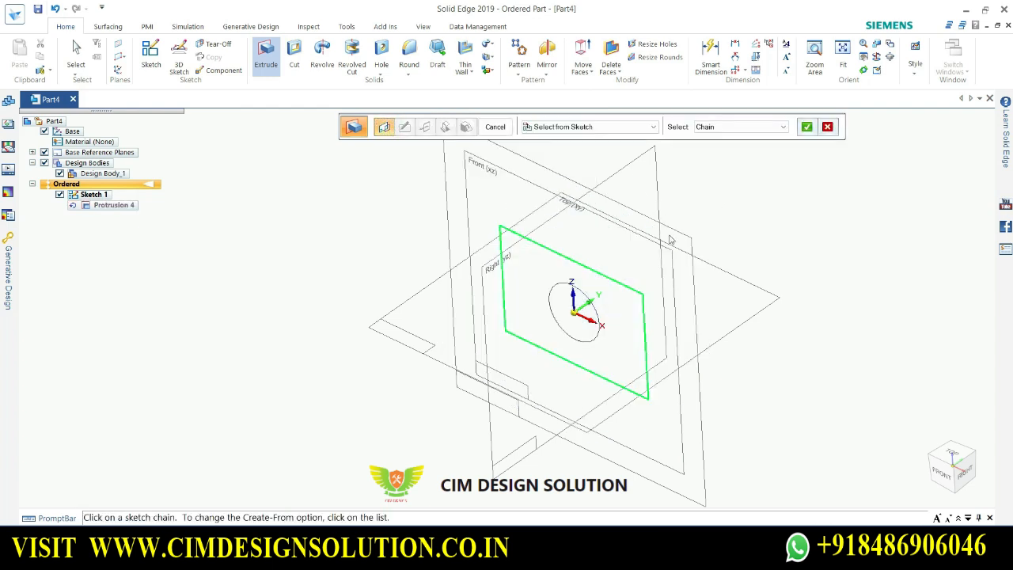
pyautogui.scroll(2, 669, 240)
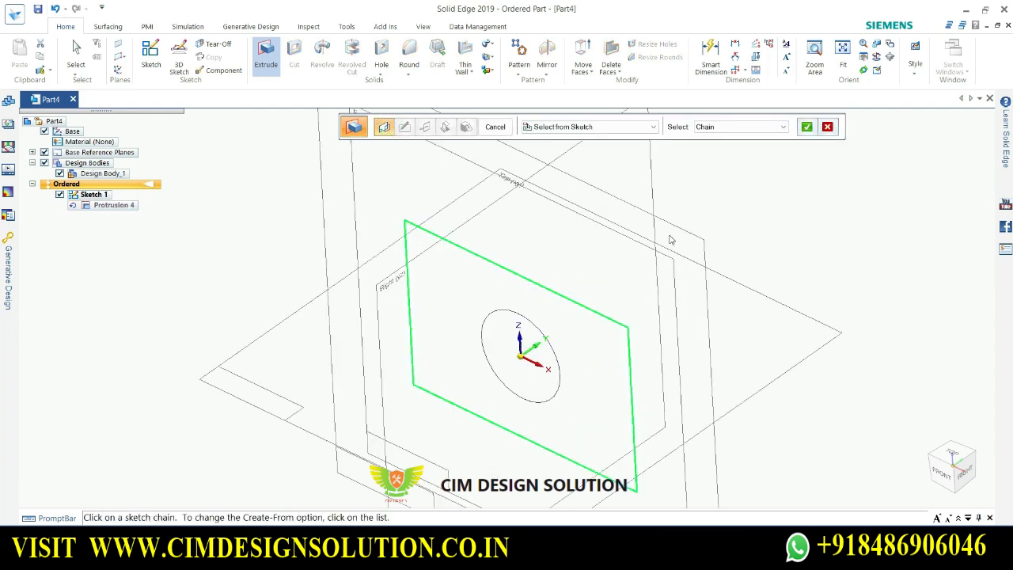
pyautogui.click(537, 330)
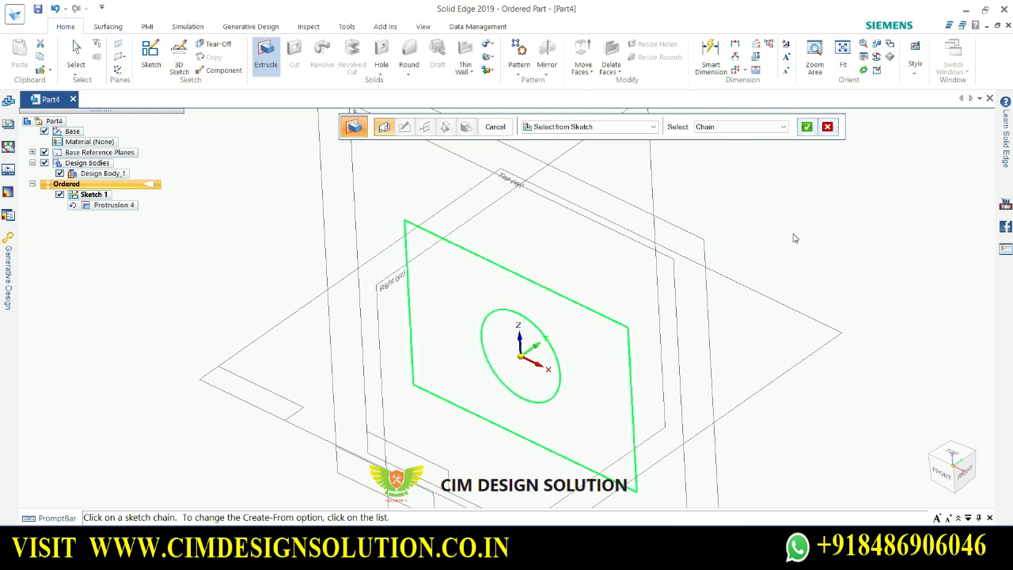
pyautogui.click(807, 128)
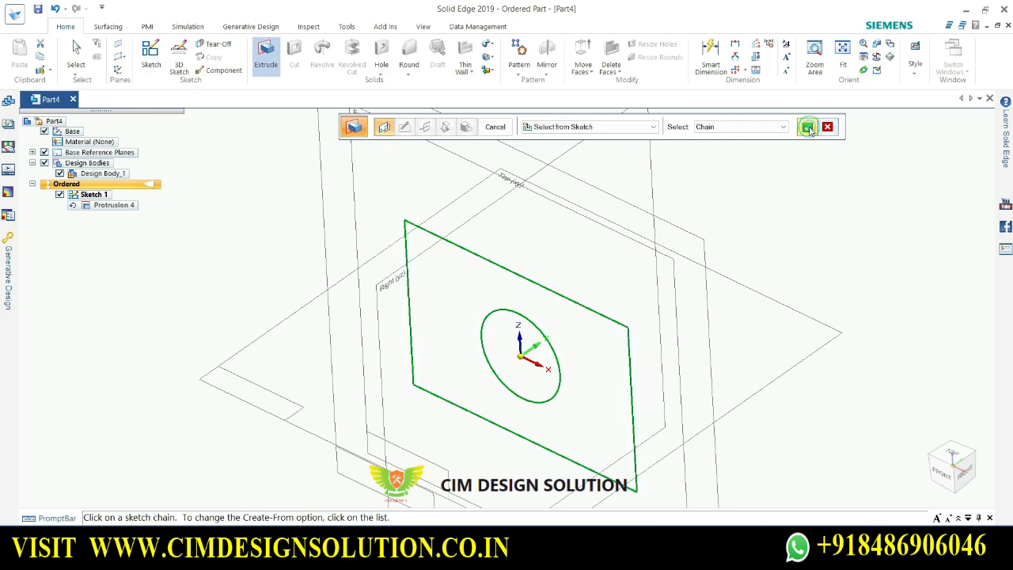
pyautogui.click(745, 237)
pyautogui.moveTo(777, 313); pyautogui.dragTo(819, 275, button='middle')
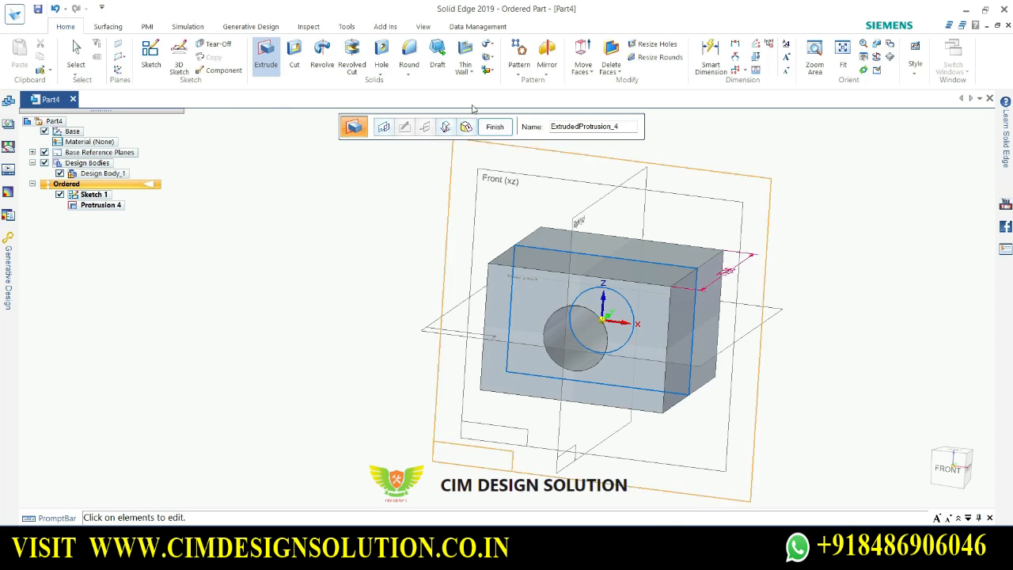
pyautogui.click(504, 133)
# Examine the block and its circular opening from the front and at an angle.
pyautogui.moveTo(824, 310); pyautogui.dragTo(821, 262, button='middle')
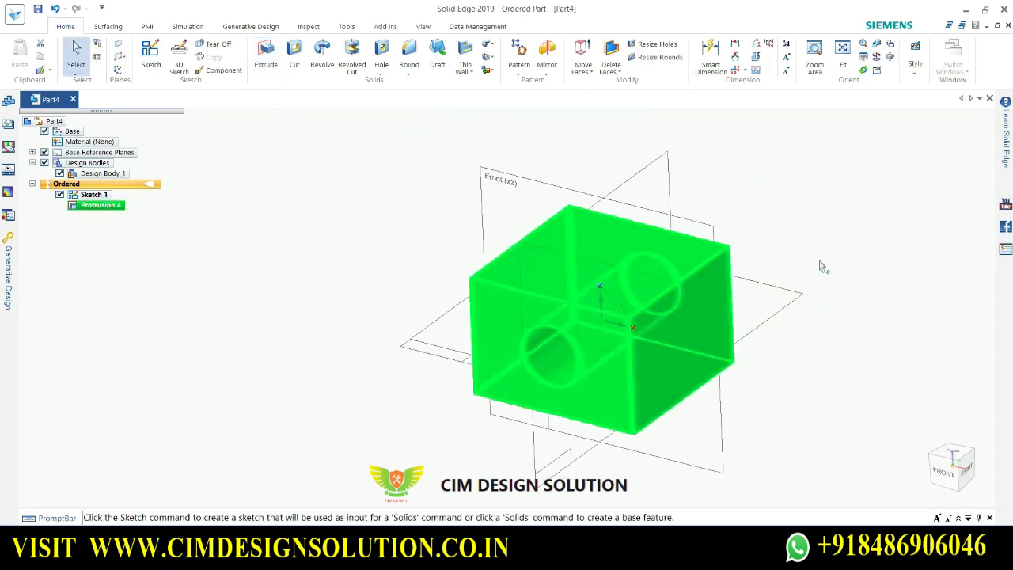
pyautogui.scroll(3, 823, 270)
pyautogui.click(794, 402)
pyautogui.moveTo(793, 402); pyautogui.dragTo(845, 350, button='middle')
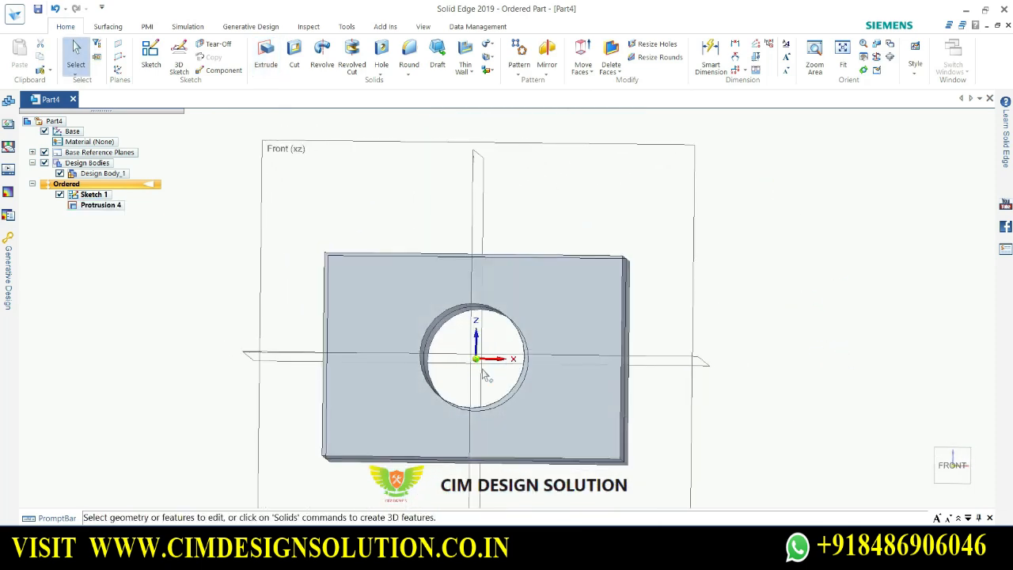
pyautogui.scroll(-3, 453, 385)
pyautogui.scroll(5, 453, 385)
pyautogui.moveTo(565, 389); pyautogui.dragTo(779, 404, button='middle')
pyautogui.scroll(-5, 600, 380)
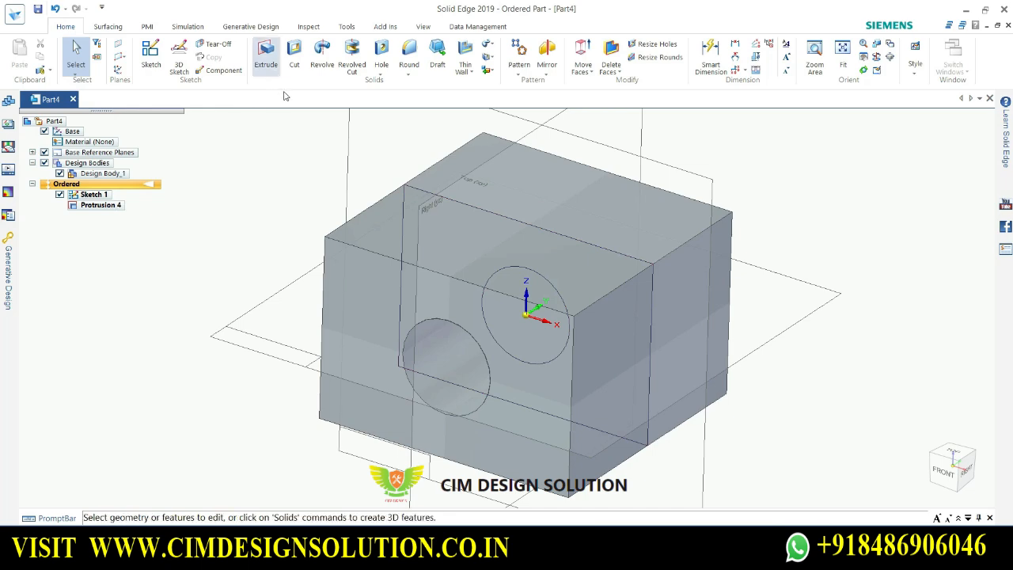
pyautogui.scroll(-3, 409, 279)
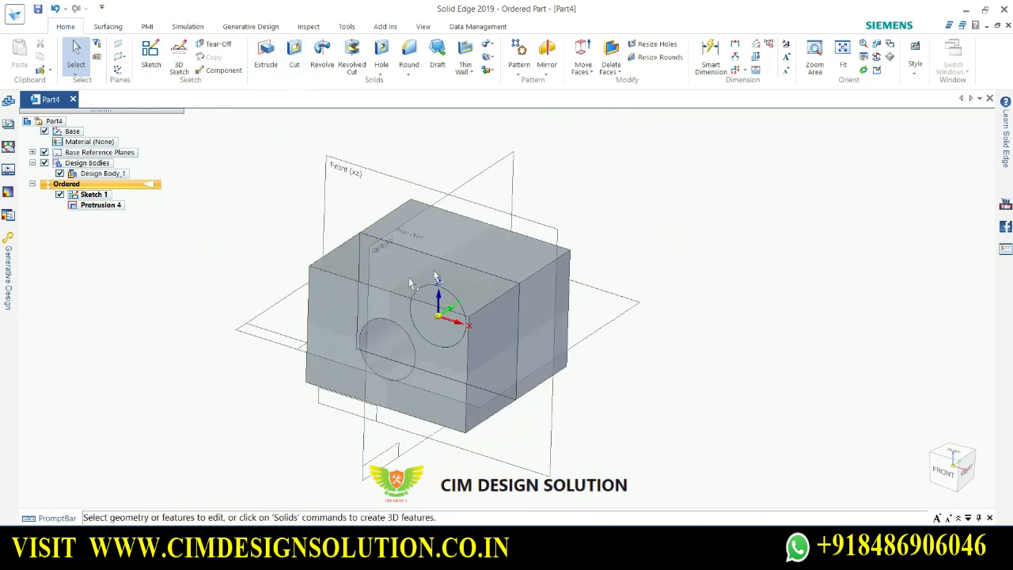
pyautogui.scroll(3, 409, 281)
pyautogui.scroll(-3, 771, 314)
pyautogui.scroll(1, 787, 297)
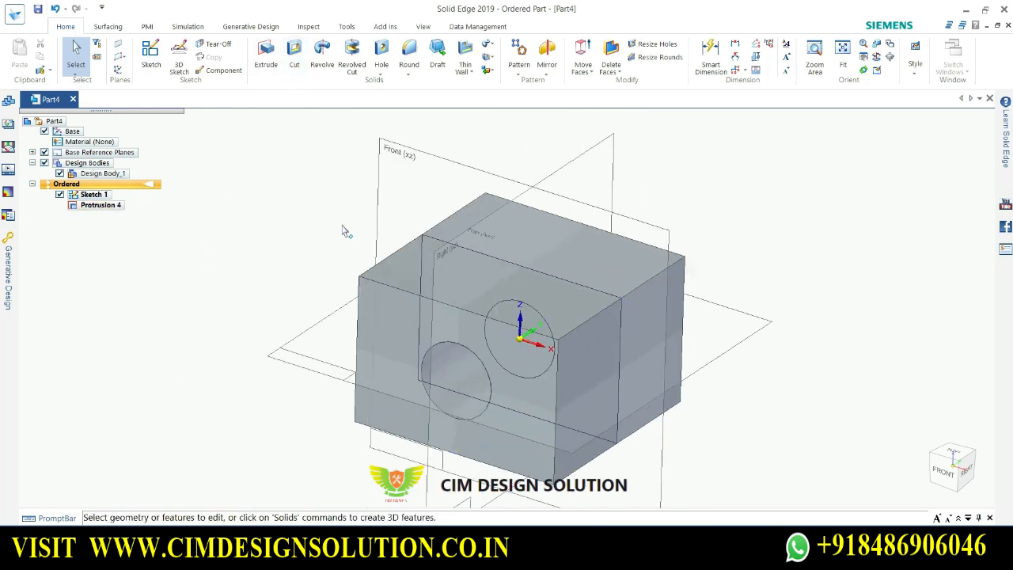
# Create a reference plane parallel to the Right (yz) plane at 100 mm on the negative X side, outside the block.
pyautogui.click(124, 57)
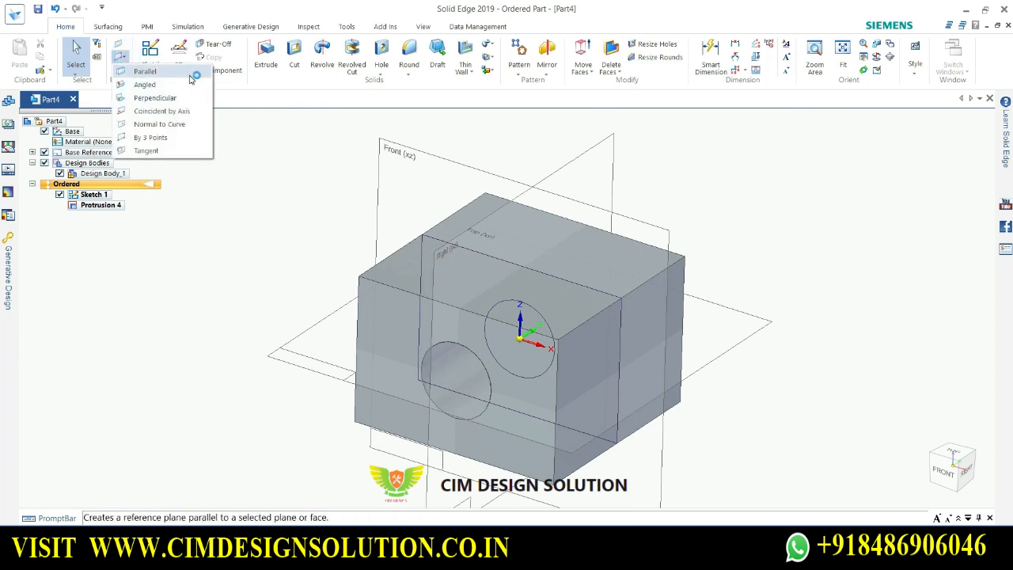
pyautogui.click(147, 71)
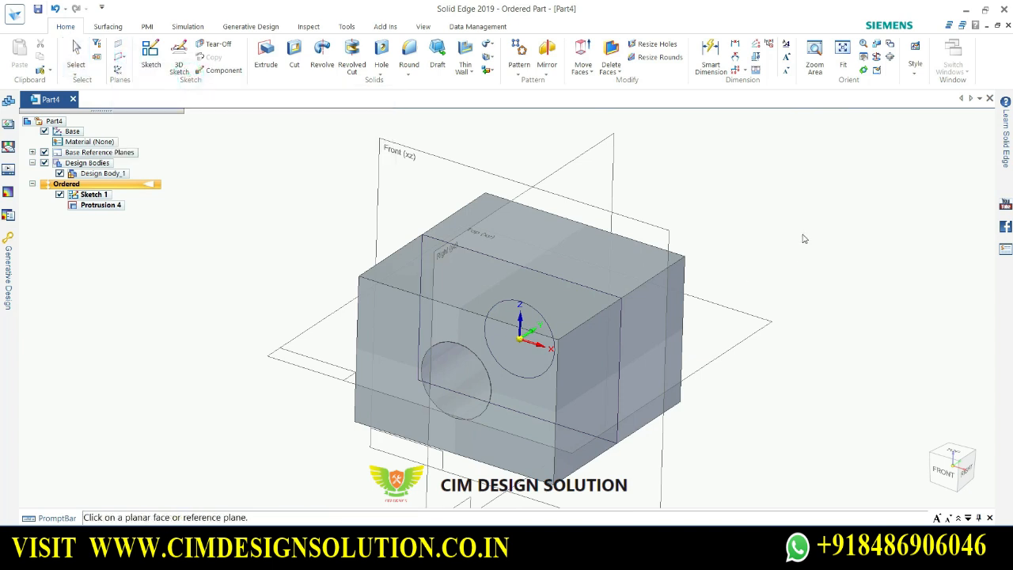
pyautogui.click(611, 231)
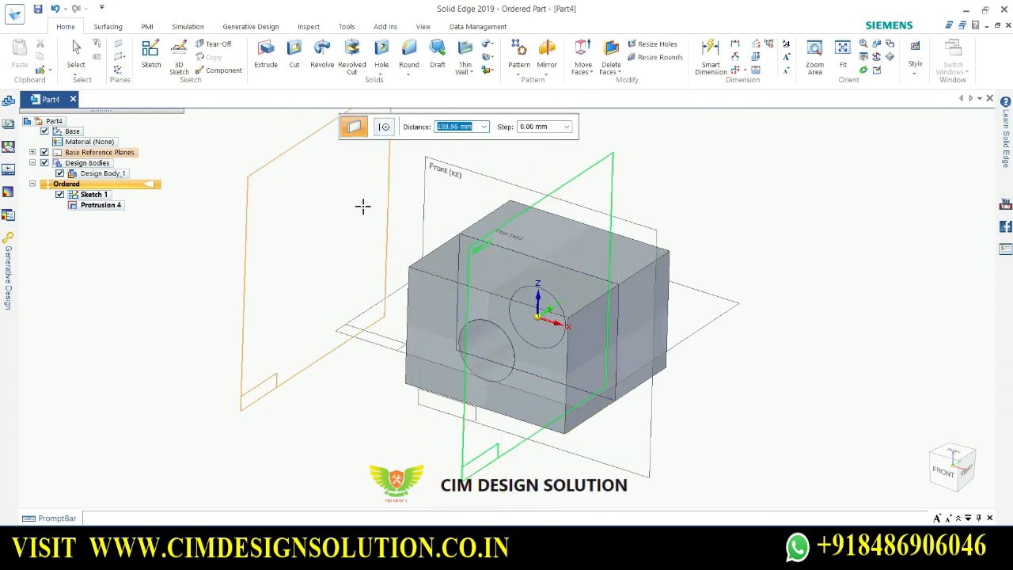
pyautogui.write('100')
pyautogui.press('Return')
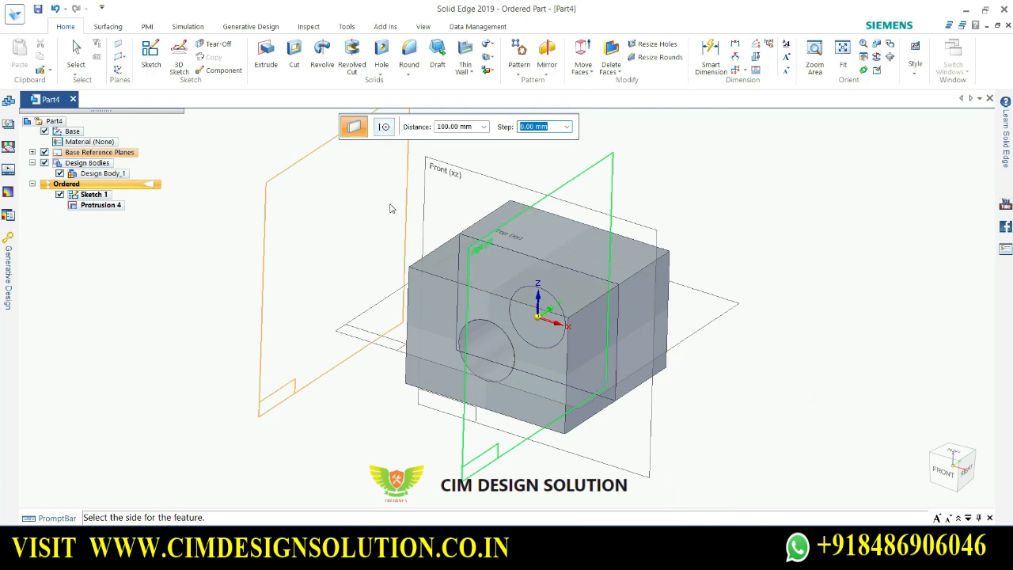
pyautogui.click(389, 208)
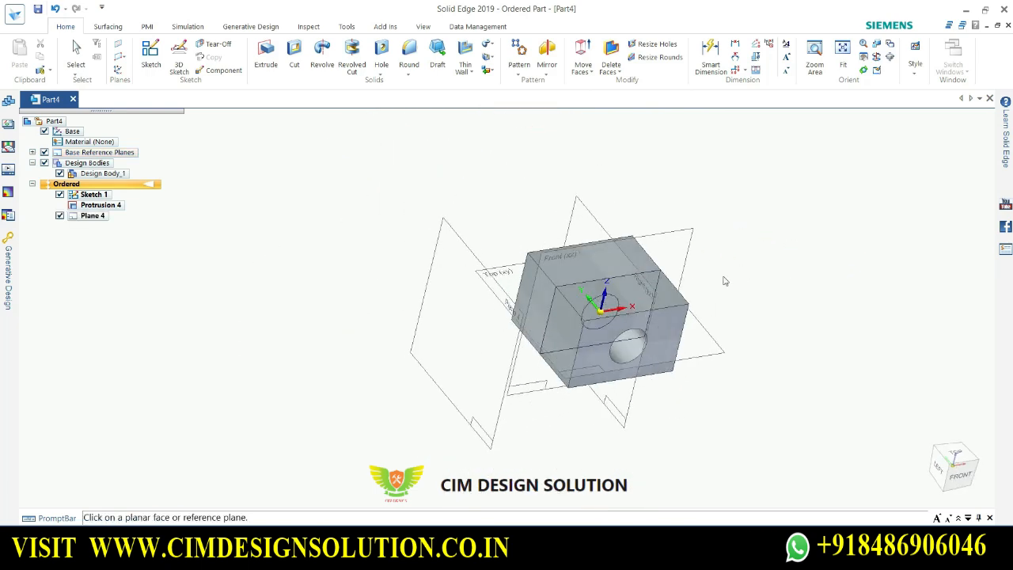
pyautogui.click(473, 215)
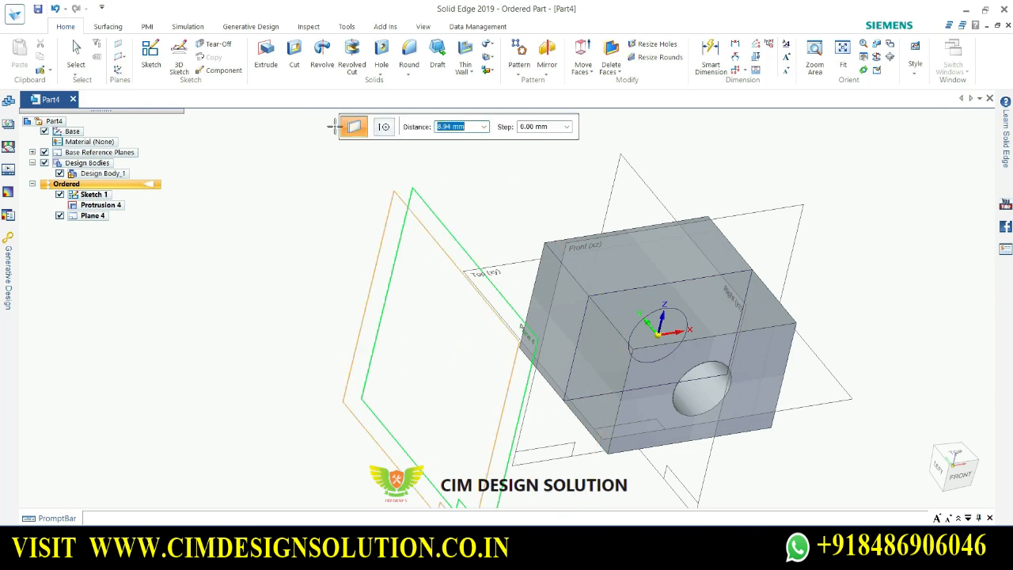
pyautogui.click(386, 208)
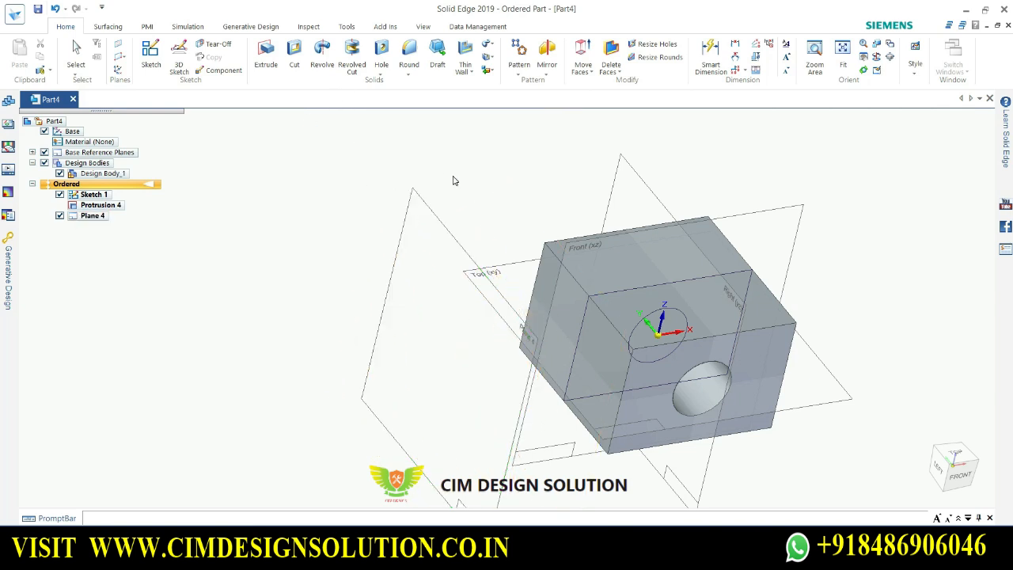
# On the new parallel plane, sketch a circle about 25 mm in diameter centred on the origin and close the sketch.
pyautogui.click(147, 74)
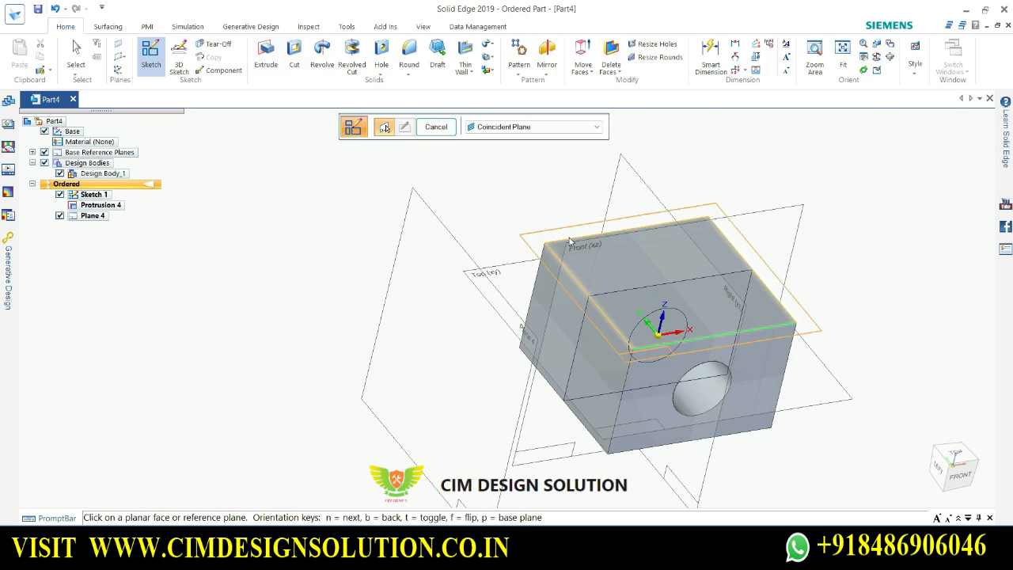
pyautogui.click(444, 229)
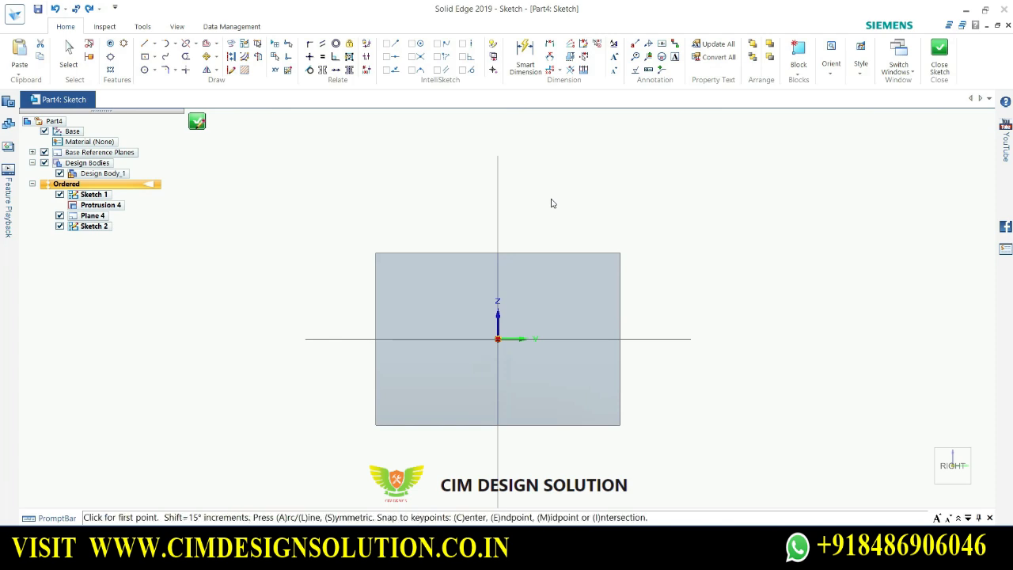
pyautogui.scroll(-1, 145, 61)
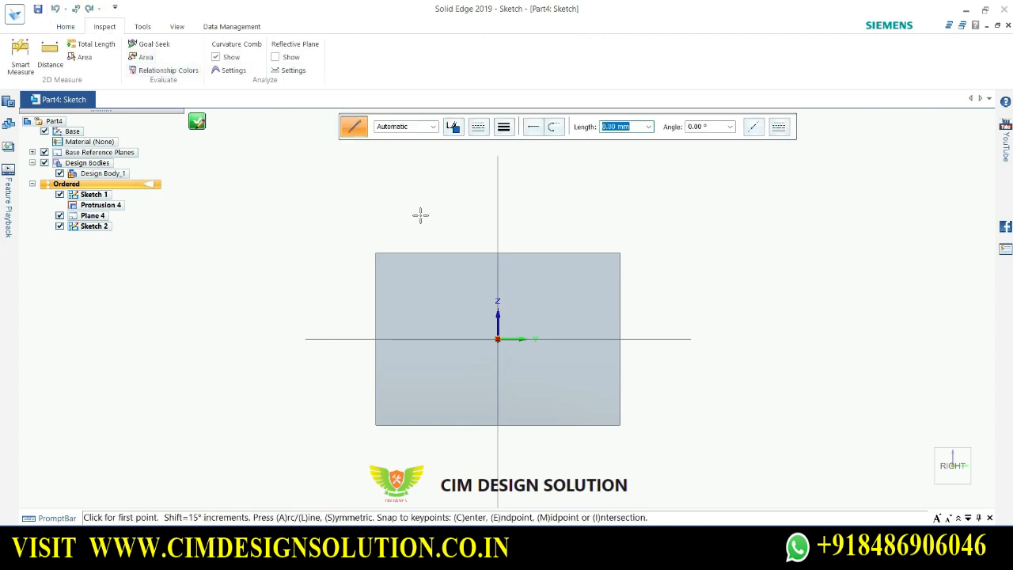
pyautogui.click(66, 26)
pyautogui.press('c')
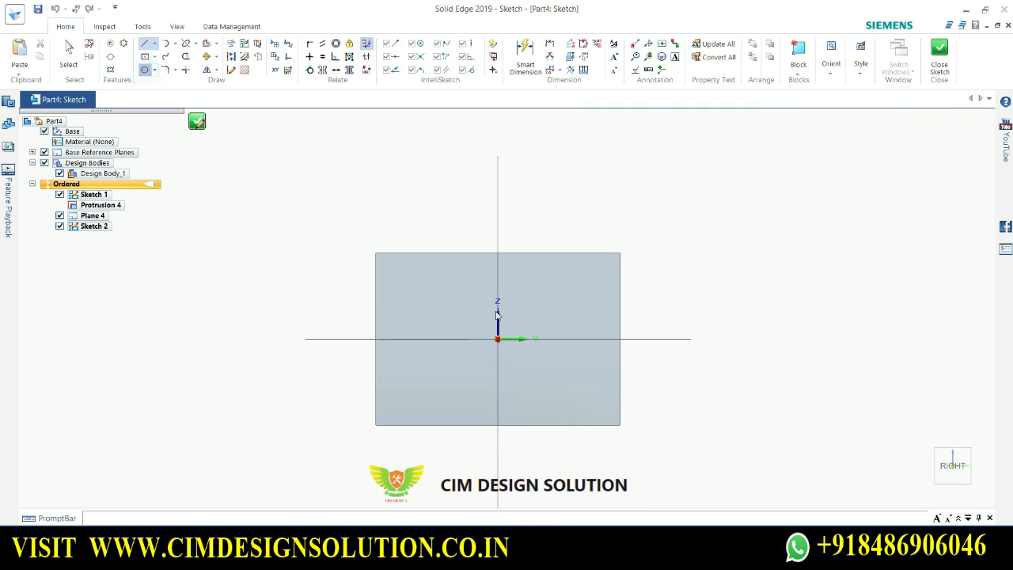
pyautogui.scroll(3, 513, 330)
pyautogui.click(487, 345)
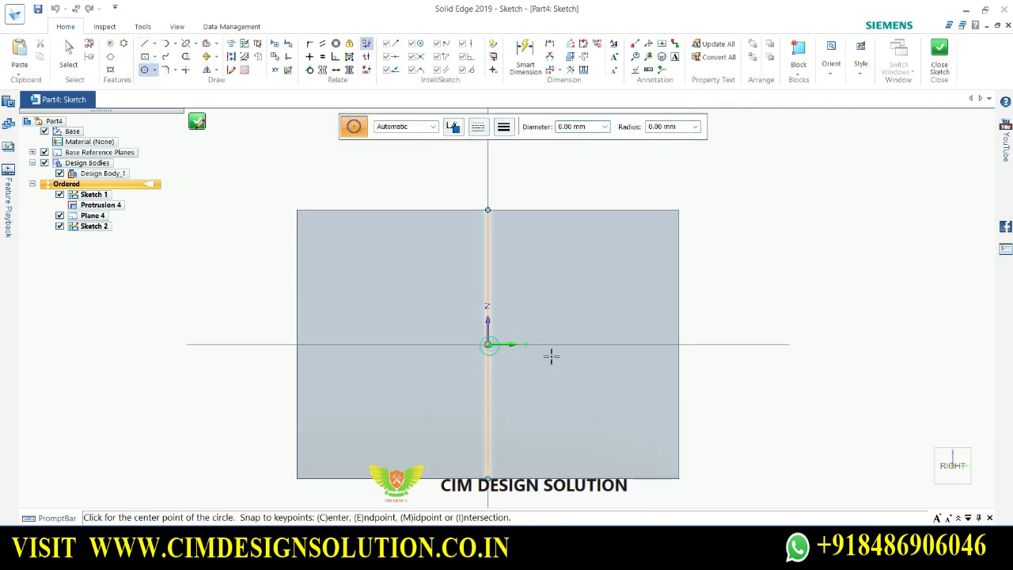
pyautogui.click(545, 359)
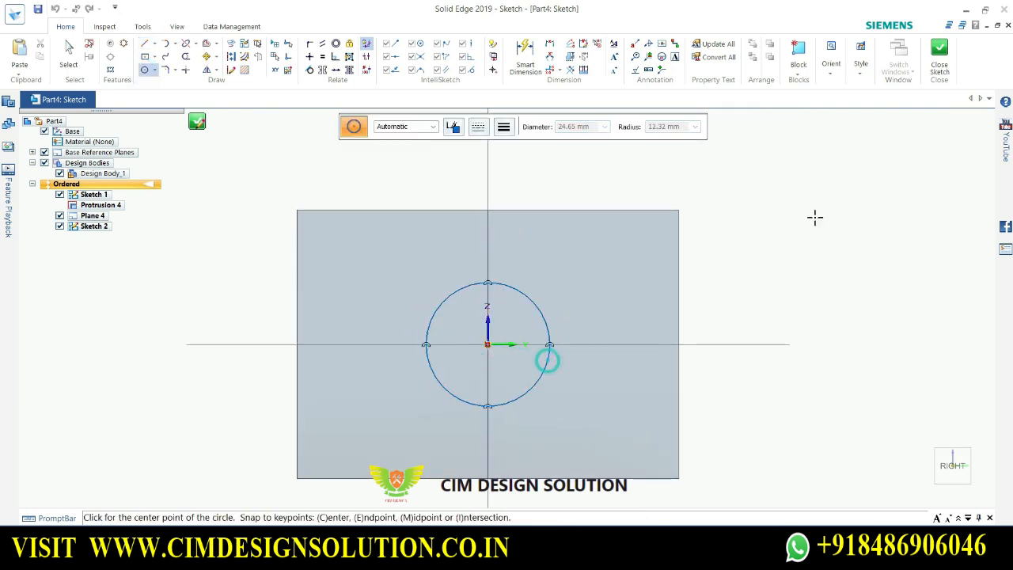
pyautogui.click(939, 57)
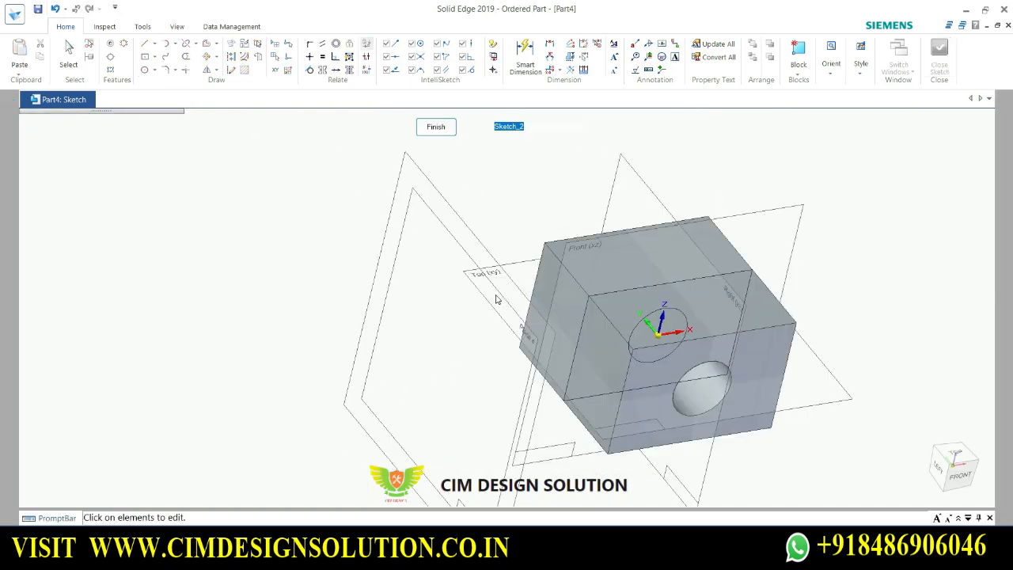
pyautogui.scroll(-2, 481, 323)
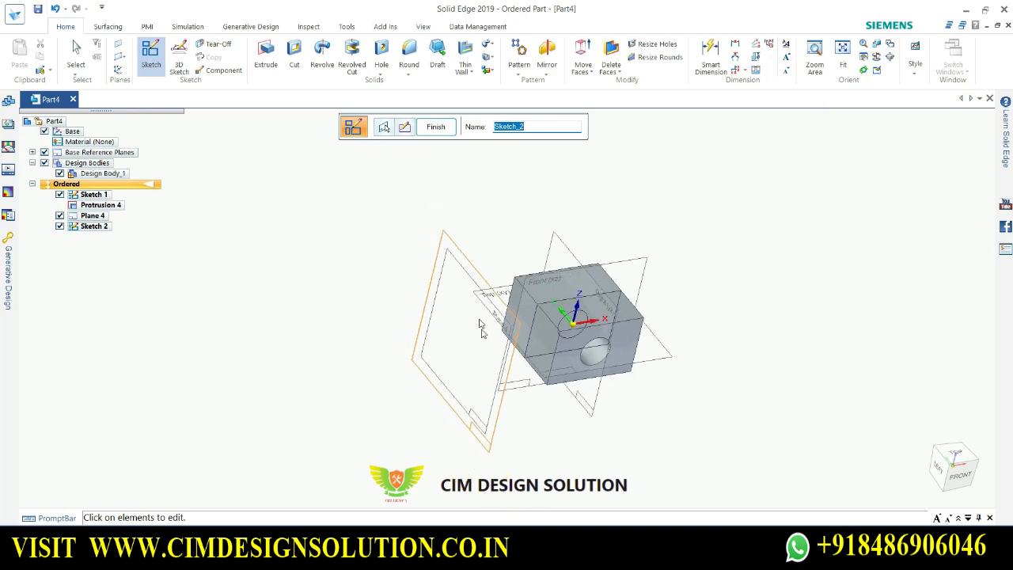
# Finish the circle sketch on the offset plane and leave the Sketch command.
pyautogui.scroll(1, 549, 384)
pyautogui.click(444, 126)
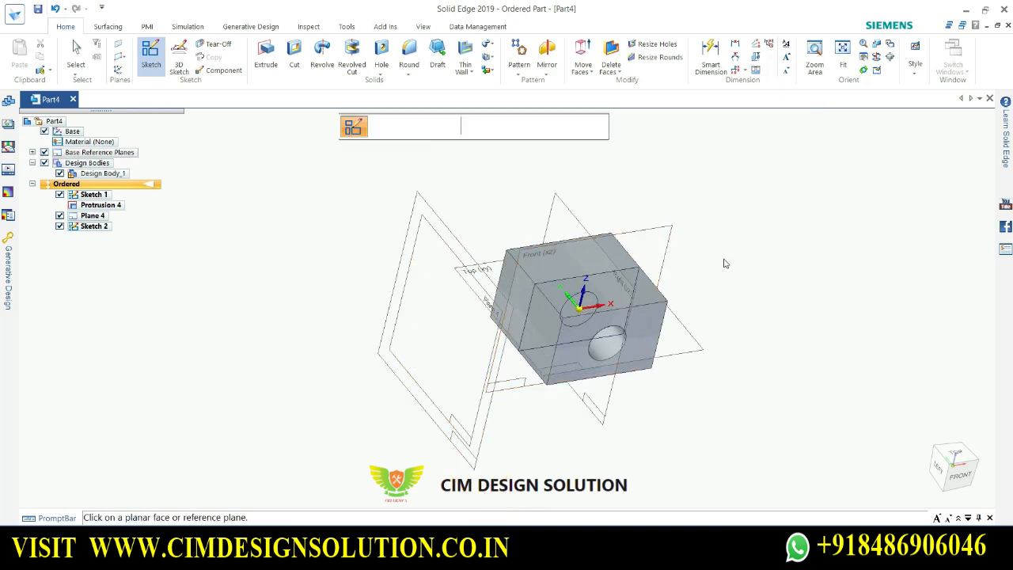
pyautogui.moveTo(739, 380)
pyautogui.mouseDown(button='middle')
pyautogui.moveTo(712, 366)
pyautogui.moveTo(734, 353)
pyautogui.moveTo(692, 380)
pyautogui.mouseUp(button='middle')
pyautogui.scroll(3, 504, 373)
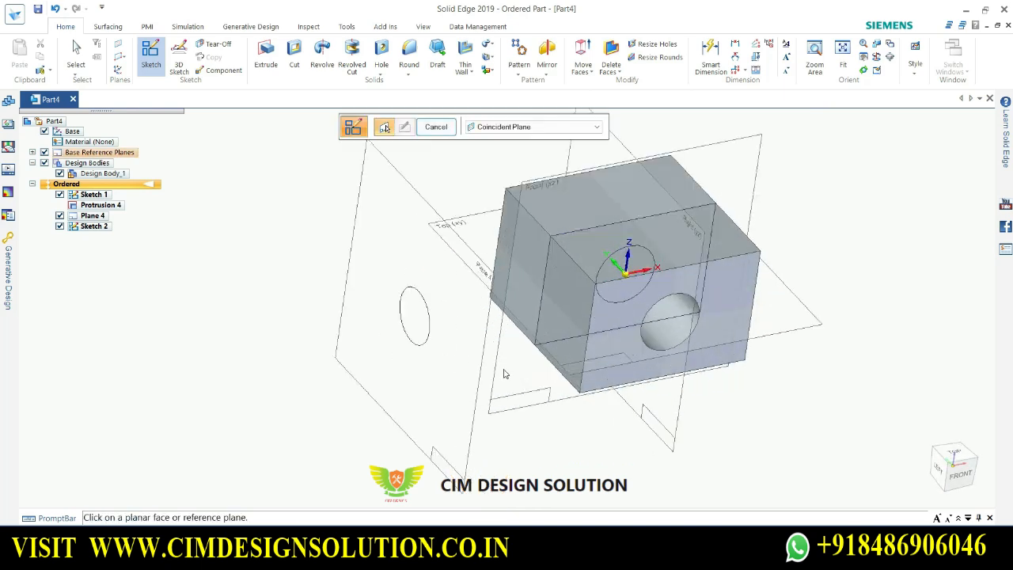
pyautogui.moveTo(504, 372); pyautogui.dragTo(550, 392, button='middle')
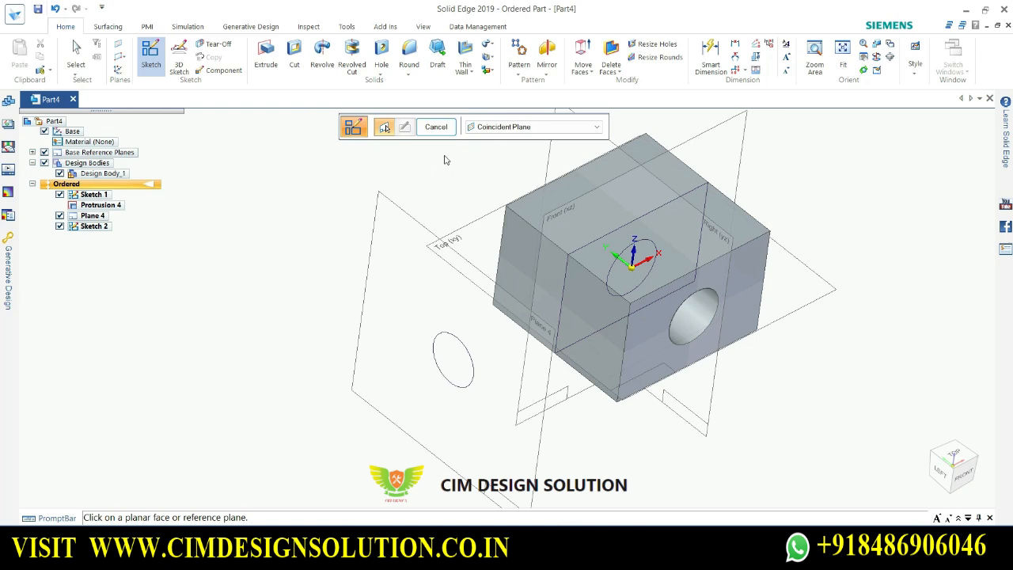
pyautogui.click(436, 127)
# Extrude the offset-plane circle toward the block with a Through Next extent, and undo the resulting protrusion.
pyautogui.moveTo(654, 448); pyautogui.dragTo(770, 454, button='middle')
pyautogui.click(265, 59)
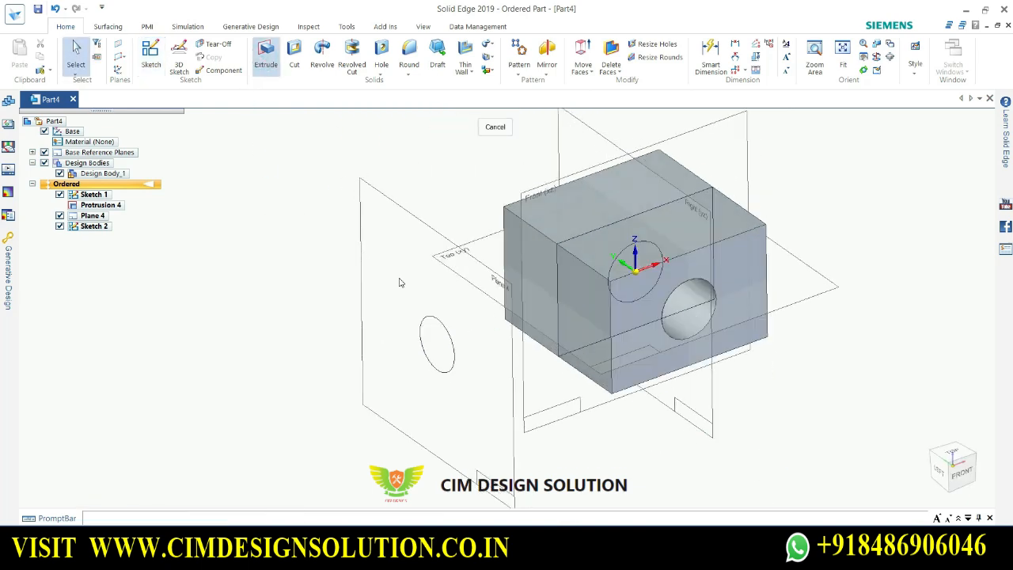
pyautogui.click(439, 321)
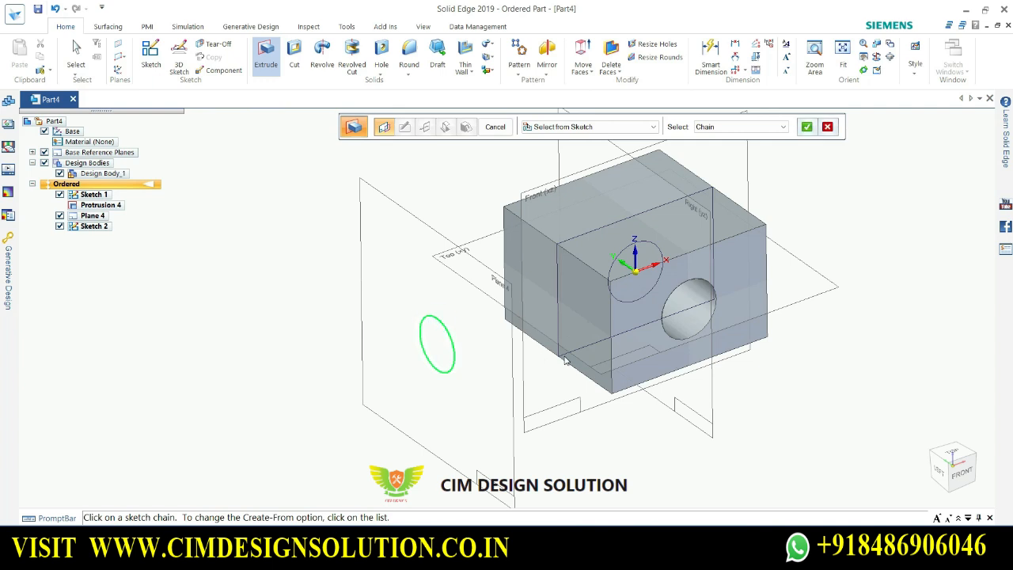
pyautogui.click(807, 127)
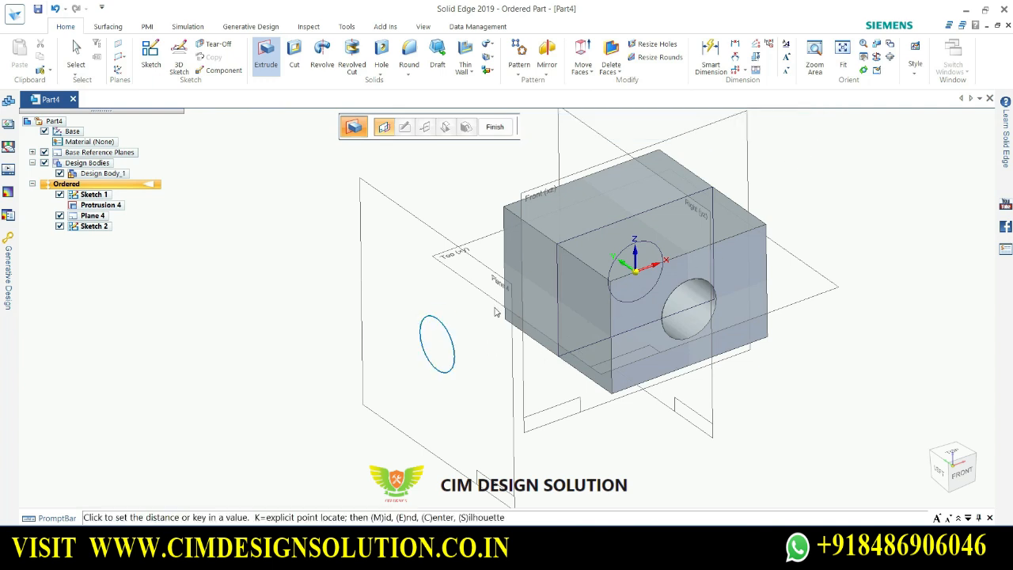
pyautogui.scroll(-1, 499, 323)
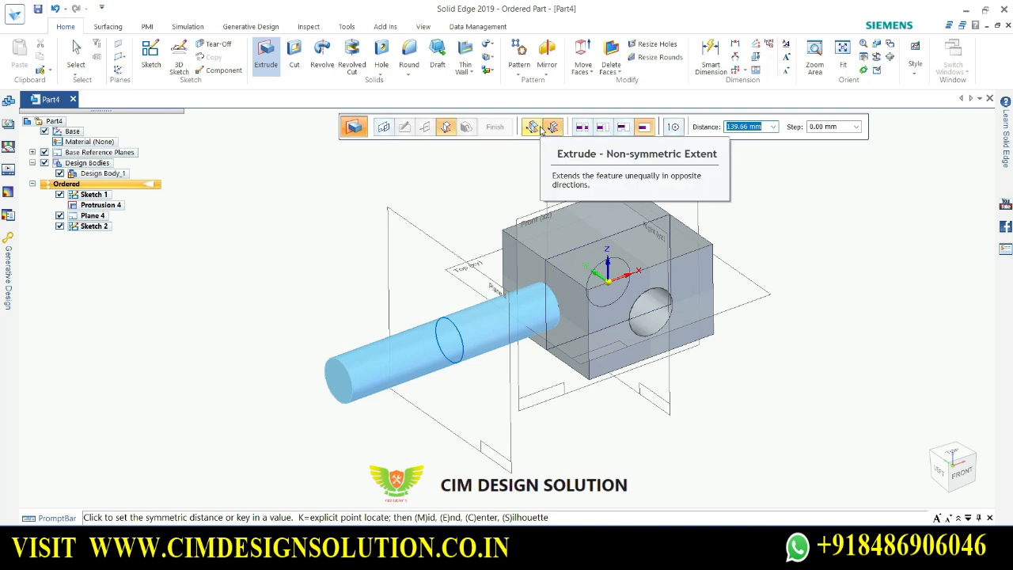
pyautogui.click(601, 128)
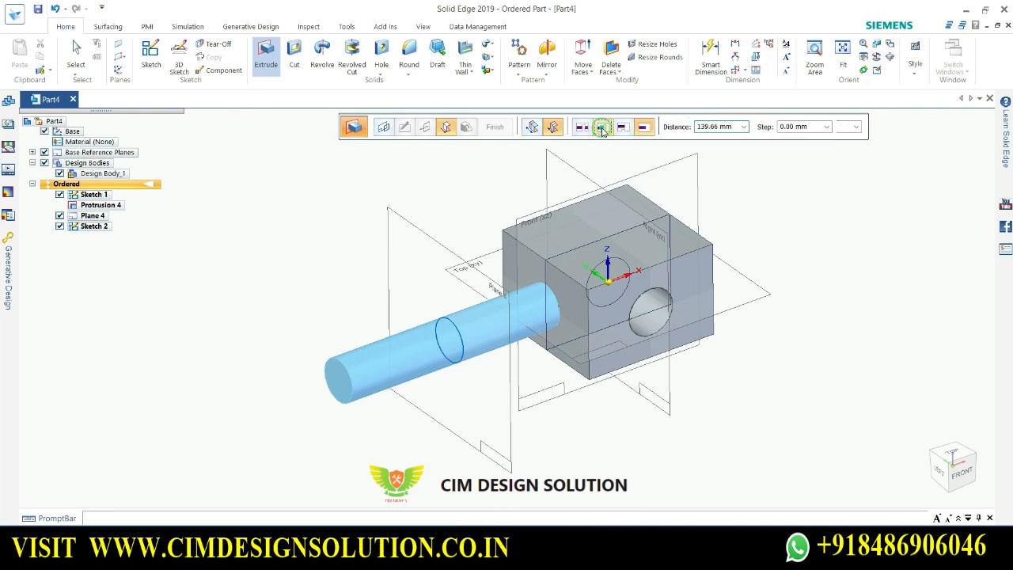
pyautogui.scroll(4, 579, 289)
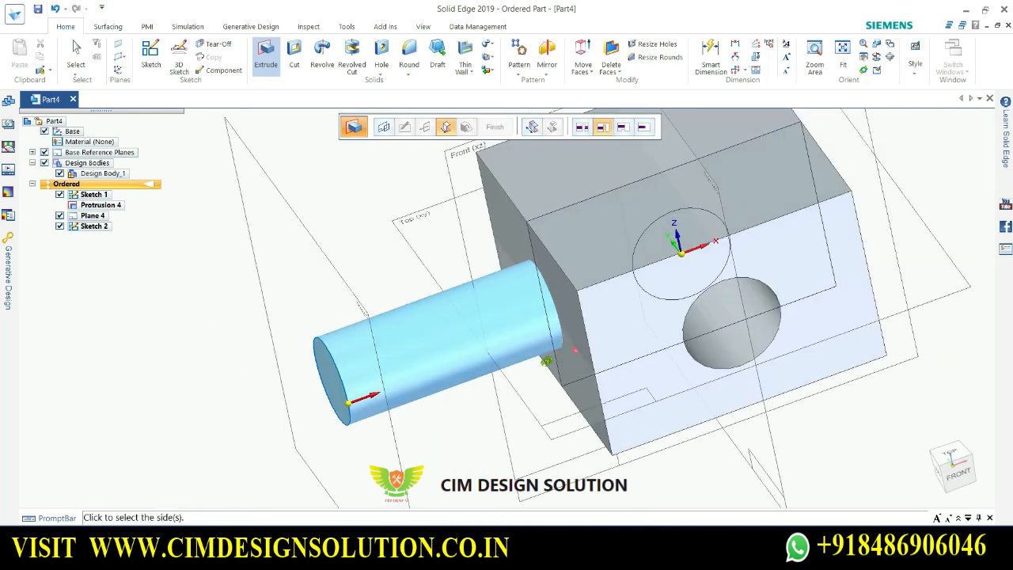
pyautogui.scroll(-4, 579, 288)
pyautogui.scroll(2, 715, 246)
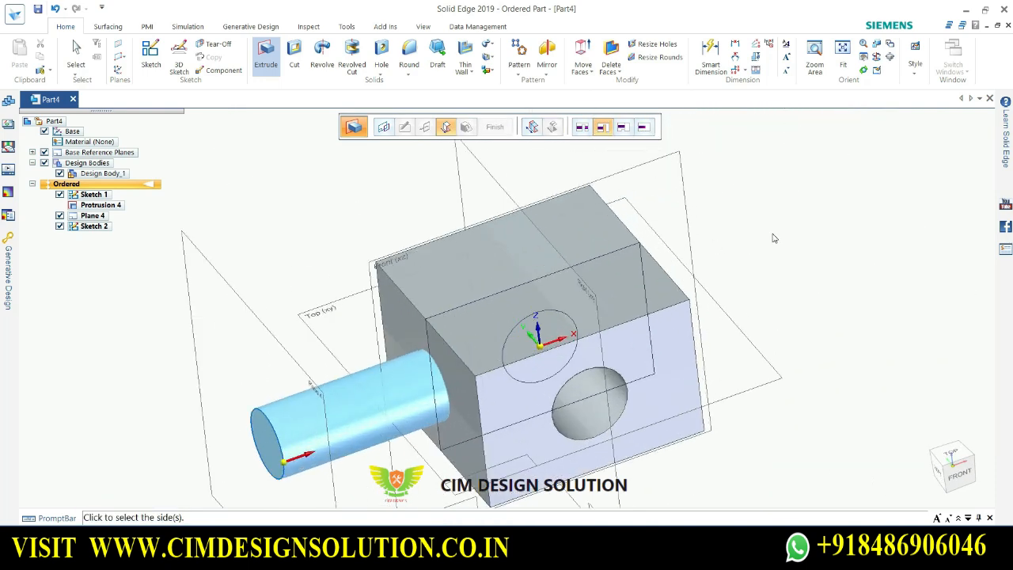
pyautogui.click(772, 233)
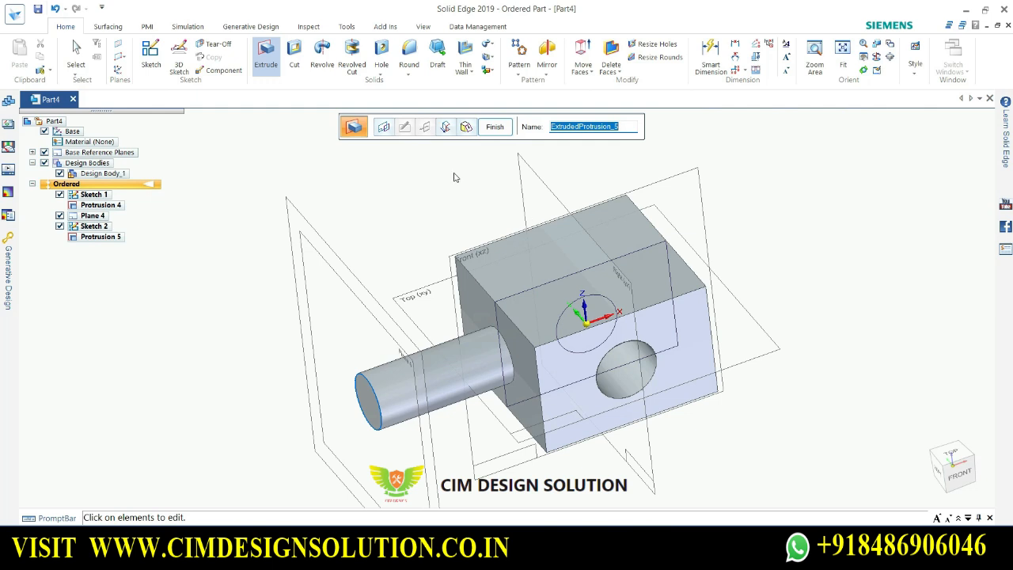
pyautogui.click(496, 128)
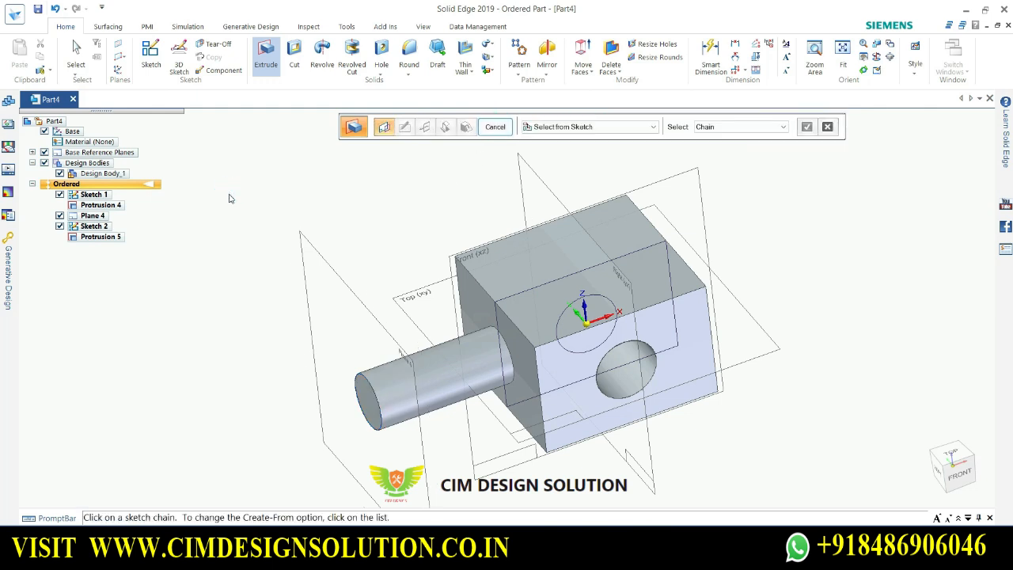
pyautogui.click(496, 127)
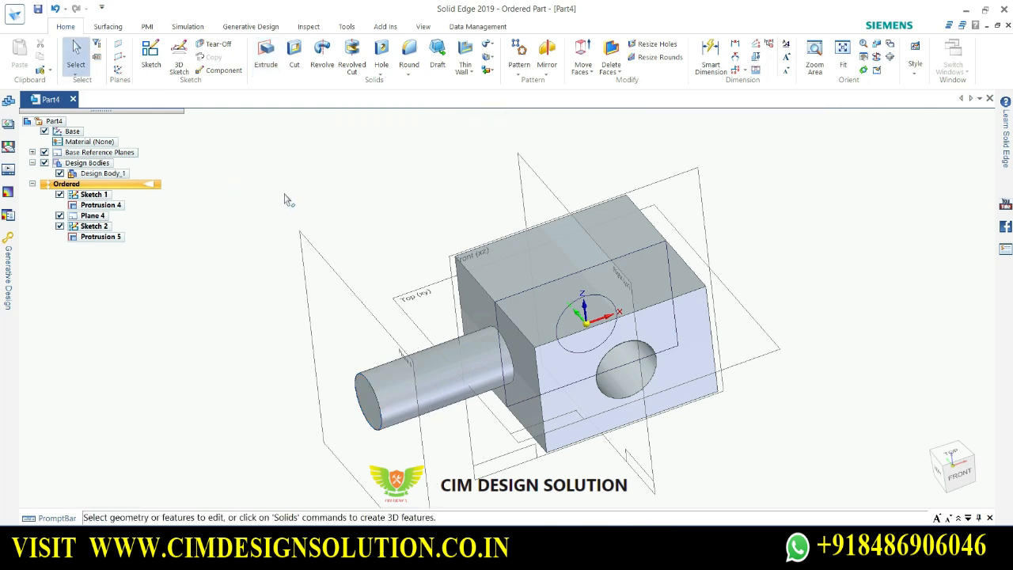
pyautogui.hotkey('ctrl', 'z')
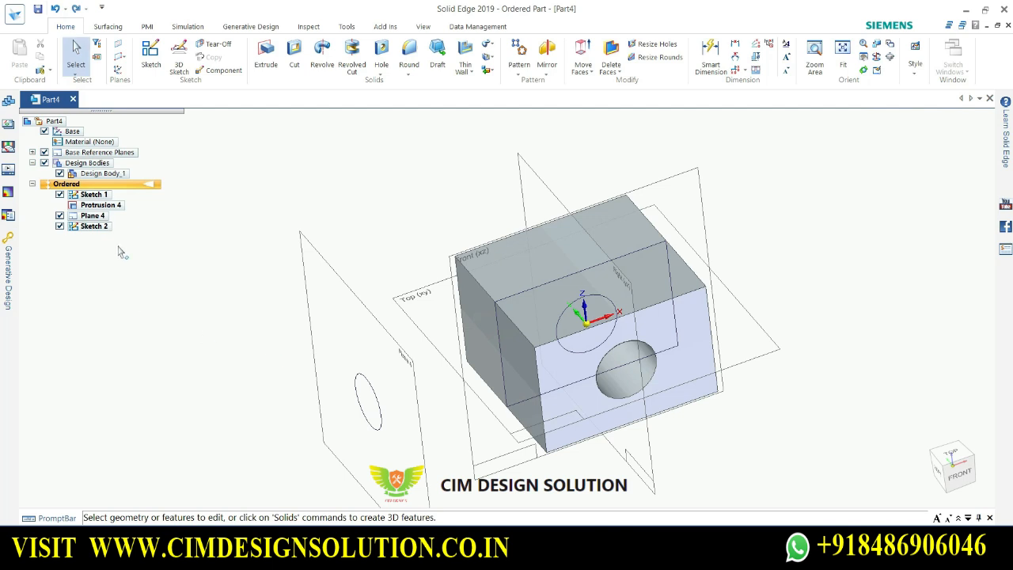
# Extrude the offset-plane circle toward the block with a Finite extent of about 65 mm and finish the protrusion.
pyautogui.click(266, 57)
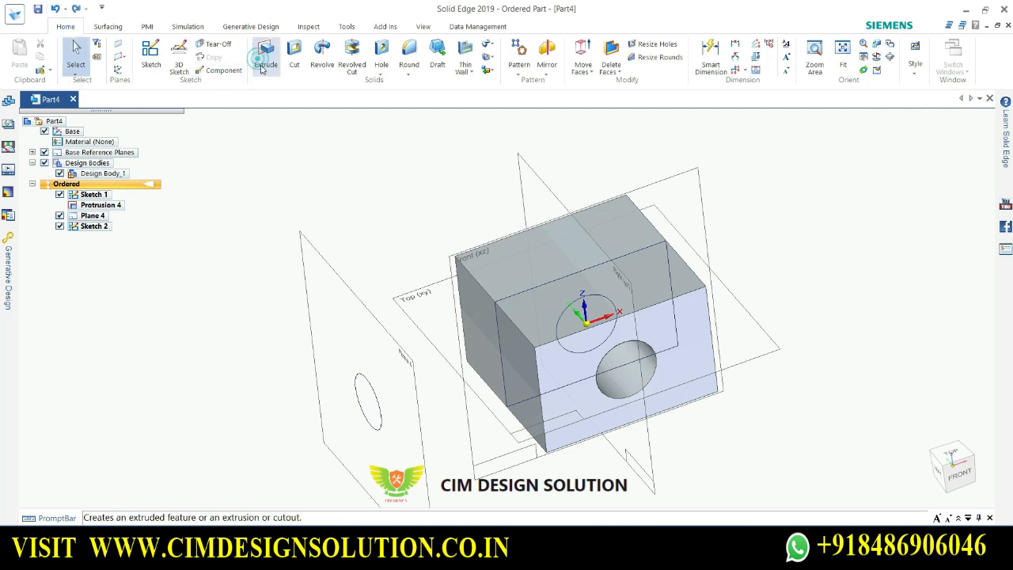
pyautogui.click(378, 396)
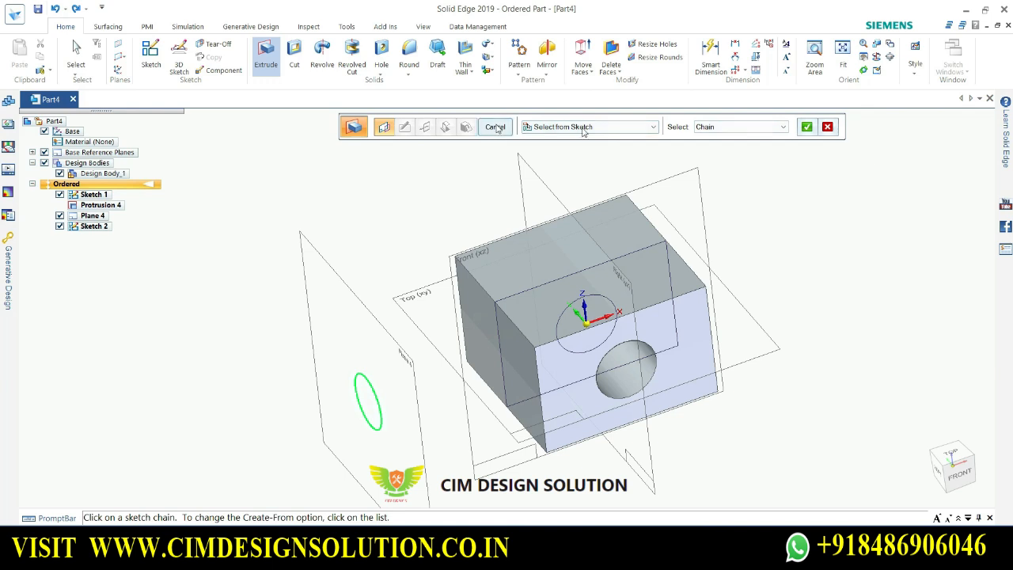
pyautogui.click(808, 127)
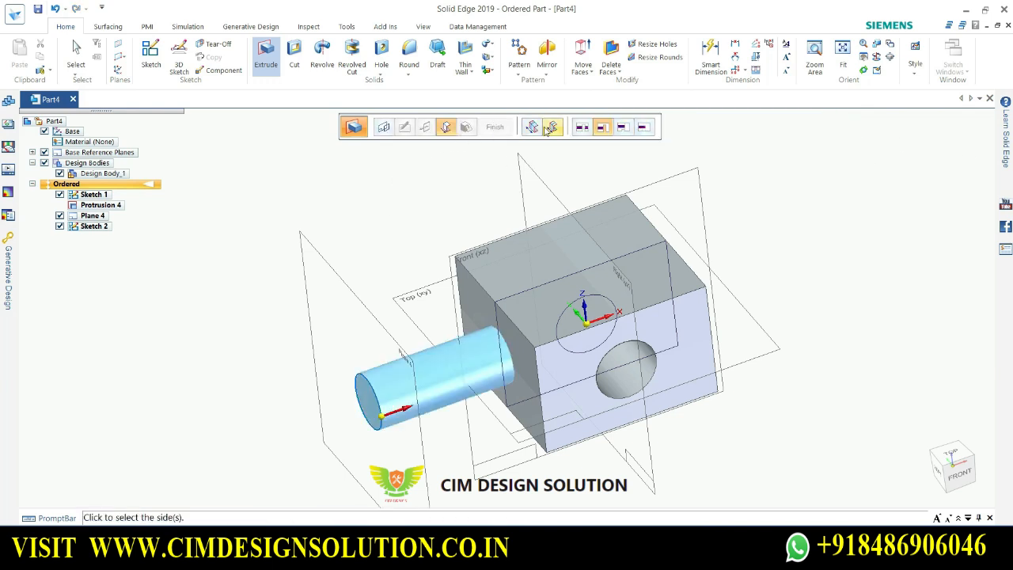
pyautogui.click(644, 127)
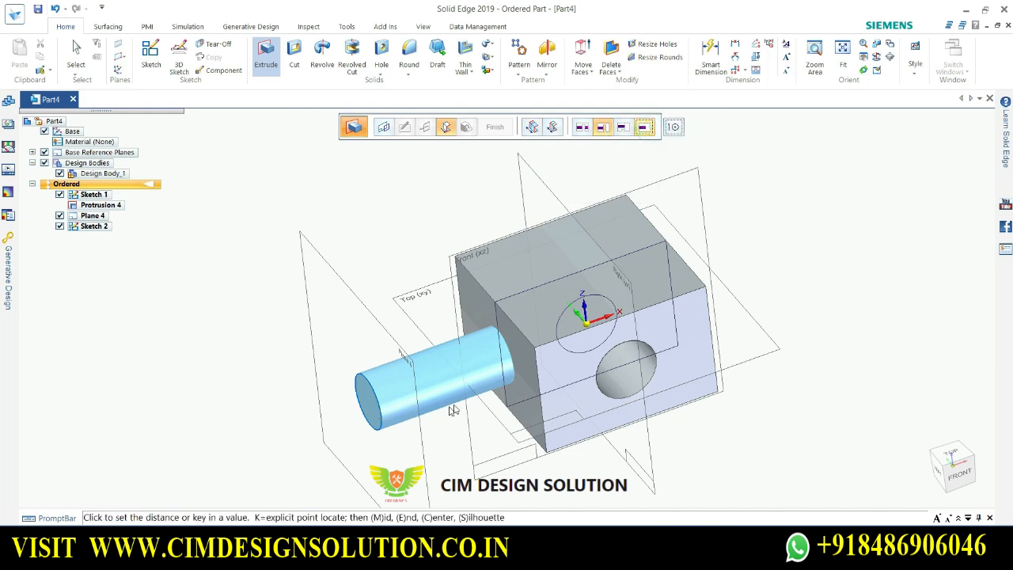
pyautogui.click(511, 335)
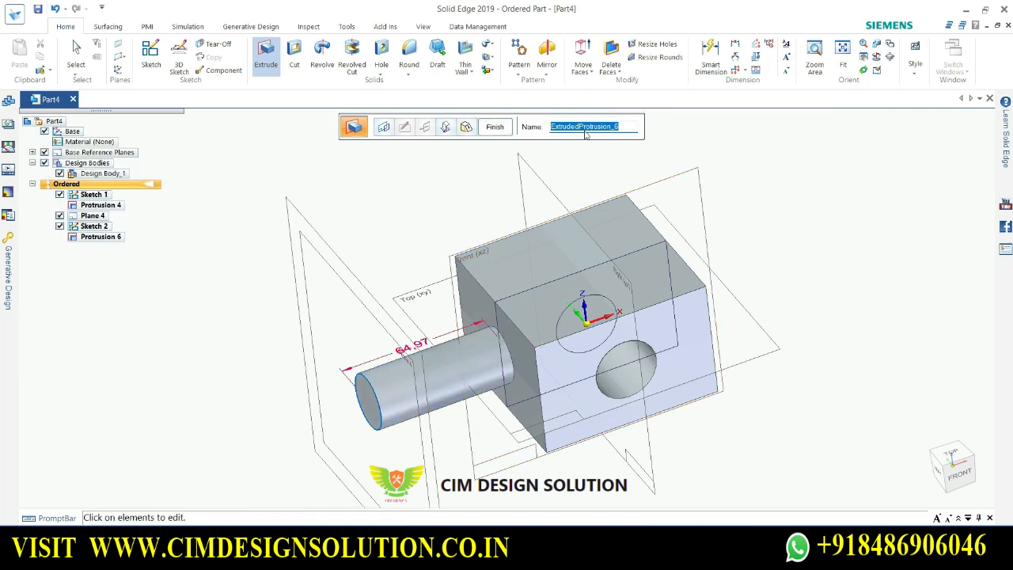
pyautogui.click(502, 131)
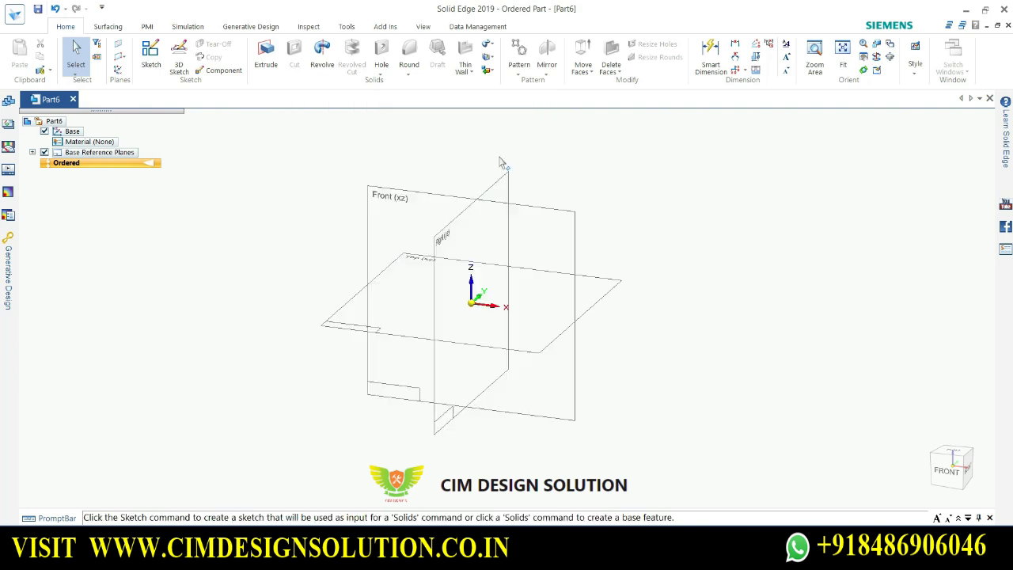
# In the new empty part, sketch a rectangle centred on the origin on the Front (xz) plane and finish the sketch.
pyautogui.click(148, 66)
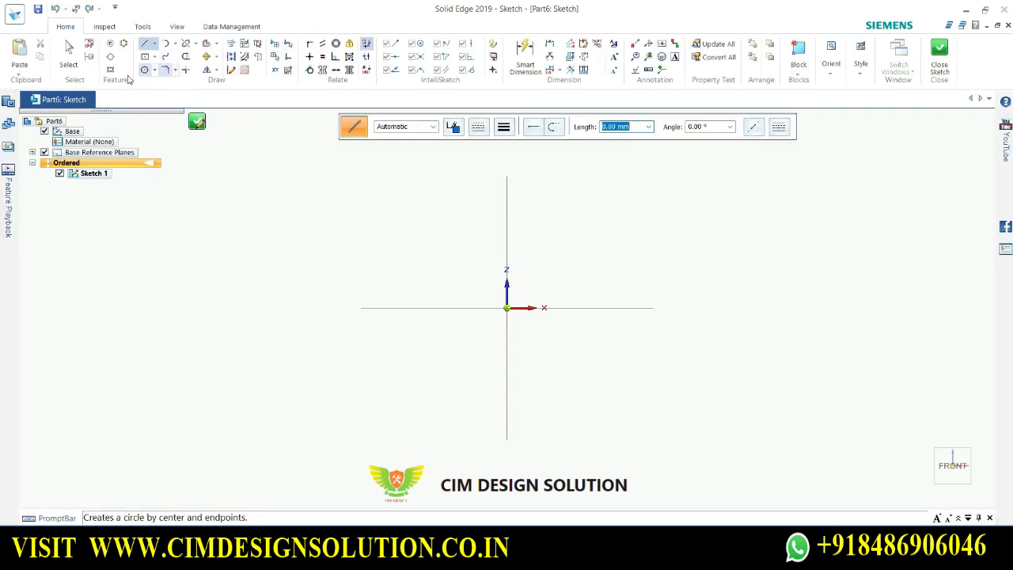
pyautogui.click(142, 60)
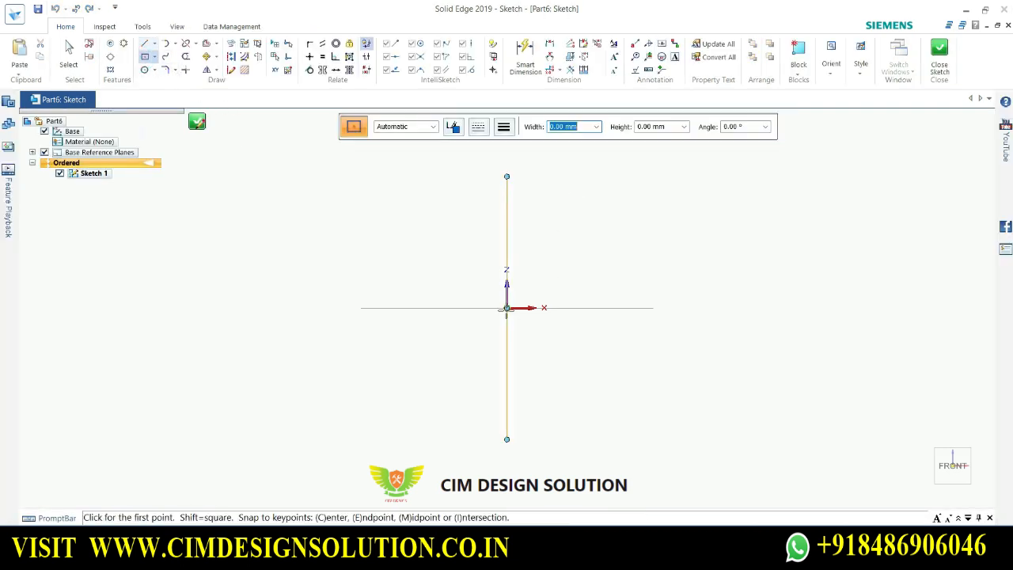
pyautogui.click(610, 394)
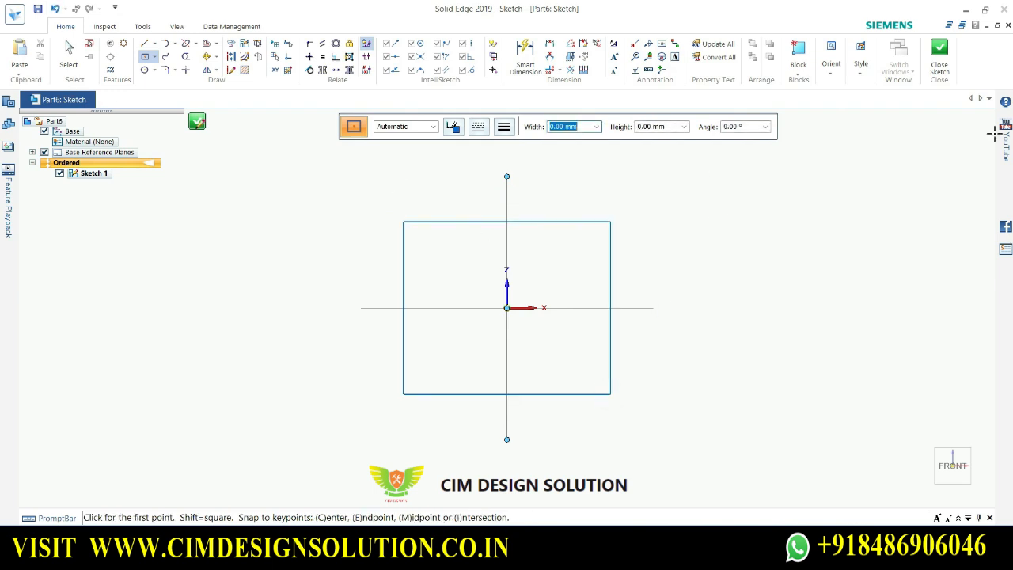
pyautogui.click(939, 53)
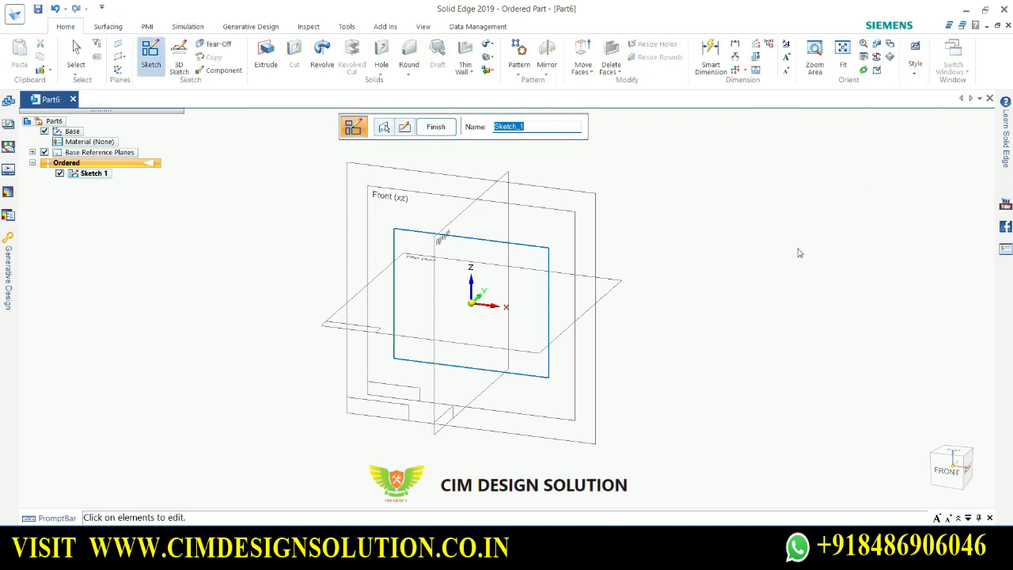
pyautogui.click(436, 127)
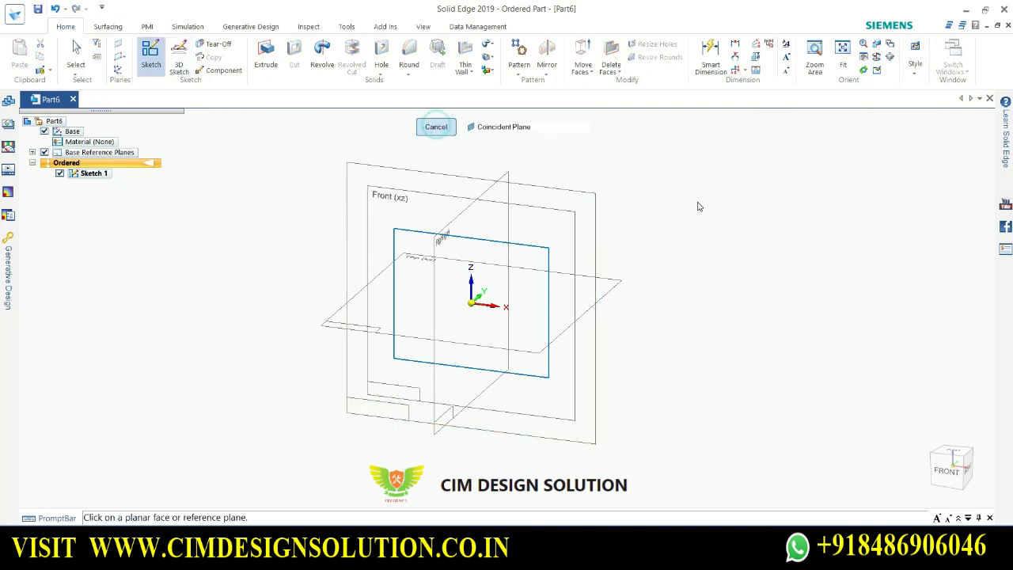
pyautogui.click(436, 126)
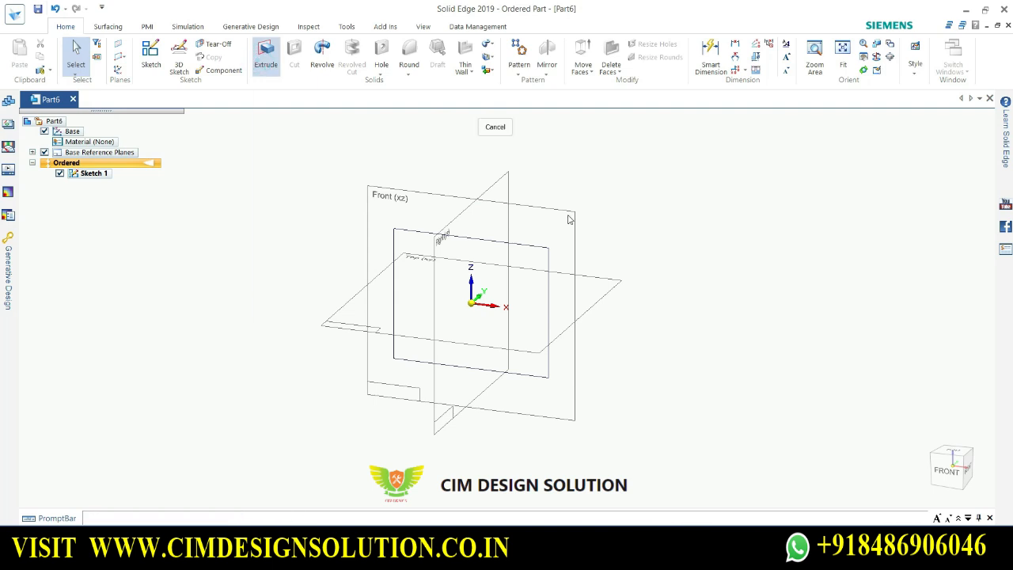
# Extrude the sketched rectangle into a block along positive Y with a Finite extent, using Select from Sketch, and finish the protrusion.
pyautogui.click(264, 57)
pyautogui.click(571, 129)
pyautogui.click(573, 139)
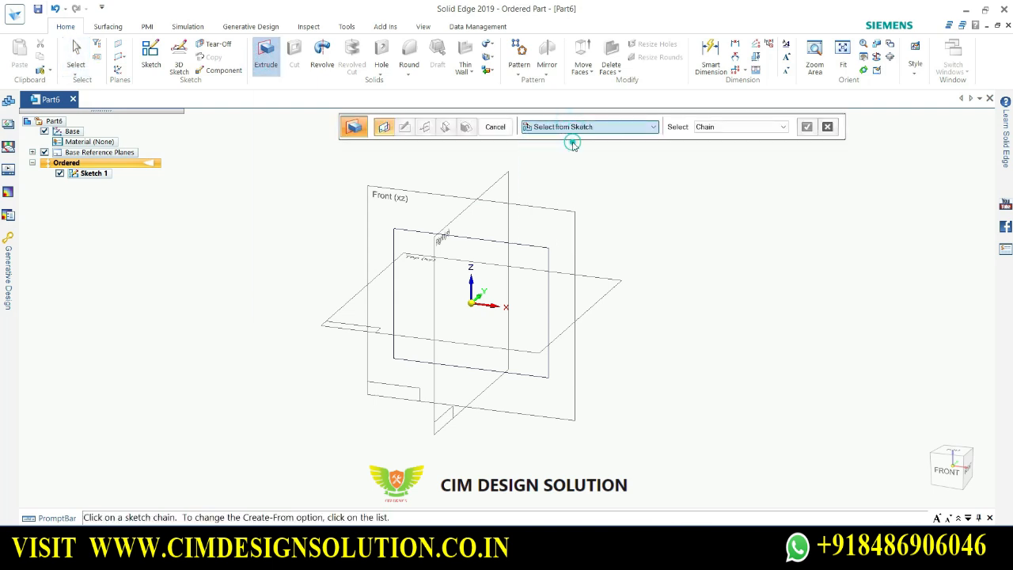
pyautogui.click(528, 247)
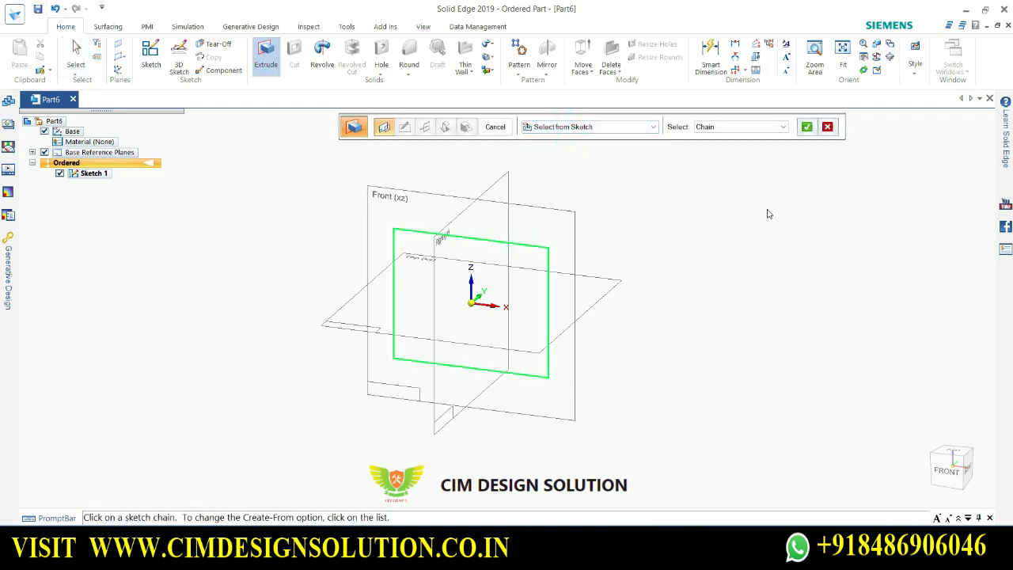
pyautogui.rightClick(696, 234)
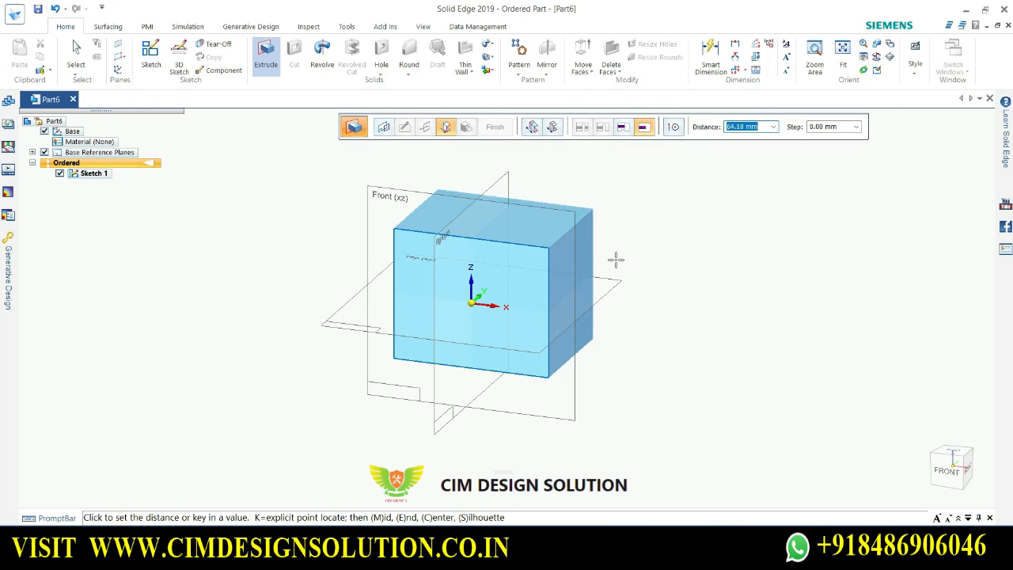
pyautogui.click(674, 257)
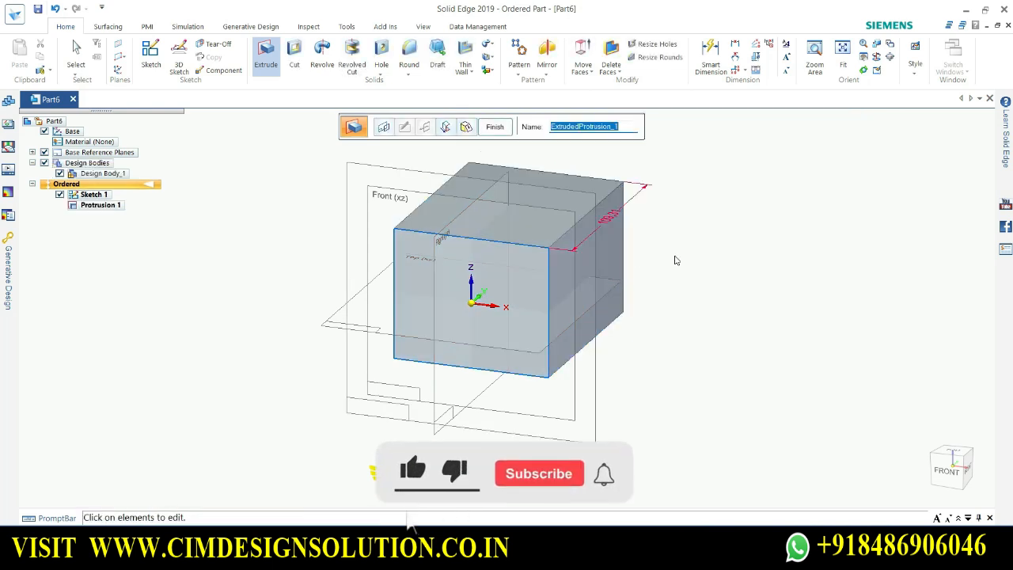
pyautogui.click(495, 126)
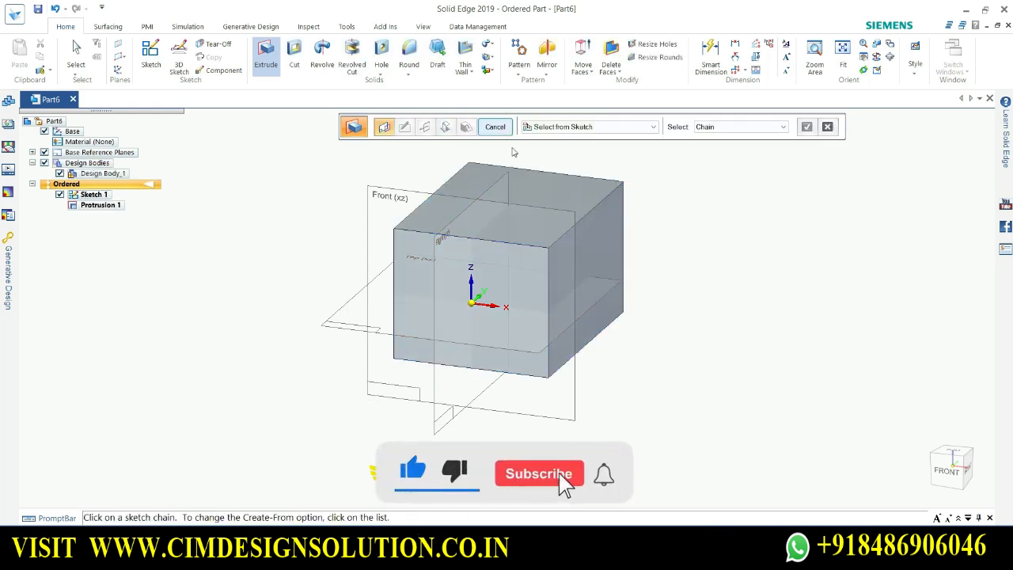
pyautogui.click(505, 129)
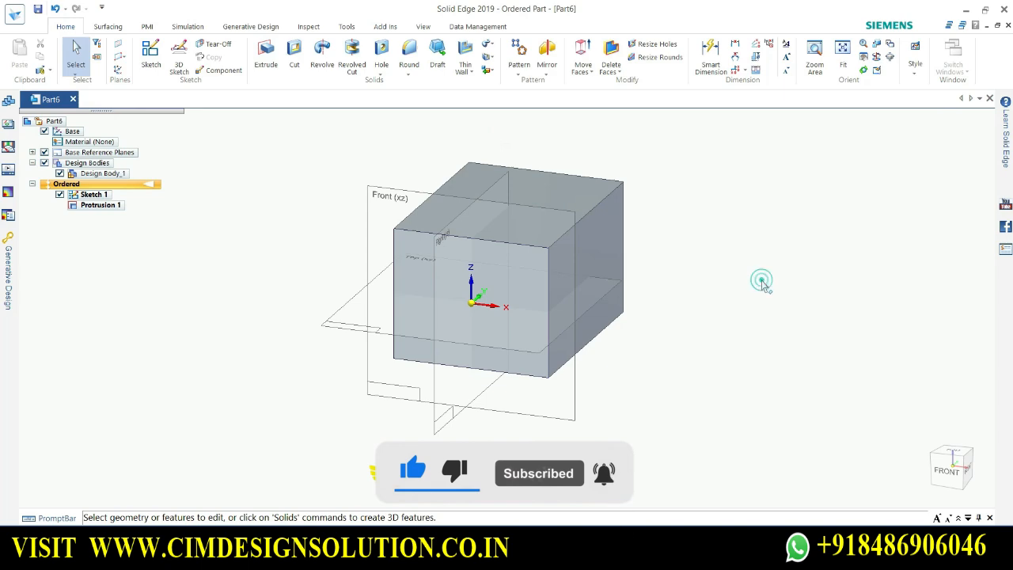
# Sketch a triangle on the block's side face, based on the vertical edge at its far Y end, using Project to Sketch, and finish the sketch.
pyautogui.scroll(2, 689, 250)
pyautogui.moveTo(683, 262)
pyautogui.mouseDown(button='middle')
pyautogui.moveTo(644, 299)
pyautogui.moveTo(606, 221)
pyautogui.moveTo(626, 172)
pyautogui.moveTo(607, 239)
pyautogui.mouseUp(button='middle')
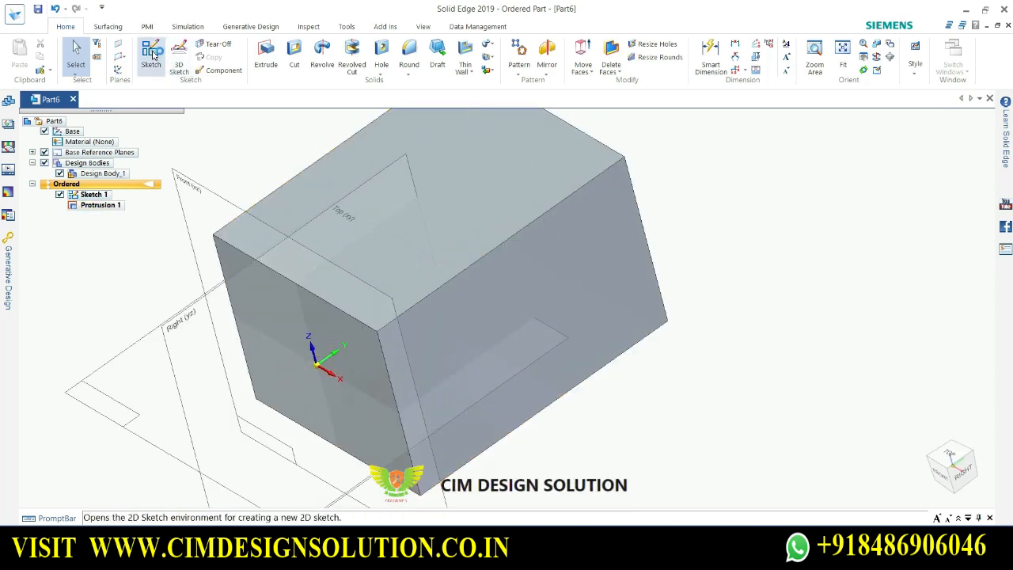
pyautogui.click(150, 55)
pyautogui.click(593, 207)
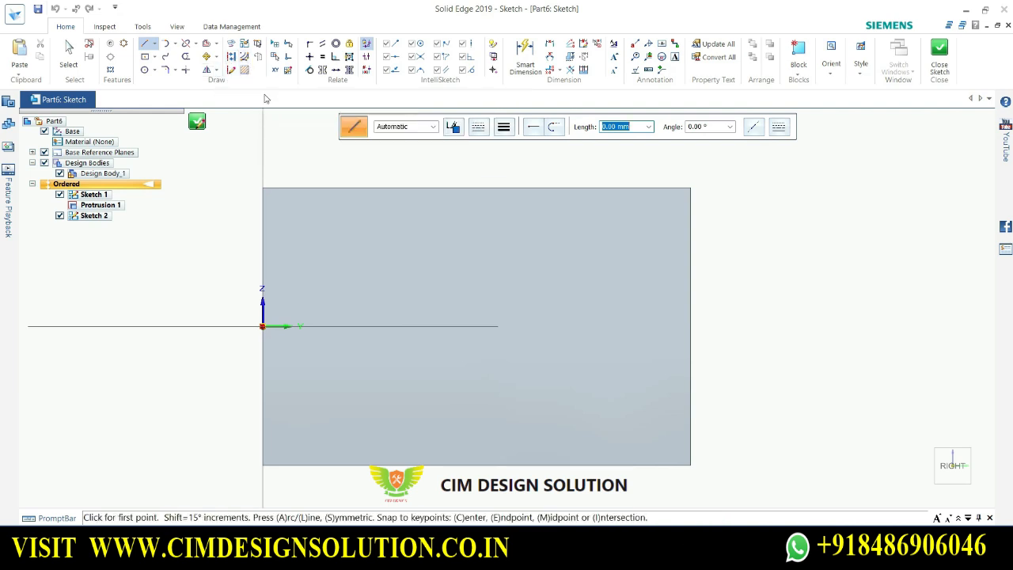
pyautogui.click(231, 45)
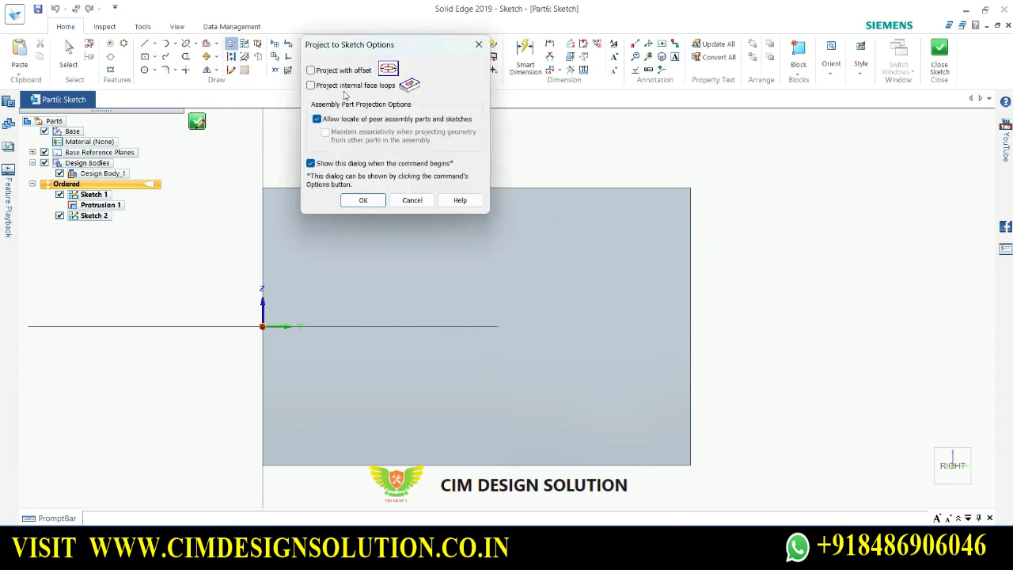
pyautogui.moveTo(376, 52)
pyautogui.mouseDown()
pyautogui.moveTo(778, 138)
pyautogui.moveTo(808, 117)
pyautogui.mouseUp()
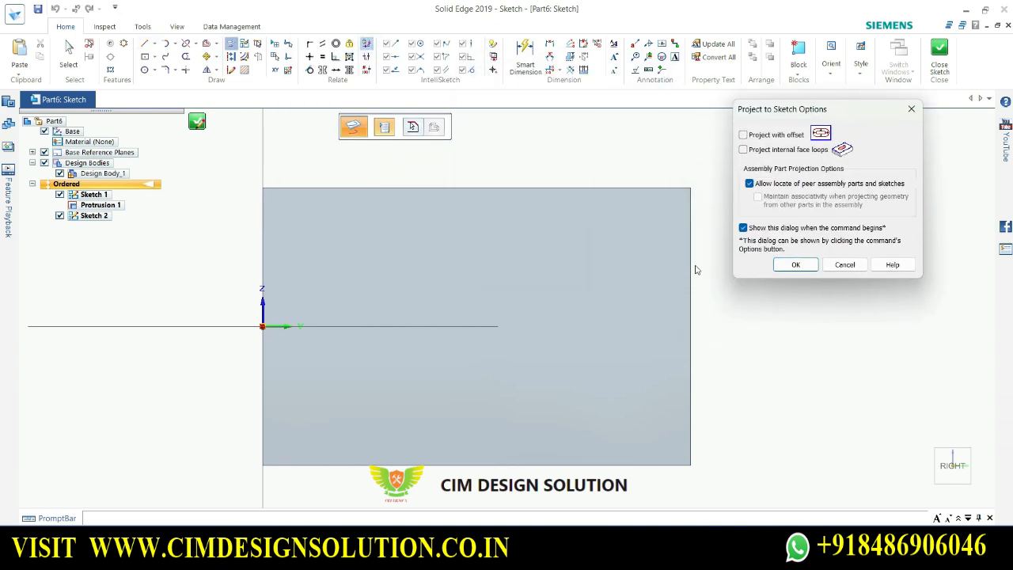
pyautogui.click(690, 205)
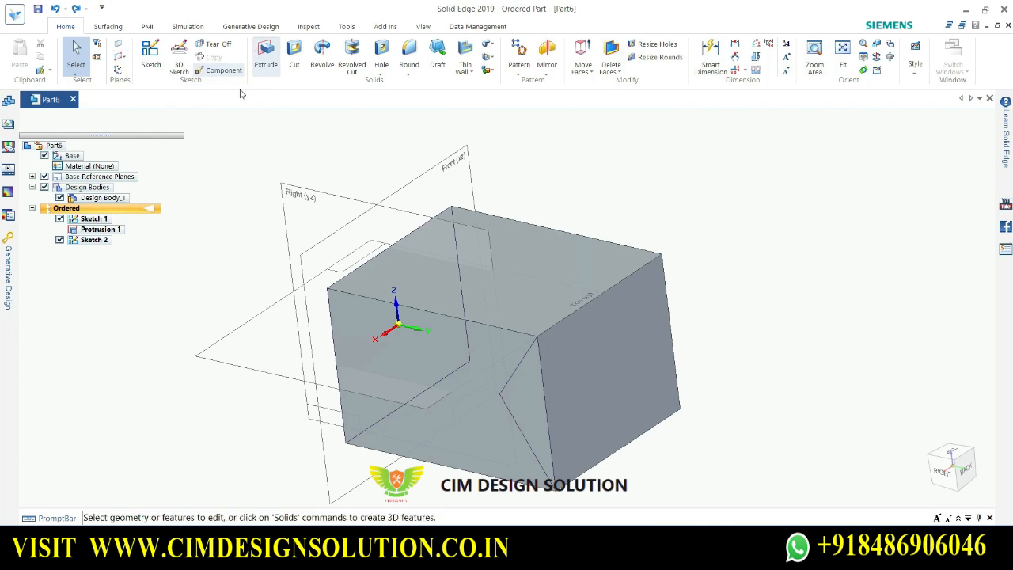
# Start a Cut using Select from Sketch with Chain selection, and accept the triangle on the block's side face as its profile.
pyautogui.click(294, 57)
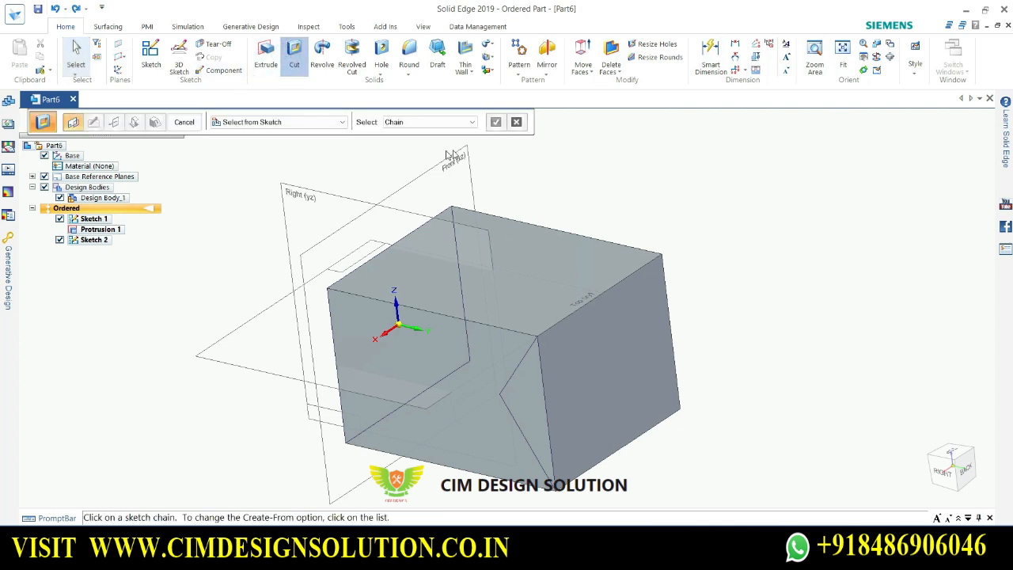
pyautogui.click(426, 125)
pyautogui.click(322, 130)
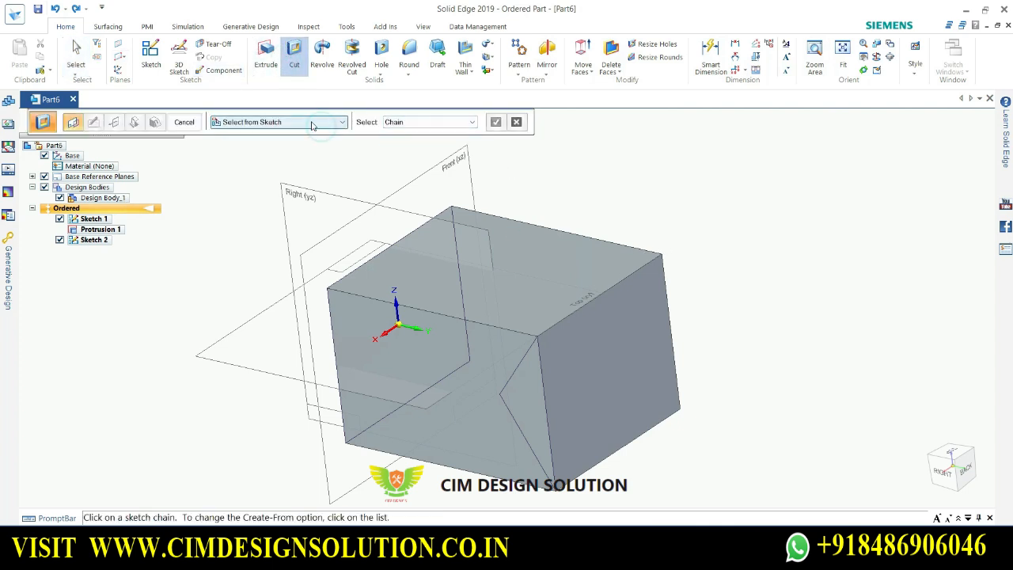
pyautogui.click(313, 124)
pyautogui.click(276, 135)
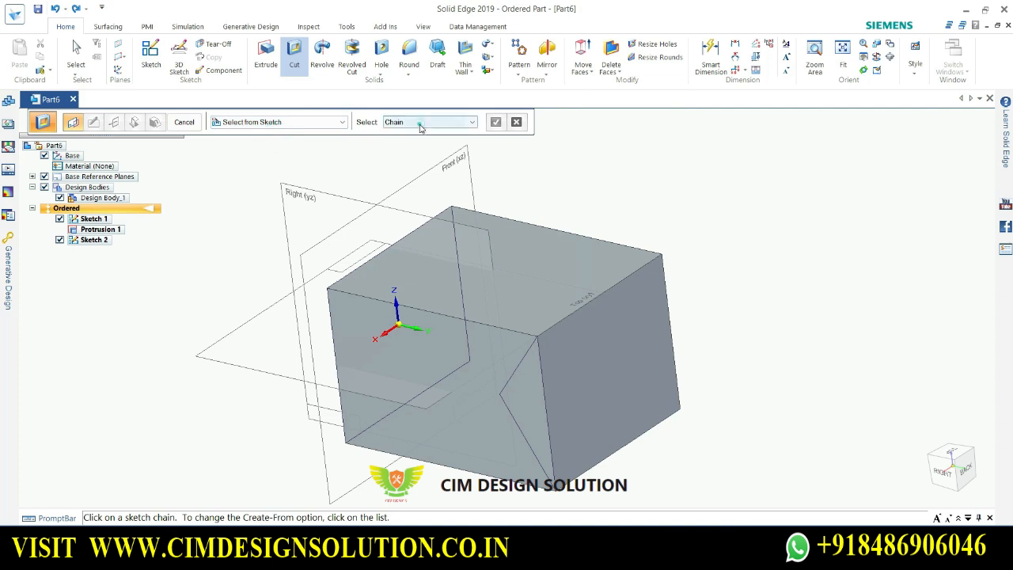
pyautogui.click(422, 123)
pyautogui.click(410, 141)
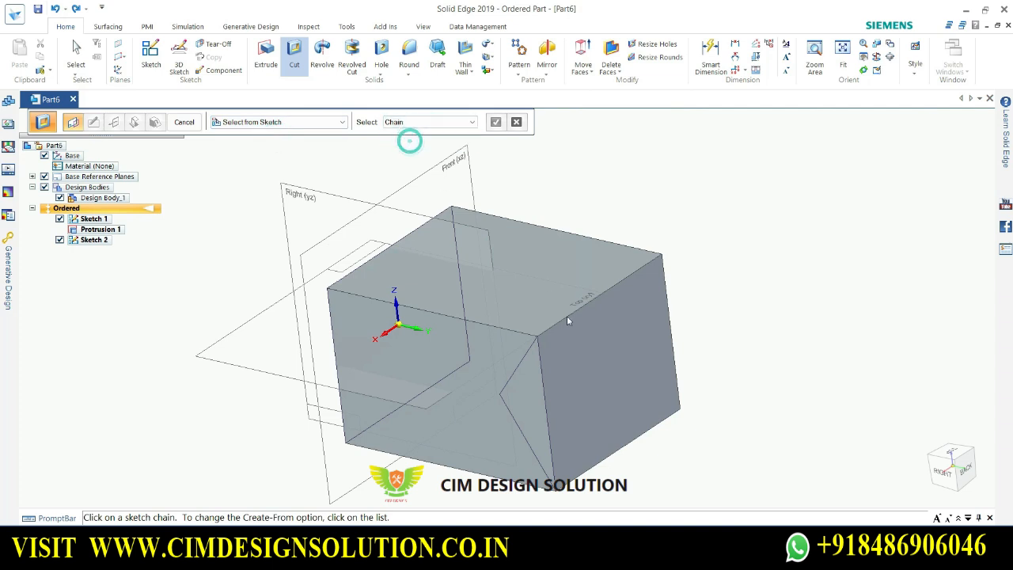
pyautogui.click(528, 348)
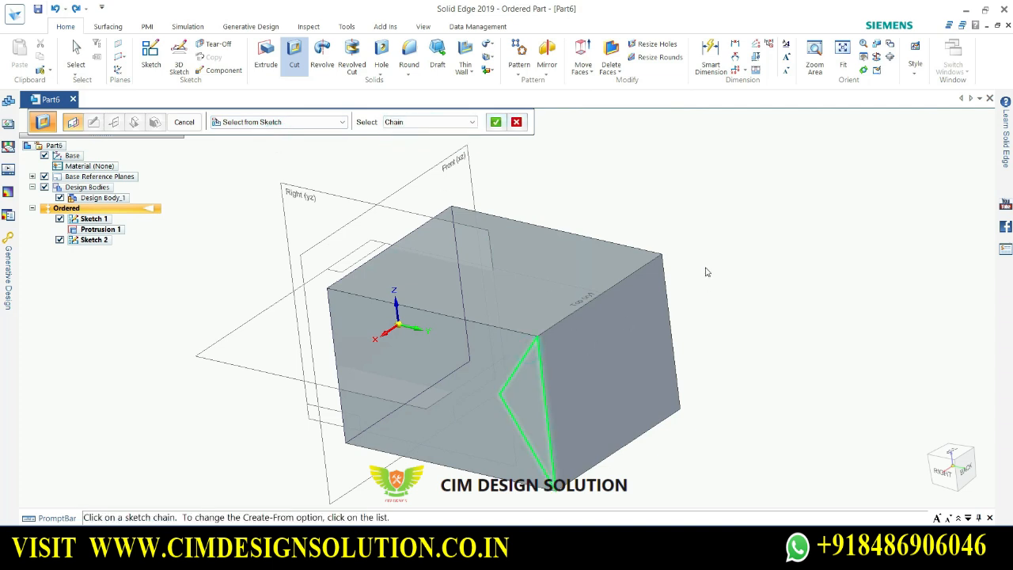
pyautogui.click(495, 122)
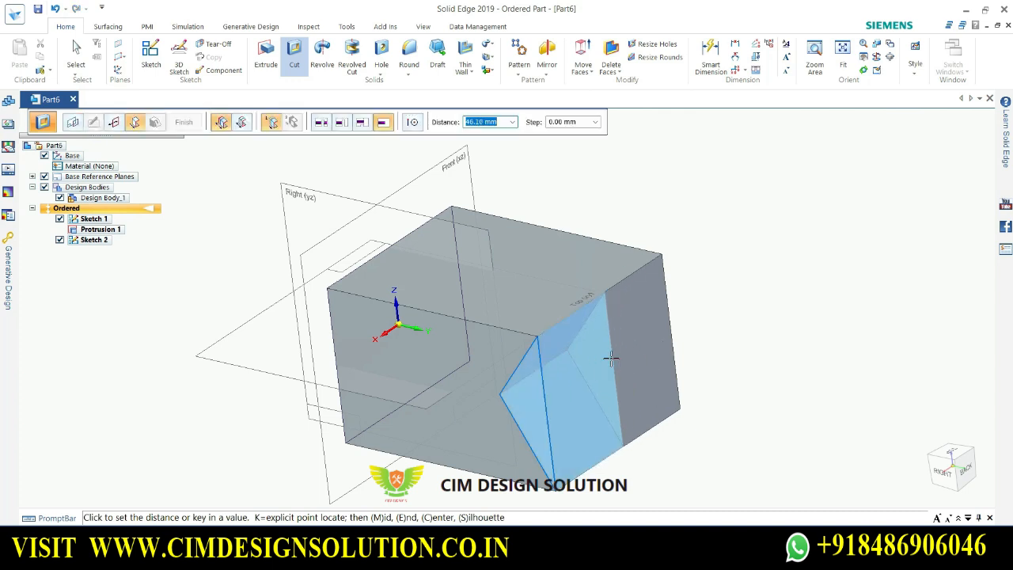
# Set the triangular cut's first-direction distance to 25 mm and choose the side for its extent.
pyautogui.write('25')
pyautogui.press('Tab')
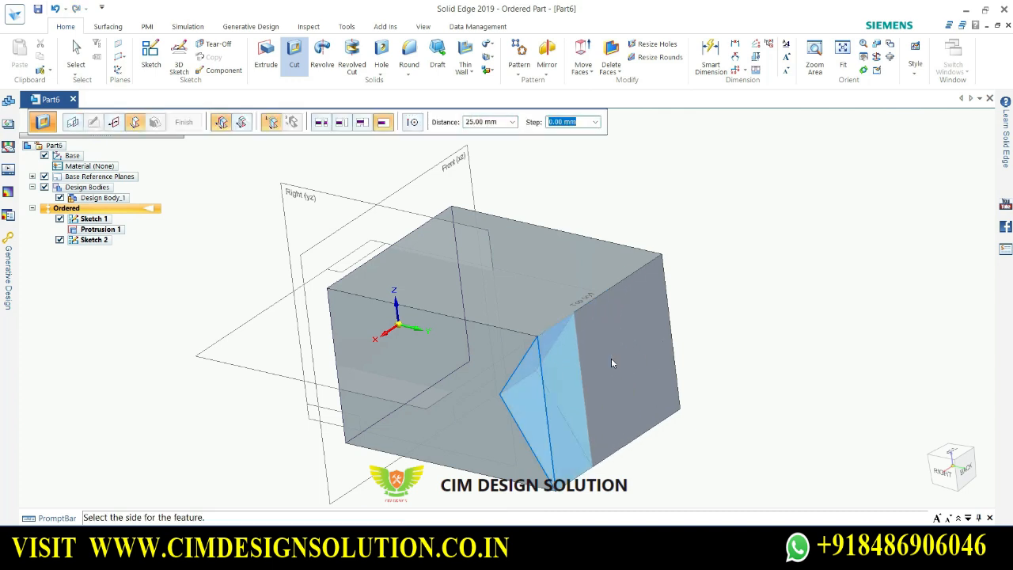
pyautogui.middleClick(648, 338)
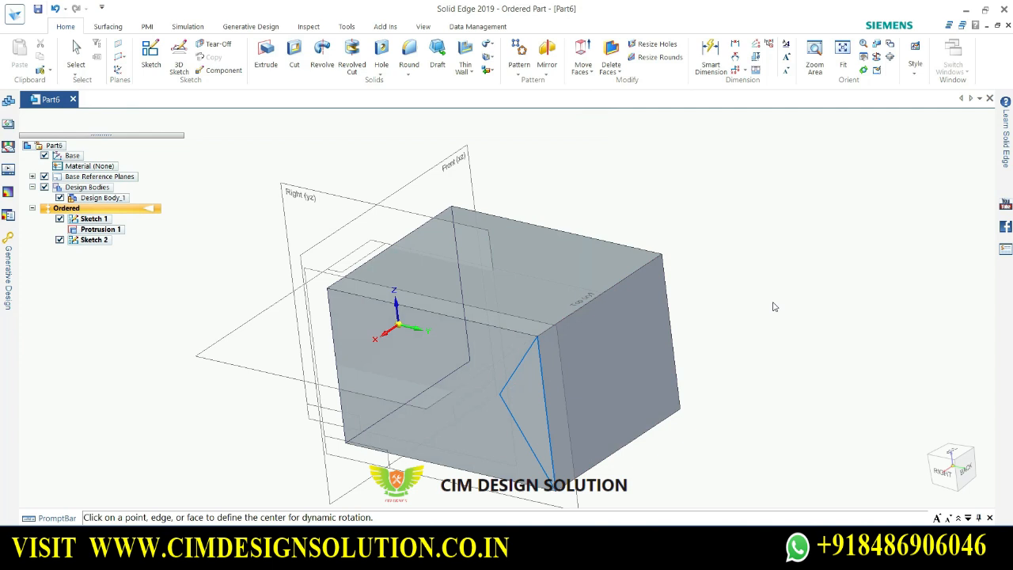
pyautogui.press('Escape')
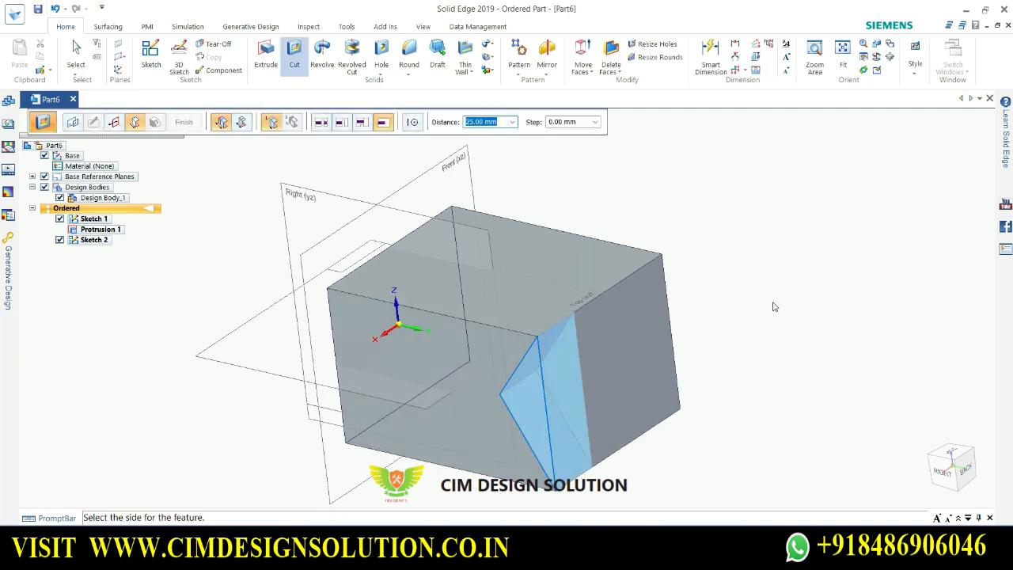
pyautogui.click(702, 302)
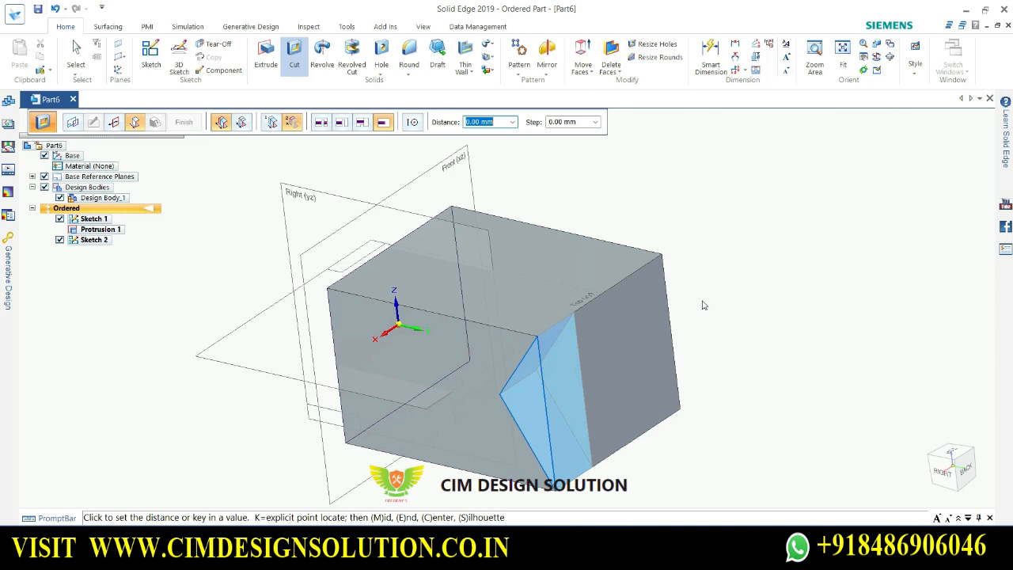
# Set the triangular cut's second-direction distance to 25 mm, choose its side and finish the cutout.
pyautogui.press('Return')
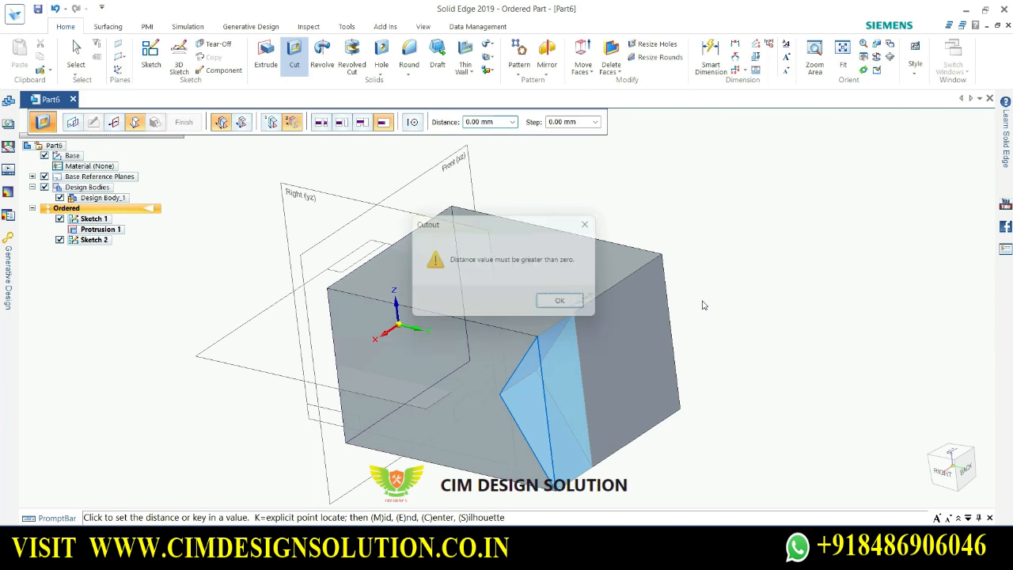
pyautogui.click(558, 306)
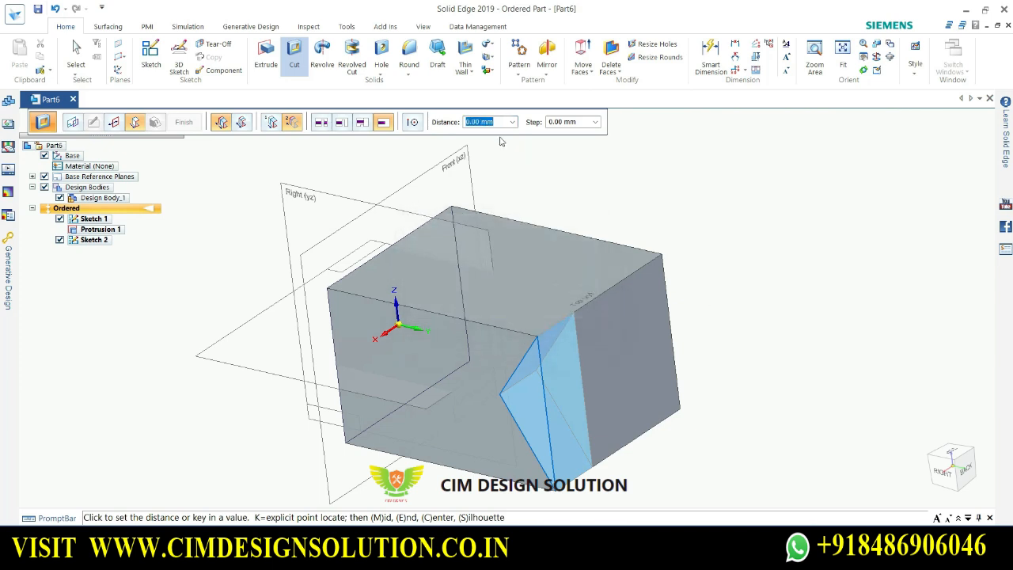
pyautogui.press('Return')
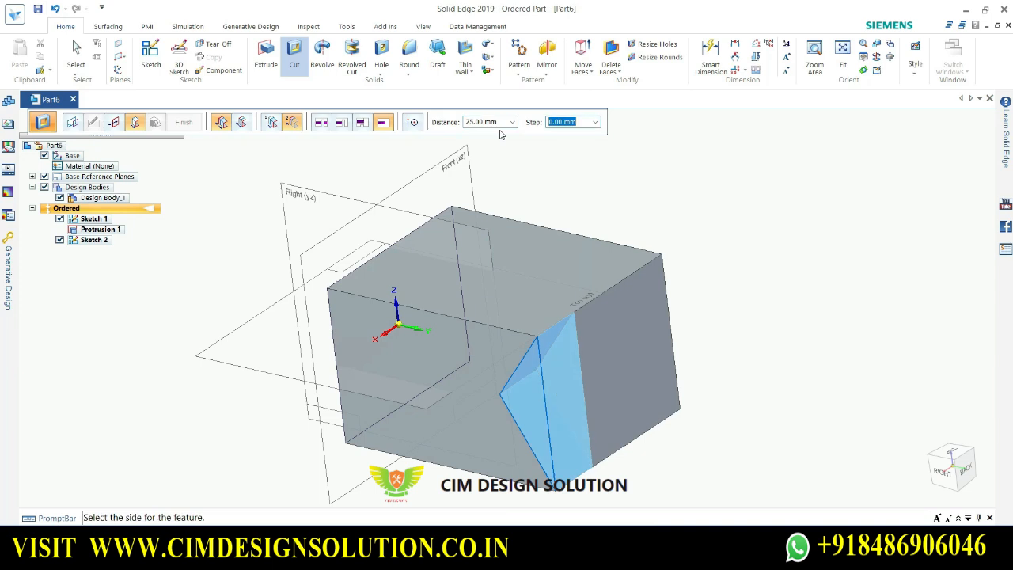
pyautogui.press('Escape')
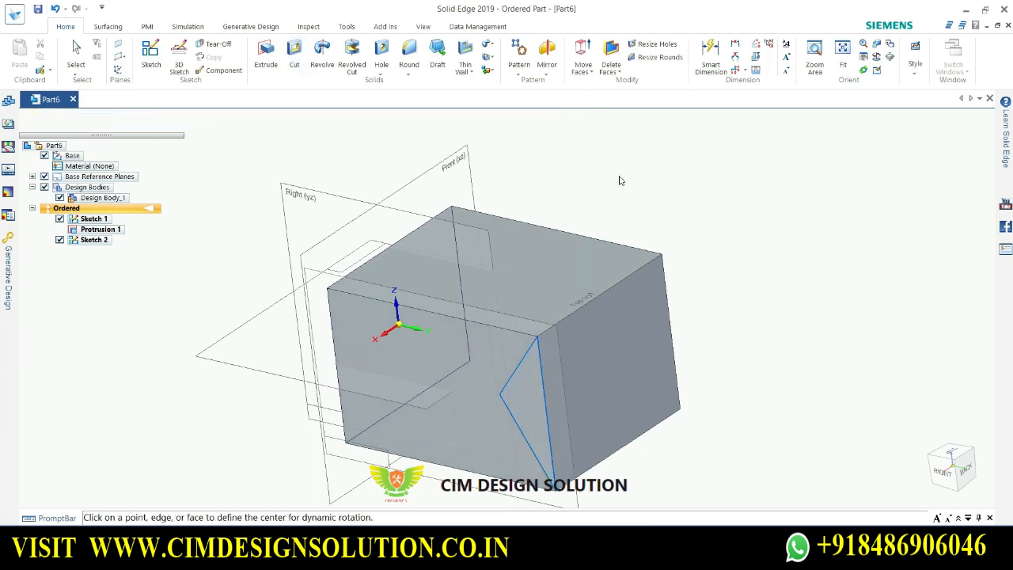
pyautogui.middleClick(703, 265)
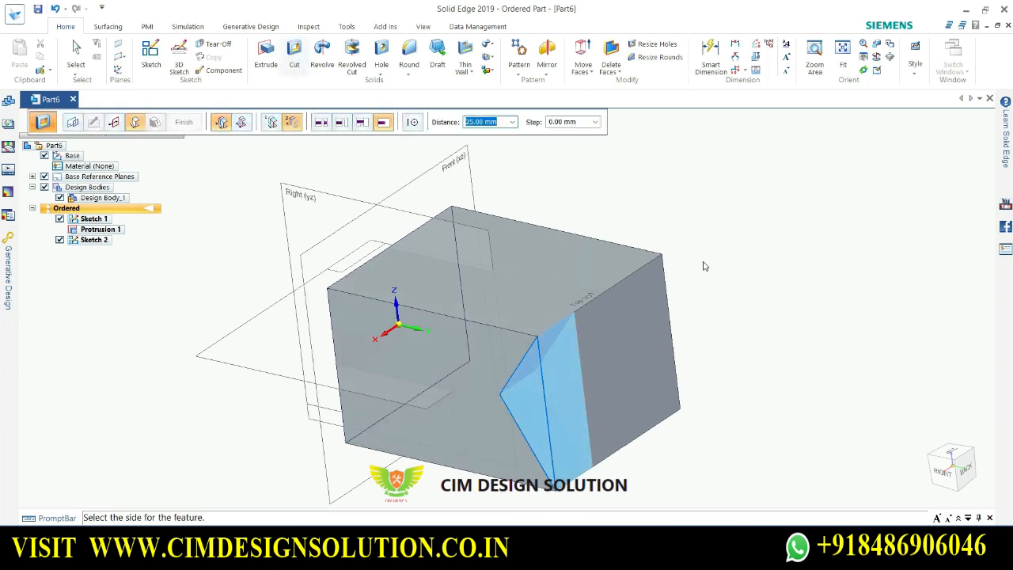
pyautogui.click(772, 238)
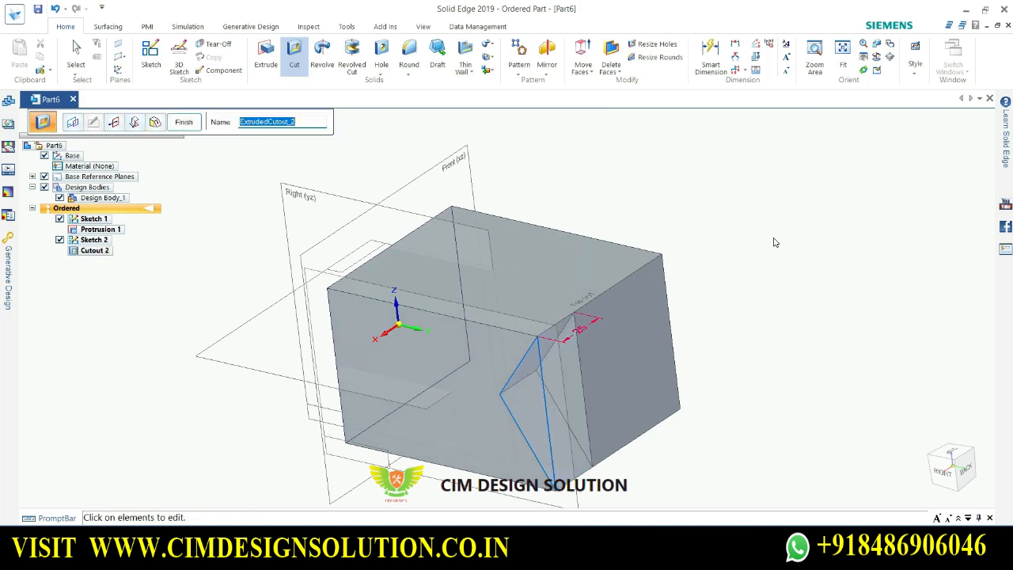
pyautogui.click(183, 122)
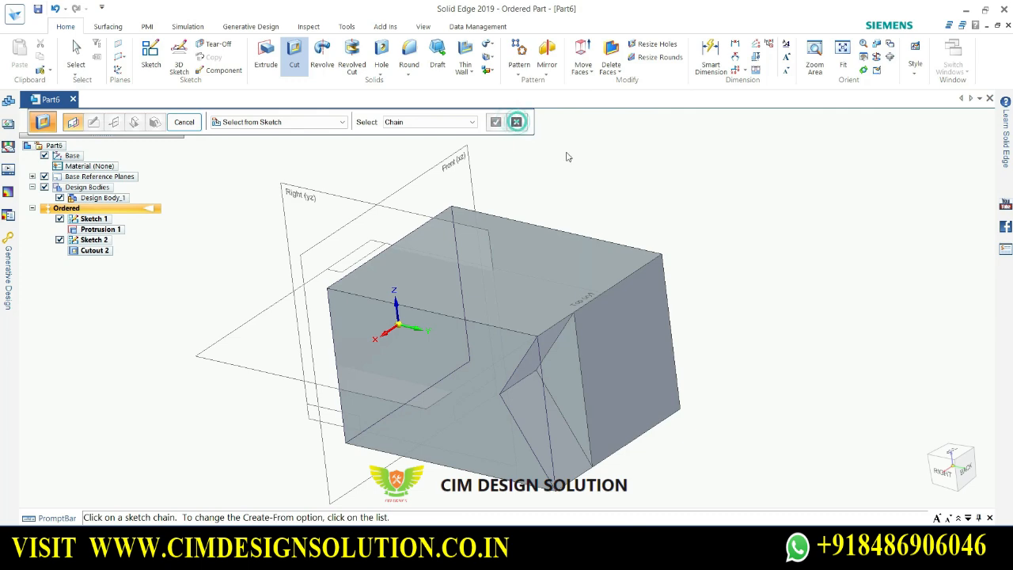
pyautogui.click(184, 122)
pyautogui.moveTo(777, 364)
pyautogui.mouseDown(button='middle')
pyautogui.moveTo(764, 224)
pyautogui.moveTo(742, 317)
pyautogui.moveTo(773, 310)
pyautogui.moveTo(802, 332)
pyautogui.moveTo(814, 304)
pyautogui.moveTo(797, 366)
pyautogui.mouseUp(button='middle')
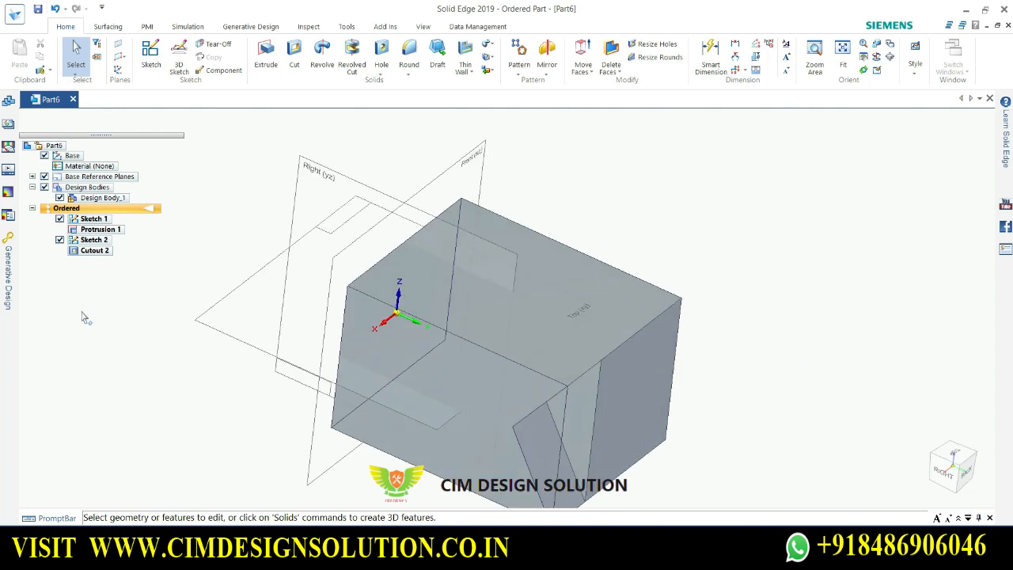
# Close the current part and create a new document from the ISO Metric template iso metric part.par.
pyautogui.click(989, 99)
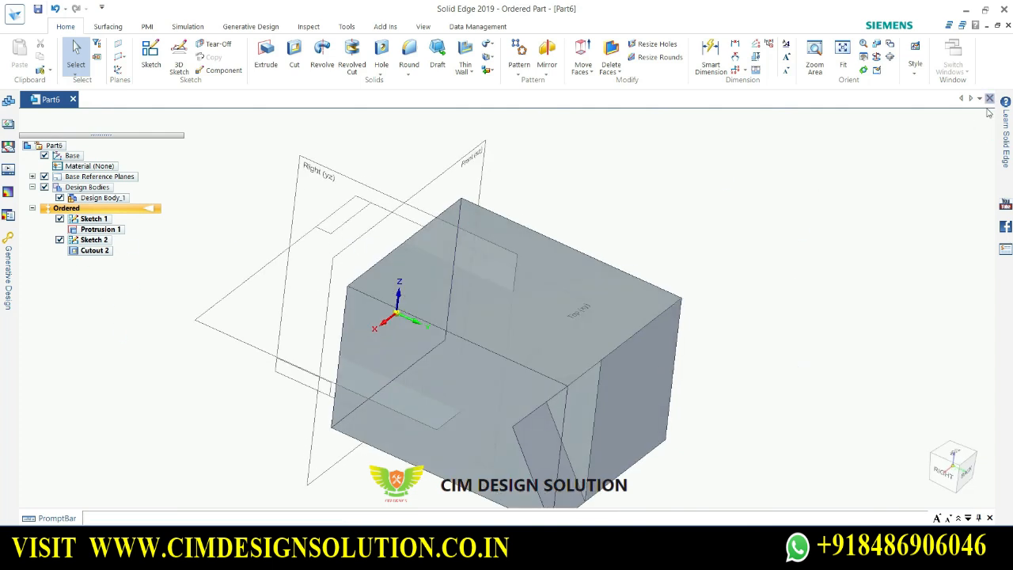
pyautogui.click(523, 329)
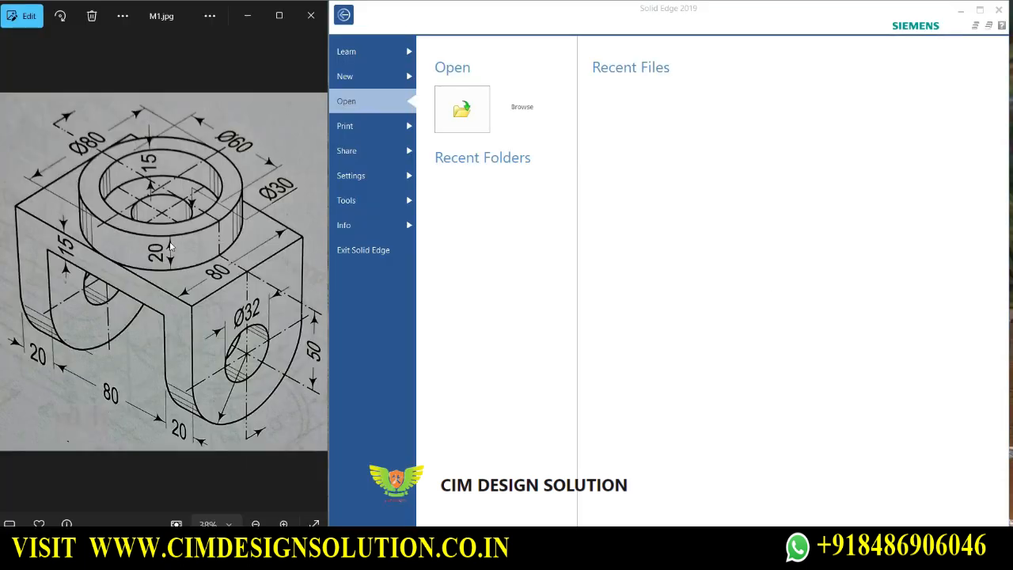
pyautogui.click(366, 77)
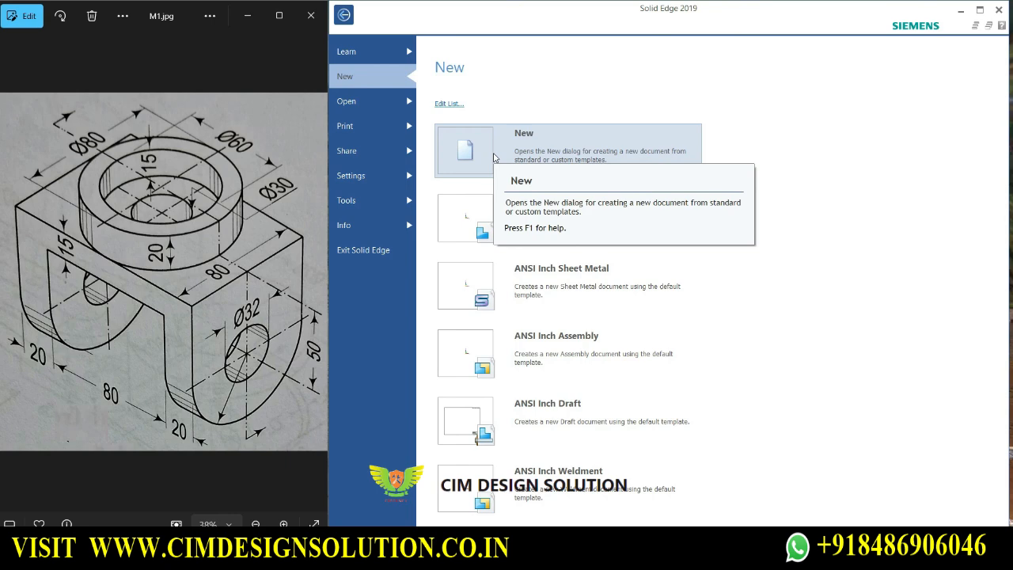
pyautogui.click(495, 158)
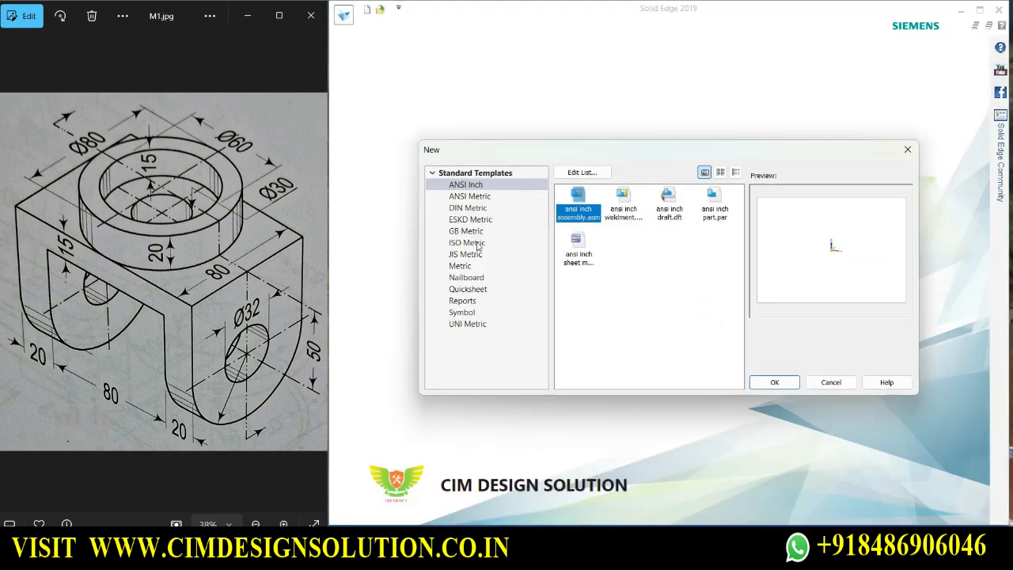
pyautogui.click(478, 244)
pyautogui.click(717, 207)
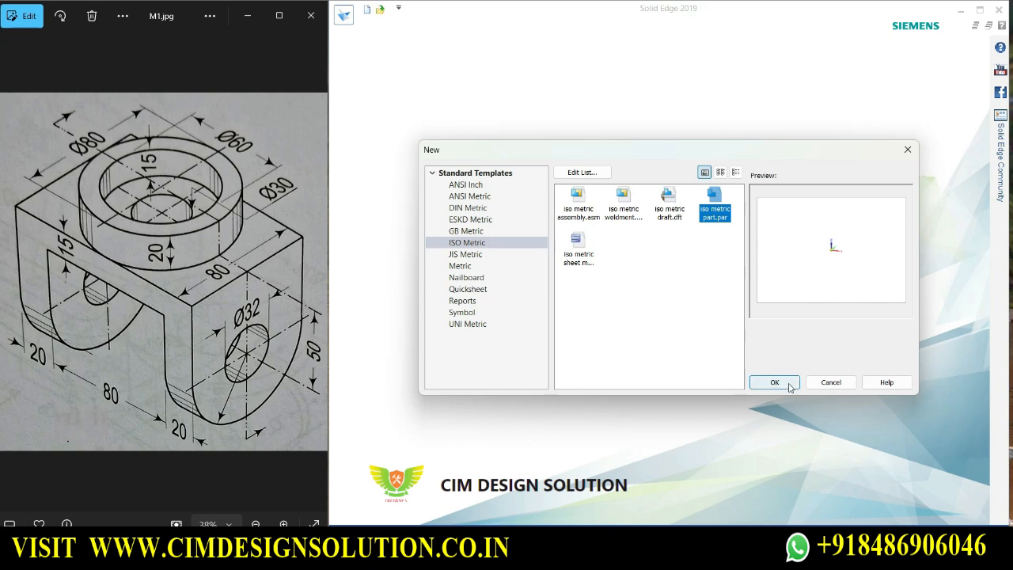
pyautogui.click(775, 382)
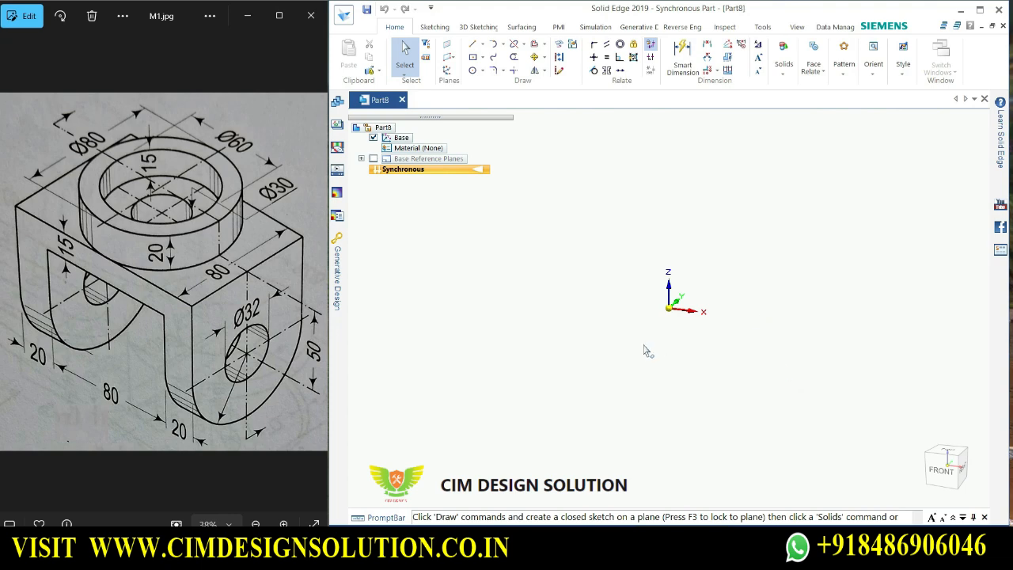
# Transition the new part to the Ordered environment and show the base reference planes.
pyautogui.rightClick(451, 212)
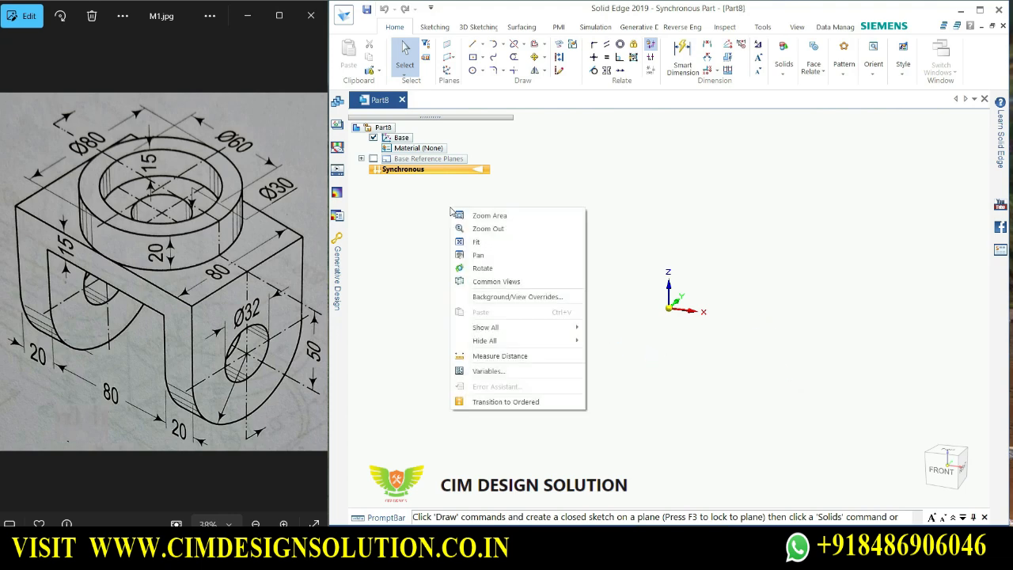
pyautogui.click(529, 402)
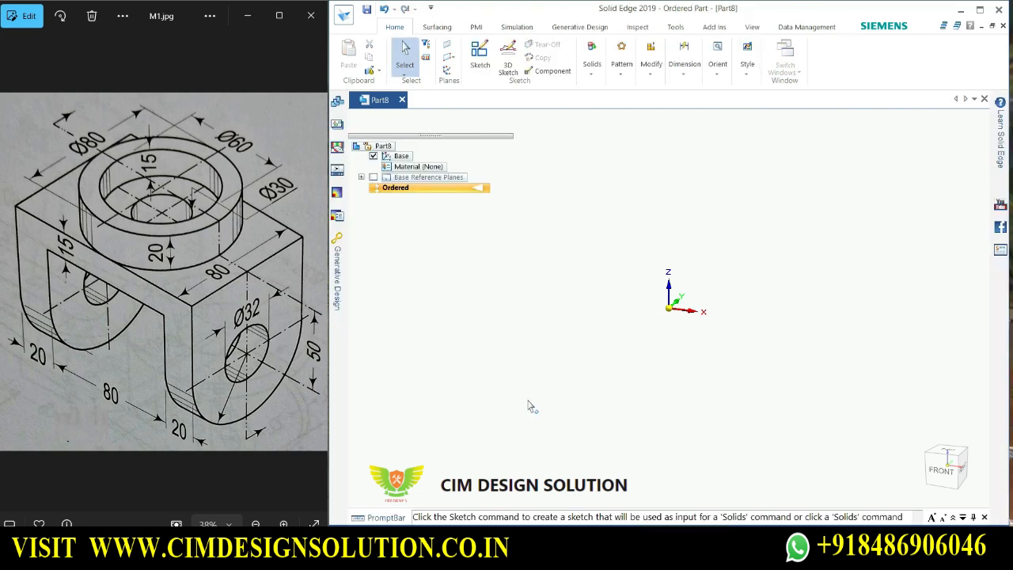
pyautogui.click(374, 177)
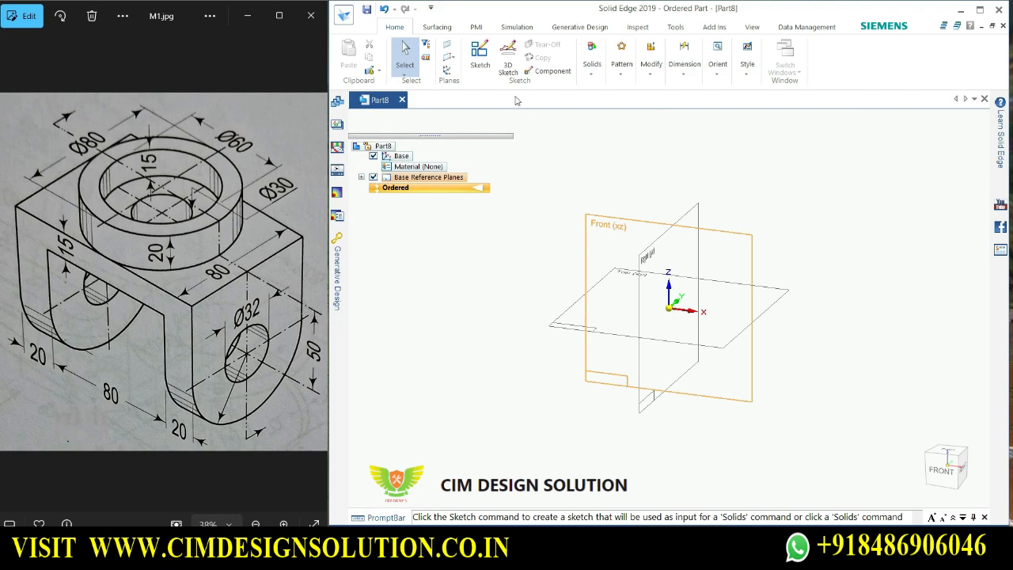
# Start a sketch on the Front (xz) plane and draw a circle about 49 mm in diameter centred on the origin.
pyautogui.click(479, 54)
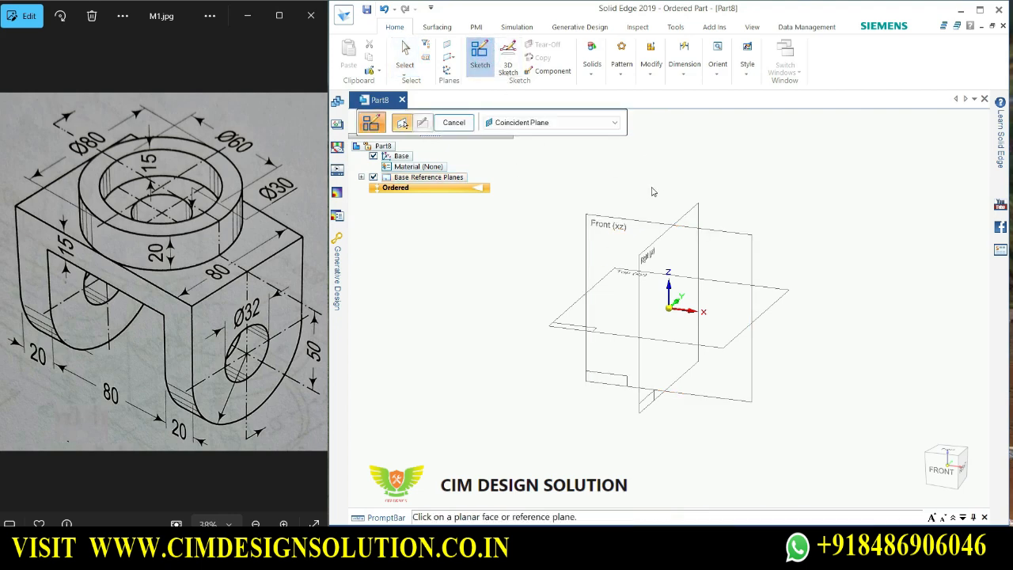
pyautogui.click(633, 226)
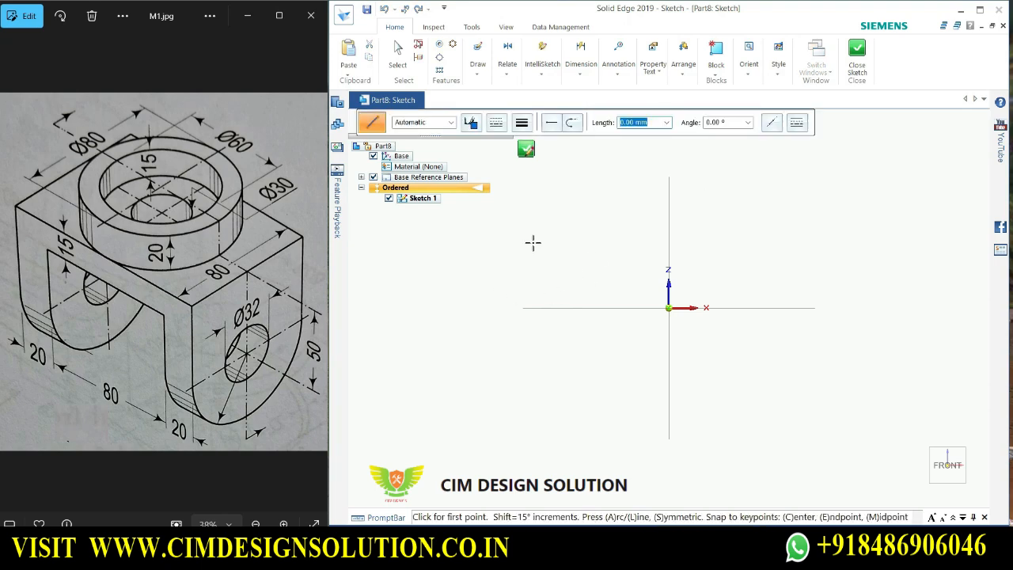
pyautogui.click(477, 71)
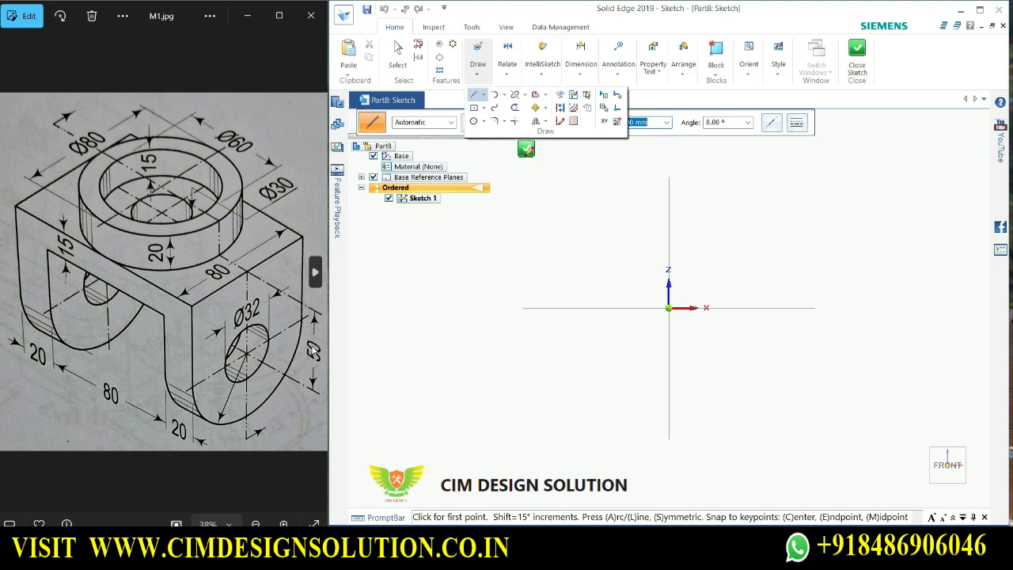
pyautogui.click(473, 121)
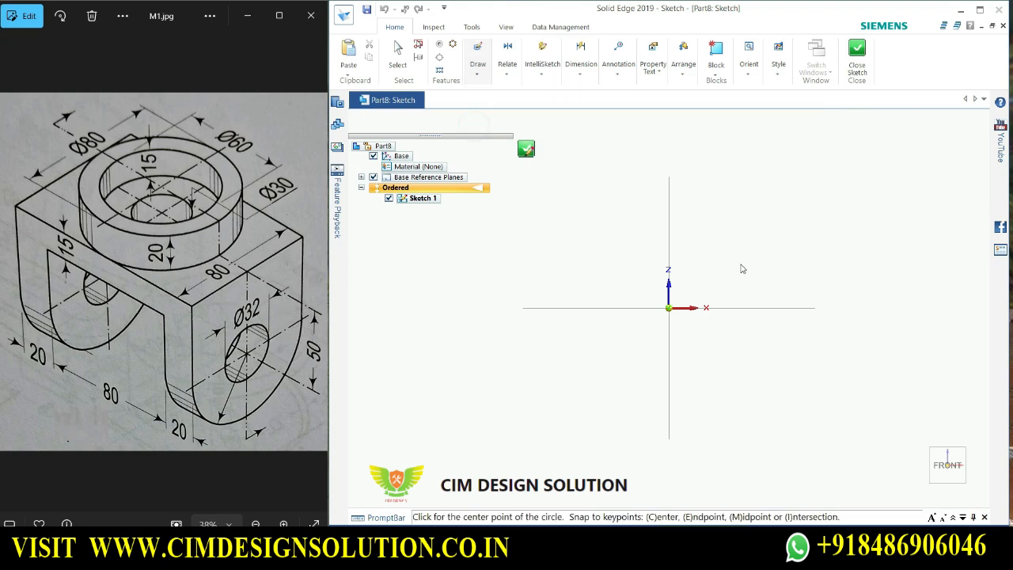
pyautogui.click(668, 308)
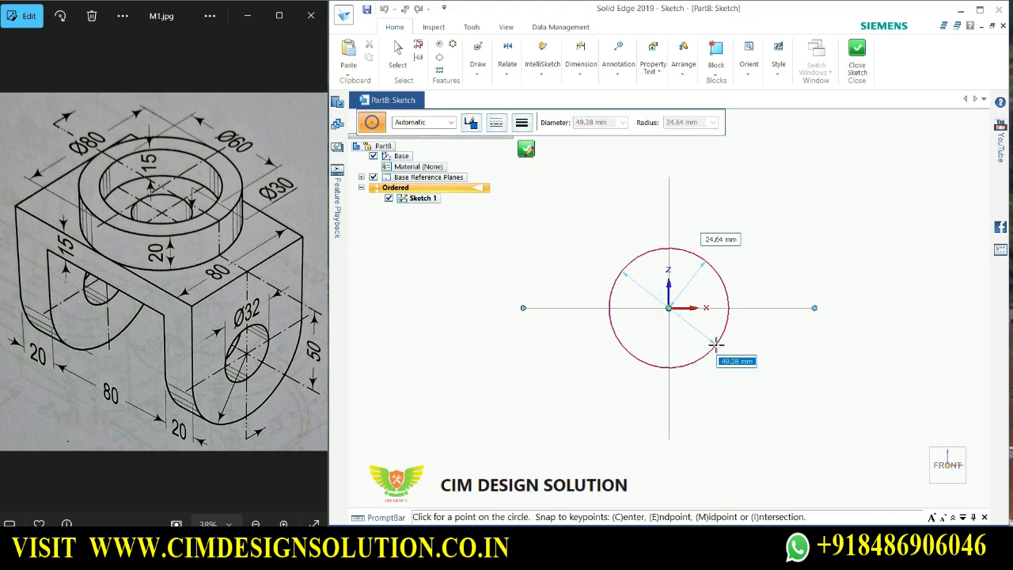
pyautogui.click(715, 344)
pyautogui.click(581, 64)
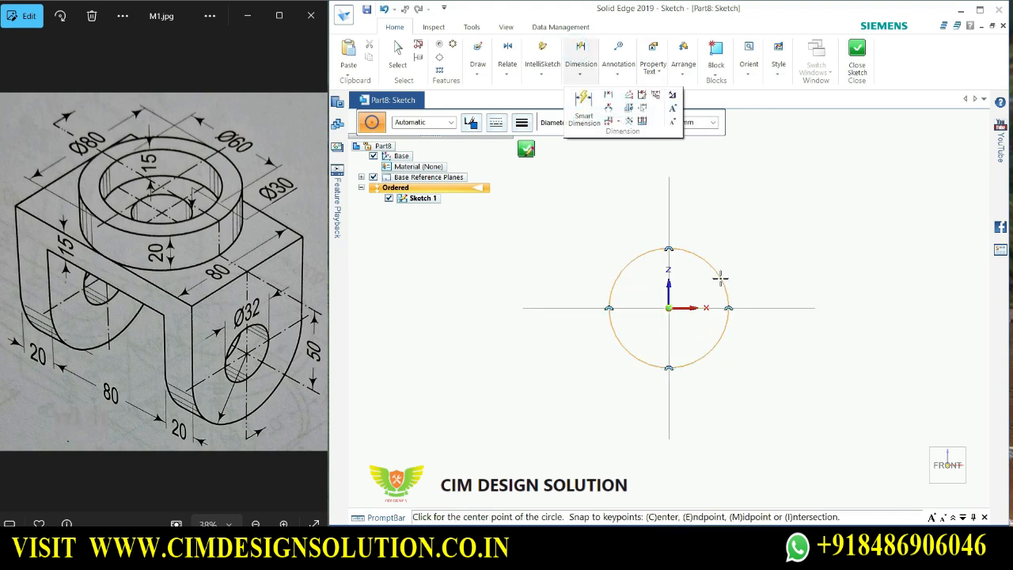
pyautogui.click(717, 273)
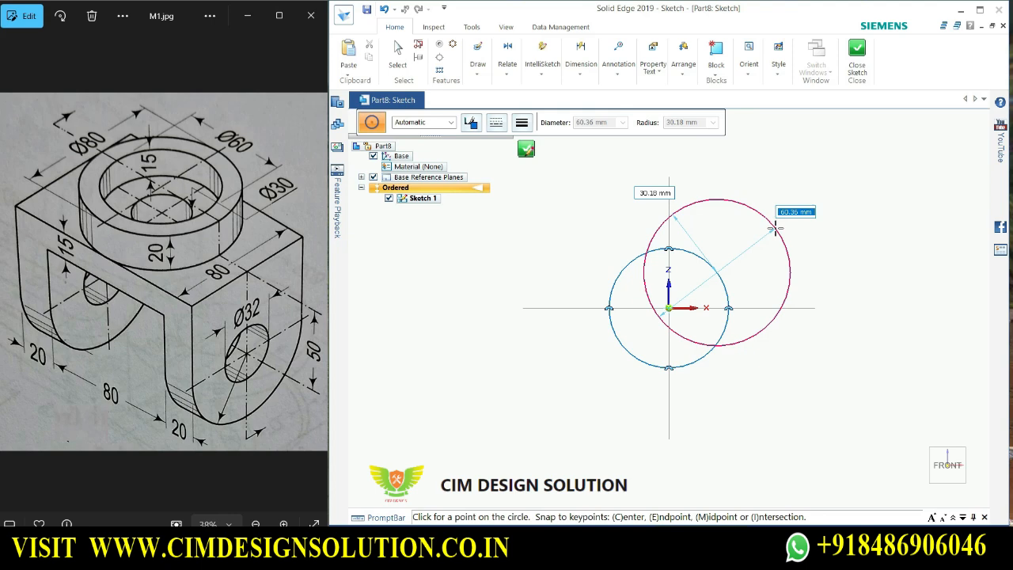
pyautogui.press('Escape')
pyautogui.press('Escape')
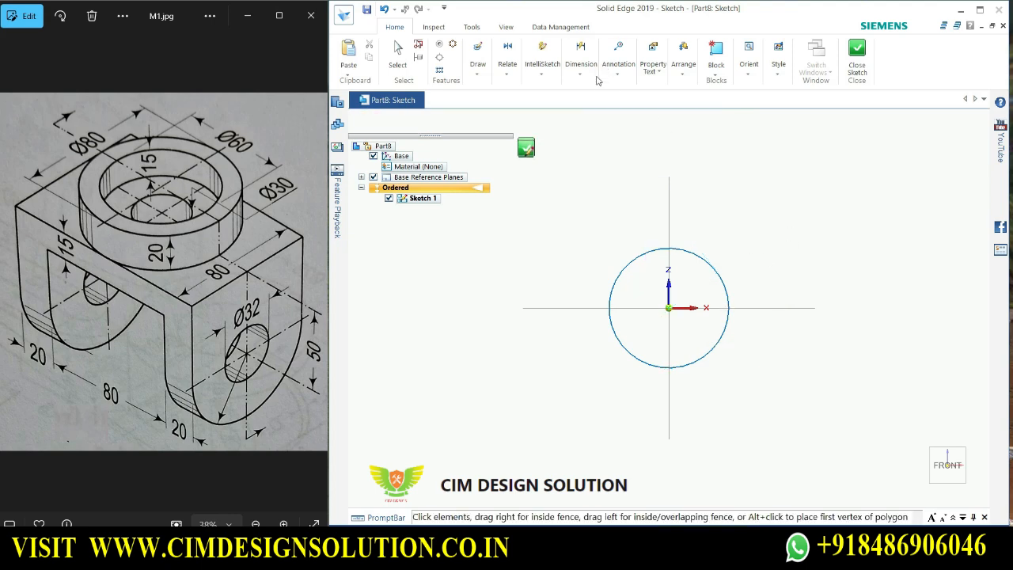
# Dimension the circle with Smart Dimension and set its diameter to 80 mm.
pyautogui.click(580, 77)
pyautogui.click(583, 99)
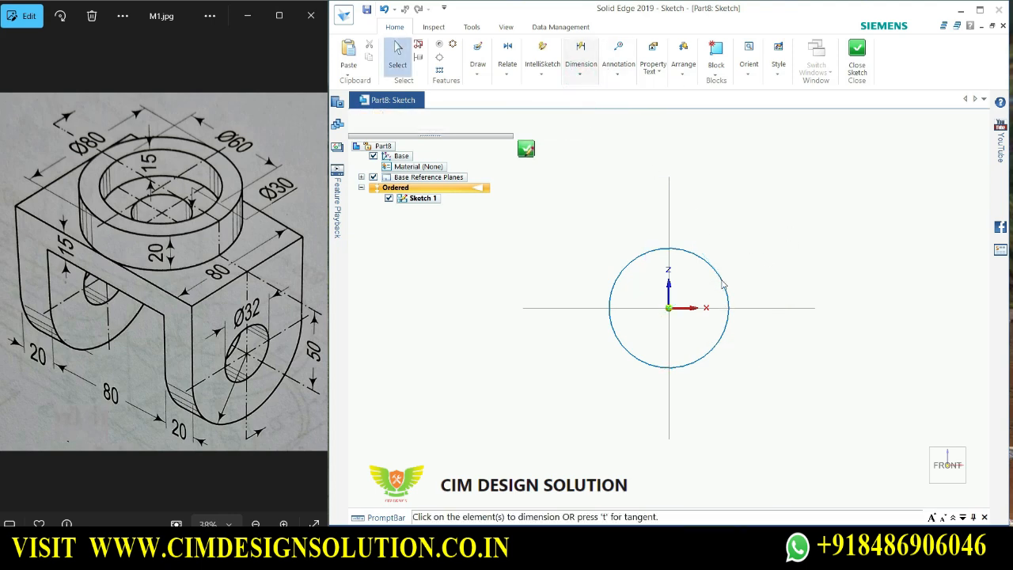
pyautogui.click(719, 342)
pyautogui.click(758, 401)
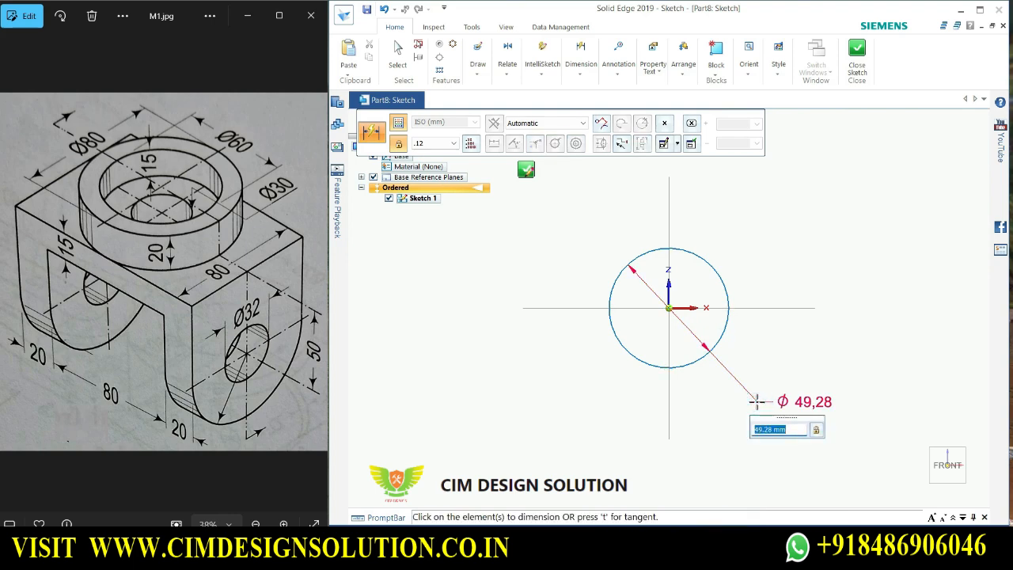
pyautogui.write('80')
pyautogui.press('Return')
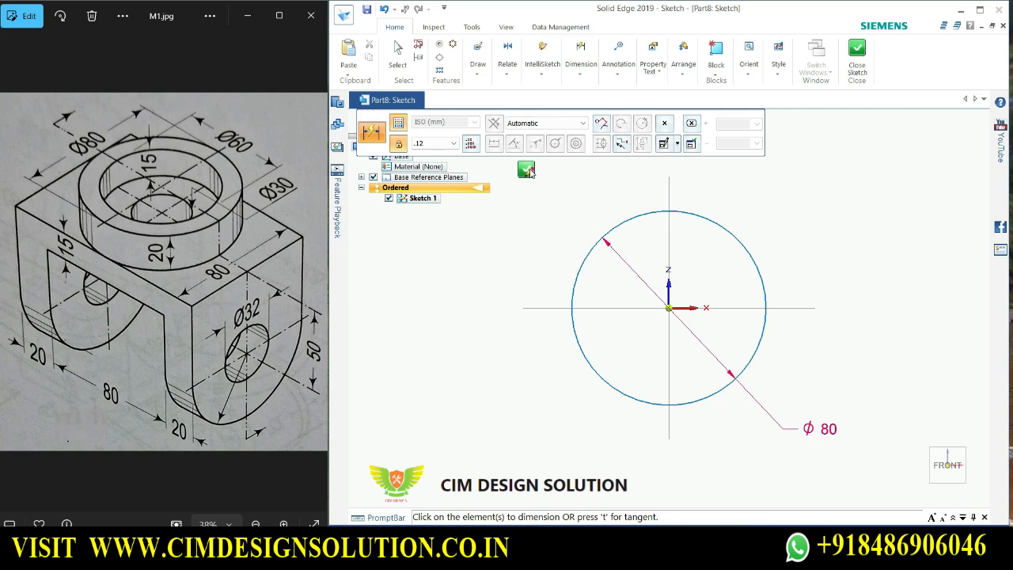
pyautogui.press('Escape')
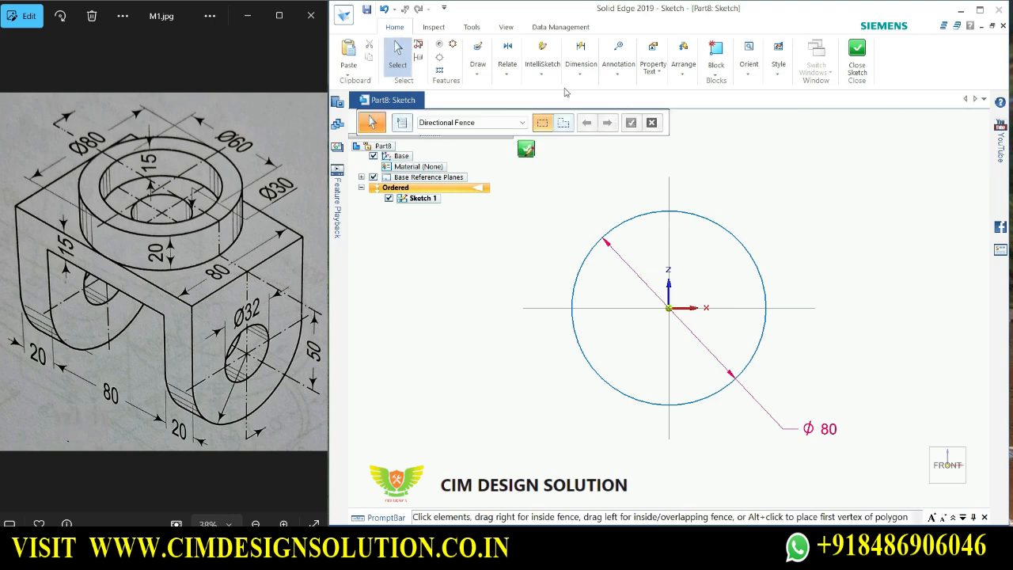
# Draw a concentric circle with a 32 mm diameter centred on the origin inside the larger circle.
pyautogui.click(477, 65)
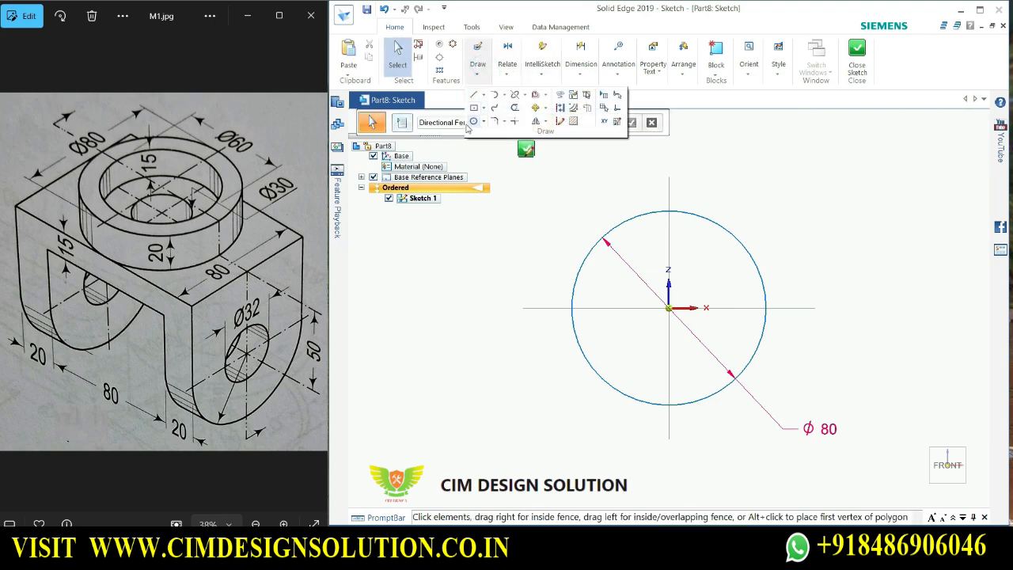
pyautogui.click(473, 121)
pyautogui.scroll(2, 688, 308)
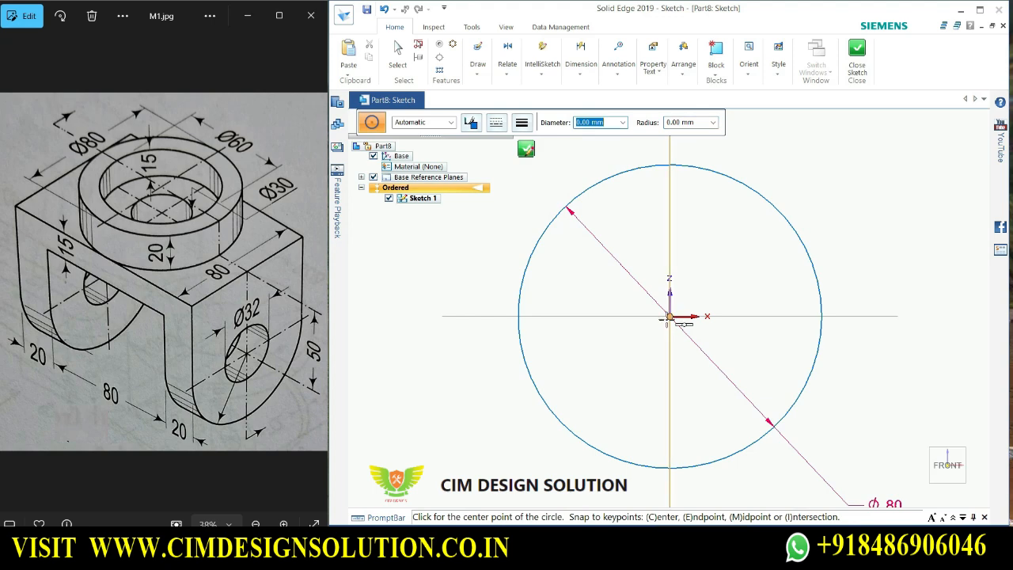
pyautogui.click(670, 316)
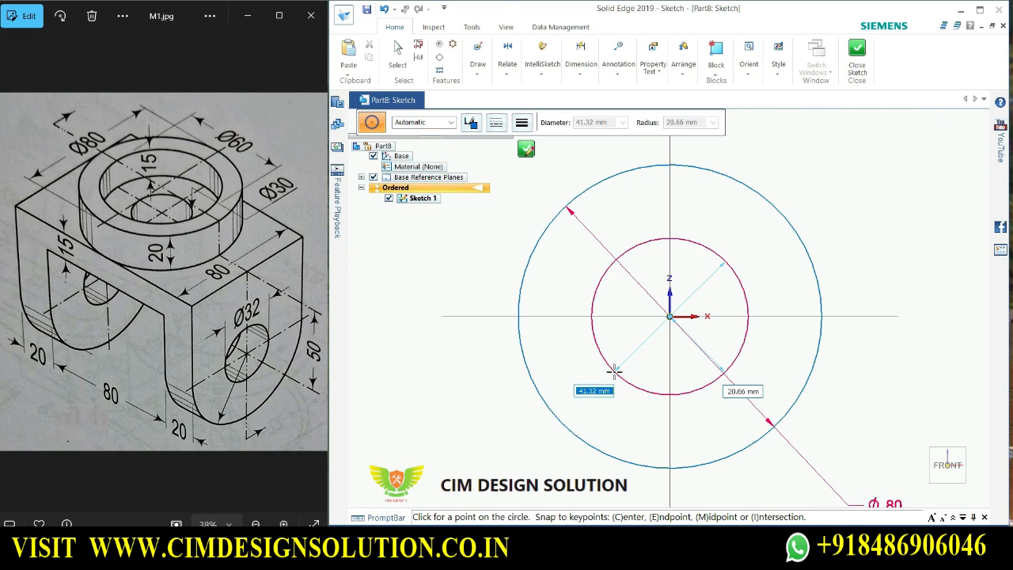
pyautogui.write('32')
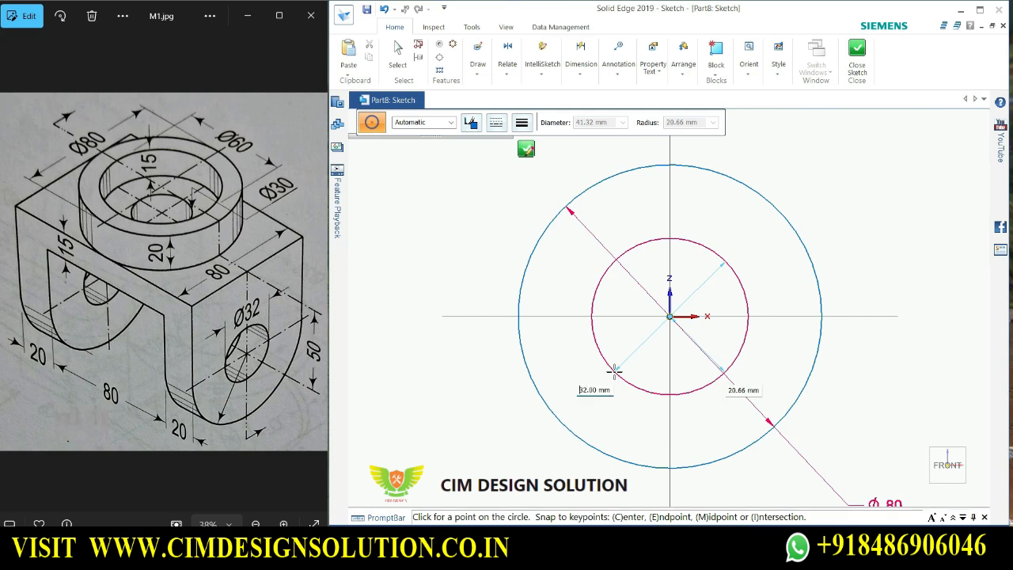
pyautogui.press('Return')
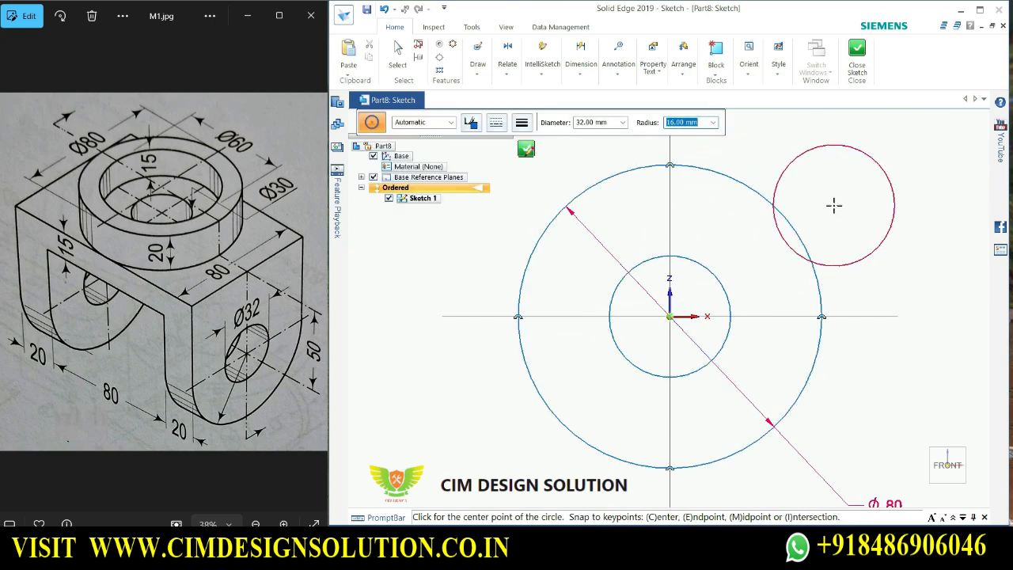
pyautogui.press('Escape')
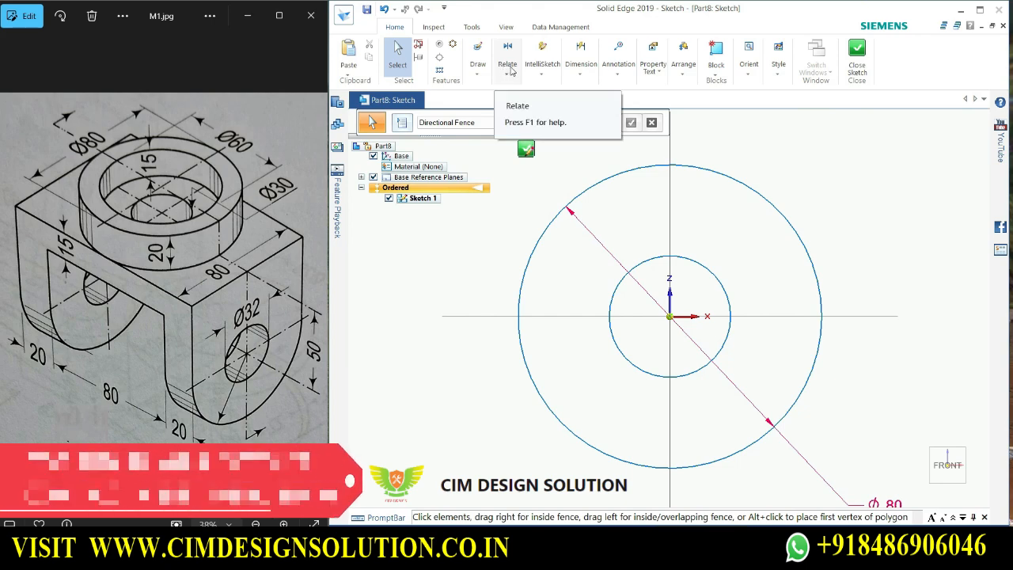
# Add a diameter dimension of 32 mm to the inner circle with Smart Dimension.
pyautogui.click(581, 70)
pyautogui.click(570, 99)
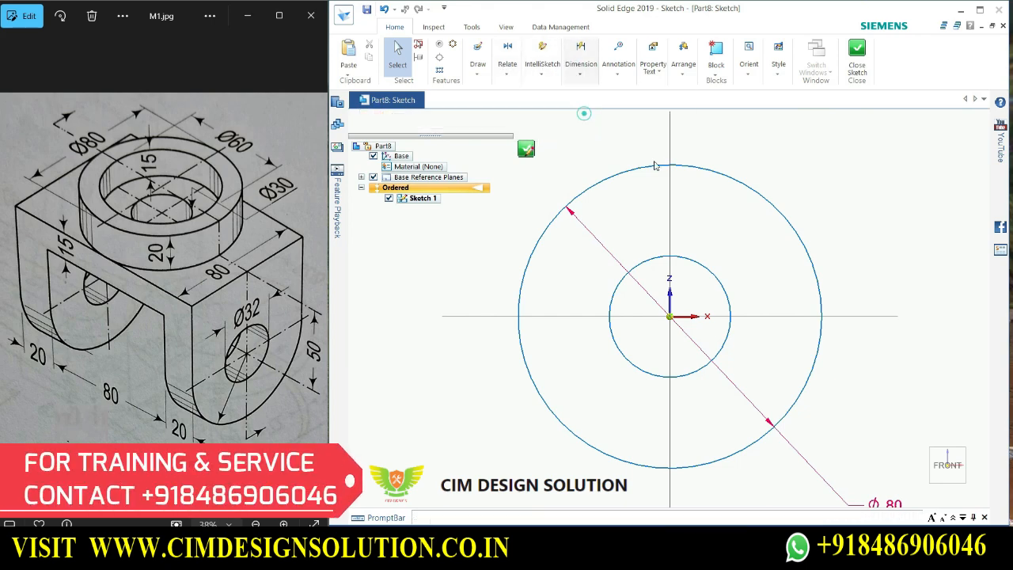
pyautogui.click(719, 280)
pyautogui.click(885, 205)
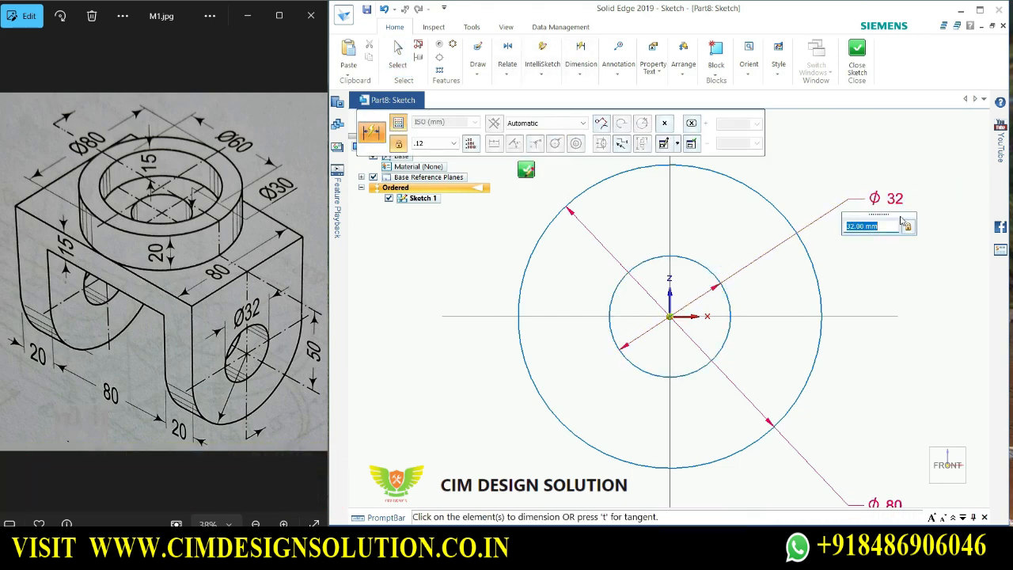
pyautogui.write('32')
pyautogui.press('Return')
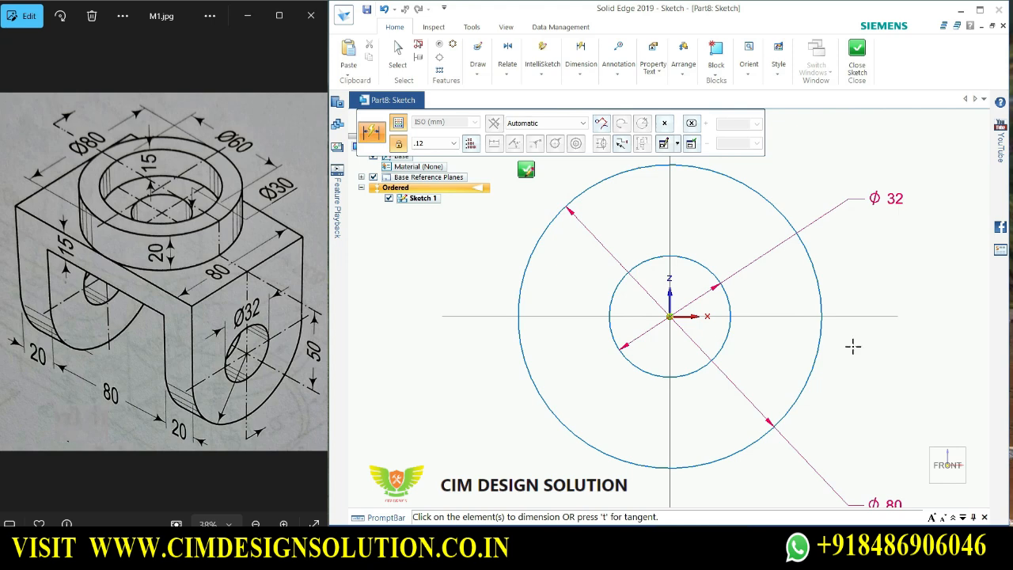
pyautogui.scroll(-3, 852, 347)
pyautogui.scroll(2, 837, 236)
pyautogui.press('Escape')
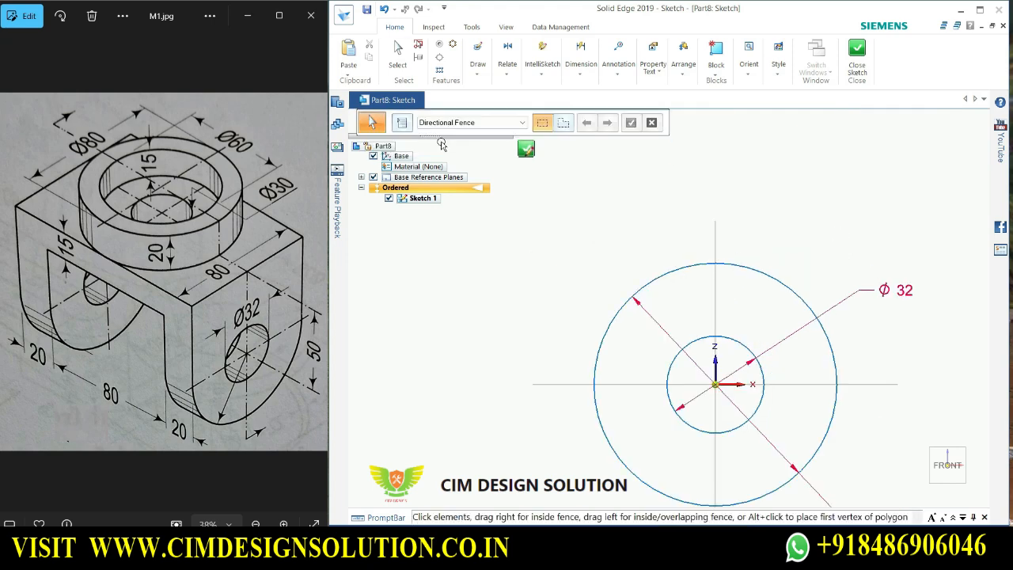
# Draw a horizontal line about 70 mm long above the two concentric circles.
pyautogui.click(478, 68)
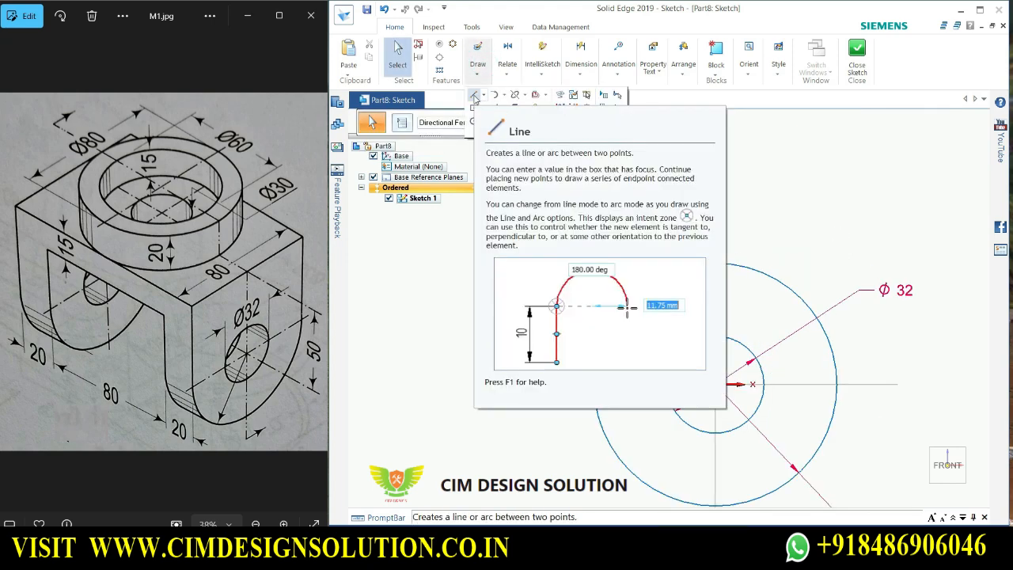
pyautogui.click(474, 99)
pyautogui.scroll(-1, 714, 208)
pyautogui.scroll(2, 715, 208)
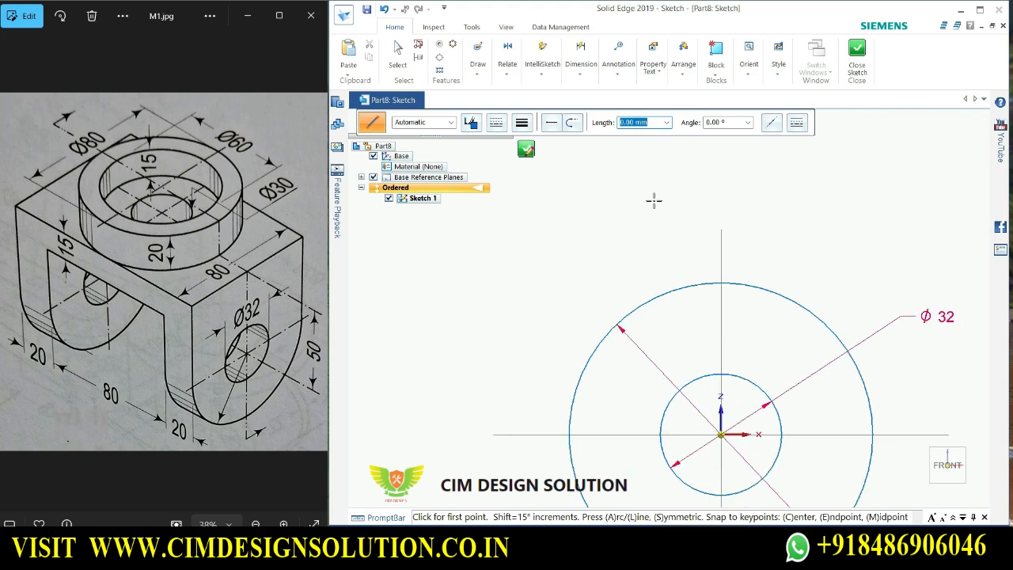
pyautogui.click(616, 206)
pyautogui.click(879, 206)
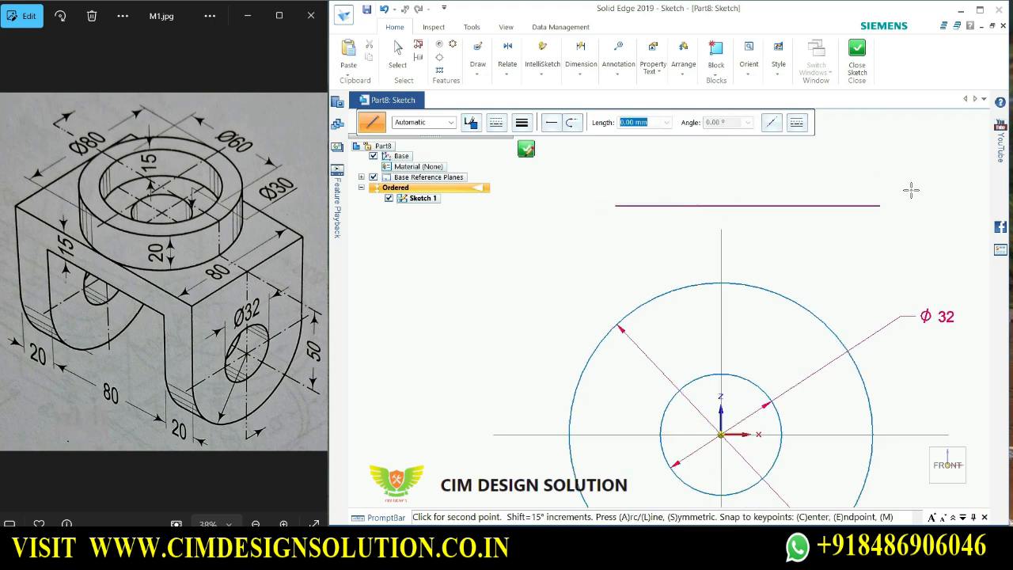
pyautogui.press('Escape')
pyautogui.press('Escape')
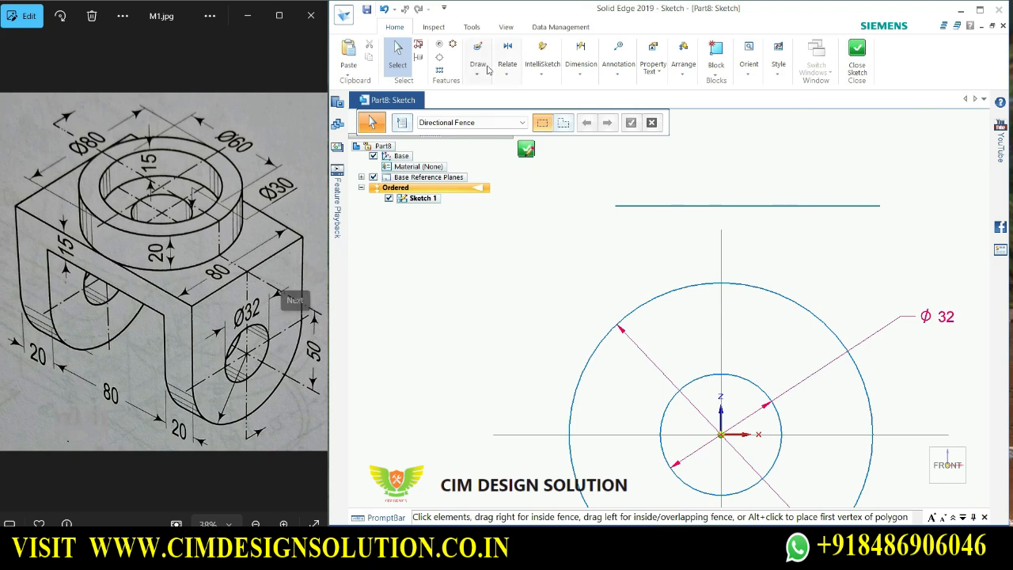
# Dimension the vertical distance from the horizontal line to the horizontal reference axis through the origin as 50 mm.
pyautogui.click(582, 71)
pyautogui.click(583, 102)
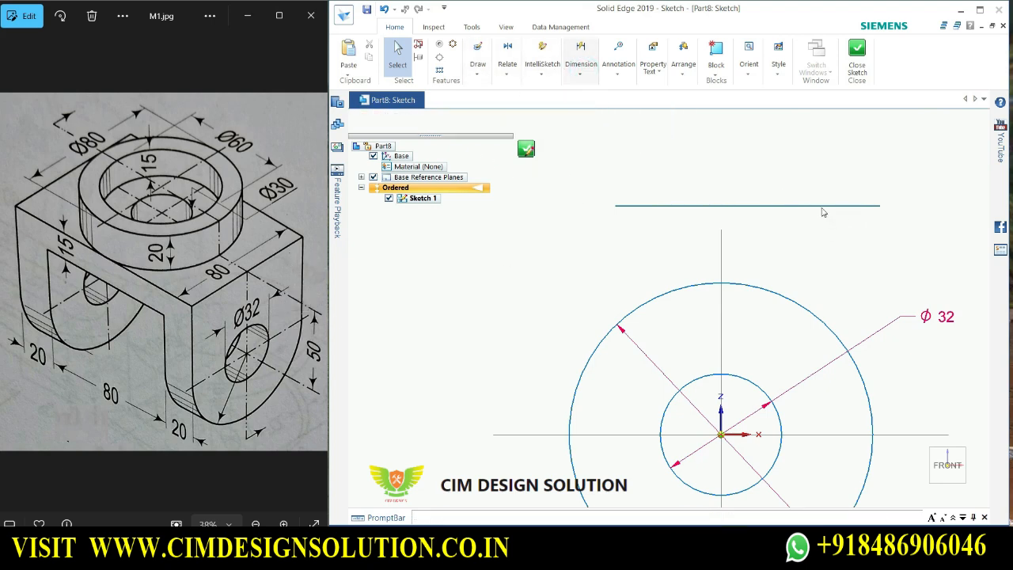
pyautogui.click(829, 205)
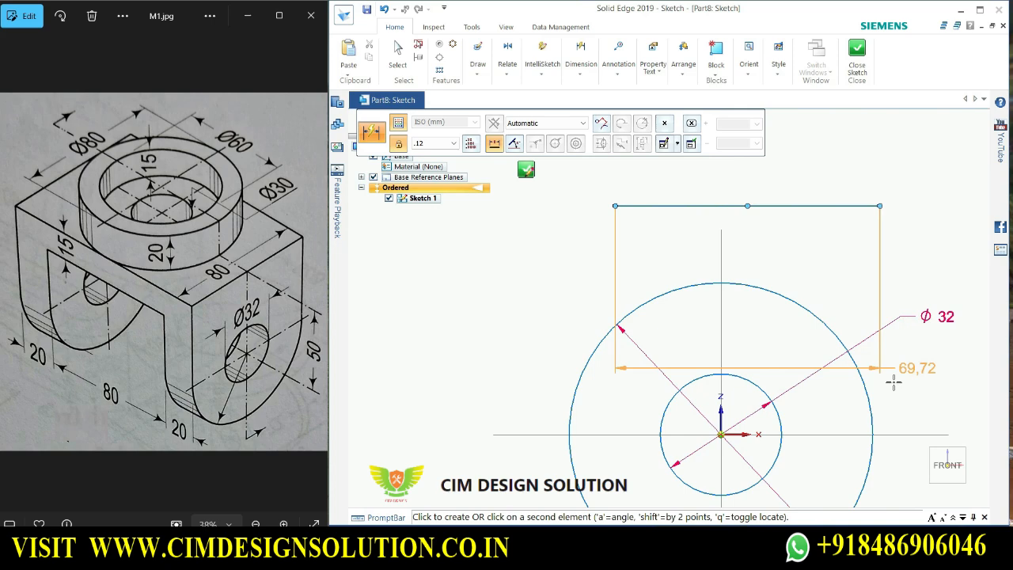
pyautogui.click(896, 435)
pyautogui.scroll(-2, 767, 375)
pyautogui.click(936, 269)
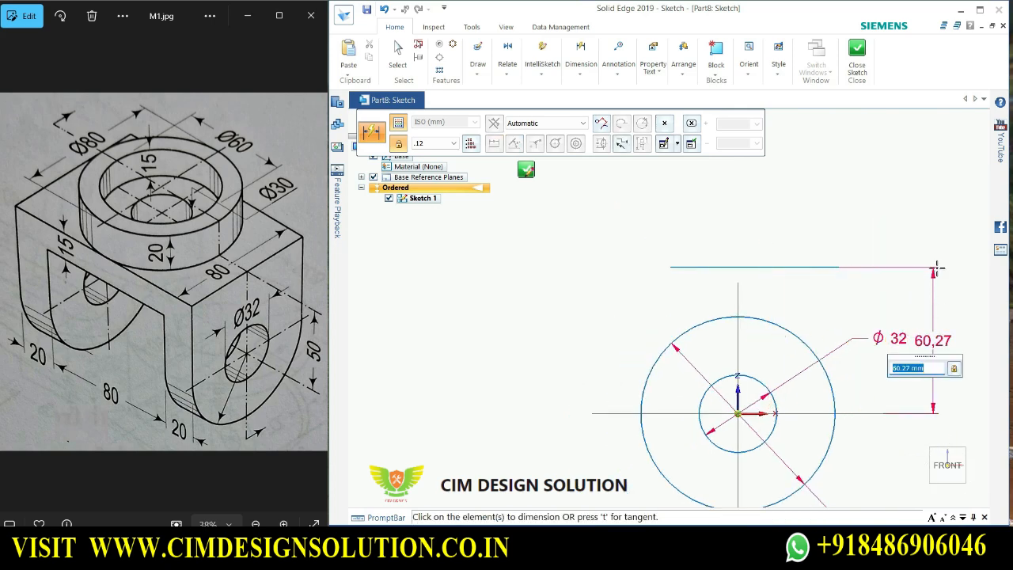
pyautogui.write('50')
pyautogui.press('Return')
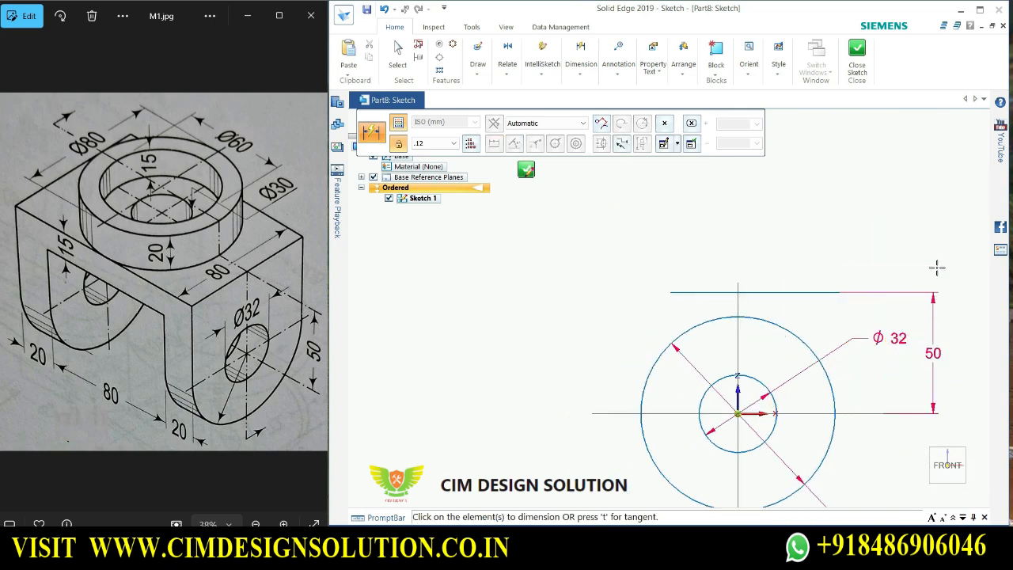
# Dimension the horizontal distance from the line's left endpoint to the vertical axis through the origin as 40 mm.
pyautogui.scroll(2, 846, 283)
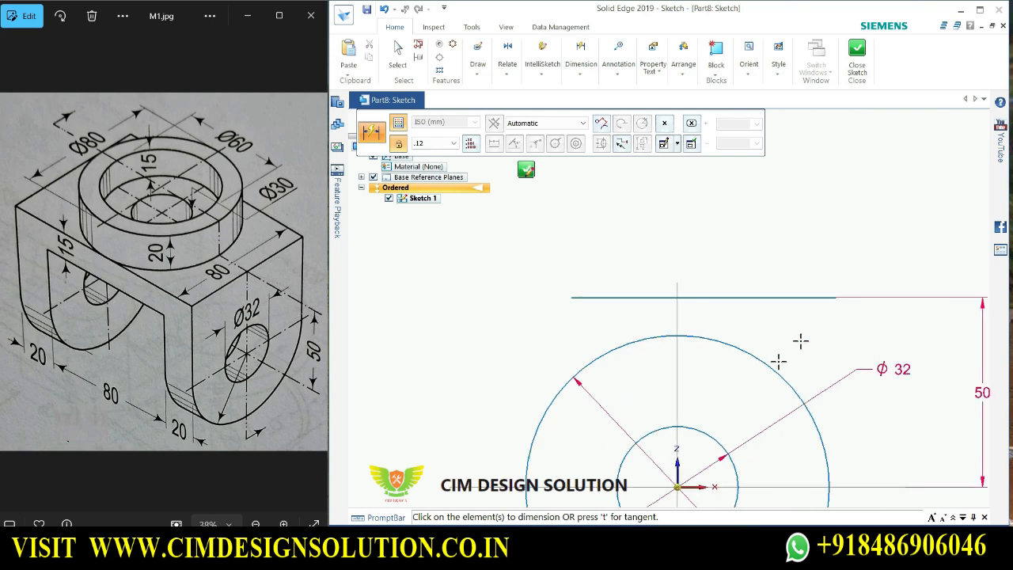
pyautogui.scroll(-2, 701, 338)
pyautogui.click(685, 414)
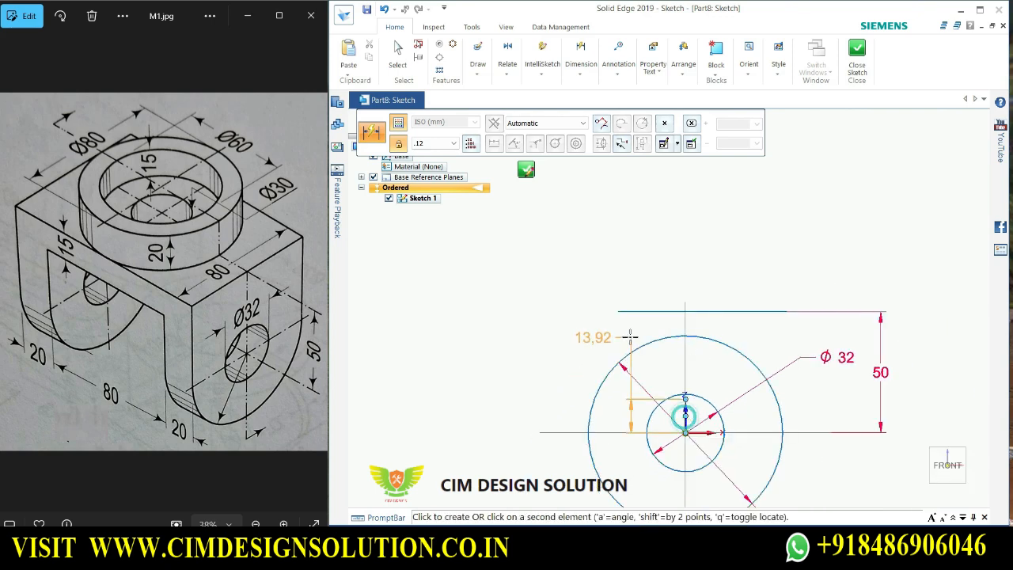
pyautogui.click(618, 311)
pyautogui.click(625, 217)
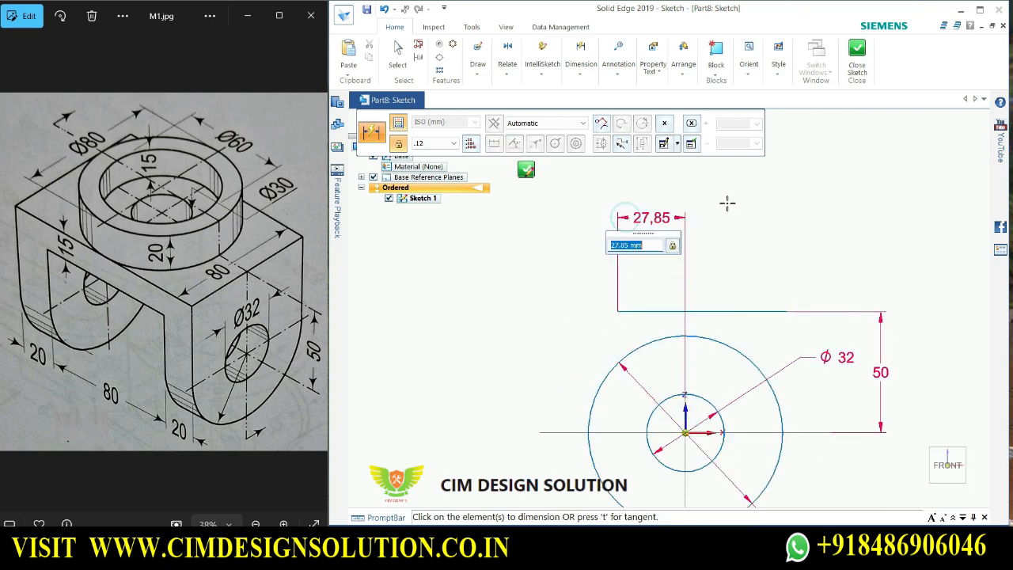
pyautogui.write('40')
pyautogui.press('Return')
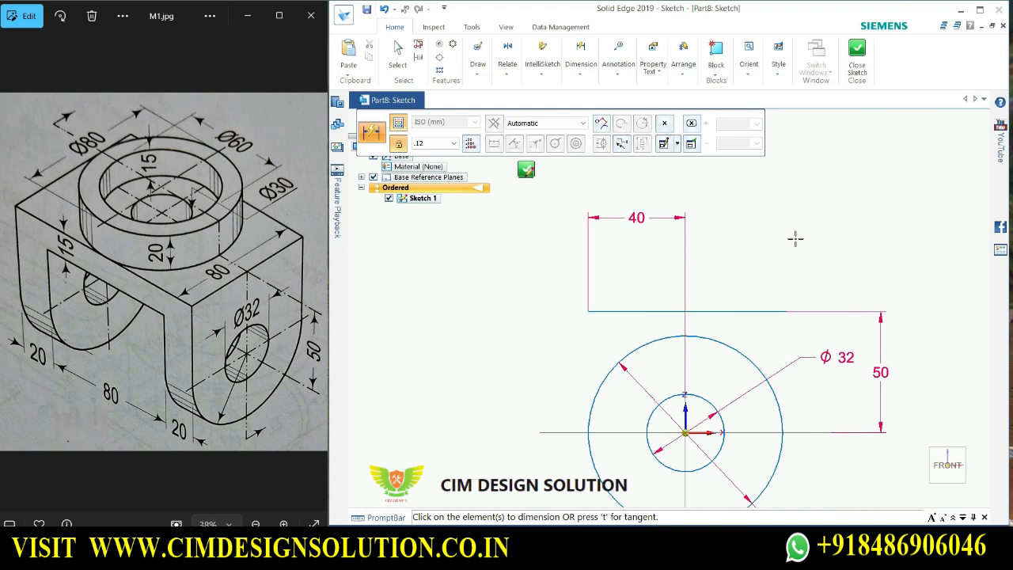
pyautogui.press('Escape')
# Dimension the length of the horizontal line above the circles as 80 mm with Smart Dimension.
pyautogui.click(776, 311)
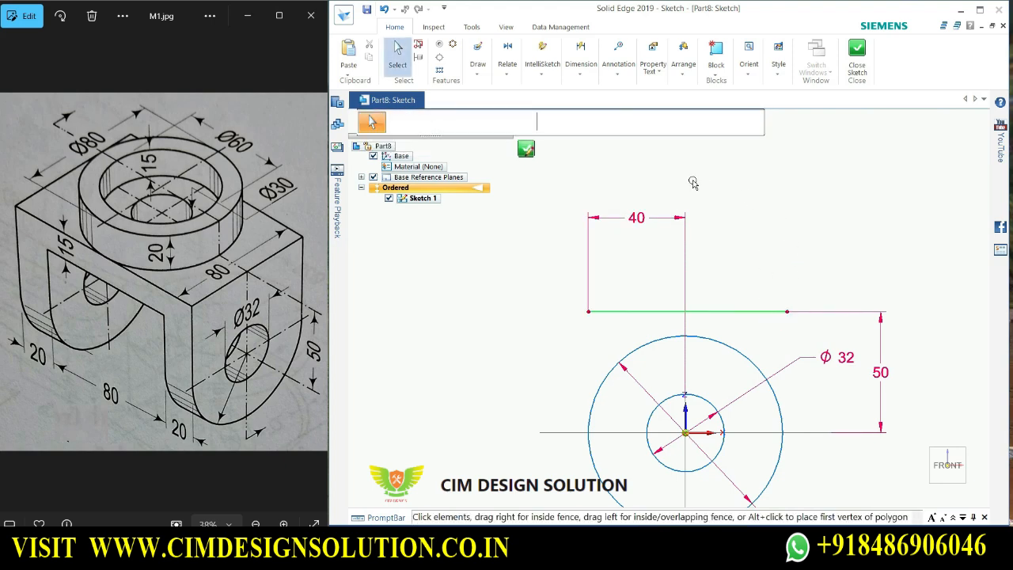
pyautogui.click(580, 73)
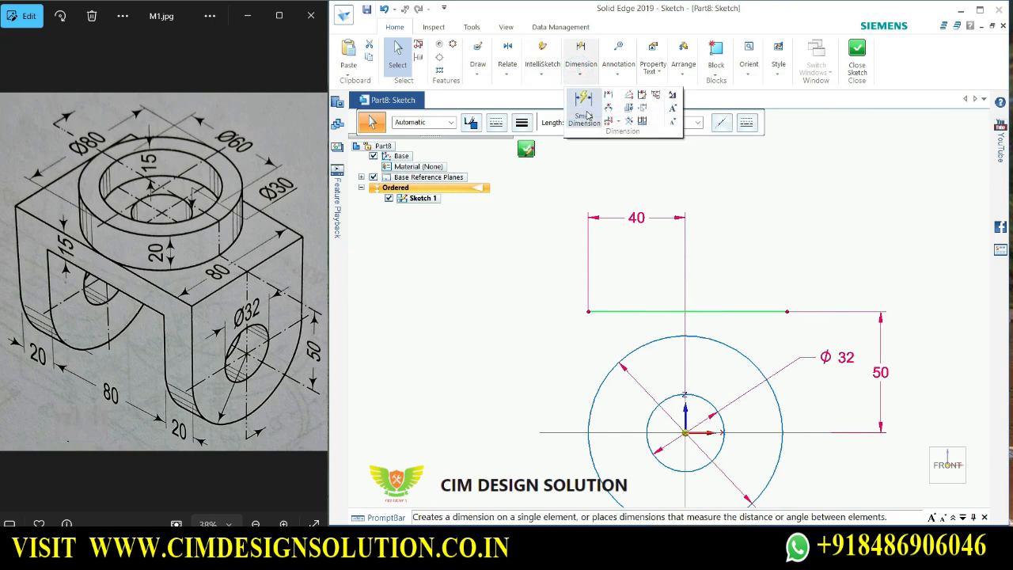
pyautogui.click(587, 115)
pyautogui.click(759, 312)
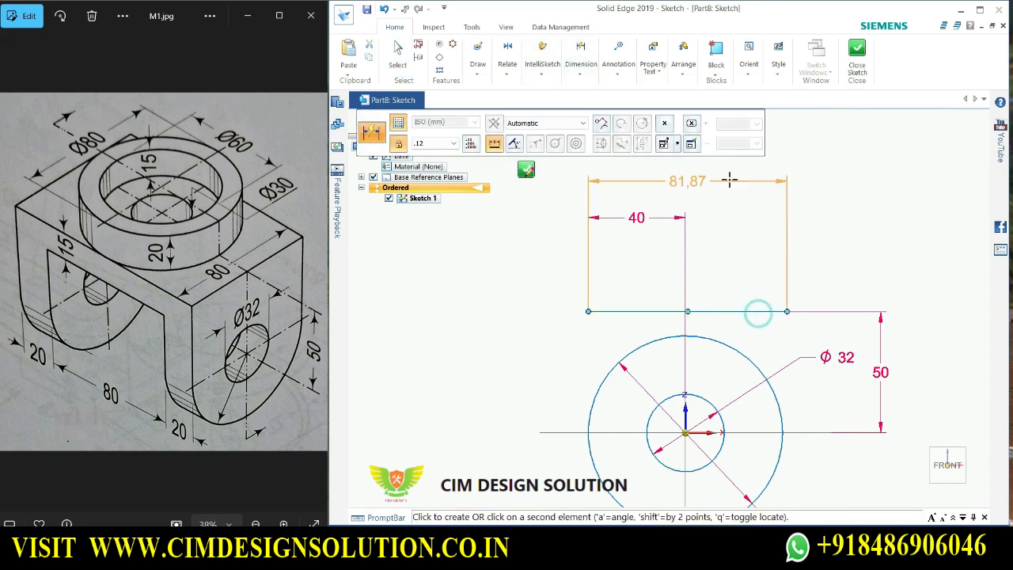
pyautogui.click(729, 180)
pyautogui.write('80')
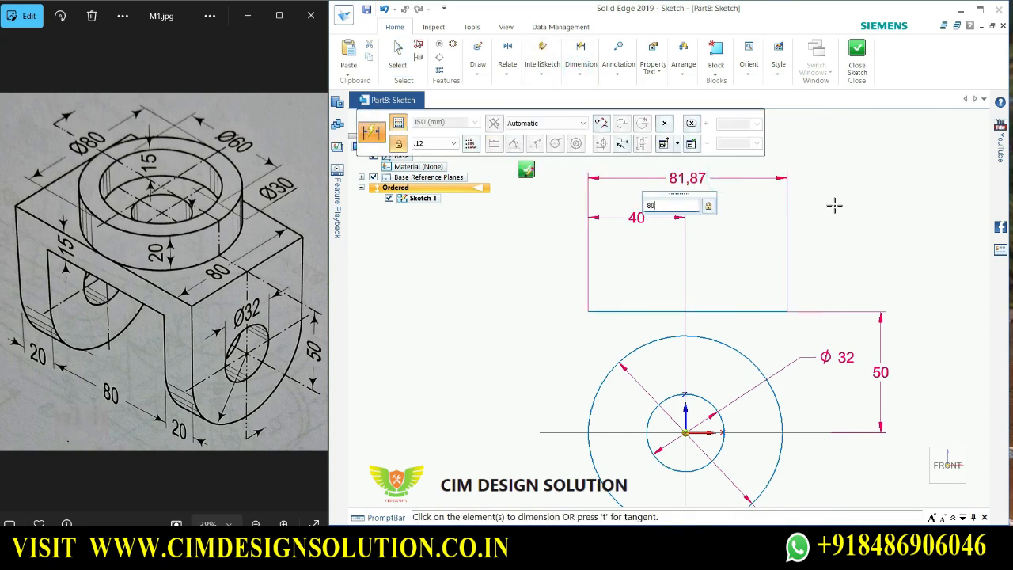
pyautogui.press('Return')
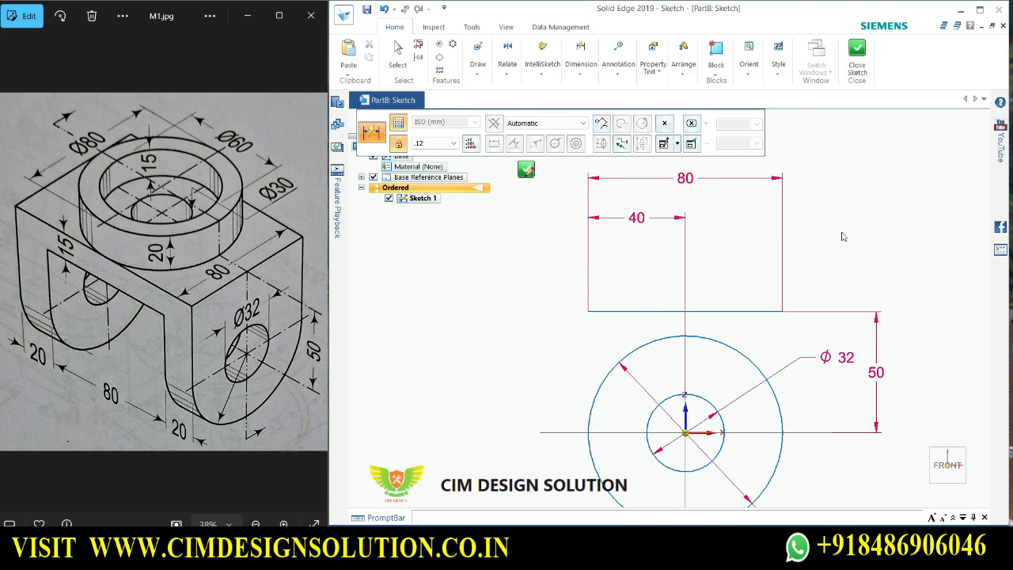
pyautogui.press('Escape')
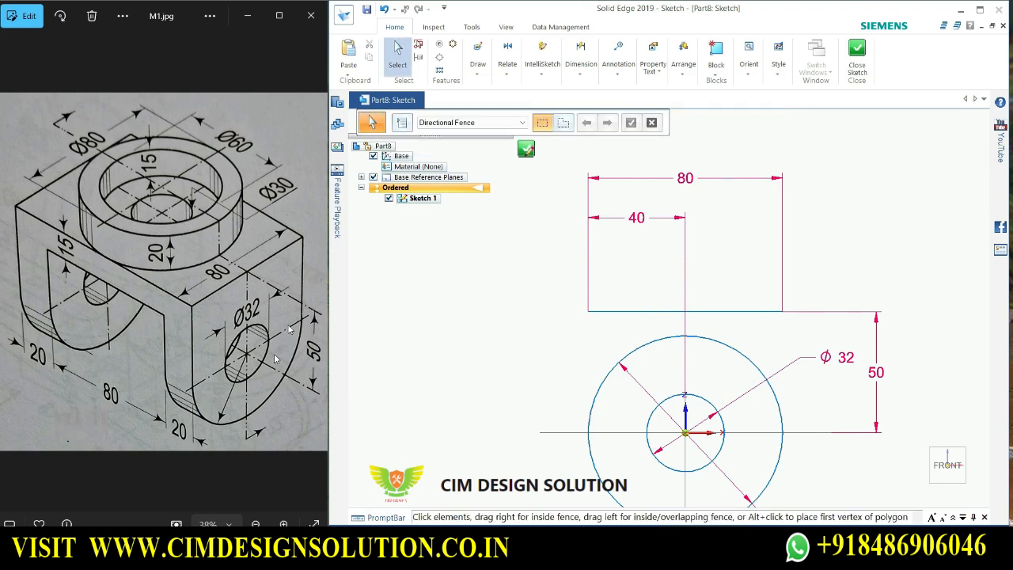
# Draw a 50 mm vertical line from the horizontal line's left endpoint down to the outer circle's left quadrant point.
pyautogui.click(478, 73)
pyautogui.click(477, 94)
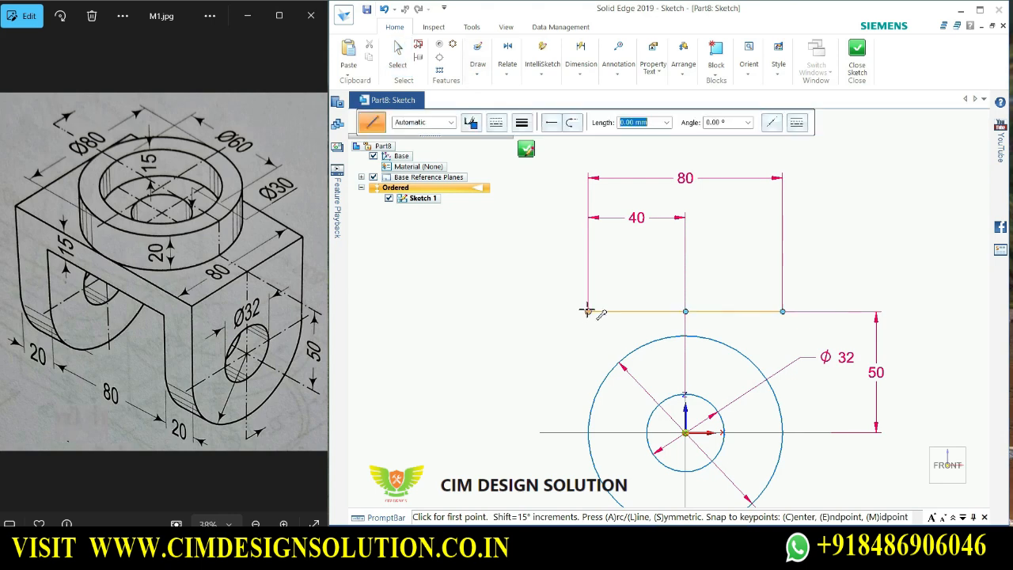
pyautogui.click(588, 311)
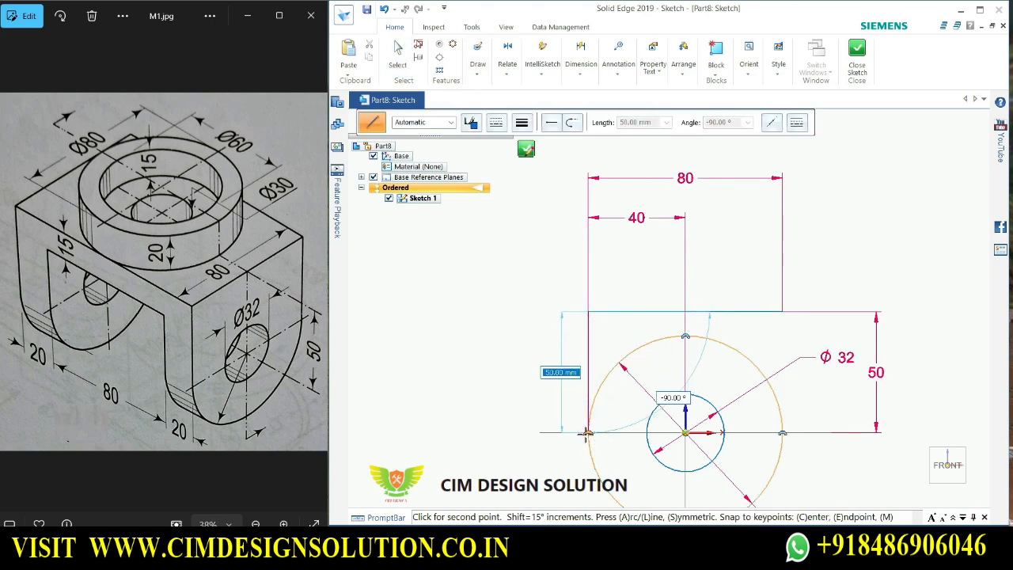
pyautogui.click(586, 432)
pyautogui.press('Escape')
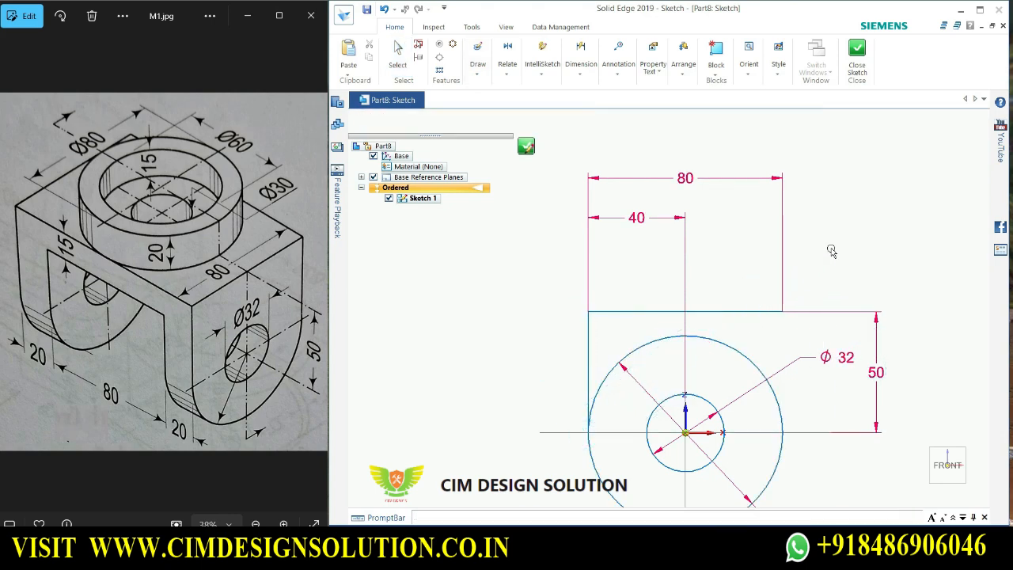
# Draw a 50 mm vertical line from the horizontal line's right endpoint down to the outer circle's right quadrant point.
pyautogui.click(477, 65)
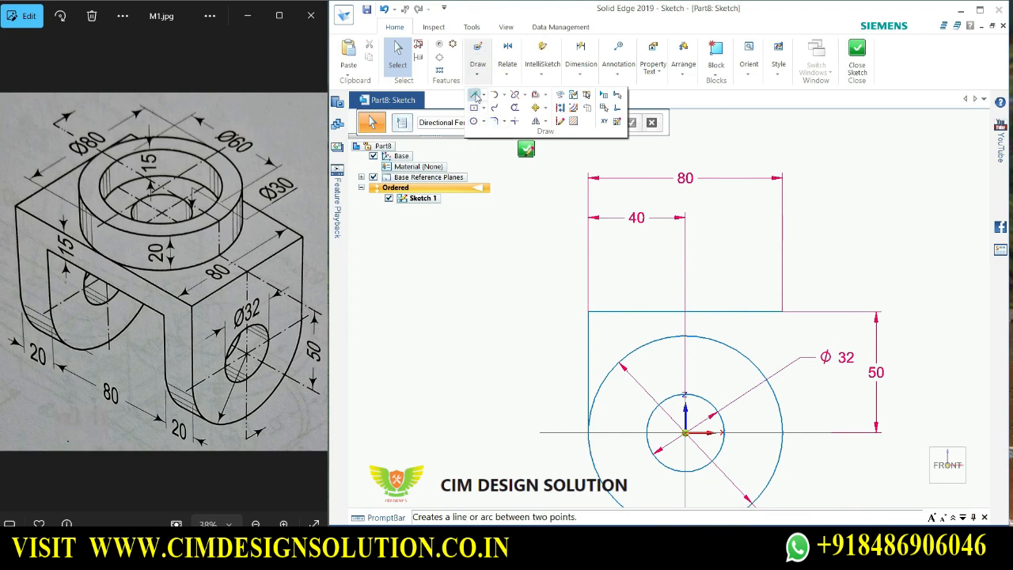
pyautogui.click(474, 95)
pyautogui.click(782, 311)
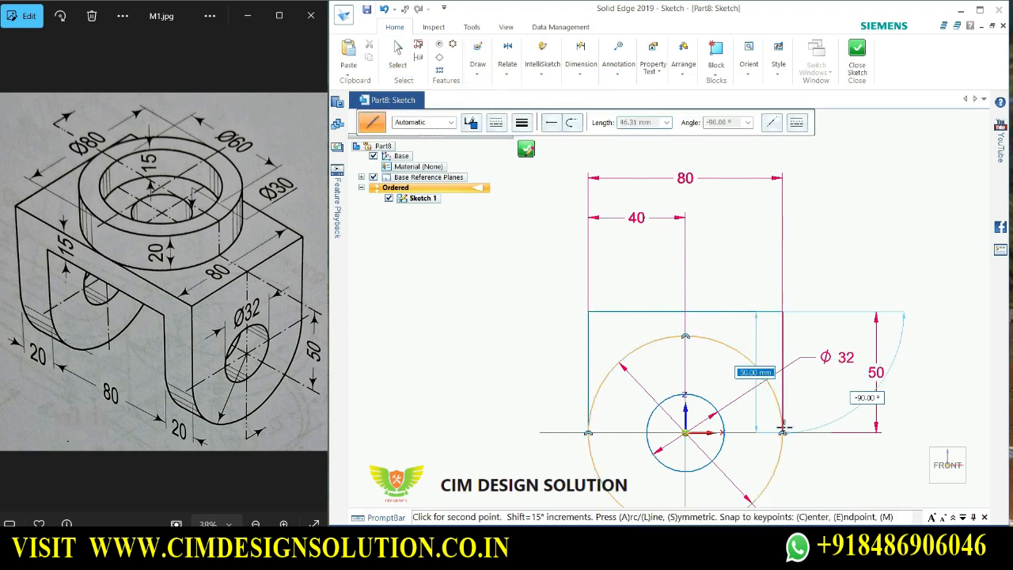
pyautogui.click(782, 432)
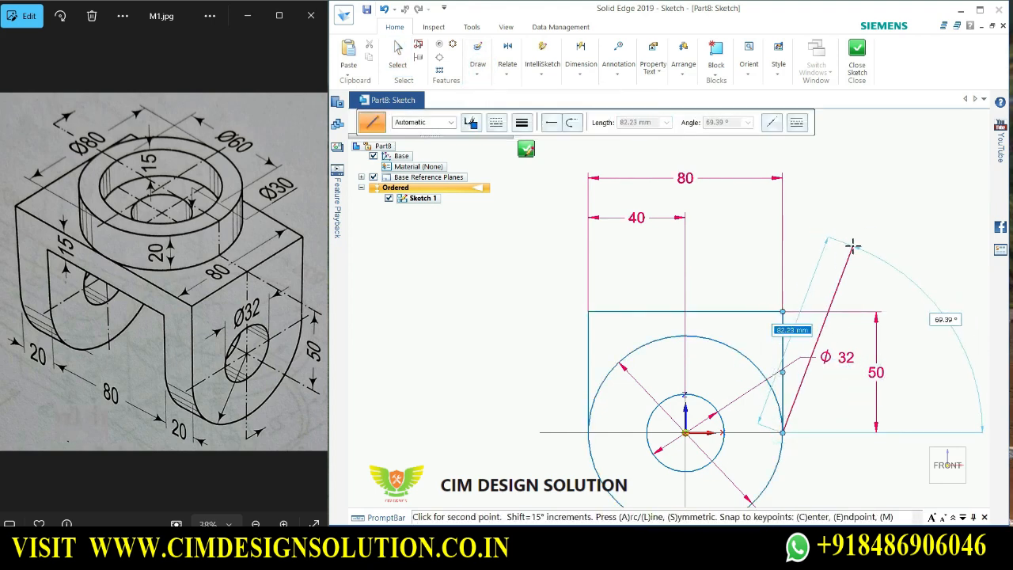
pyautogui.press('Escape')
# Trim the upper half of the outer circle between the two vertical lines, and finish the sketch.
pyautogui.scroll(1, 840, 431)
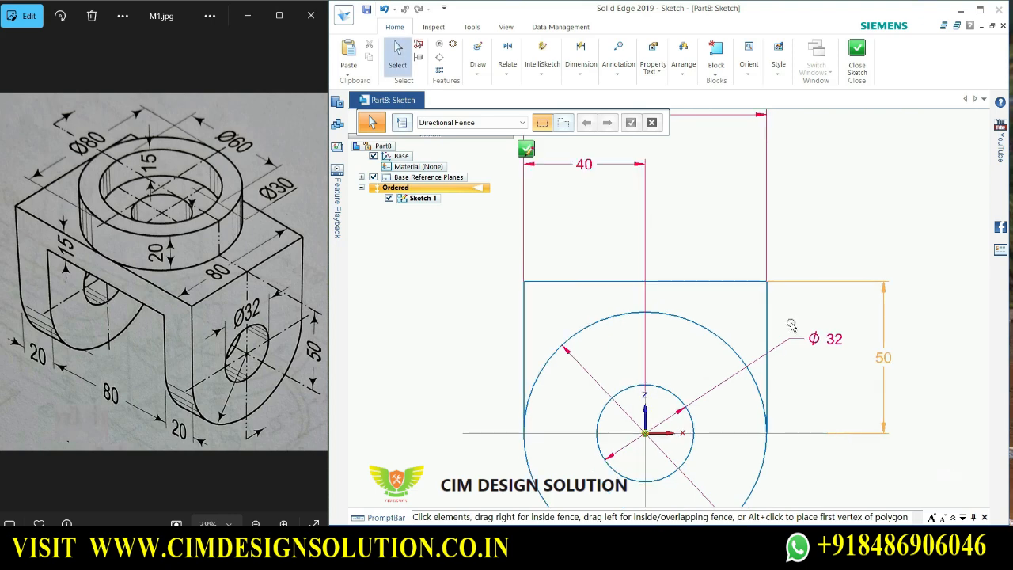
pyautogui.click(477, 67)
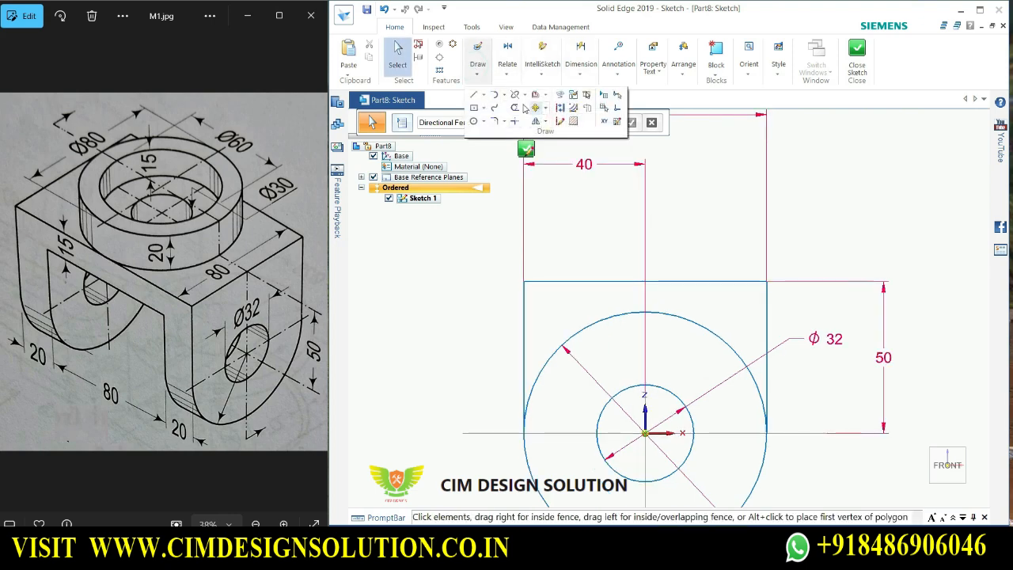
pyautogui.click(515, 108)
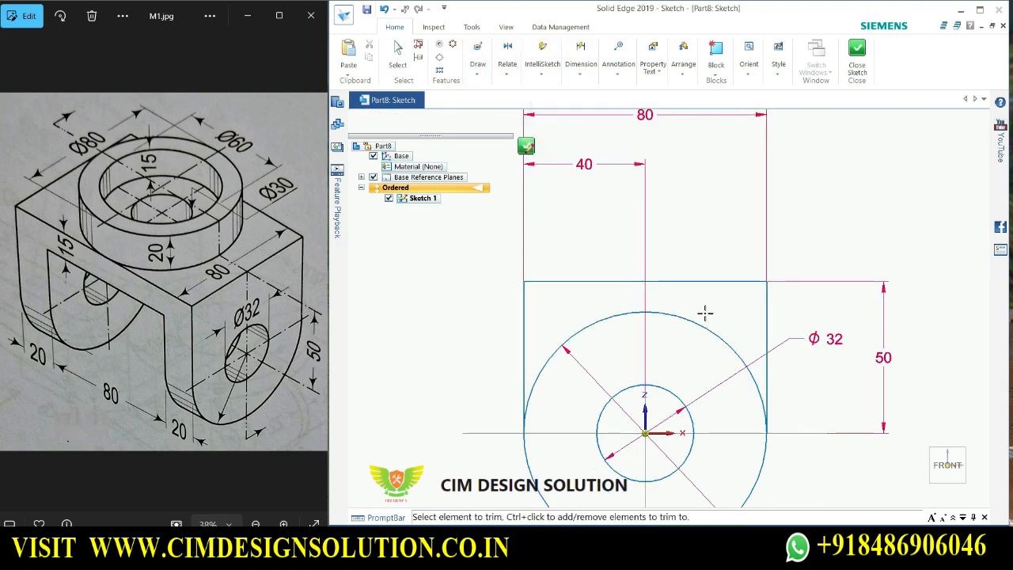
pyautogui.click(700, 322)
pyautogui.scroll(-2, 636, 311)
pyautogui.scroll(1, 636, 311)
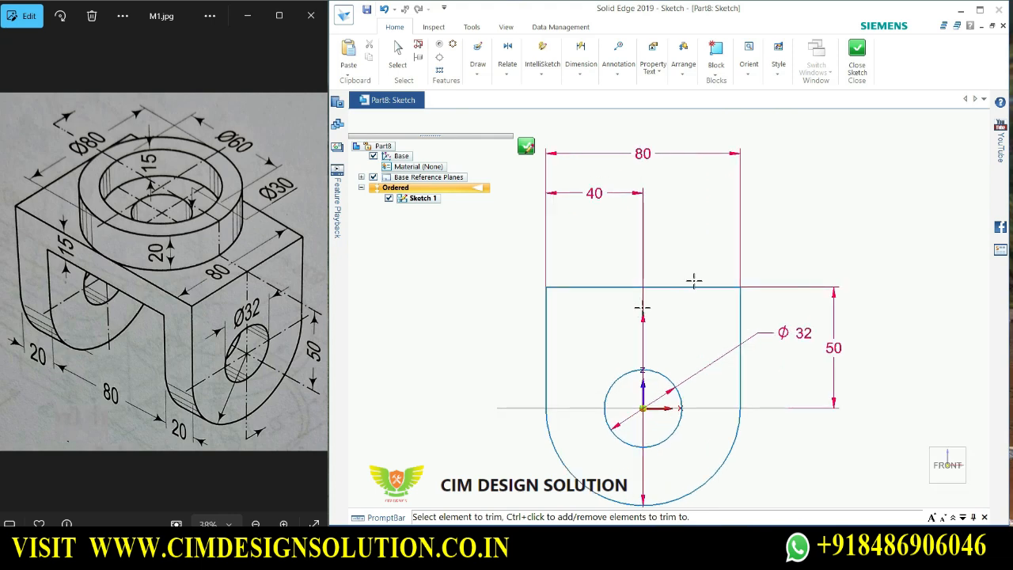
pyautogui.click(859, 57)
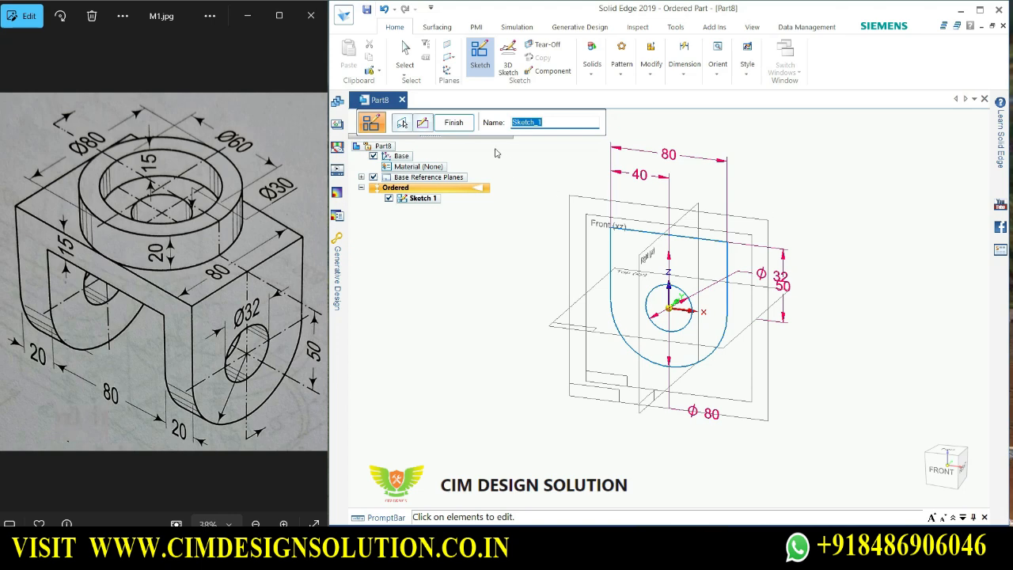
pyautogui.click(453, 122)
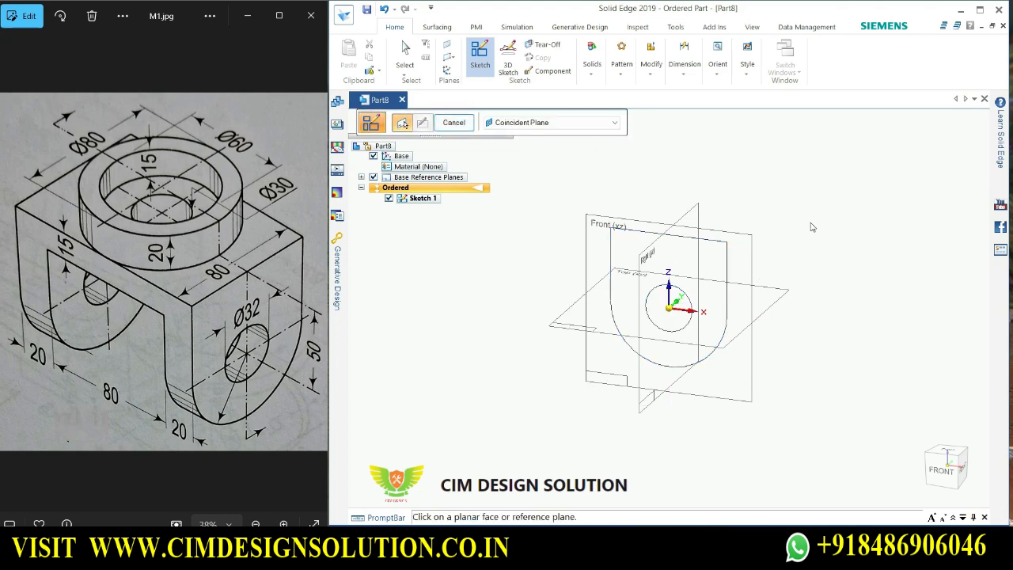
# Start an Extrude from the sketch and select the outer leg profile and the inner circle with the Chain option.
pyautogui.scroll(2, 812, 228)
pyautogui.scroll(-1, 810, 290)
pyautogui.moveTo(810, 289); pyautogui.dragTo(794, 314, button='middle')
pyautogui.scroll(1, 794, 315)
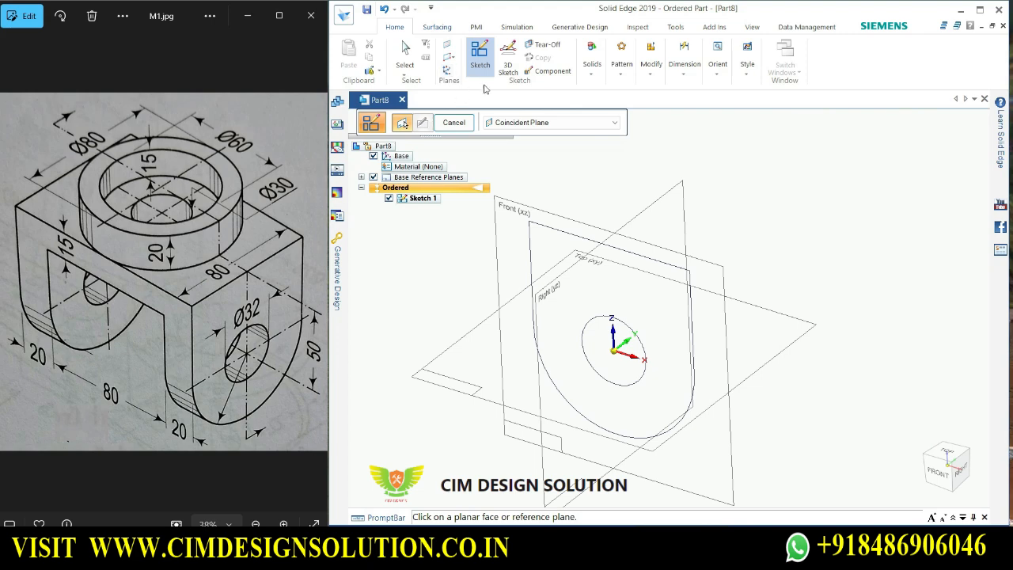
pyautogui.click(596, 76)
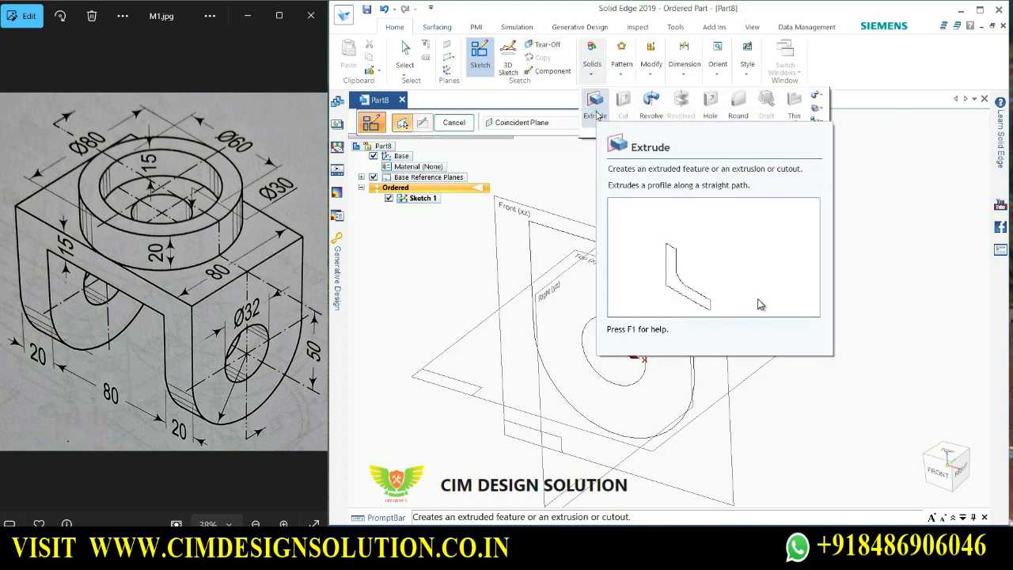
pyautogui.click(596, 110)
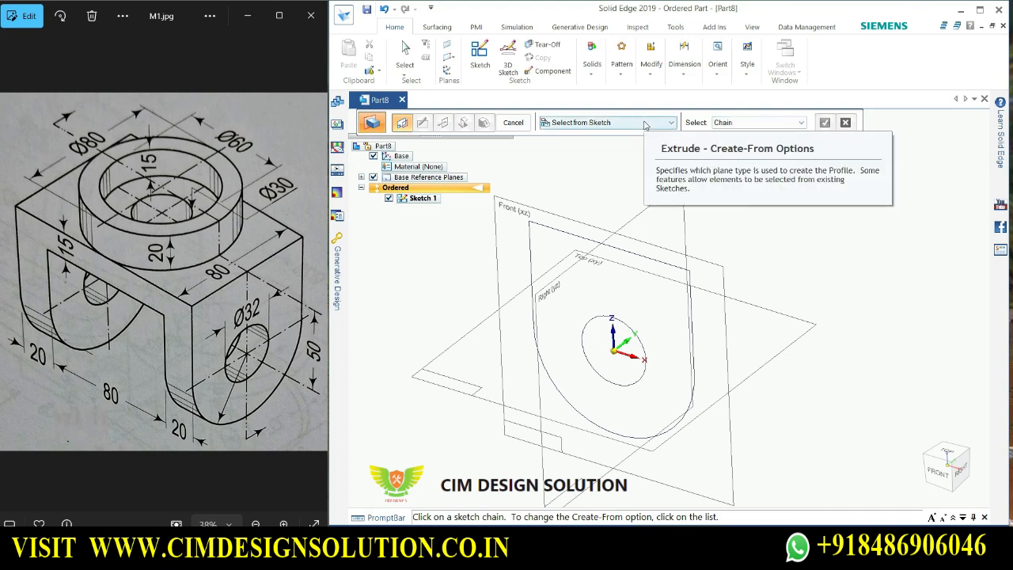
pyautogui.click(736, 127)
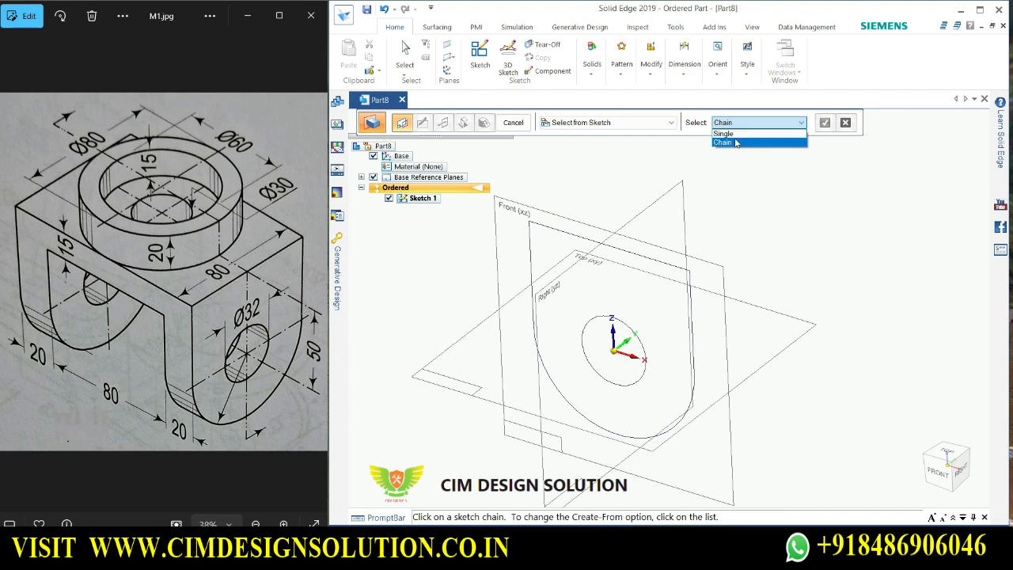
pyautogui.click(736, 143)
pyautogui.click(667, 264)
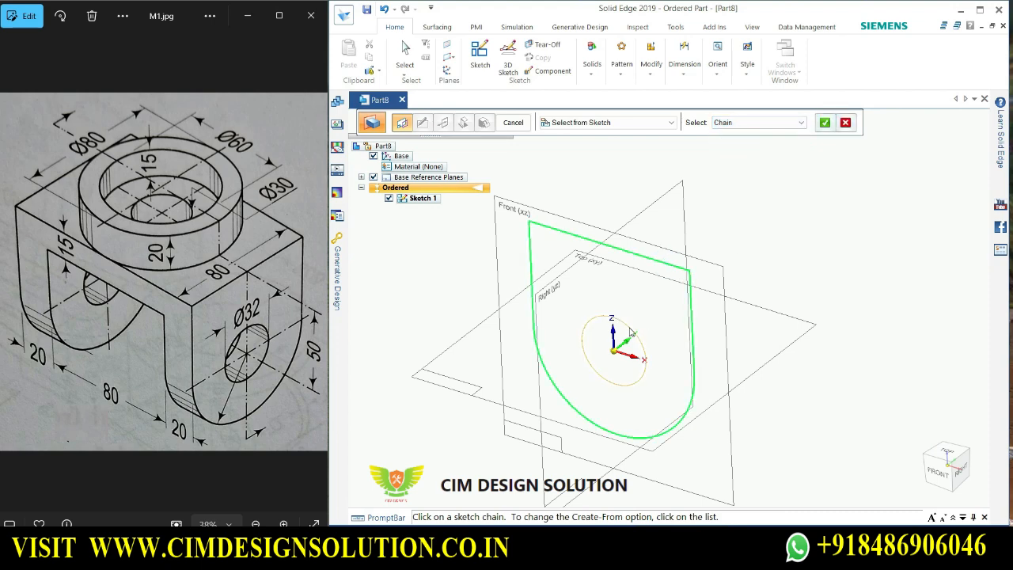
pyautogui.click(627, 329)
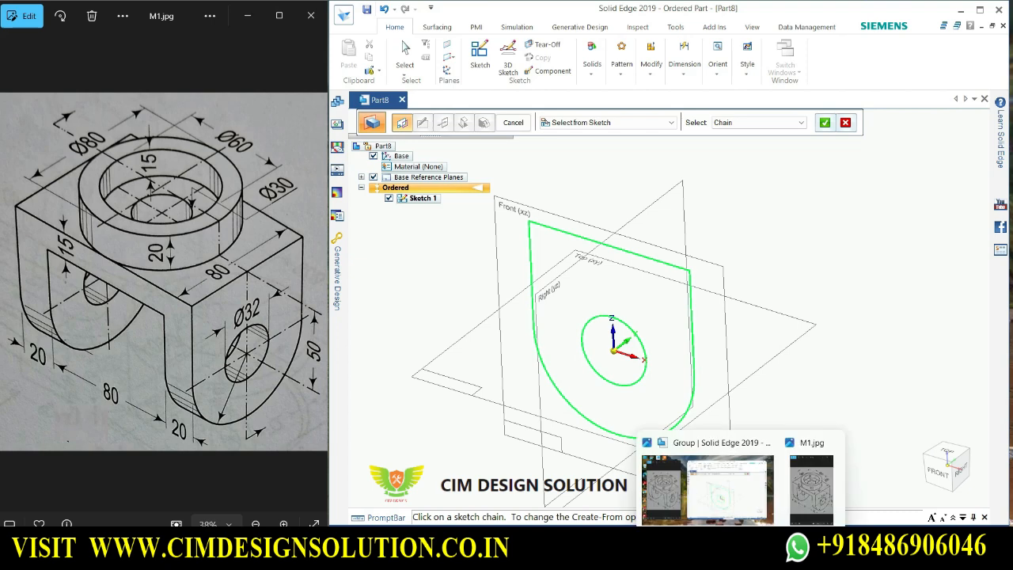
# Switch to Calculator, add 80 + 20 + 20 for the bracket's overall length, and minimize it.
pyautogui.click(719, 547)
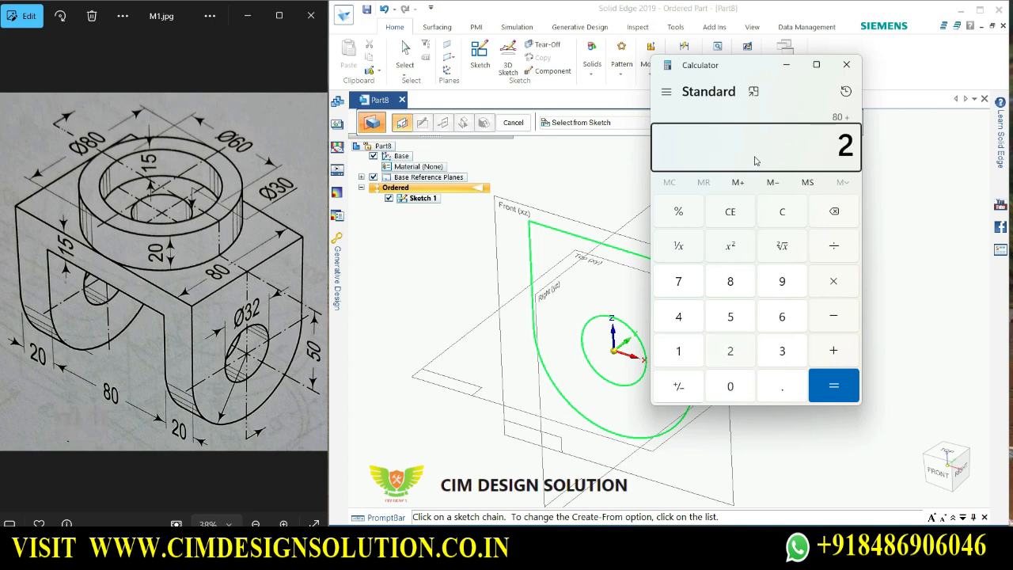
pyautogui.write('0 + 20')
pyautogui.press('Return')
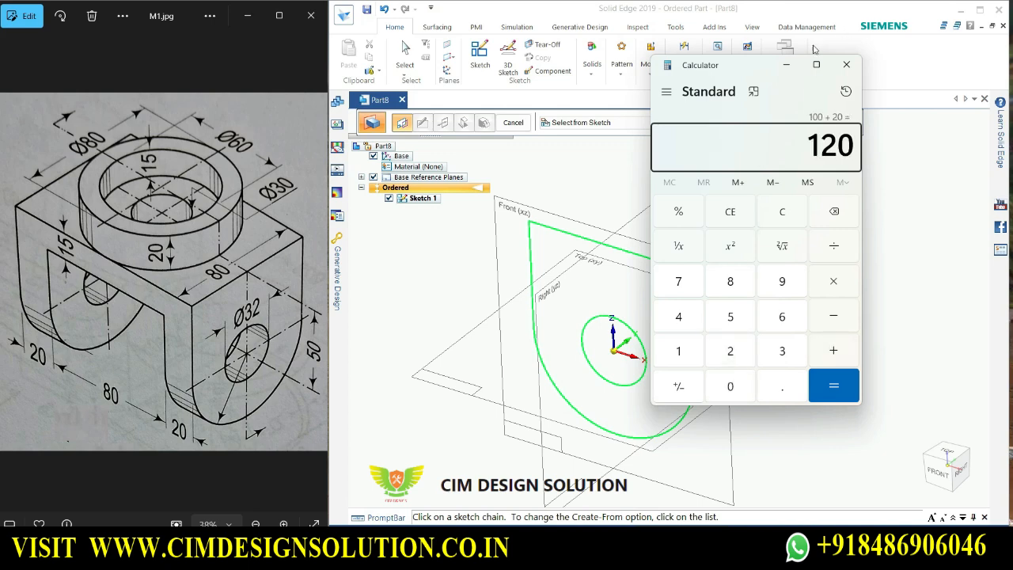
pyautogui.click(786, 64)
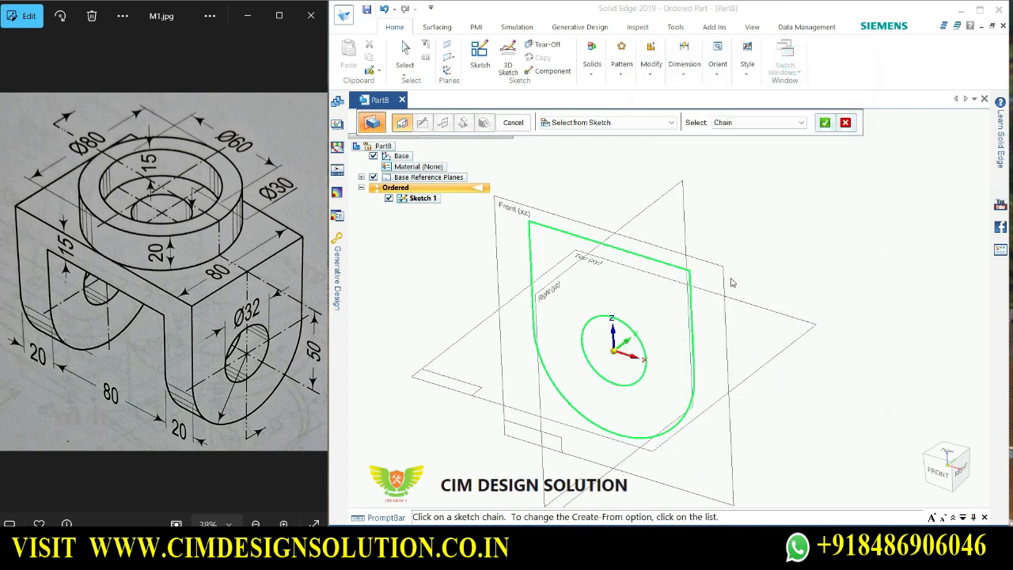
# Extrude the selected profile symmetrically about the Front plane to a total distance of 120 mm, and finish the feature.
pyautogui.rightClick(793, 228)
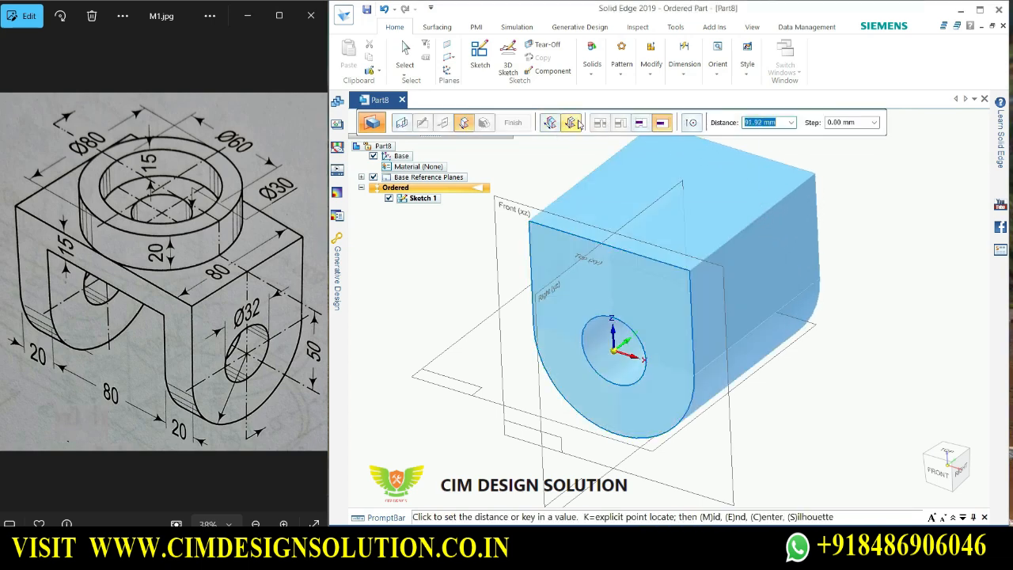
pyautogui.click(575, 122)
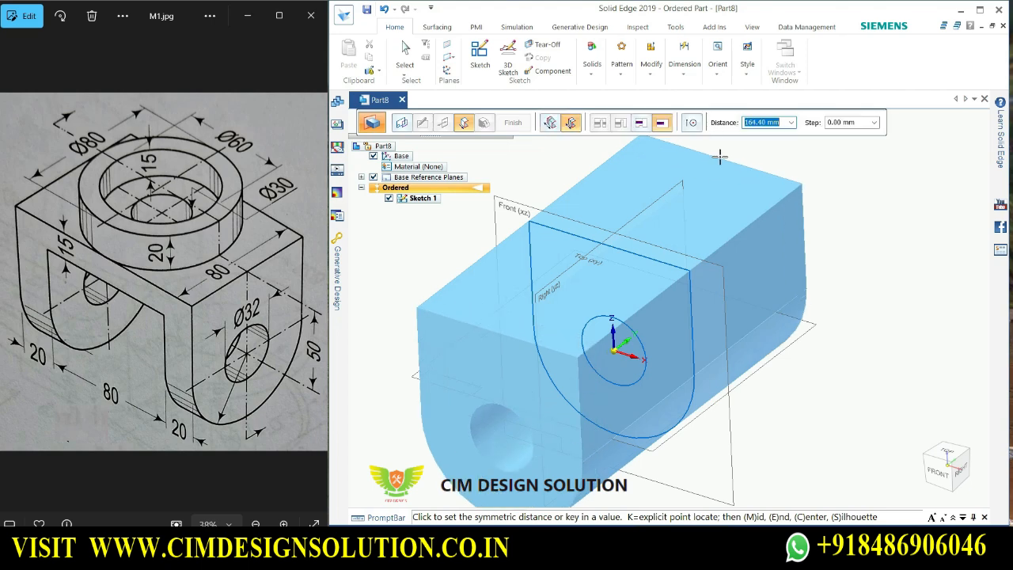
pyautogui.press('Return')
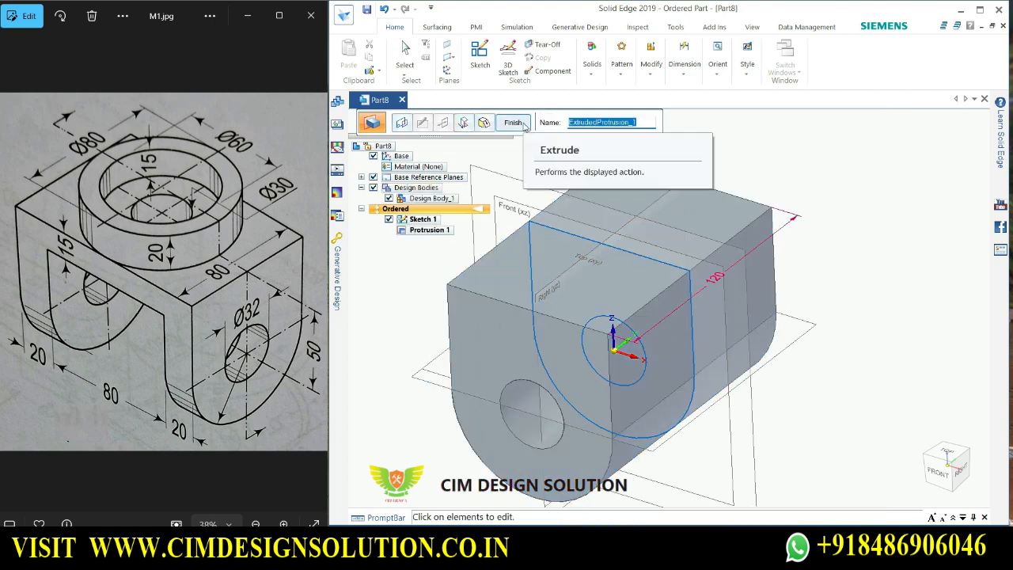
pyautogui.click(522, 124)
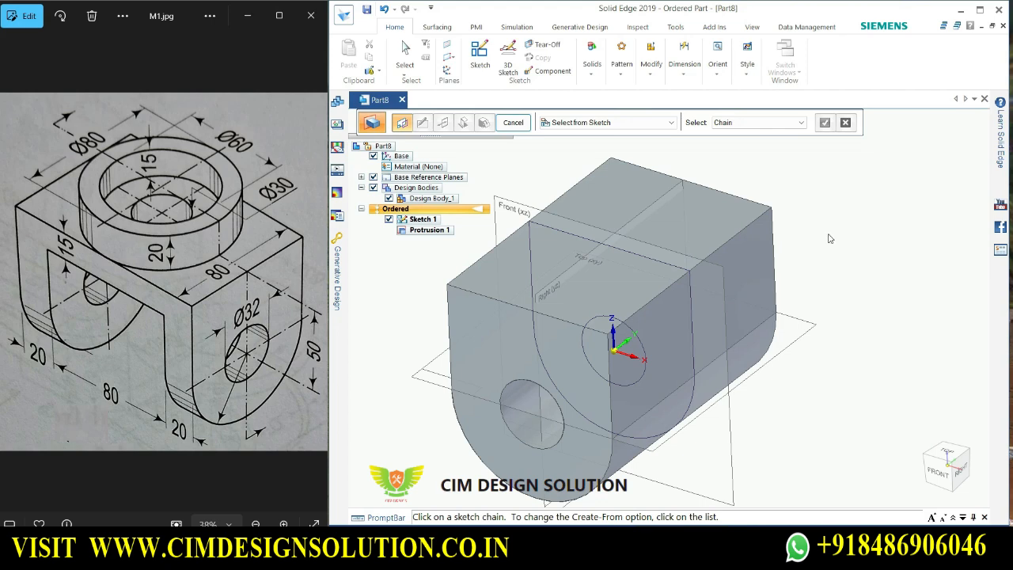
pyautogui.click(522, 123)
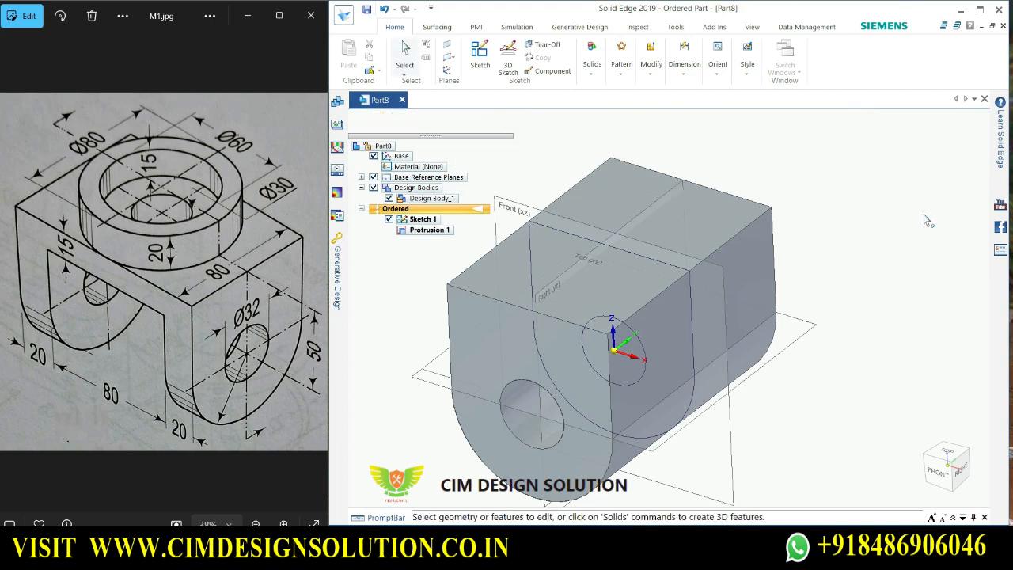
# Start a new sketch coincident with the Right (yz) plane to shape the leg body's side.
pyautogui.scroll(-3, 838, 222)
pyautogui.scroll(2, 839, 226)
pyautogui.moveTo(839, 227); pyautogui.dragTo(895, 318, button='middle')
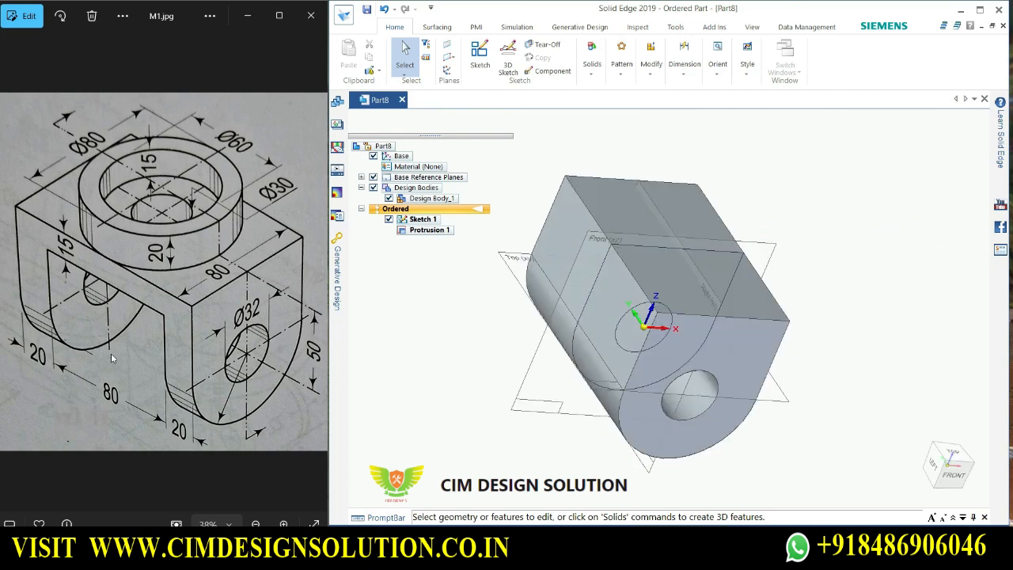
pyautogui.moveTo(839, 354); pyautogui.dragTo(928, 380, button='middle')
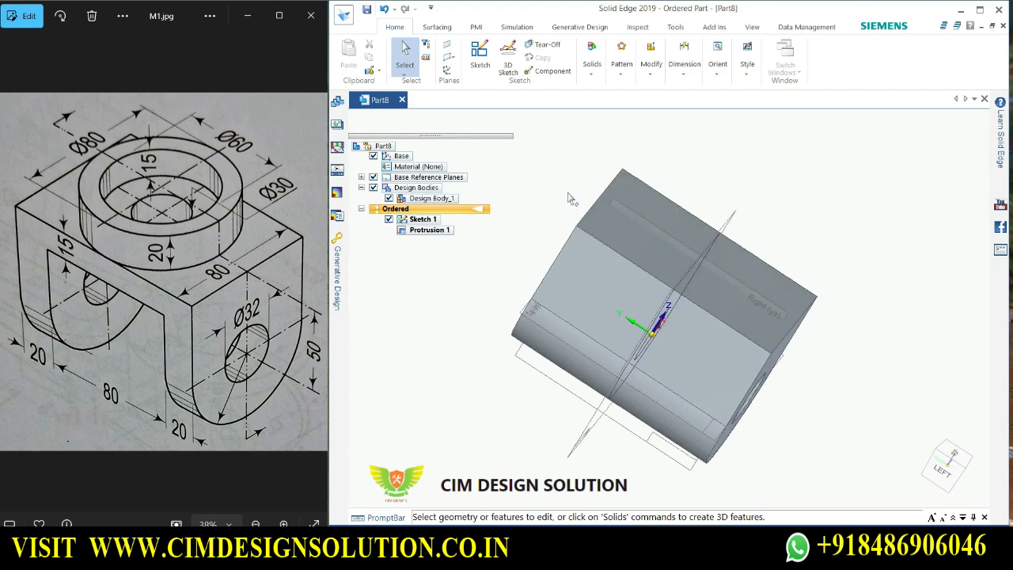
pyautogui.scroll(2, 572, 198)
pyautogui.click(649, 212)
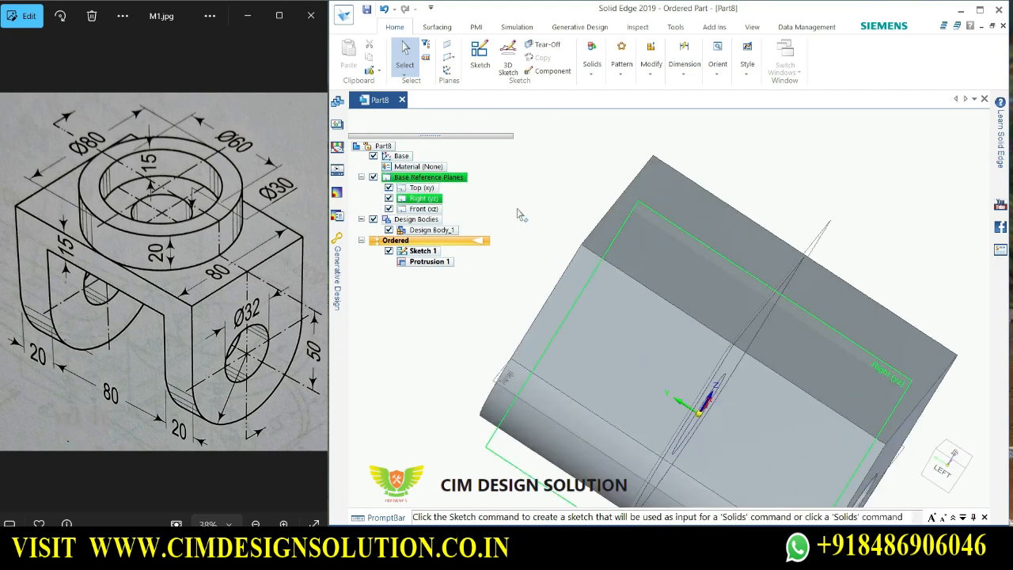
pyautogui.click(480, 54)
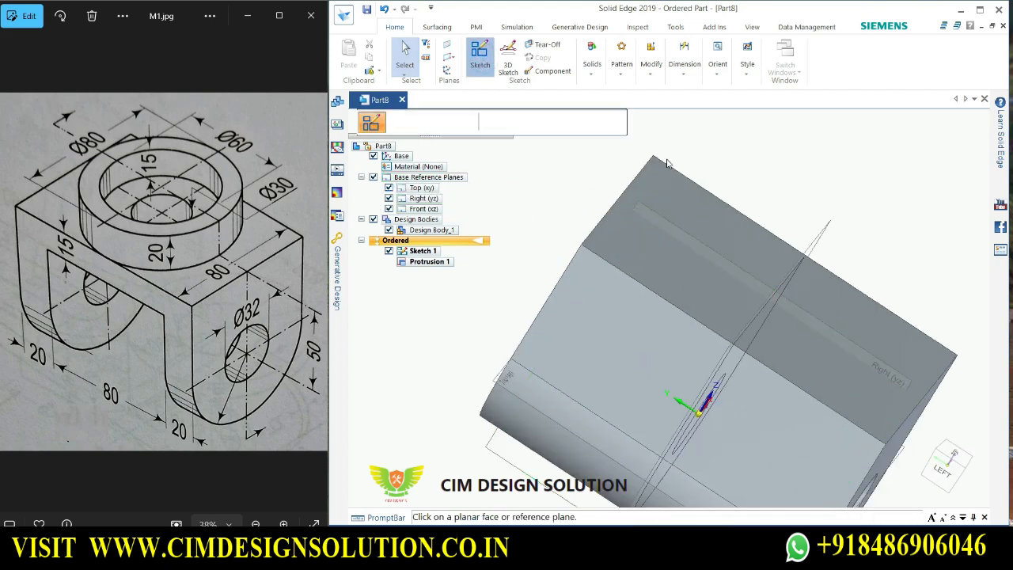
pyautogui.scroll(-2, 715, 179)
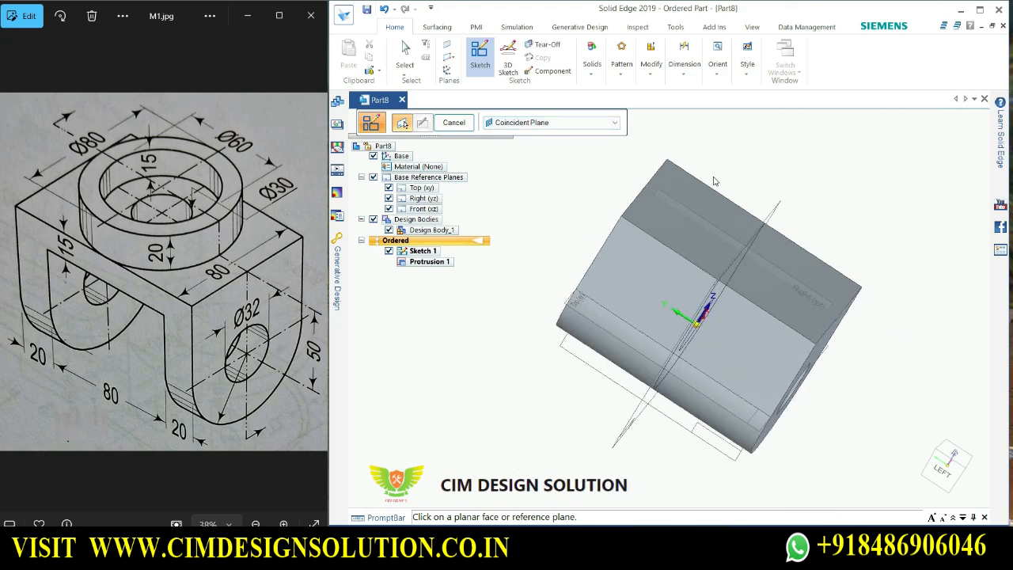
pyautogui.scroll(1, 850, 283)
pyautogui.click(811, 302)
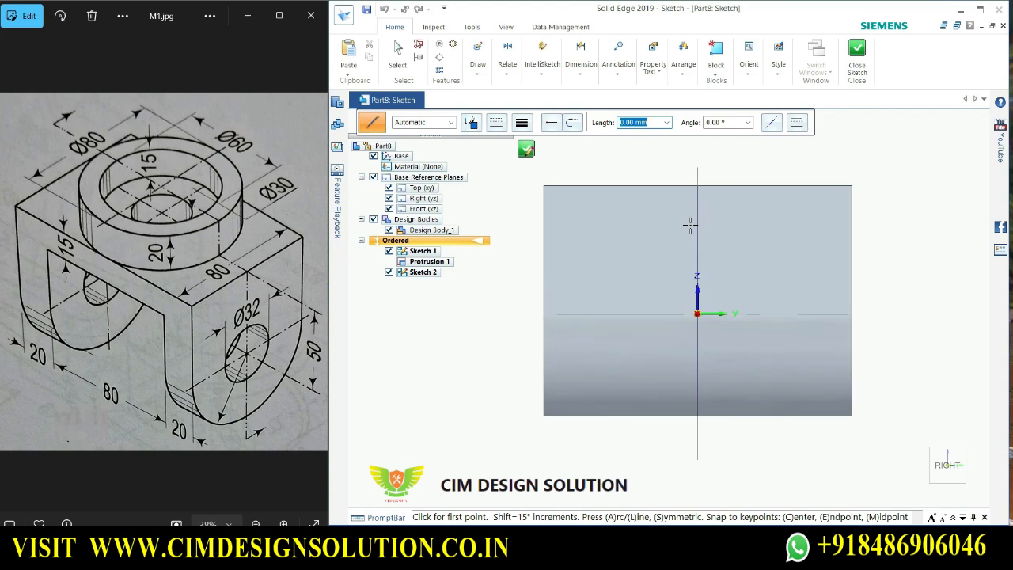
# Sketch a rectangle by 2 points over the middle of the body, from below its top edge to past its bottom edge.
pyautogui.scroll(2, 690, 226)
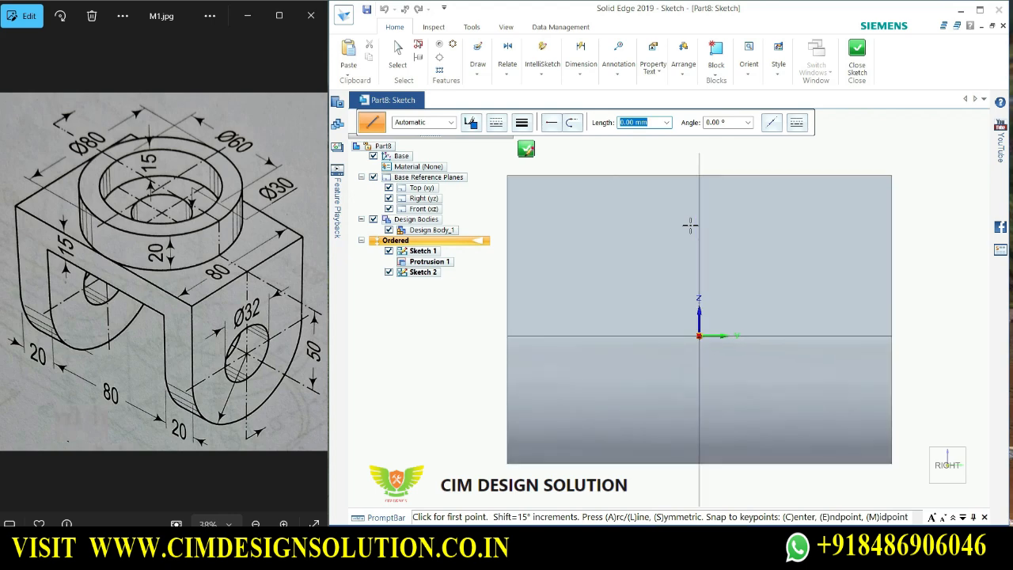
pyautogui.click(472, 68)
pyautogui.click(483, 107)
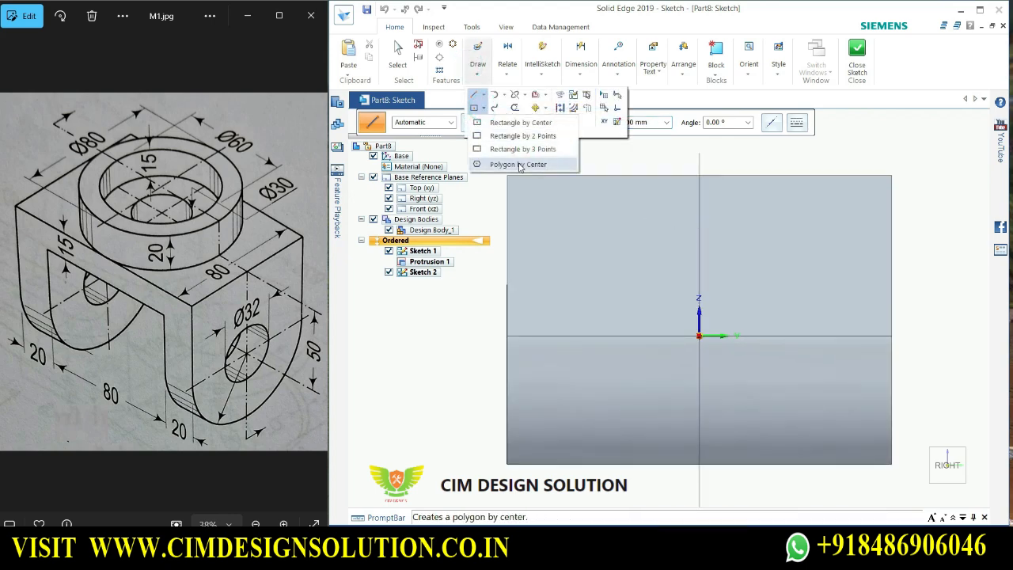
pyautogui.click(527, 135)
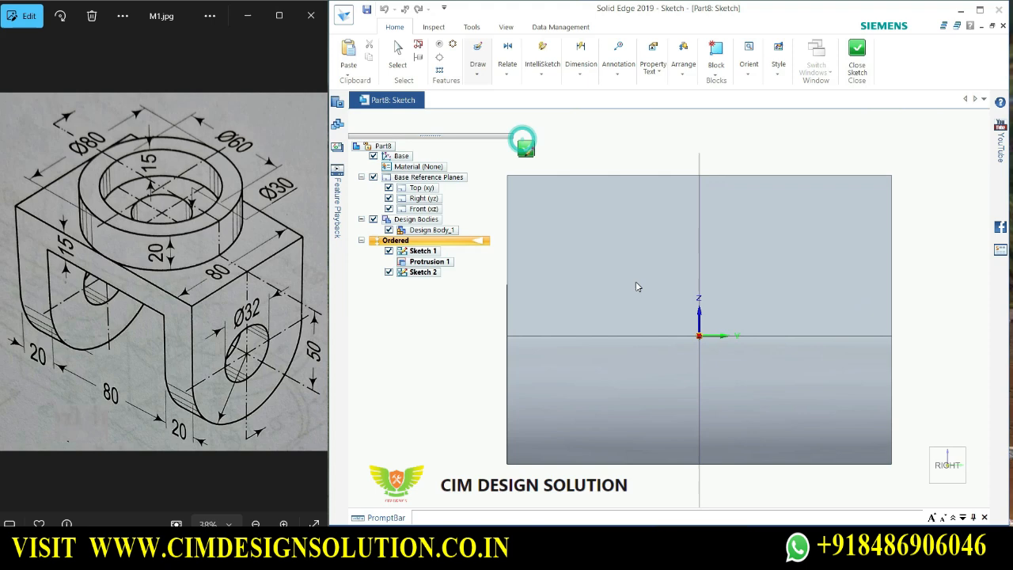
pyautogui.click(571, 228)
pyautogui.scroll(-1, 628, 311)
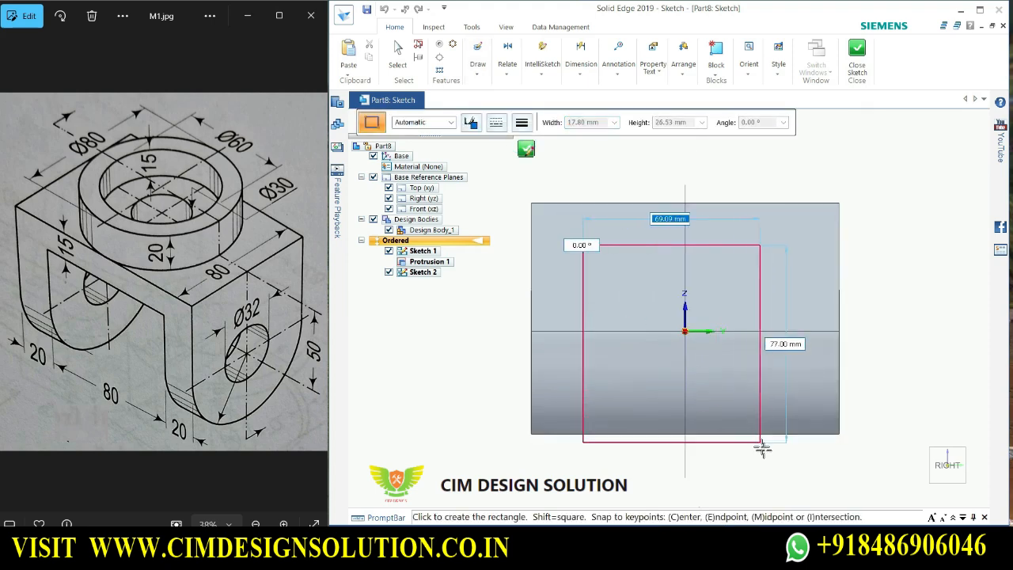
pyautogui.click(795, 475)
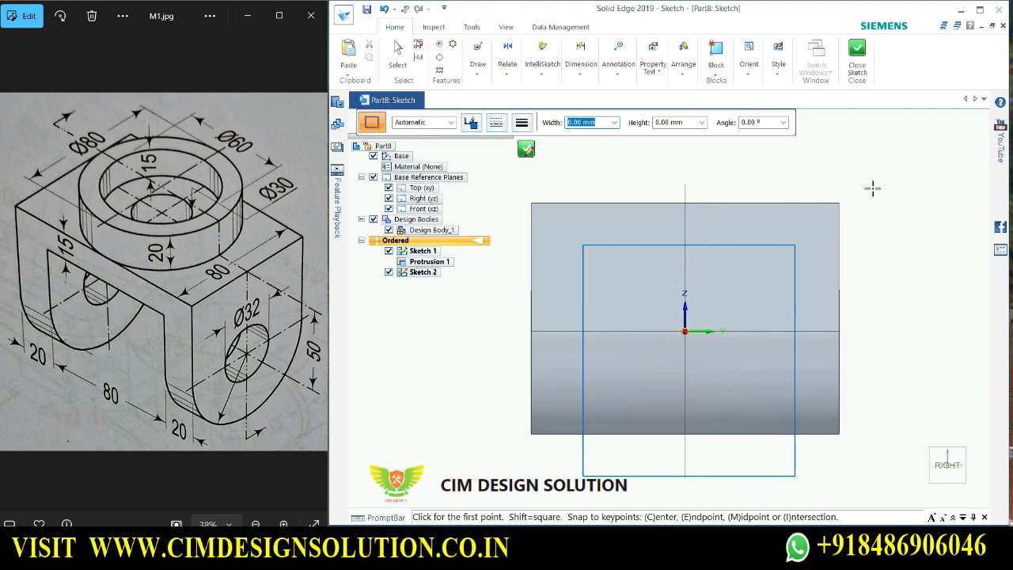
# Dimension the rectangle's top edge 15 mm below the body's top edge with Smart Dimension.
pyautogui.click(581, 66)
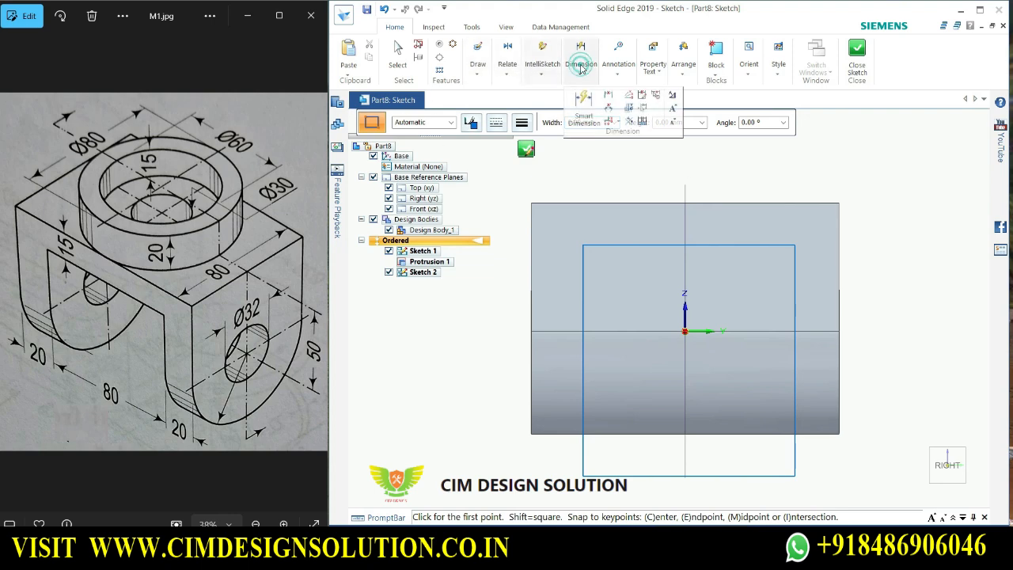
pyautogui.click(588, 114)
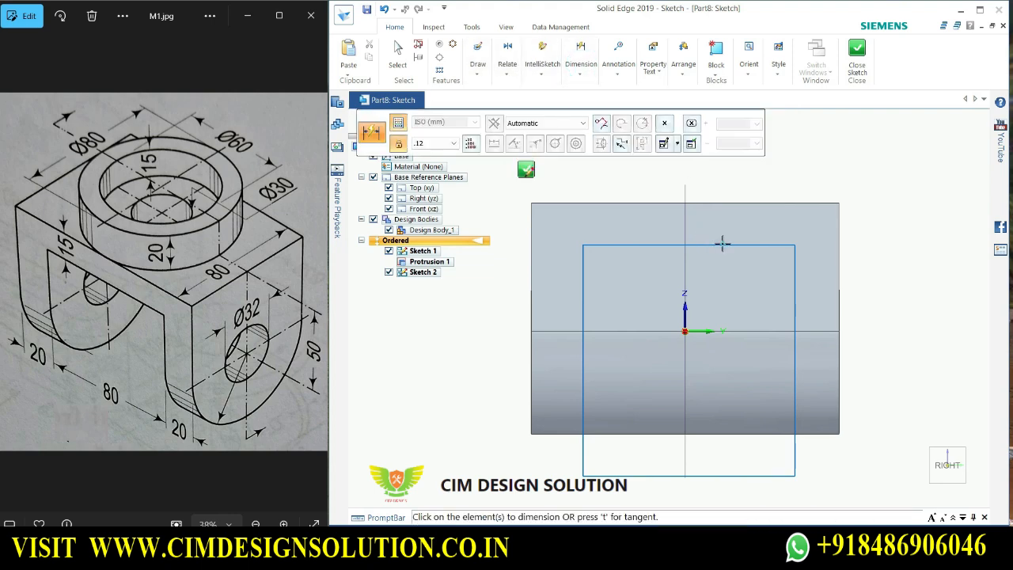
pyautogui.click(734, 203)
pyautogui.click(733, 203)
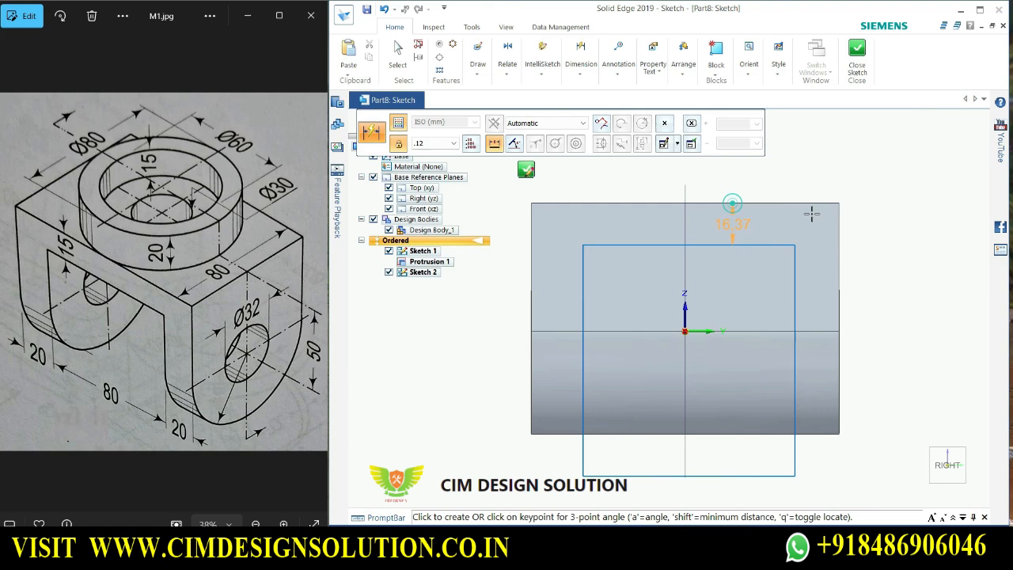
pyautogui.click(860, 180)
pyautogui.press('Return')
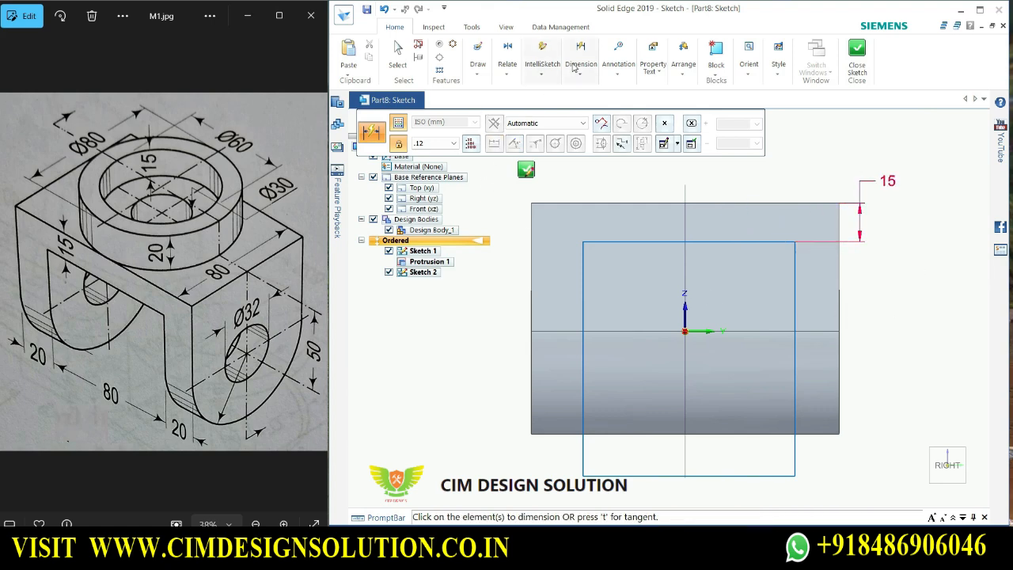
pyautogui.press('Escape')
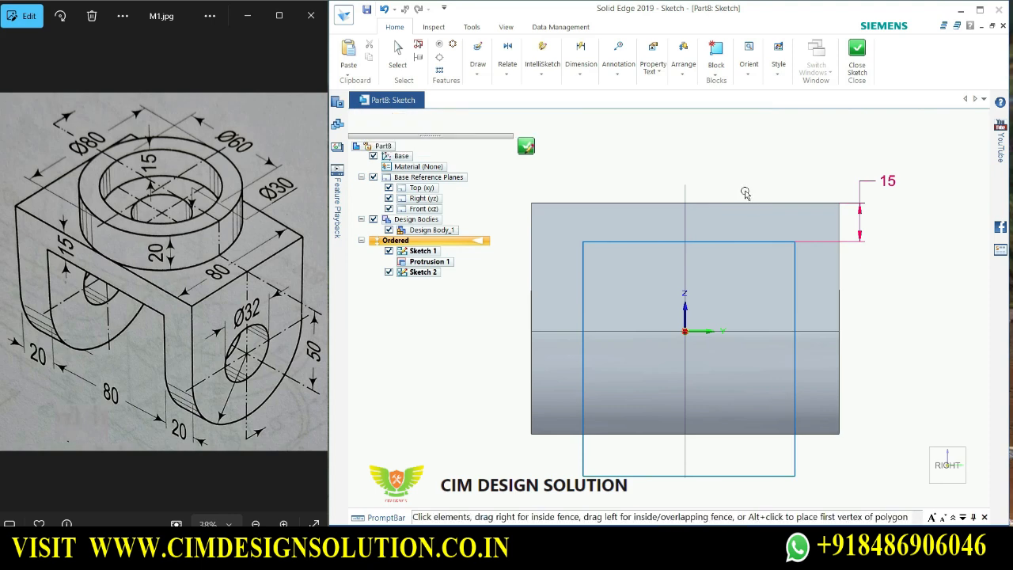
pyautogui.click(587, 75)
pyautogui.click(582, 109)
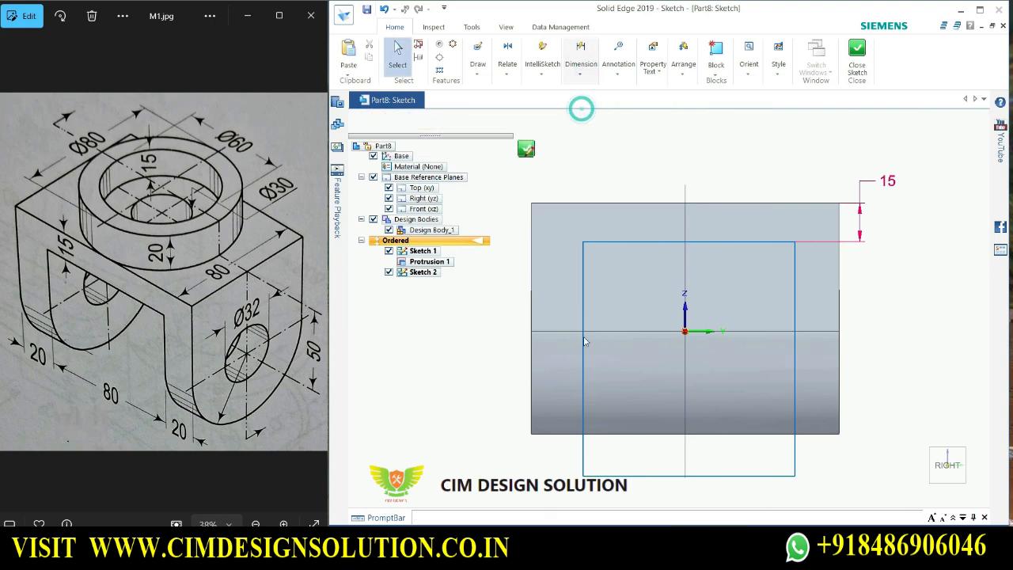
pyautogui.click(583, 283)
pyautogui.click(531, 372)
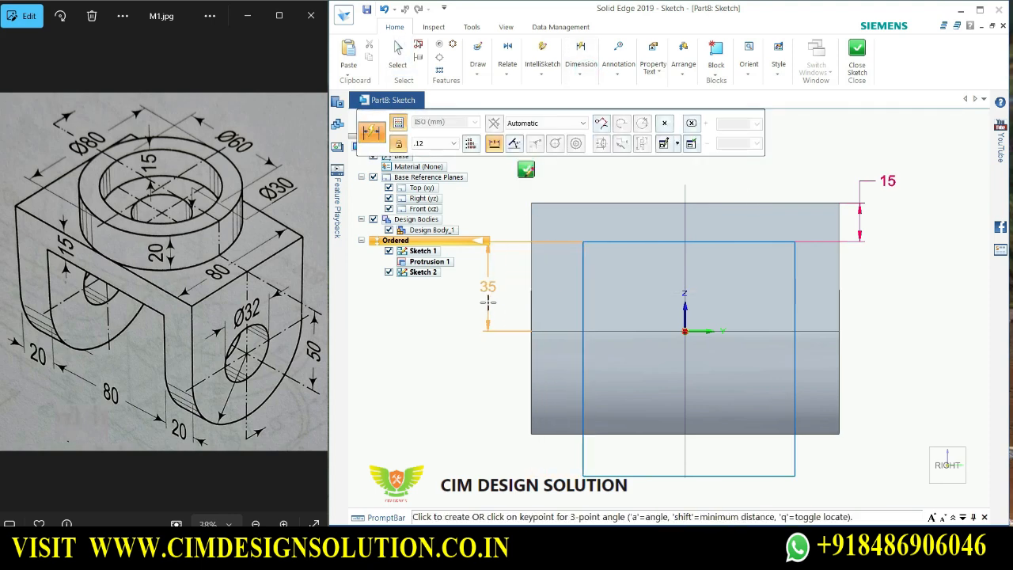
pyautogui.press('a')
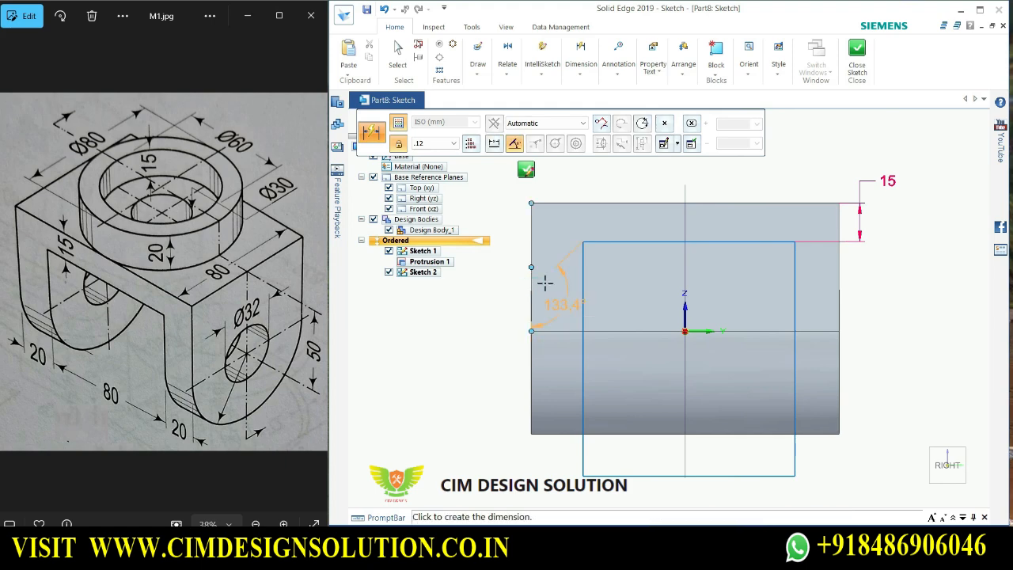
pyautogui.press('Escape')
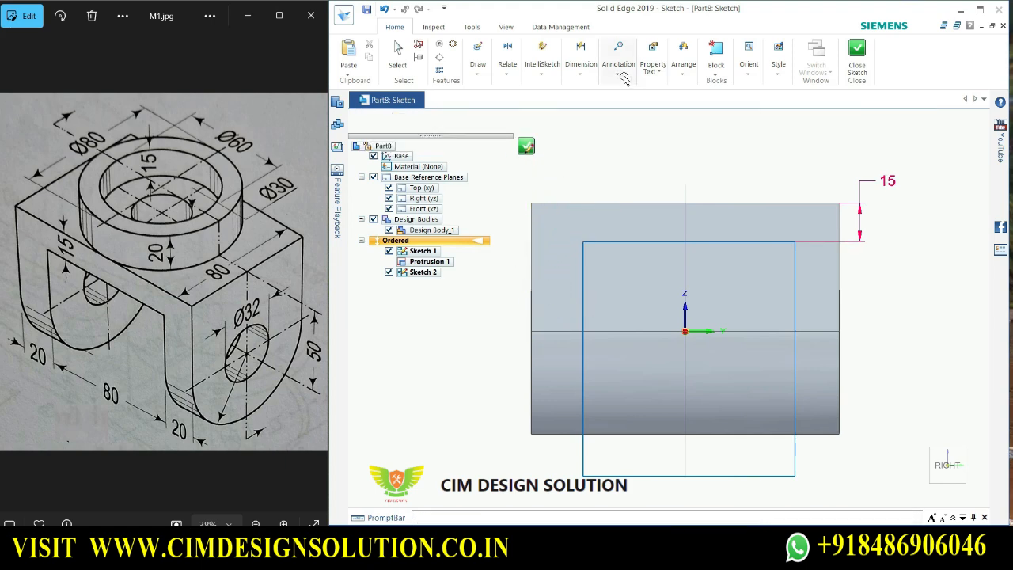
# Dimension the rectangle's left side 20 mm from the body's left edge with Smart Dimension.
pyautogui.click(585, 70)
pyautogui.click(583, 99)
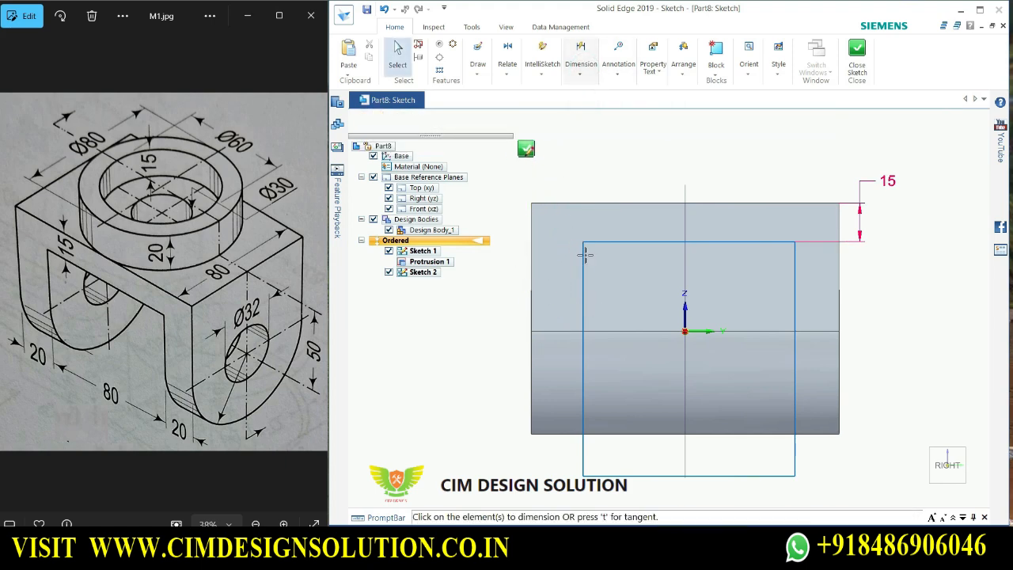
pyautogui.click(585, 254)
pyautogui.click(531, 309)
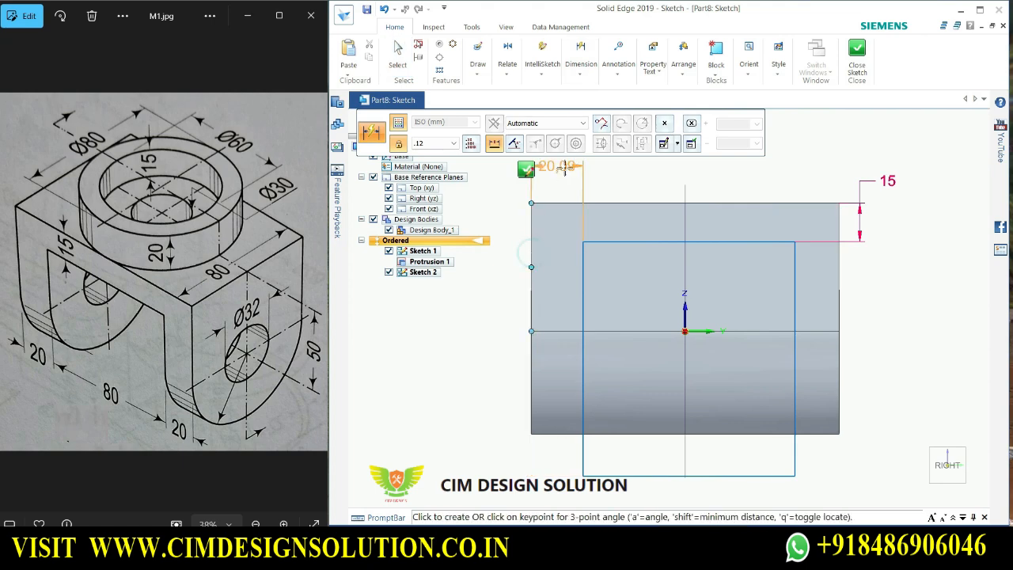
pyautogui.click(566, 181)
pyautogui.write('2')
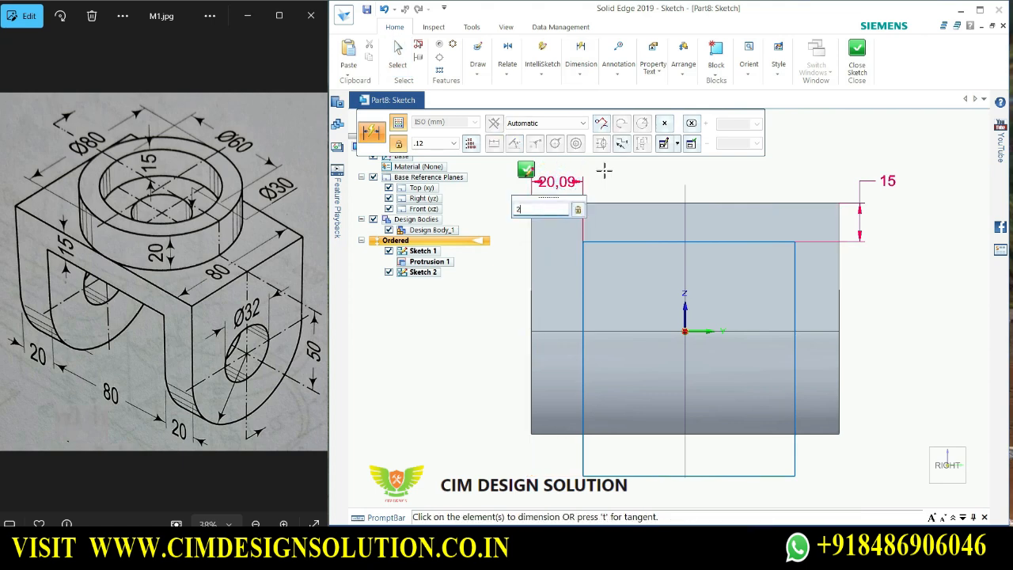
pyautogui.write('0')
pyautogui.press('Return')
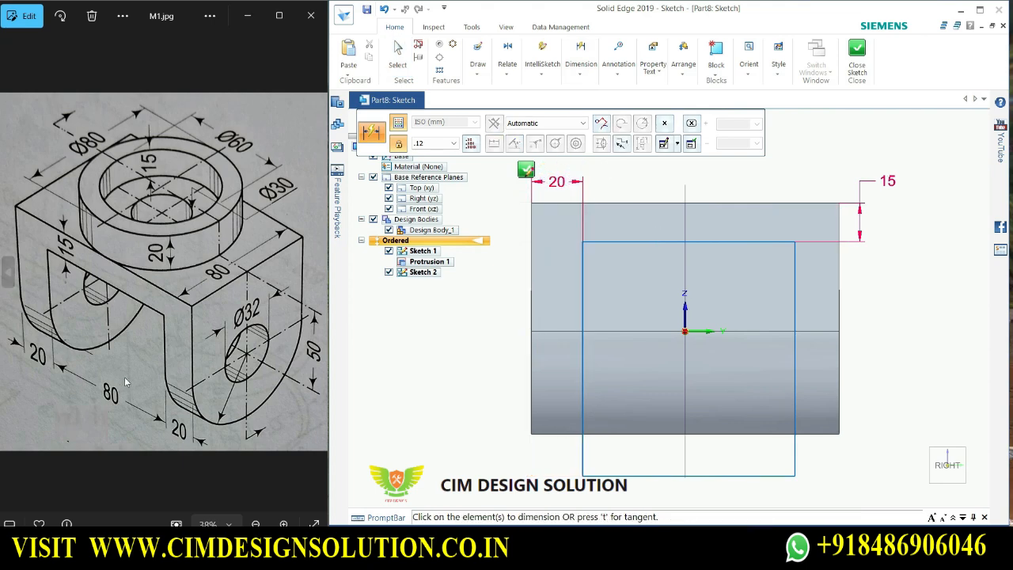
pyautogui.press('Escape')
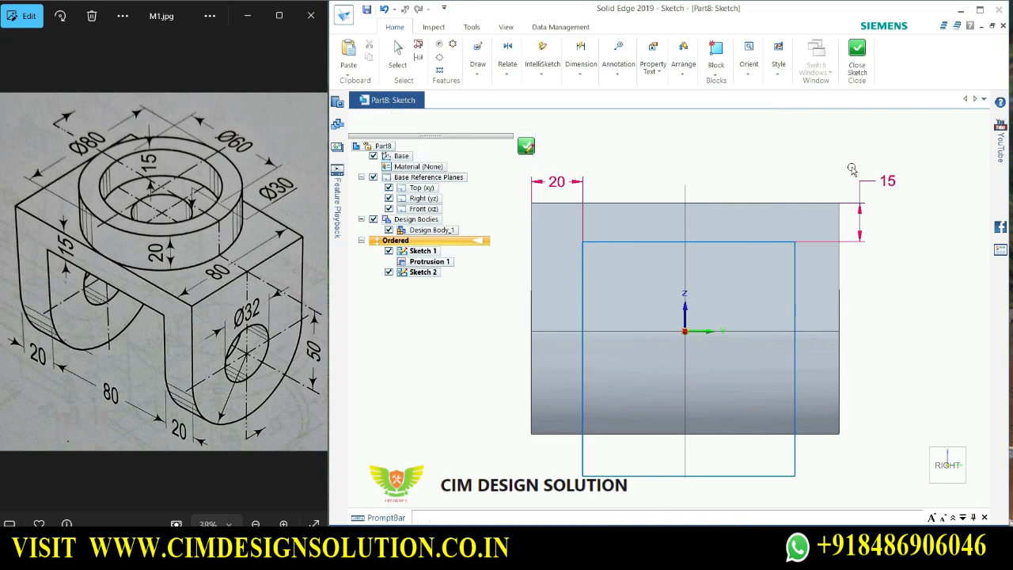
# Dimension the rectangle's right side 20 mm from the body's right edge with Smart Dimension.
pyautogui.click(580, 67)
pyautogui.click(581, 96)
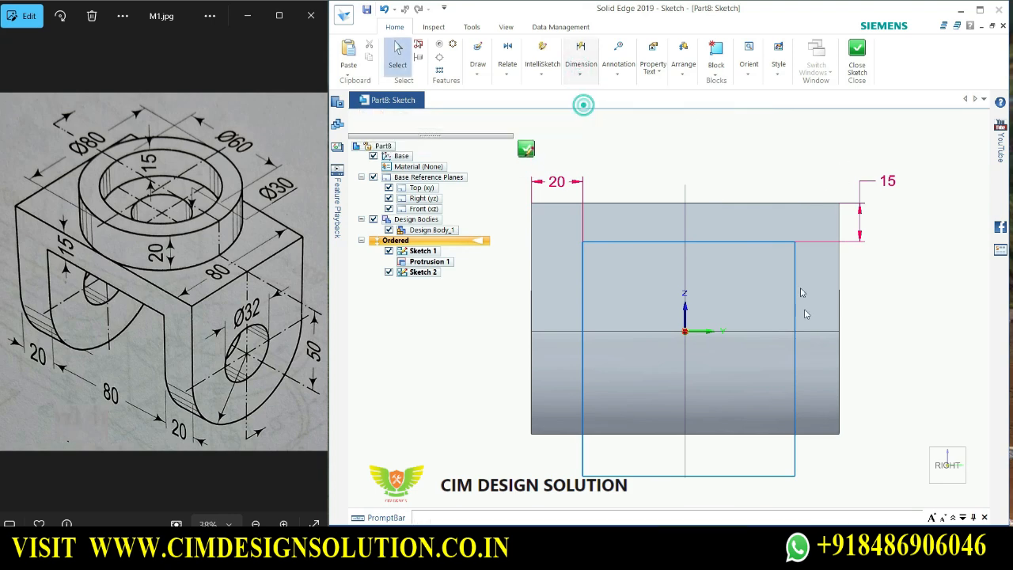
pyautogui.click(794, 273)
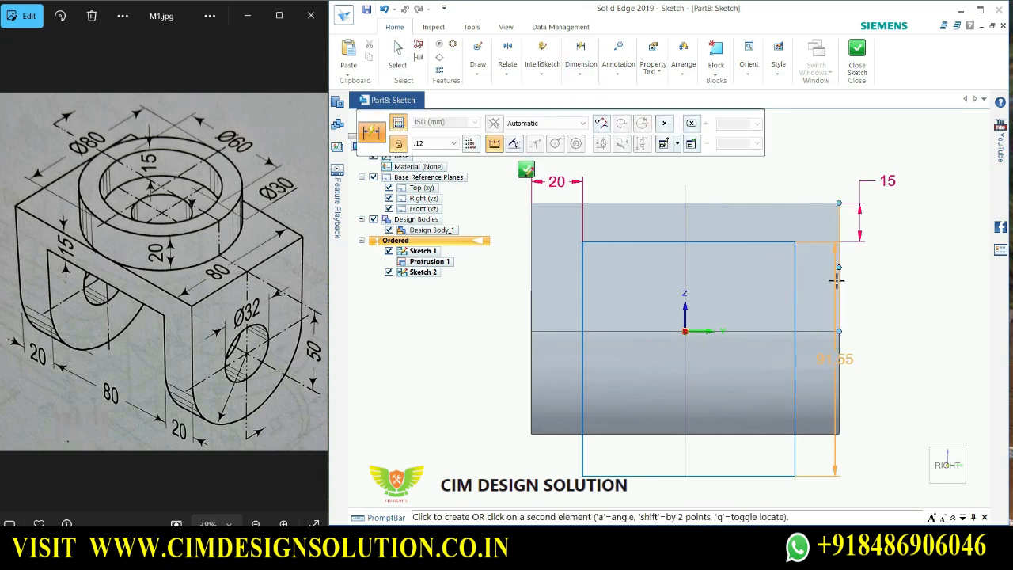
pyautogui.click(839, 317)
pyautogui.click(831, 159)
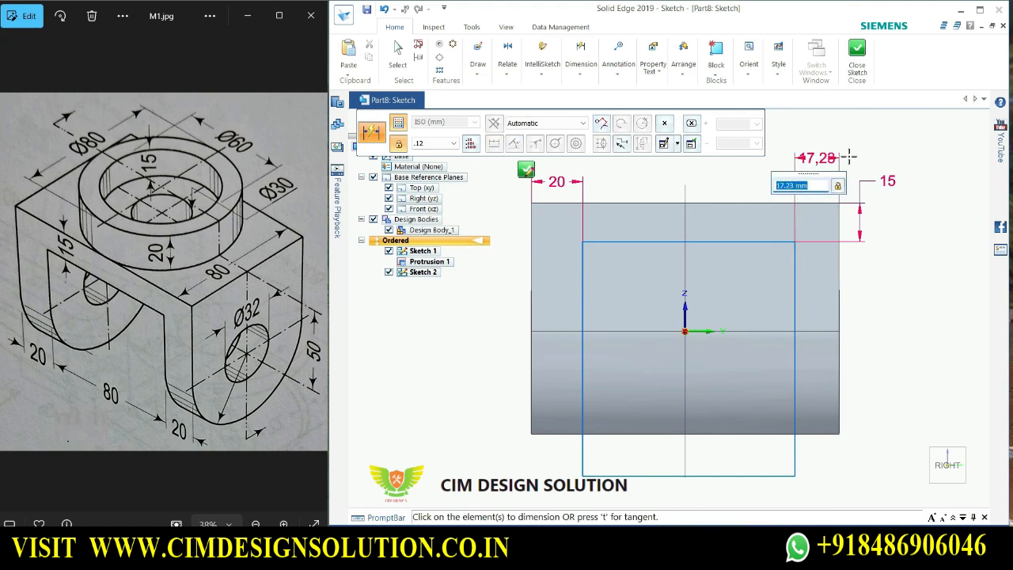
pyautogui.write('20')
pyautogui.press('Return')
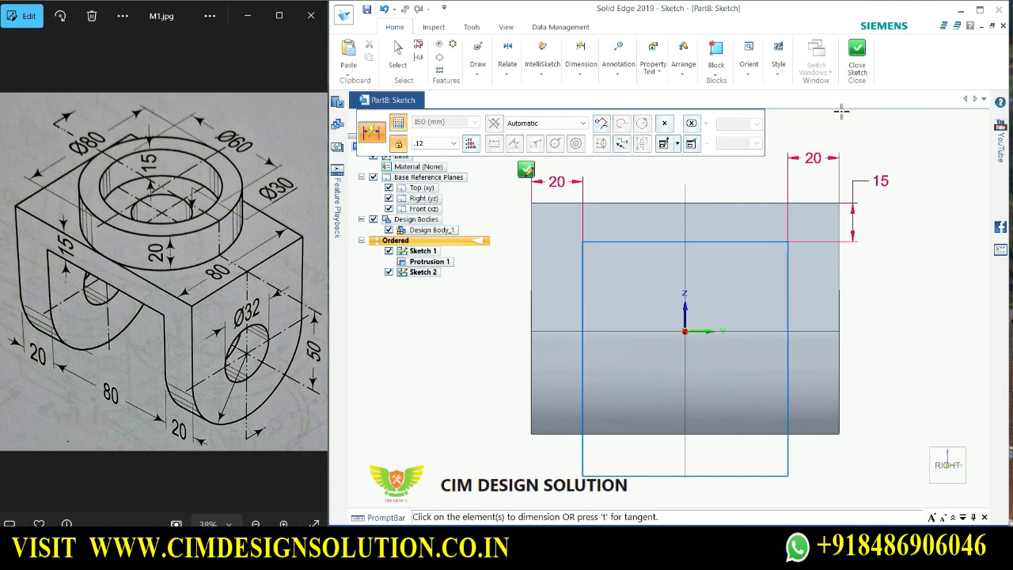
# Close and finish the rectangle sketch, and exit the Sketch command.
pyautogui.click(857, 53)
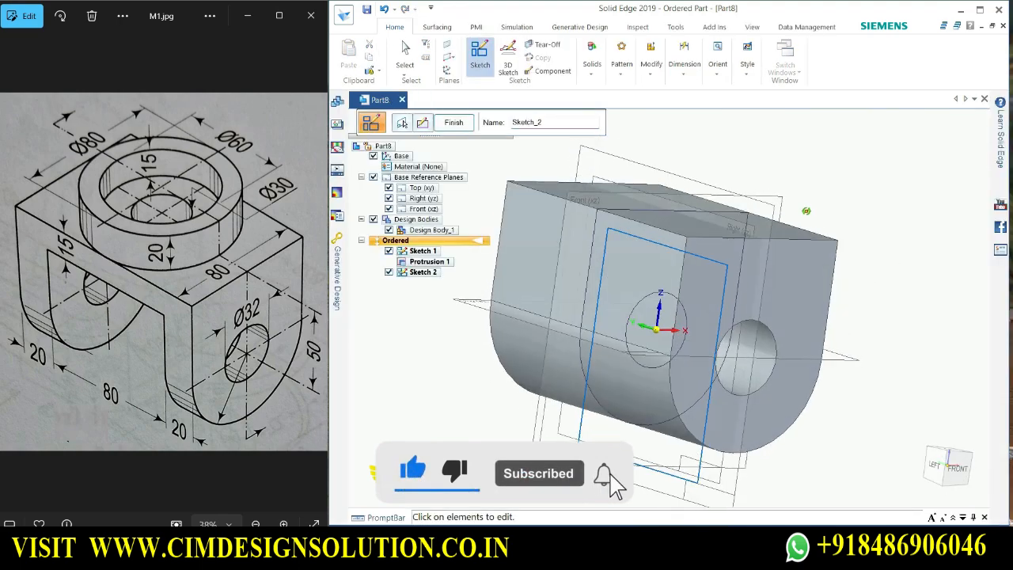
pyautogui.click(455, 122)
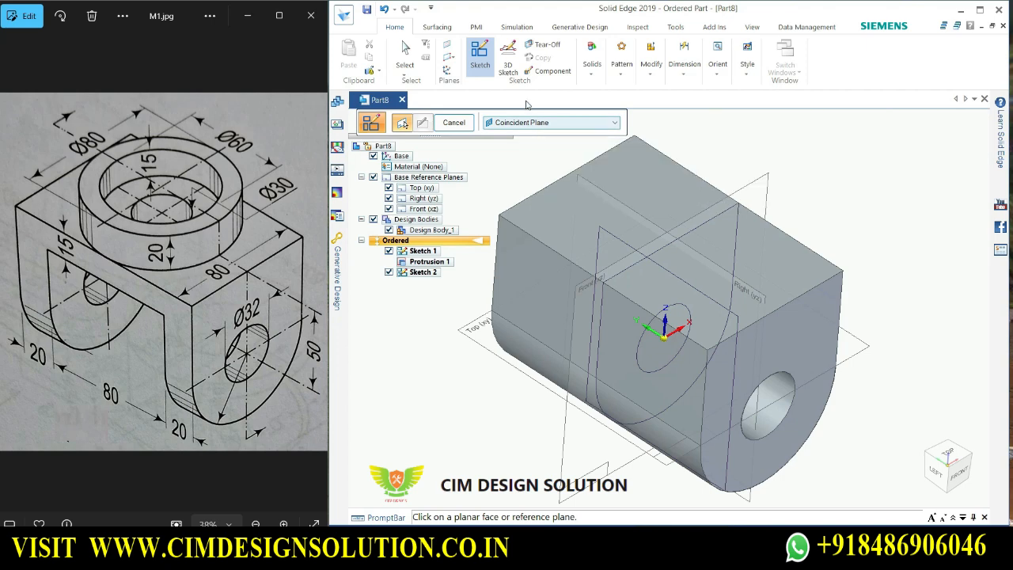
pyautogui.click(592, 62)
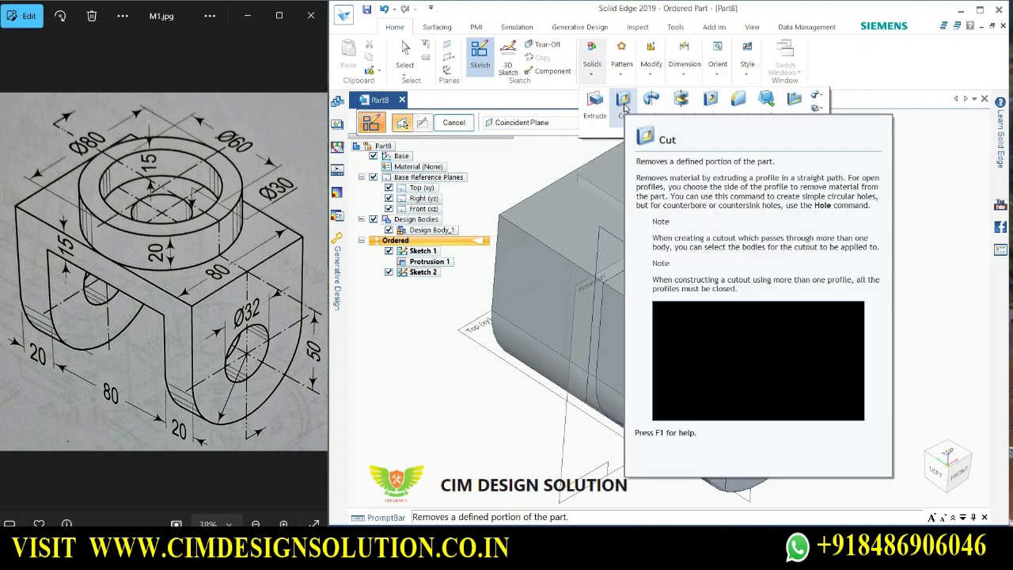
pyautogui.click(454, 122)
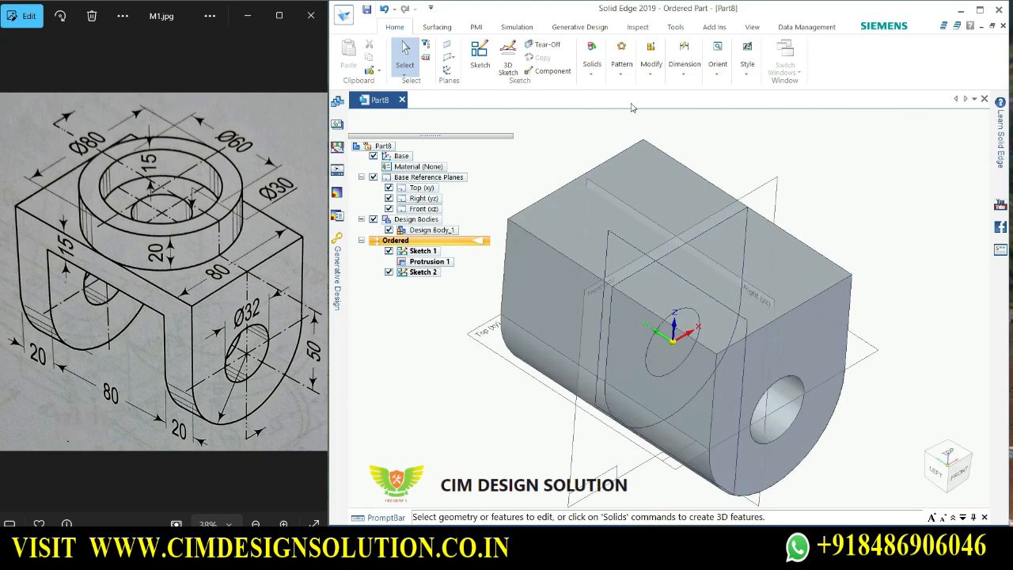
# Cut the central gap from the rectangle sketch with a symmetric 140 mm extent, finish the feature and exit the Cut command.
pyautogui.click(593, 71)
pyautogui.click(623, 103)
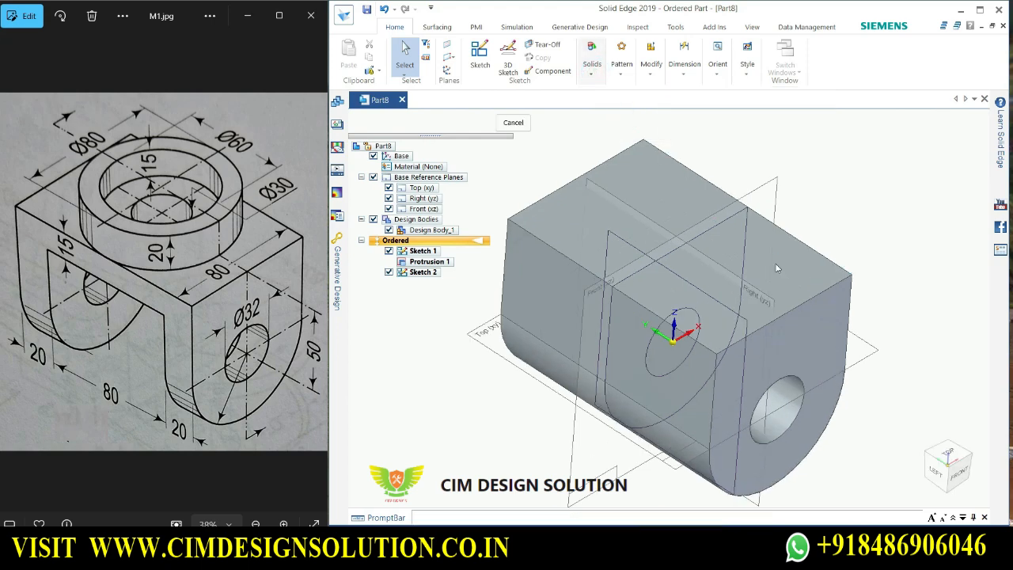
pyautogui.click(718, 304)
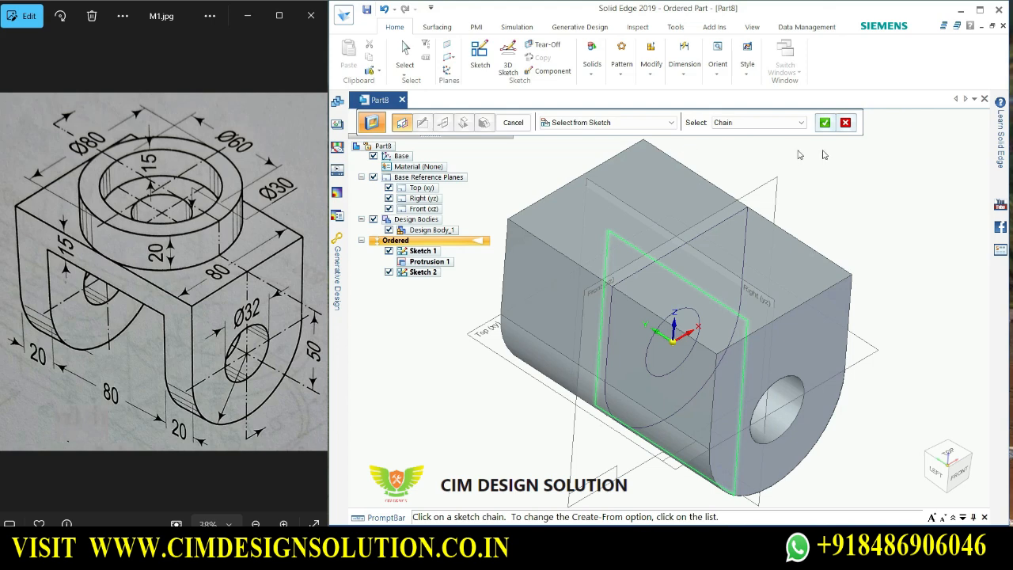
pyautogui.click(826, 123)
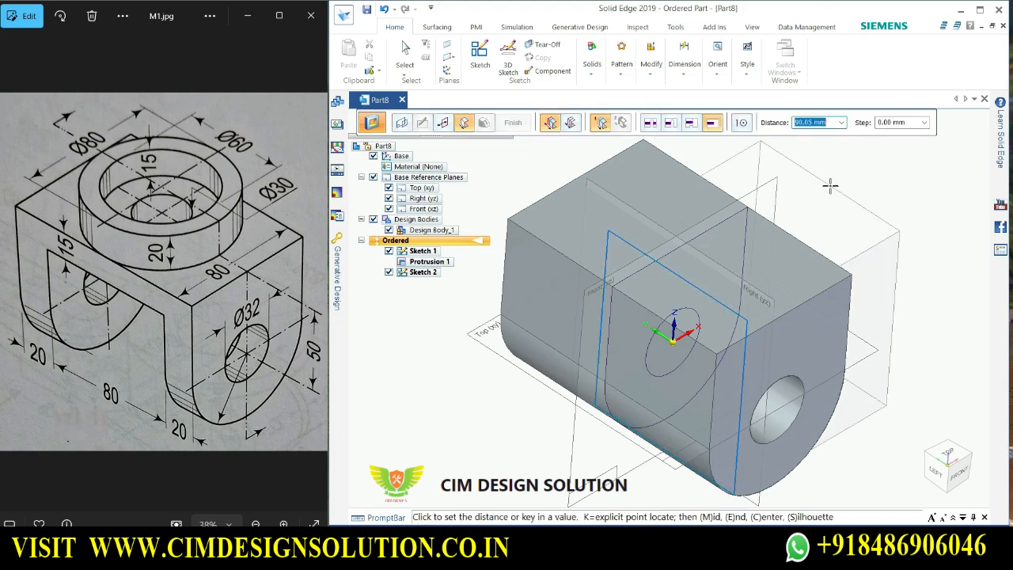
pyautogui.click(602, 124)
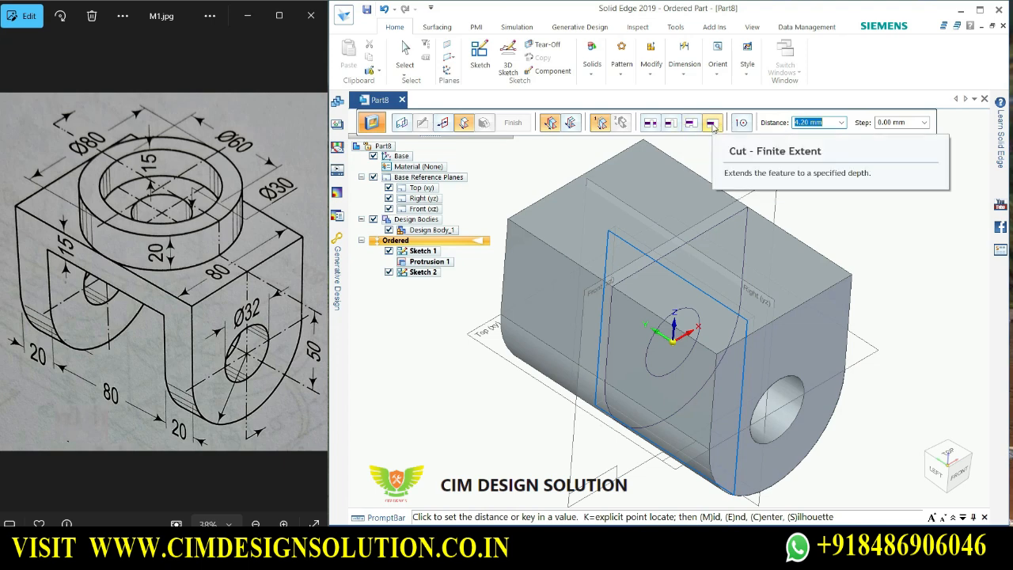
pyautogui.click(572, 122)
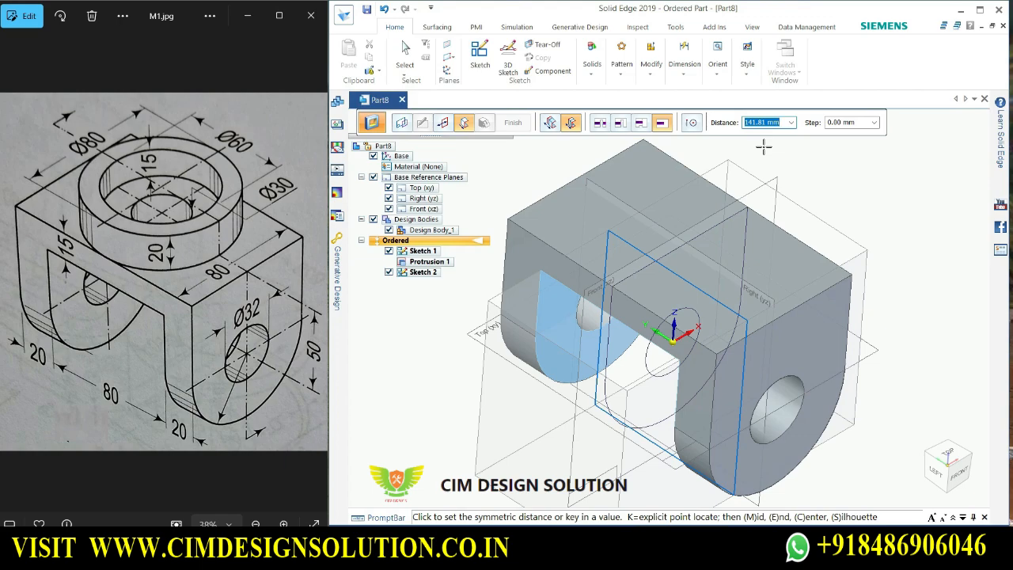
pyautogui.moveTo(832, 233)
pyautogui.mouseDown(button='middle')
pyautogui.moveTo(854, 238)
pyautogui.moveTo(815, 231)
pyautogui.mouseUp(button='middle')
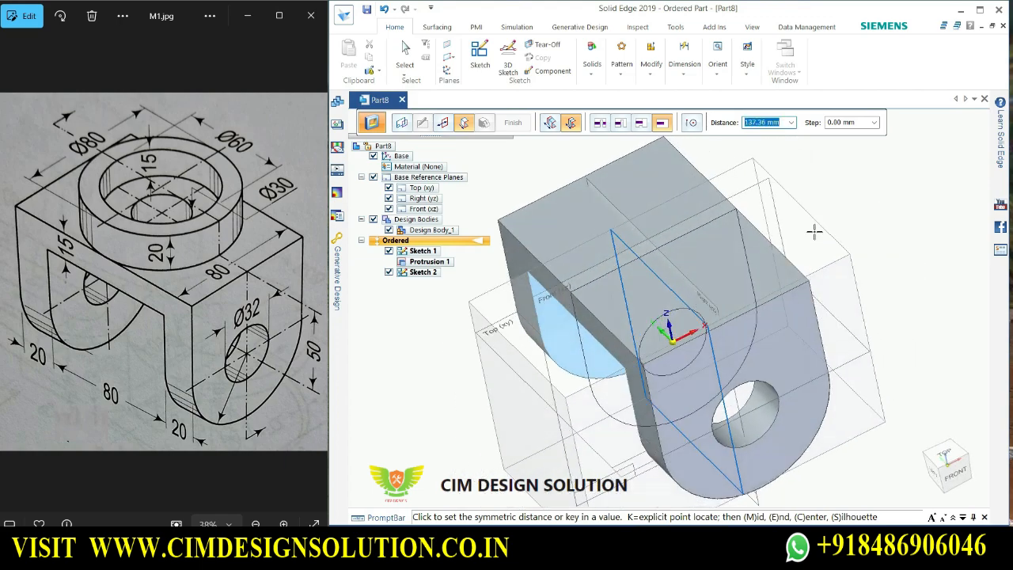
pyautogui.write('140')
pyautogui.press('Return')
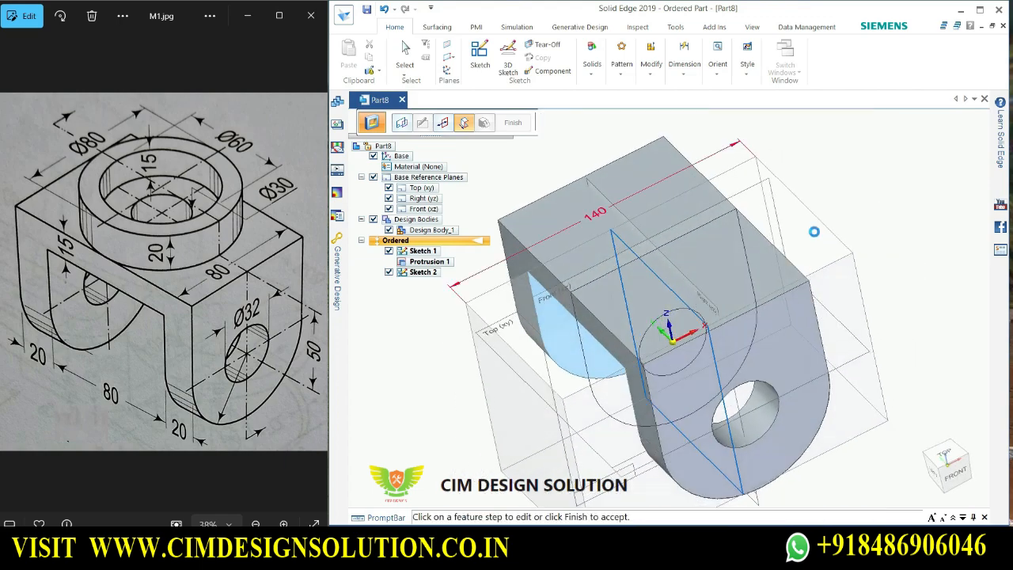
pyautogui.press('Return')
pyautogui.click(513, 123)
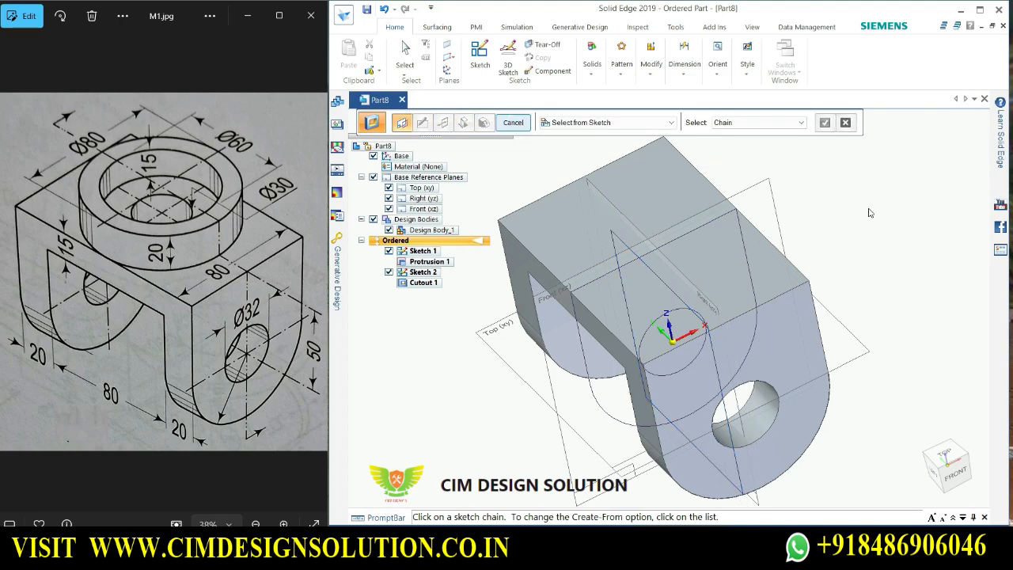
pyautogui.moveTo(866, 230)
pyautogui.mouseDown(button='middle')
pyautogui.moveTo(882, 210)
pyautogui.moveTo(871, 208)
pyautogui.mouseUp(button='middle')
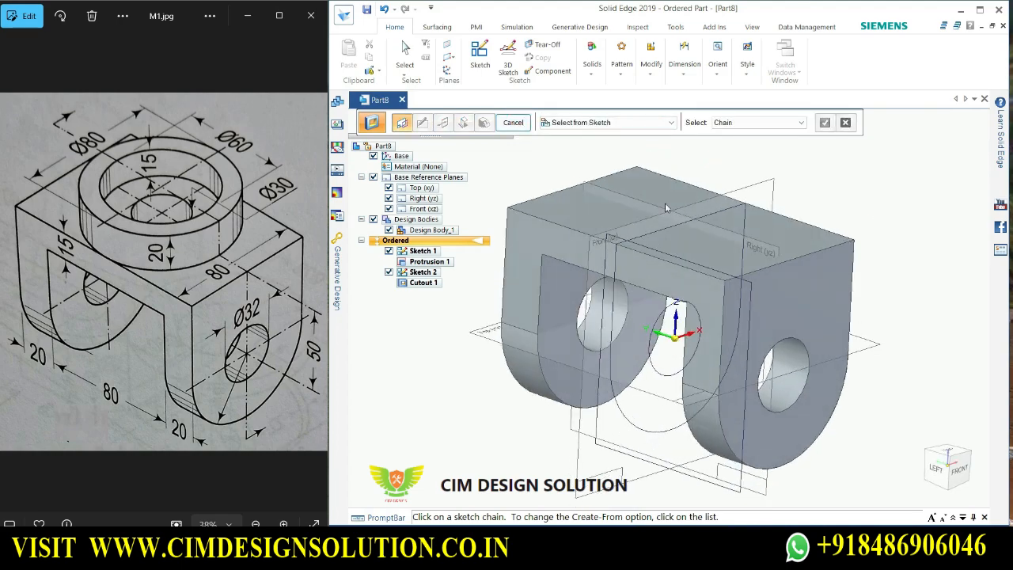
pyautogui.click(513, 123)
# Start a new sketch on the bracket's flat top face, using a coincident plane.
pyautogui.scroll(-3, 760, 333)
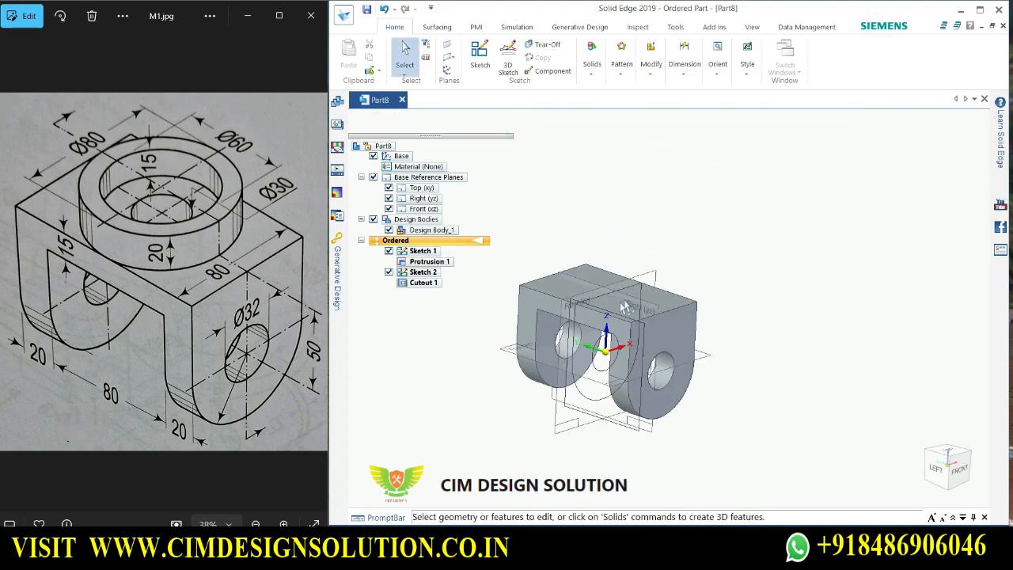
pyautogui.scroll(3, 775, 317)
pyautogui.moveTo(663, 369); pyautogui.dragTo(696, 431, button='middle')
pyautogui.hotkey('ctrl', 'i')
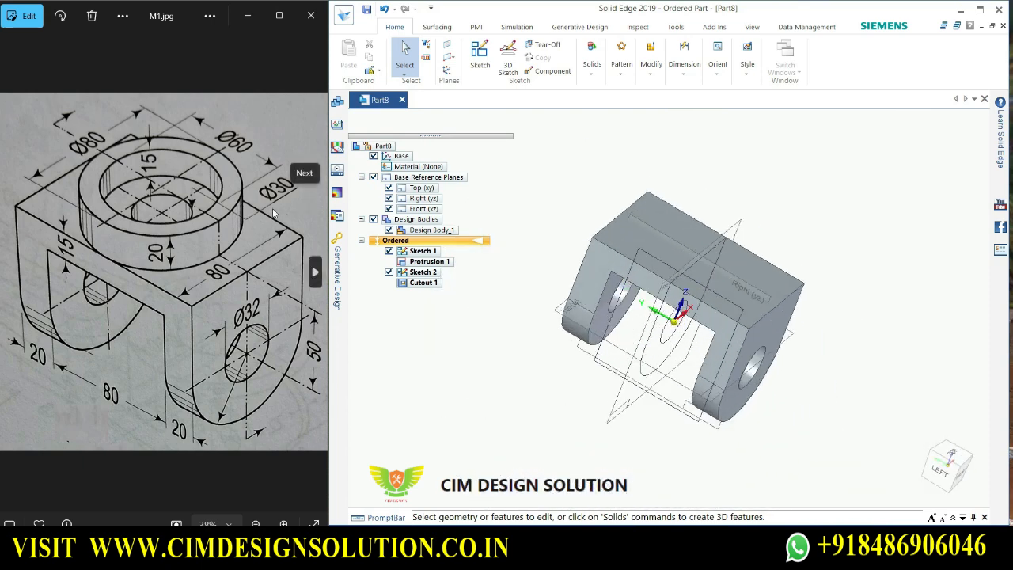
pyautogui.scroll(3, 755, 264)
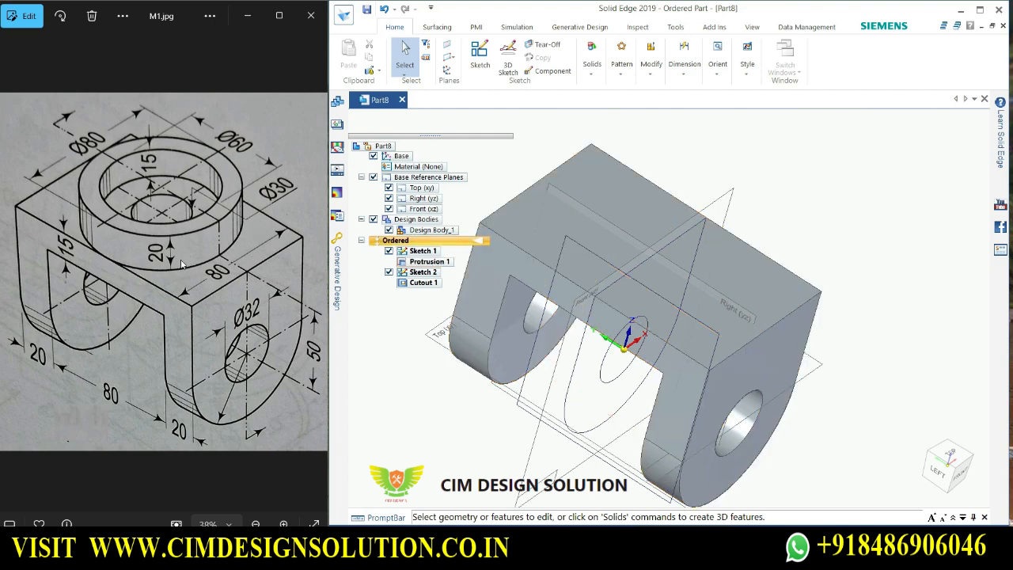
pyautogui.scroll(-3, 845, 271)
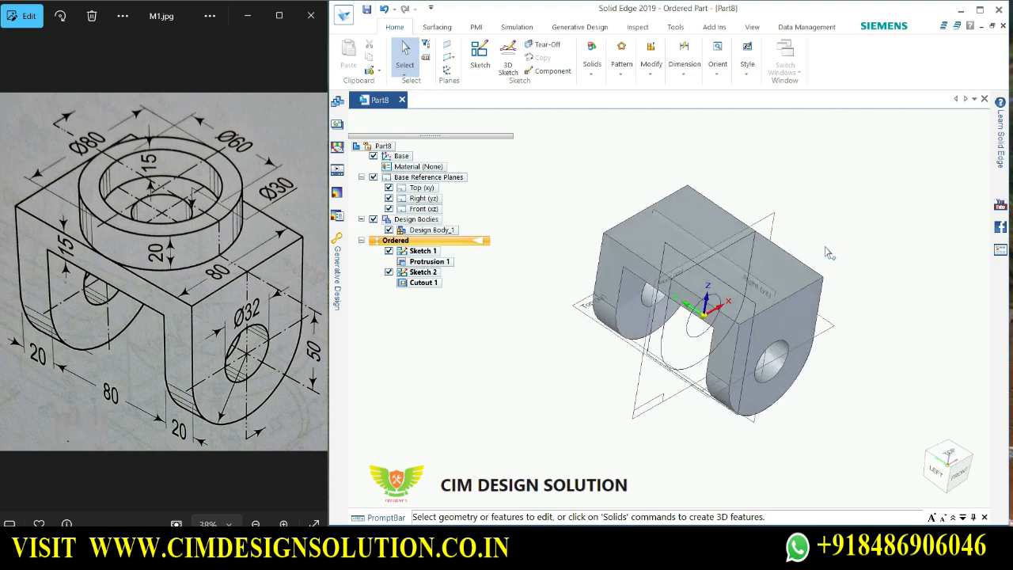
pyautogui.scroll(3, 830, 254)
pyautogui.click(482, 66)
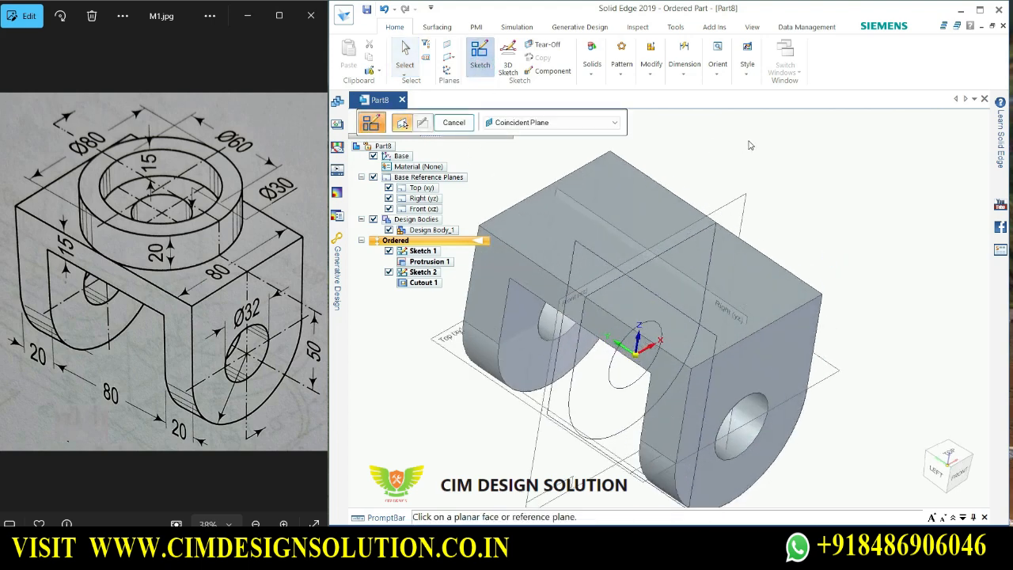
pyautogui.click(771, 280)
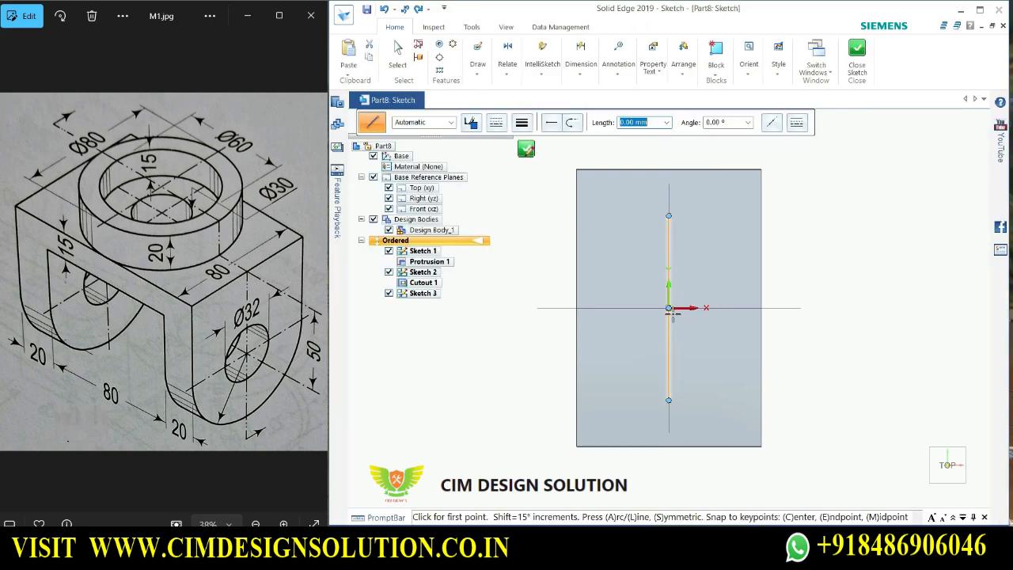
# Draw an 80 mm diameter circle centred on the origin of the top face.
pyautogui.click(477, 74)
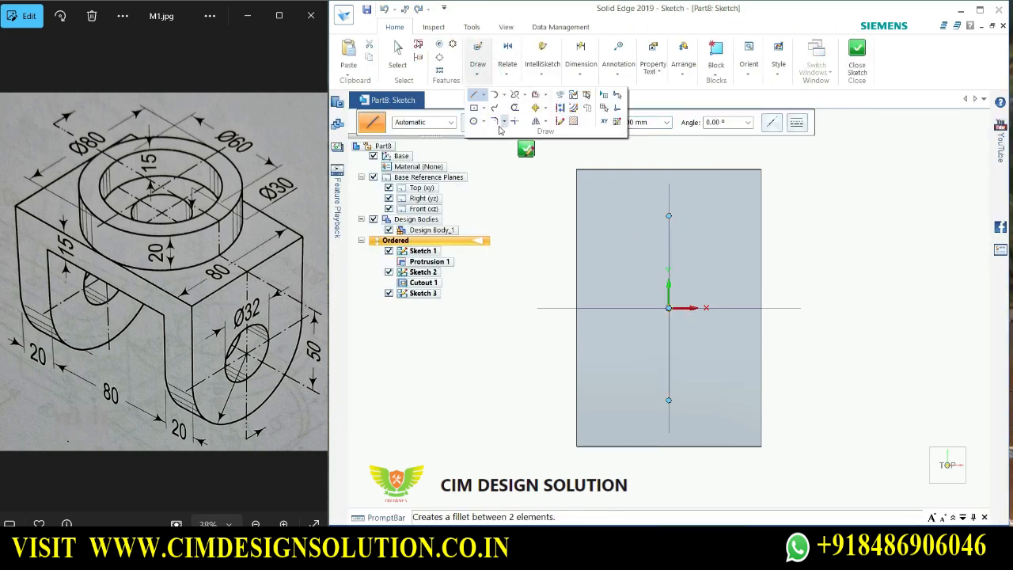
pyautogui.click(473, 121)
pyautogui.scroll(1, 653, 267)
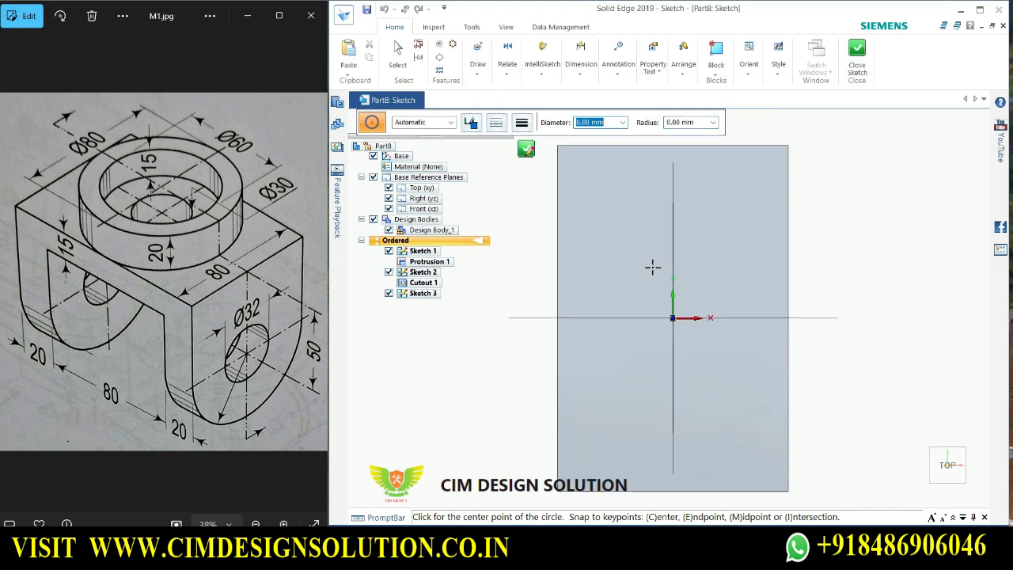
pyautogui.click(672, 317)
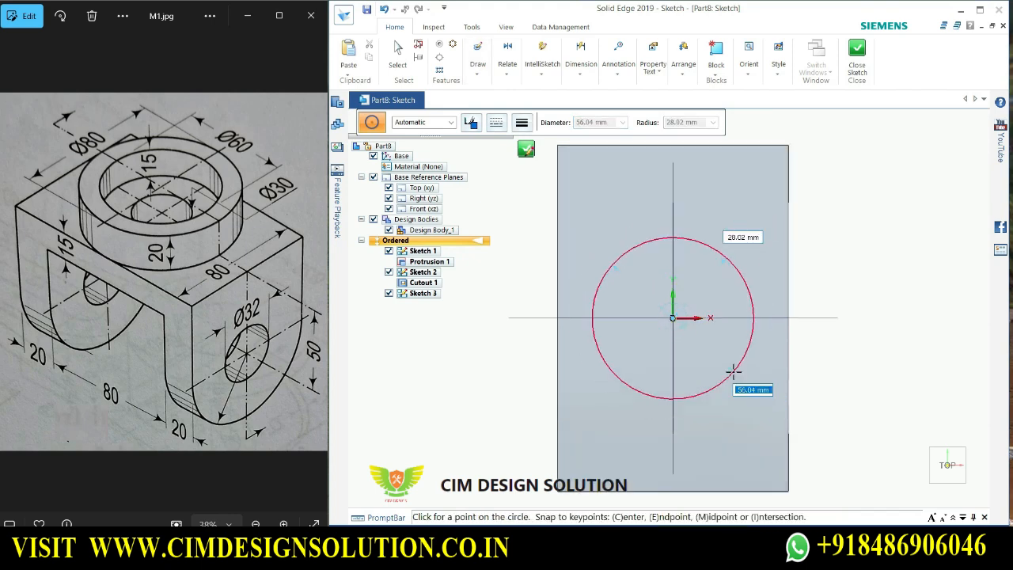
pyautogui.write('80')
pyautogui.press('Return')
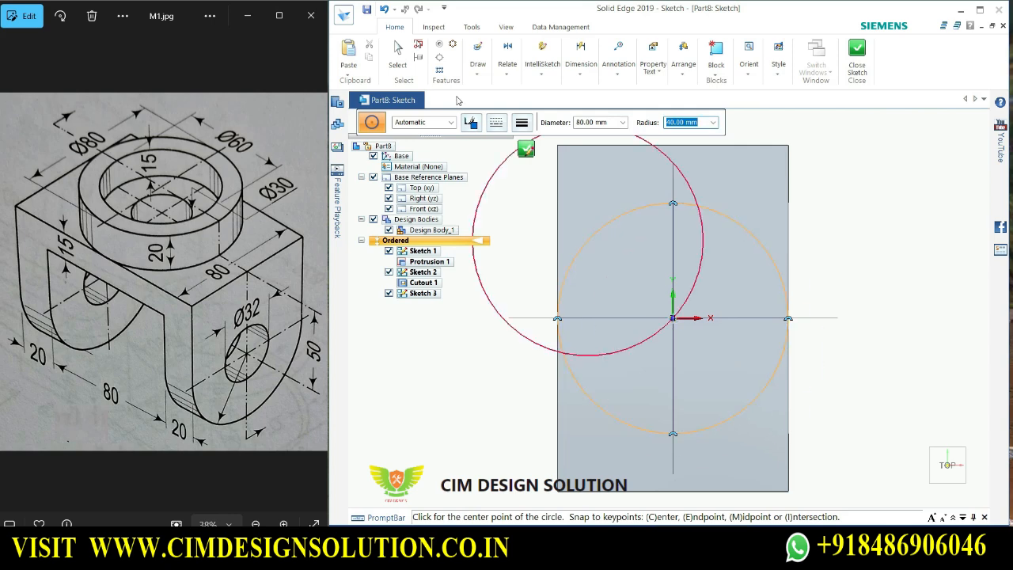
pyautogui.press('Escape')
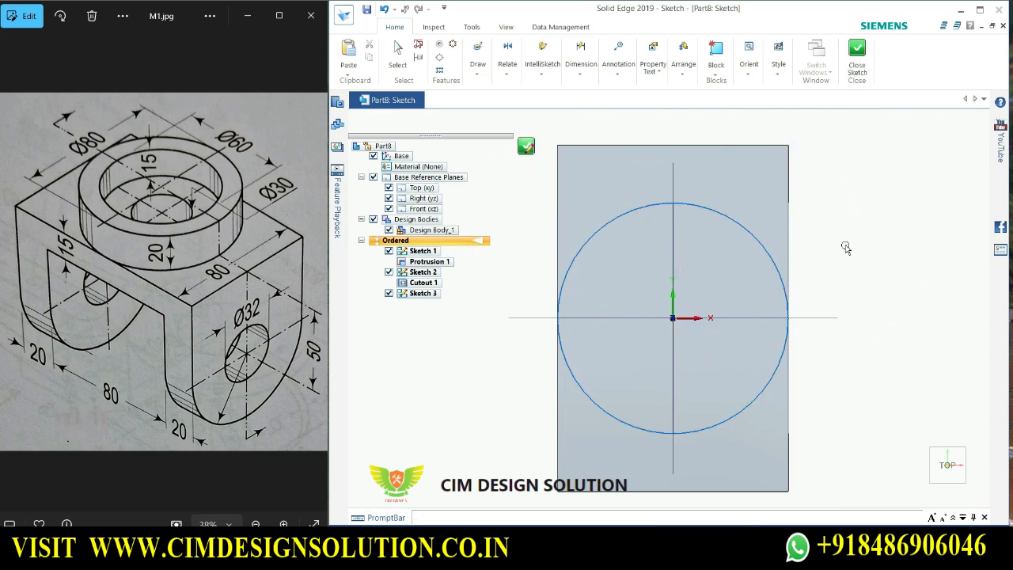
# Dimension the circle's diameter as 80 mm with Smart Dimension.
pyautogui.click(581, 66)
pyautogui.click(588, 109)
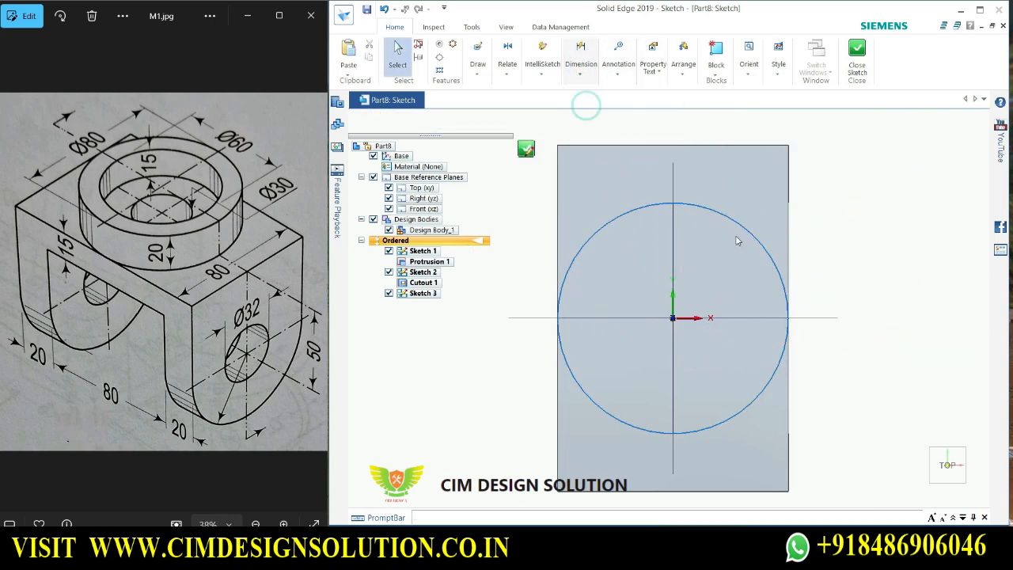
pyautogui.click(742, 222)
pyautogui.click(831, 212)
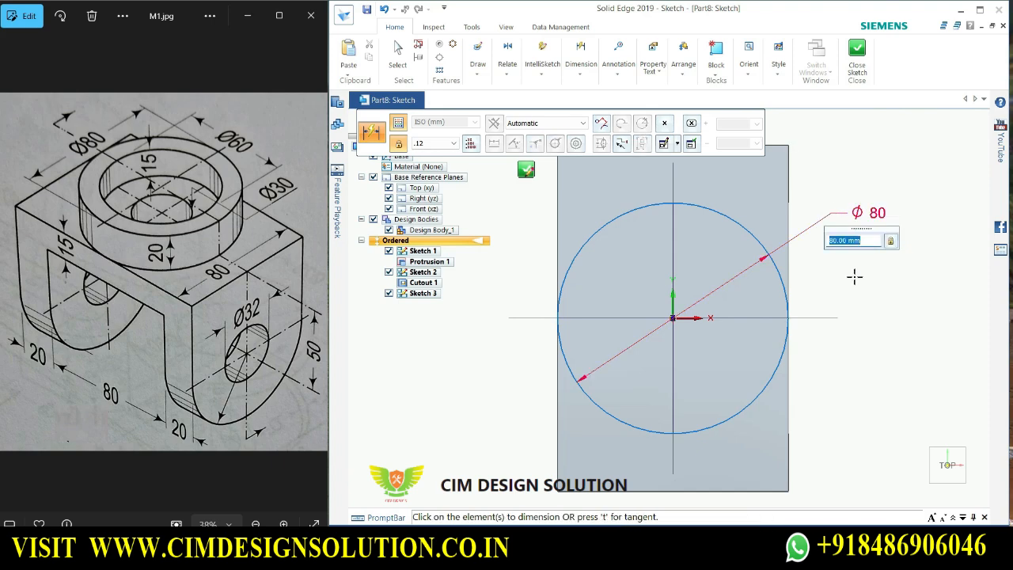
pyautogui.press('Return')
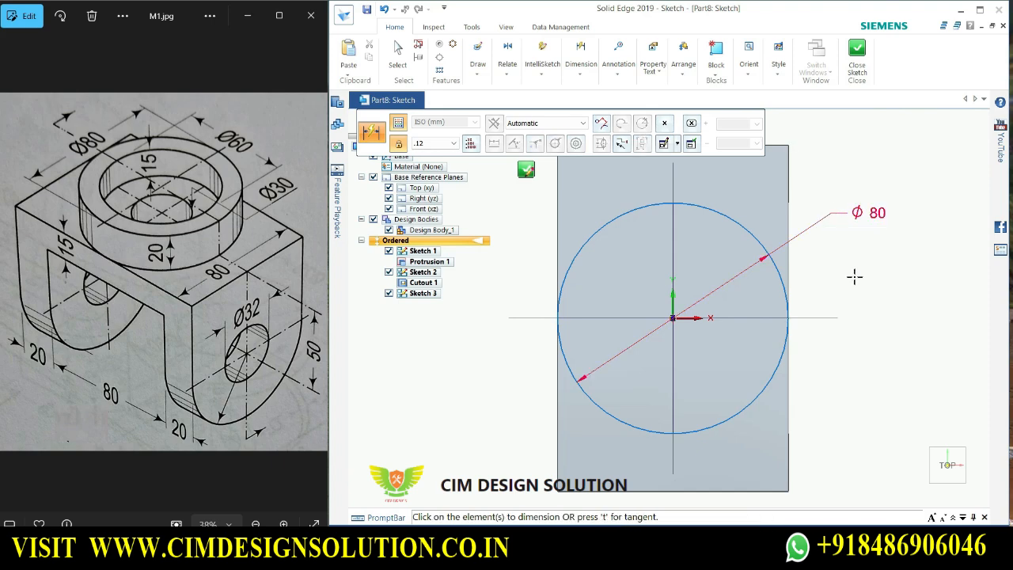
# Close and finish the circle sketch on the top face, and exit the Sketch command.
pyautogui.click(856, 51)
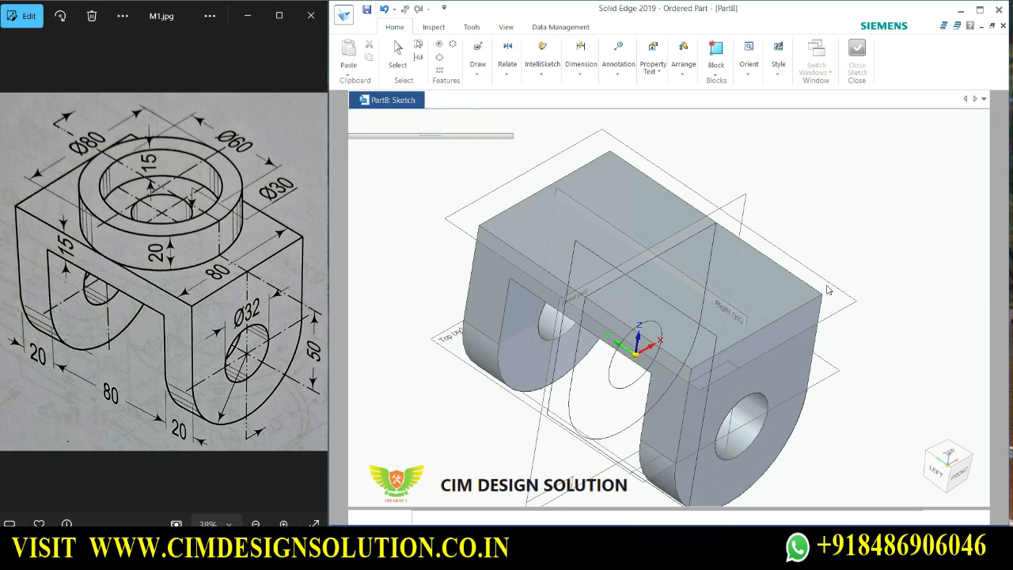
pyautogui.scroll(-2, 827, 290)
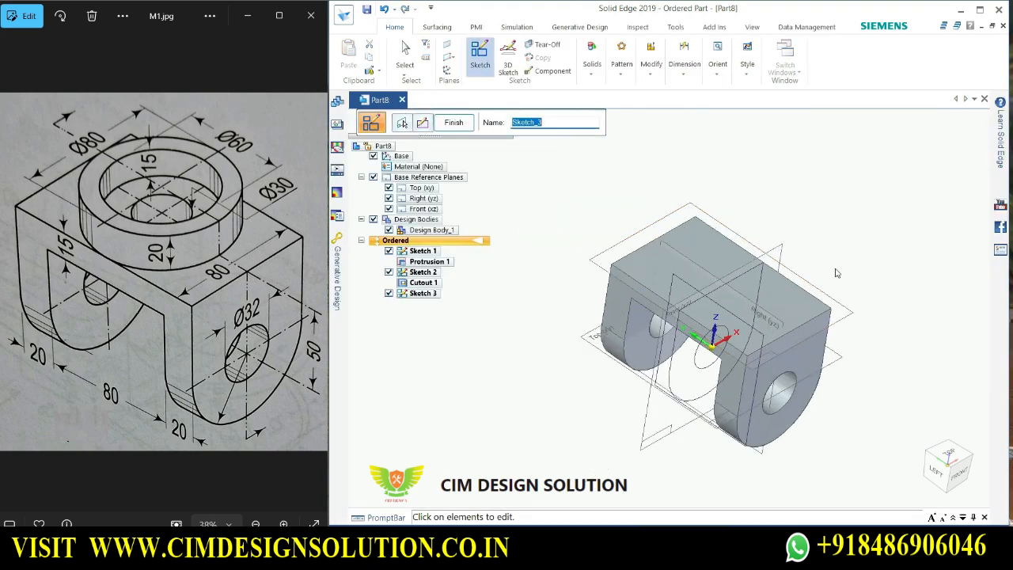
pyautogui.click(467, 128)
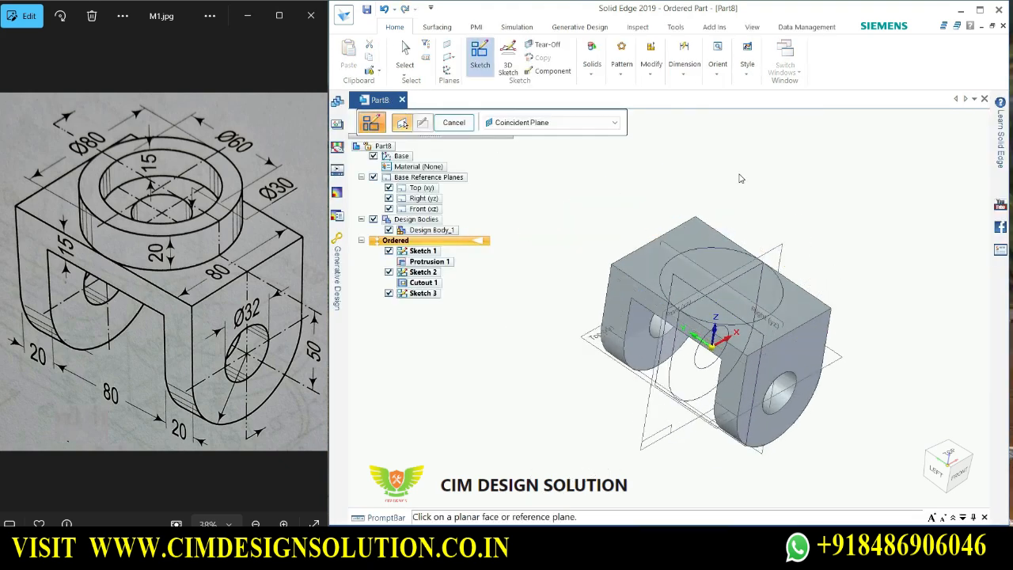
pyautogui.scroll(2, 740, 178)
pyautogui.scroll(-1, 475, 282)
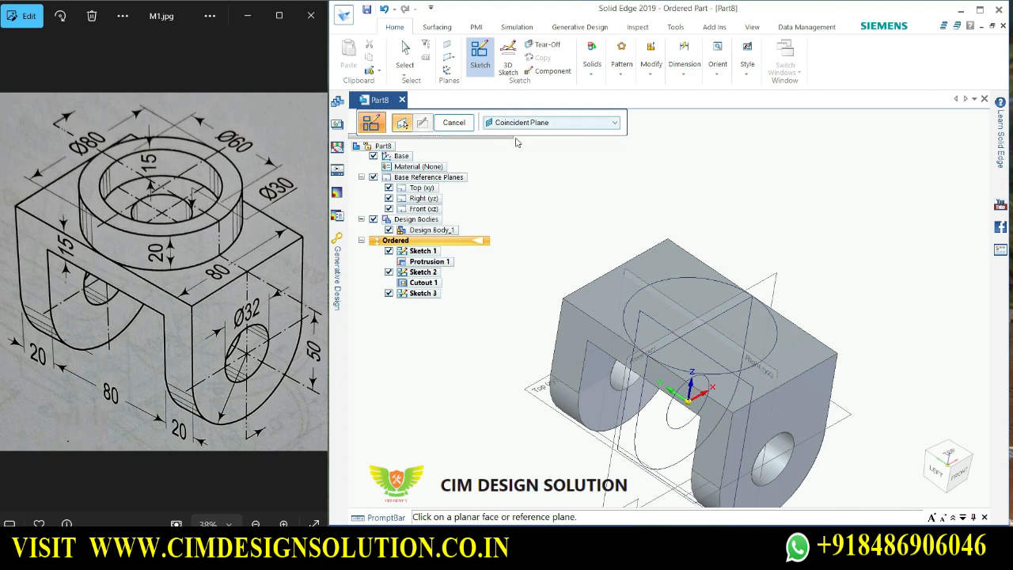
pyautogui.click(467, 125)
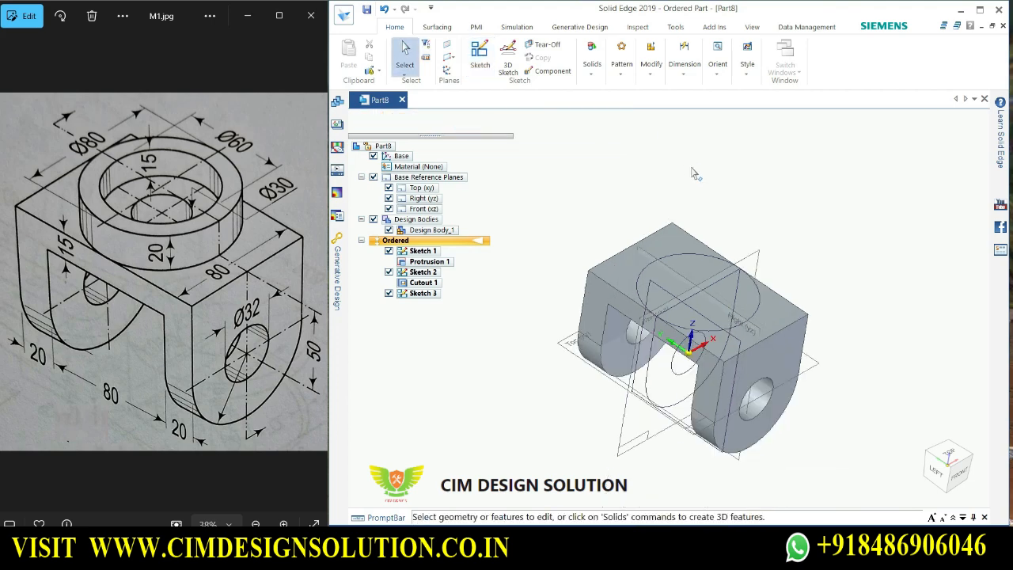
# Extrude the 80 mm circle 20 mm upward from the top face, finish the boss and exit the Extrude command.
pyautogui.scroll(2, 694, 247)
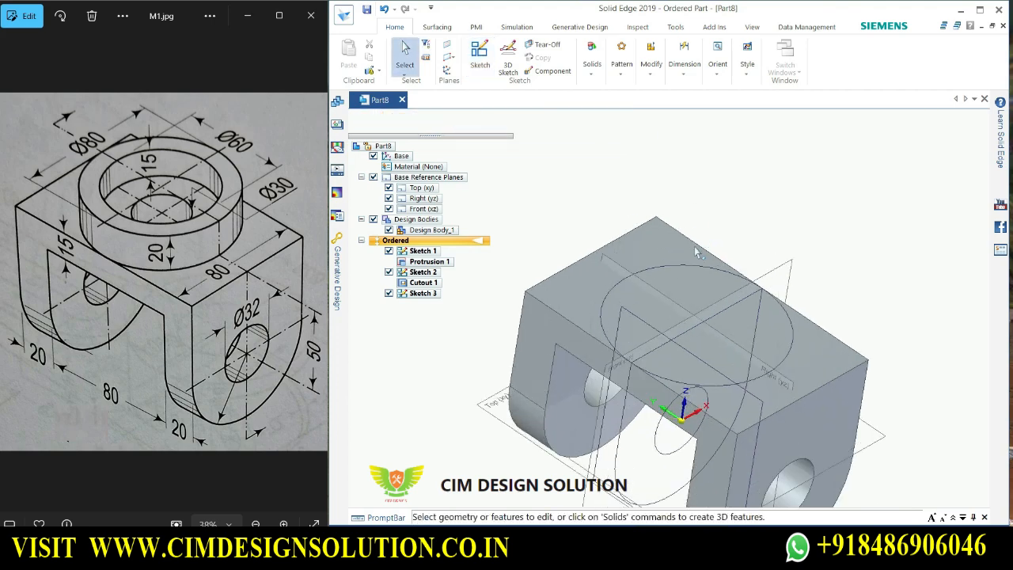
pyautogui.click(603, 79)
pyautogui.click(603, 111)
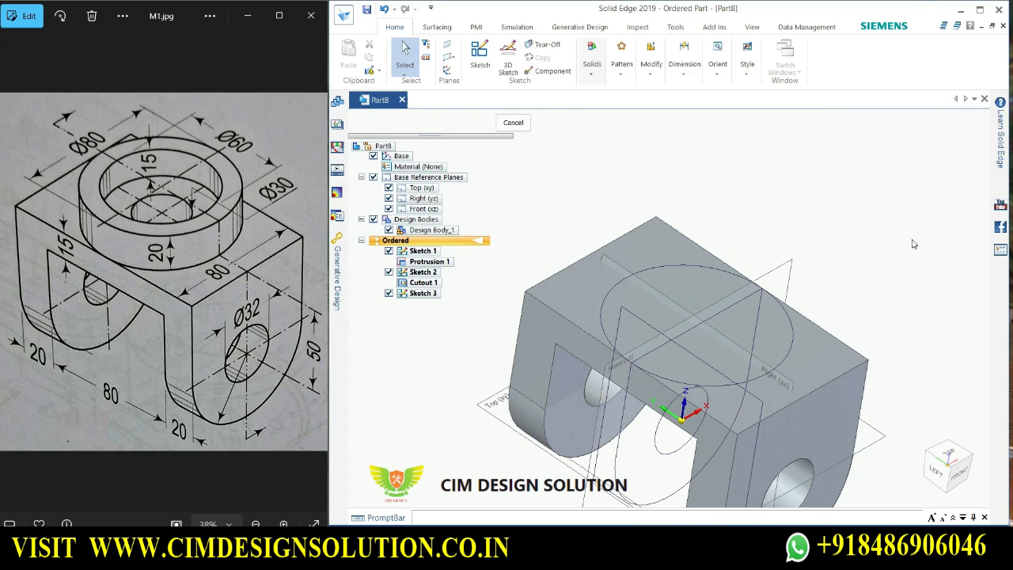
pyautogui.click(790, 319)
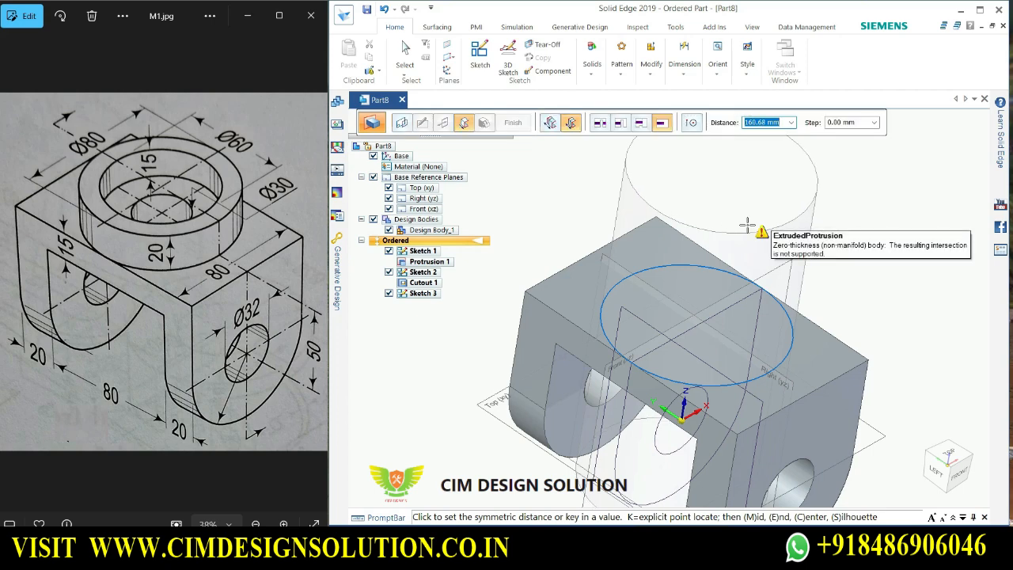
pyautogui.press('Return')
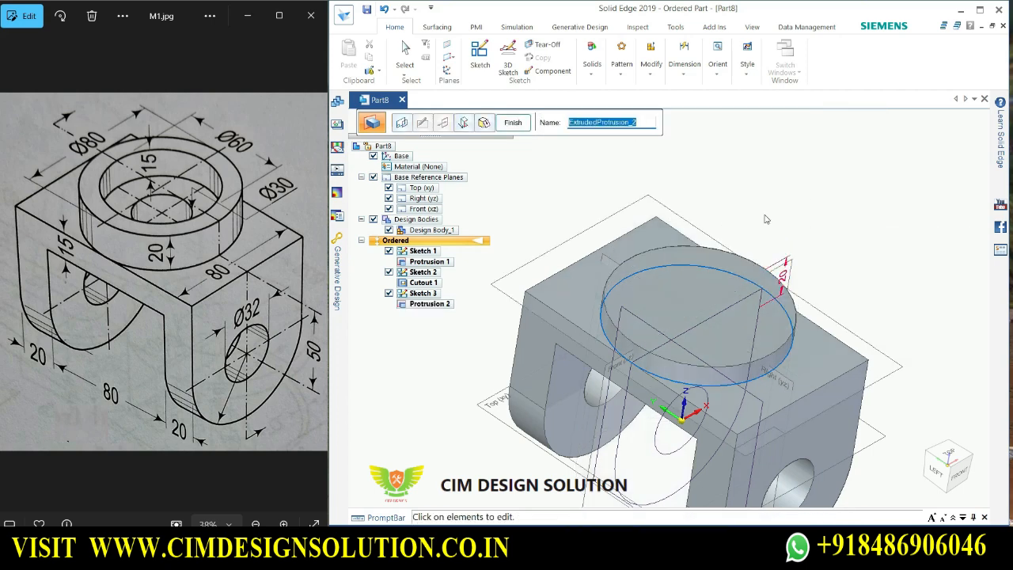
pyautogui.click(511, 122)
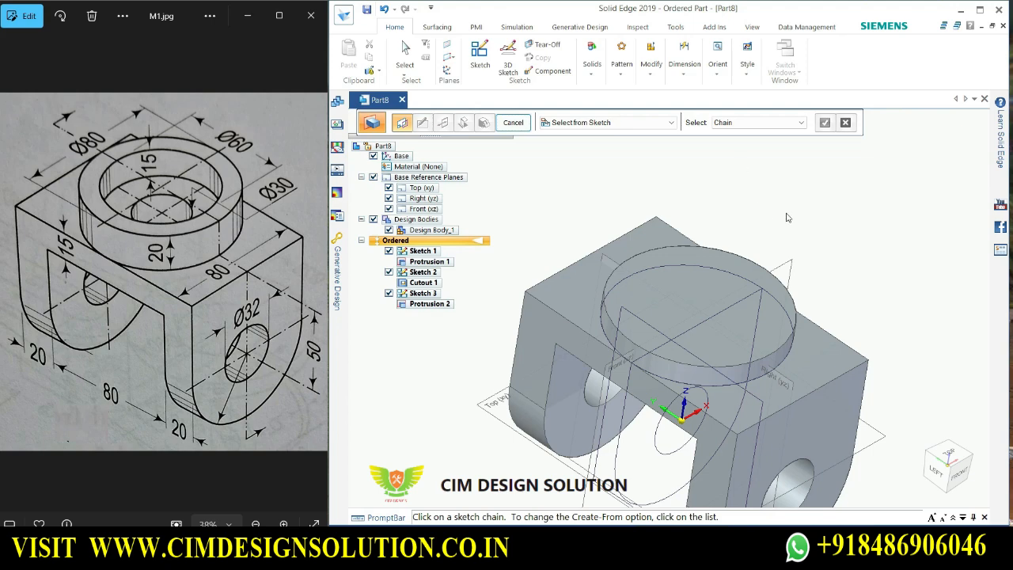
pyautogui.scroll(-1, 789, 218)
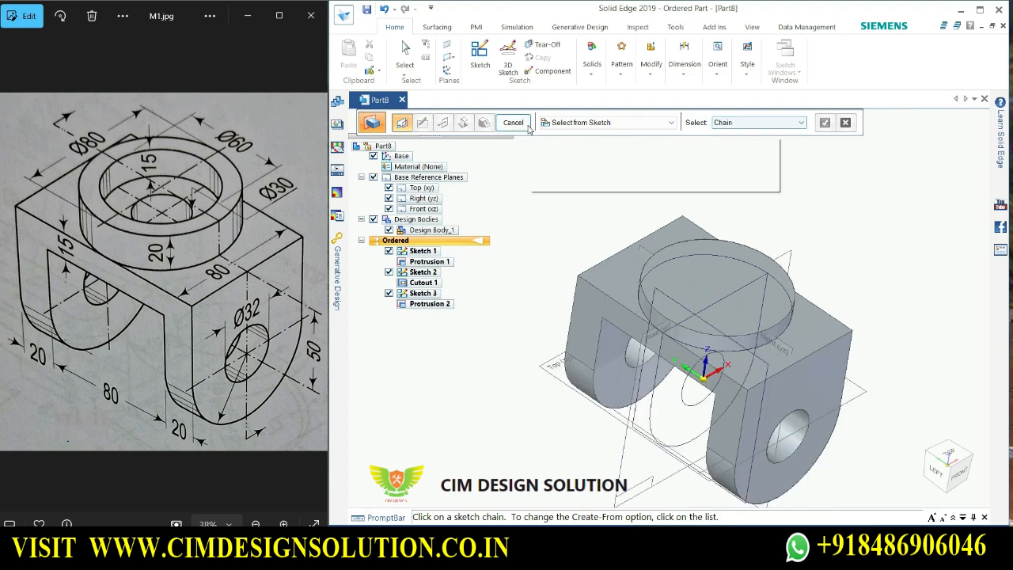
pyautogui.press('Escape')
pyautogui.moveTo(862, 327); pyautogui.dragTo(873, 298, button='middle')
pyautogui.scroll(1, 816, 353)
pyautogui.scroll(2, 873, 298)
pyautogui.scroll(-1, 873, 298)
pyautogui.scroll(-1, 873, 303)
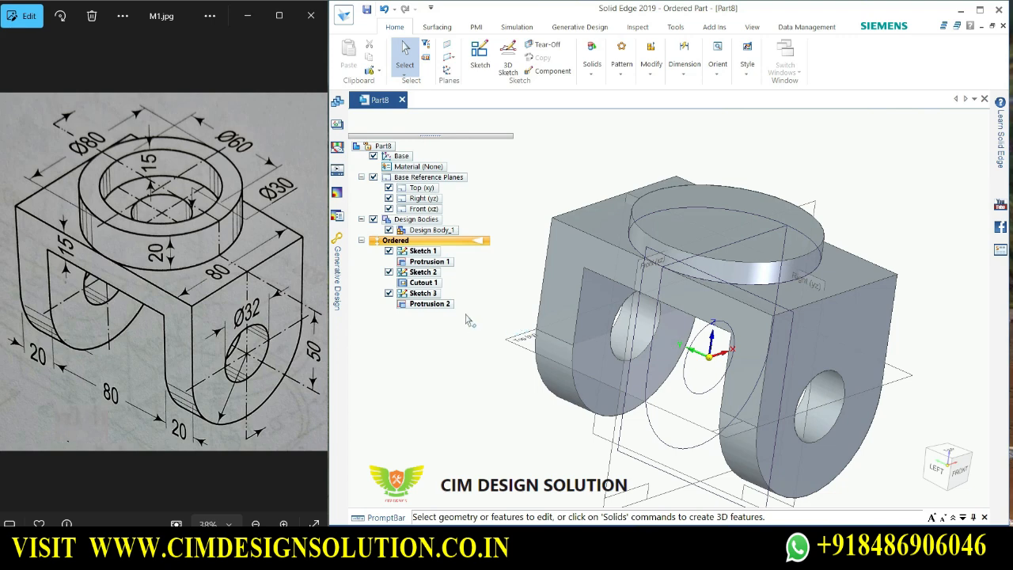
# Edit the definition of the round boss on top, reopening its extent and changing it from symmetric to non-symmetric.
pyautogui.scroll(3, 810, 269)
pyautogui.click(809, 269)
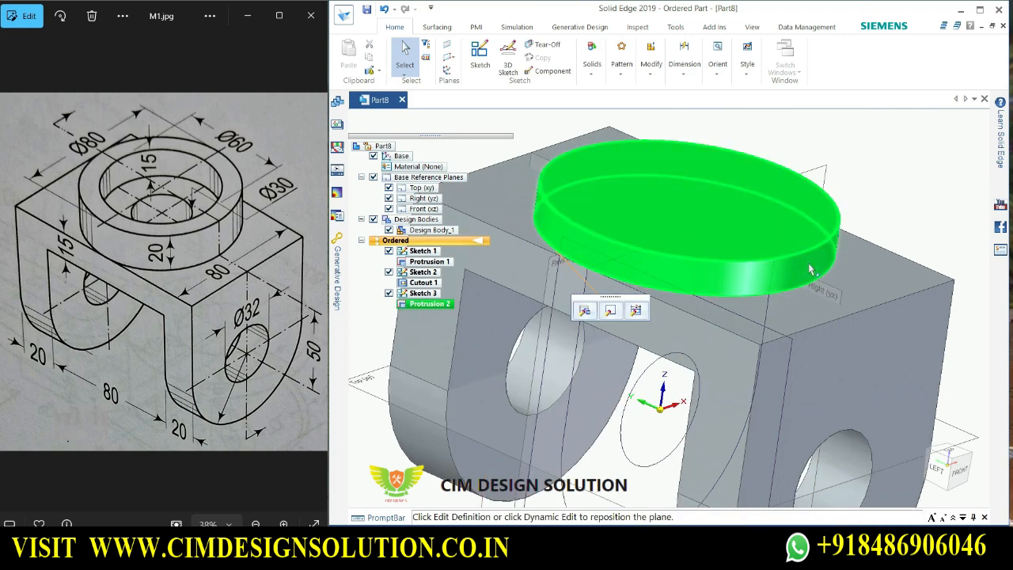
pyautogui.click(585, 306)
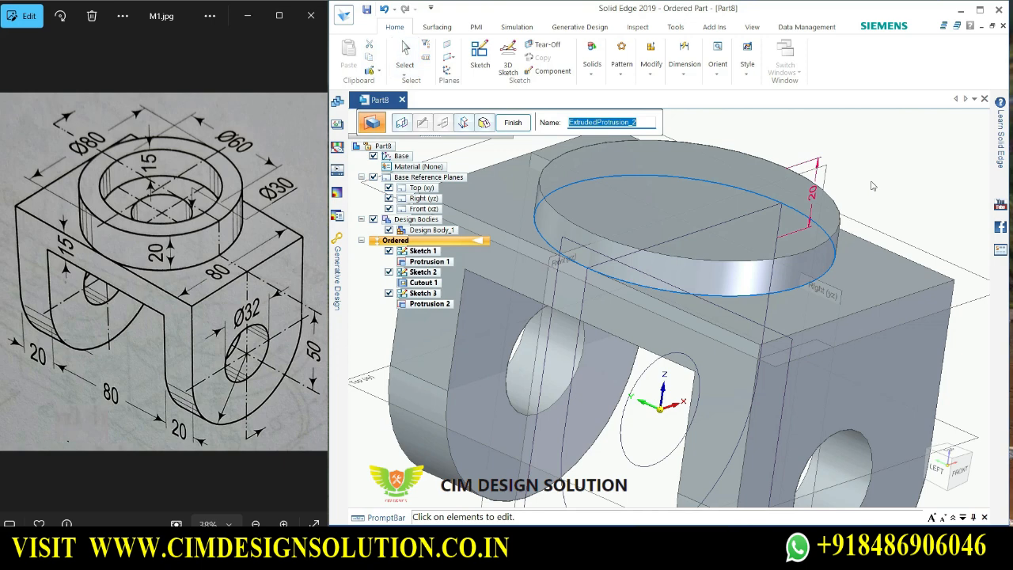
pyautogui.click(461, 124)
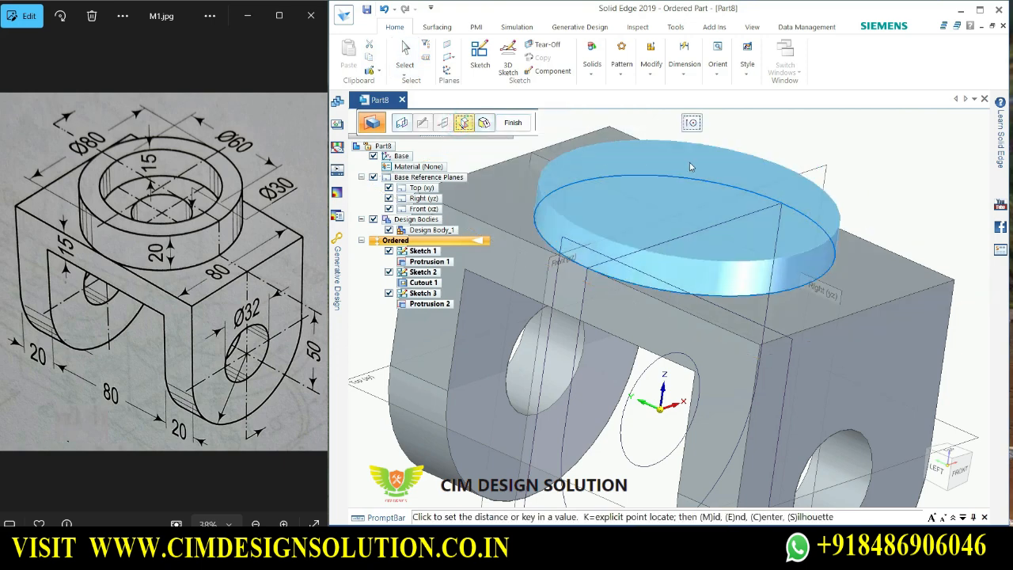
pyautogui.scroll(-3, 794, 241)
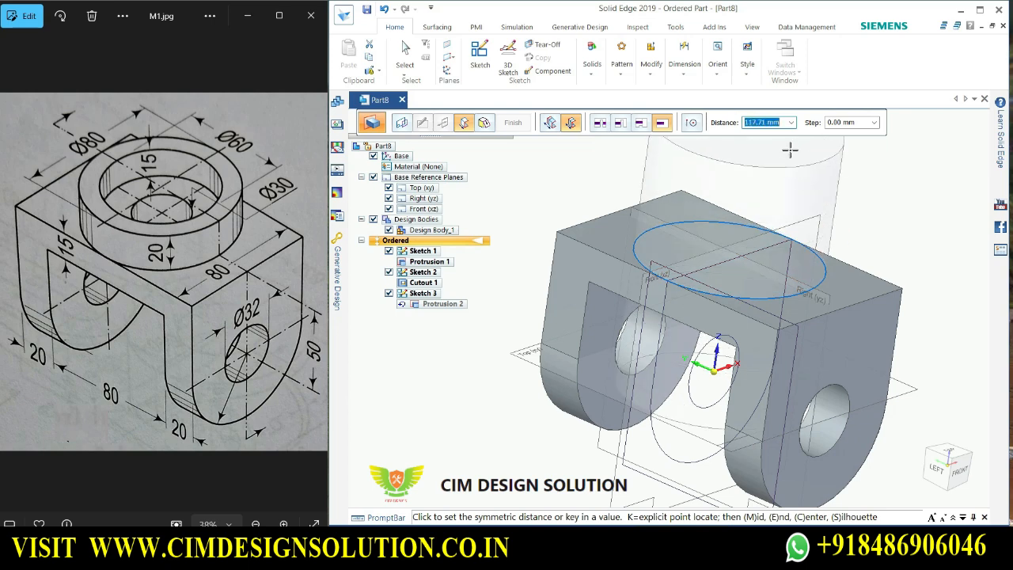
pyautogui.moveTo(778, 169)
pyautogui.mouseDown(button='middle')
pyautogui.moveTo(799, 161)
pyautogui.moveTo(779, 178)
pyautogui.mouseUp(button='middle')
pyautogui.click(549, 122)
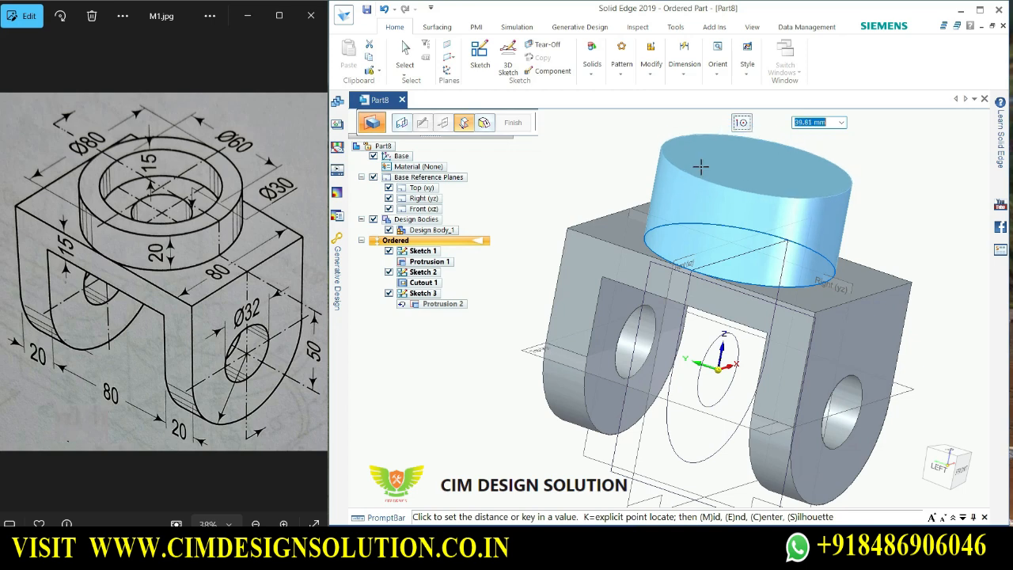
# Try to set the boss's first-direction extrusion distance to 20 mm upward and accept the side.
pyautogui.write('20')
pyautogui.press('Tab')
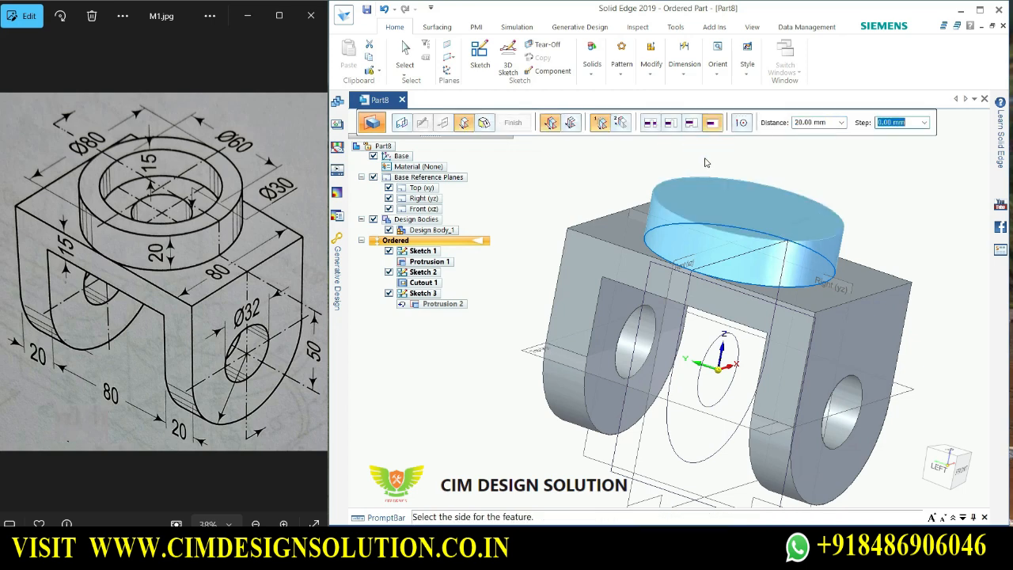
pyautogui.hotkey('shift', 'Tab')
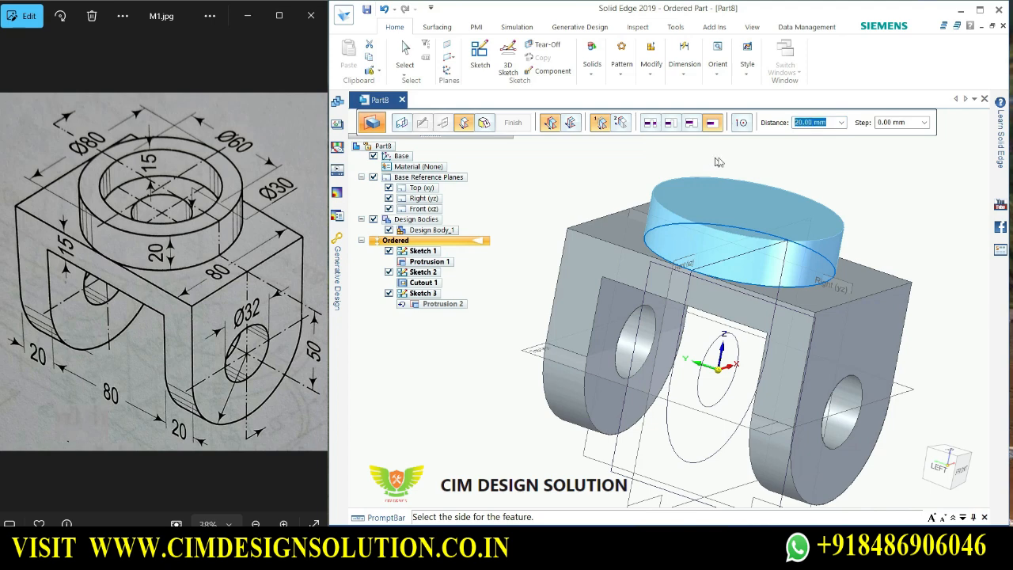
pyautogui.middleClick(720, 162)
pyautogui.scroll(-1, 694, 191)
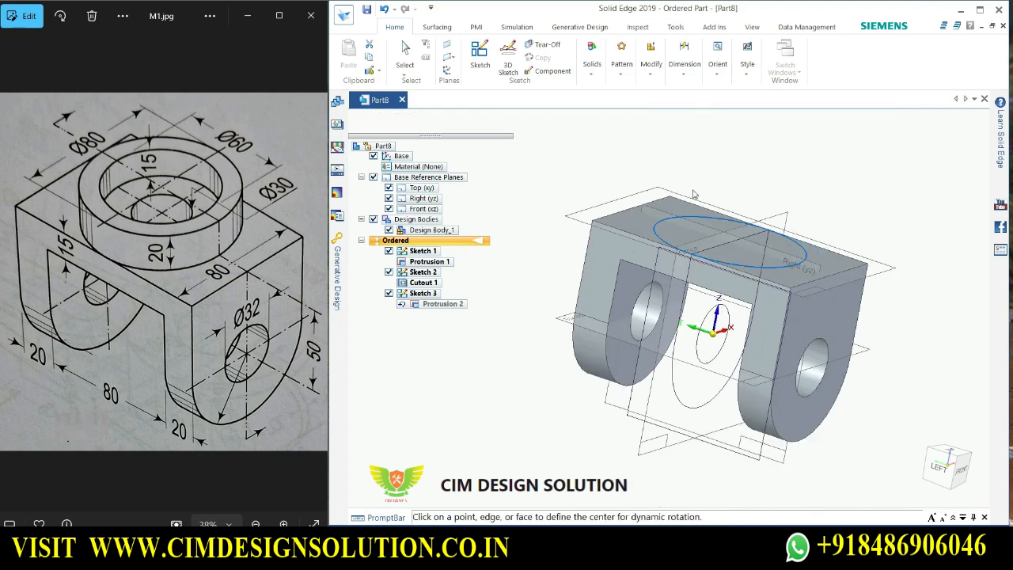
pyautogui.scroll(1, 718, 175)
pyautogui.middleClick(779, 181)
pyautogui.moveTo(818, 167); pyautogui.dragTo(836, 152, button='middle')
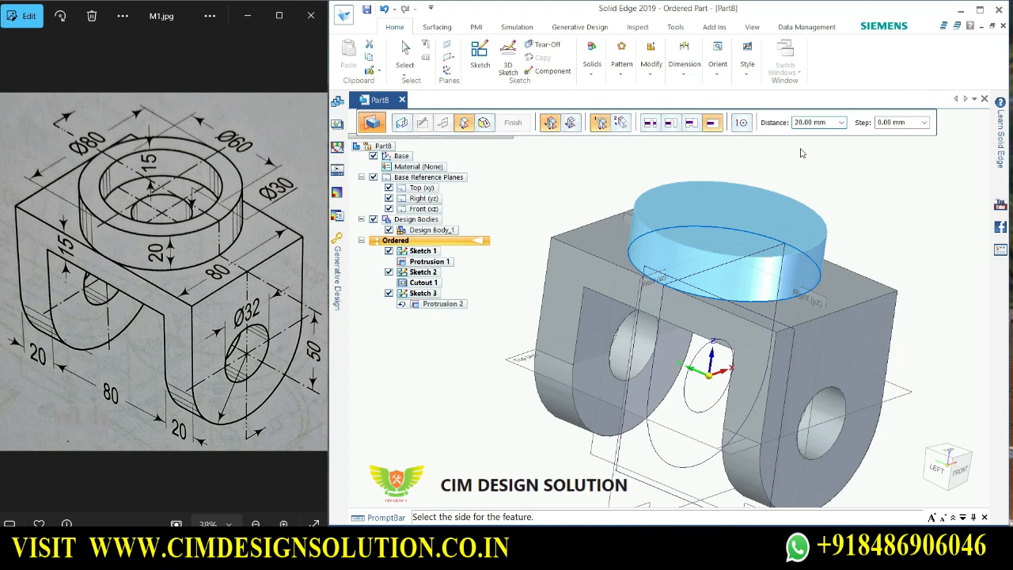
pyautogui.middleClick(806, 167)
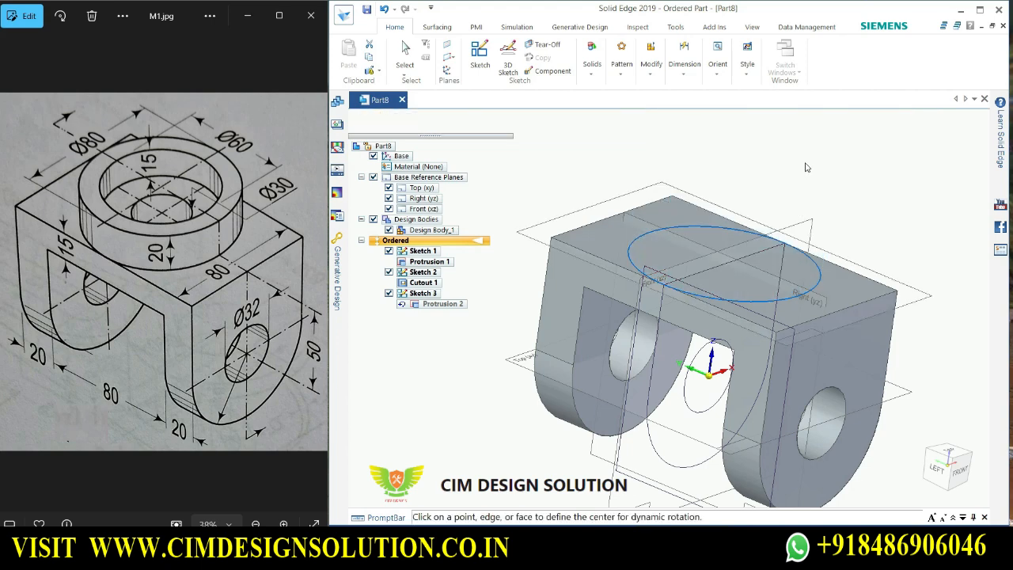
pyautogui.middleClick(806, 167)
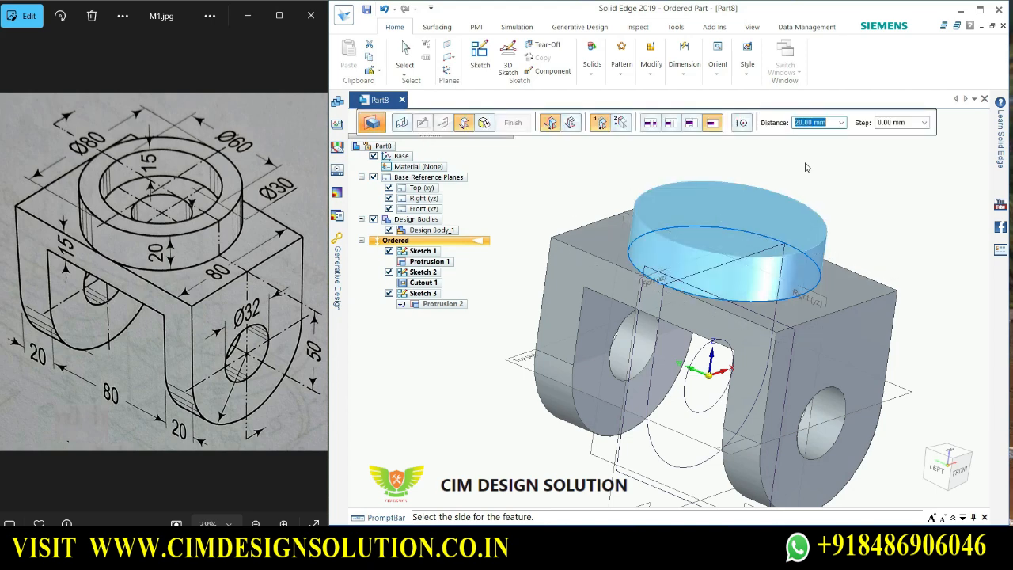
pyautogui.middleClick(806, 167)
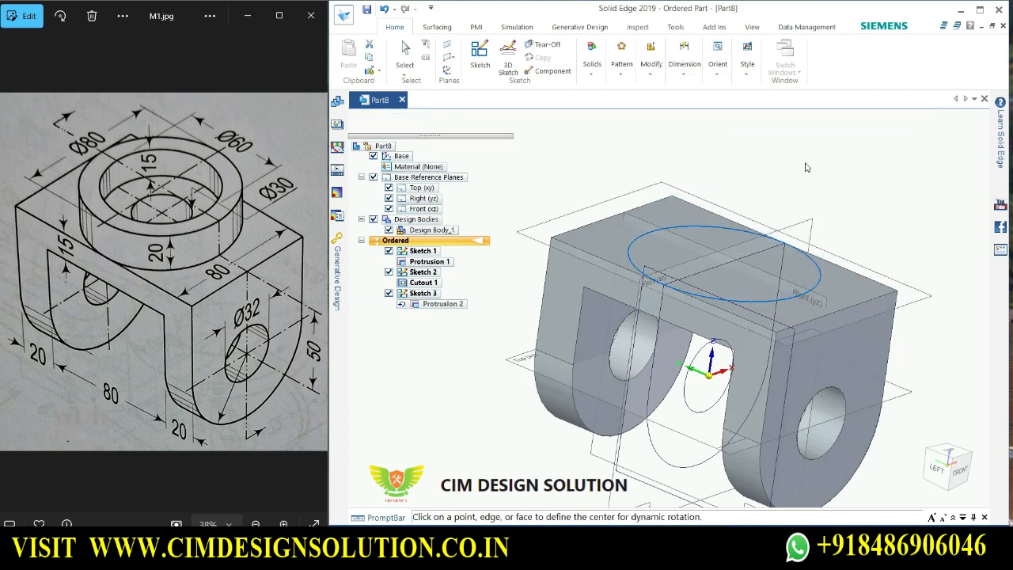
pyautogui.middleClick(805, 167)
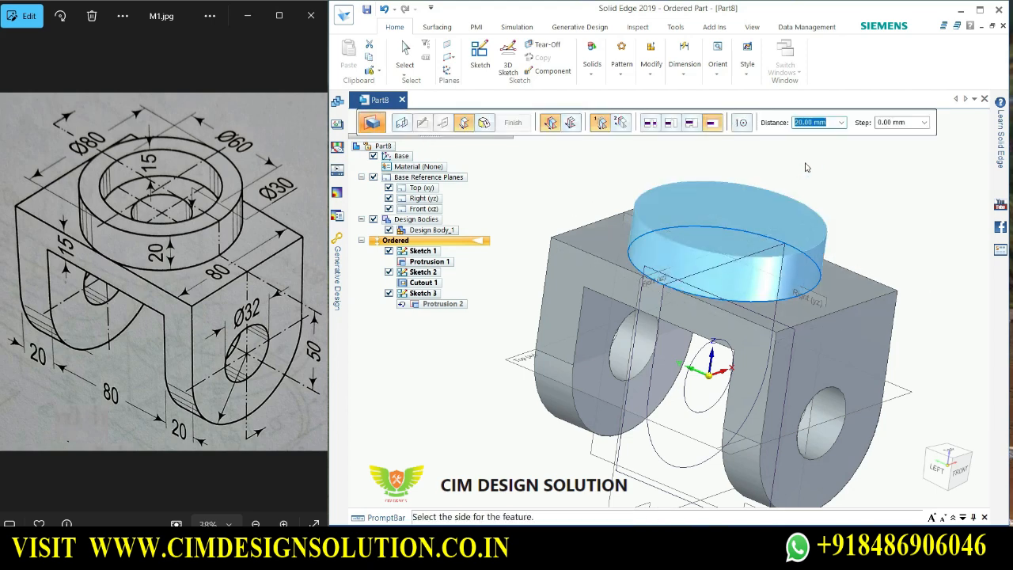
pyautogui.click(806, 161)
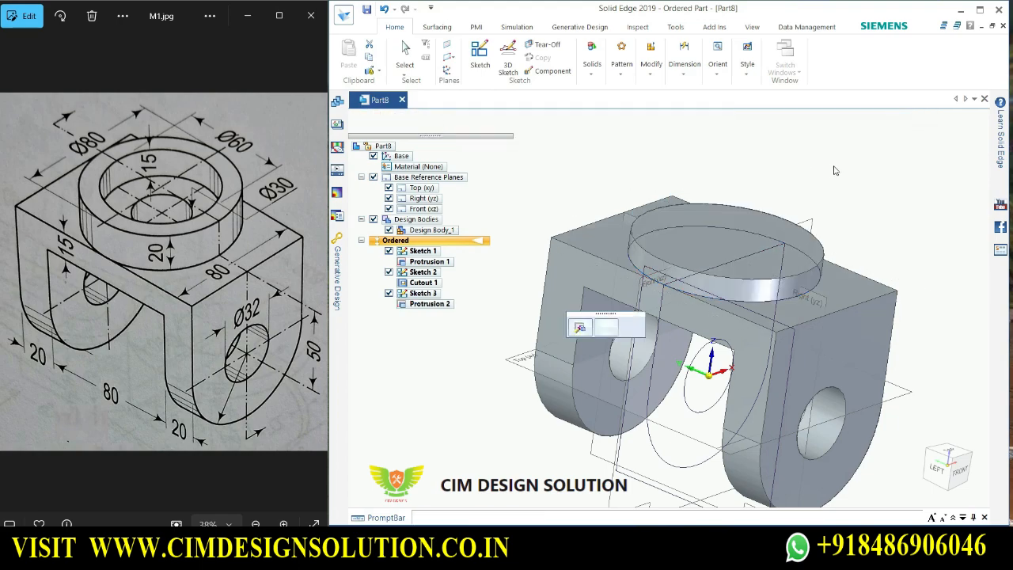
# Measure the distance from the boss's top face to the top face of the slotted body with Measure Distance.
pyautogui.scroll(5, 881, 336)
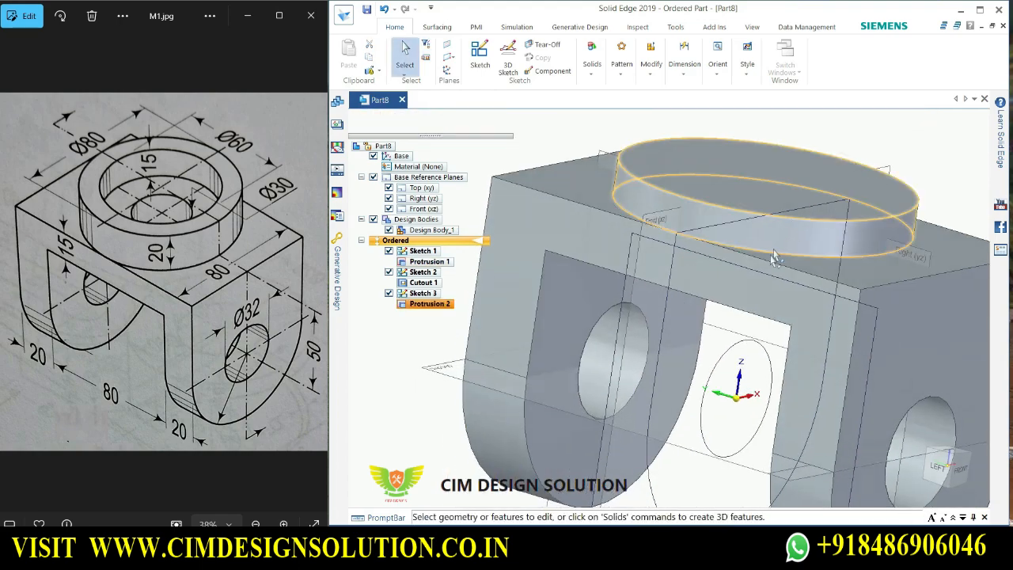
pyautogui.scroll(-1, 775, 252)
pyautogui.scroll(2, 907, 137)
pyautogui.click(649, 28)
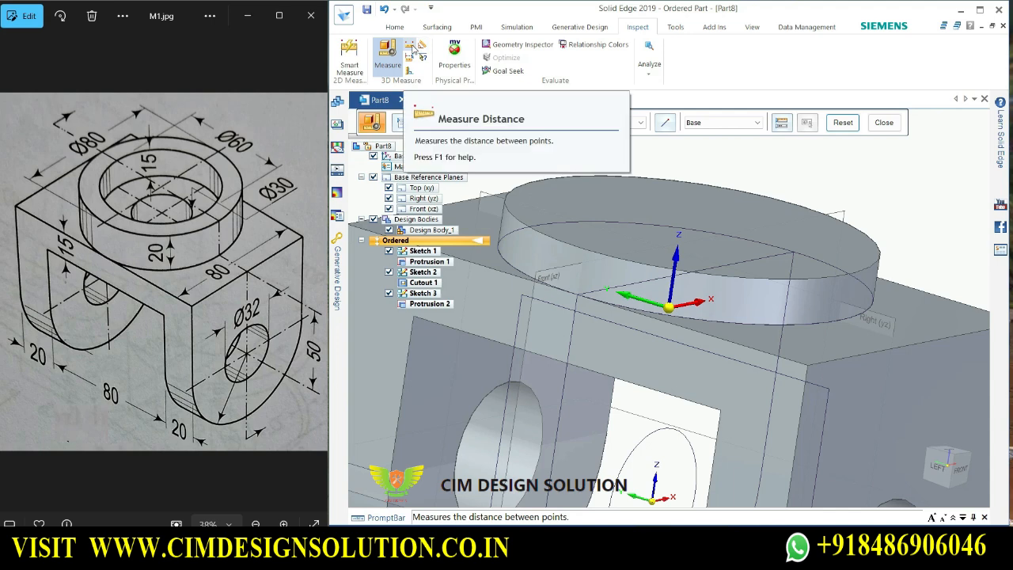
pyautogui.click(411, 48)
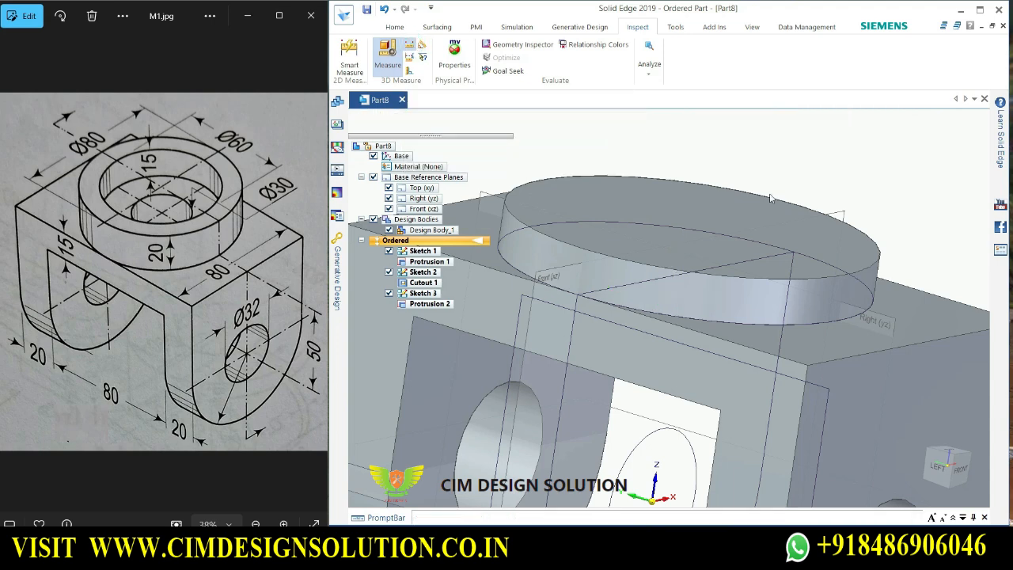
pyautogui.click(862, 250)
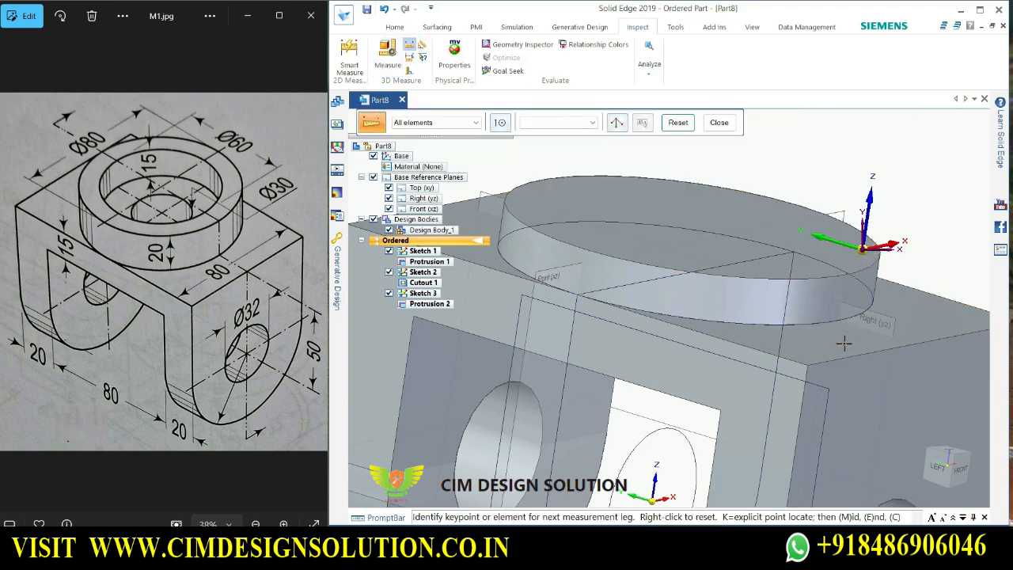
pyautogui.click(844, 341)
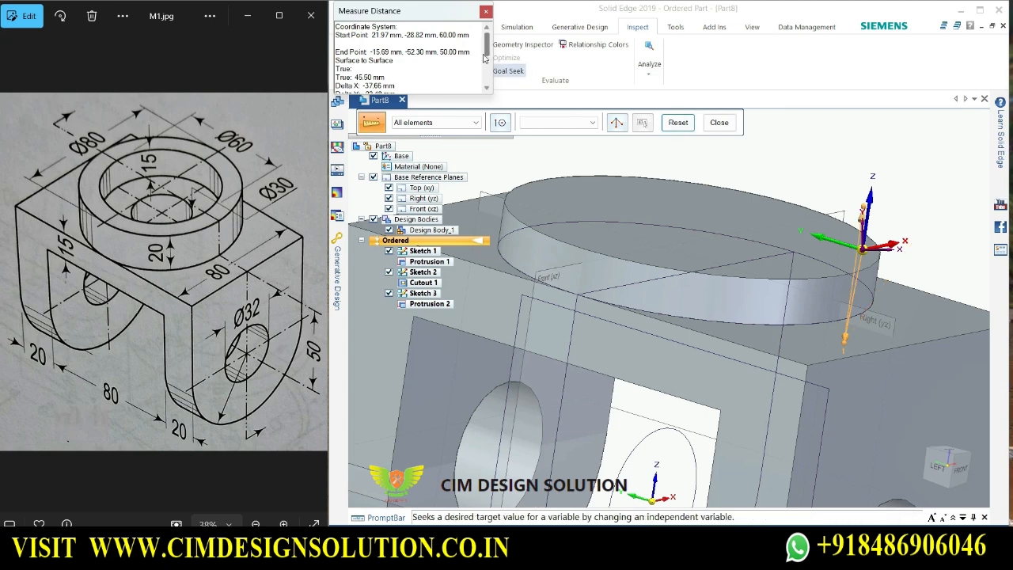
pyautogui.moveTo(486, 43)
pyautogui.mouseDown()
pyautogui.moveTo(487, 73)
pyautogui.moveTo(486, 48)
pyautogui.mouseUp()
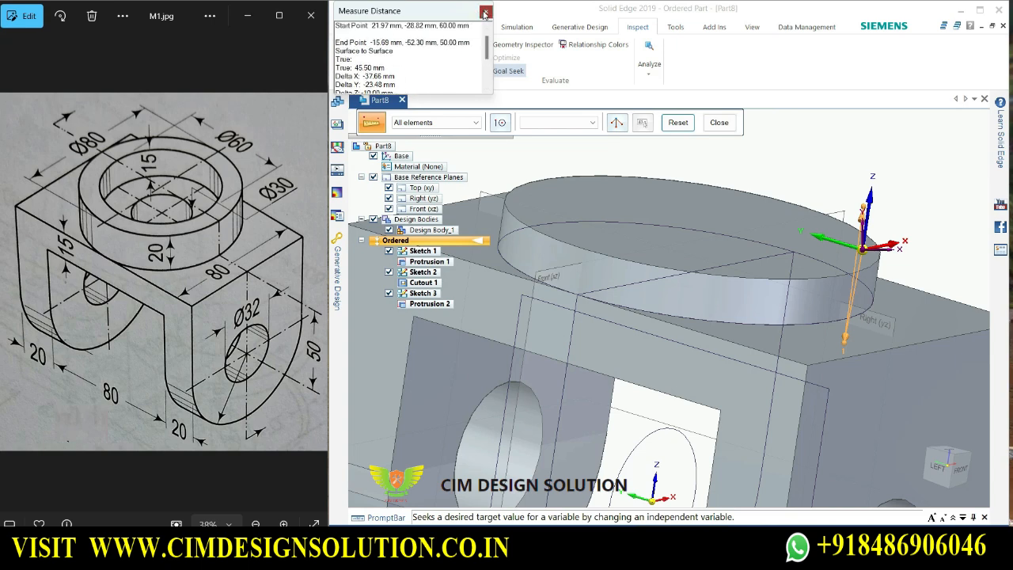
pyautogui.click(485, 14)
# Undo the round boss protrusion, keeping its circle sketch on the body's top face.
pyautogui.moveTo(818, 221); pyautogui.dragTo(818, 277, button='middle')
pyautogui.scroll(-2, 800, 251)
pyautogui.scroll(4, 816, 217)
pyautogui.moveTo(863, 253); pyautogui.dragTo(712, 273, button='middle')
pyautogui.scroll(2, 699, 275)
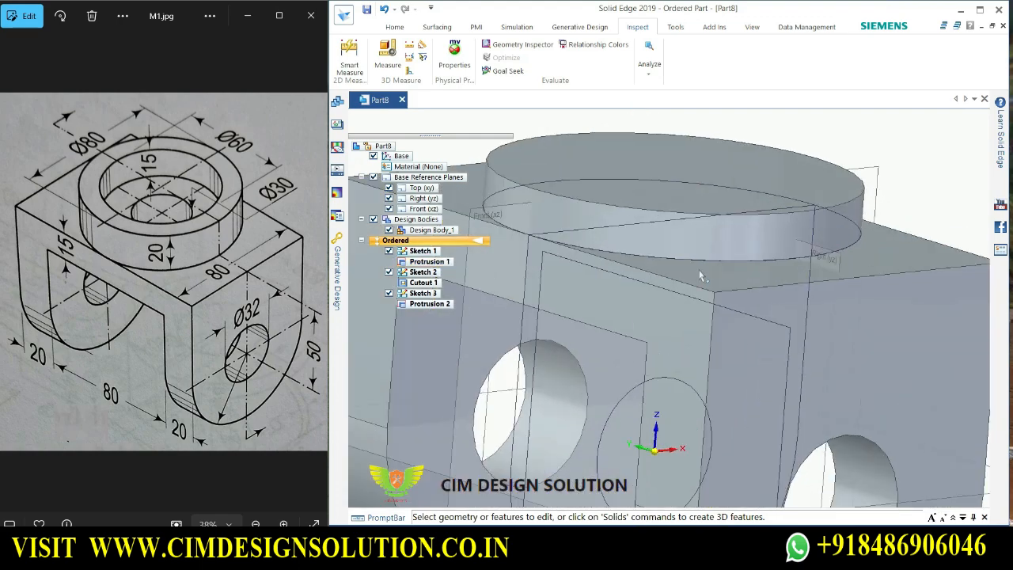
pyautogui.scroll(-3, 715, 187)
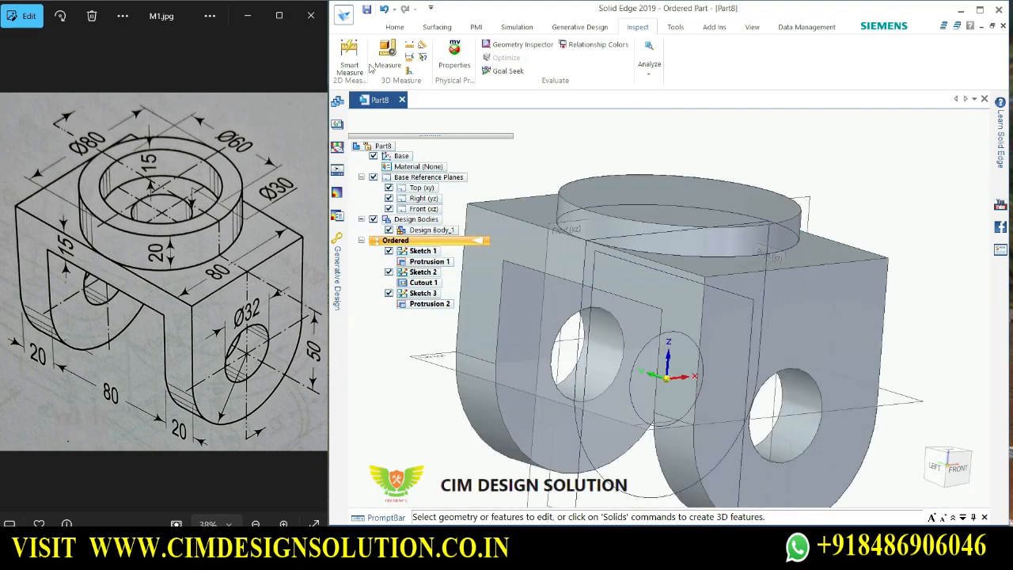
pyautogui.click(394, 27)
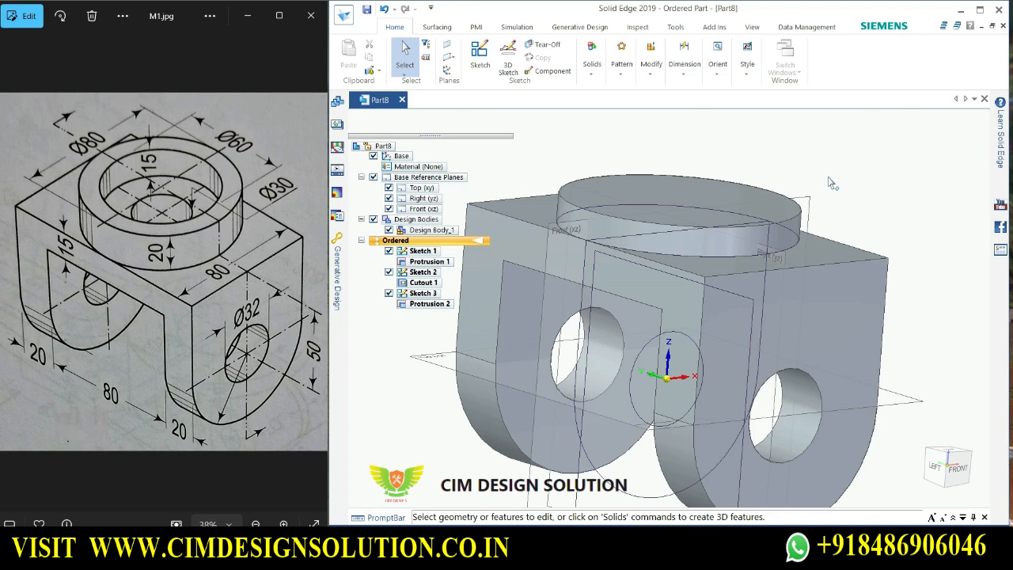
pyautogui.hotkey('ctrl', 'z')
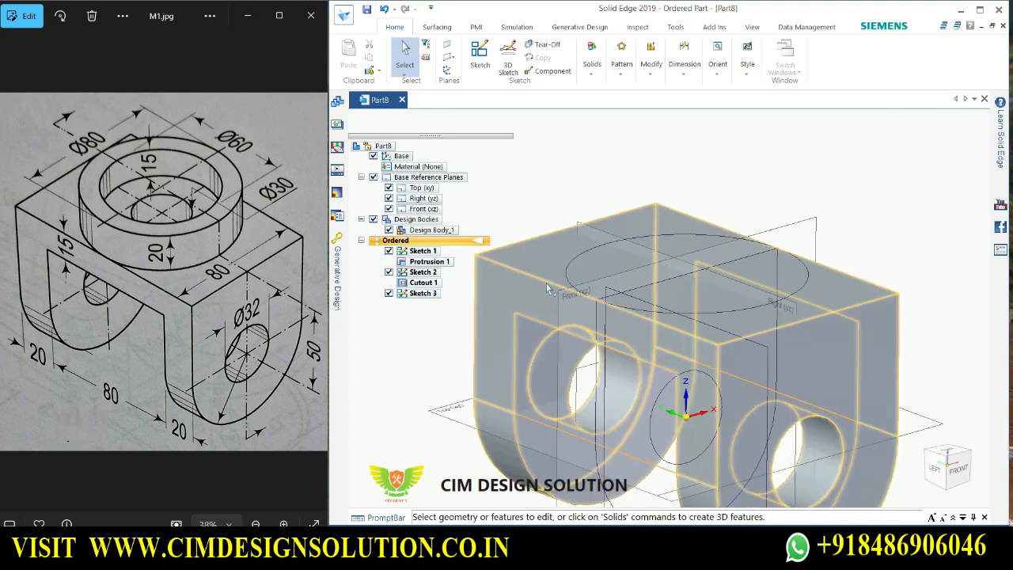
# Extrude the 80 mm circle from the top-face sketch, accepting it as the profile and choosing a non-symmetric extent.
pyautogui.click(591, 61)
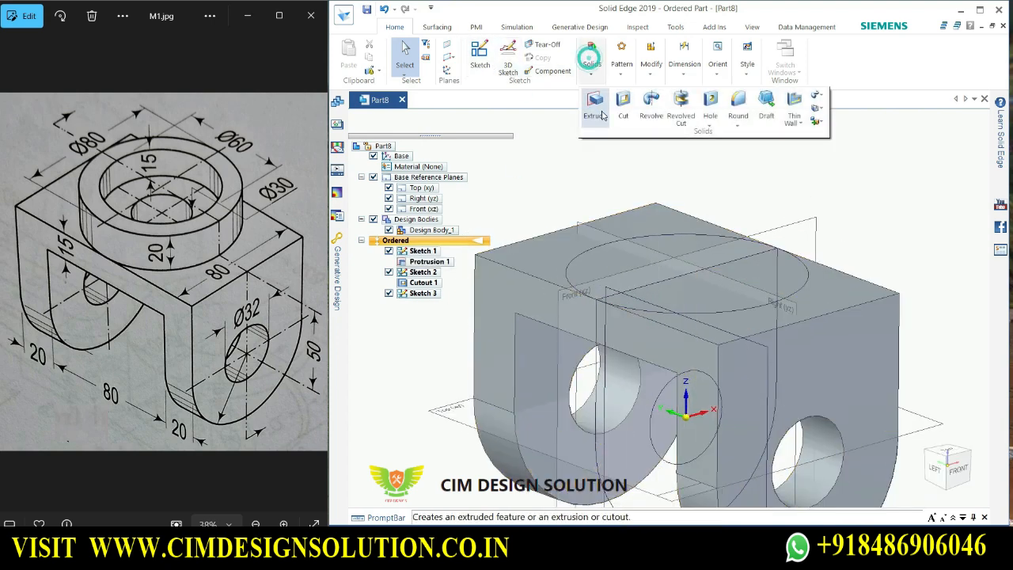
pyautogui.click(603, 112)
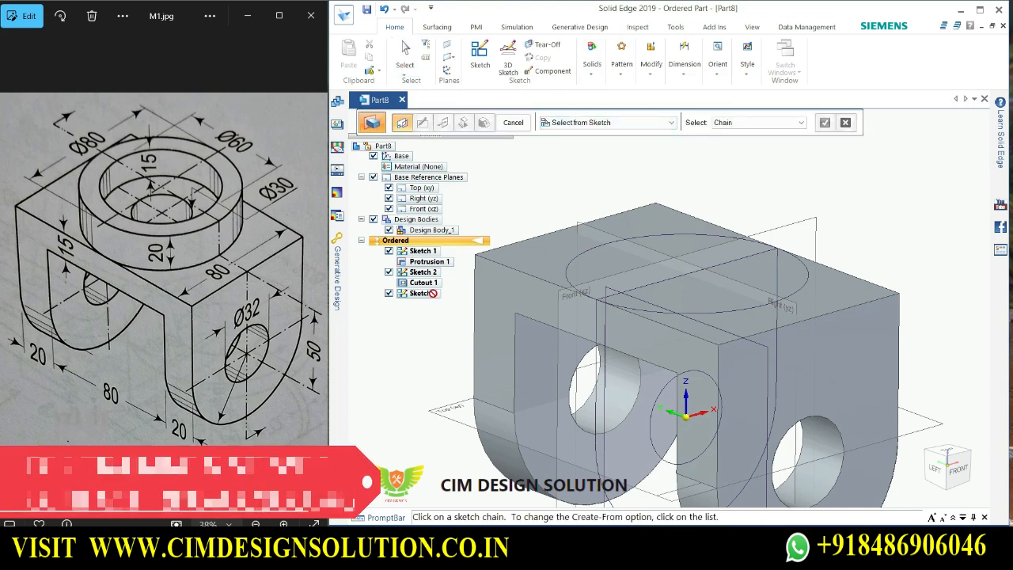
pyautogui.click(811, 267)
pyautogui.click(825, 122)
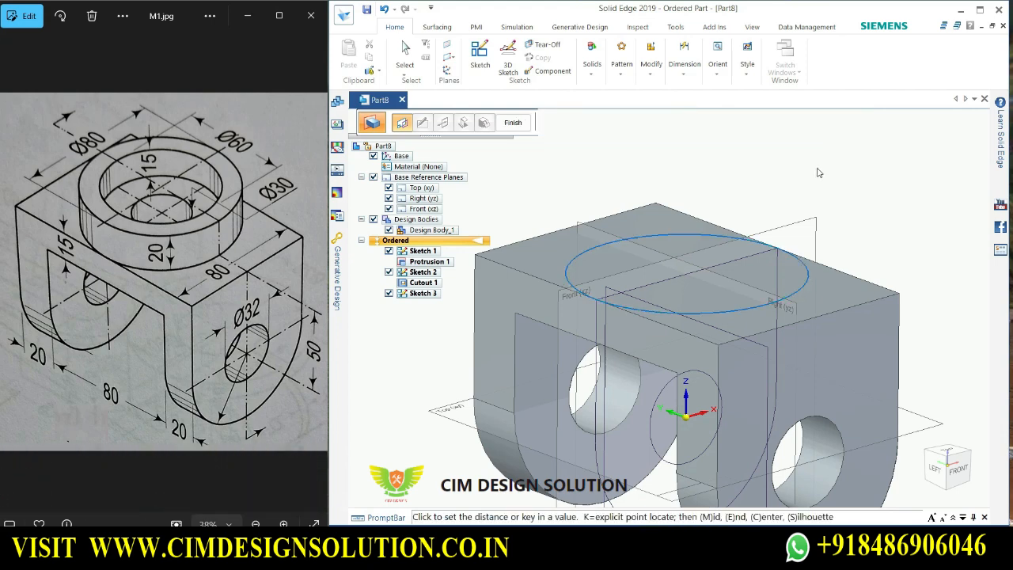
pyautogui.scroll(-2, 799, 188)
pyautogui.scroll(1, 799, 190)
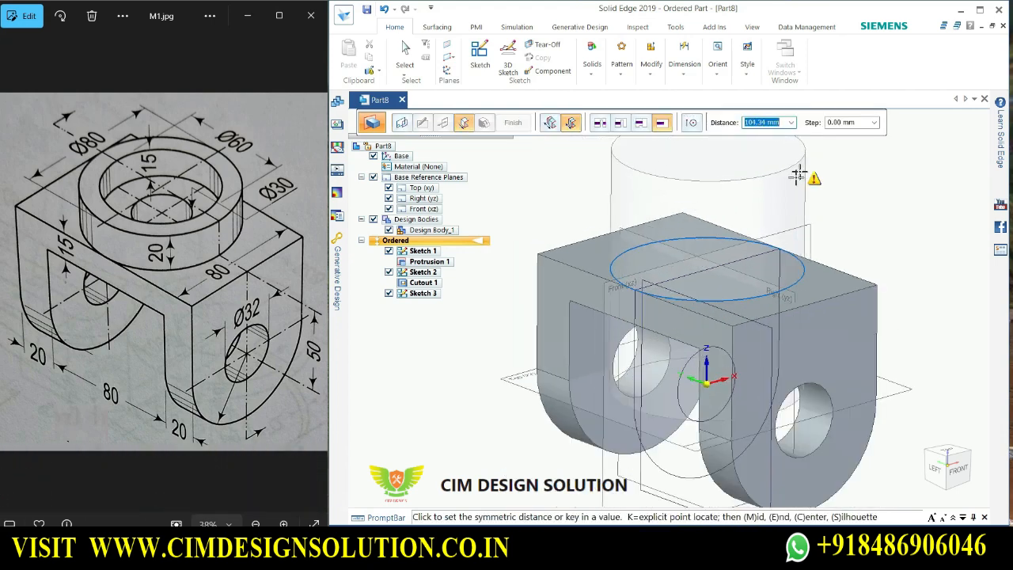
pyautogui.scroll(-1, 787, 208)
pyautogui.scroll(-1, 820, 200)
pyautogui.moveTo(820, 200); pyautogui.dragTo(844, 172, button='middle')
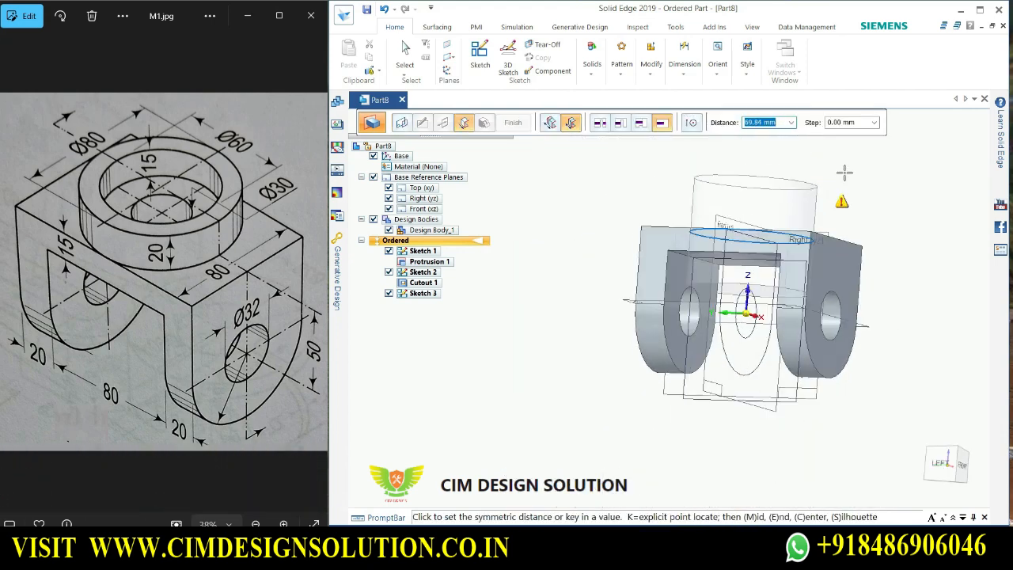
pyautogui.scroll(2, 844, 172)
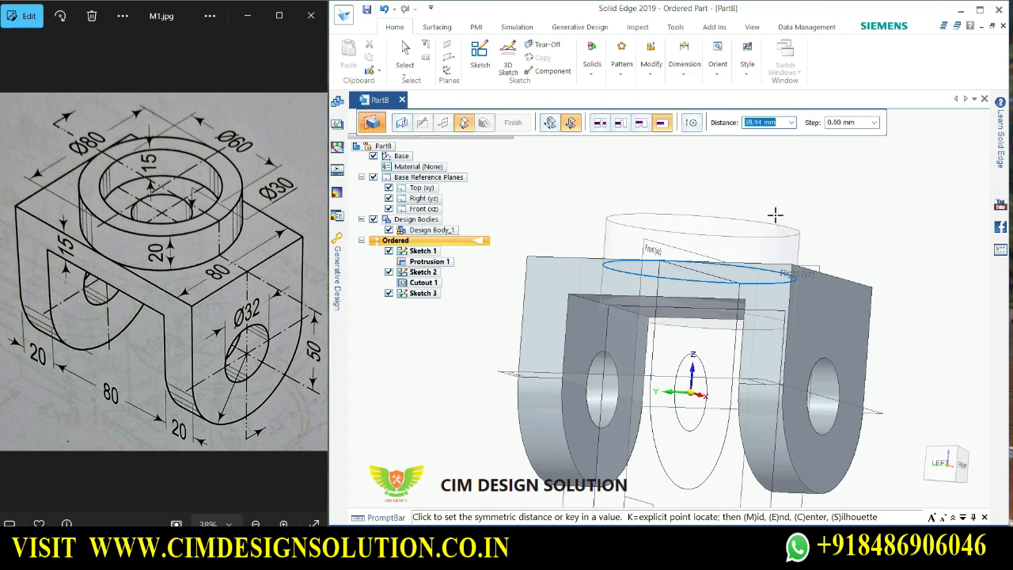
pyautogui.moveTo(777, 211); pyautogui.dragTo(766, 224, button='middle')
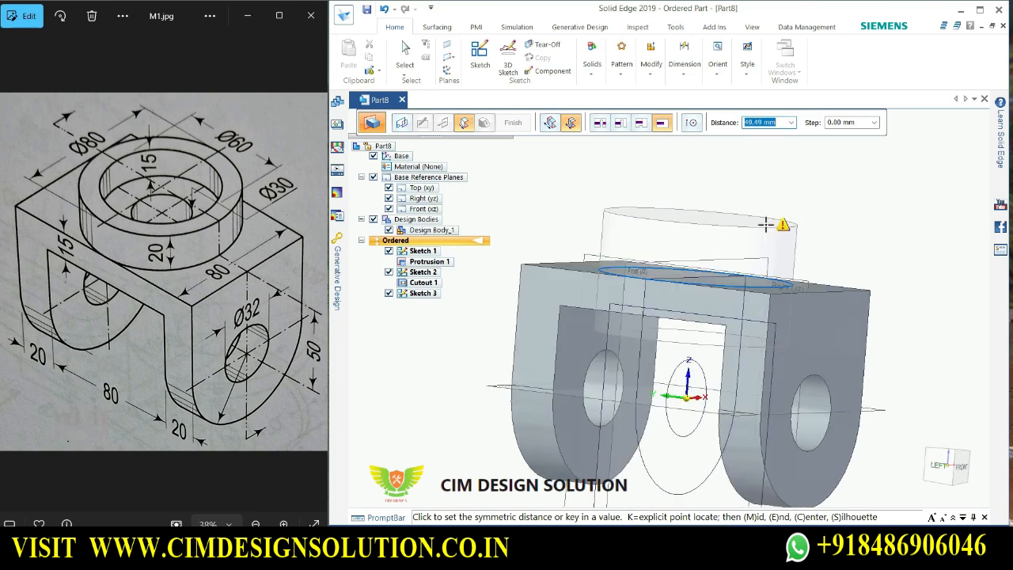
pyautogui.click(548, 127)
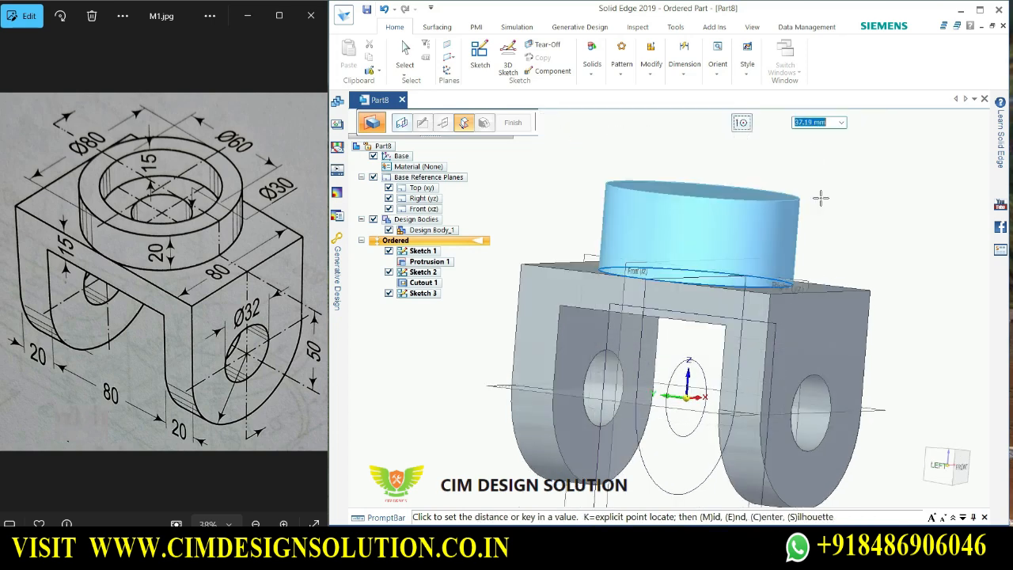
# Set the 80 mm boss's first-direction extrusion distance to 20 mm and accept the upward side.
pyautogui.moveTo(756, 203); pyautogui.dragTo(827, 185, button='middle')
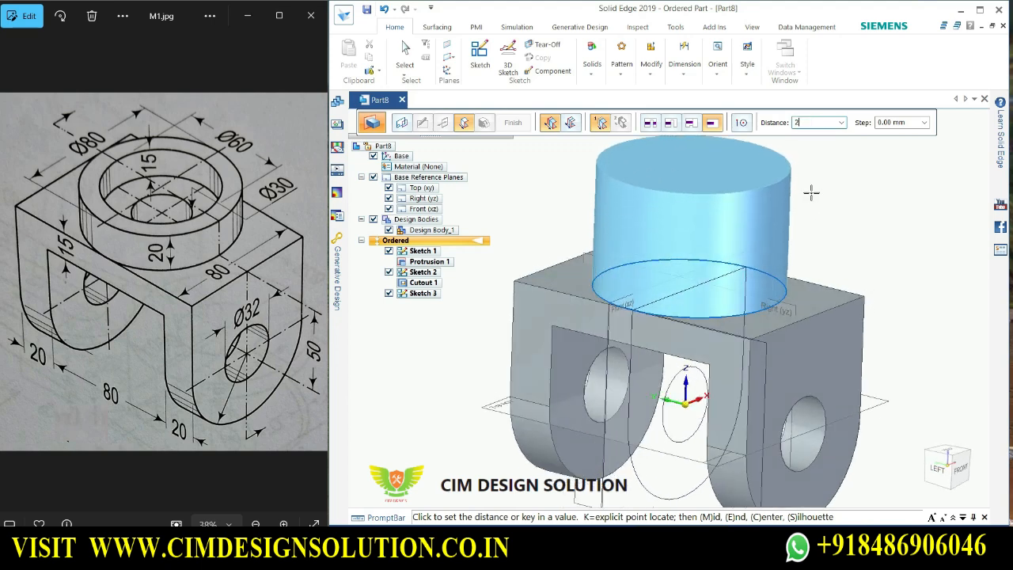
pyautogui.write('0')
pyautogui.press('Return')
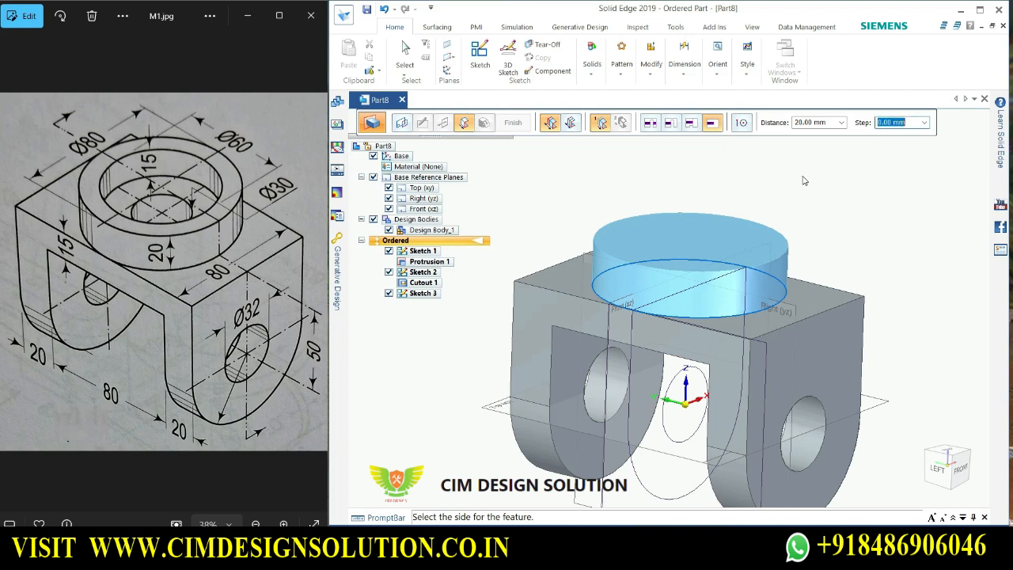
pyautogui.click(802, 180)
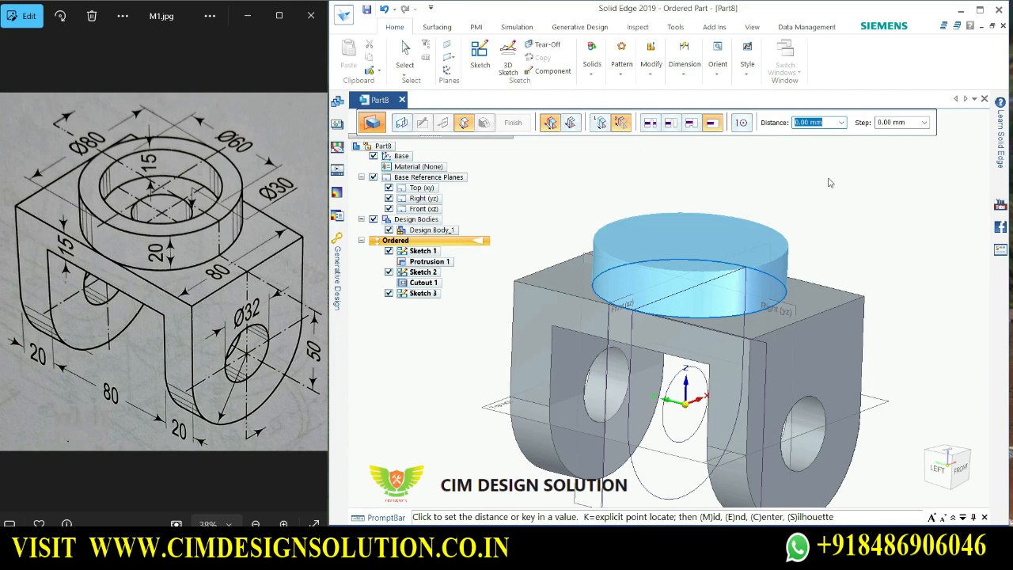
pyautogui.press('Escape')
pyautogui.moveTo(829, 183); pyautogui.dragTo(831, 230, button='middle')
pyautogui.scroll(-2, 847, 259)
pyautogui.scroll(3, 839, 214)
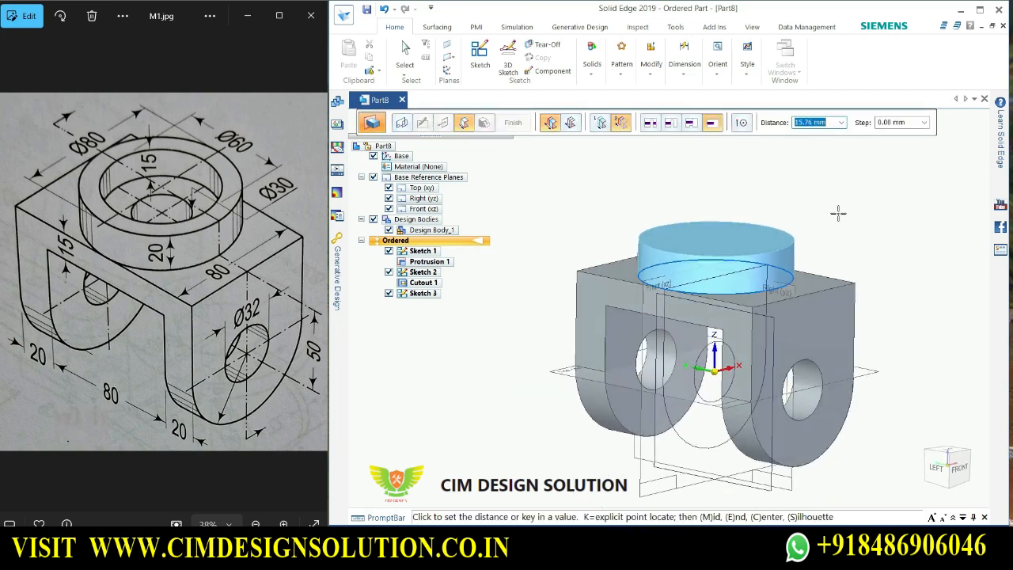
pyautogui.press('Tab')
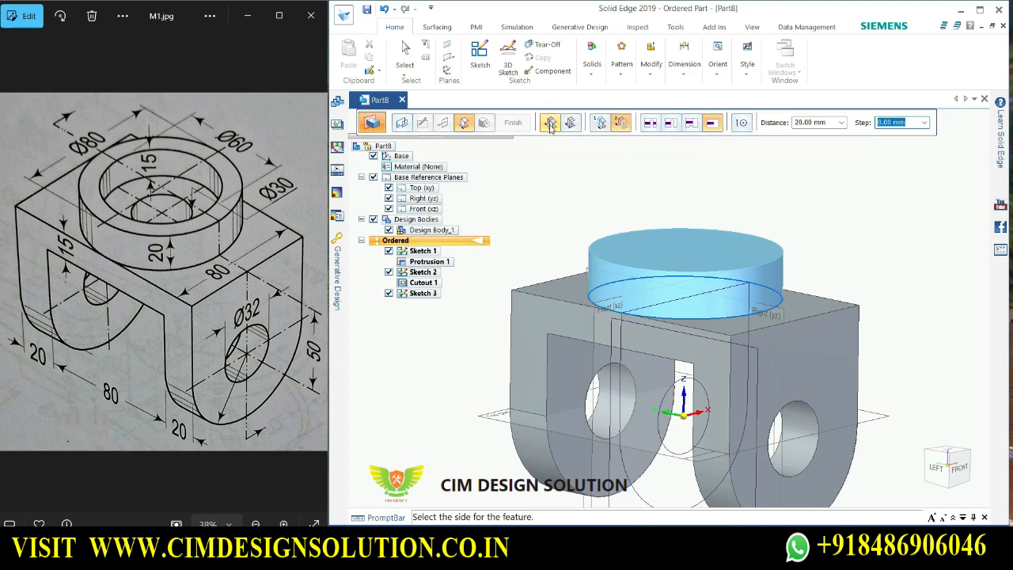
pyautogui.click(604, 125)
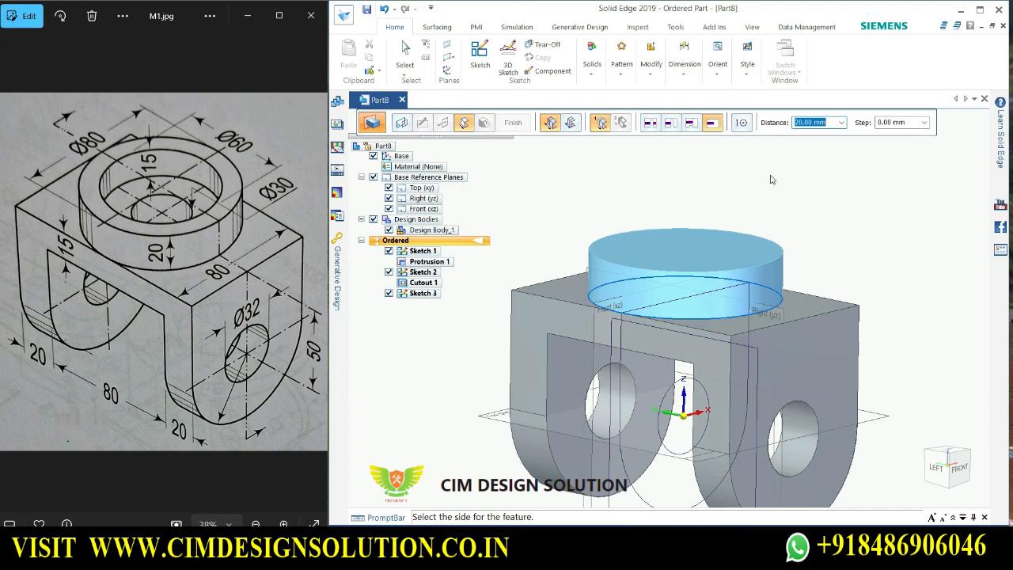
pyautogui.press('Escape')
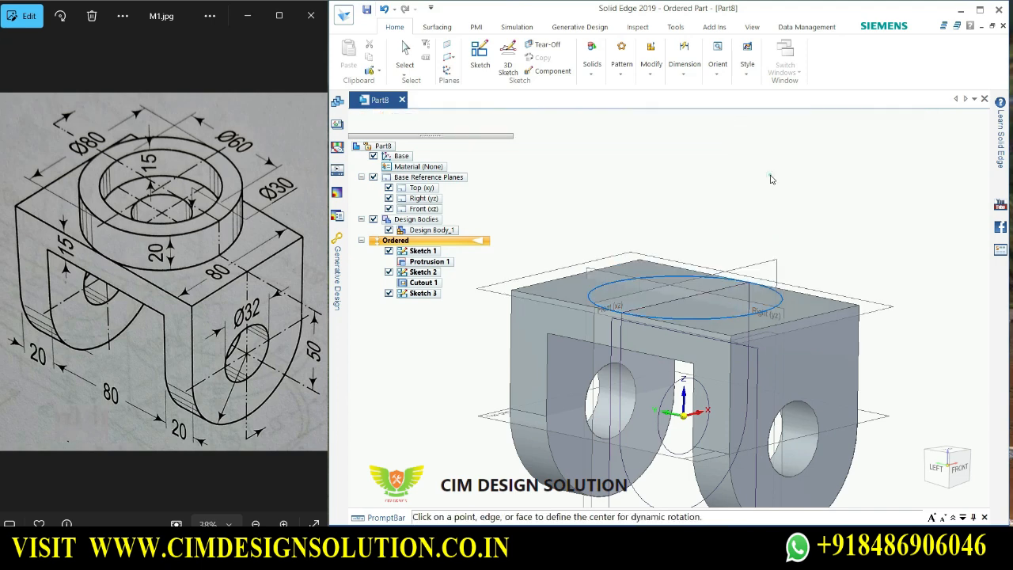
pyautogui.press('Escape')
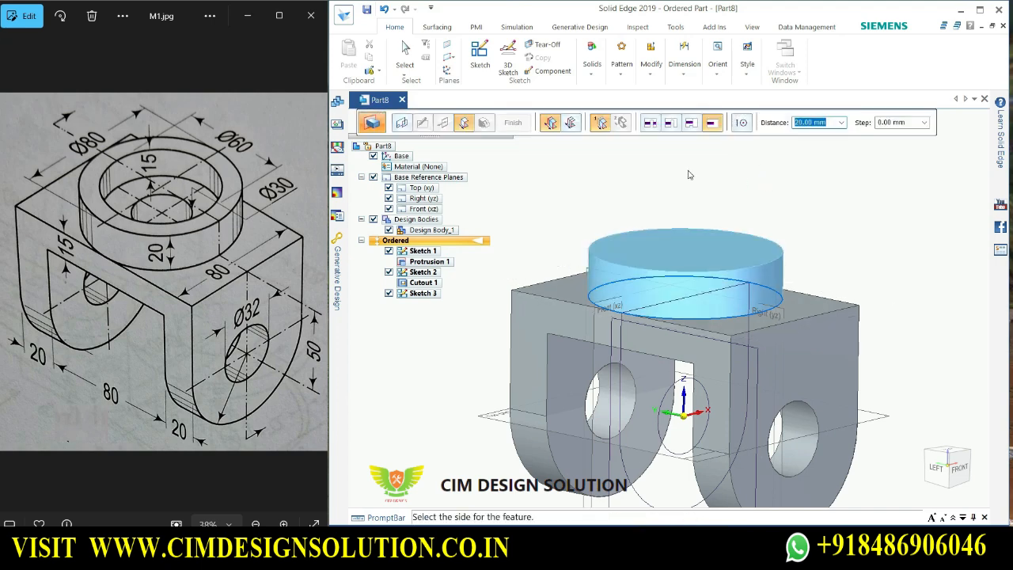
pyautogui.click(861, 177)
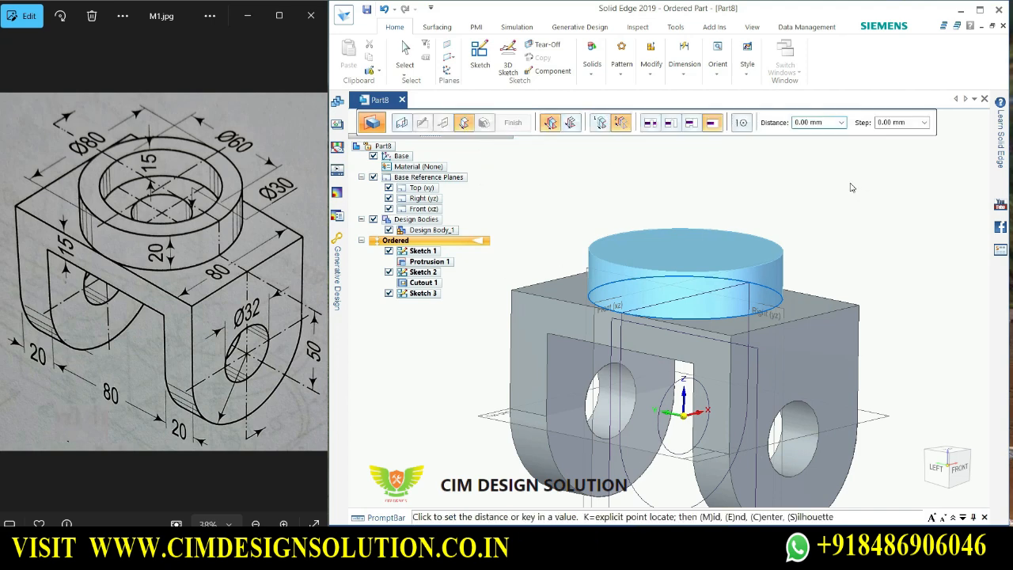
pyautogui.press('Escape')
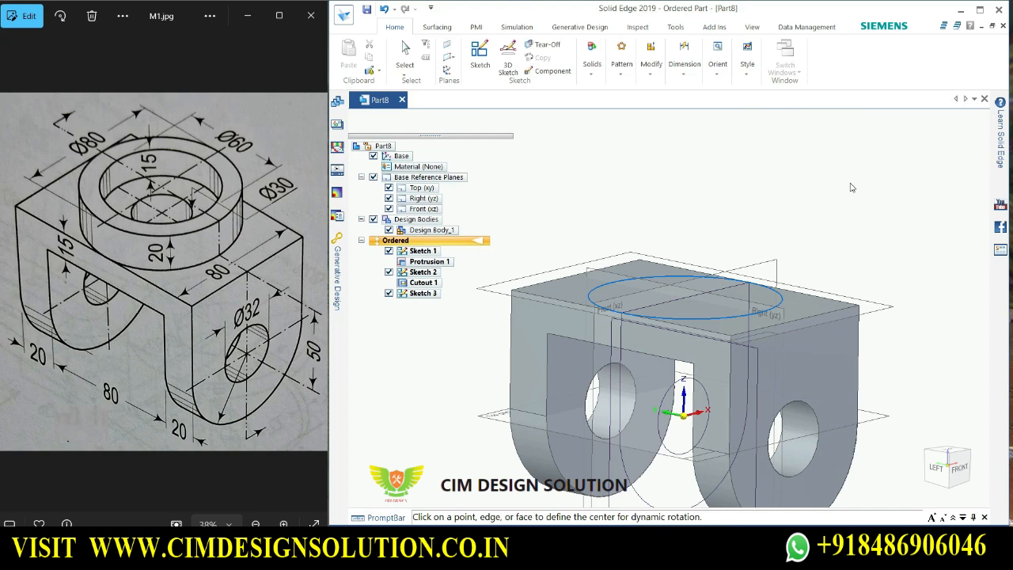
# Set the boss's second-direction extrusion distance to 20 mm, accept the upper side and finish the protrusion.
pyautogui.click(852, 188)
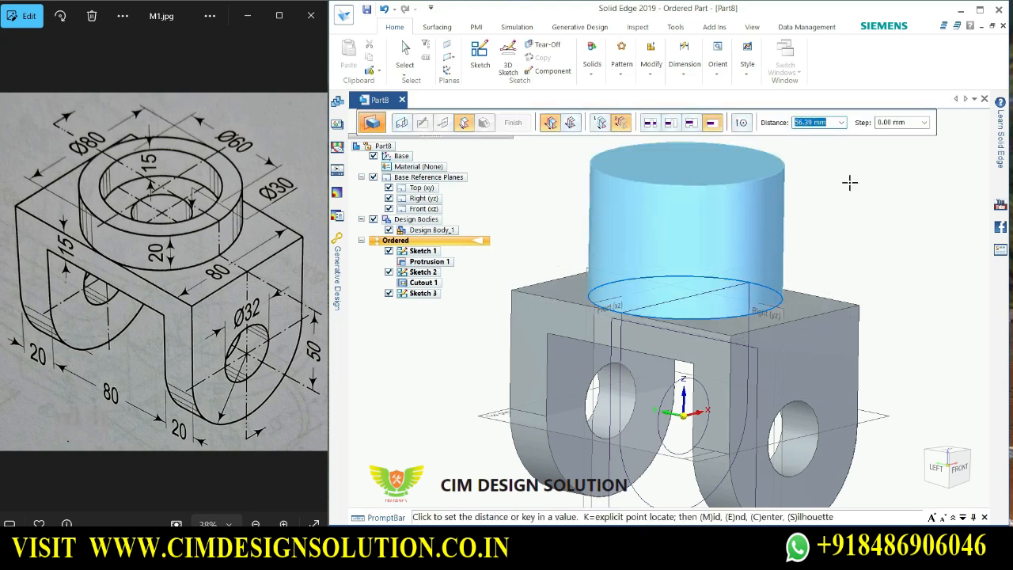
pyautogui.write('20')
pyautogui.press('Tab')
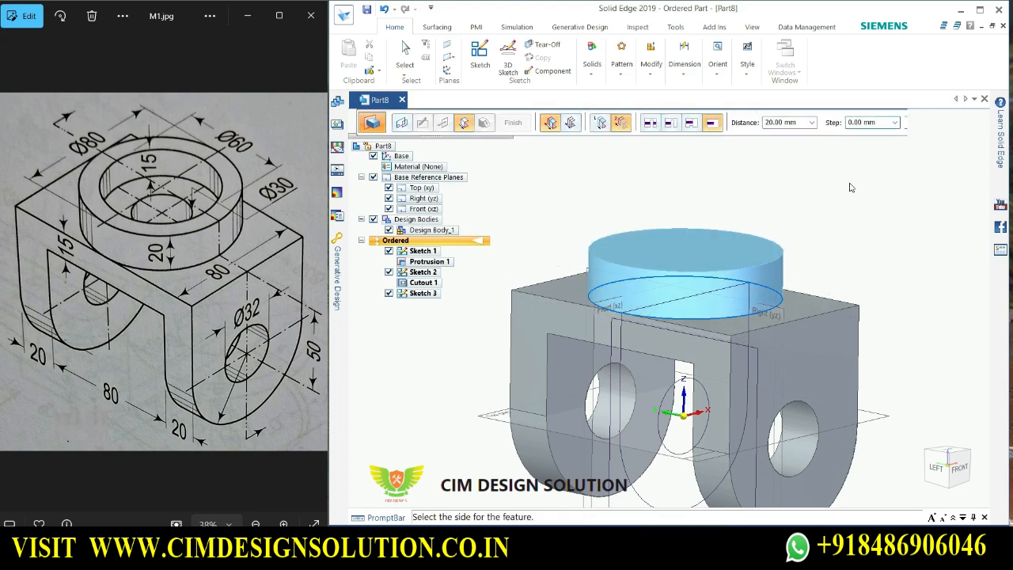
pyautogui.click(851, 187)
pyautogui.hotkey('ctrl', 'f')
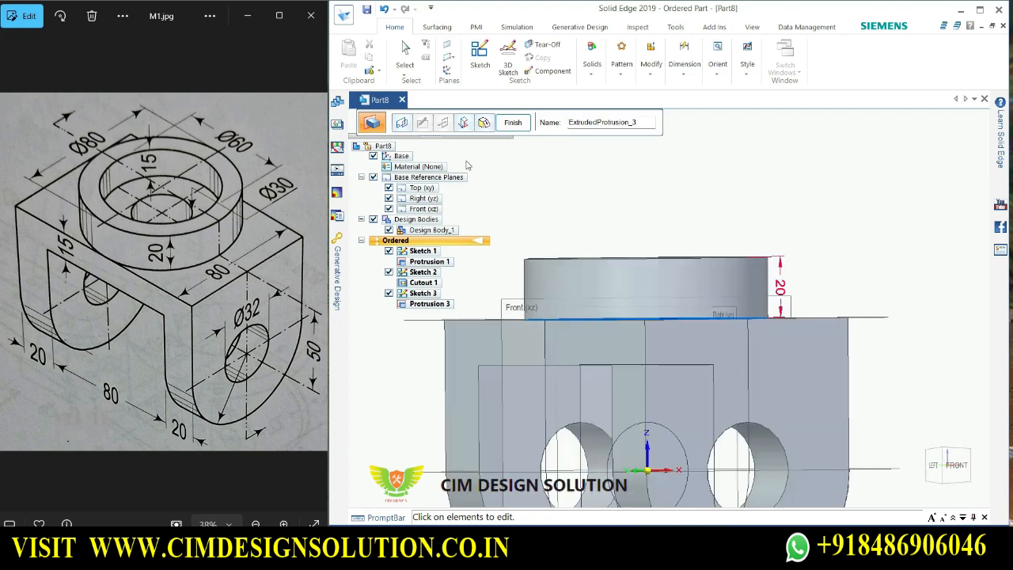
pyautogui.click(513, 121)
pyautogui.hotkey('ctrl', 'i')
pyautogui.scroll(2, 839, 285)
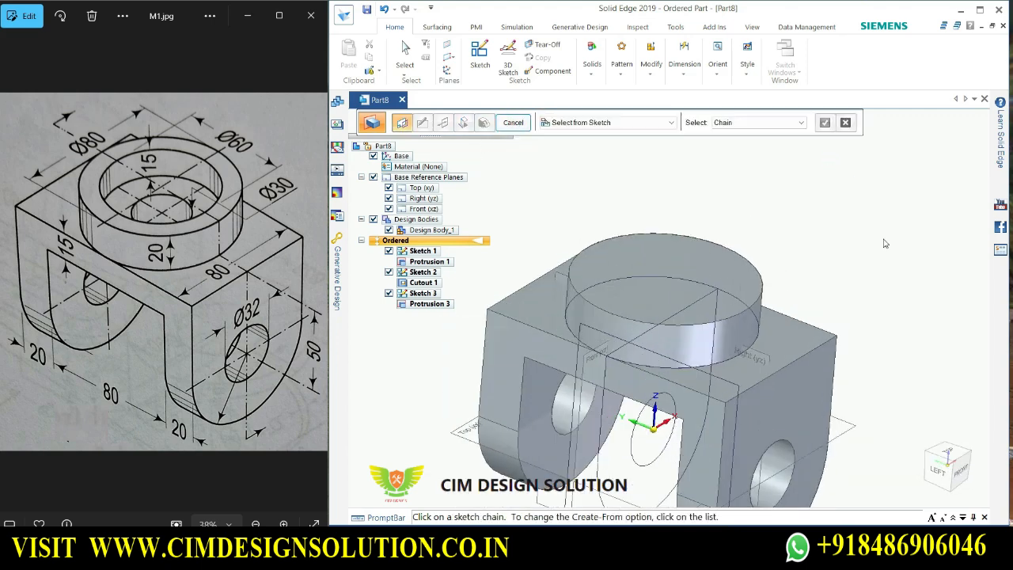
pyautogui.click(510, 124)
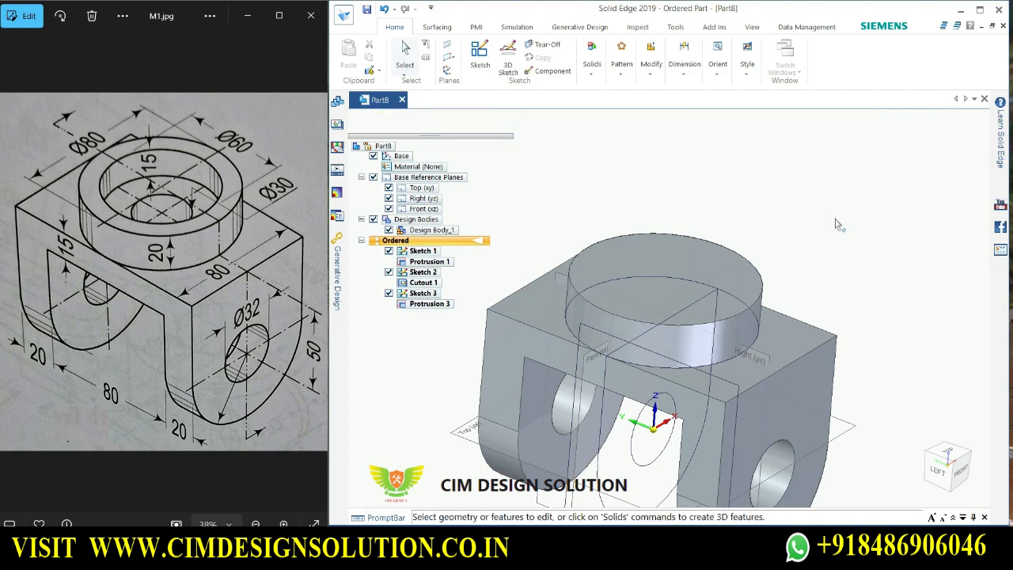
# Start a sketch on the boss's top face and draw a 60 mm diameter circle centred on the origin.
pyautogui.hotkey('ctrl', 'f')
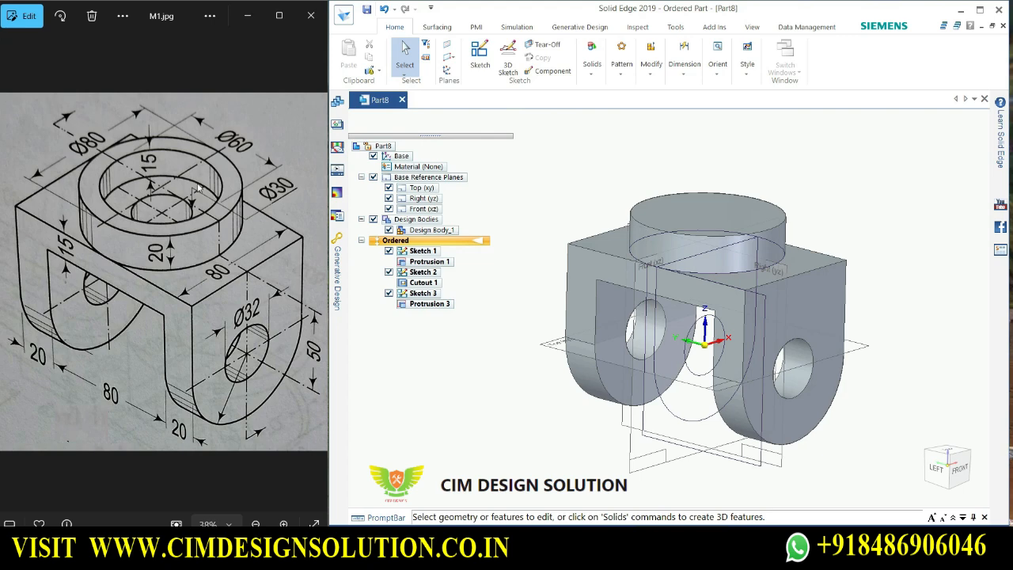
pyautogui.scroll(3, 756, 227)
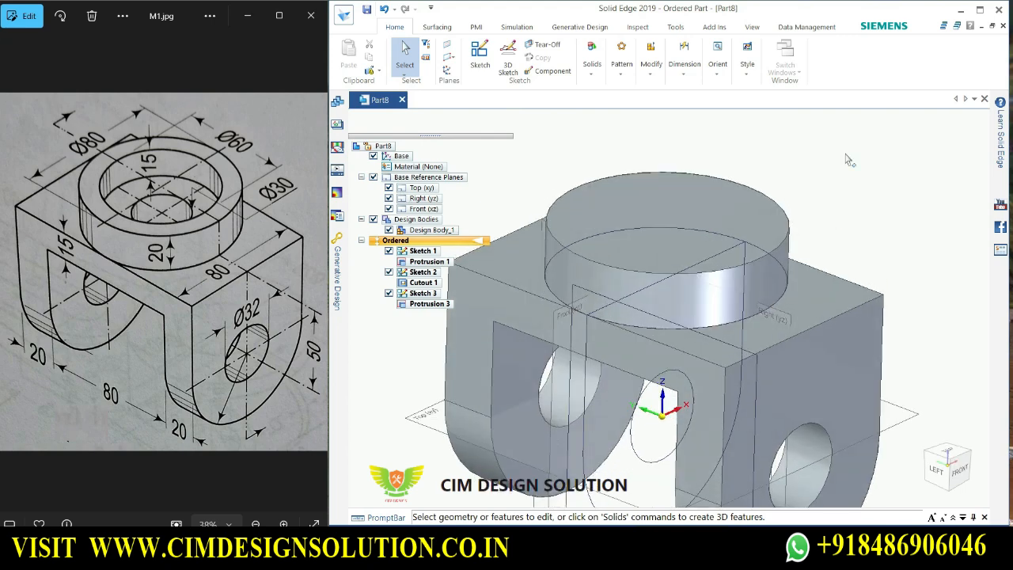
pyautogui.scroll(1, 848, 159)
pyautogui.click(481, 62)
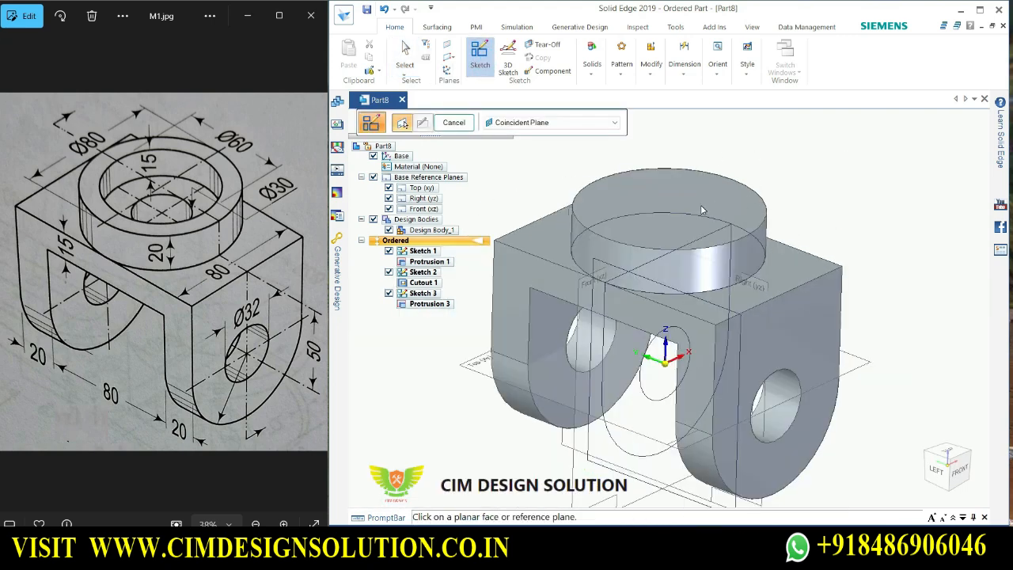
pyautogui.click(711, 193)
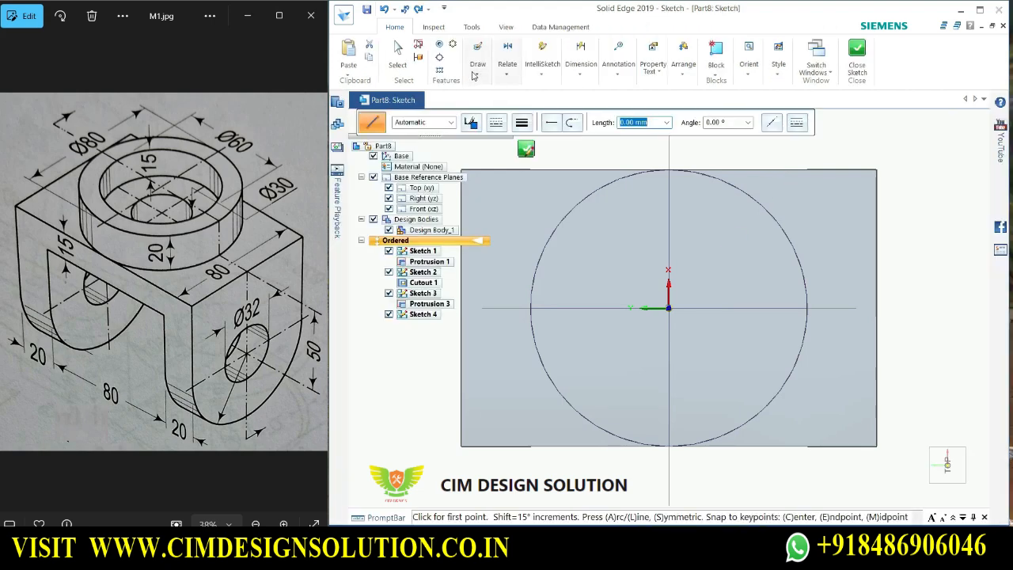
pyautogui.click(476, 74)
pyautogui.click(488, 122)
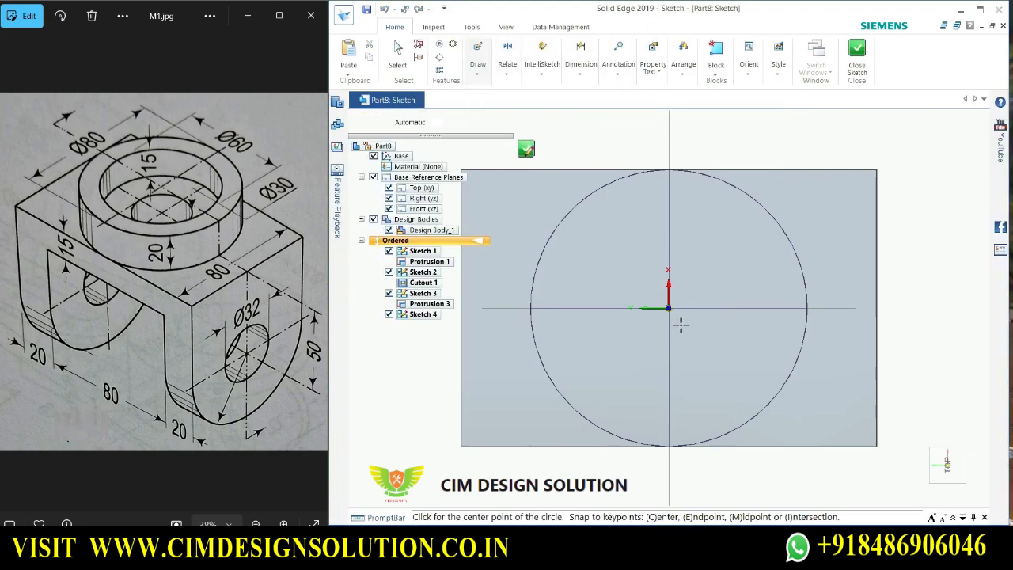
pyautogui.click(668, 308)
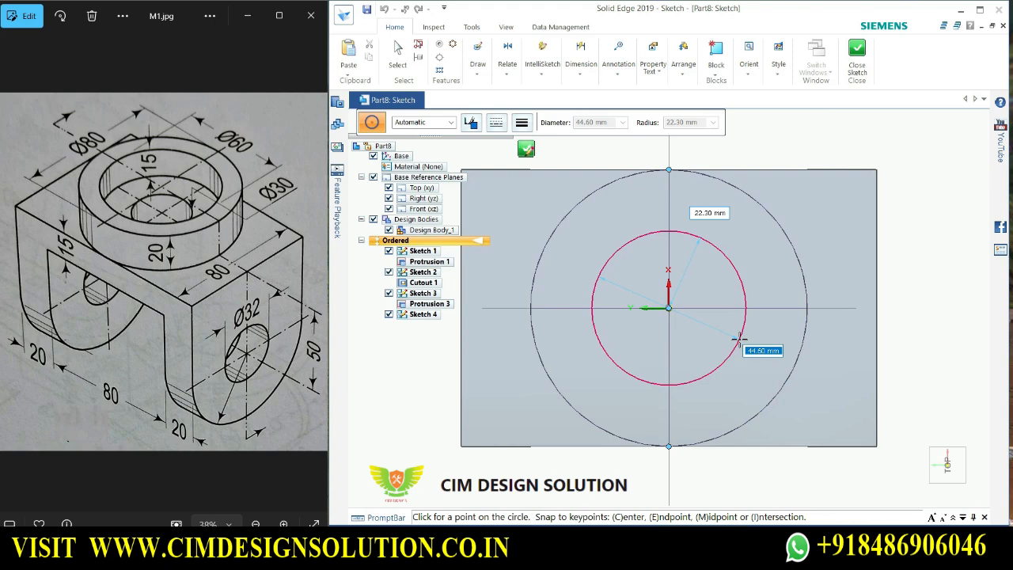
pyautogui.write('60')
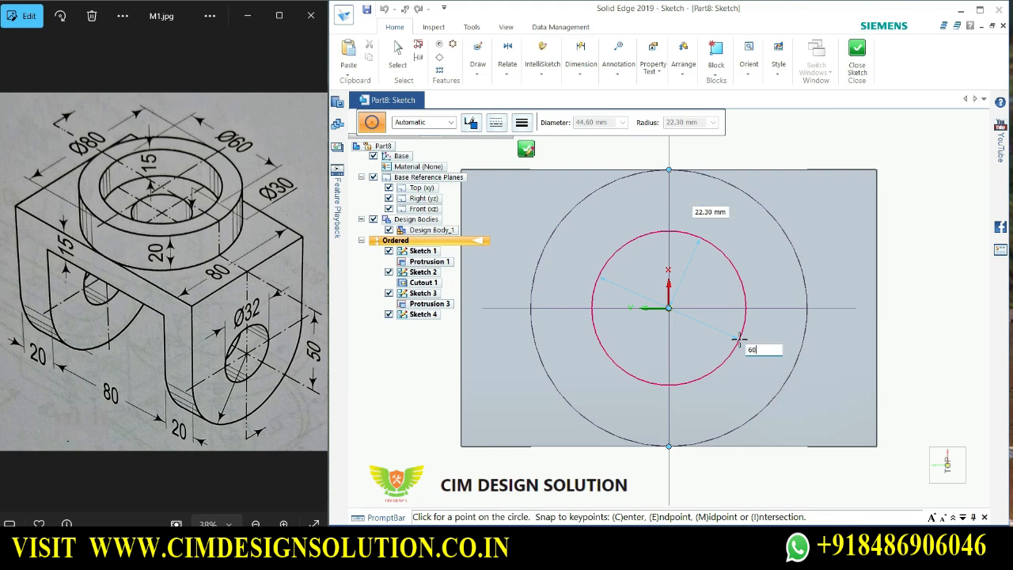
pyautogui.press('Return')
pyautogui.press('Escape')
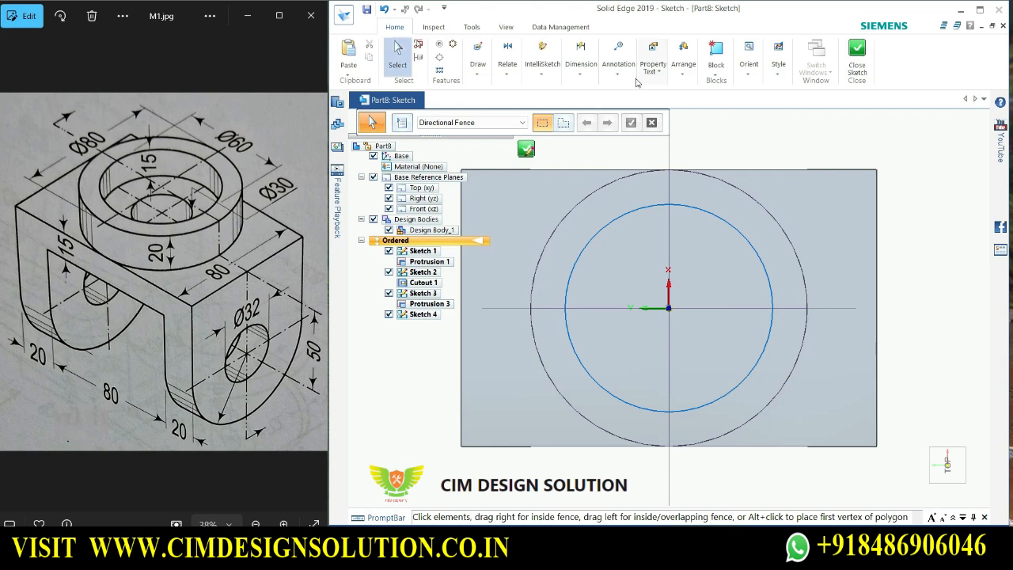
# Dimension the inner circle's diameter as 60 mm, then close and finish the sketch.
pyautogui.click(588, 66)
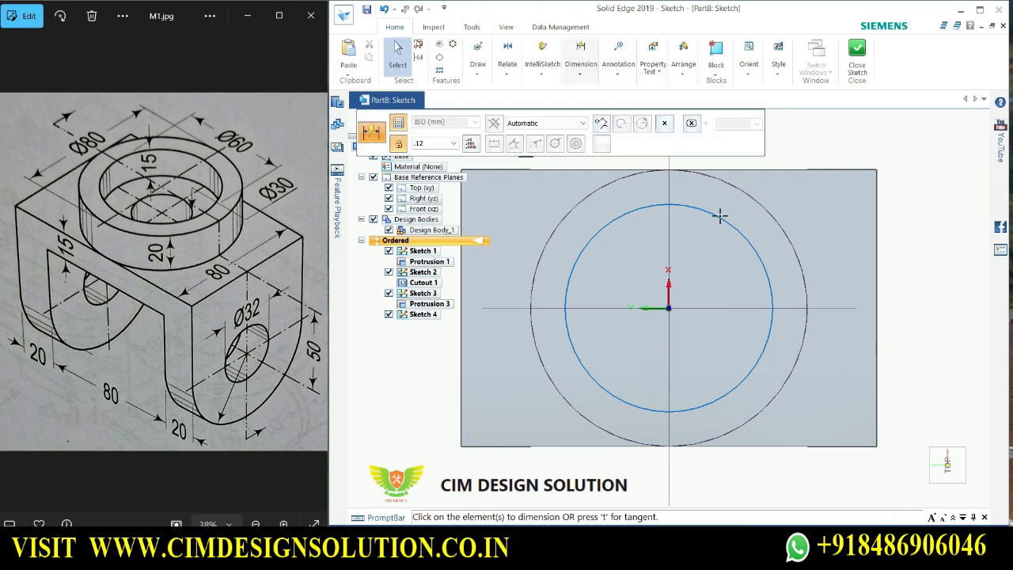
pyautogui.scroll(-2, 768, 236)
pyautogui.click(897, 161)
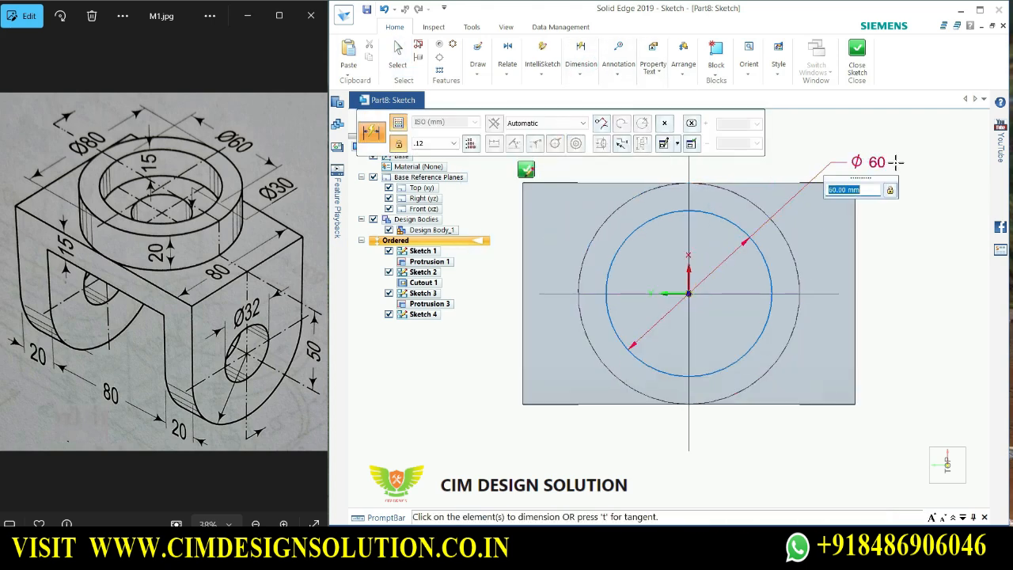
pyautogui.press('Return')
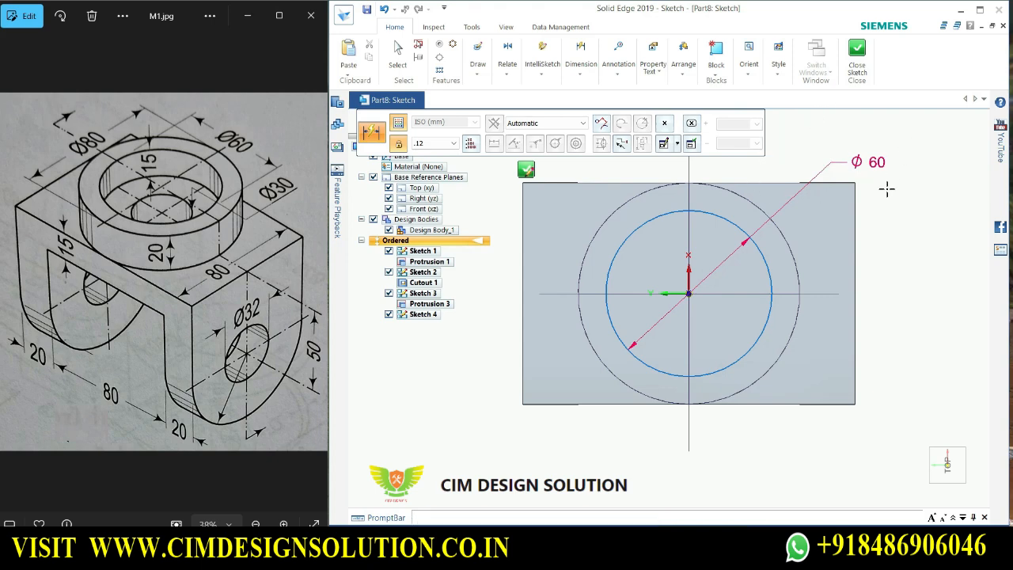
pyautogui.press('Escape')
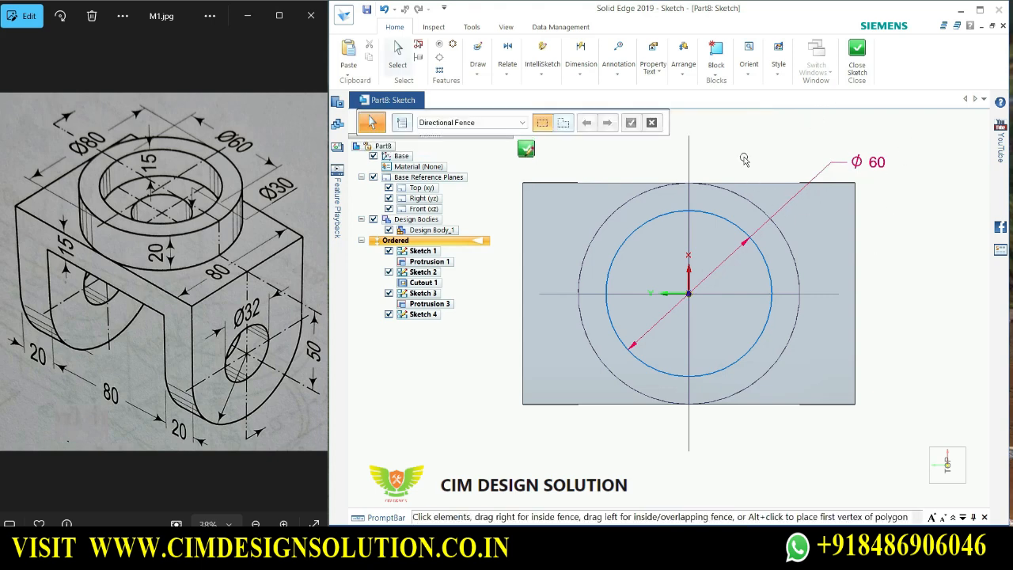
pyautogui.scroll(1, 775, 187)
pyautogui.moveTo(774, 187)
pyautogui.mouseDown(button='middle')
pyautogui.moveTo(780, 155)
pyautogui.moveTo(831, 76)
pyautogui.moveTo(889, 99)
pyautogui.mouseUp(button='middle')
pyautogui.click(857, 54)
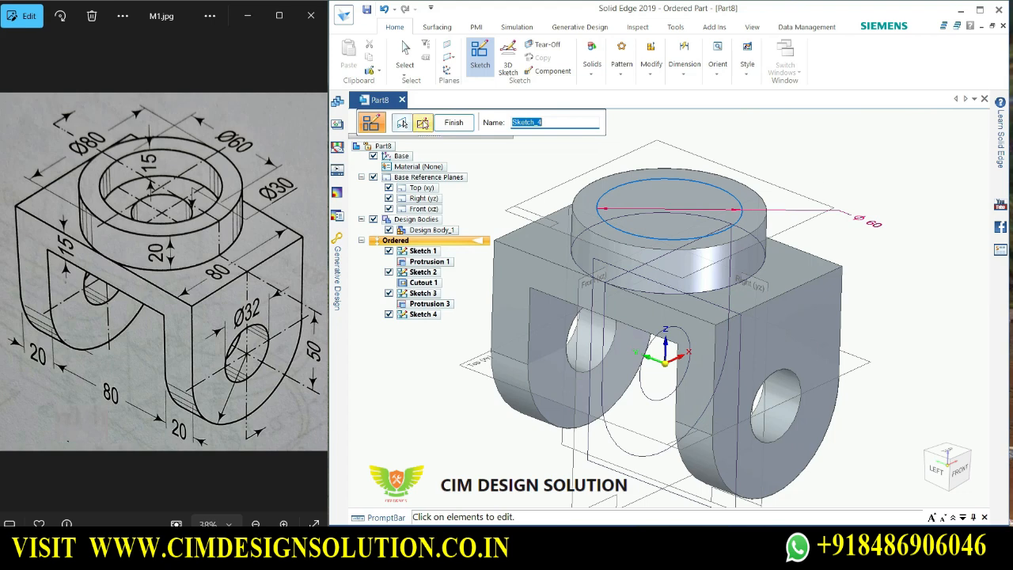
pyautogui.click(465, 125)
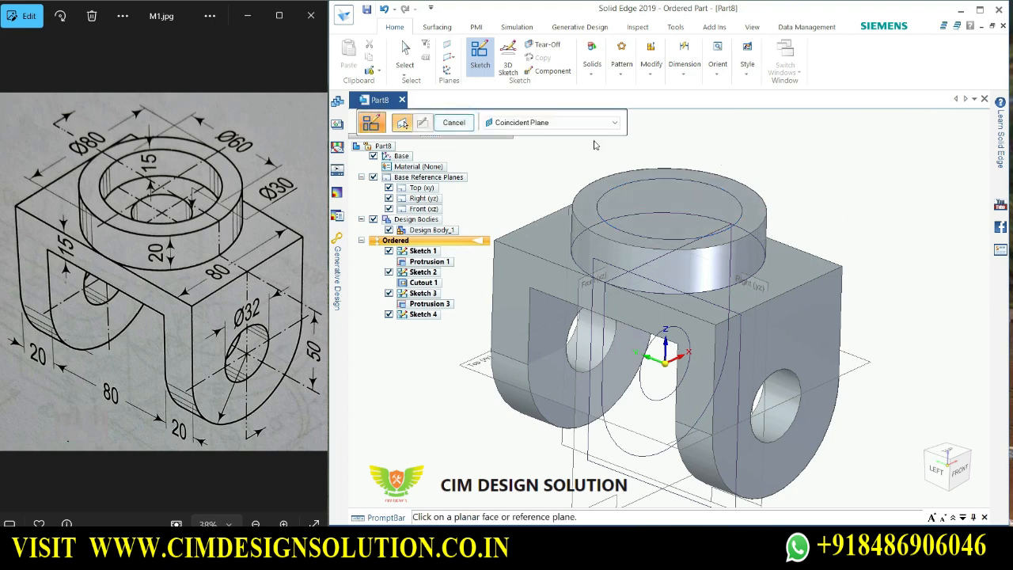
pyautogui.click(455, 123)
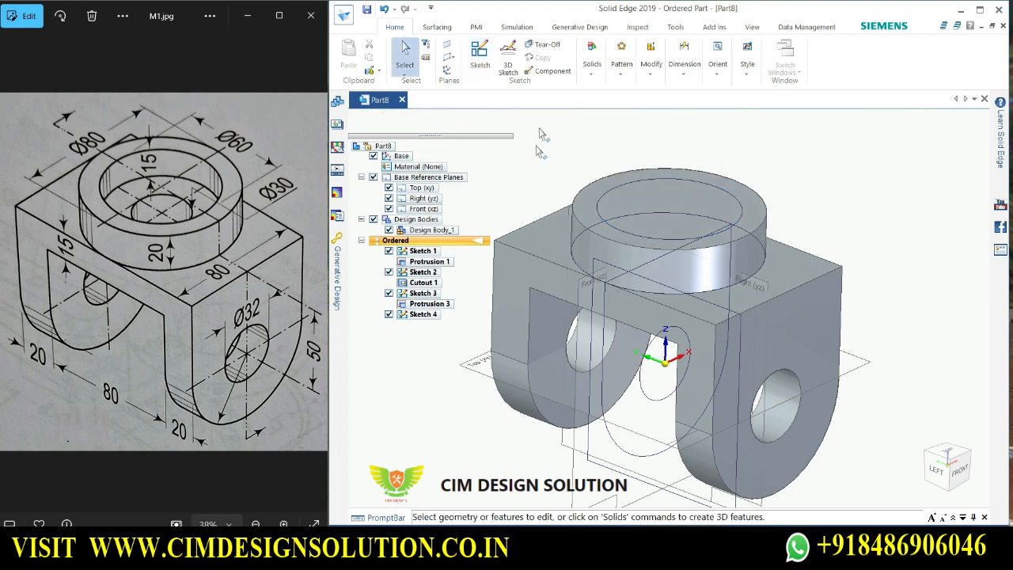
pyautogui.click(591, 74)
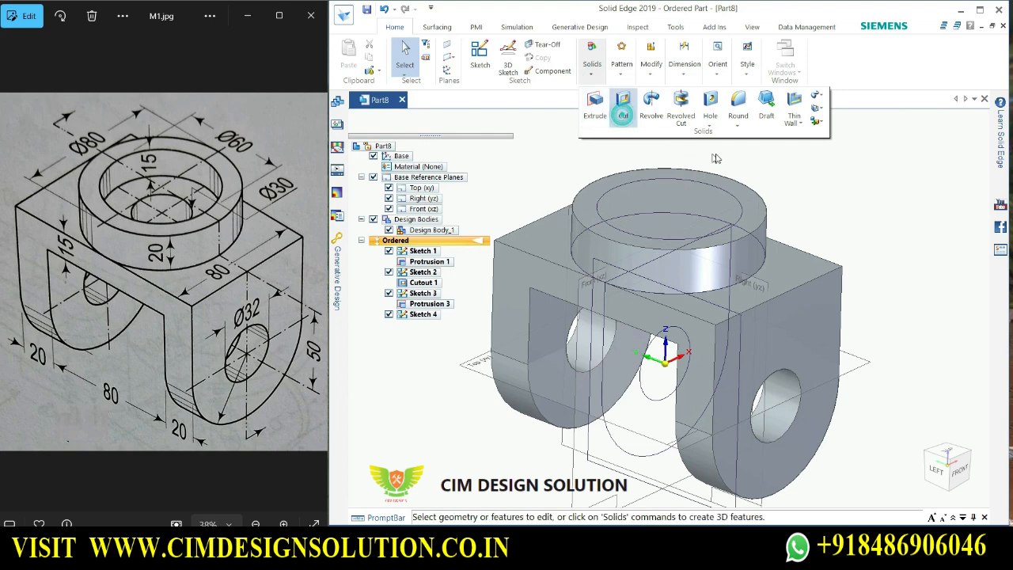
pyautogui.click(621, 112)
pyautogui.scroll(2, 619, 175)
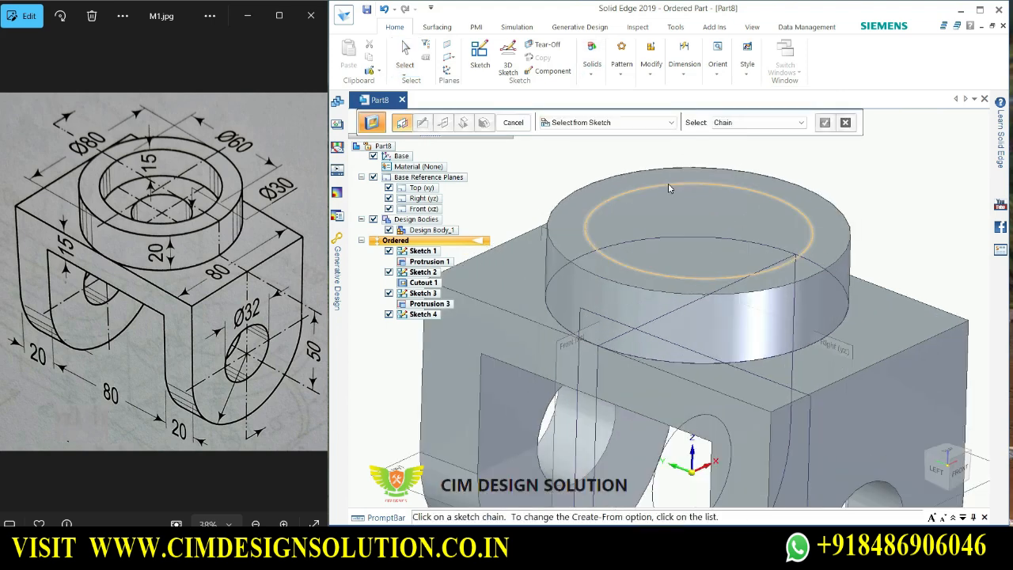
pyautogui.click(669, 185)
pyautogui.scroll(-1, 688, 216)
pyautogui.scroll(-1, 687, 217)
pyautogui.click(824, 121)
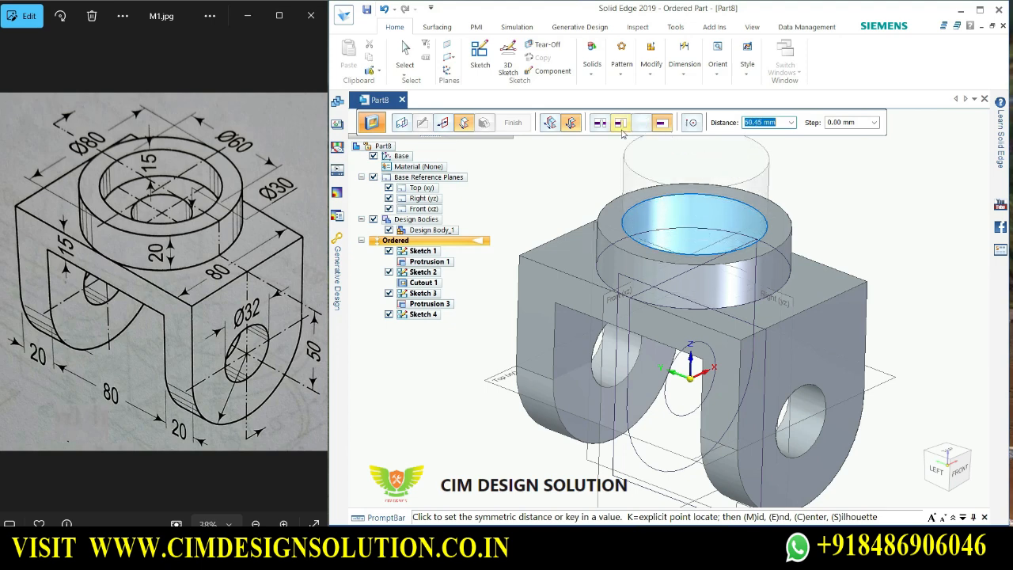
pyautogui.click(554, 124)
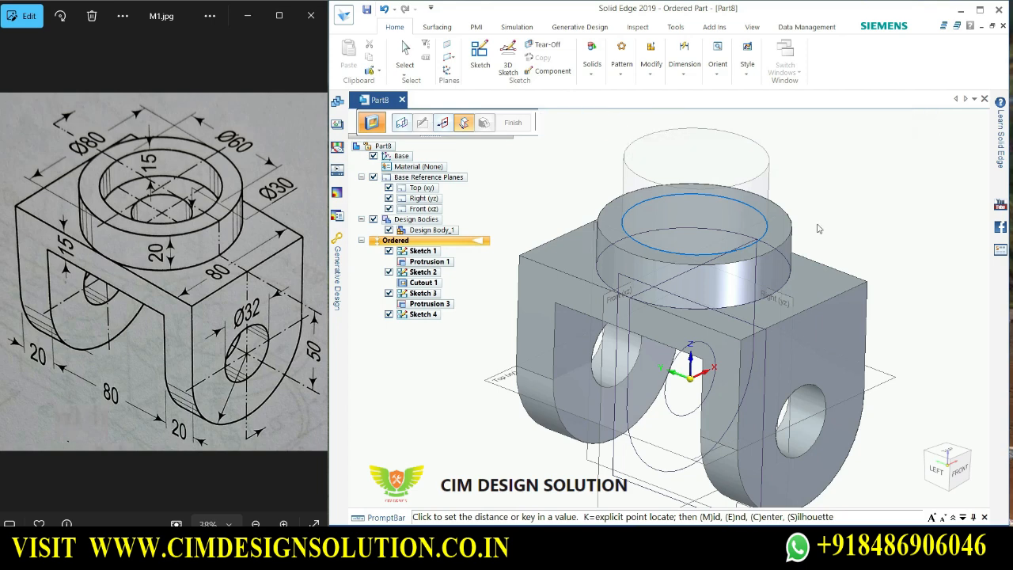
pyautogui.scroll(-1, 813, 207)
pyautogui.scroll(2, 794, 176)
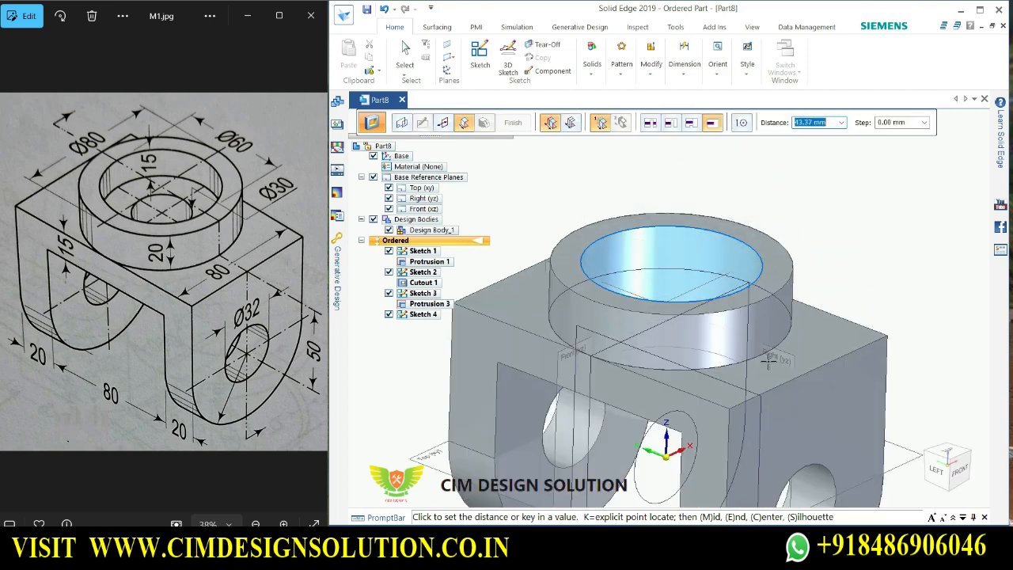
pyautogui.press('Return')
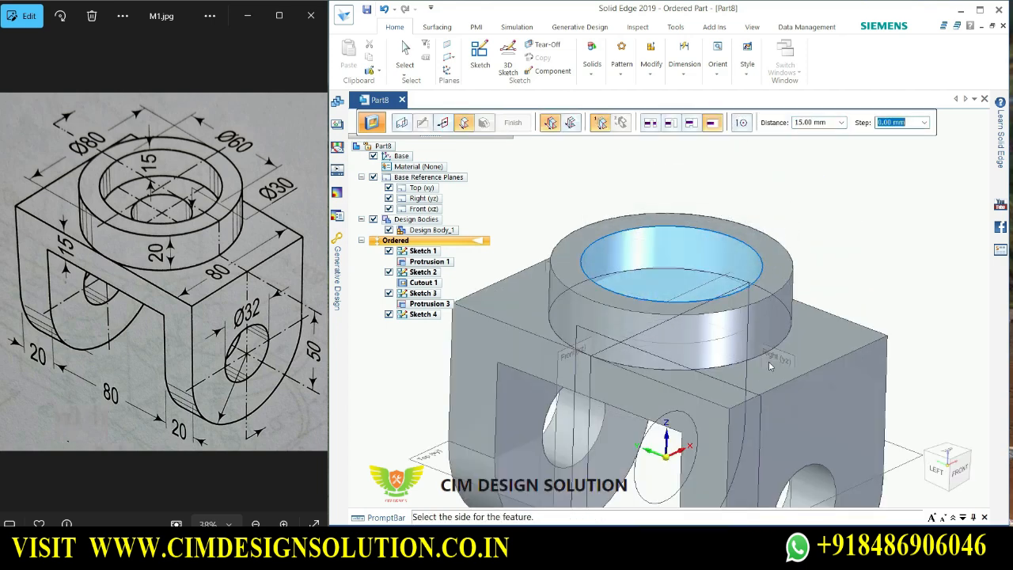
pyautogui.click(824, 271)
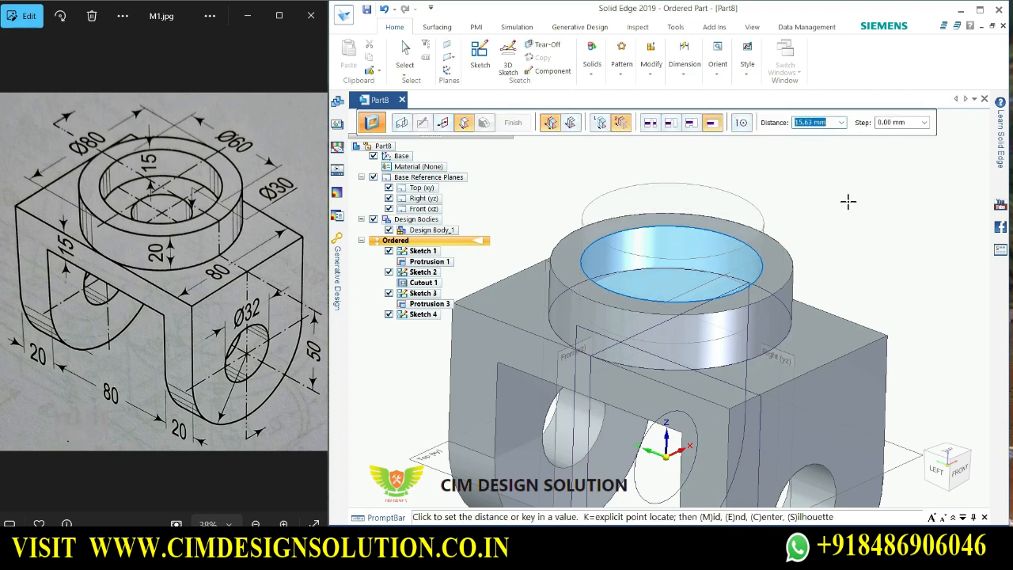
pyautogui.middleClick(860, 234)
pyautogui.scroll(-3, 799, 200)
pyautogui.scroll(3, 799, 213)
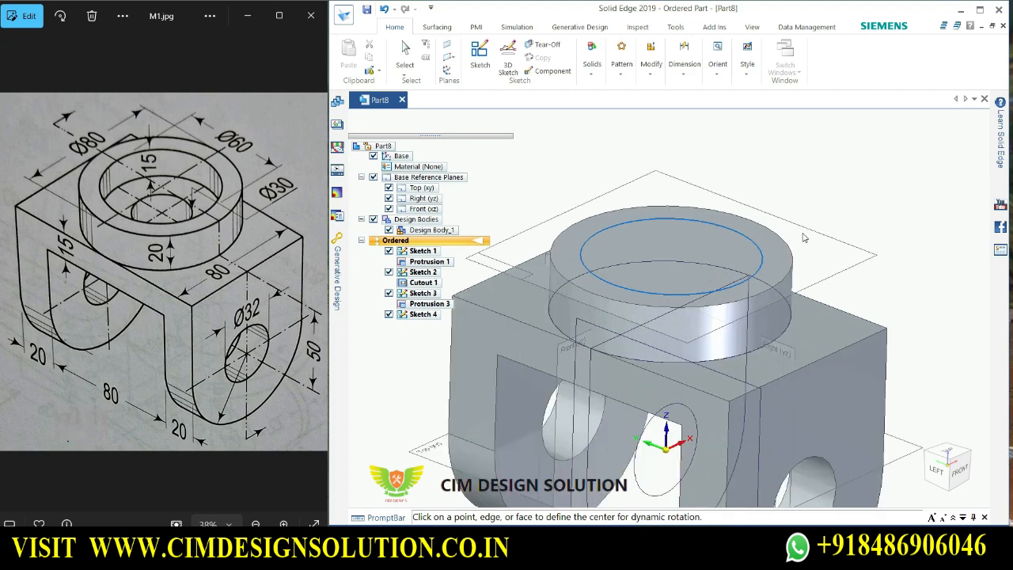
pyautogui.rightClick(884, 217)
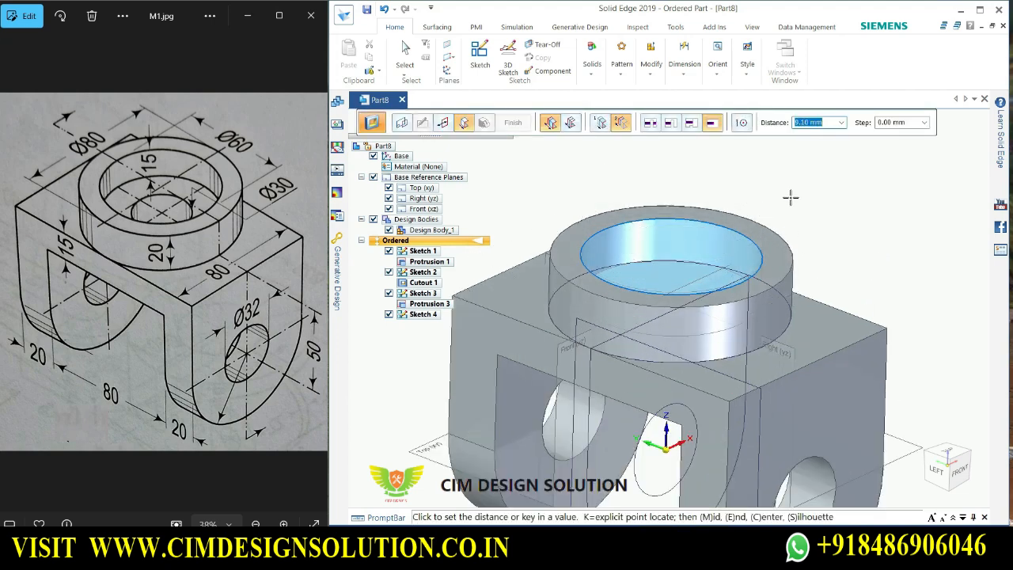
pyautogui.scroll(-2, 791, 197)
pyautogui.moveTo(793, 215)
pyautogui.mouseDown(button='middle')
pyautogui.moveTo(799, 176)
pyautogui.moveTo(791, 202)
pyautogui.mouseUp(button='middle')
pyautogui.scroll(1, 799, 167)
pyautogui.press('Escape')
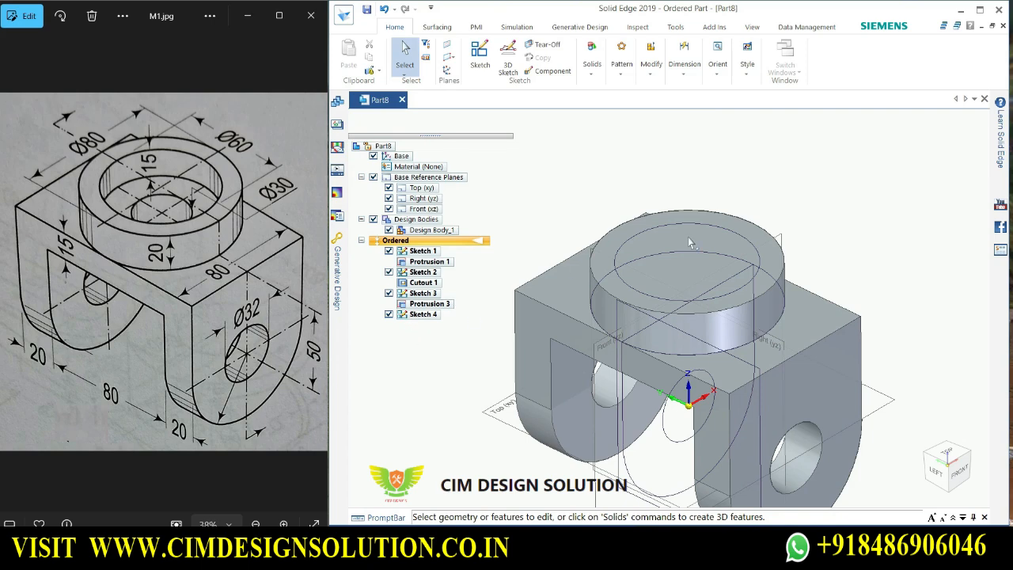
pyautogui.click(717, 227)
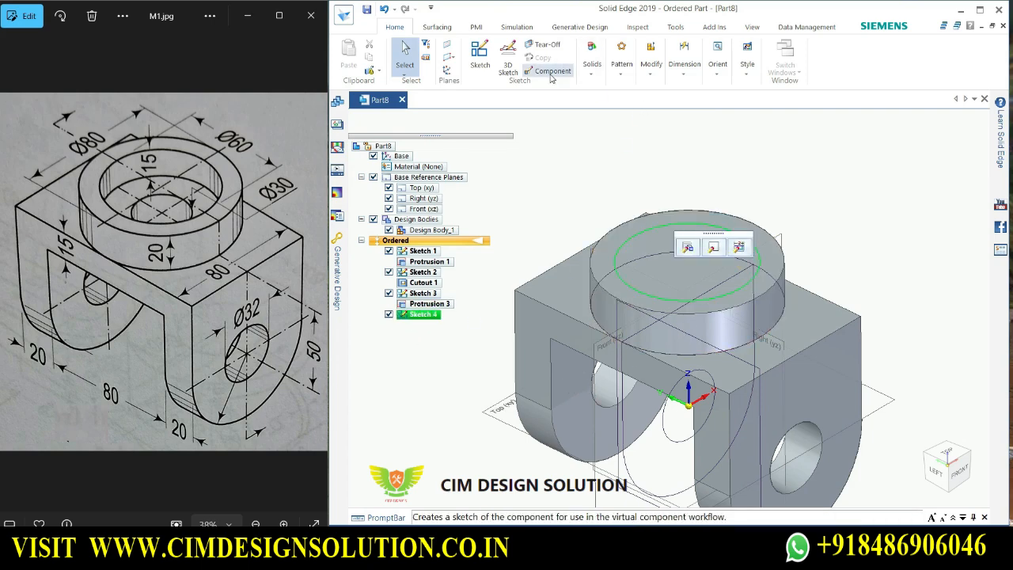
pyautogui.click(595, 64)
pyautogui.click(600, 107)
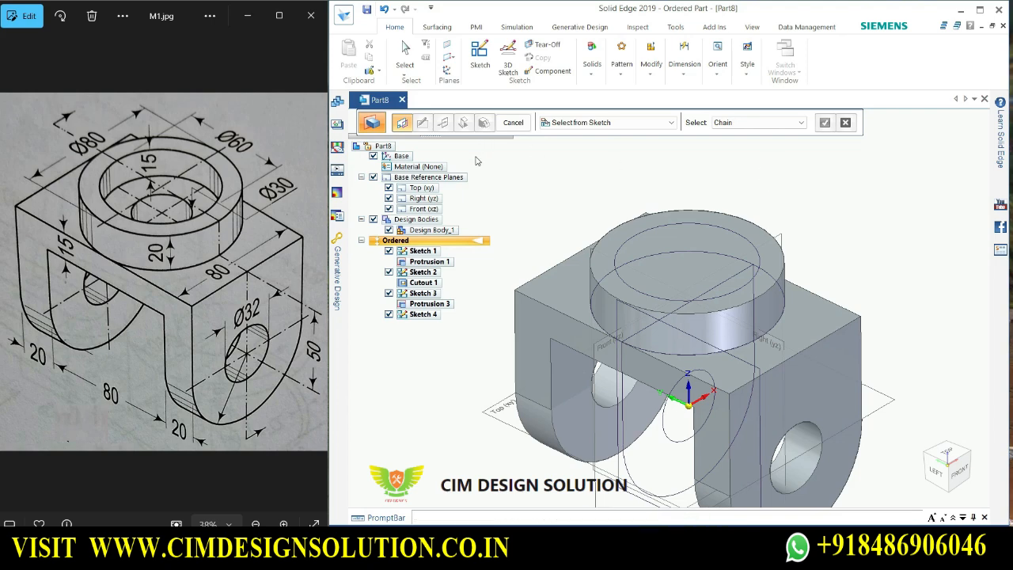
pyautogui.press('Escape')
# Start a Cut from the 60 mm circle on the boss's top face and turn off symmetric extent.
pyautogui.click(599, 73)
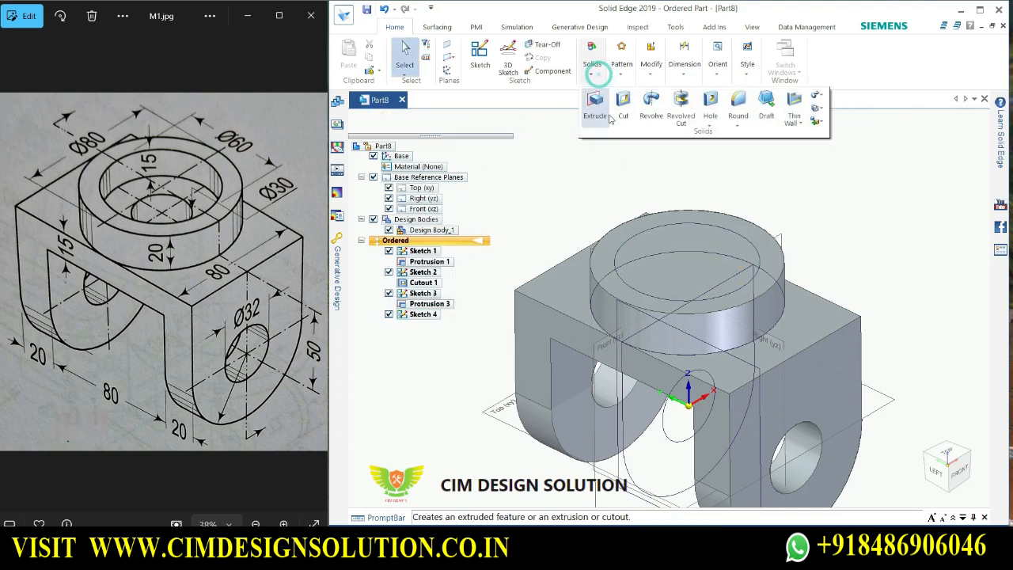
pyautogui.click(599, 105)
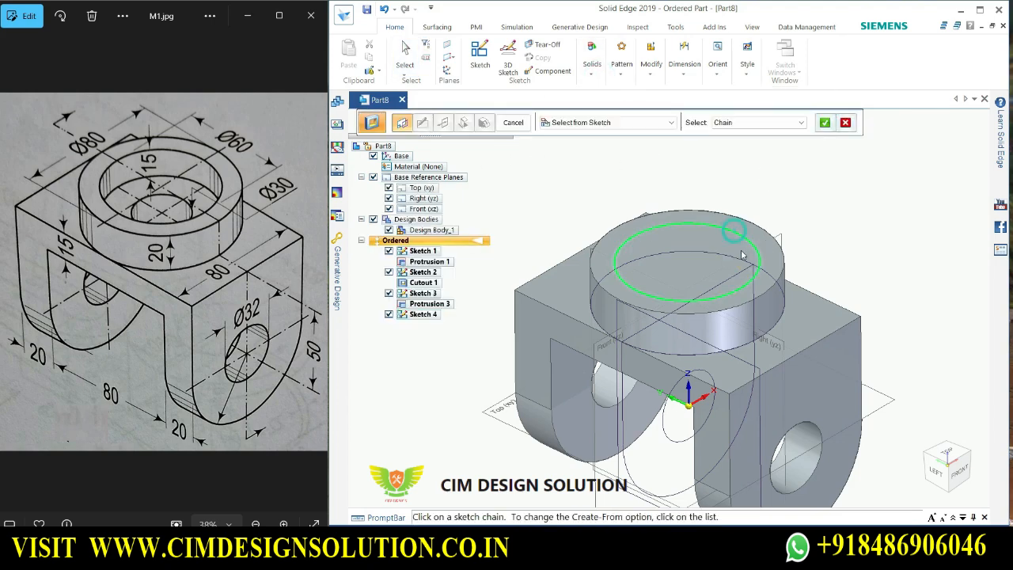
pyautogui.scroll(2, 746, 287)
pyautogui.click(826, 123)
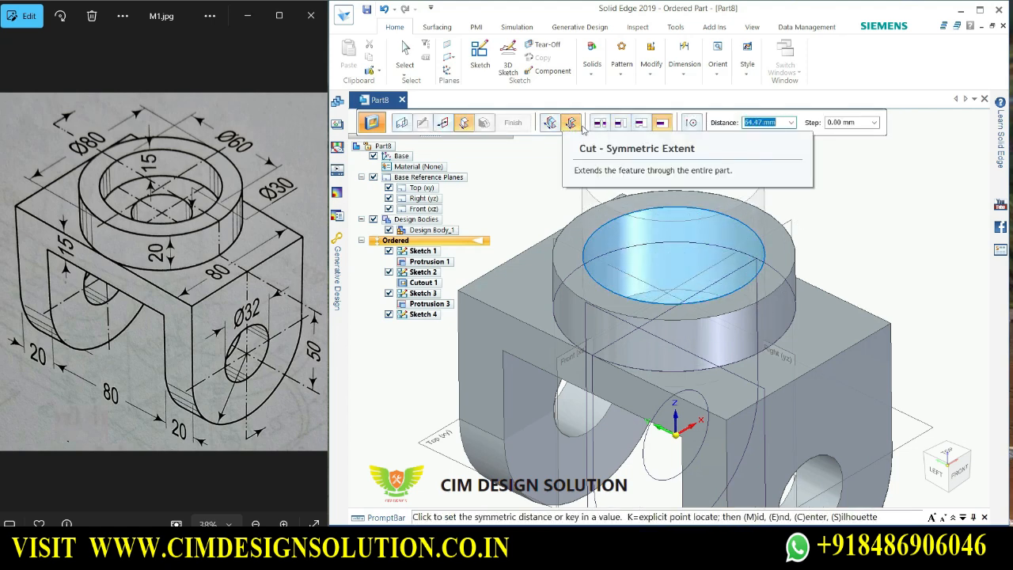
pyautogui.click(576, 125)
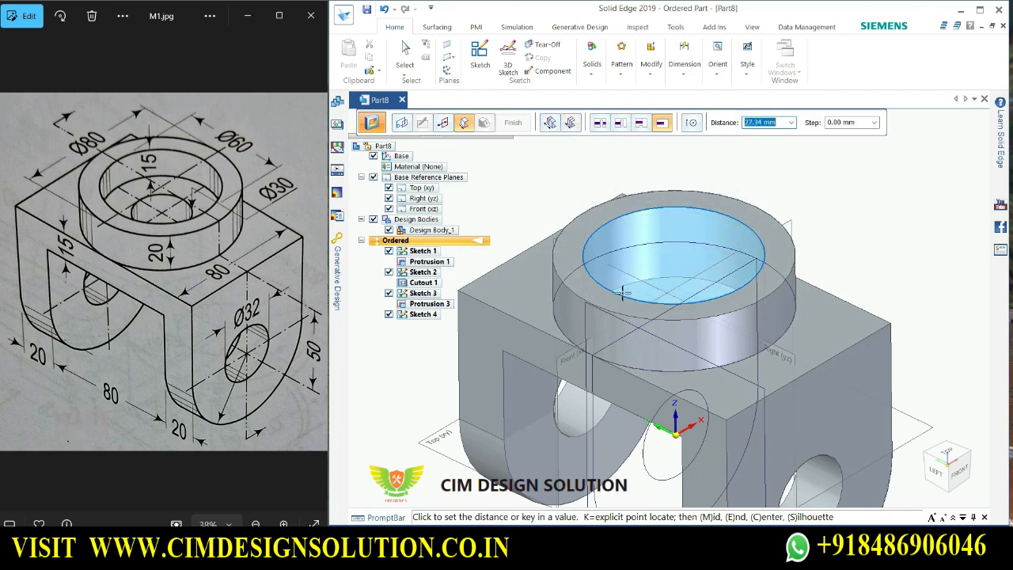
# Set the cut depth to 15 mm down into the boss, finish the cutout and leave the command.
pyautogui.write('15')
pyautogui.press('Return')
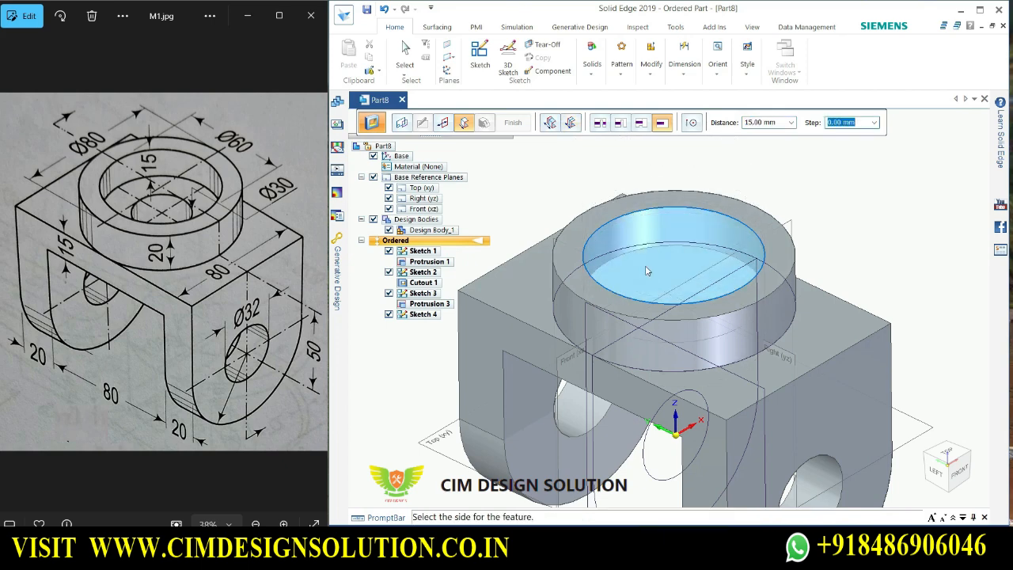
pyautogui.click(701, 209)
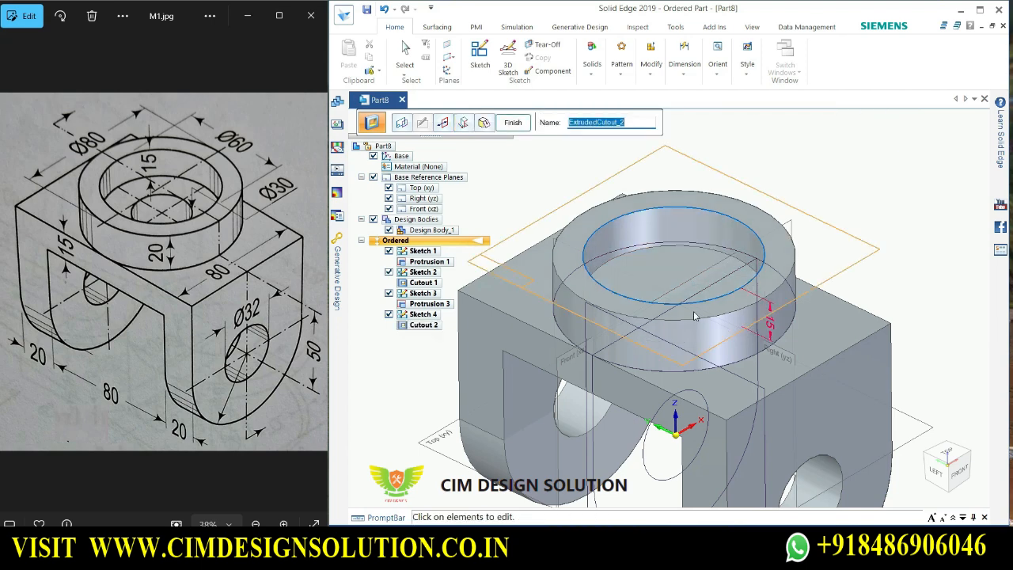
pyautogui.click(513, 122)
pyautogui.moveTo(894, 276)
pyautogui.mouseDown(button='middle')
pyautogui.moveTo(897, 259)
pyautogui.moveTo(859, 297)
pyautogui.mouseUp(button='middle')
pyautogui.scroll(-3, 891, 271)
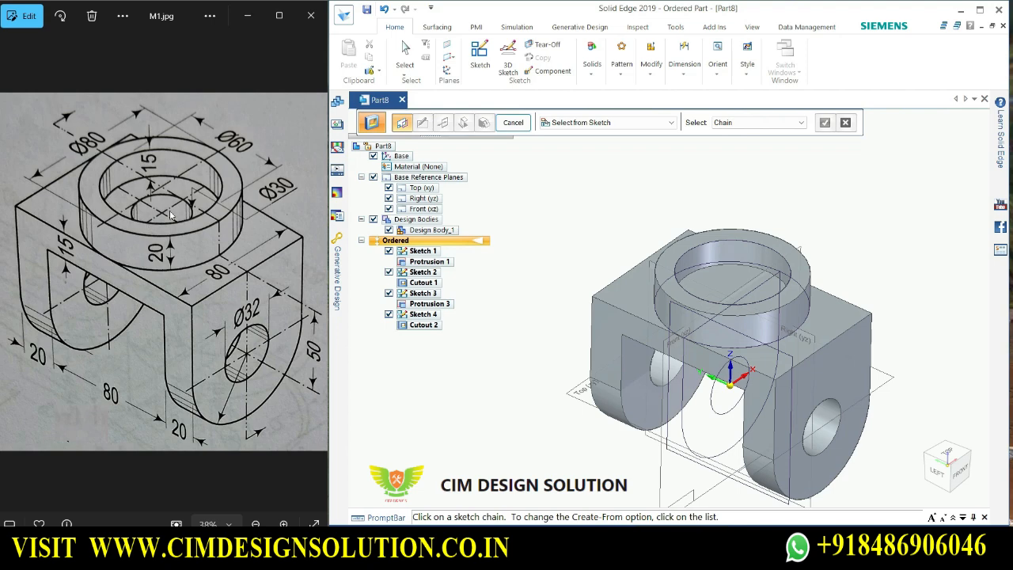
pyautogui.scroll(5, 671, 335)
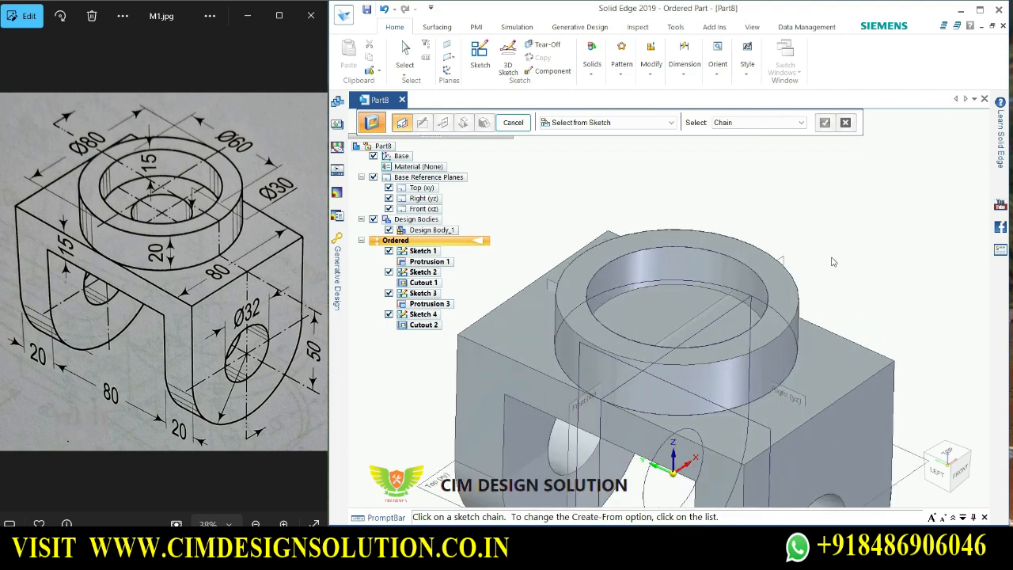
pyautogui.moveTo(671, 336); pyautogui.dragTo(652, 268, button='middle')
pyautogui.scroll(-2, 651, 267)
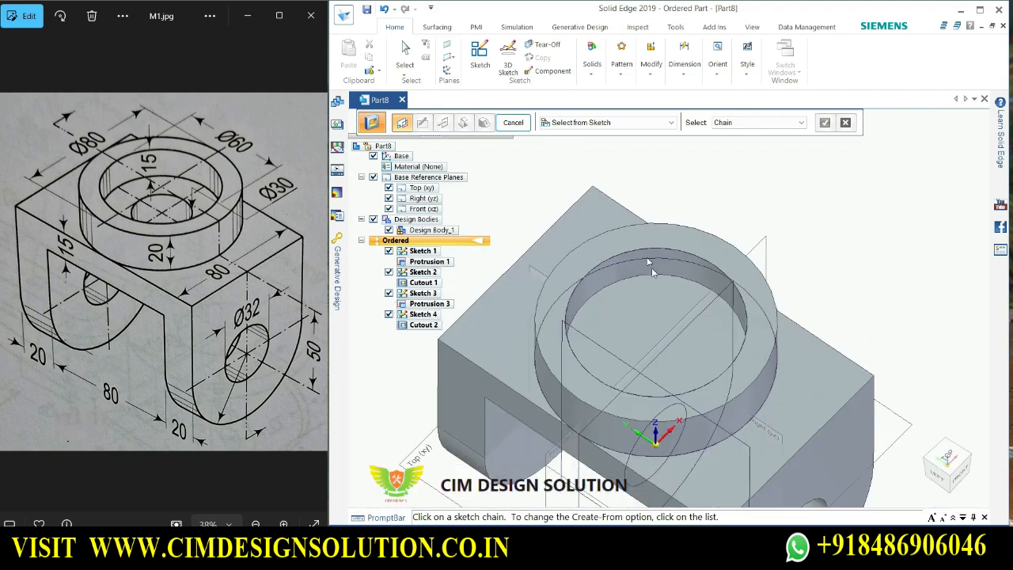
pyautogui.click(513, 123)
# Start a new sketch on the floor of the 60 mm recess and face the sketch plane.
pyautogui.click(481, 53)
pyautogui.scroll(3, 656, 306)
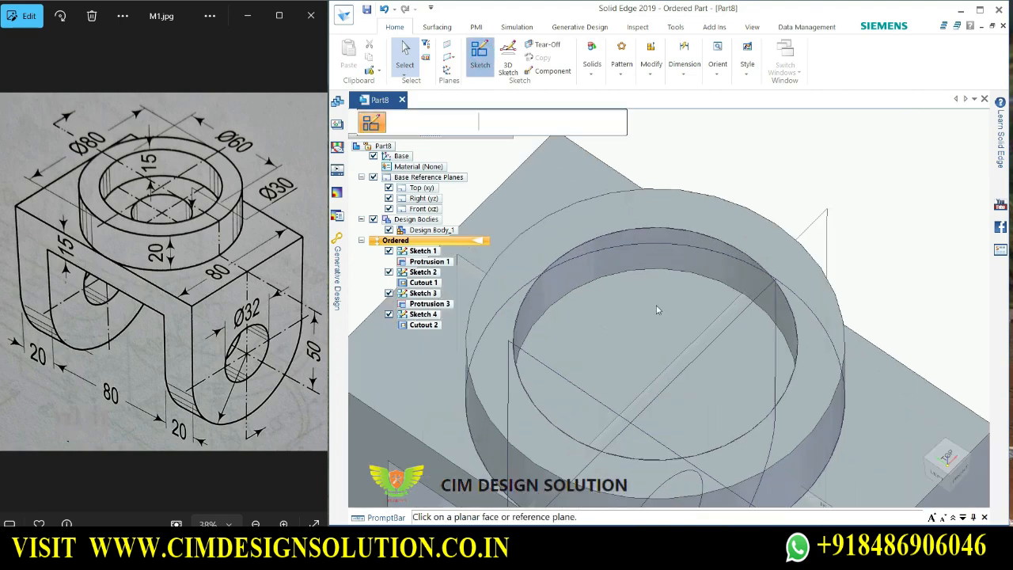
pyautogui.scroll(-4, 647, 327)
pyautogui.moveTo(647, 327); pyautogui.dragTo(649, 355, button='middle')
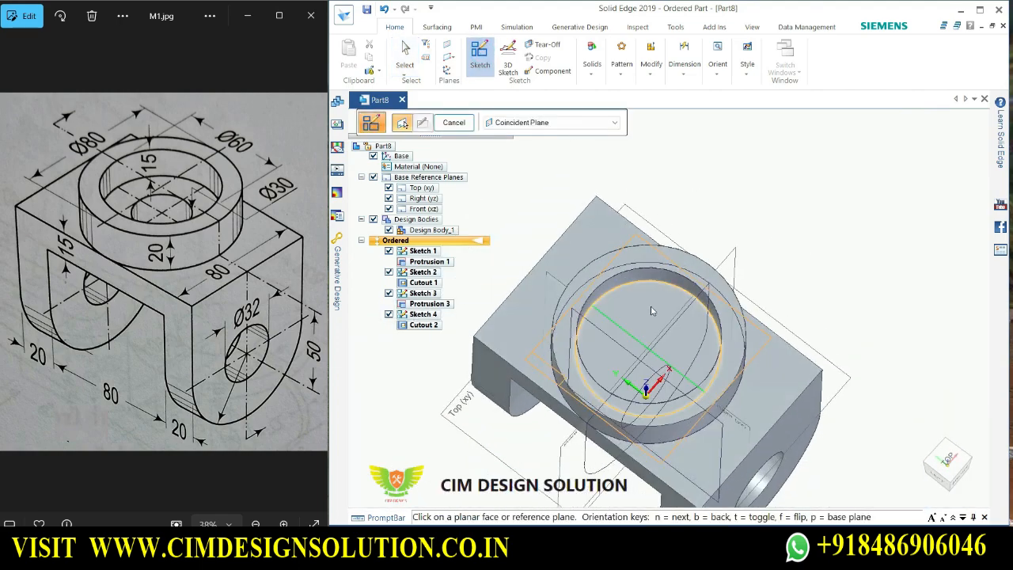
pyautogui.moveTo(665, 321); pyautogui.dragTo(655, 299, button='middle')
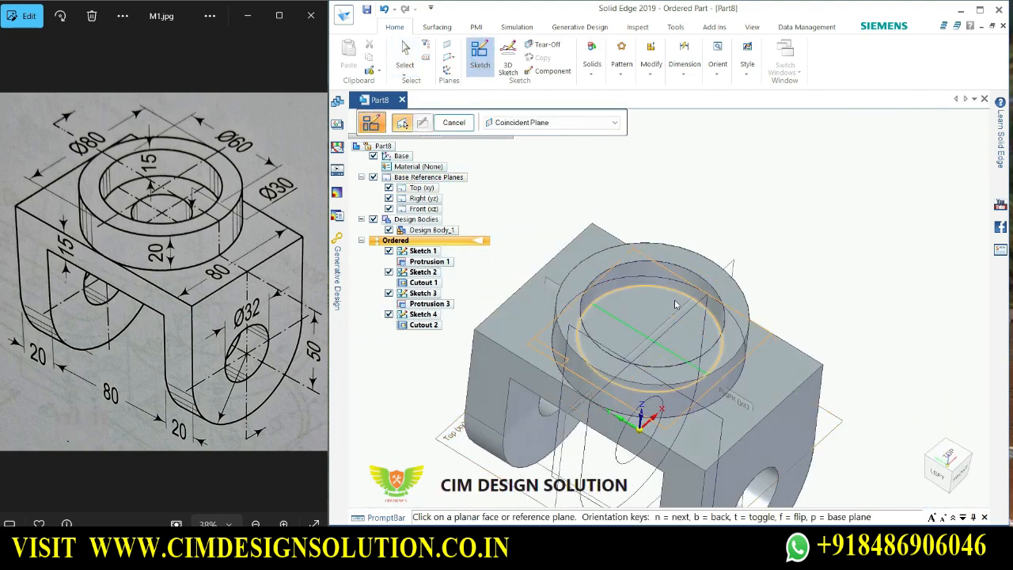
pyautogui.click(676, 303)
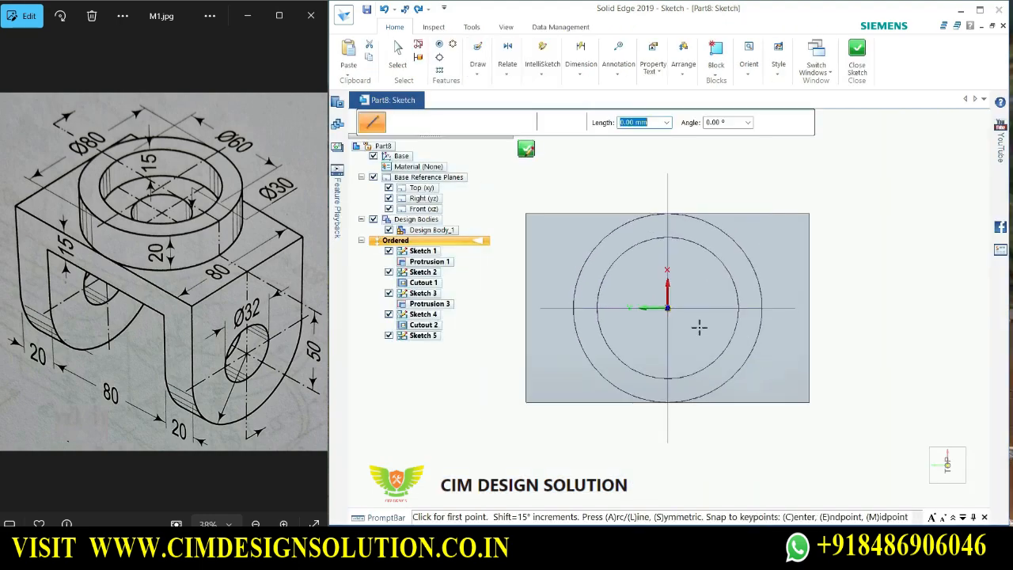
pyautogui.moveTo(699, 326)
pyautogui.mouseDown(button='middle')
pyautogui.moveTo(708, 231)
pyautogui.moveTo(694, 203)
pyautogui.moveTo(658, 258)
pyautogui.mouseUp(button='middle')
pyautogui.scroll(2, 687, 185)
pyautogui.scroll(-2, 798, 225)
pyautogui.scroll(1, 831, 177)
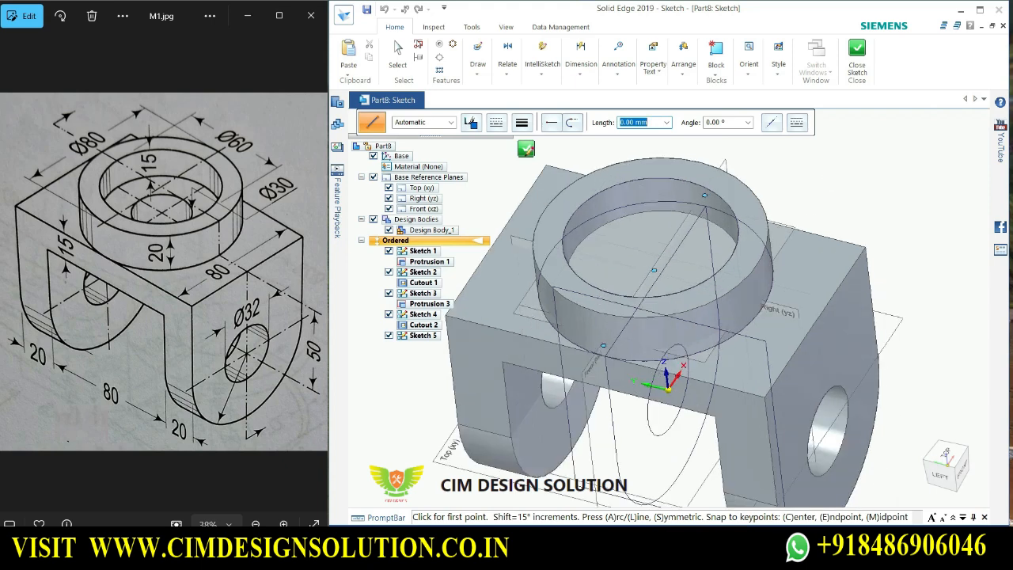
pyautogui.hotkey('ctrl', 'h')
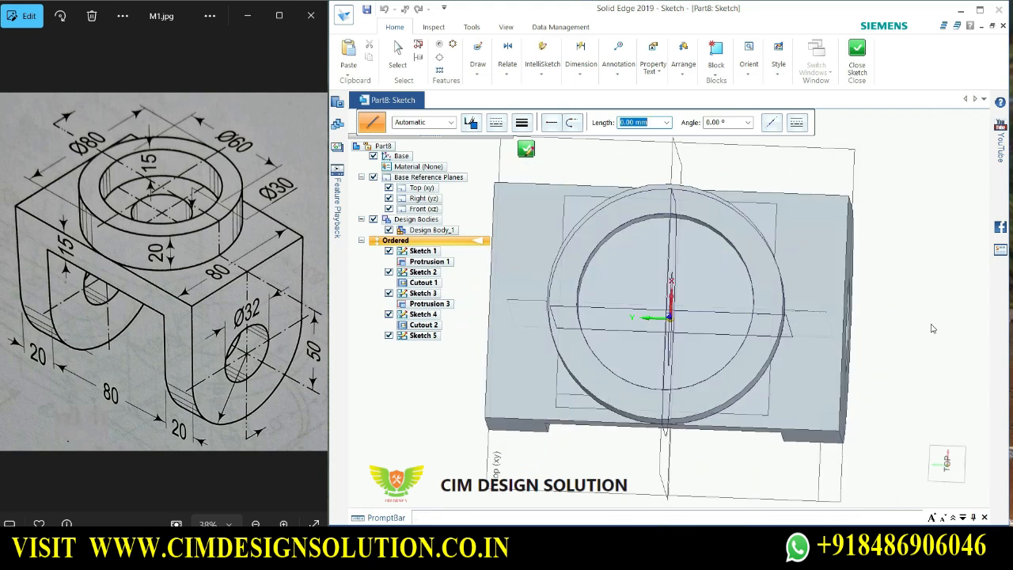
# Draw a 30 mm diameter circle centred on the origin.
pyautogui.click(484, 66)
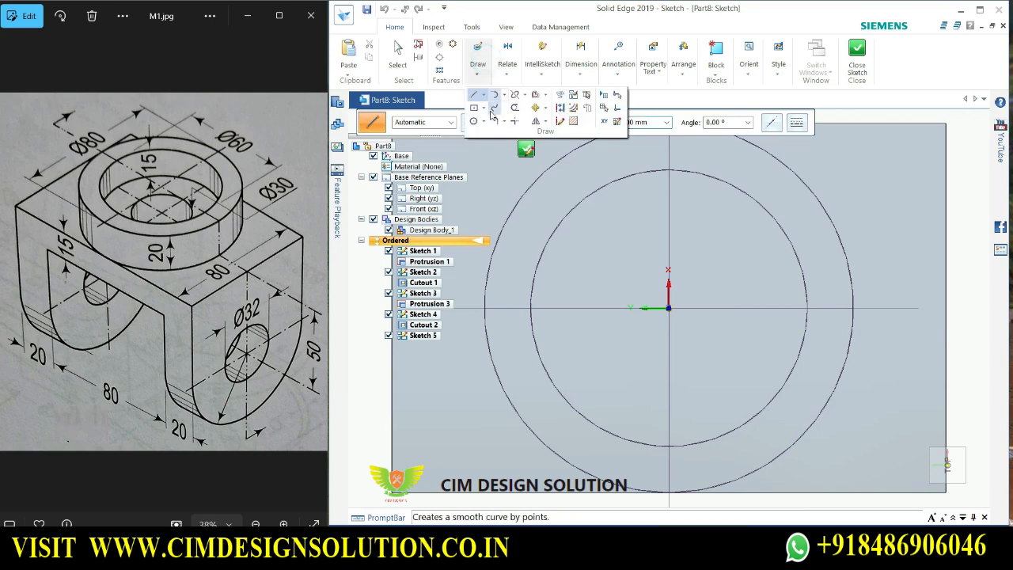
pyautogui.click(484, 98)
pyautogui.click(670, 309)
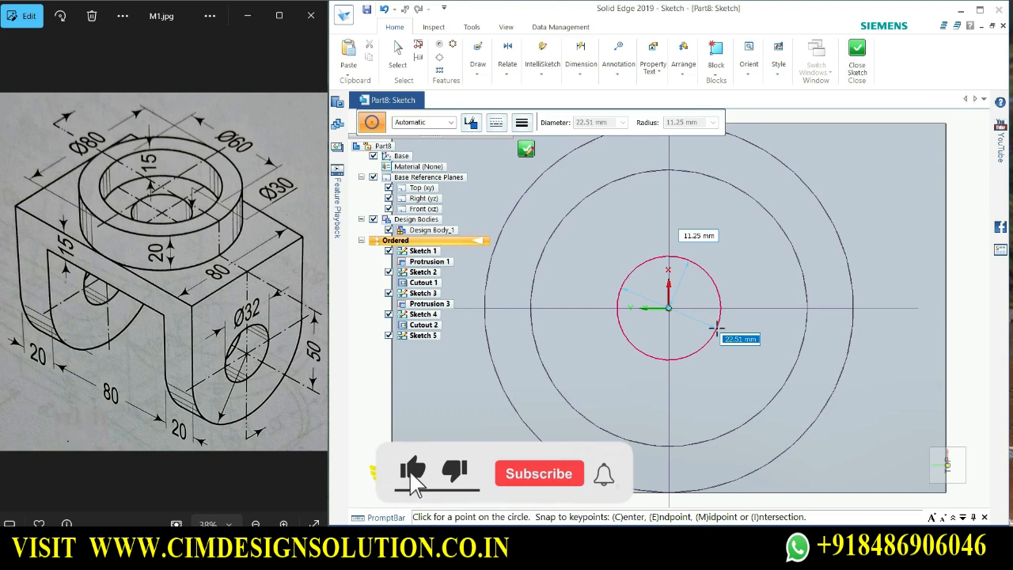
pyautogui.write('30')
pyautogui.press('Return')
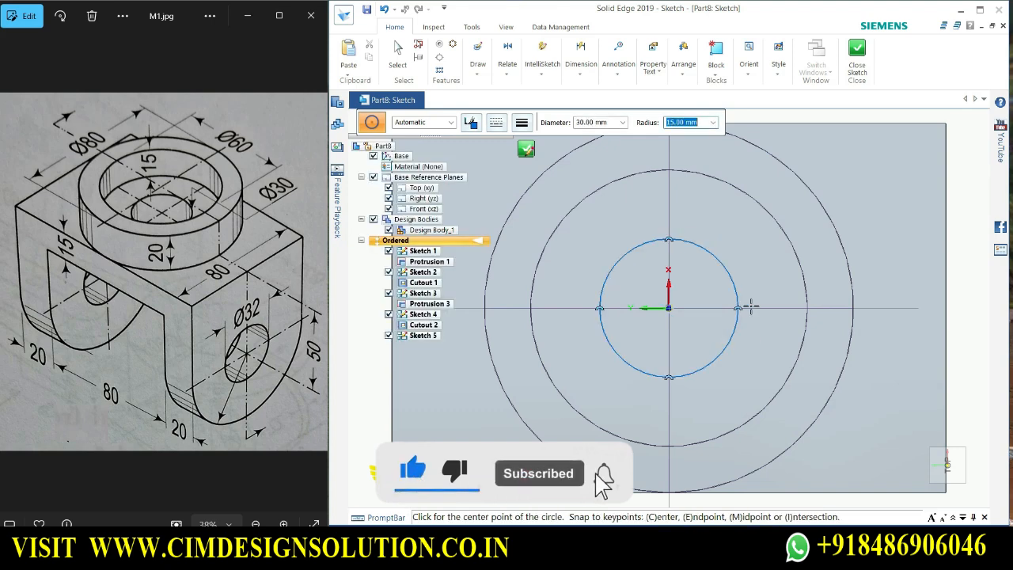
# Try to dimension the diameter of the new inner circle with Smart Dimension.
pyautogui.click(575, 65)
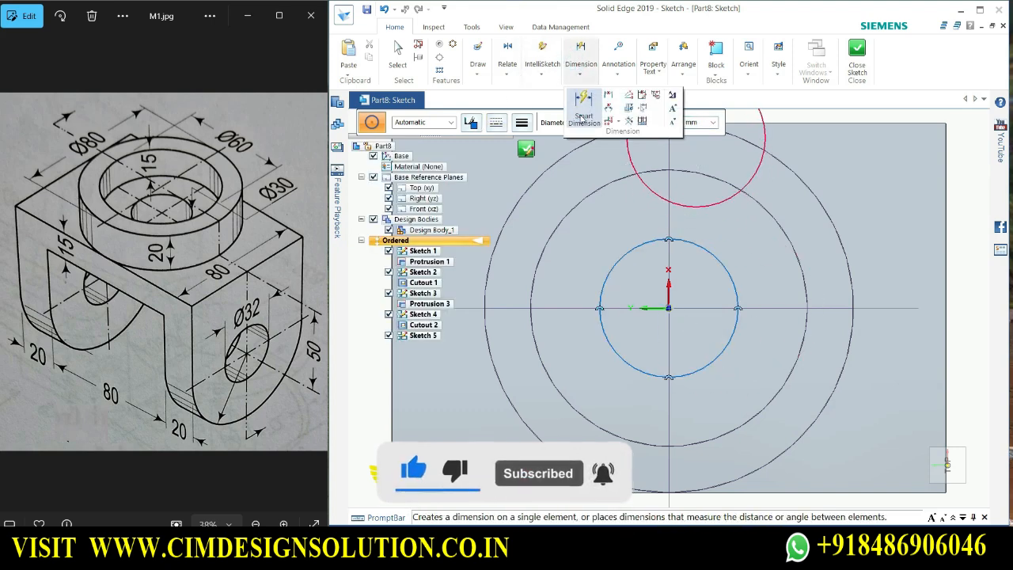
pyautogui.click(722, 270)
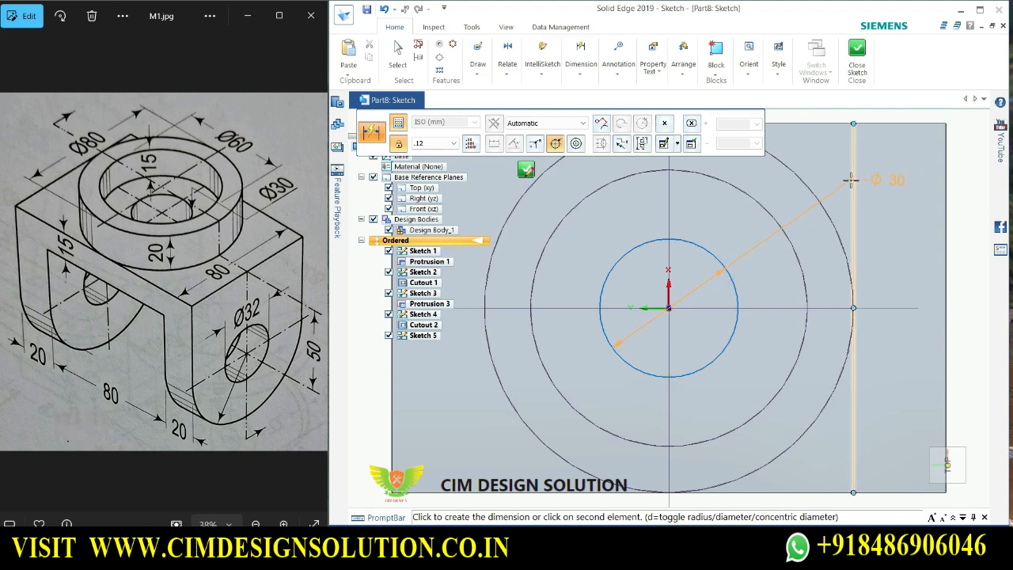
pyautogui.click(852, 181)
pyautogui.scroll(-1, 867, 226)
pyautogui.press('Escape')
pyautogui.press('Escape')
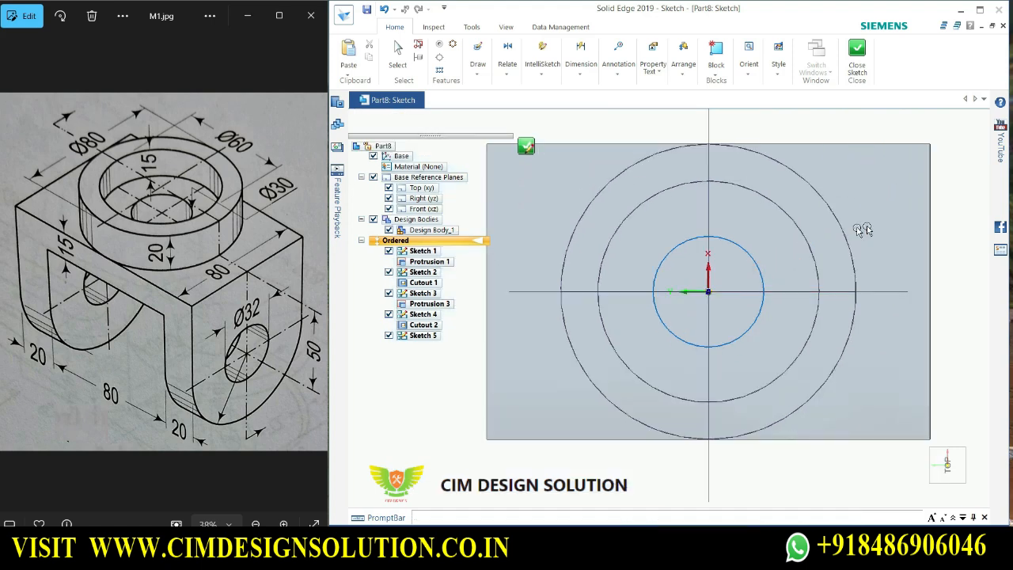
# Dimension the innermost circle's diameter as 30 mm and finish the sketch.
pyautogui.click(749, 260)
pyautogui.scroll(-1, 851, 229)
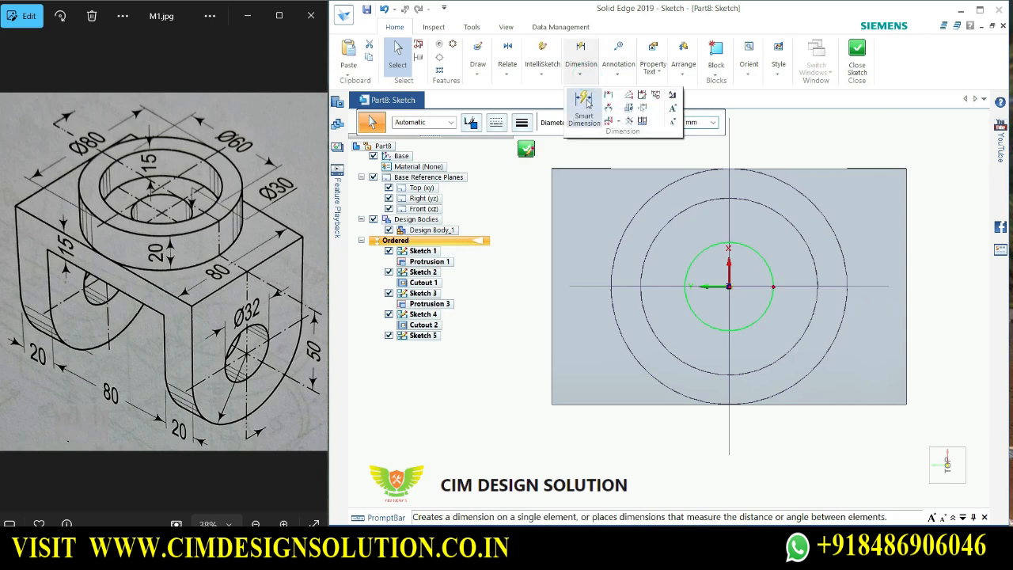
pyautogui.click(581, 52)
pyautogui.click(763, 261)
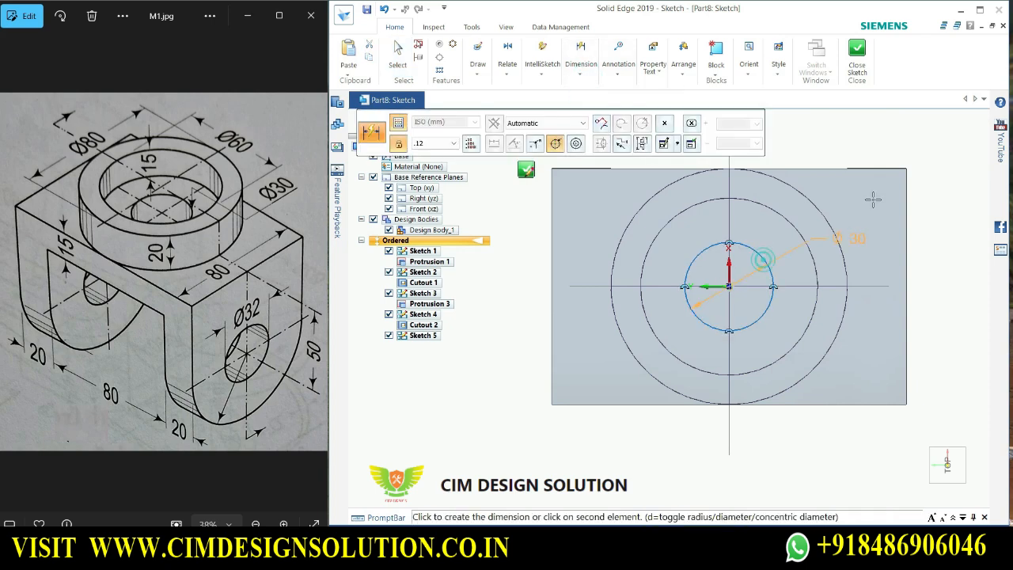
pyautogui.click(914, 143)
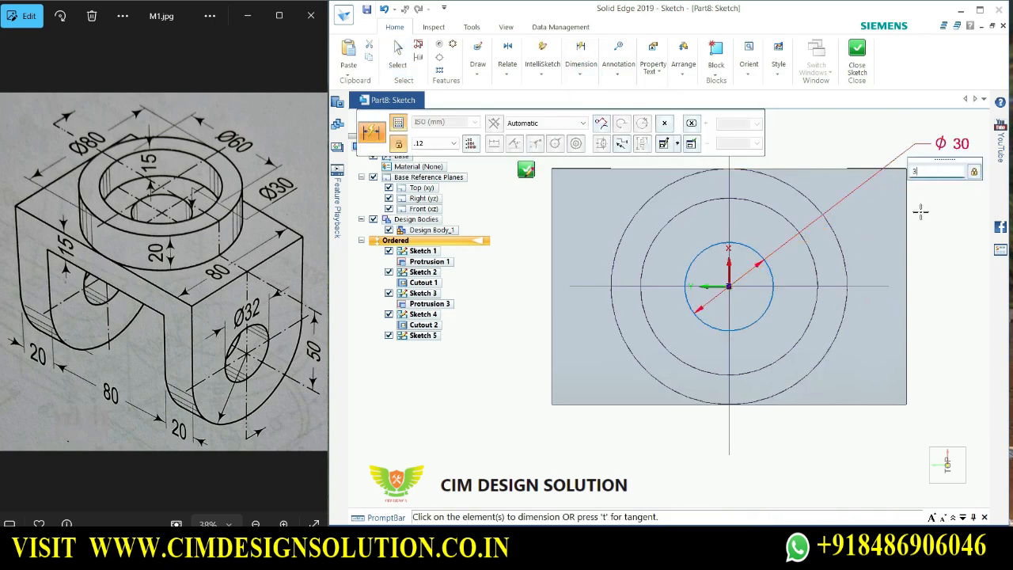
pyautogui.click(857, 52)
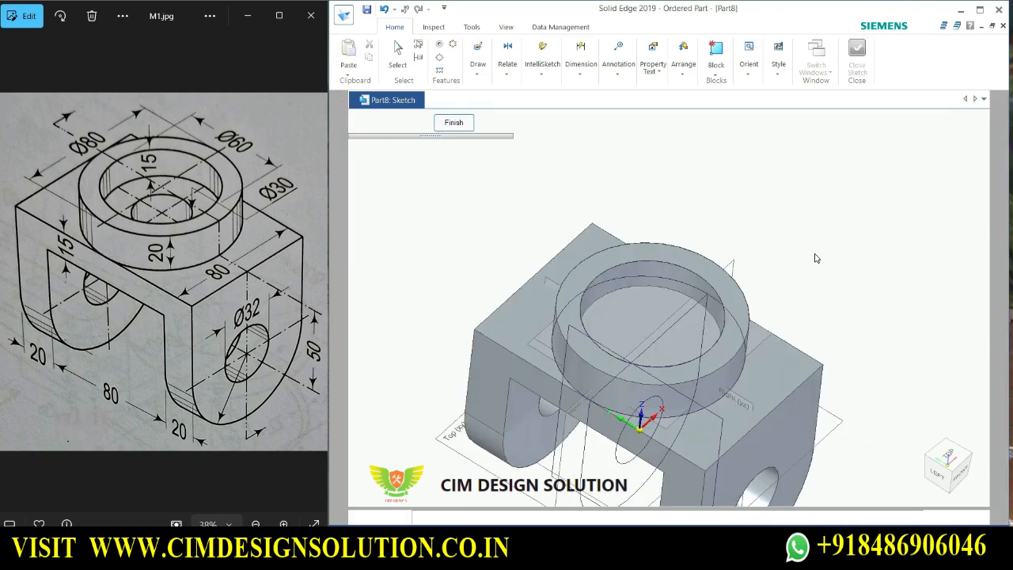
pyautogui.moveTo(816, 258); pyautogui.dragTo(839, 321, button='middle')
pyautogui.click(453, 124)
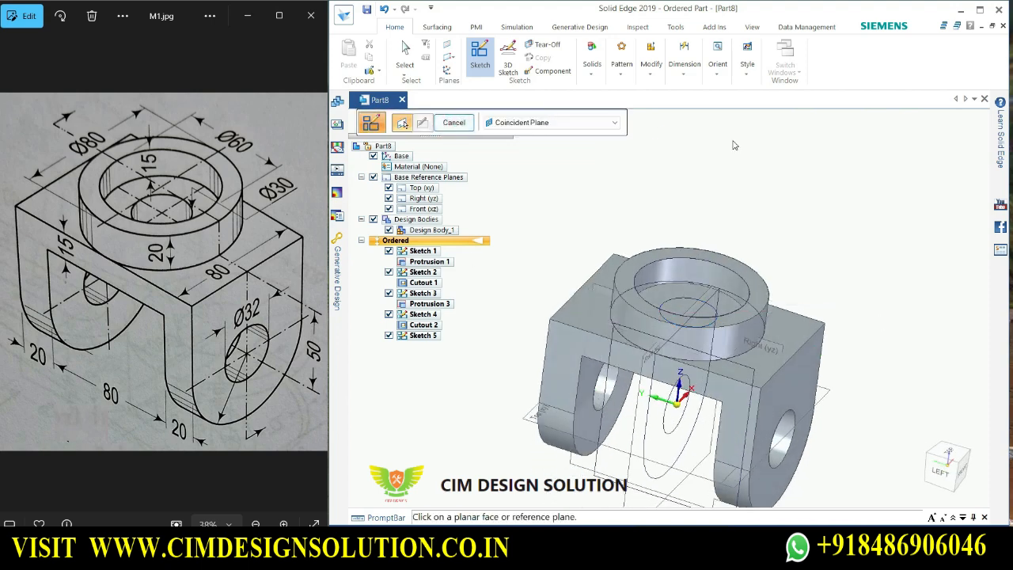
pyautogui.click(455, 124)
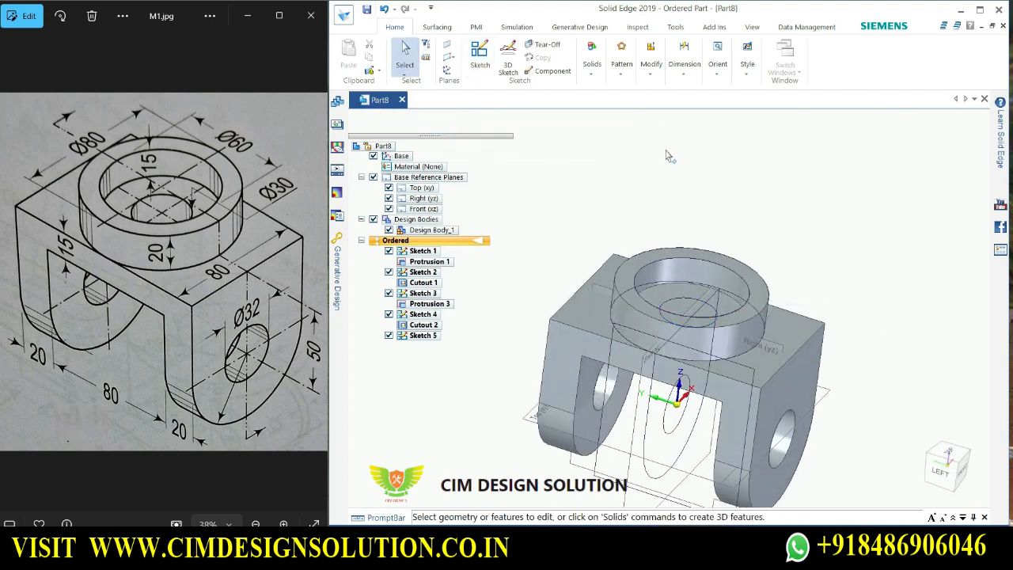
# Cut the 30 mm circle 100 mm downward through the top plate inside the ring.
pyautogui.scroll(-3, 672, 160)
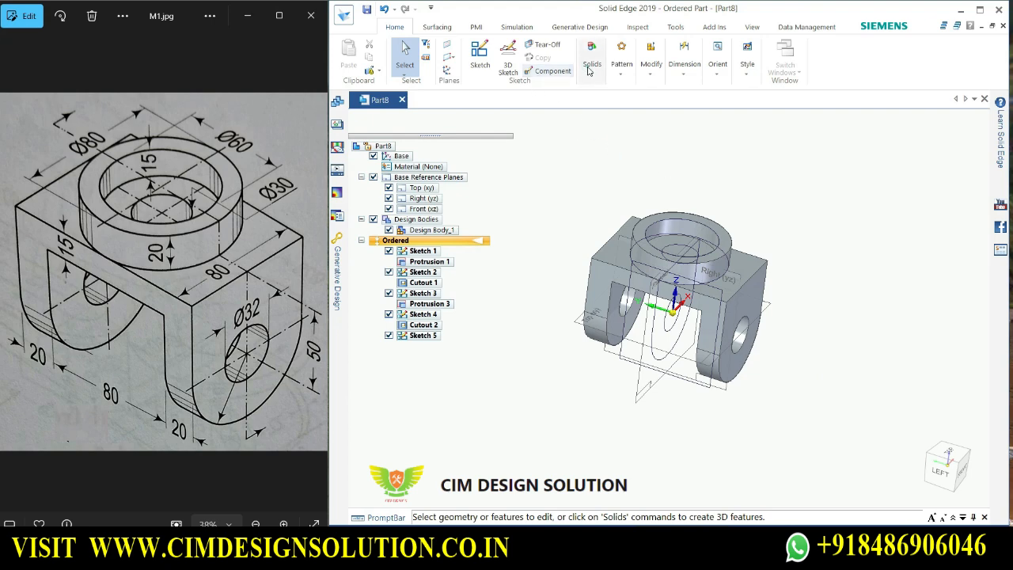
pyautogui.click(592, 61)
pyautogui.click(624, 116)
pyautogui.scroll(5, 688, 241)
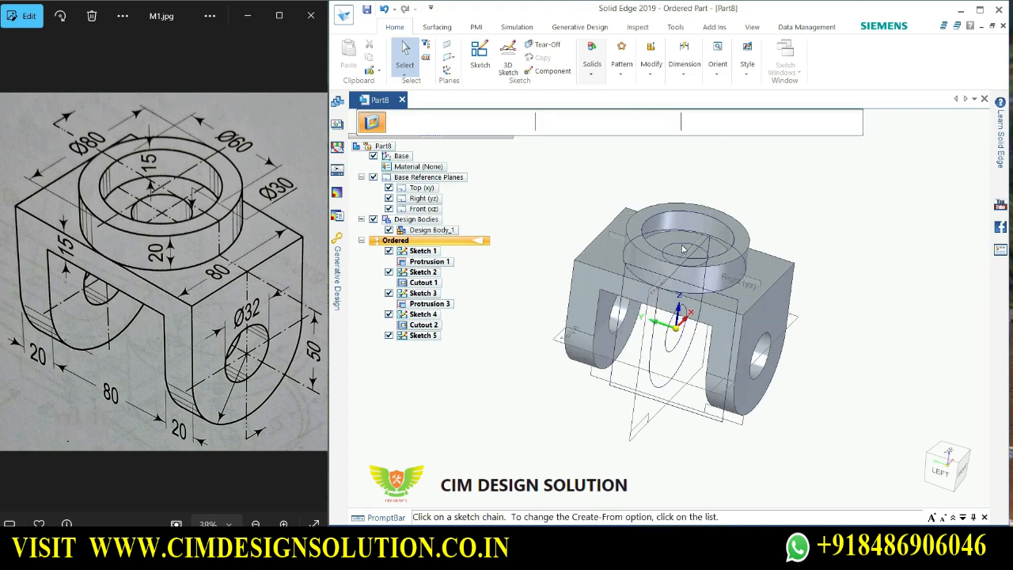
pyautogui.moveTo(729, 282); pyautogui.dragTo(711, 184, button='middle')
pyautogui.click(828, 122)
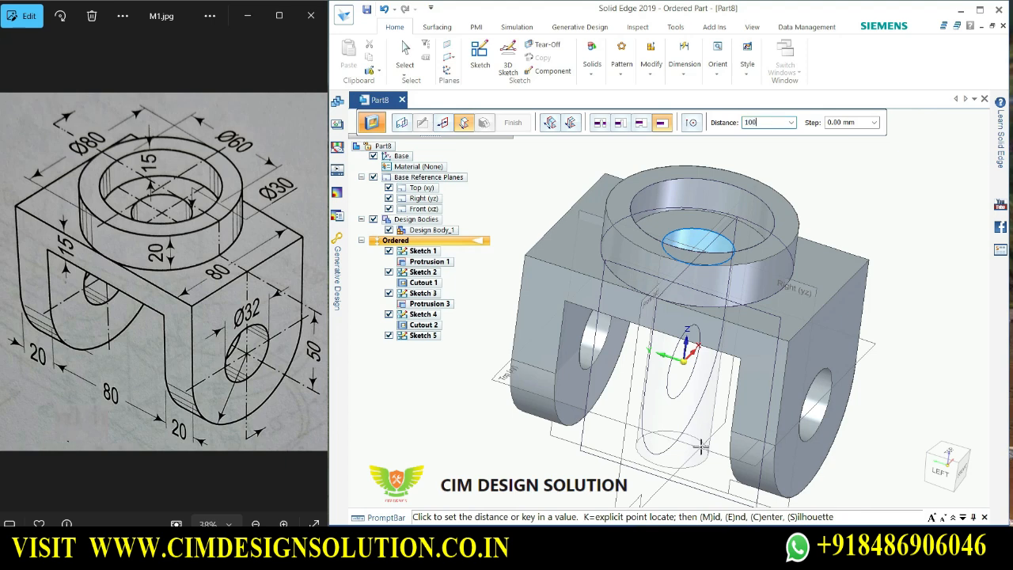
pyautogui.press('Return')
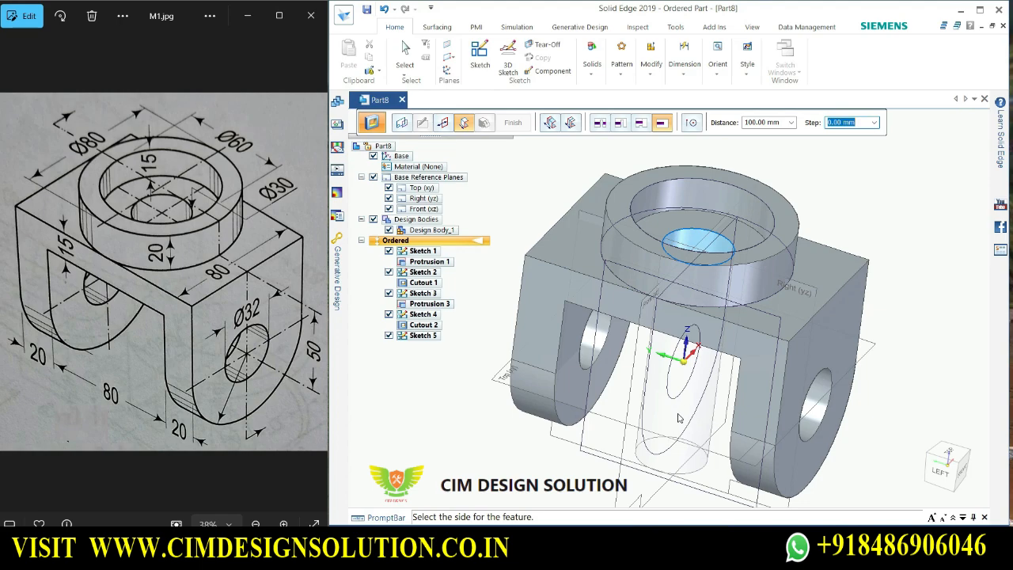
pyautogui.click(677, 417)
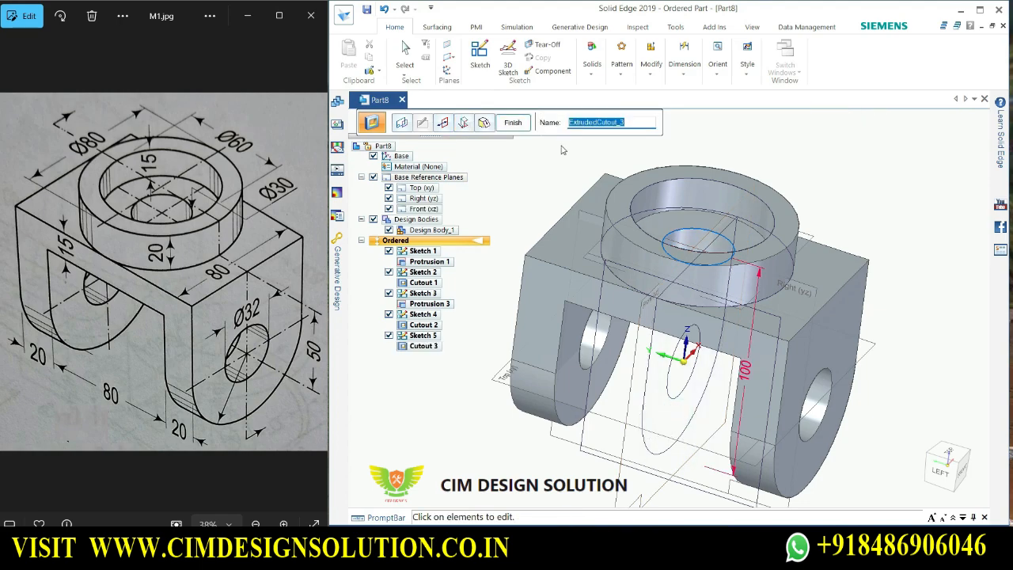
pyautogui.click(513, 122)
pyautogui.moveTo(865, 238); pyautogui.dragTo(812, 273, button='middle')
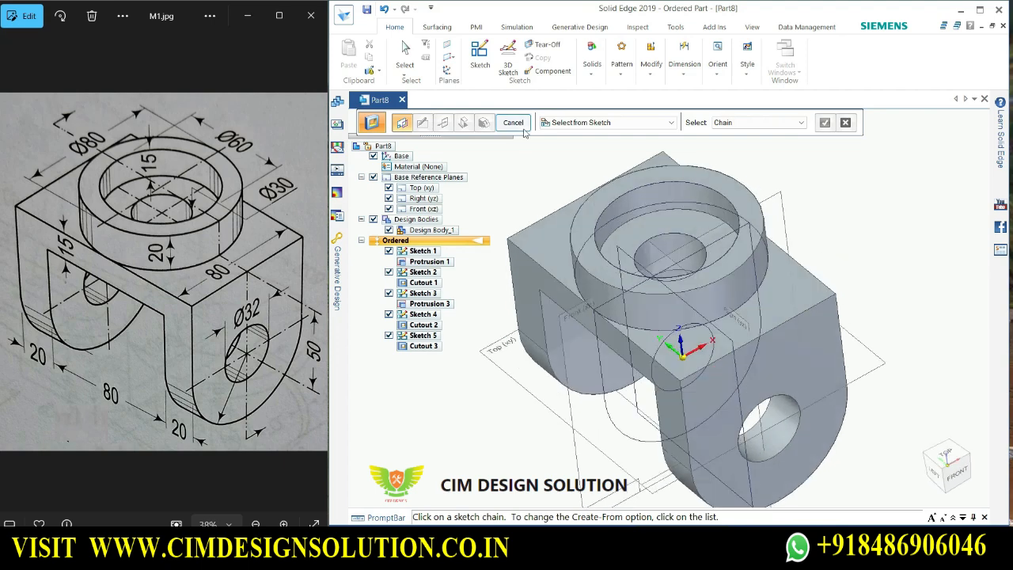
pyautogui.click(515, 123)
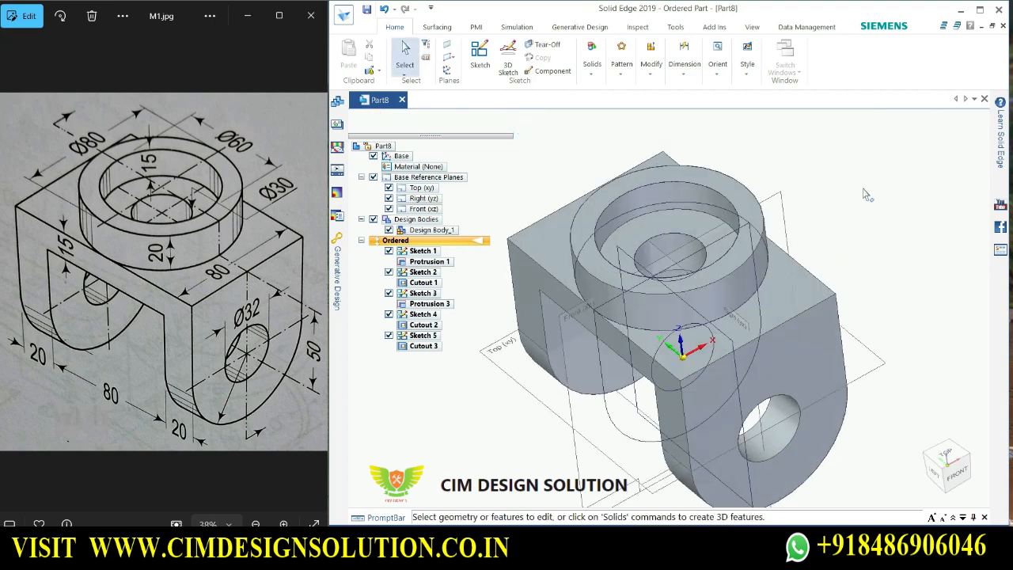
pyautogui.click(752, 27)
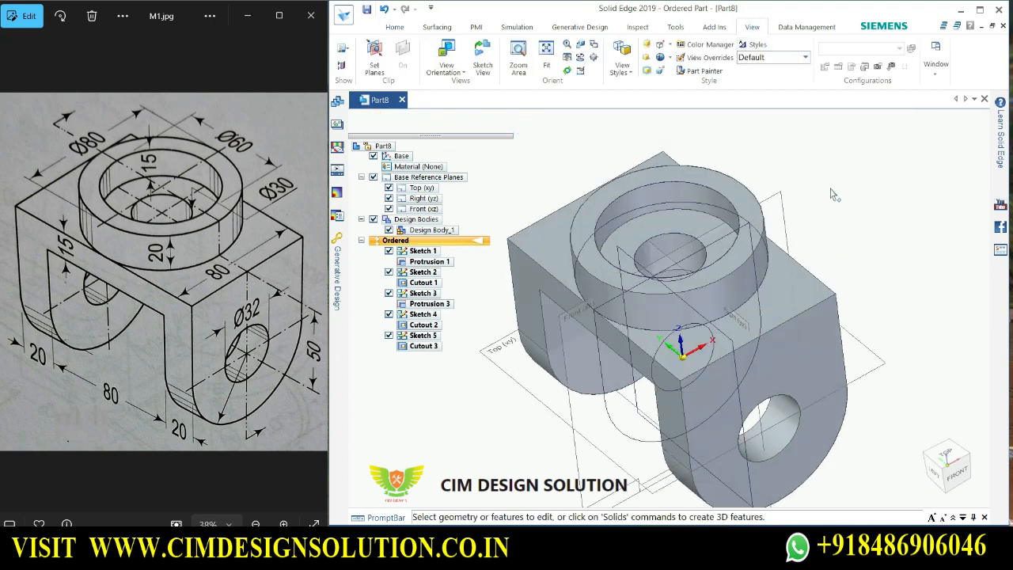
pyautogui.moveTo(833, 190); pyautogui.dragTo(911, 161, button='middle')
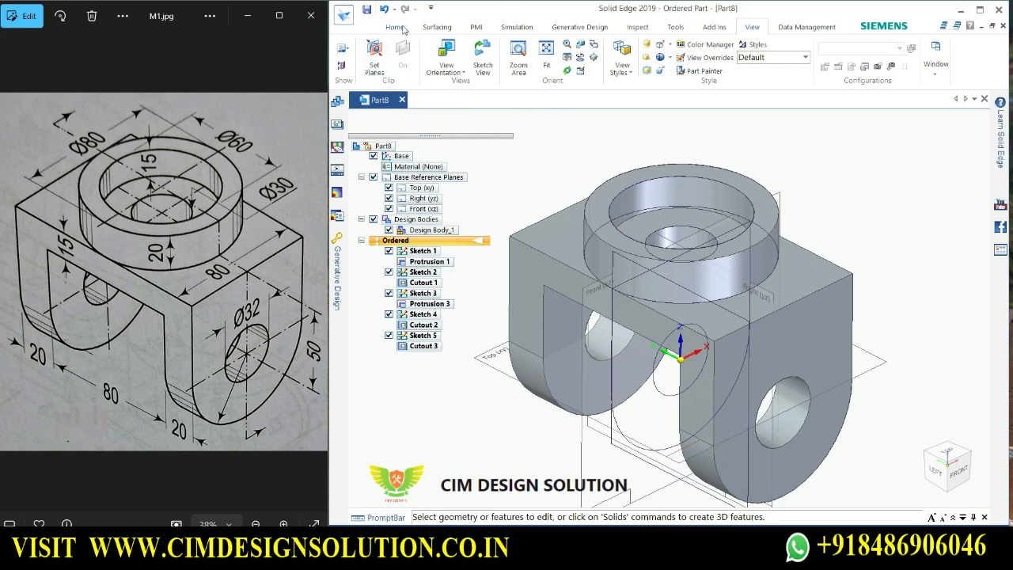
pyautogui.click(402, 27)
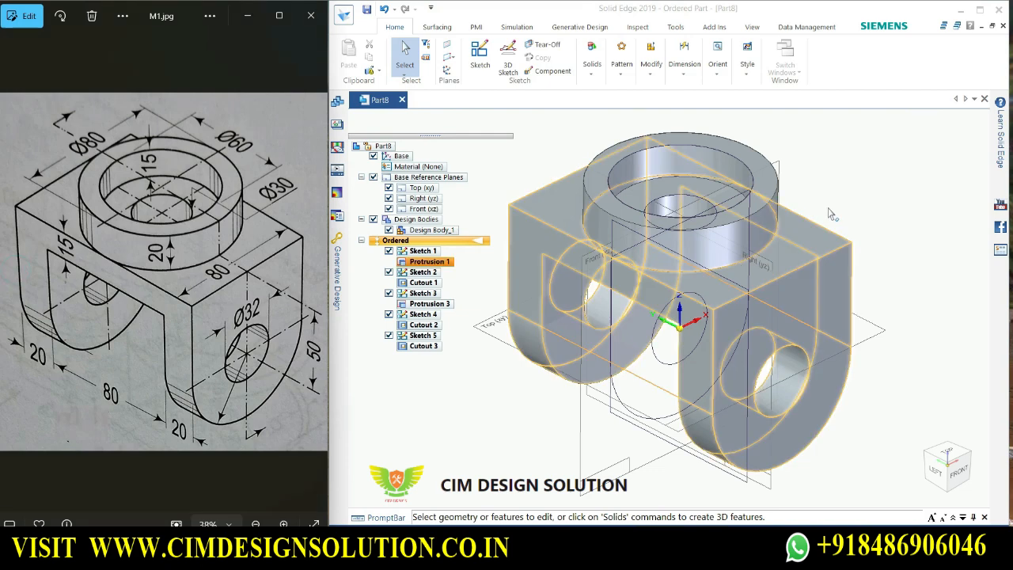
pyautogui.scroll(-2, 819, 203)
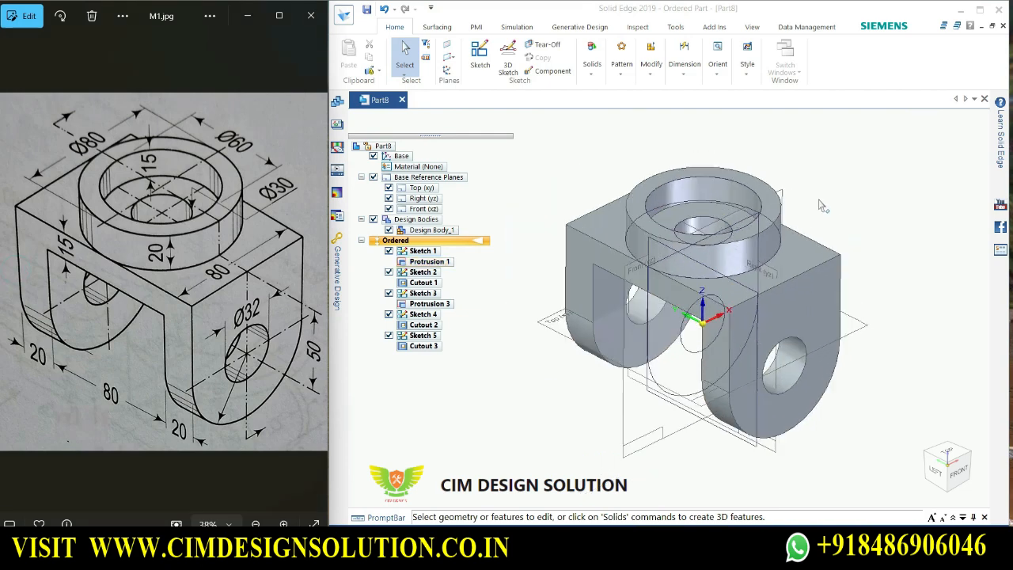
# Start saving the part and set the save location to the CIM DESIGN SOLIDEDGE\EXTRUDE folder on New Volume (E:).
pyautogui.click(345, 18)
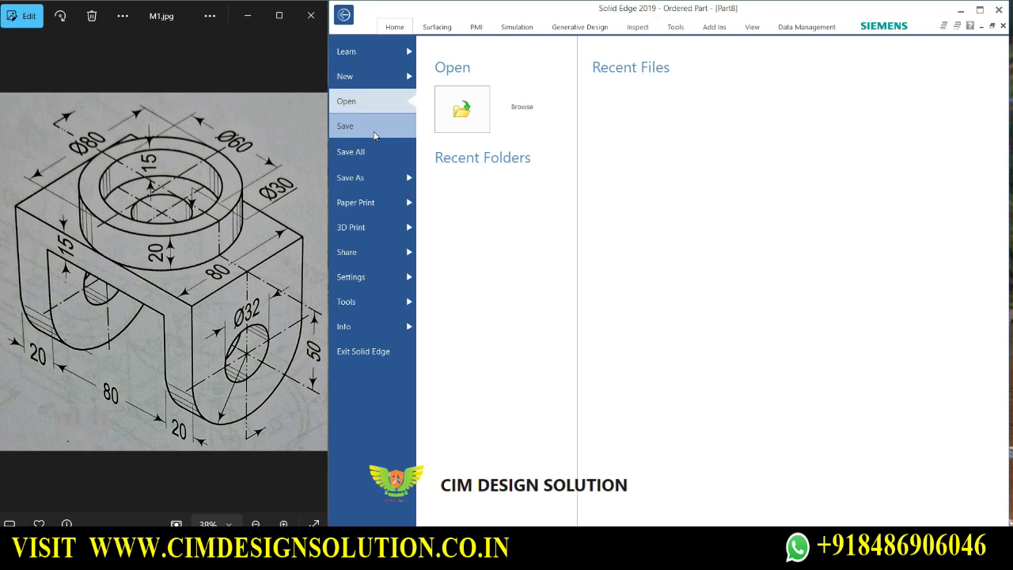
pyautogui.click(373, 135)
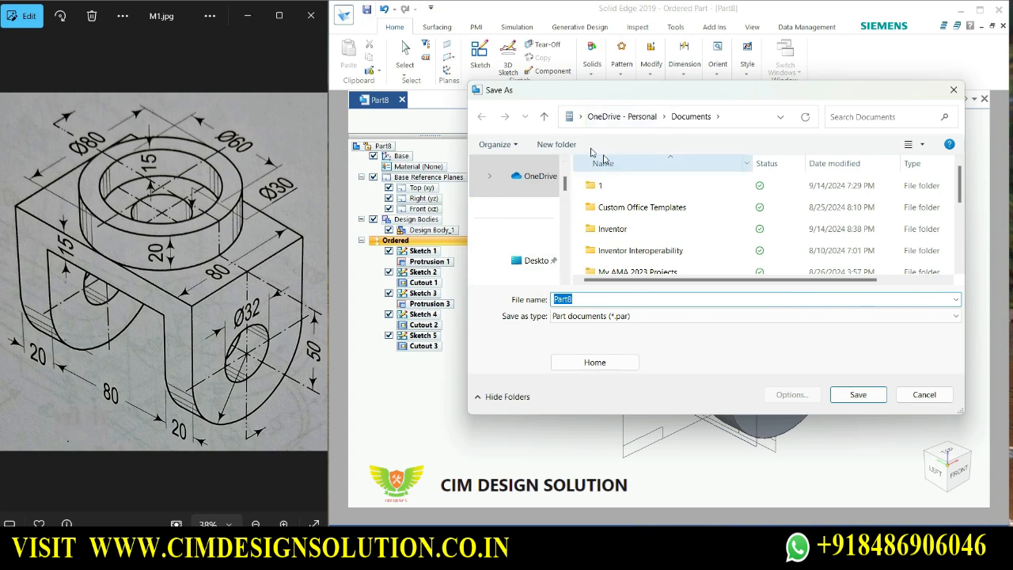
pyautogui.click(610, 119)
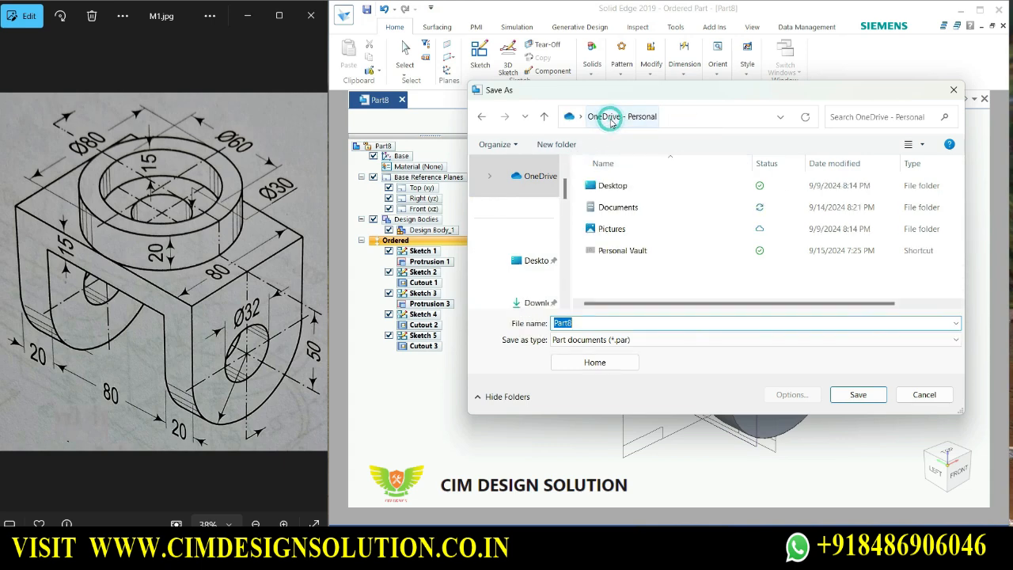
pyautogui.click(781, 119)
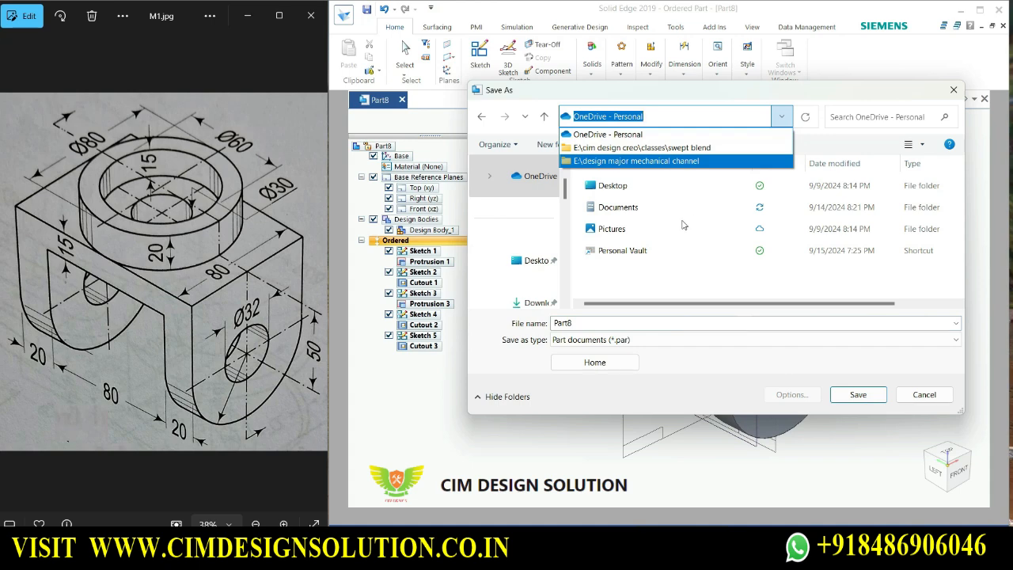
pyautogui.click(717, 365)
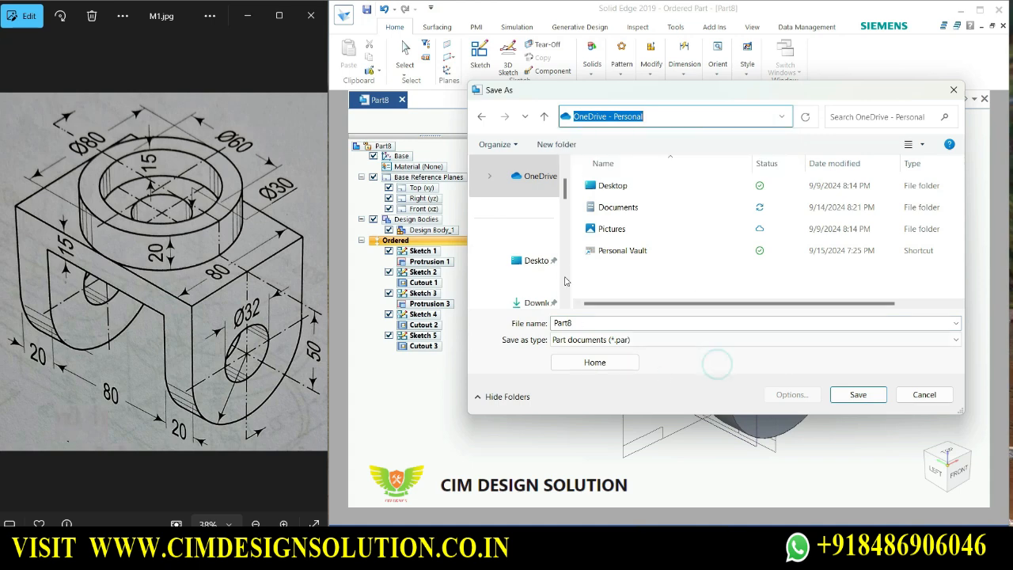
pyautogui.moveTo(564, 187); pyautogui.dragTo(566, 283)
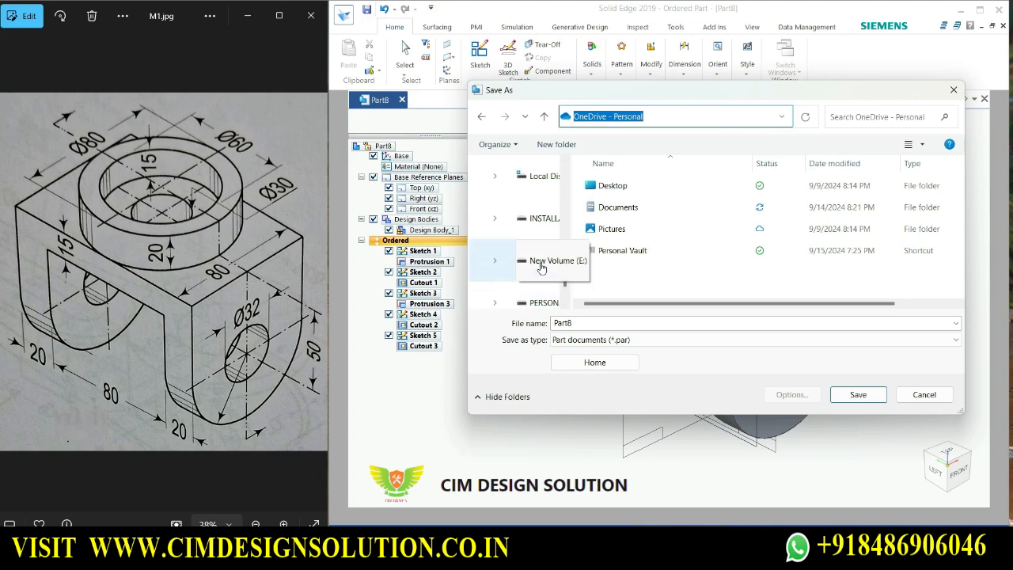
pyautogui.click(537, 261)
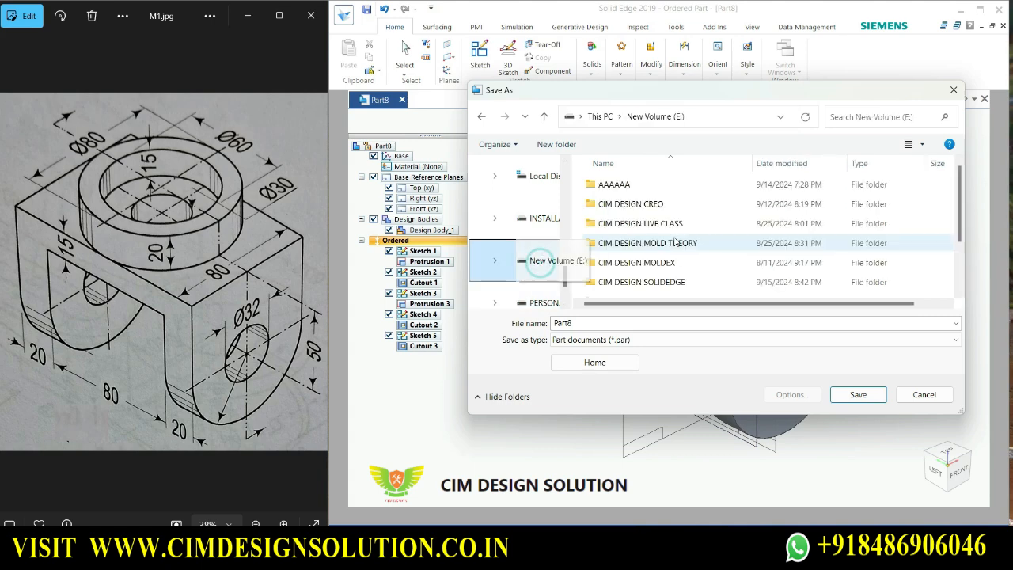
pyautogui.doubleClick(679, 282)
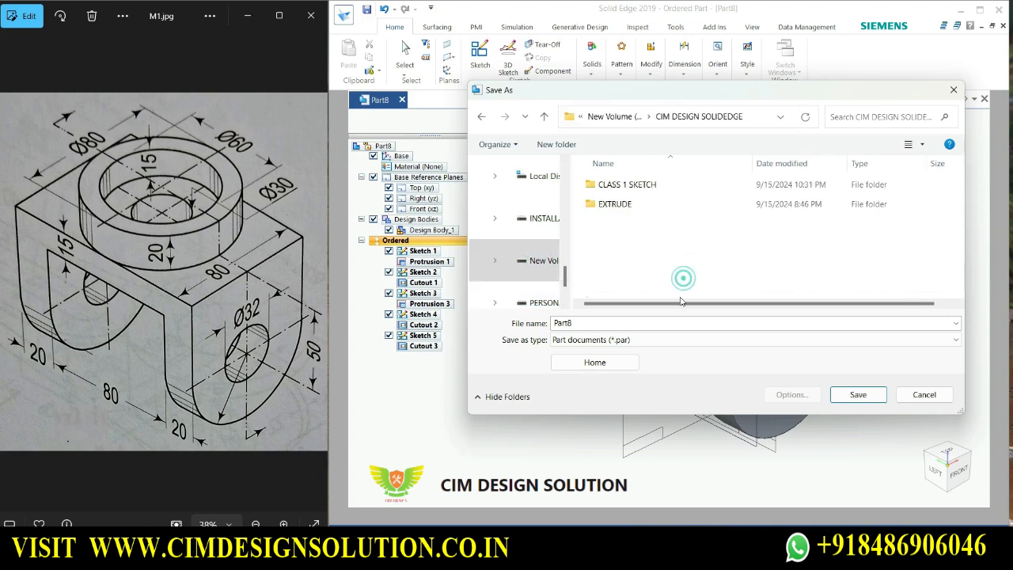
pyautogui.doubleClick(641, 208)
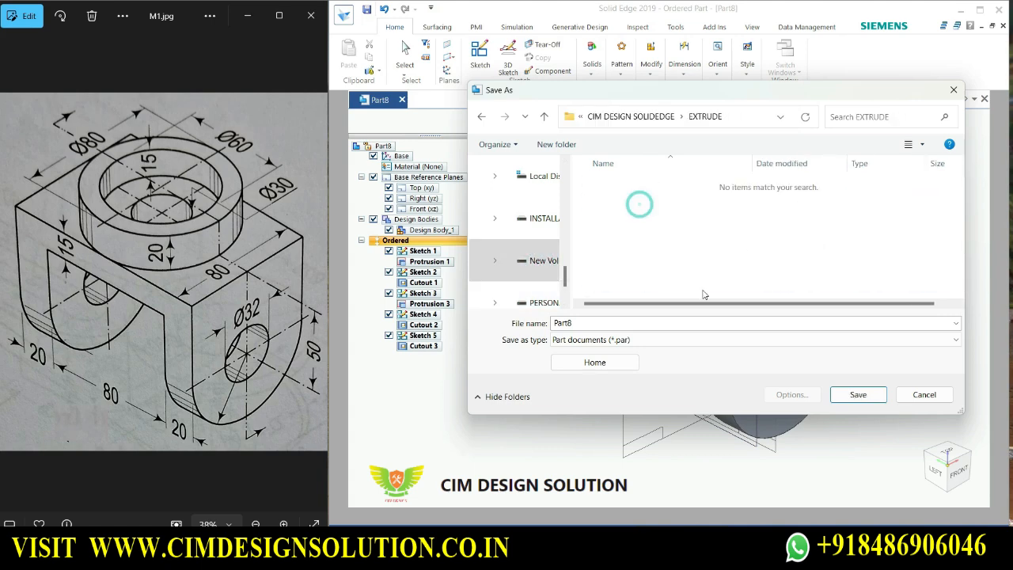
# Save the part under the name PART1 in the Part documents (*.par) format.
pyautogui.doubleClick(594, 323)
pyautogui.press('BackSpace')
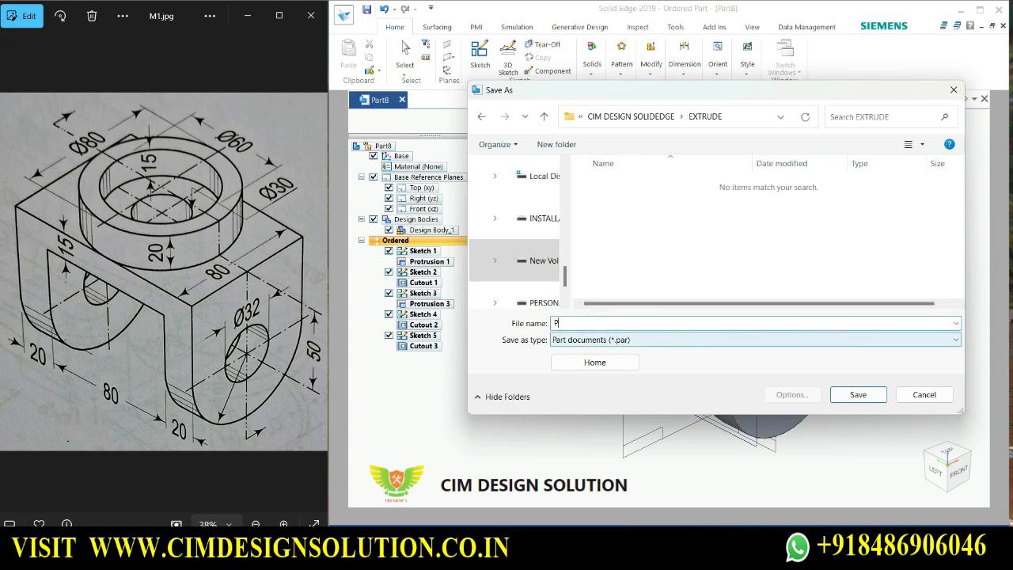
pyautogui.click(678, 340)
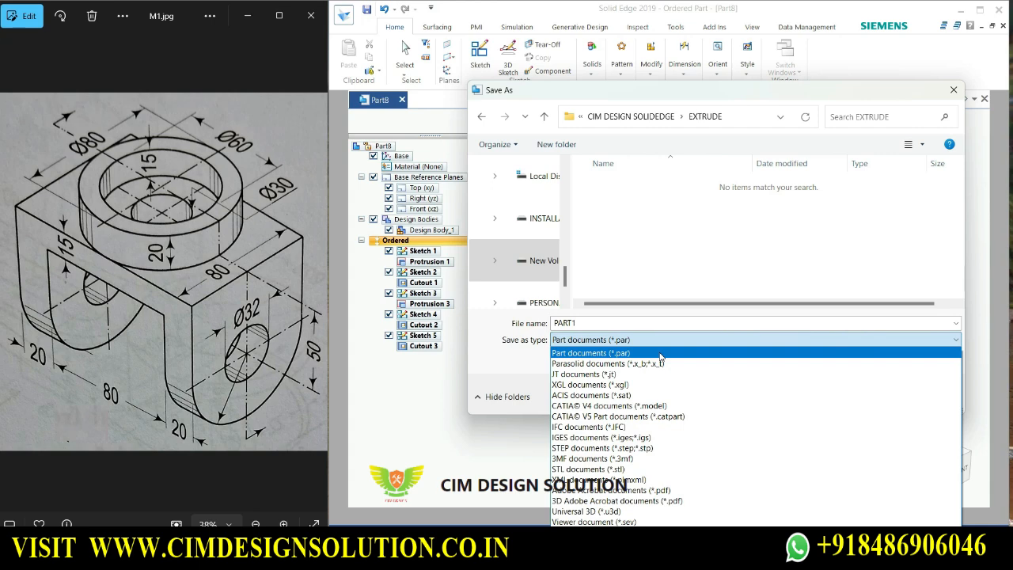
pyautogui.click(661, 354)
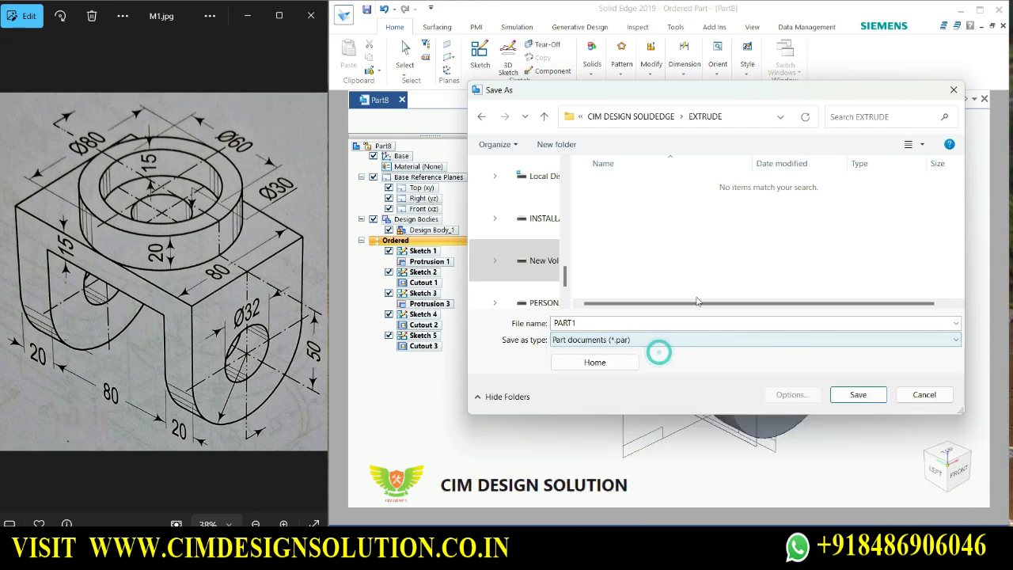
pyautogui.click(826, 342)
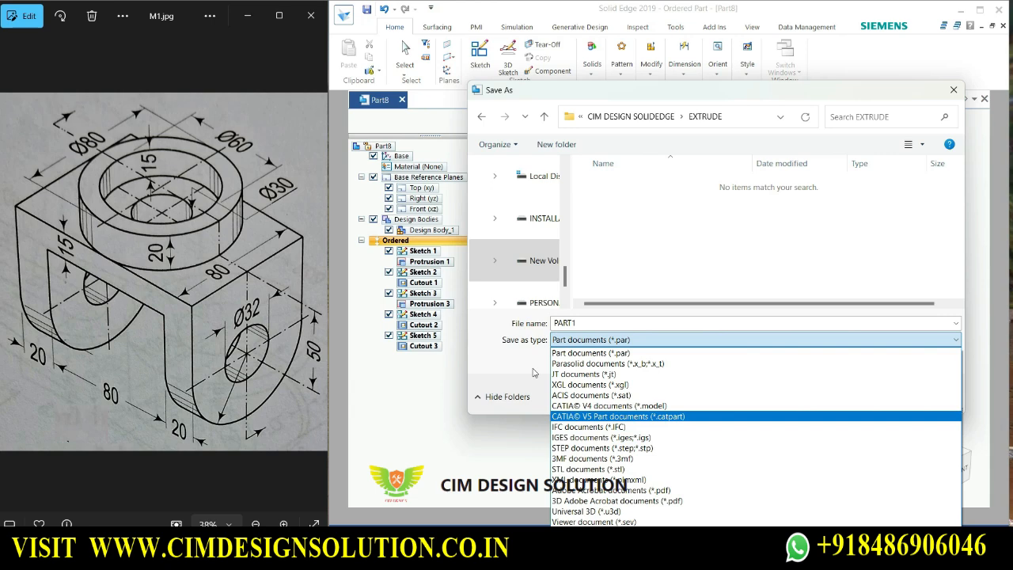
pyautogui.click(531, 368)
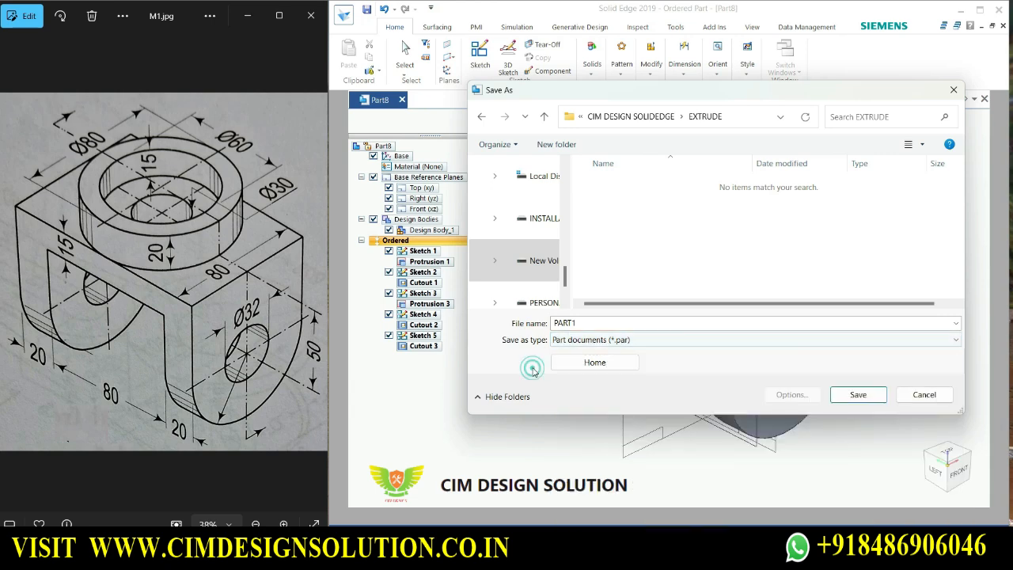
pyautogui.click(870, 394)
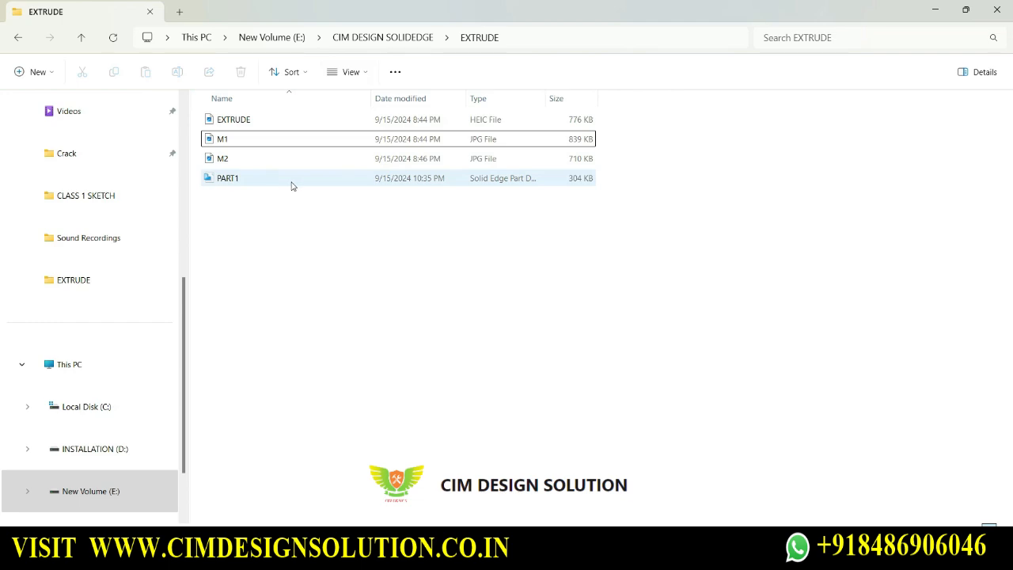
# Widen the Type column in File Explorer to check the saved file's type, and close the PART1.par document in Solid Edge.
pyautogui.moveTo(552, 99); pyautogui.dragTo(718, 98)
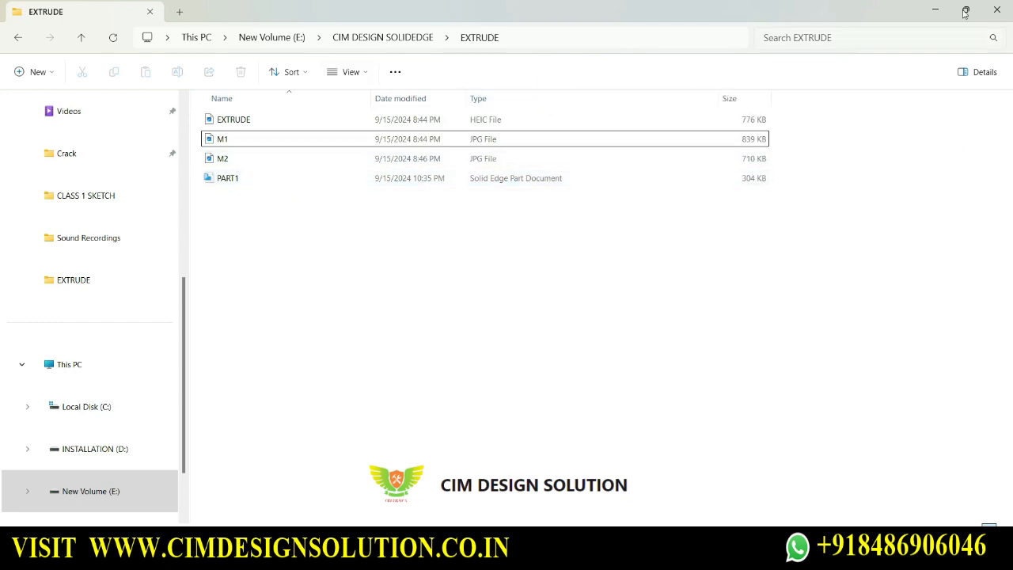
pyautogui.click(937, 10)
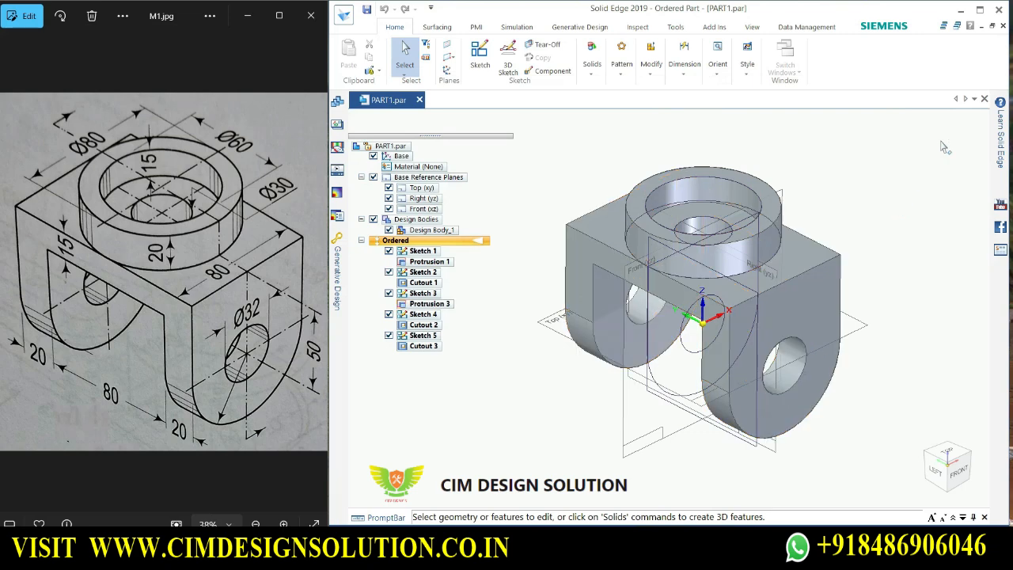
pyautogui.click(985, 99)
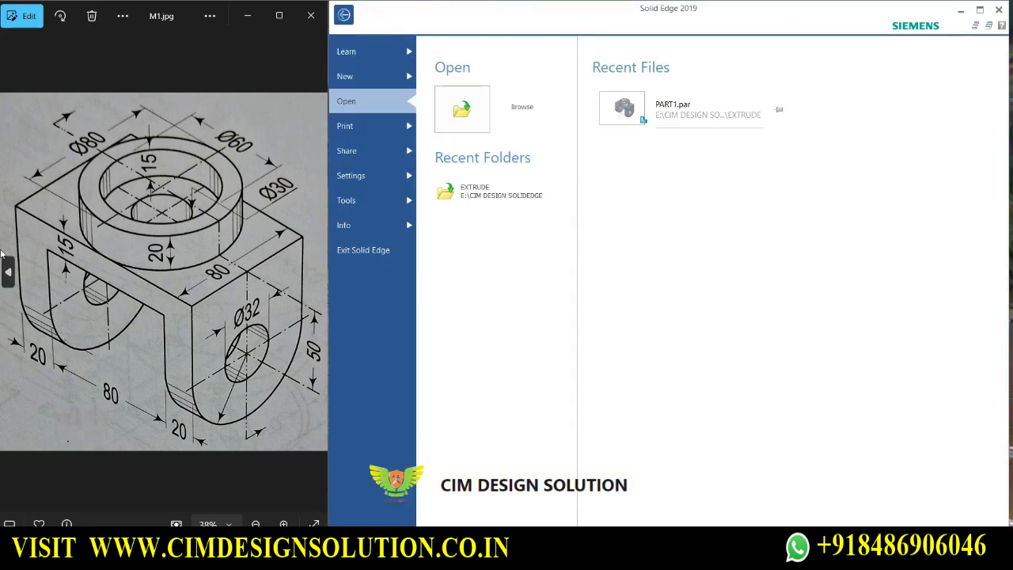
# Switch the reference image in the photo viewer to the M2.jpg drawing.
pyautogui.click(7, 275)
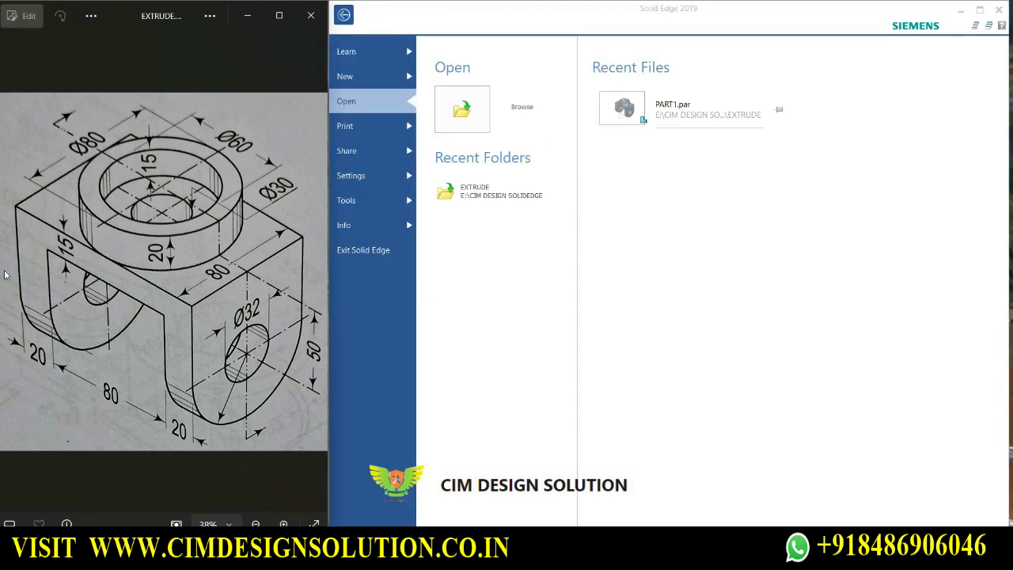
pyautogui.click(316, 273)
pyautogui.click(315, 274)
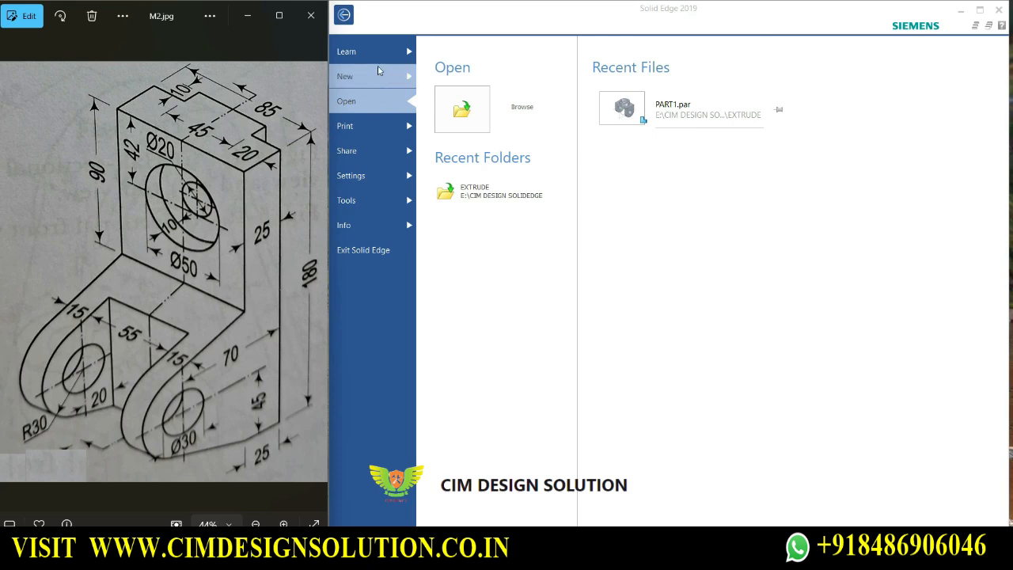
# Create a new part in Solid Edge from the ISO Metric part template and switch it to the Ordered environment.
pyautogui.click(375, 89)
pyautogui.click(523, 148)
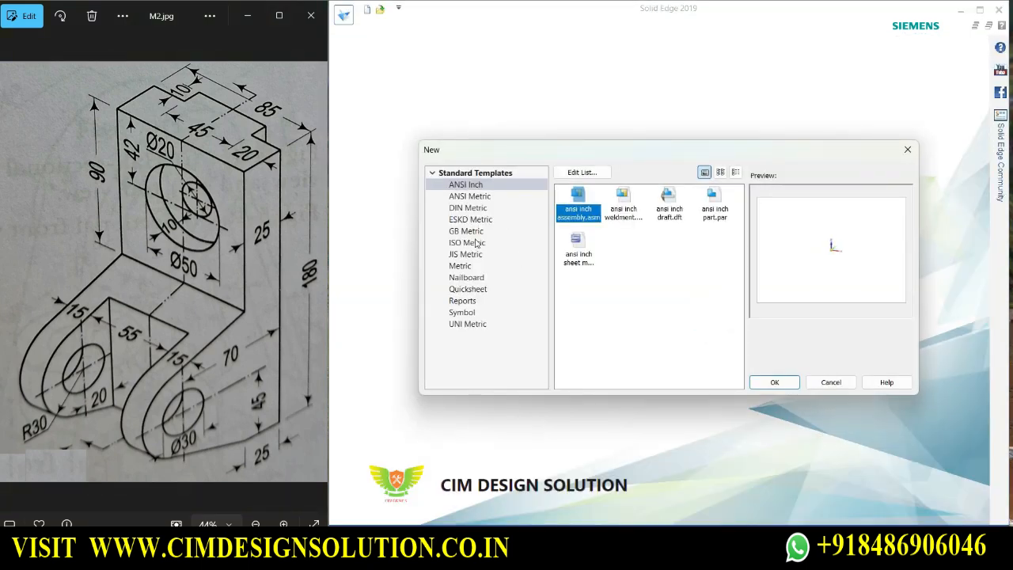
pyautogui.click(477, 244)
pyautogui.click(715, 211)
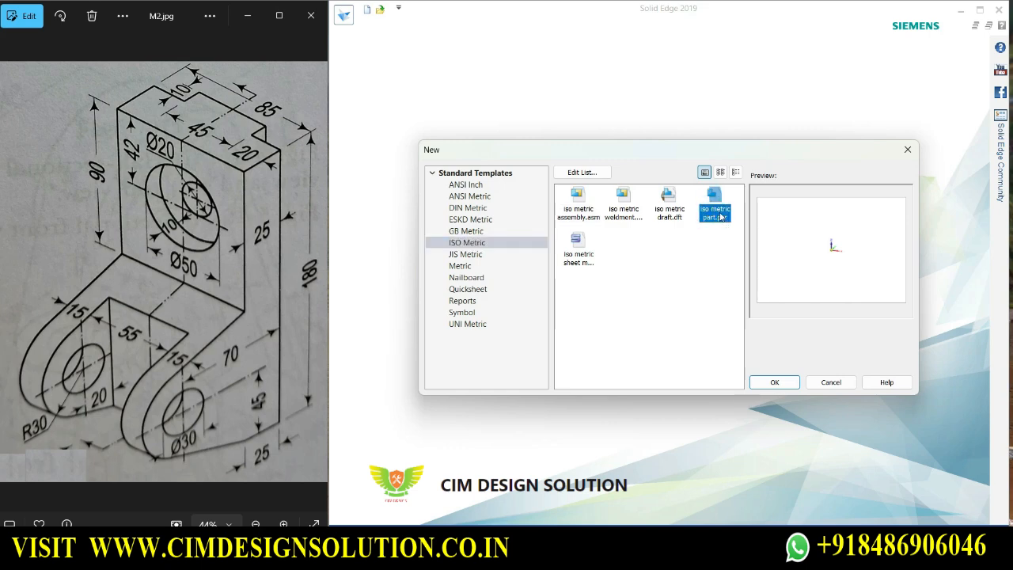
pyautogui.click(775, 383)
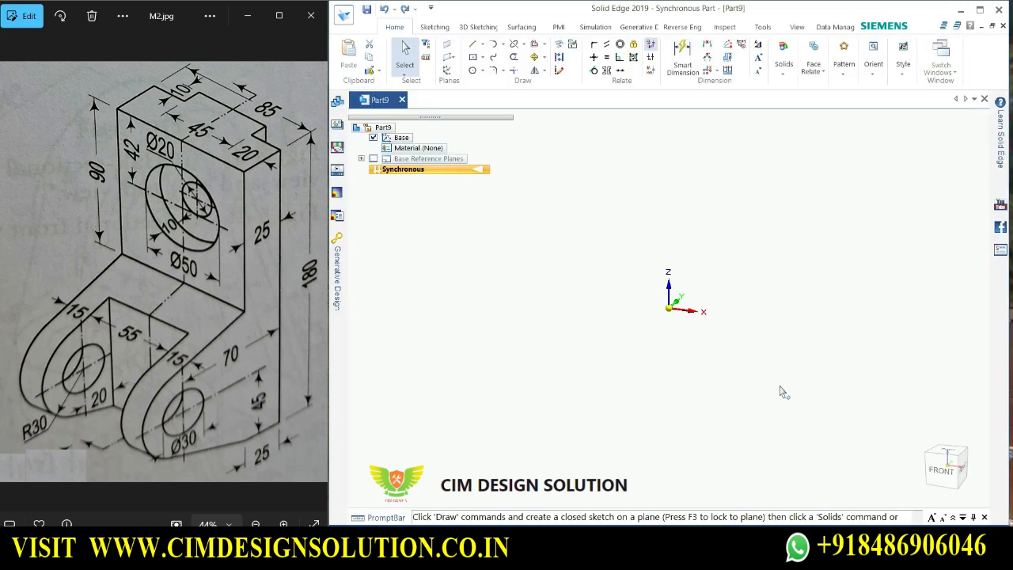
pyautogui.rightClick(558, 248)
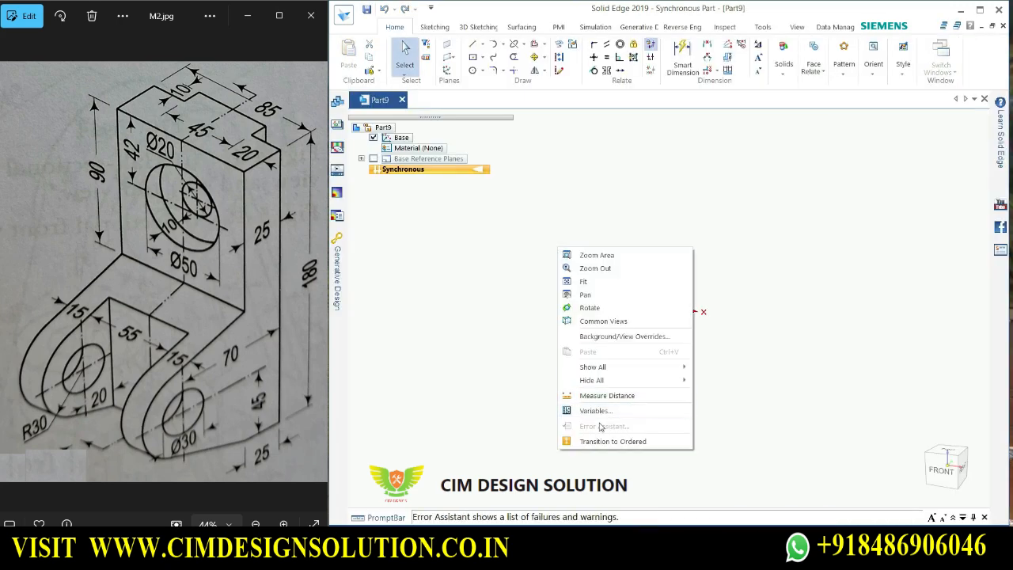
pyautogui.click(642, 444)
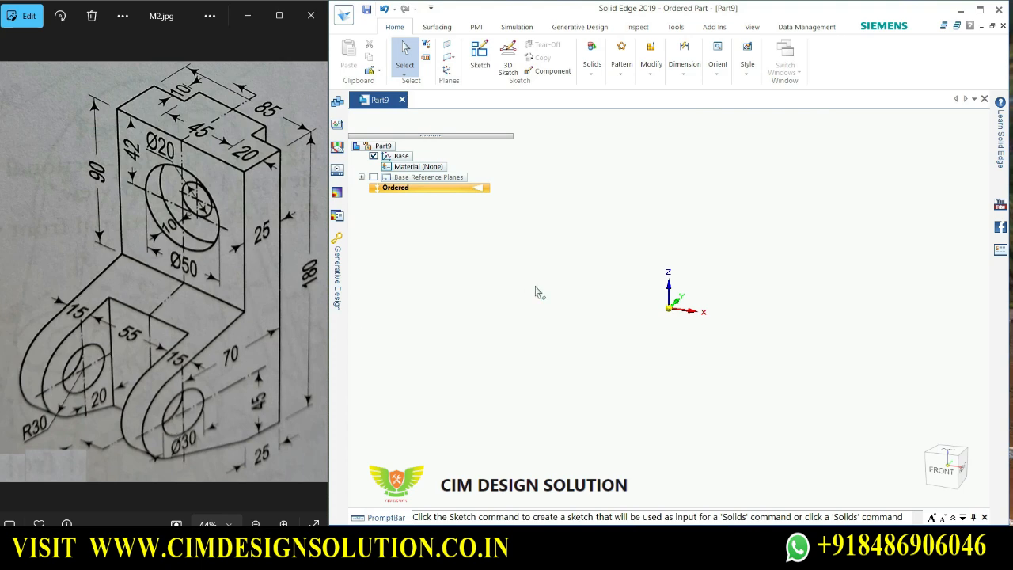
# Show the base reference planes and start a sketch on the Front (xz) plane.
pyautogui.click(480, 57)
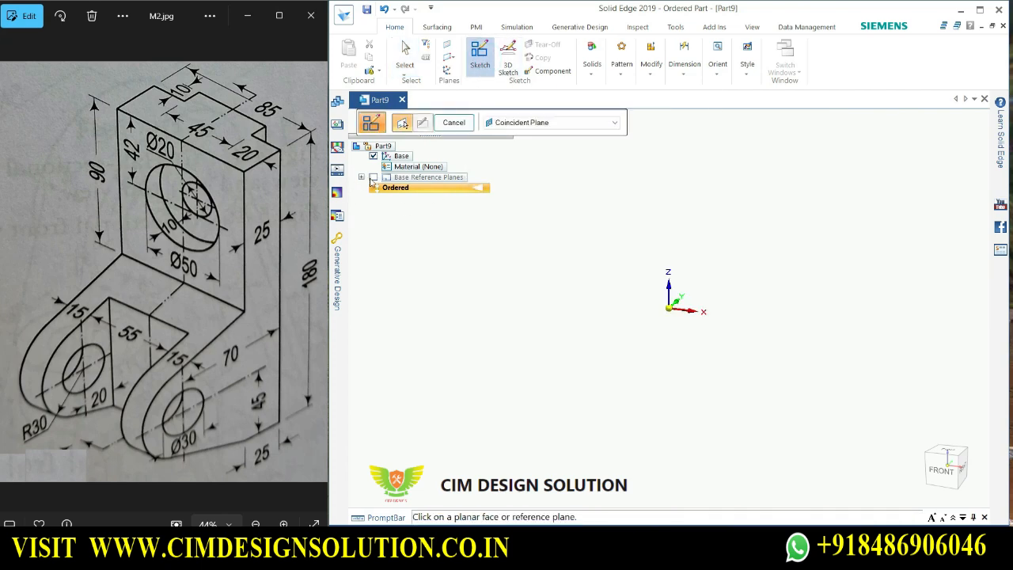
pyautogui.click(372, 177)
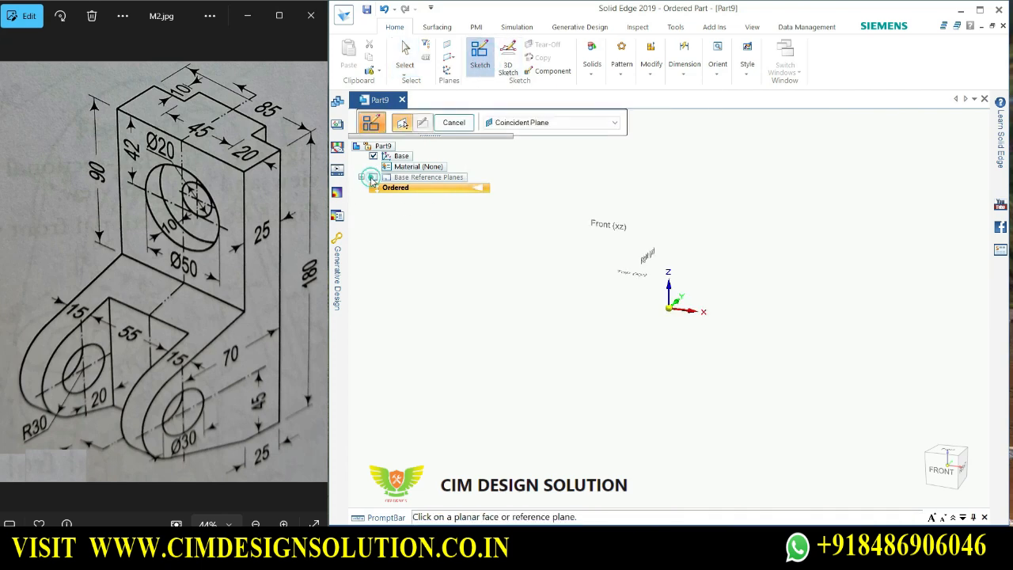
pyautogui.click(629, 221)
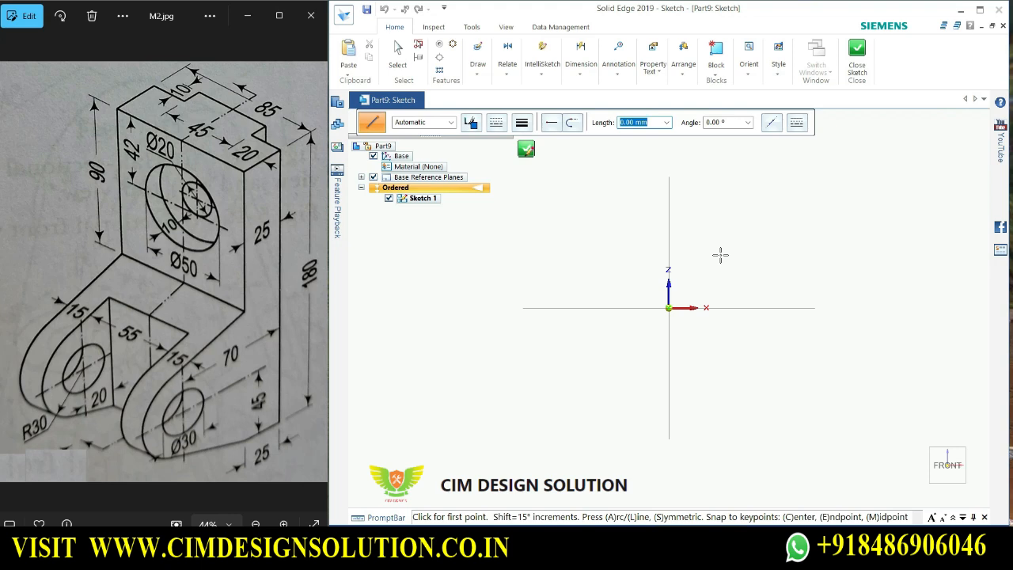
# Draw a 180 mm vertical line straight up from the origin.
pyautogui.scroll(-2, 716, 166)
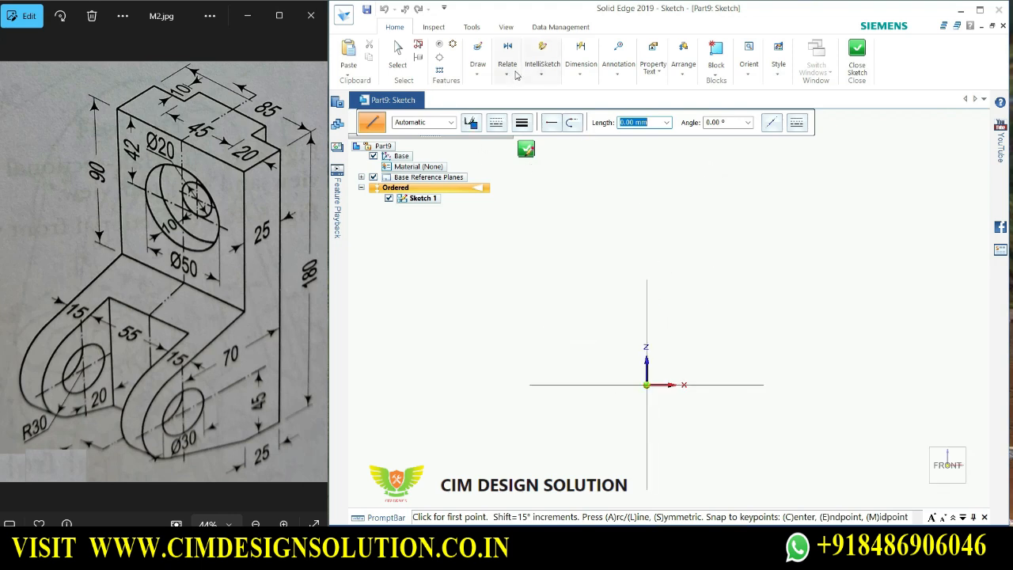
pyautogui.click(477, 65)
pyautogui.click(472, 96)
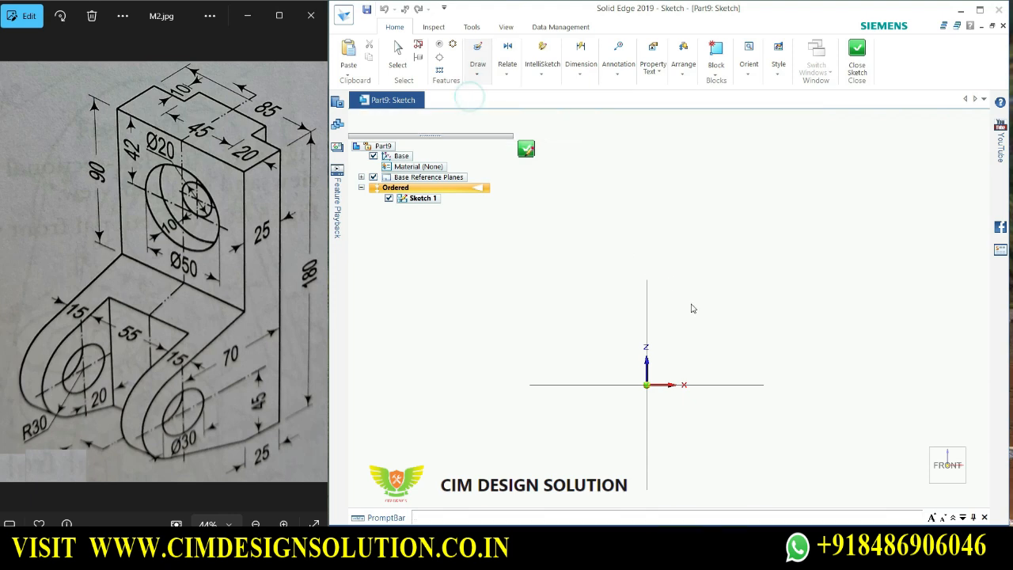
pyautogui.click(646, 385)
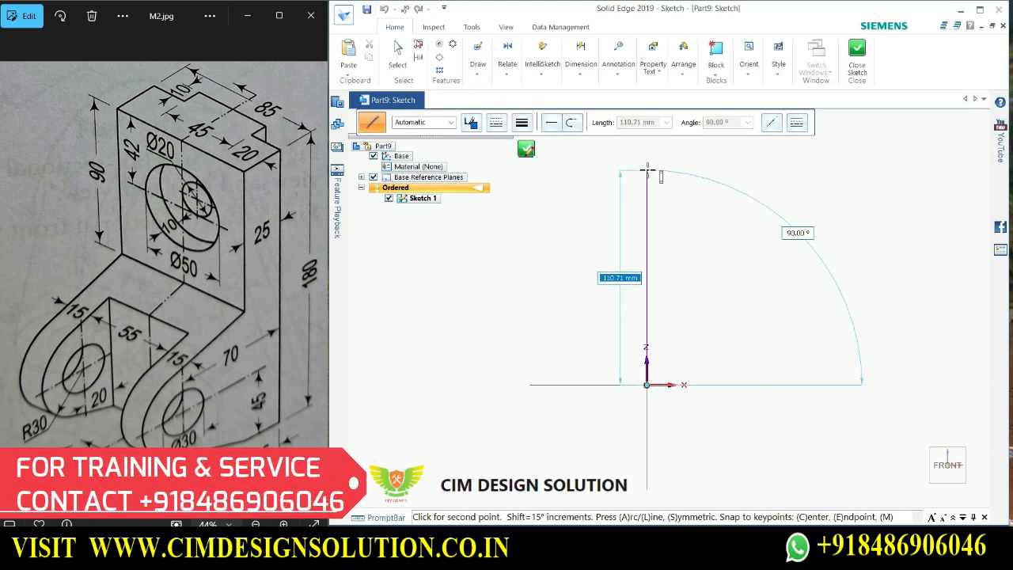
pyautogui.write('180')
pyautogui.press('Tab')
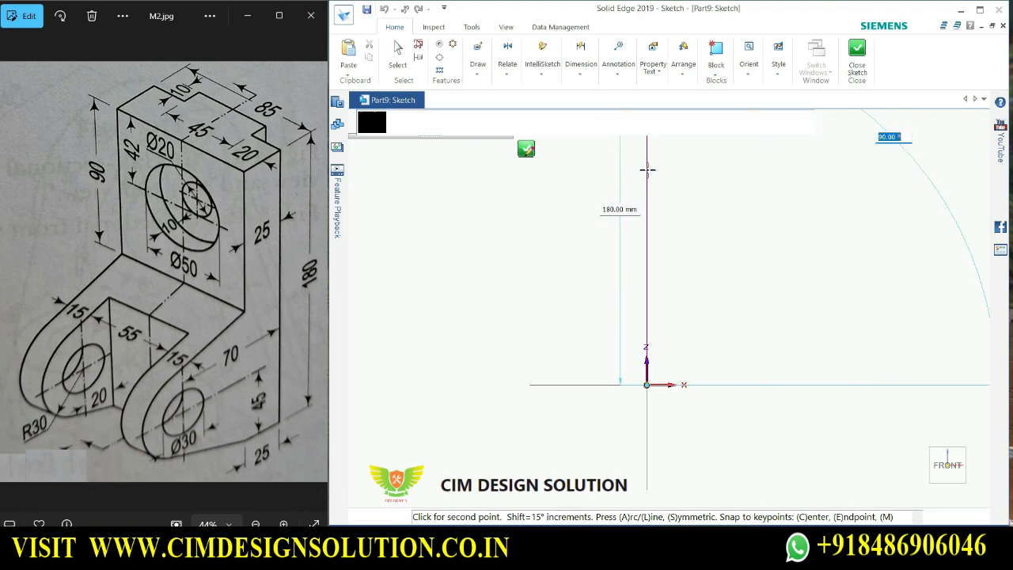
pyautogui.scroll(-2, 630, 293)
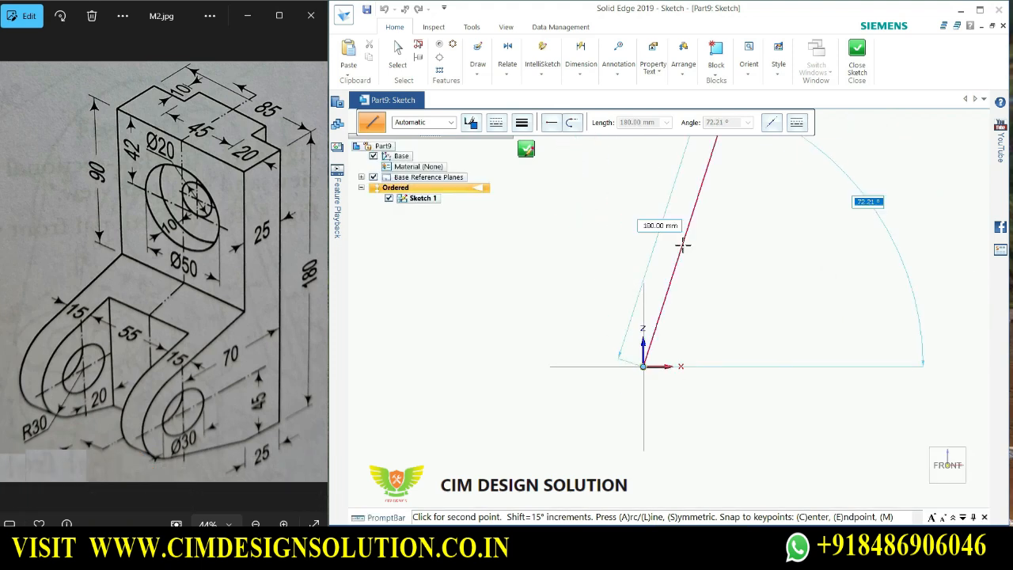
pyautogui.click(656, 188)
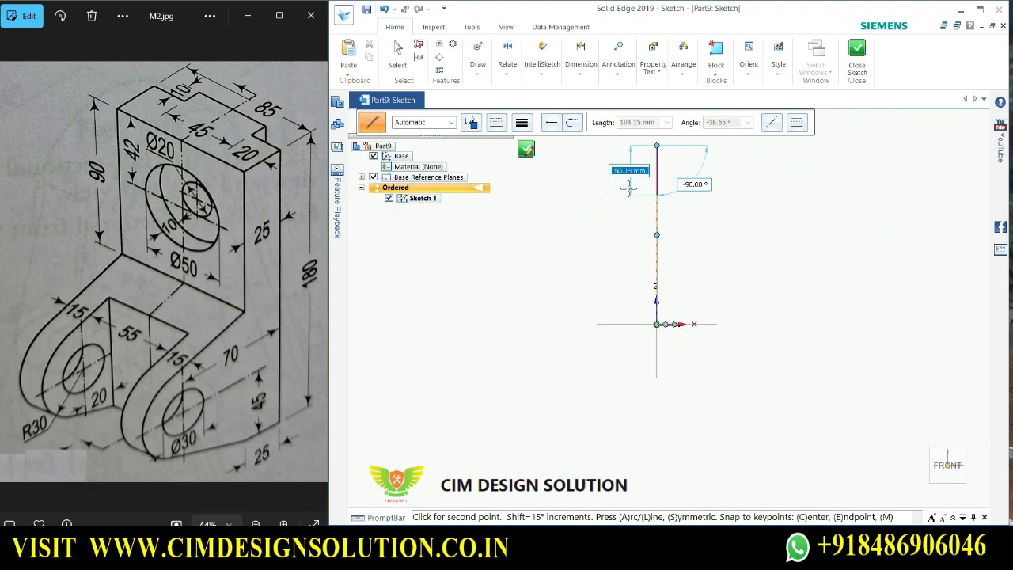
# Continue the profile with a horizontal line about 39 mm to the left and a 90 mm vertical line down from its end.
pyautogui.scroll(1, 614, 152)
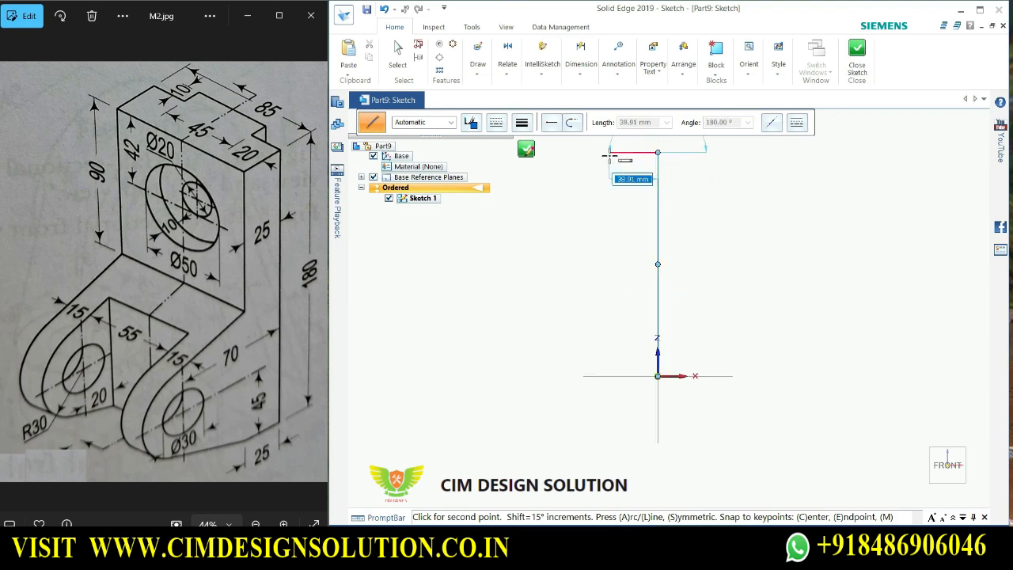
pyautogui.click(609, 153)
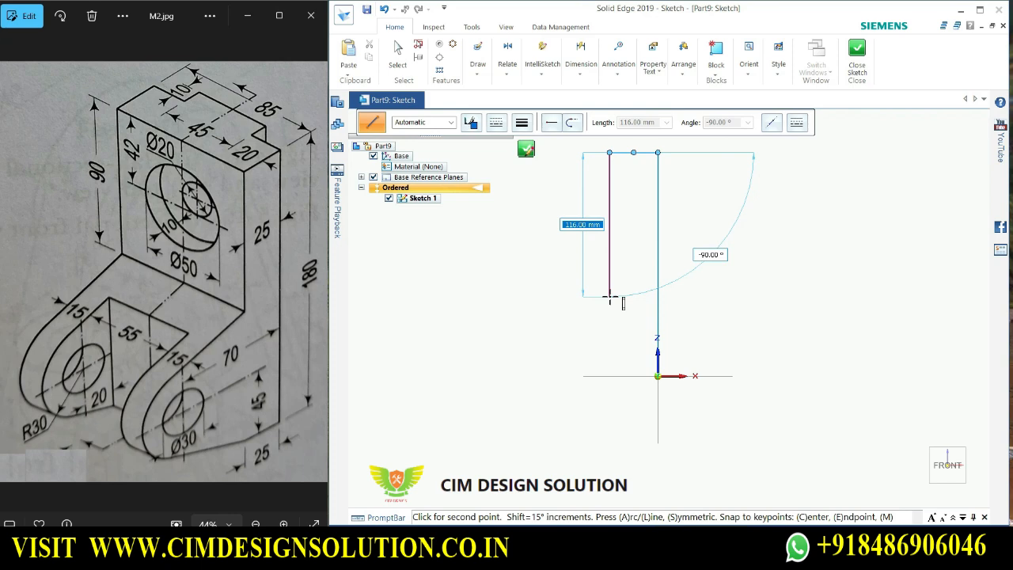
pyautogui.write('90')
pyautogui.press('Return')
pyautogui.press('Return')
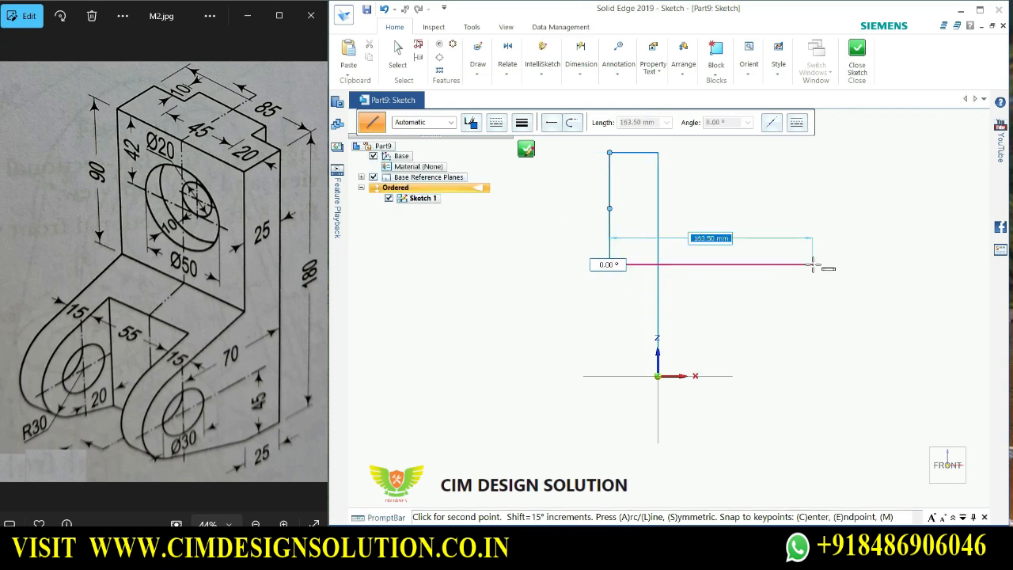
pyautogui.press('Escape')
pyautogui.scroll(-2, 689, 192)
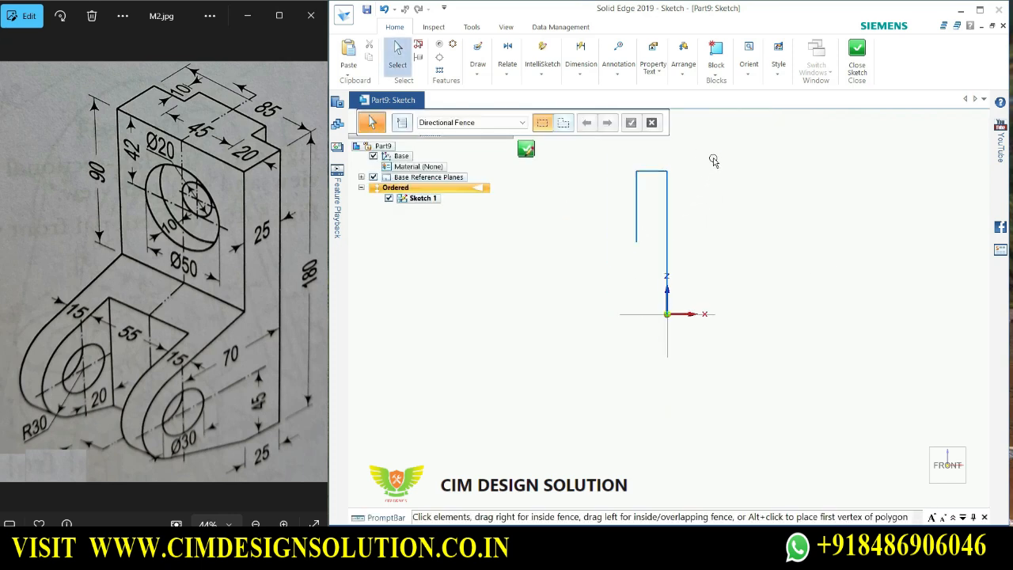
# Dimension the long vertical line starting at the origin as 180 mm.
pyautogui.scroll(2, 714, 162)
pyautogui.click(580, 68)
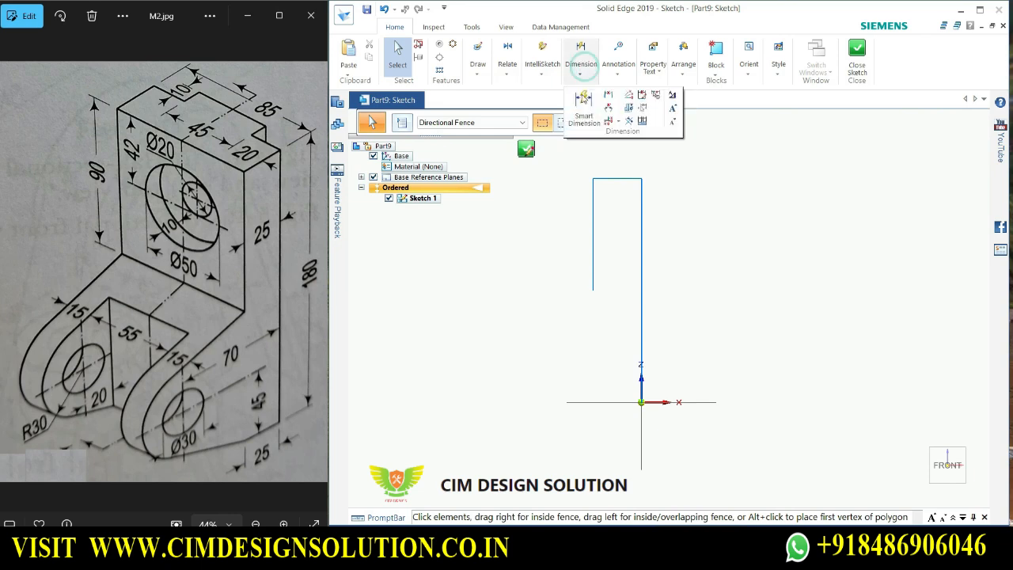
pyautogui.click(583, 99)
pyautogui.click(641, 235)
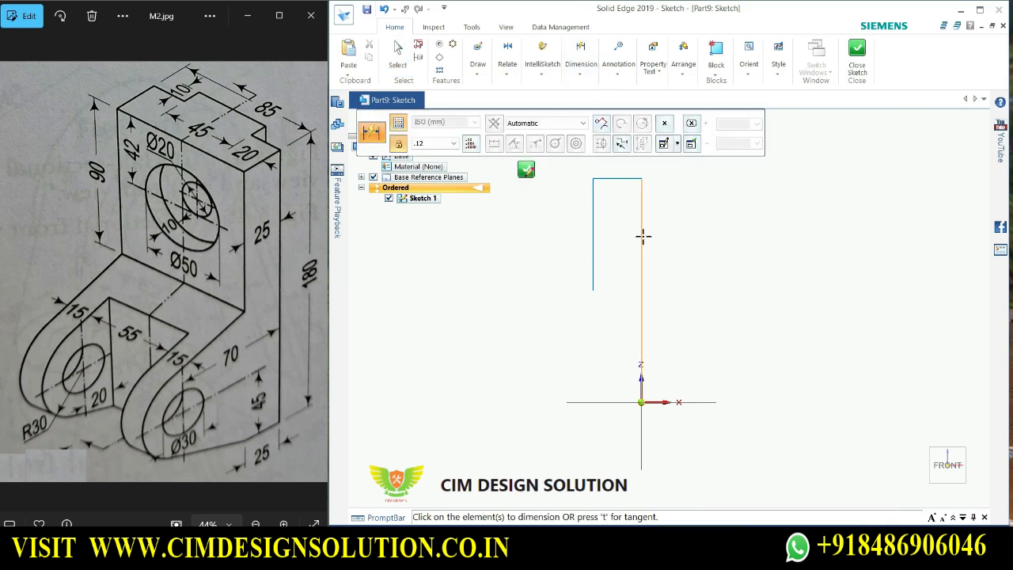
pyautogui.click(697, 252)
pyautogui.write('180')
pyautogui.press('Return')
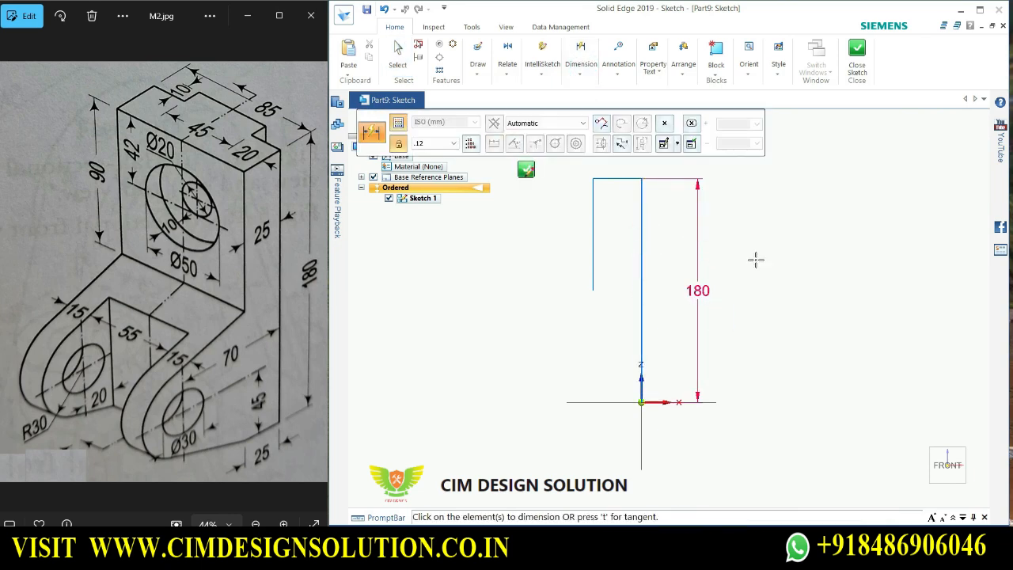
pyautogui.scroll(2, 712, 274)
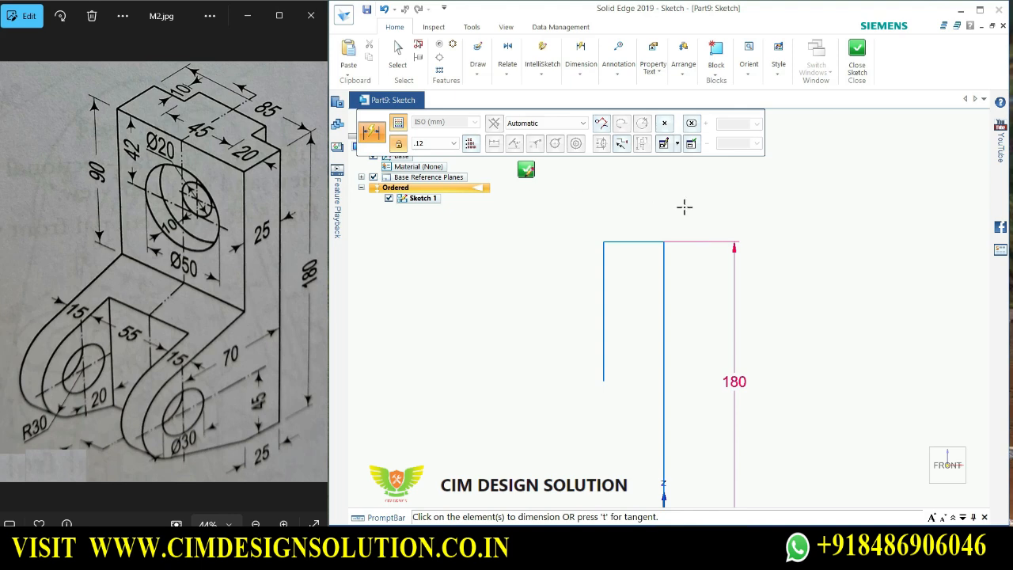
pyautogui.press('Escape')
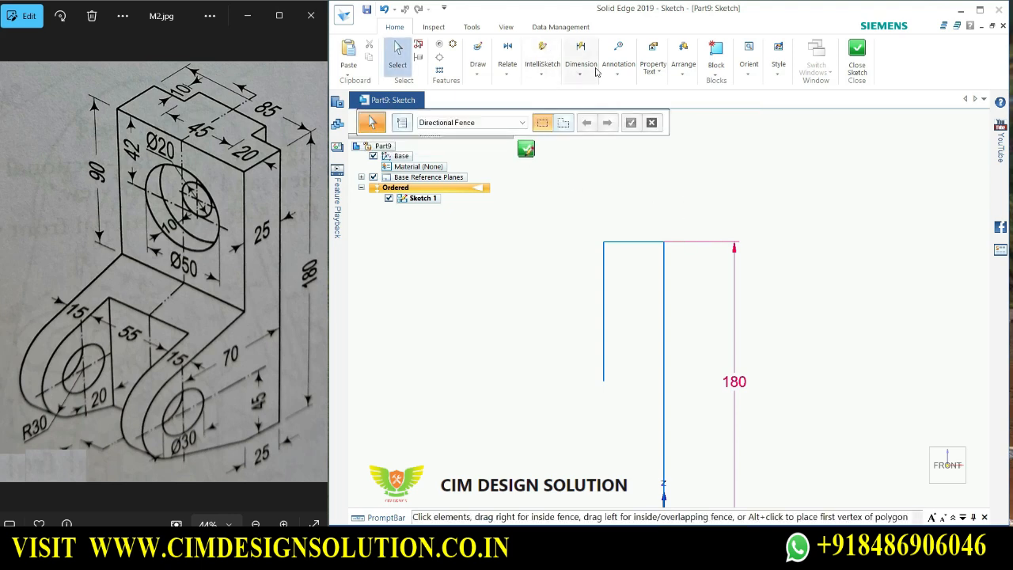
# Dimension the short horizontal line at the top of the profile and set its length to 25 mm.
pyautogui.click(593, 69)
pyautogui.click(591, 117)
pyautogui.click(640, 240)
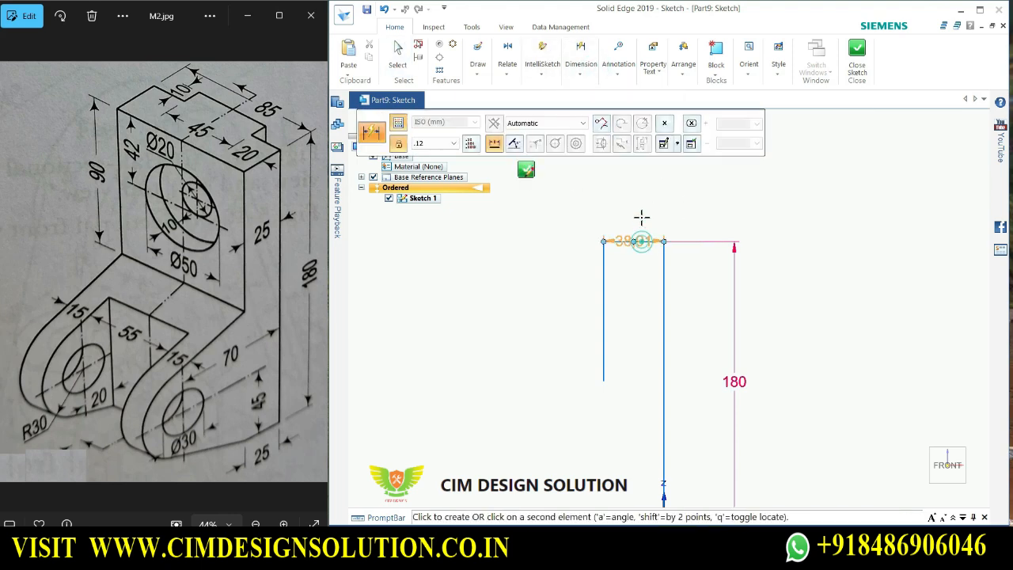
pyautogui.click(641, 209)
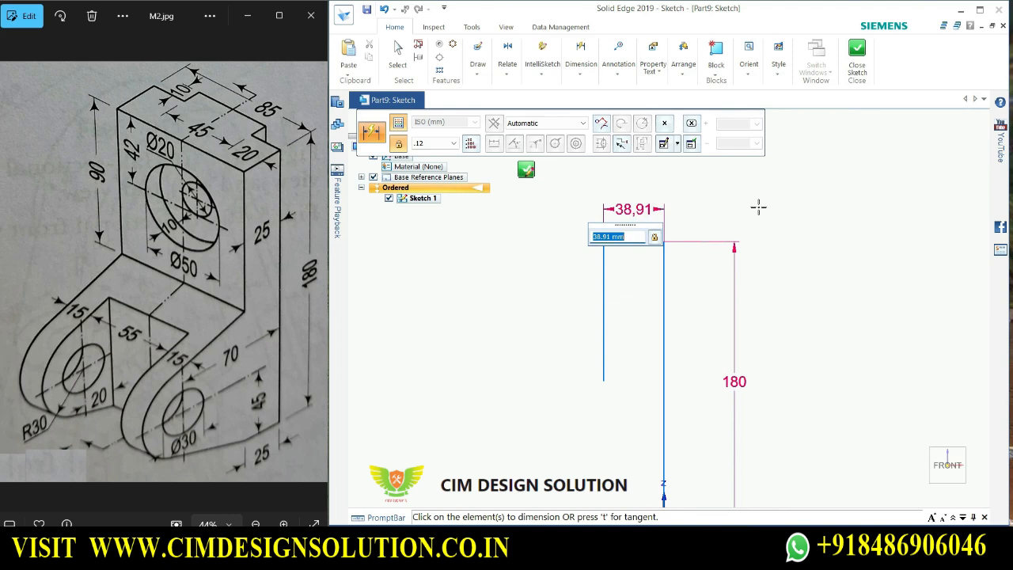
pyautogui.write('25')
pyautogui.press('Return')
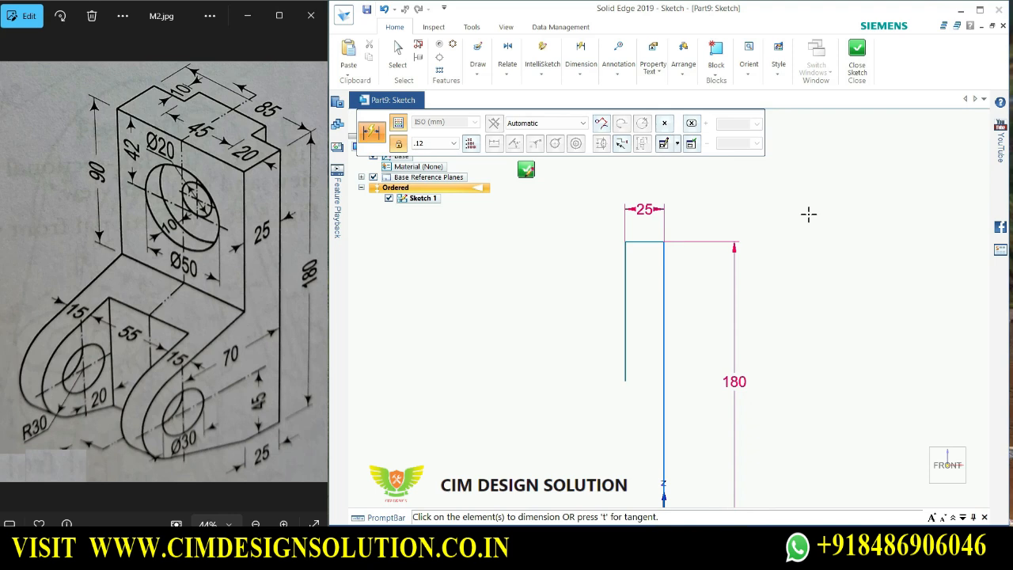
pyautogui.press('Escape')
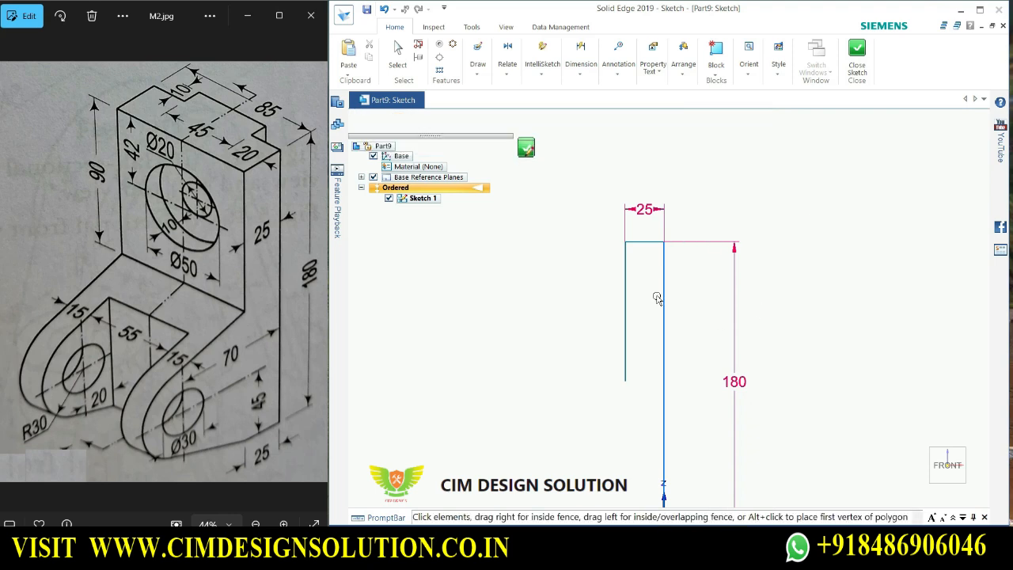
# Dimension the shorter vertical line on the left of the profile as 90 mm.
pyautogui.click(581, 70)
pyautogui.click(583, 103)
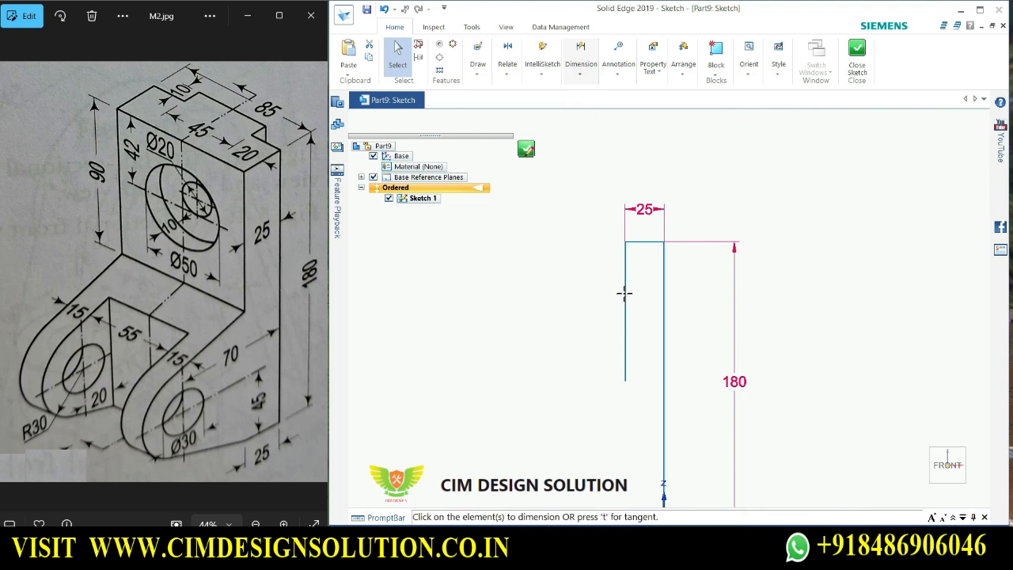
pyautogui.click(625, 291)
pyautogui.click(561, 300)
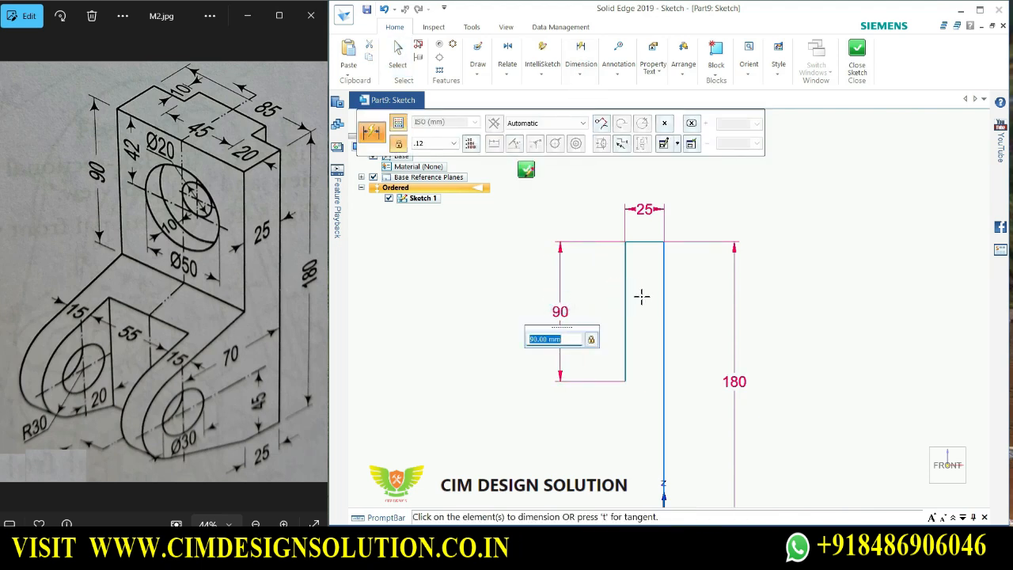
pyautogui.press('Return')
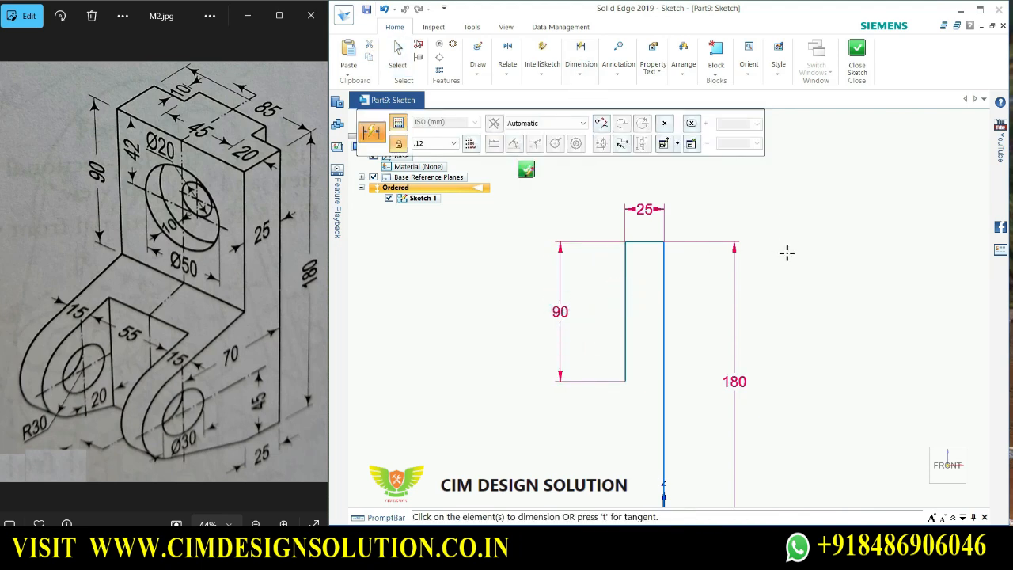
pyautogui.press('Escape')
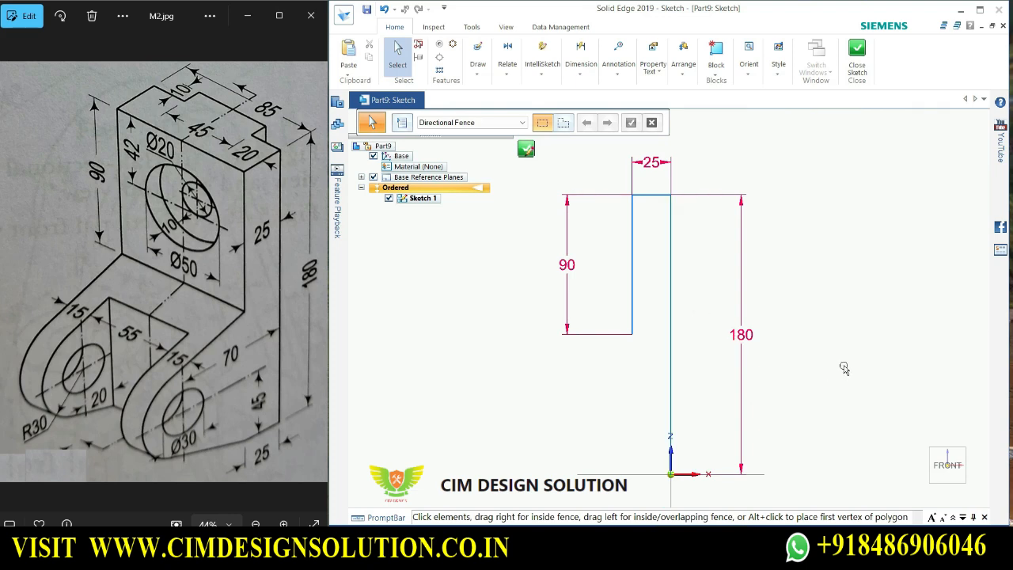
# Draw a 60 mm diameter circle below and to the left of the profile's 90 mm vertical line.
pyautogui.click(477, 73)
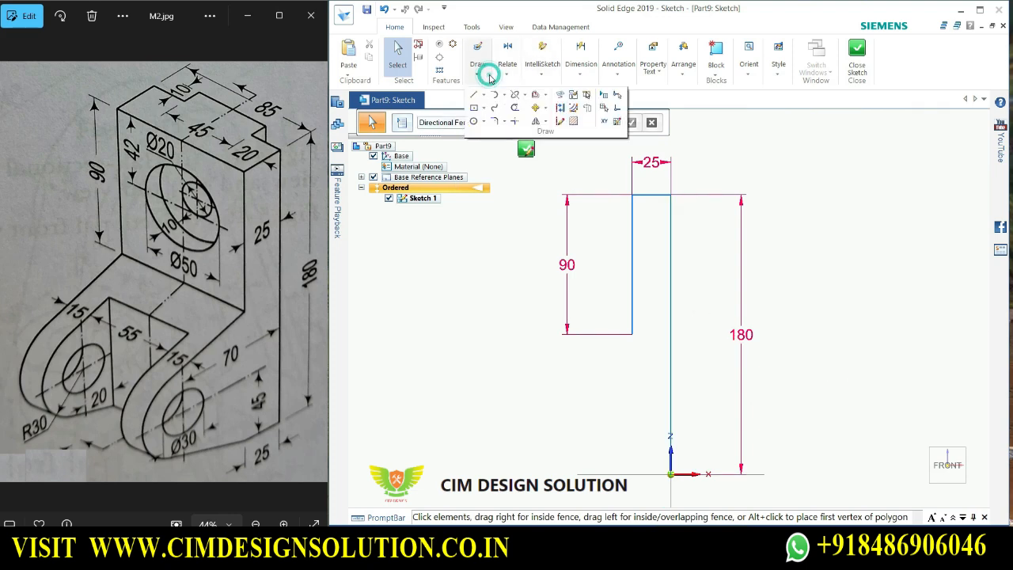
pyautogui.click(478, 118)
pyautogui.click(533, 409)
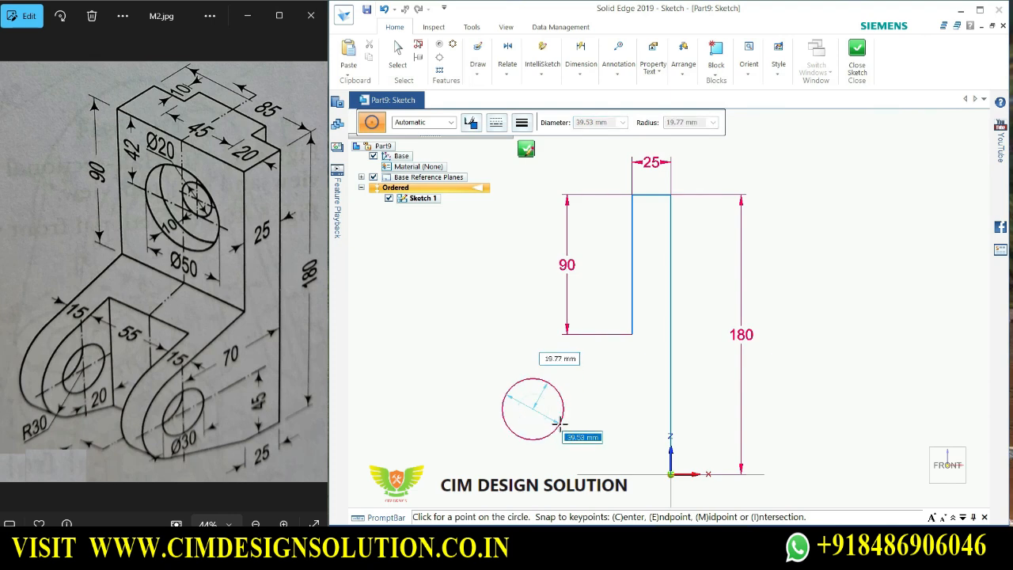
pyautogui.write('60')
pyautogui.press('Return')
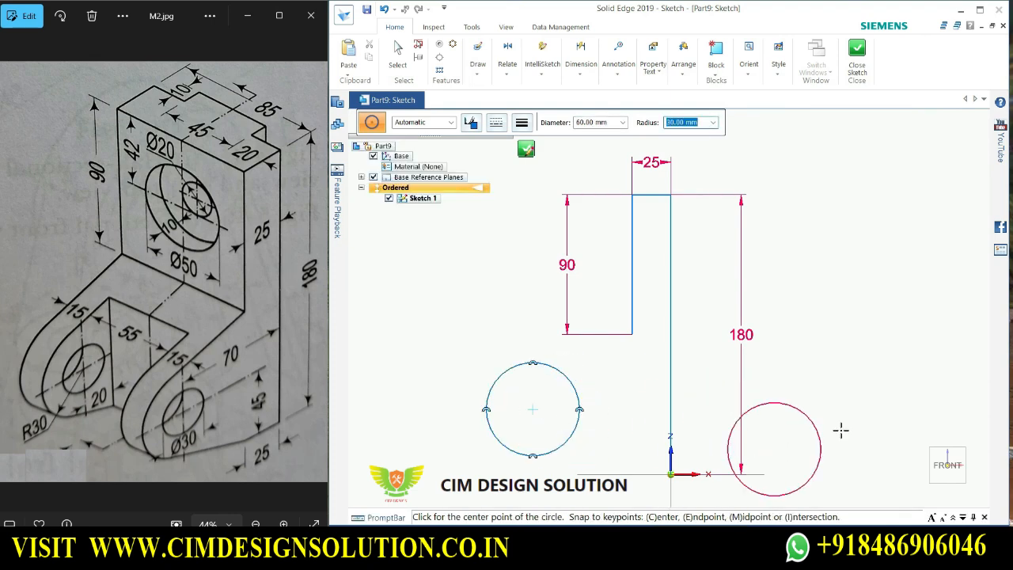
pyautogui.press('Escape')
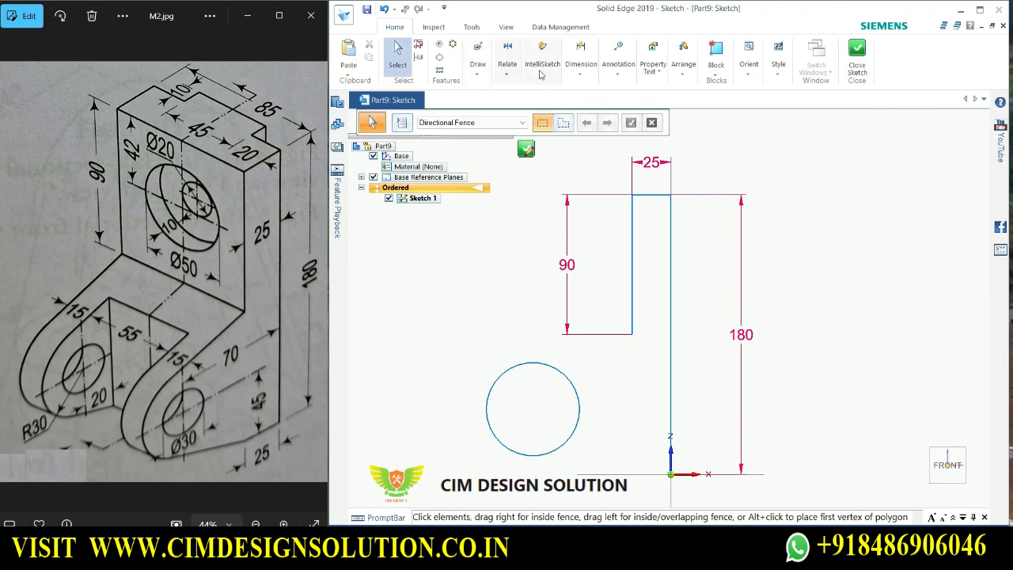
# Dimension the circle's centre 45 mm above the horizontal axis through the origin.
pyautogui.click(580, 70)
pyautogui.click(578, 99)
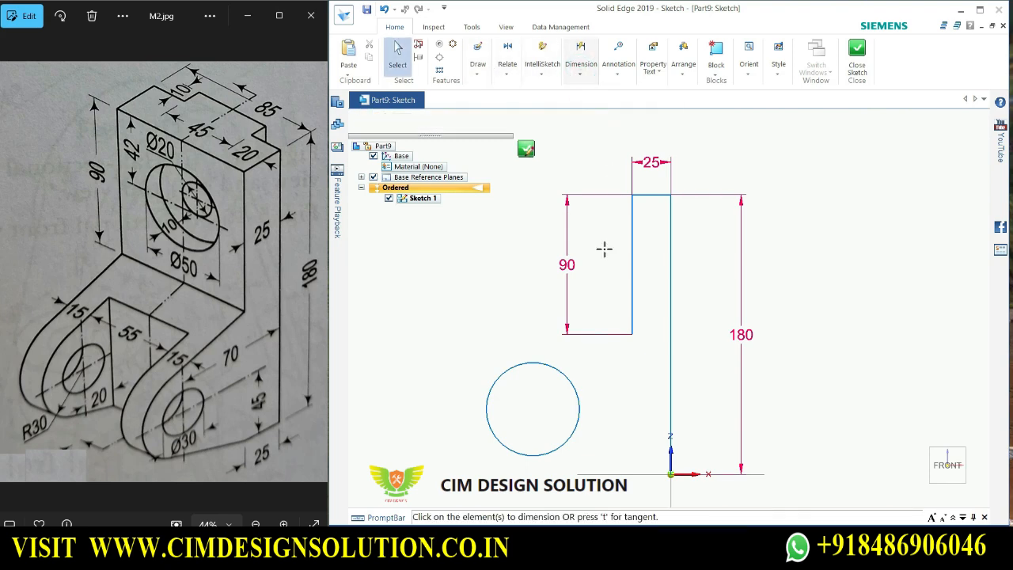
pyautogui.click(687, 473)
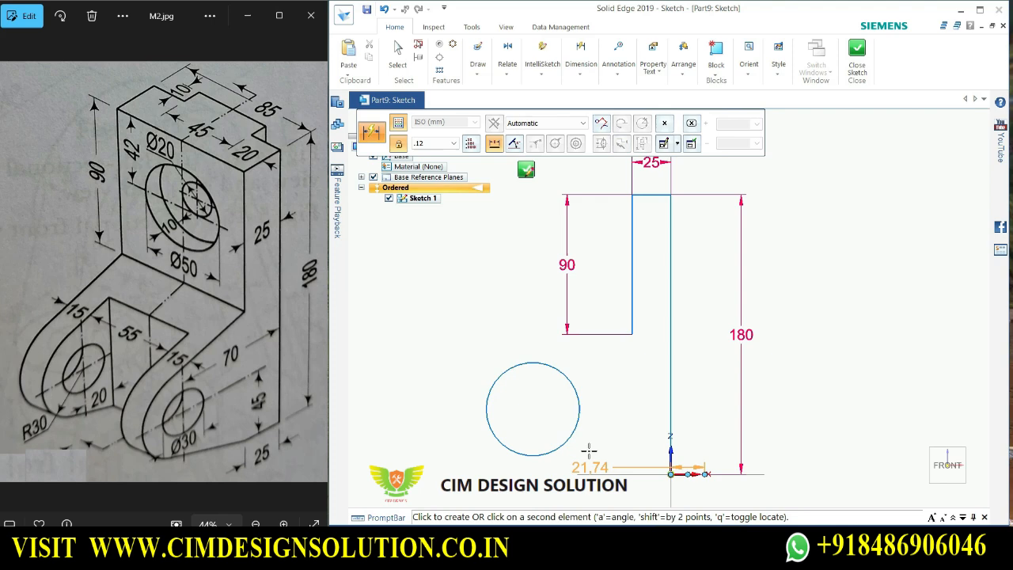
pyautogui.click(535, 408)
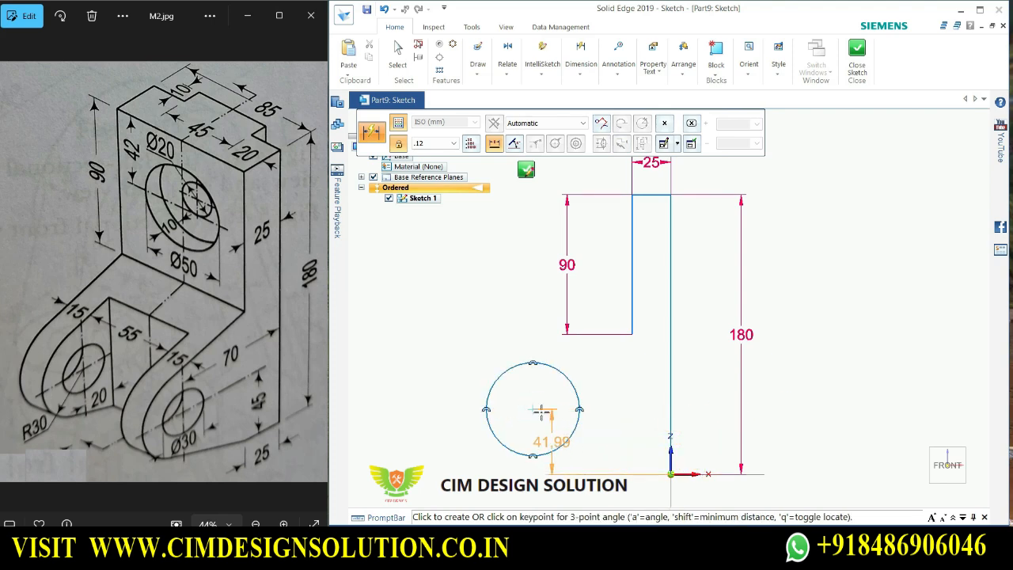
pyautogui.click(408, 371)
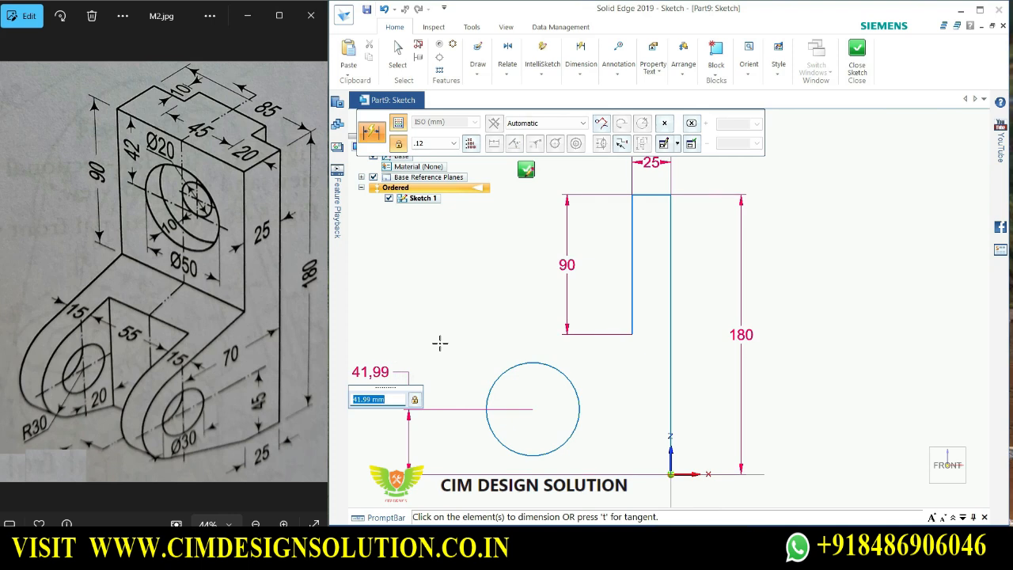
pyautogui.write('45')
pyautogui.press('Return')
pyautogui.press('Escape')
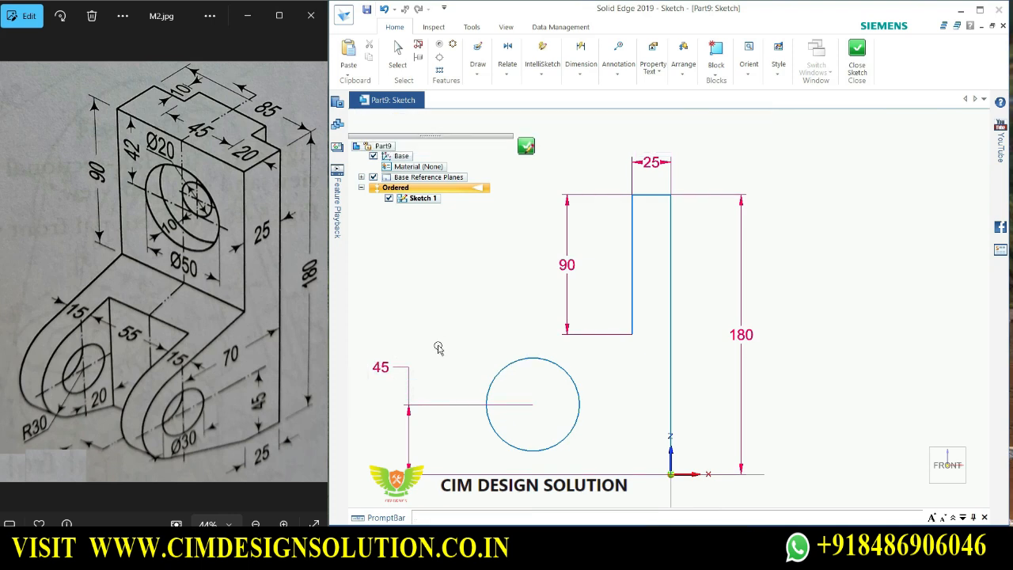
# Add a diameter dimension to the circle and set it to 60 mm.
pyautogui.click(580, 64)
pyautogui.click(582, 118)
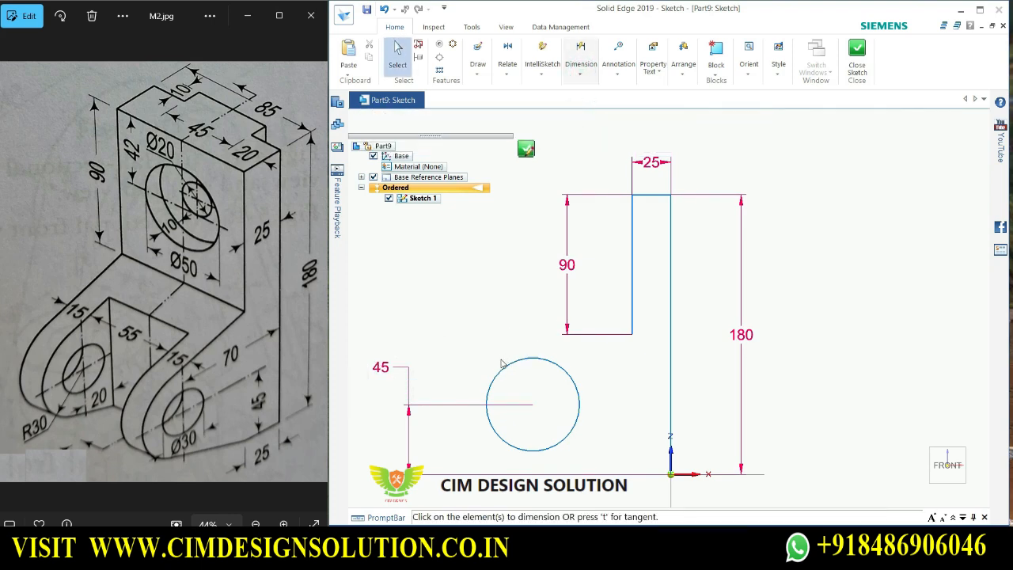
pyautogui.click(499, 370)
pyautogui.click(430, 341)
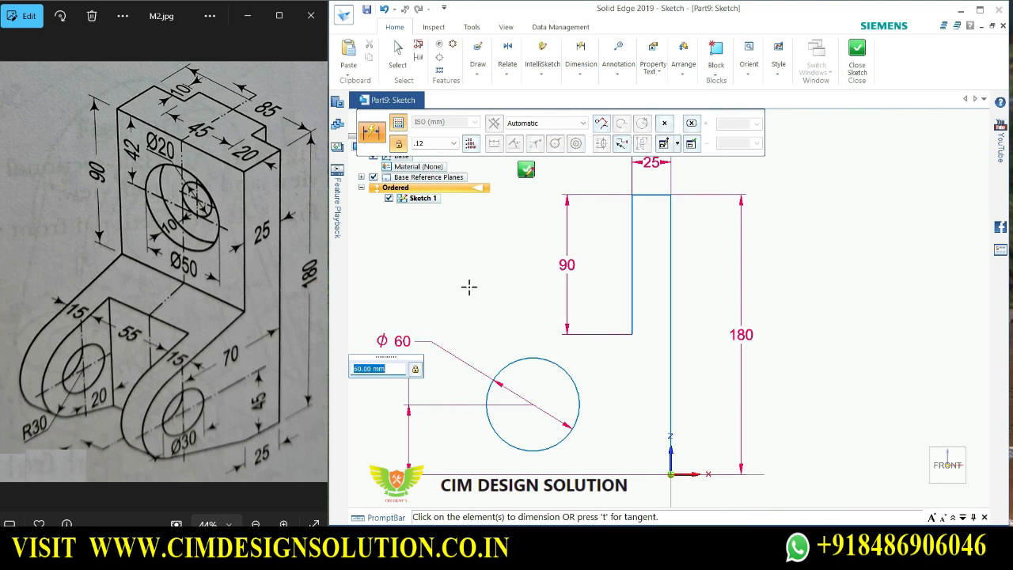
pyautogui.write('60')
pyautogui.press('Return')
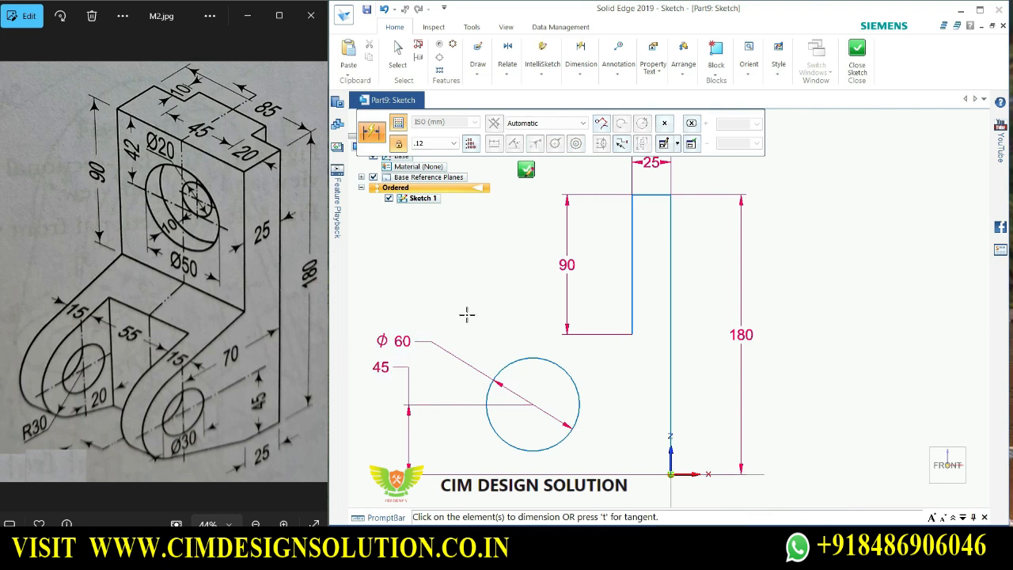
pyautogui.press('Escape')
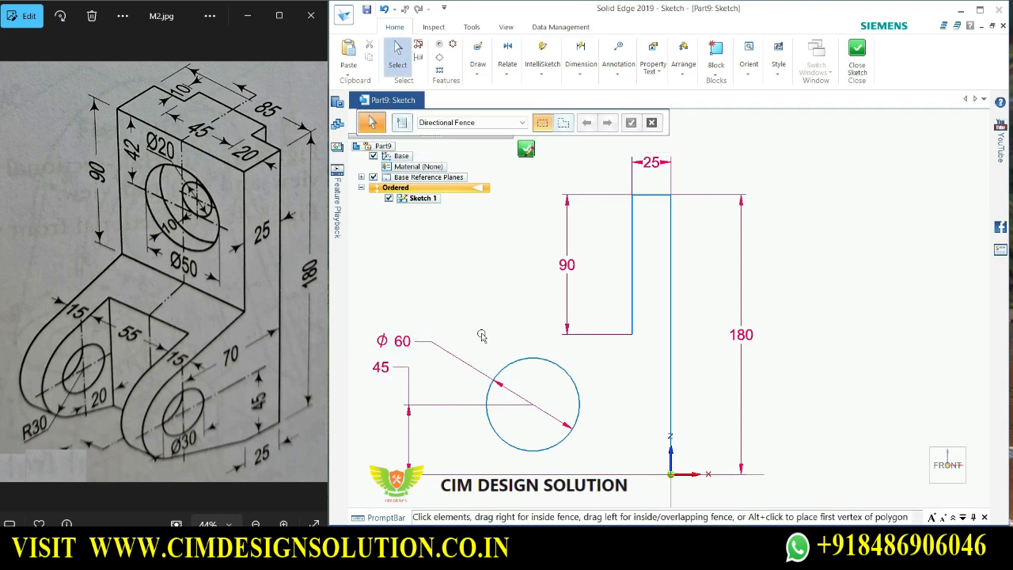
# Dimension the horizontal distance from the long vertical line to the circle's centre as 70 mm.
pyautogui.click(570, 71)
pyautogui.click(584, 103)
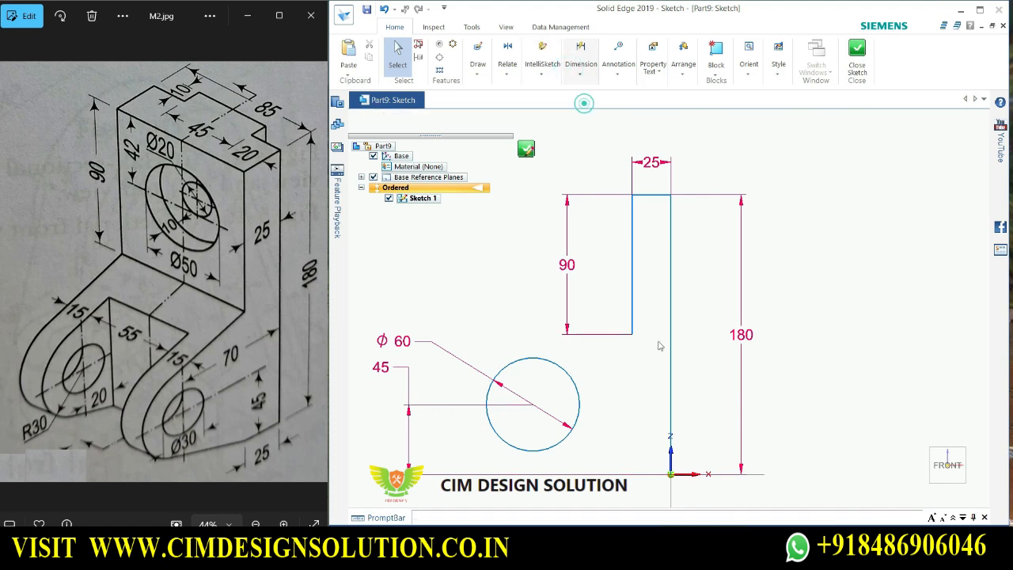
pyautogui.click(670, 398)
pyautogui.click(537, 406)
pyautogui.scroll(-2, 541, 309)
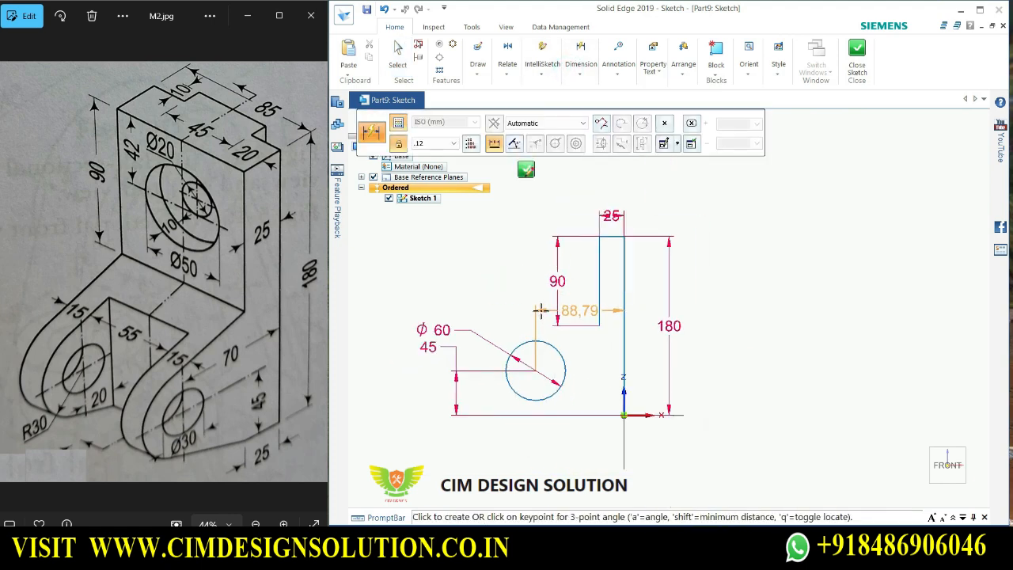
pyautogui.click(588, 184)
pyautogui.write('7')
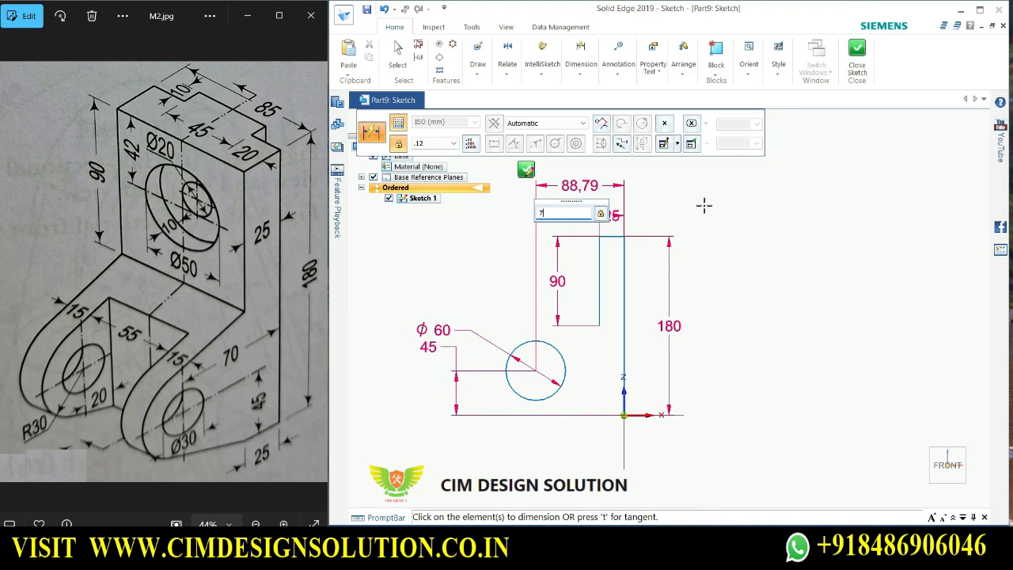
pyautogui.write('0')
pyautogui.press('Return')
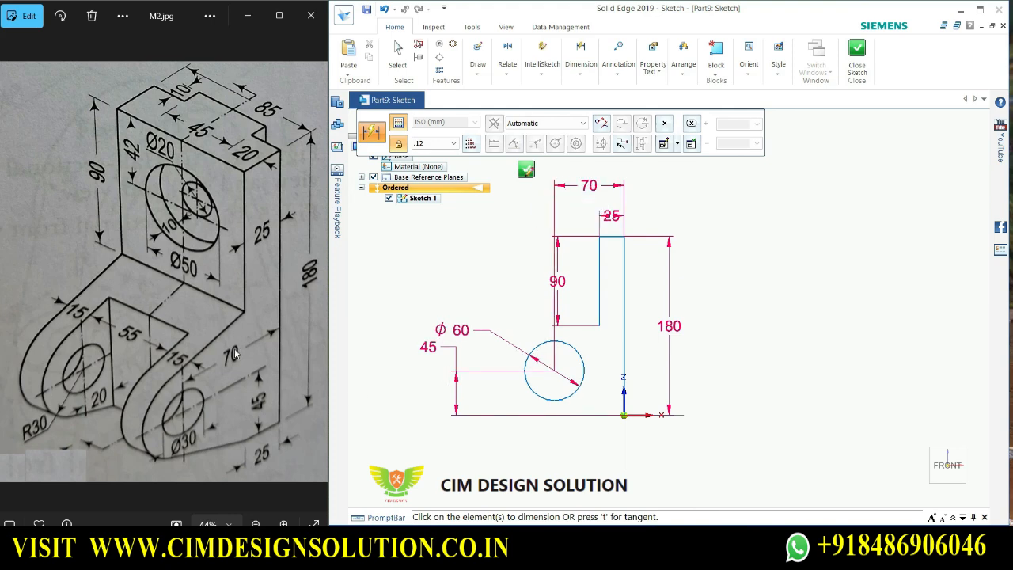
pyautogui.press('Escape')
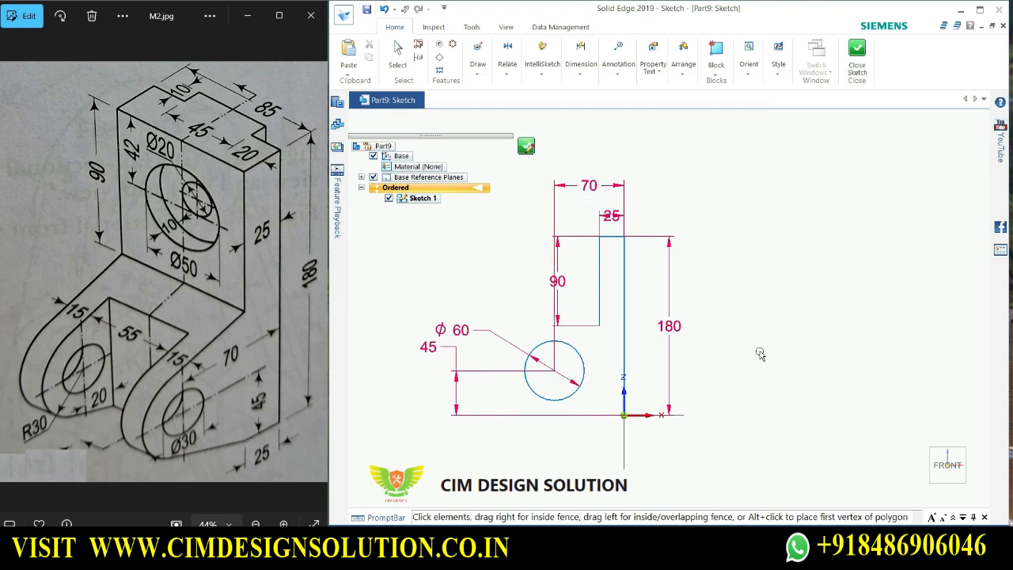
# Draw a horizontal base line about 37 mm long to the left from the origin.
pyautogui.scroll(1, 677, 407)
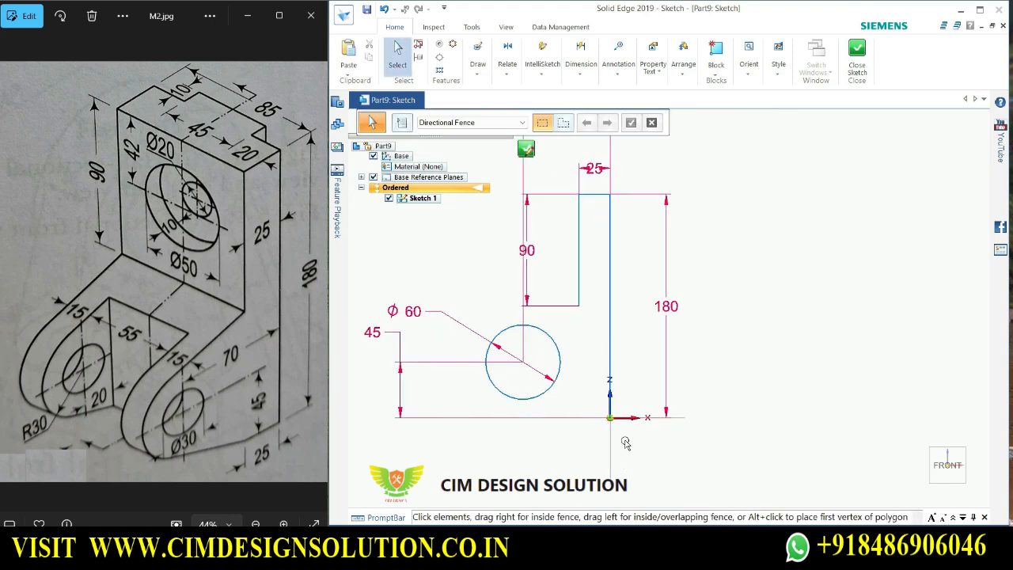
pyautogui.click(479, 67)
pyautogui.click(475, 95)
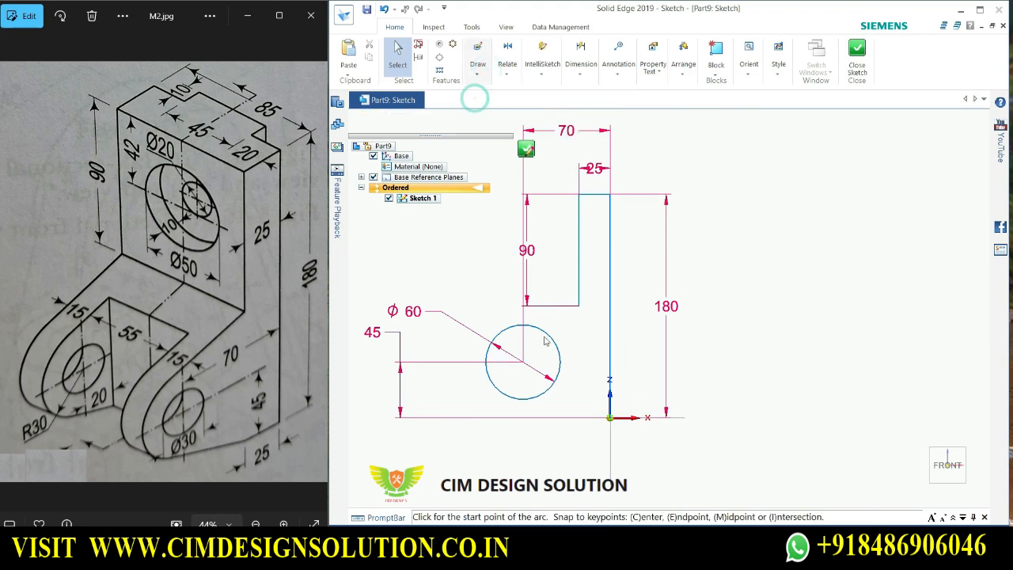
pyautogui.scroll(1, 585, 440)
pyautogui.click(620, 413)
pyautogui.scroll(1, 606, 417)
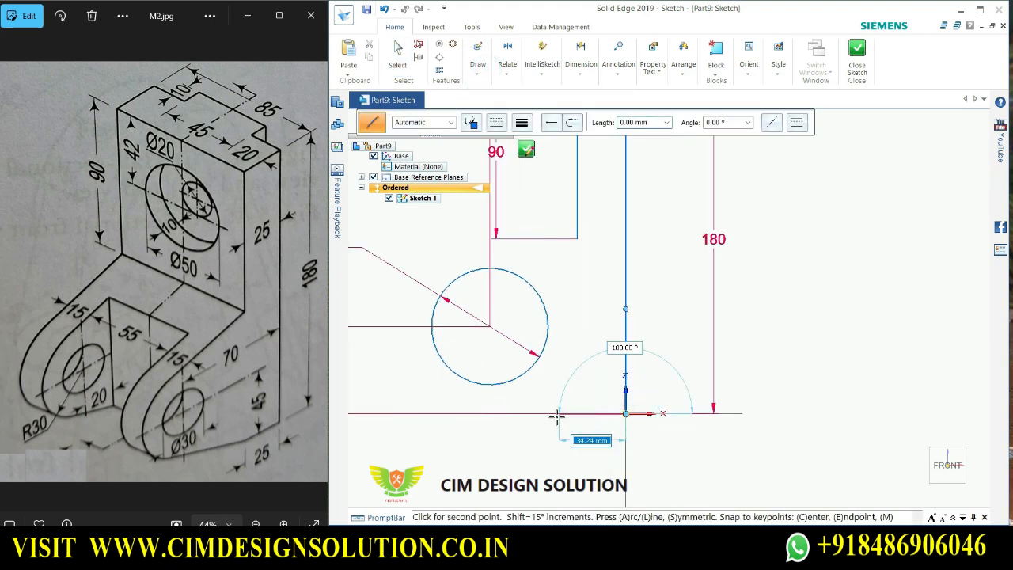
pyautogui.click(554, 414)
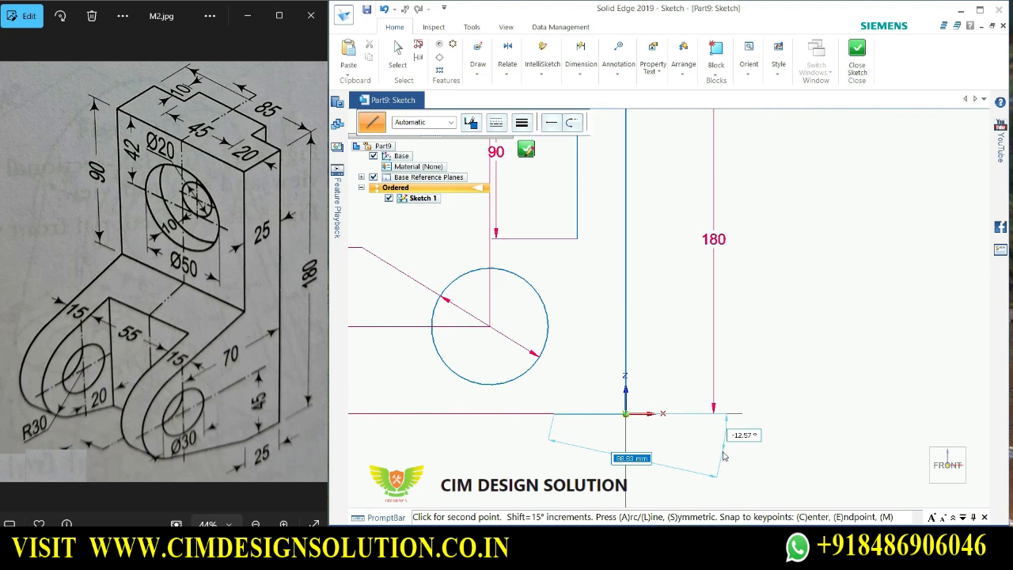
pyautogui.press('Escape')
# Dimension the horizontal base line at the origin and set its length to 25 mm.
pyautogui.click(581, 64)
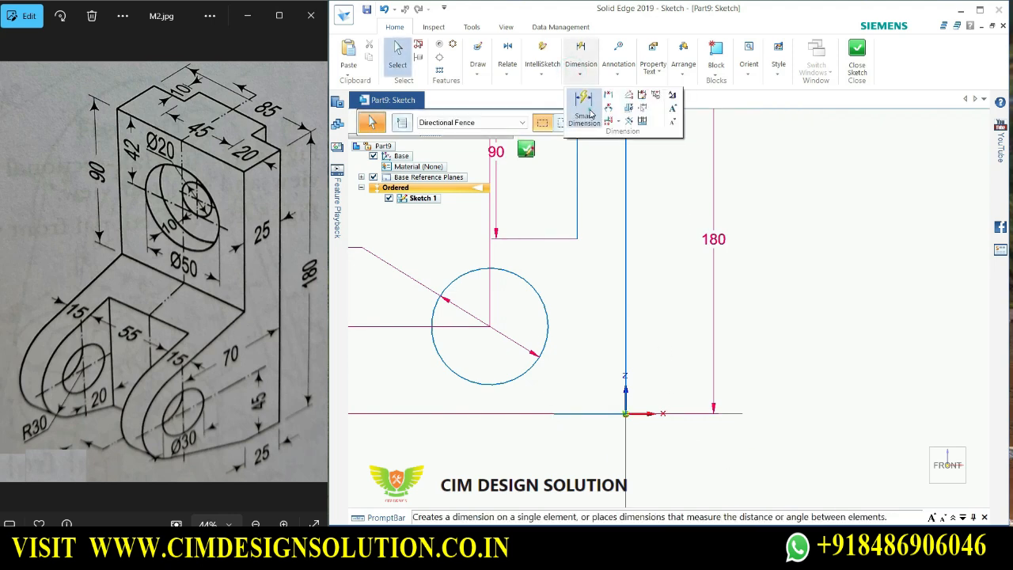
pyautogui.click(582, 111)
pyautogui.click(599, 421)
pyautogui.click(592, 459)
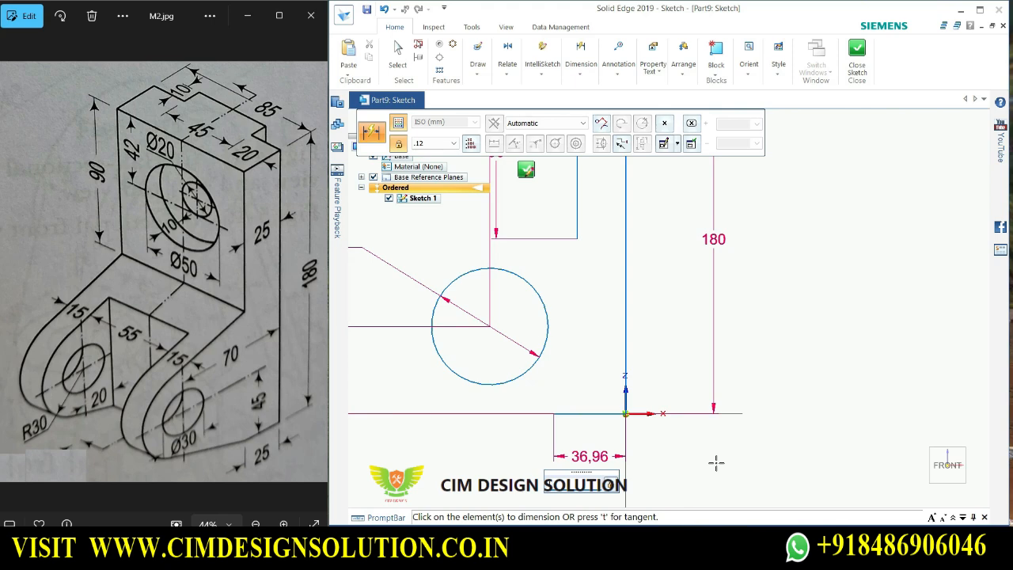
pyautogui.write('25')
pyautogui.press('Return')
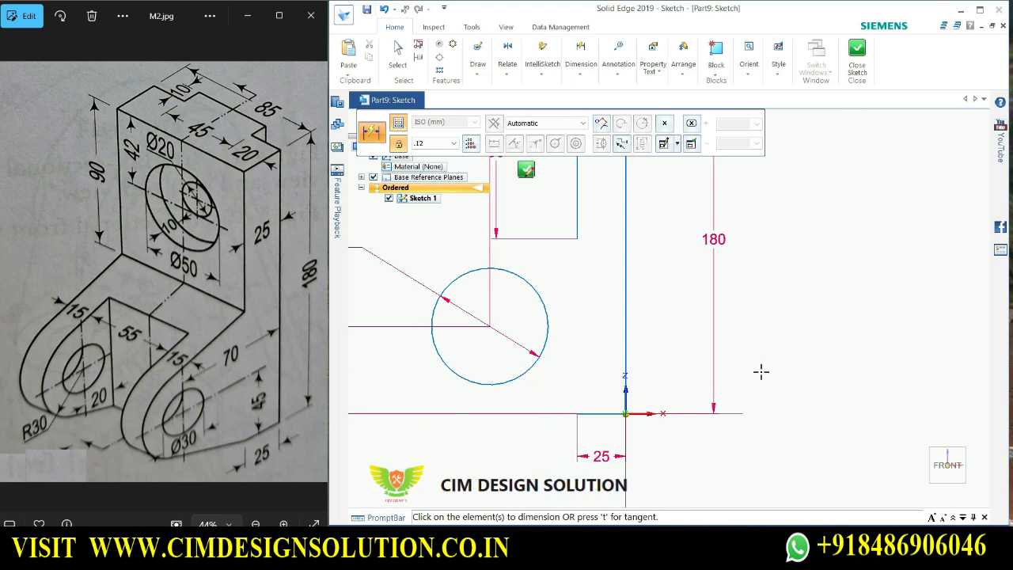
pyautogui.press('Escape')
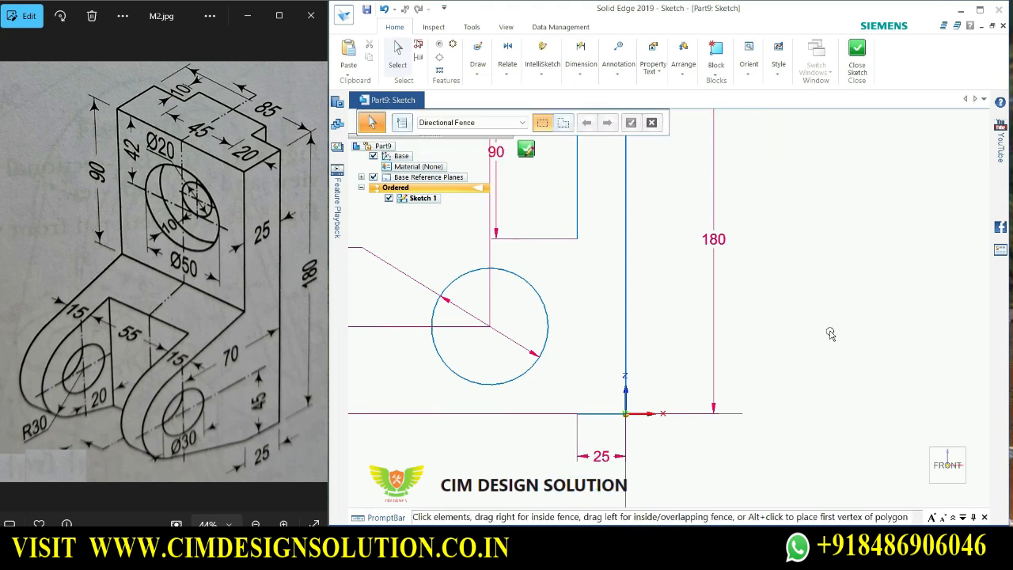
# Draw a line about 56 mm long from the left end of the base line, tangent to the underside of the circle.
pyautogui.scroll(-2, 735, 361)
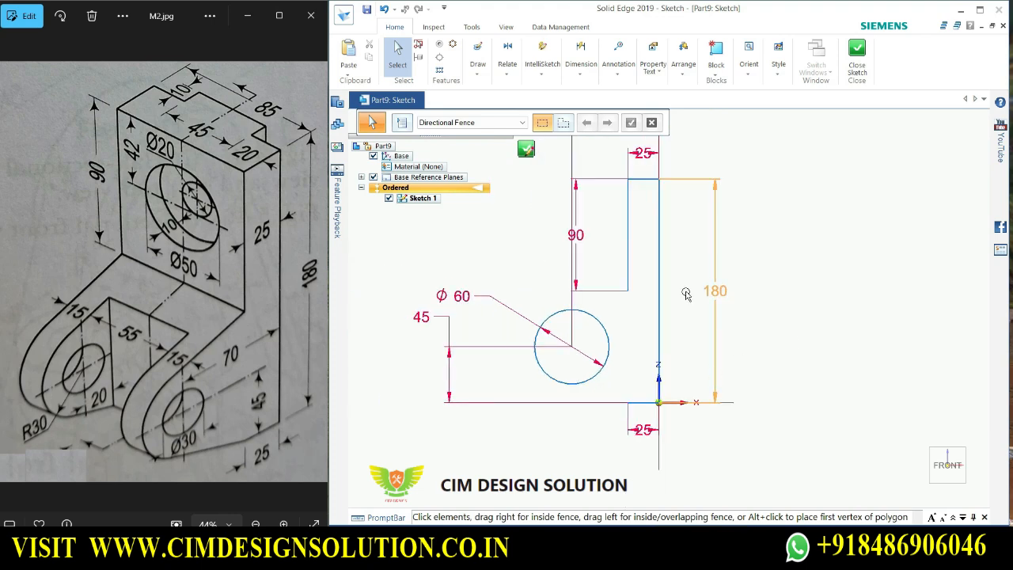
pyautogui.scroll(2, 689, 266)
pyautogui.click(480, 74)
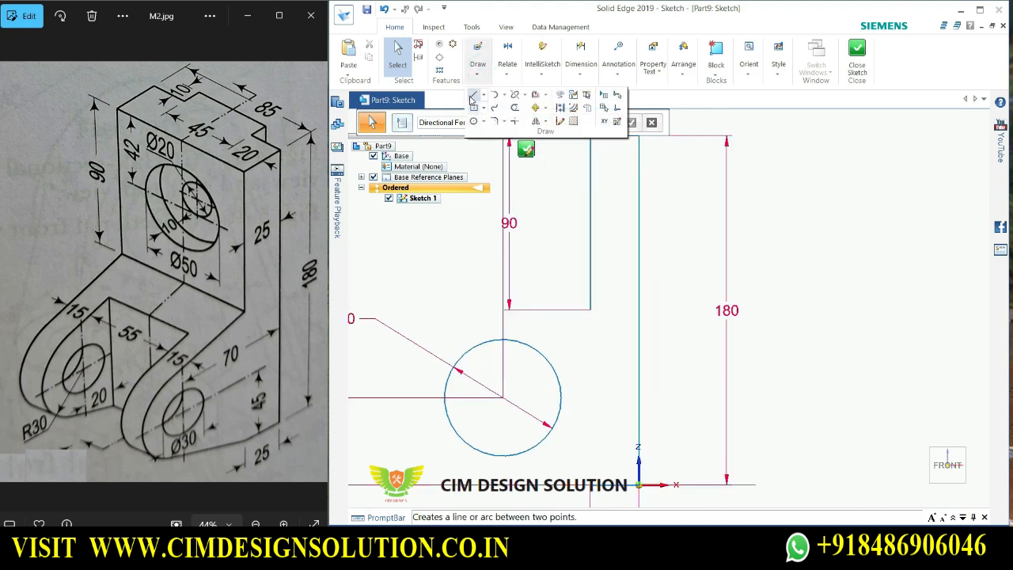
pyautogui.click(474, 108)
pyautogui.click(638, 484)
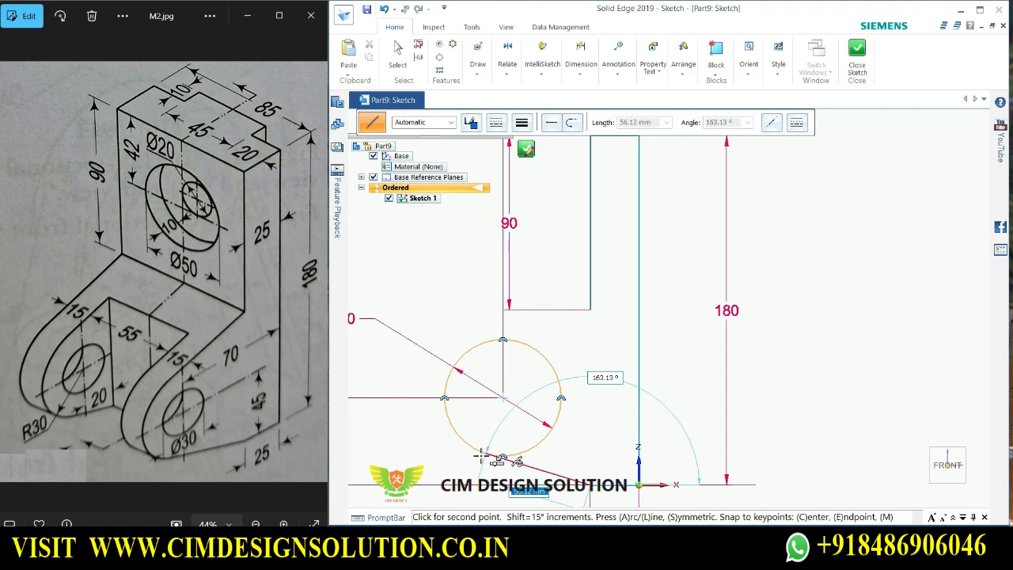
pyautogui.click(482, 456)
pyautogui.press('Escape')
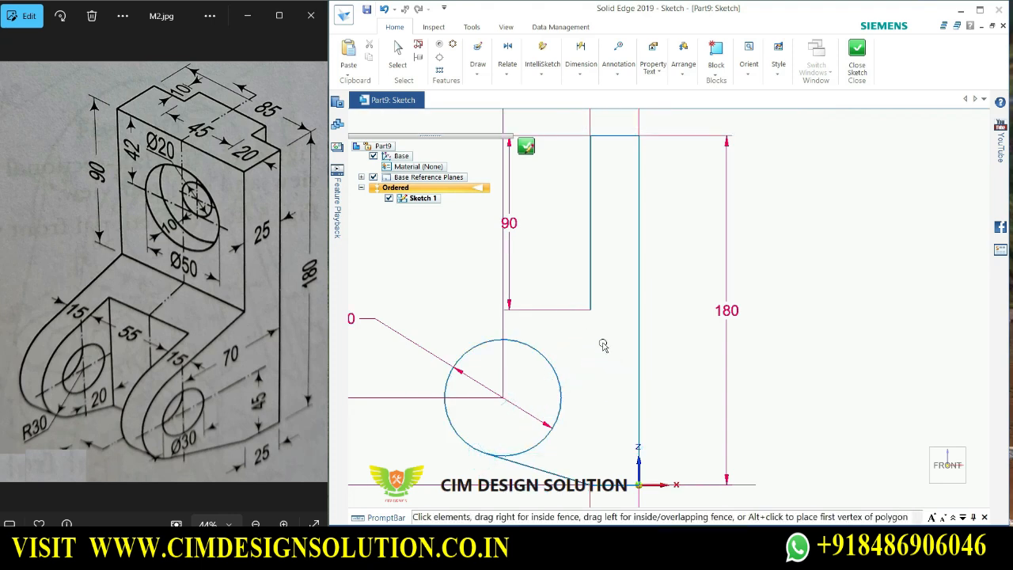
# Draw a line from the lower end of the 90 mm vertical line, tangent to the upper side of the circle.
pyautogui.click(478, 65)
pyautogui.click(473, 98)
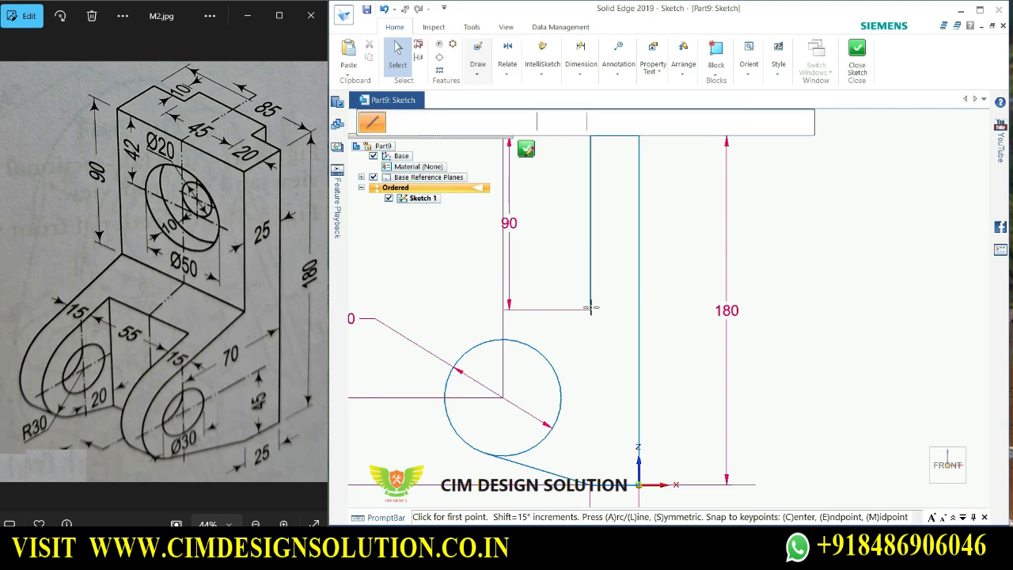
pyautogui.click(589, 309)
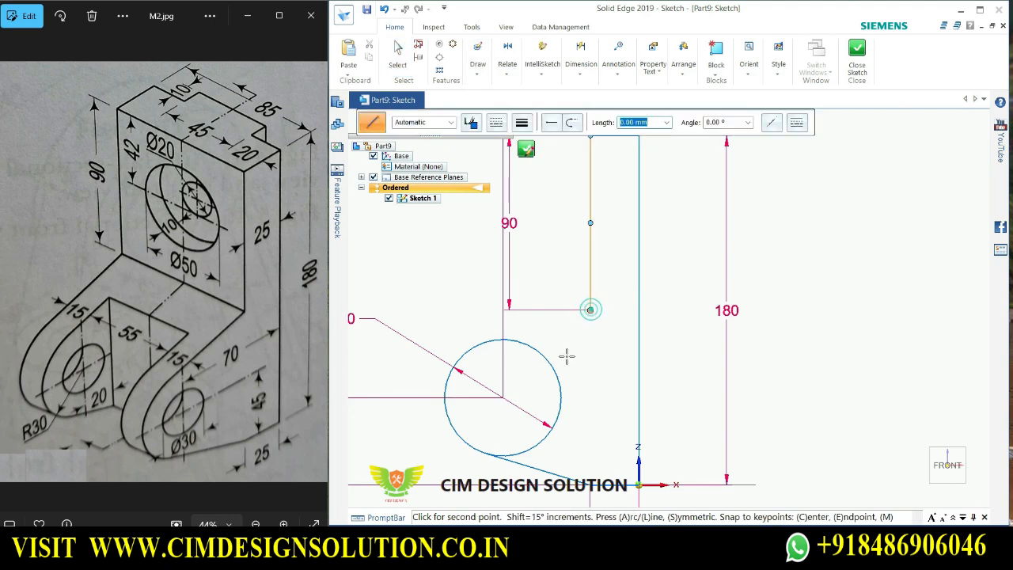
pyautogui.click(496, 340)
pyautogui.press('Escape')
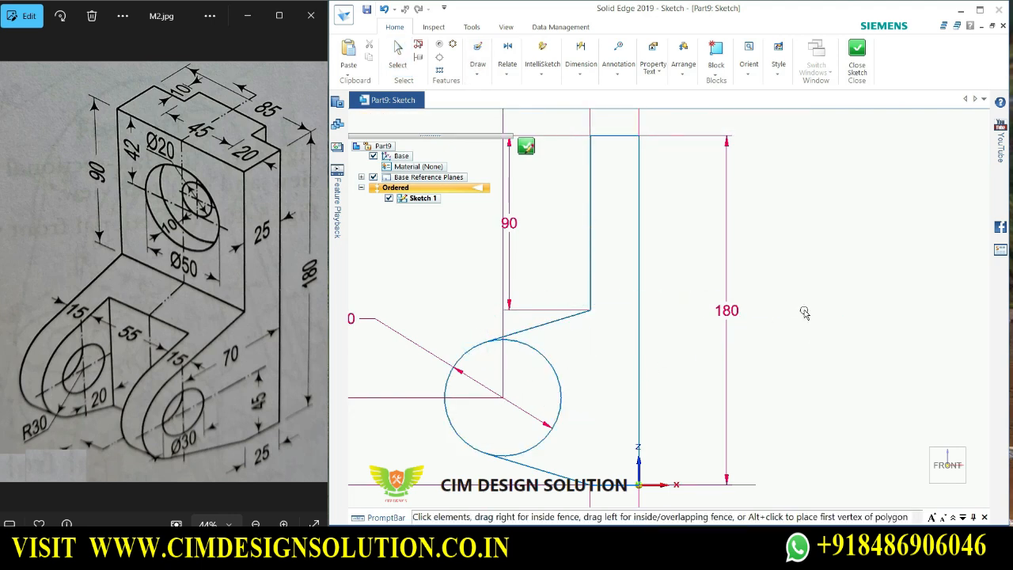
# Draw a 30 mm diameter circle inside the 60 mm lug circle.
pyautogui.scroll(-1, 653, 351)
pyautogui.scroll(1, 631, 351)
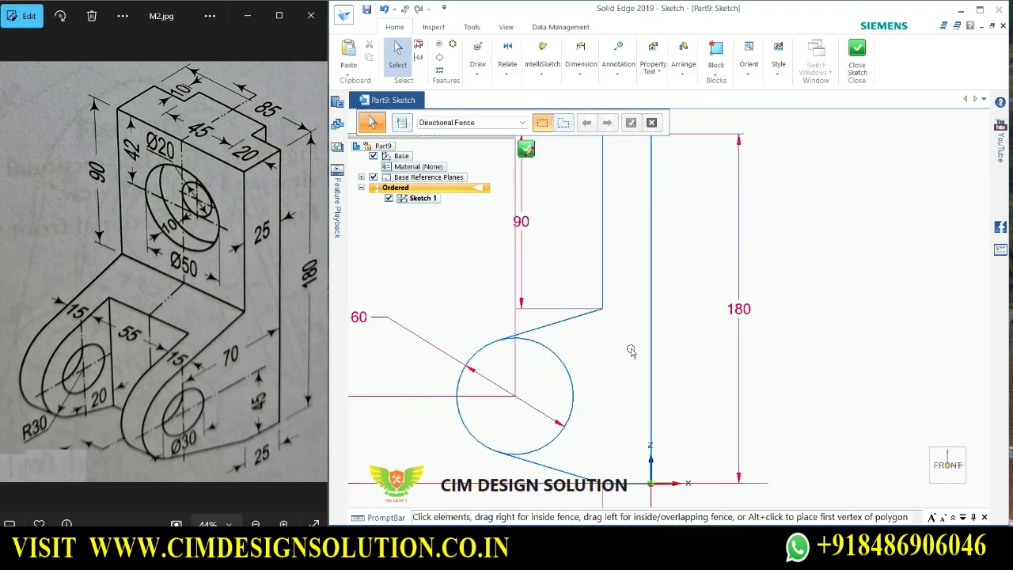
pyautogui.click(481, 76)
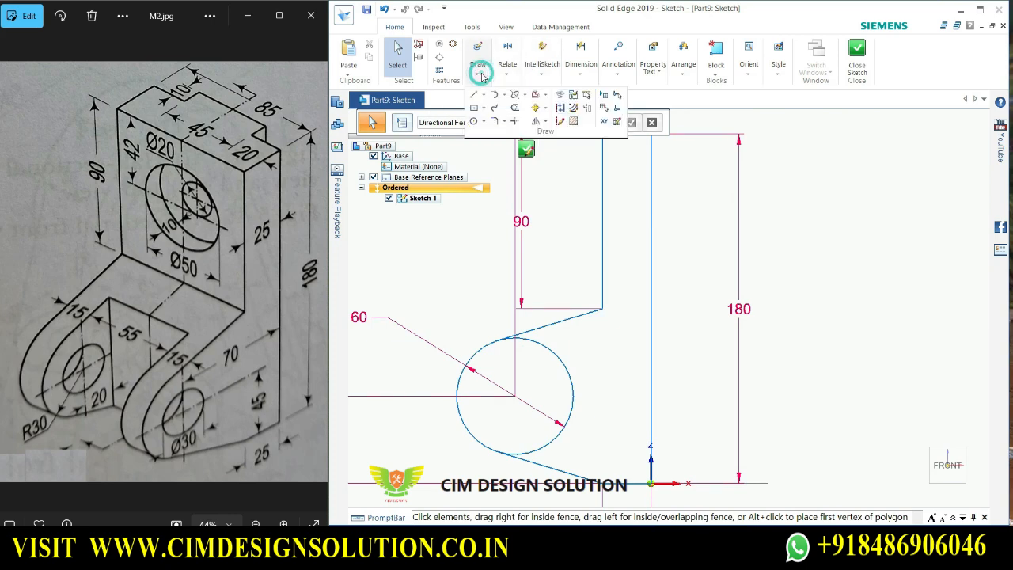
pyautogui.click(483, 113)
pyautogui.scroll(1, 522, 407)
pyautogui.scroll(-1, 546, 396)
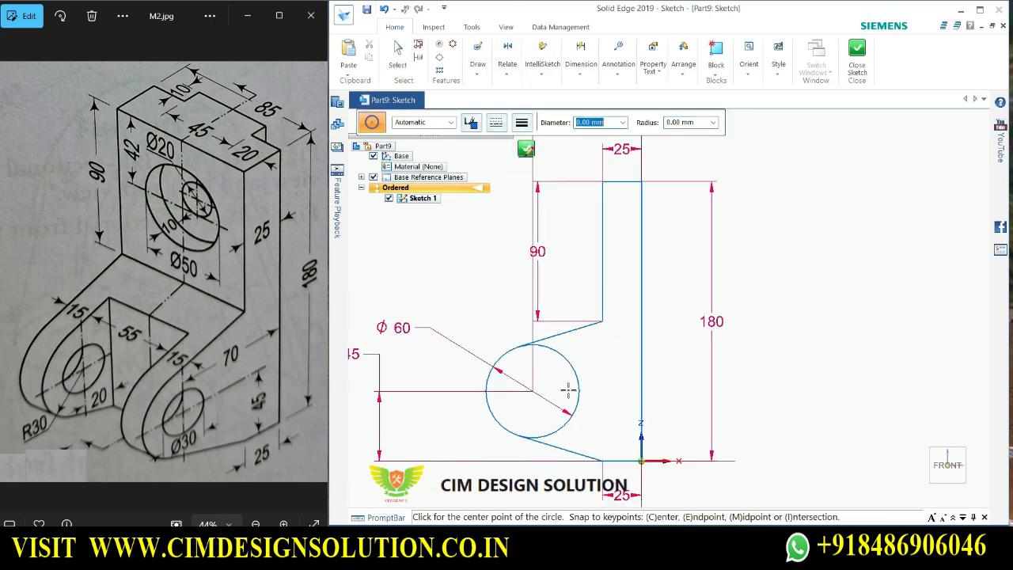
pyautogui.scroll(2, 558, 383)
pyautogui.click(560, 381)
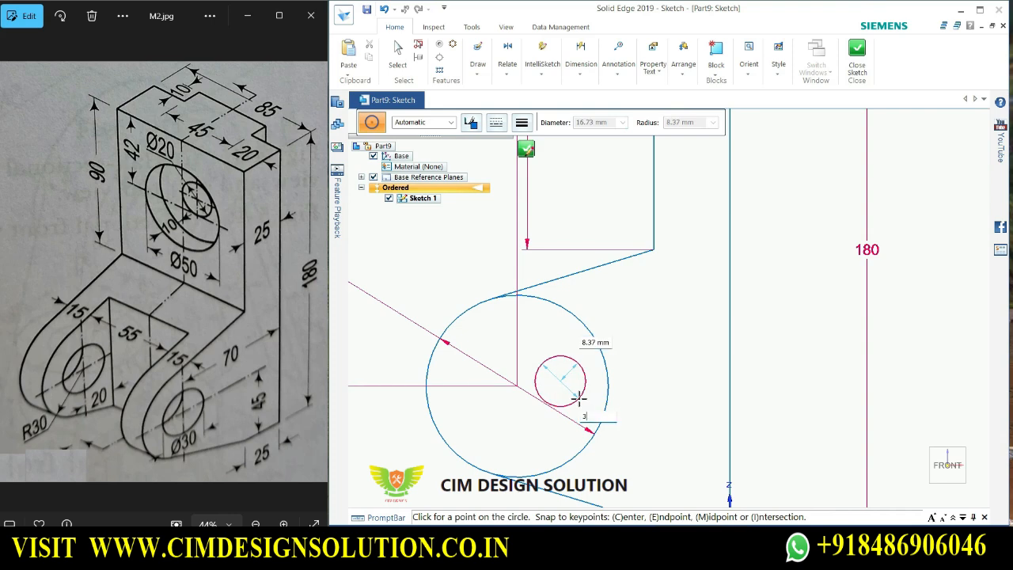
pyautogui.write('30')
pyautogui.press('Return')
pyautogui.press('Escape')
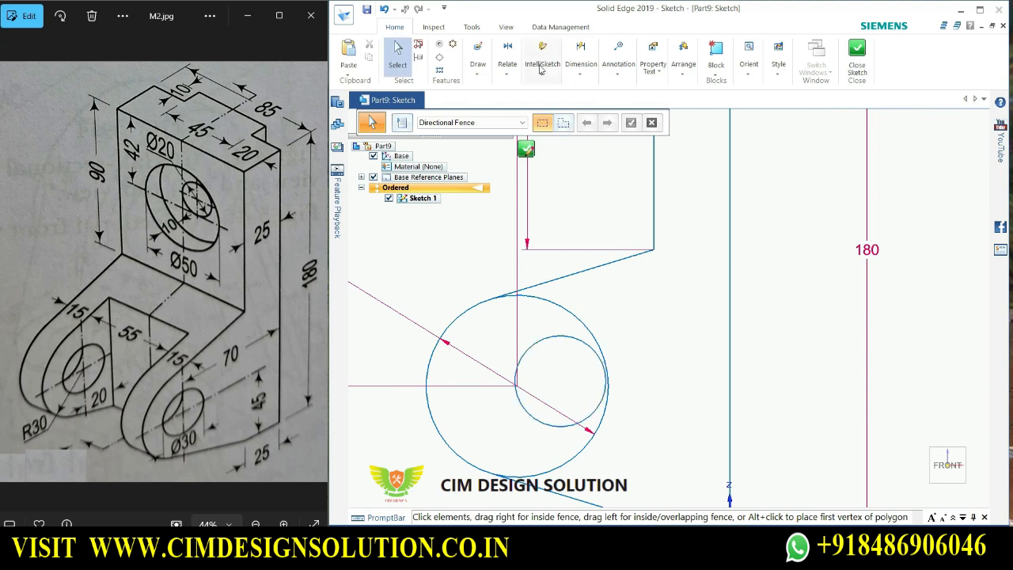
# Make the small inner circle concentric with the lug's outer circle.
pyautogui.click(509, 69)
pyautogui.click(512, 97)
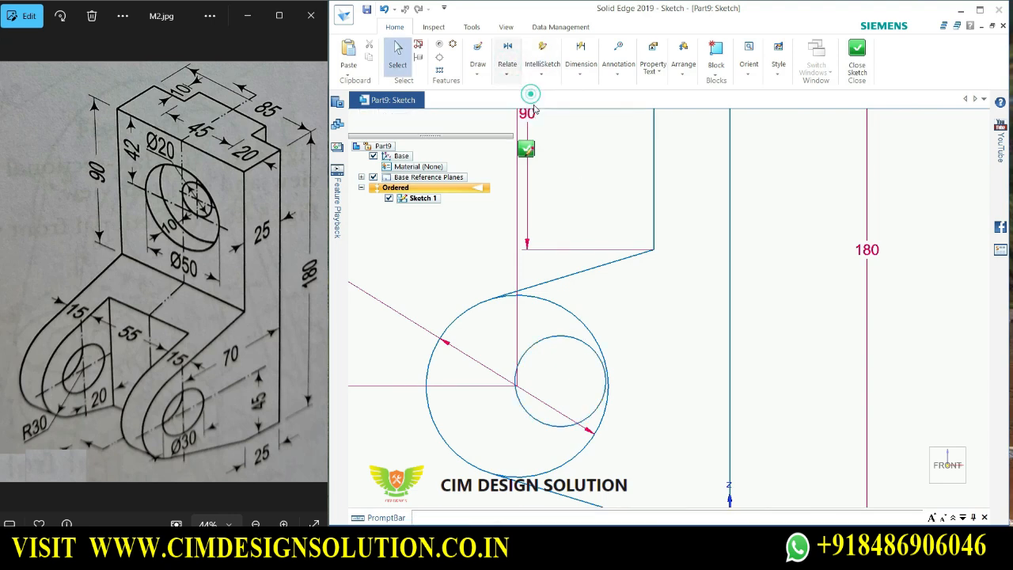
pyautogui.click(573, 313)
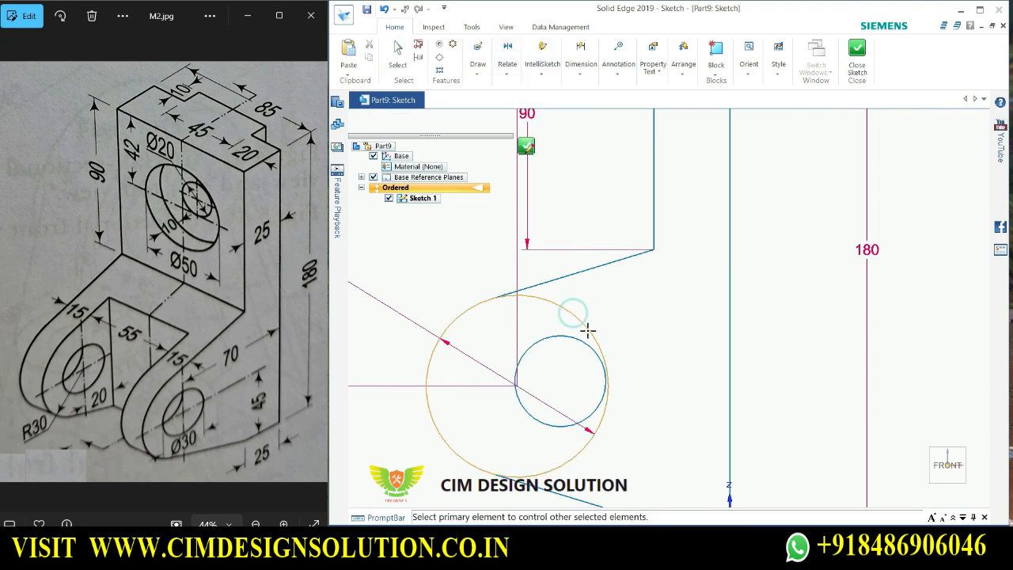
pyautogui.click(579, 340)
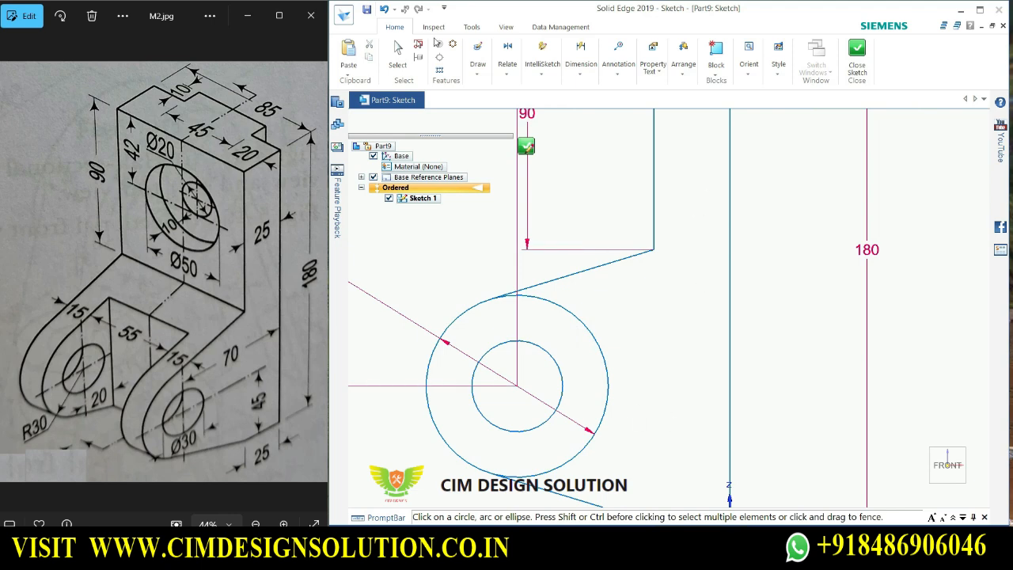
# Dimension the inner circle's diameter at 30 mm.
pyautogui.click(568, 74)
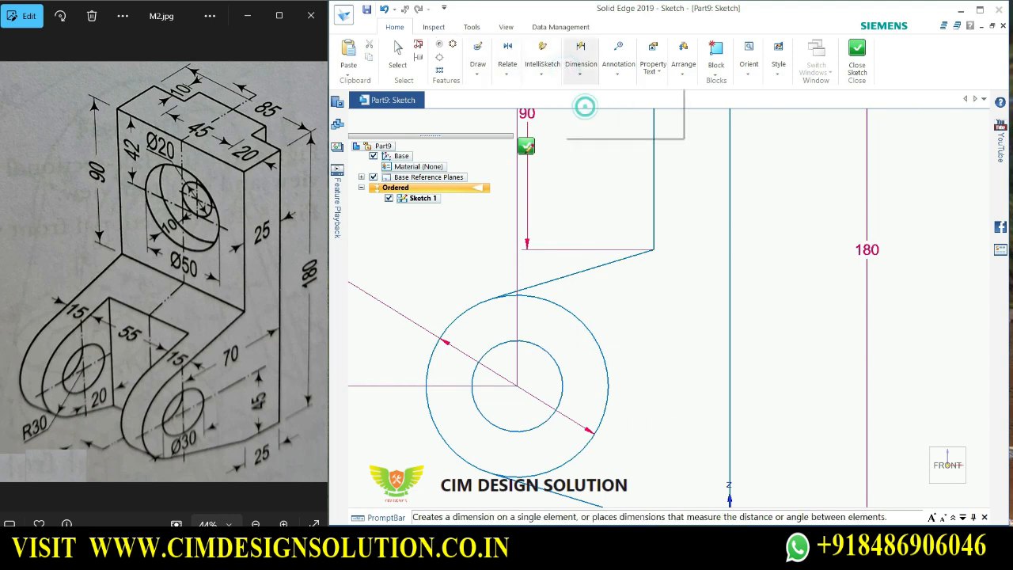
pyautogui.click(584, 102)
pyautogui.click(489, 351)
pyautogui.click(430, 274)
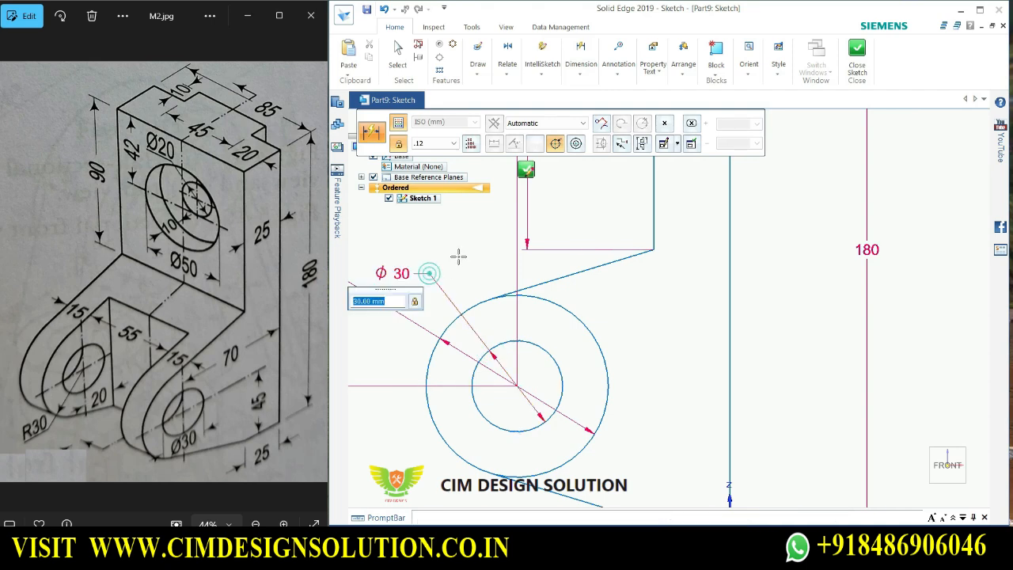
pyautogui.press('Return')
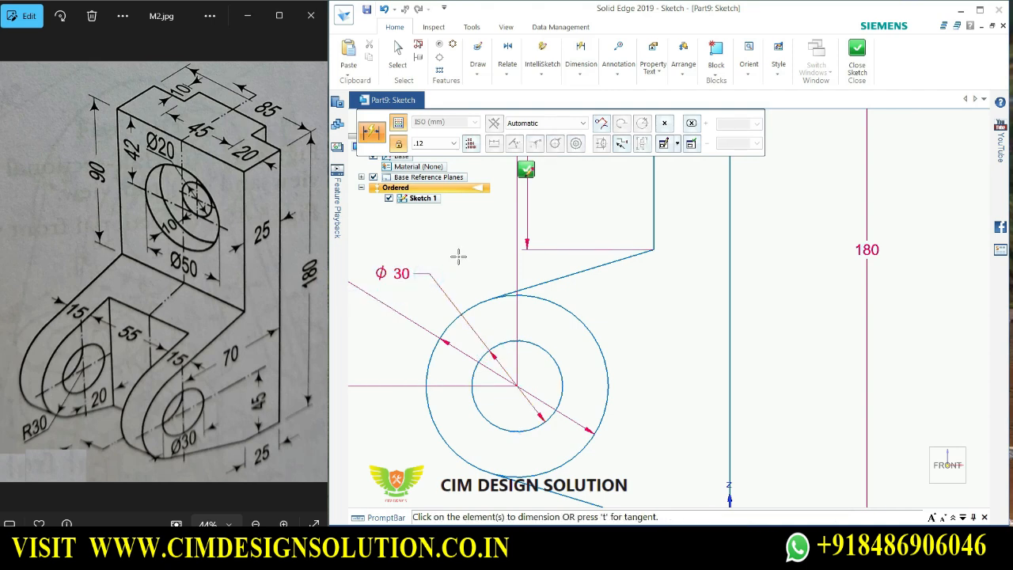
pyautogui.press('Escape')
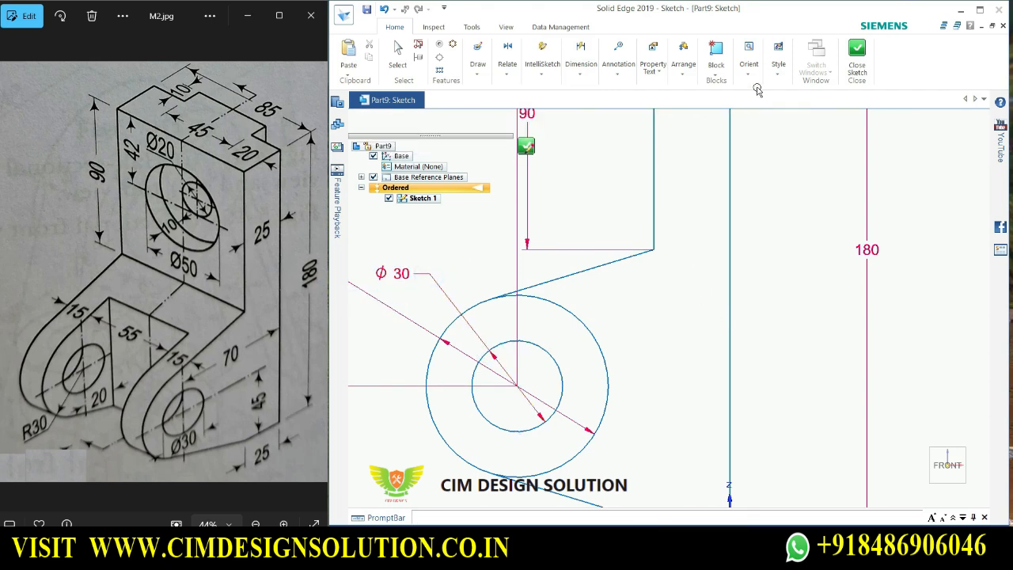
# Trim away the part of the 60 mm circle between the two tangent lines, on the side facing the upright.
pyautogui.click(477, 63)
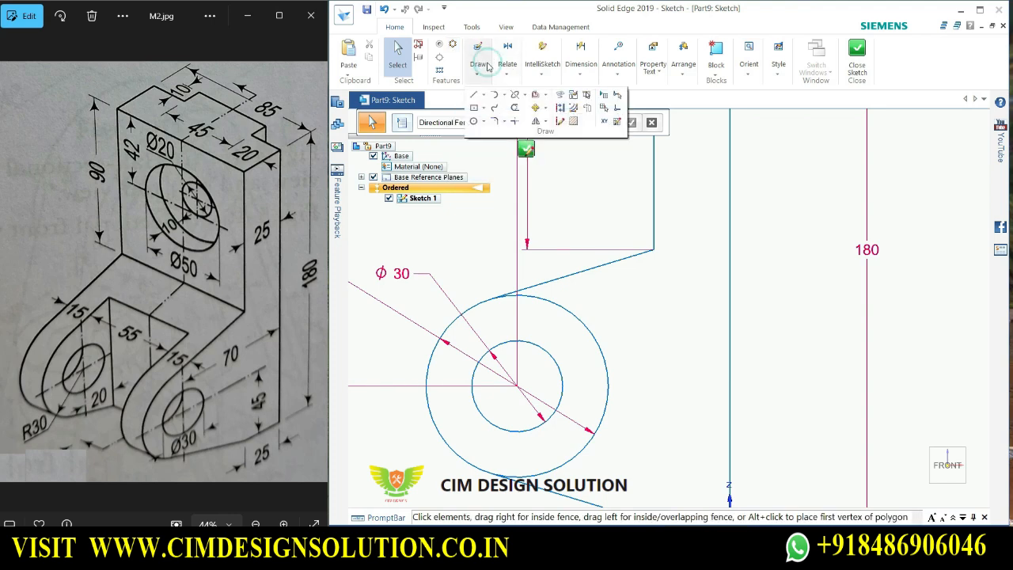
pyautogui.click(514, 110)
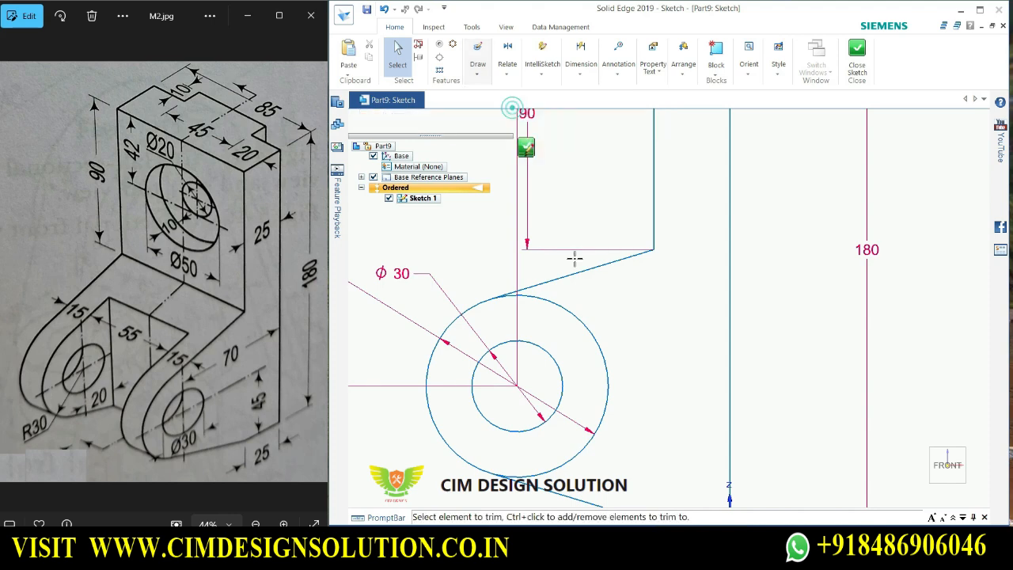
pyautogui.click(599, 340)
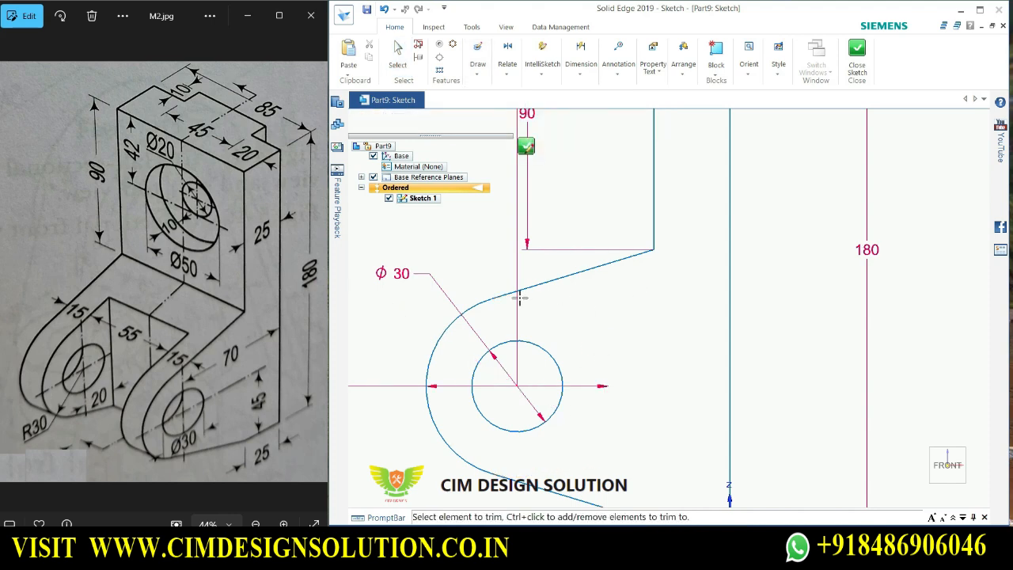
pyautogui.scroll(2, 519, 298)
pyautogui.scroll(-3, 499, 301)
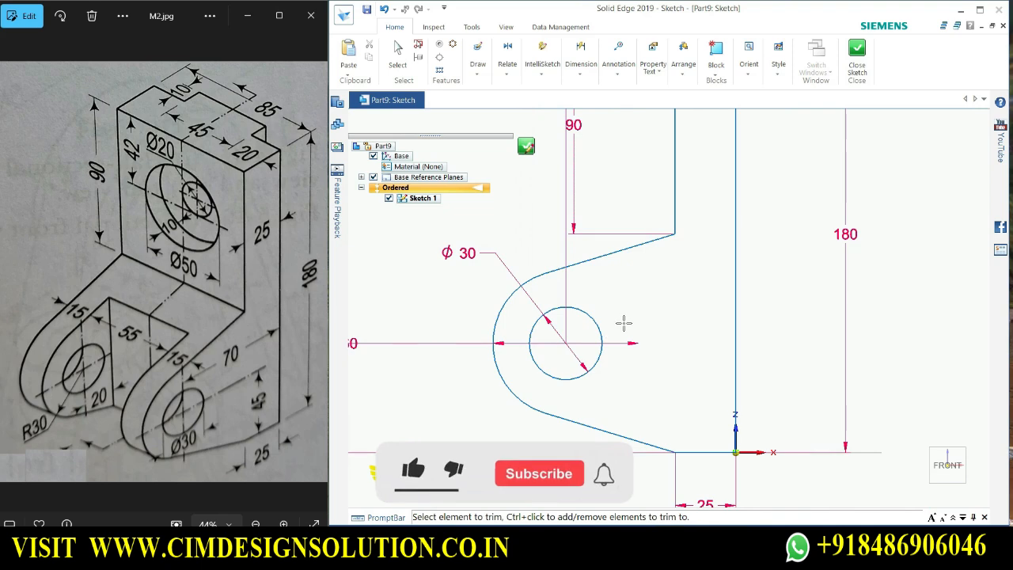
# Close and finish the side-profile sketch, leaving the Sketch command.
pyautogui.click(857, 57)
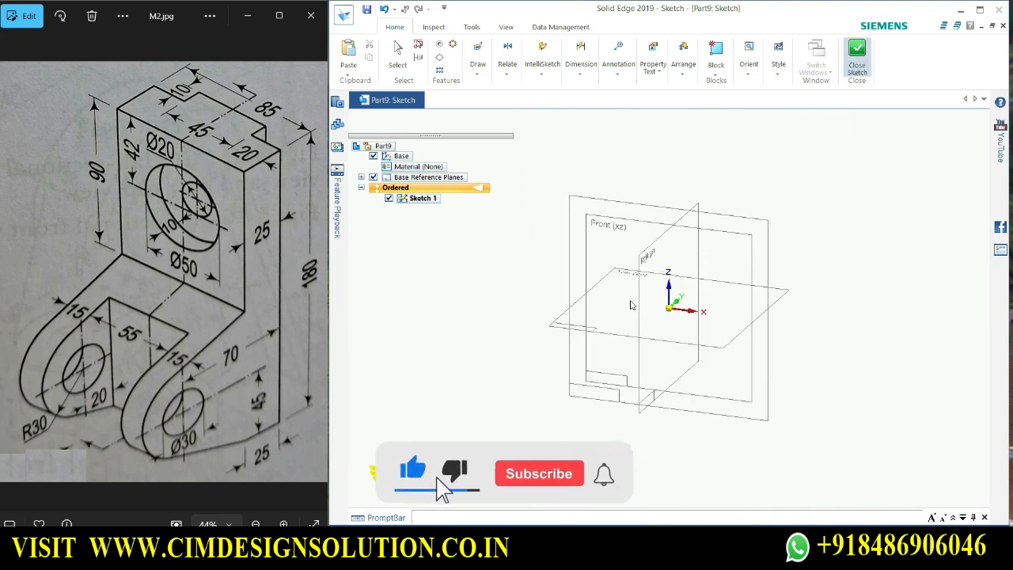
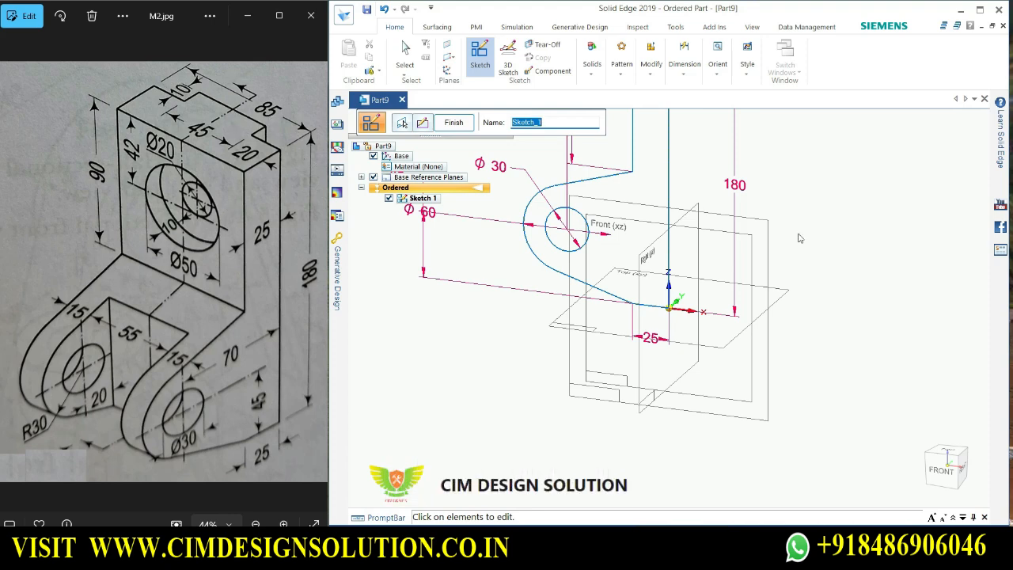
pyautogui.click(455, 122)
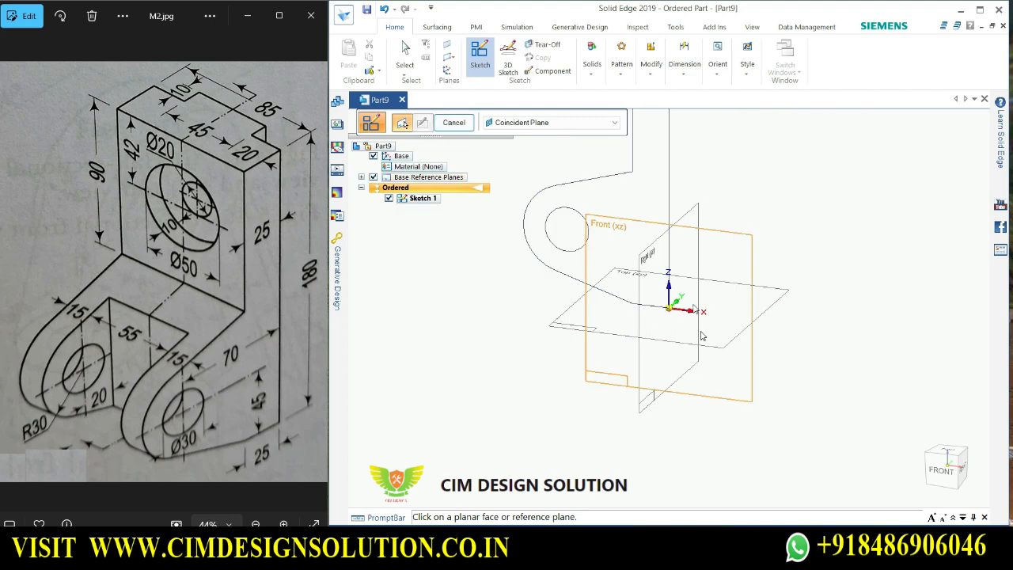
pyautogui.moveTo(754, 387); pyautogui.dragTo(494, 179, button='middle')
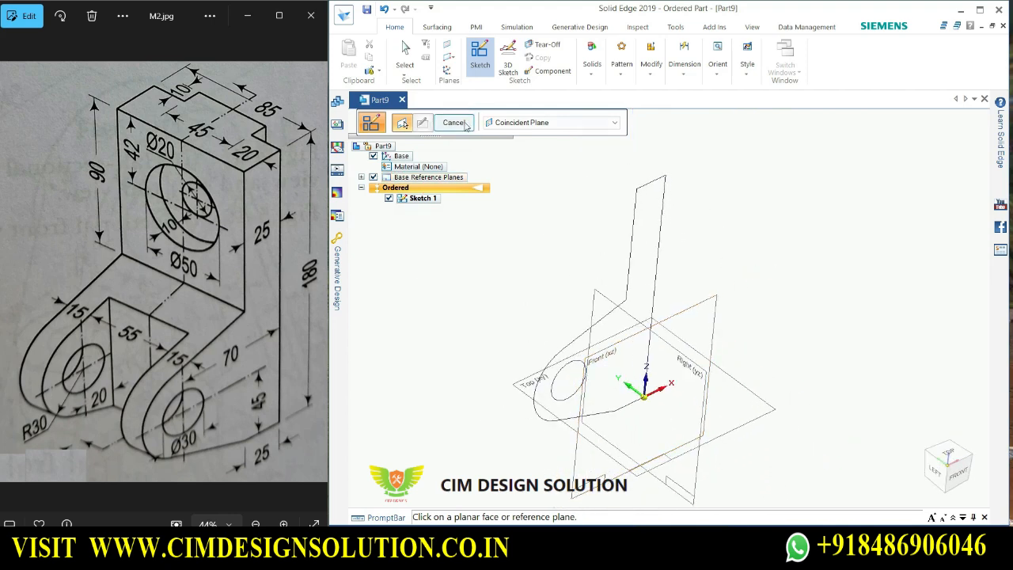
pyautogui.click(455, 123)
# Extrude the outer side profile together with the inner circle as a hole, symmetrically to a total width of 85 mm.
pyautogui.click(591, 60)
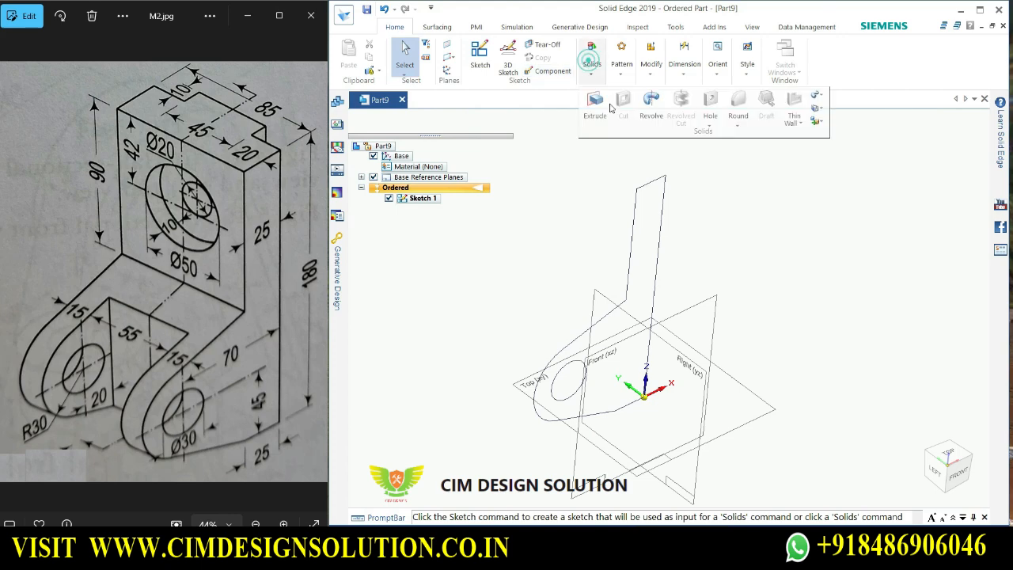
pyautogui.click(608, 108)
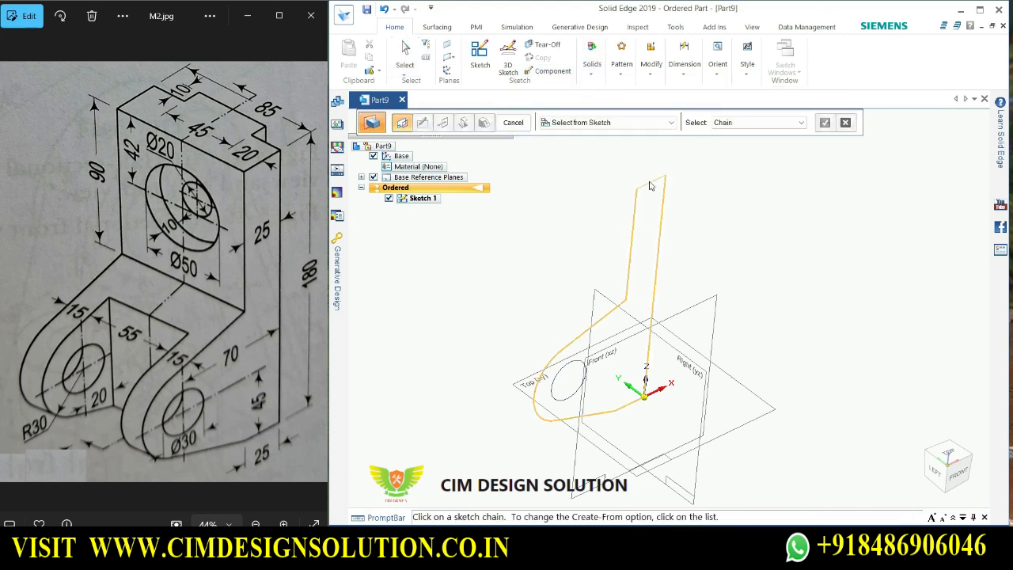
pyautogui.click(650, 184)
pyautogui.scroll(2, 591, 368)
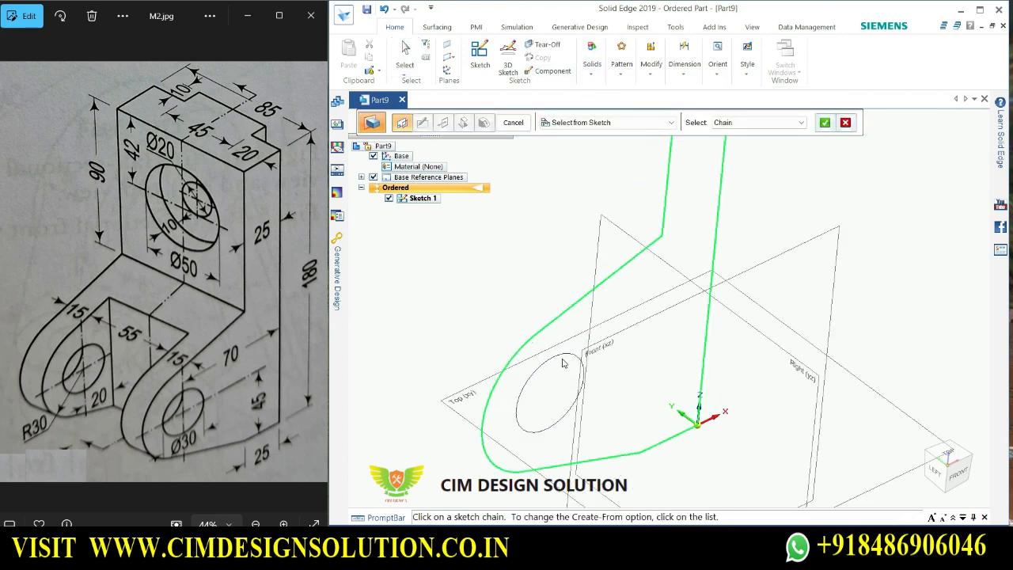
pyautogui.click(563, 358)
pyautogui.scroll(-2, 718, 351)
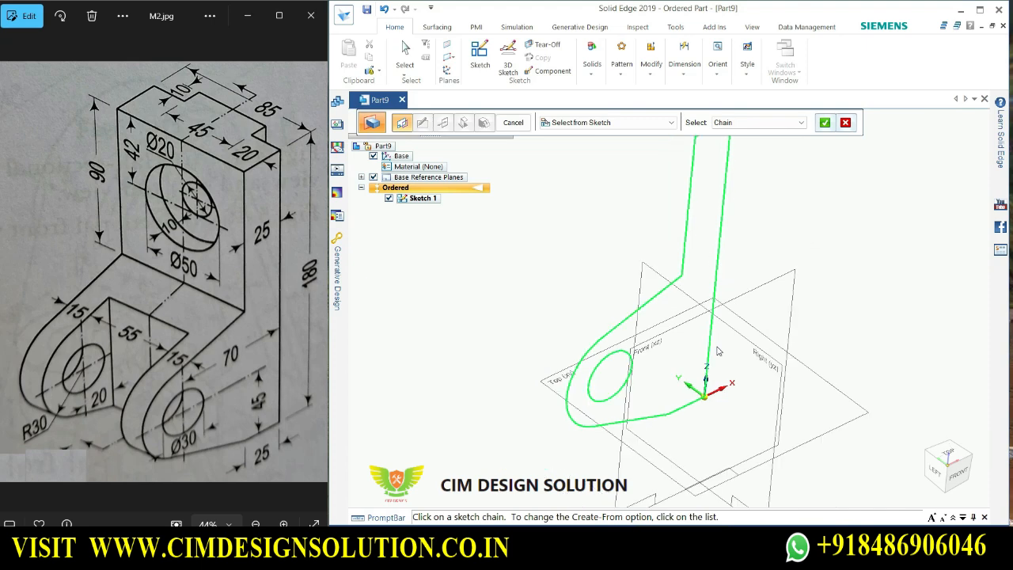
pyautogui.click(824, 125)
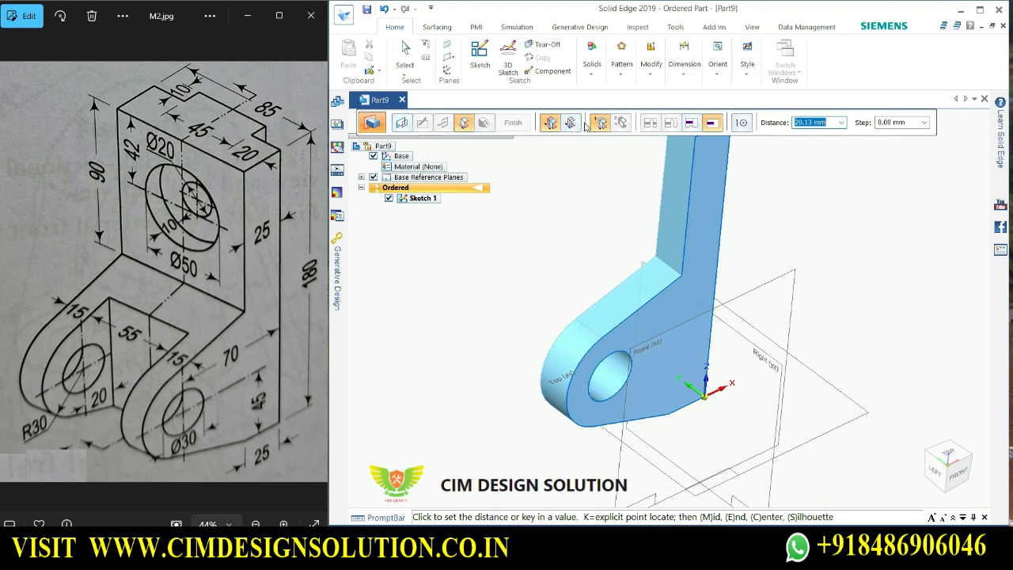
pyautogui.click(572, 124)
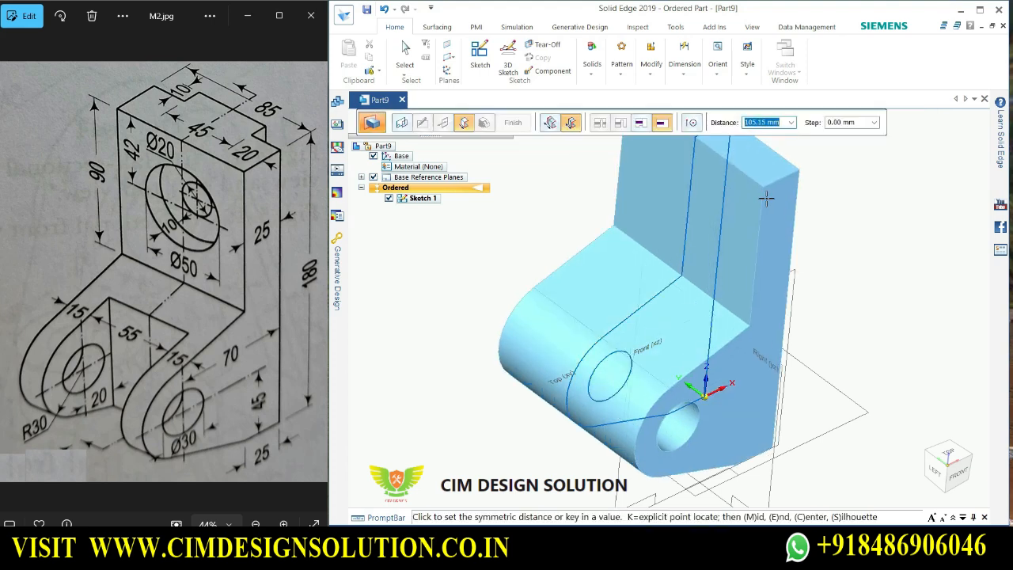
pyautogui.write('85')
pyautogui.press('Return')
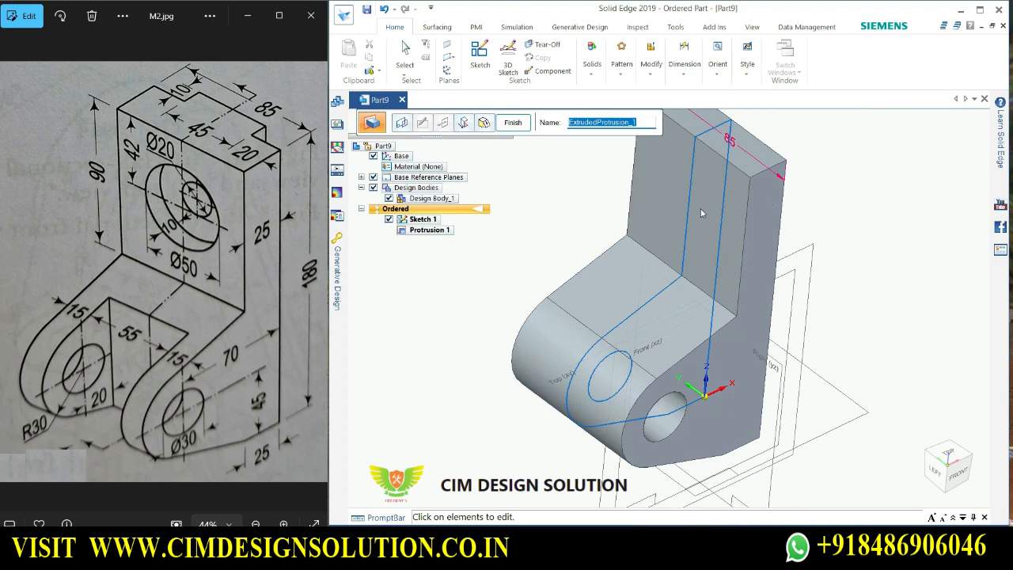
pyautogui.click(515, 125)
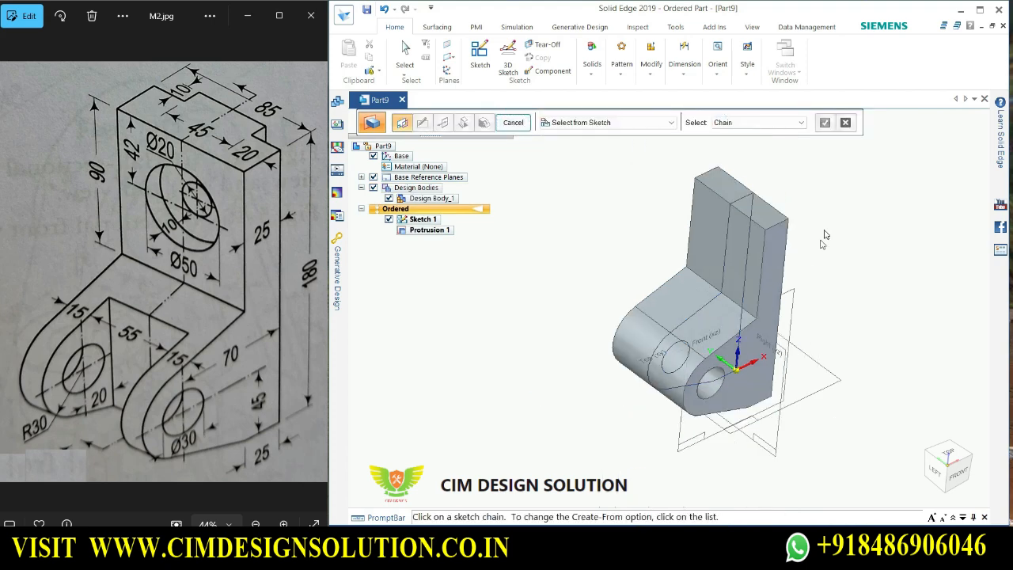
pyautogui.click(513, 122)
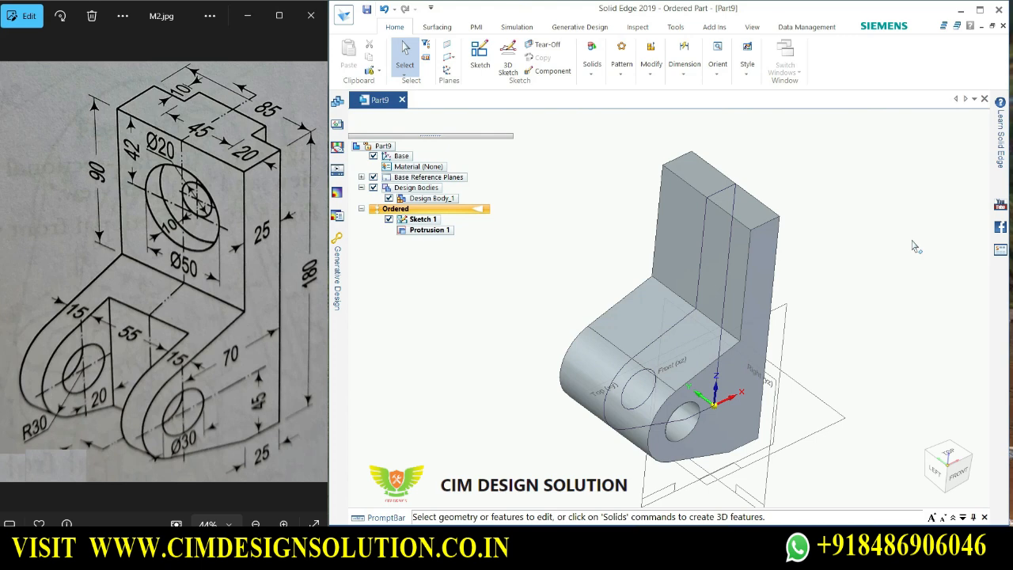
# Start a new sketch on the top face of the upright plate.
pyautogui.scroll(5, 866, 230)
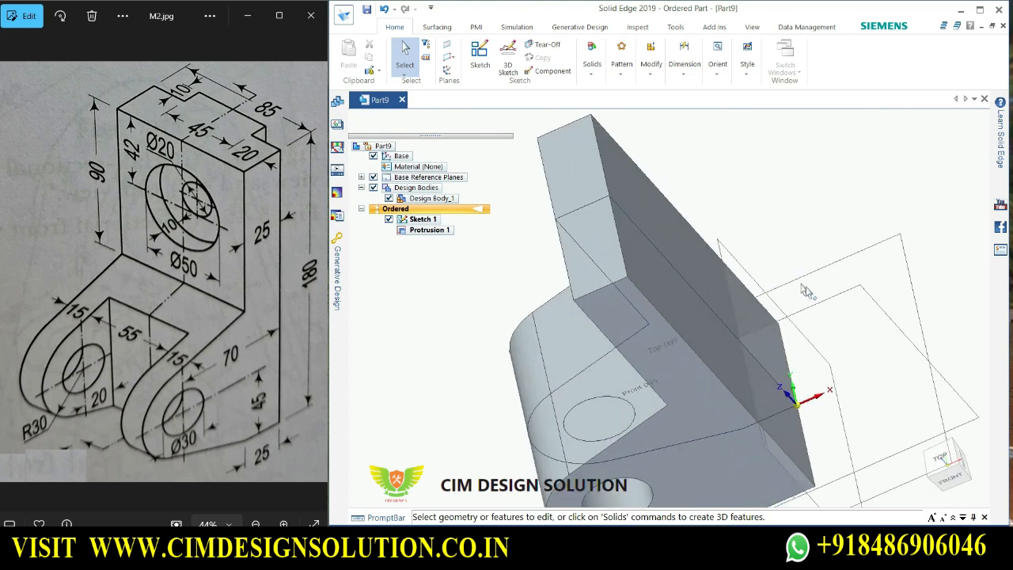
pyautogui.moveTo(832, 317); pyautogui.dragTo(545, 228, button='middle')
pyautogui.moveTo(723, 216); pyautogui.dragTo(736, 200, button='middle')
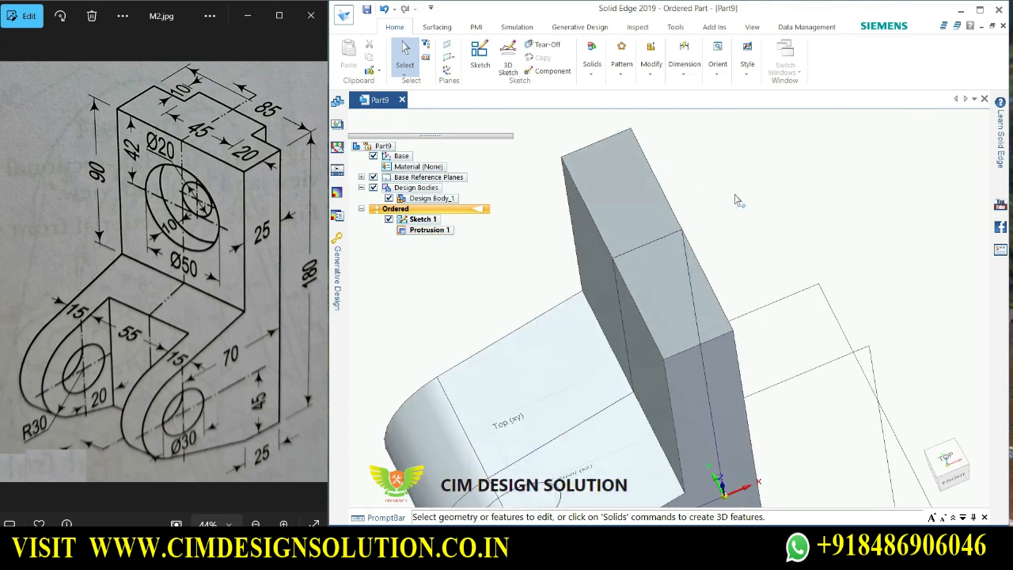
pyautogui.click(480, 55)
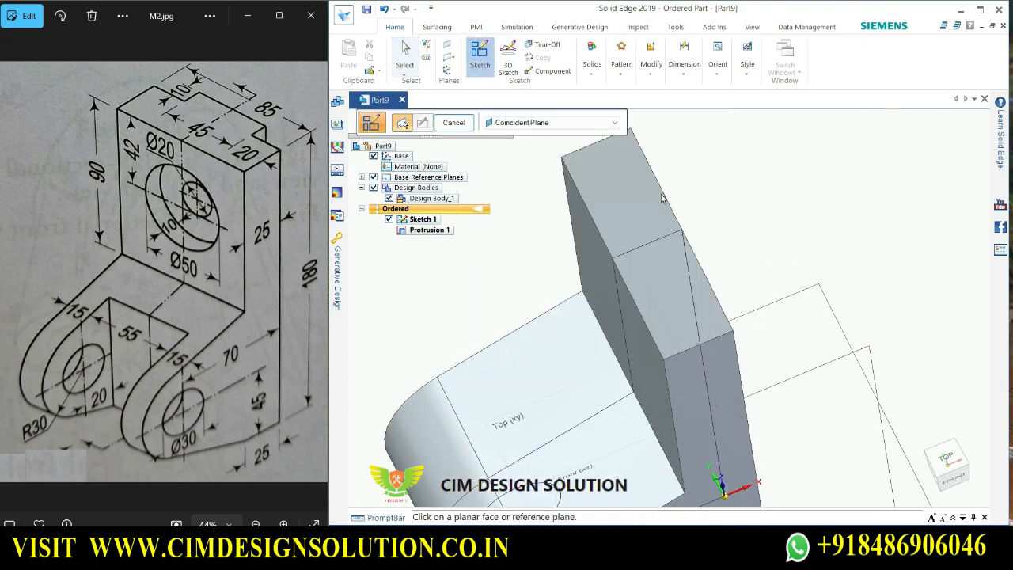
pyautogui.click(642, 193)
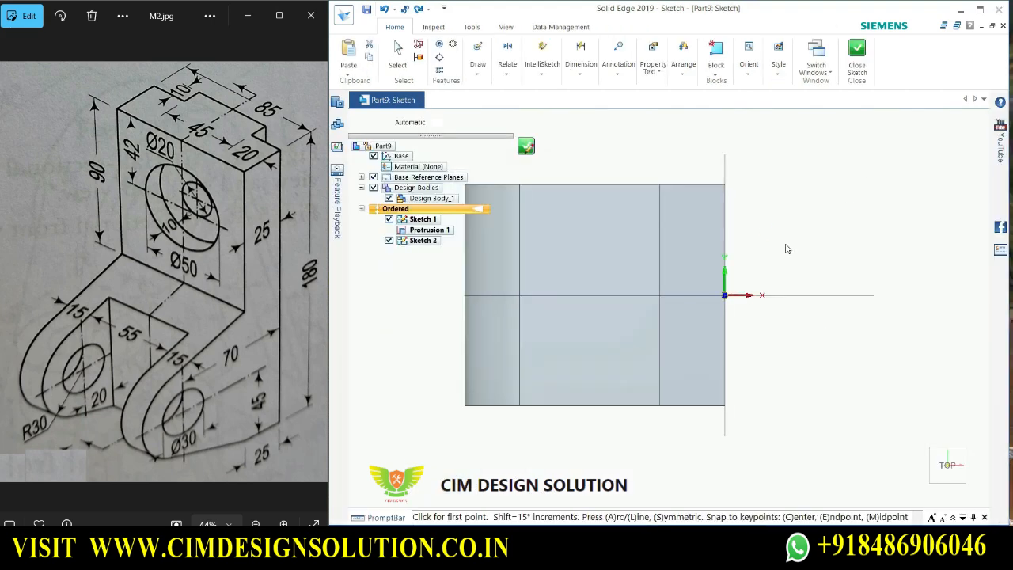
# Project the upright's outer back edge into the top-face sketch as a single wireframe element.
pyautogui.click(480, 67)
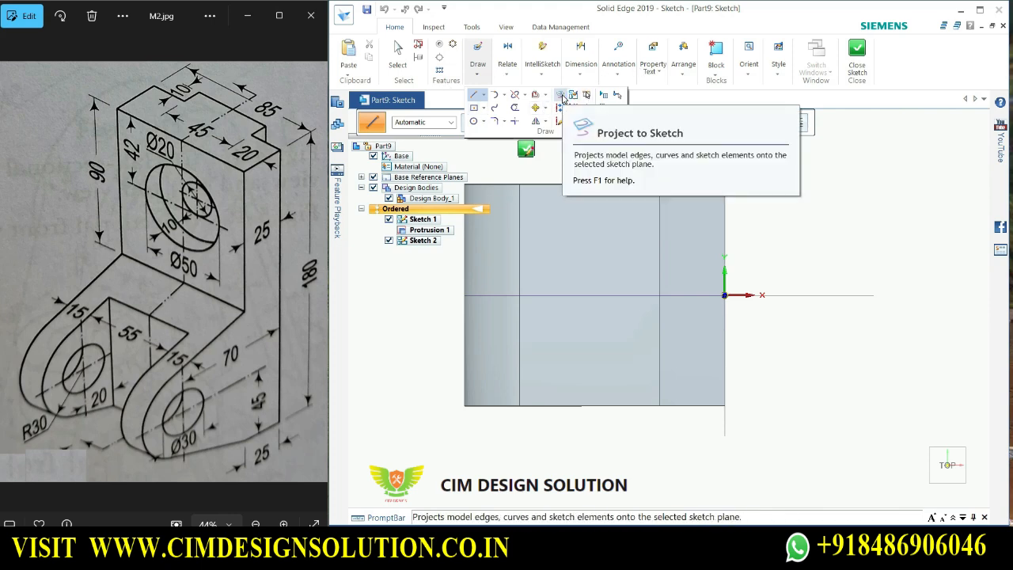
pyautogui.click(562, 95)
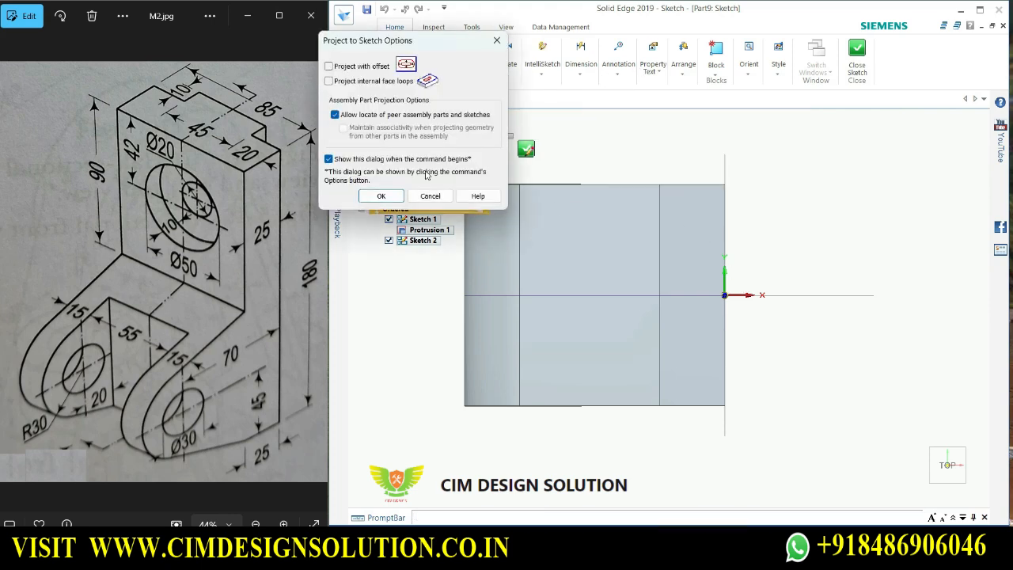
pyautogui.click(381, 195)
pyautogui.scroll(2, 741, 193)
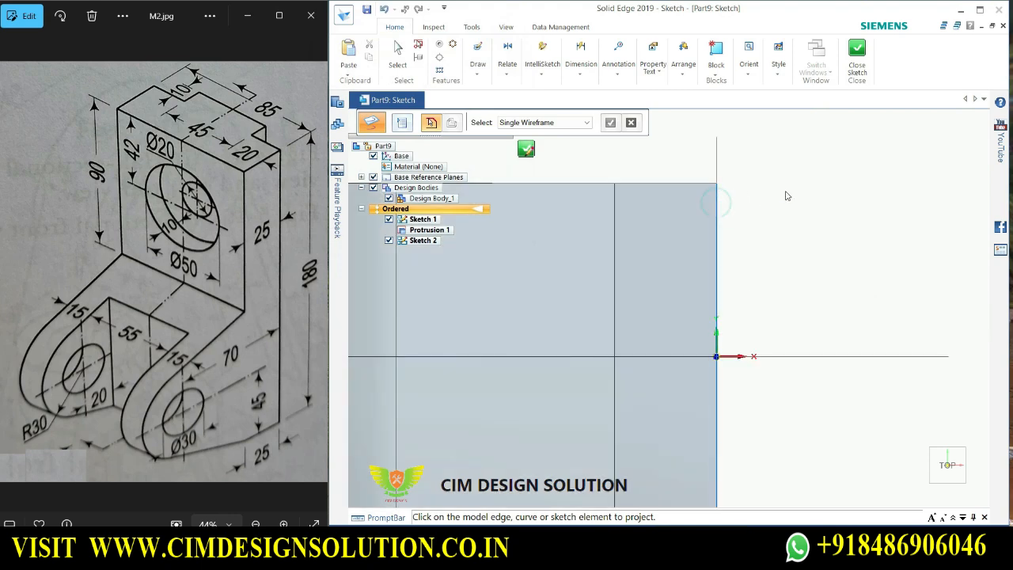
pyautogui.scroll(-2, 787, 195)
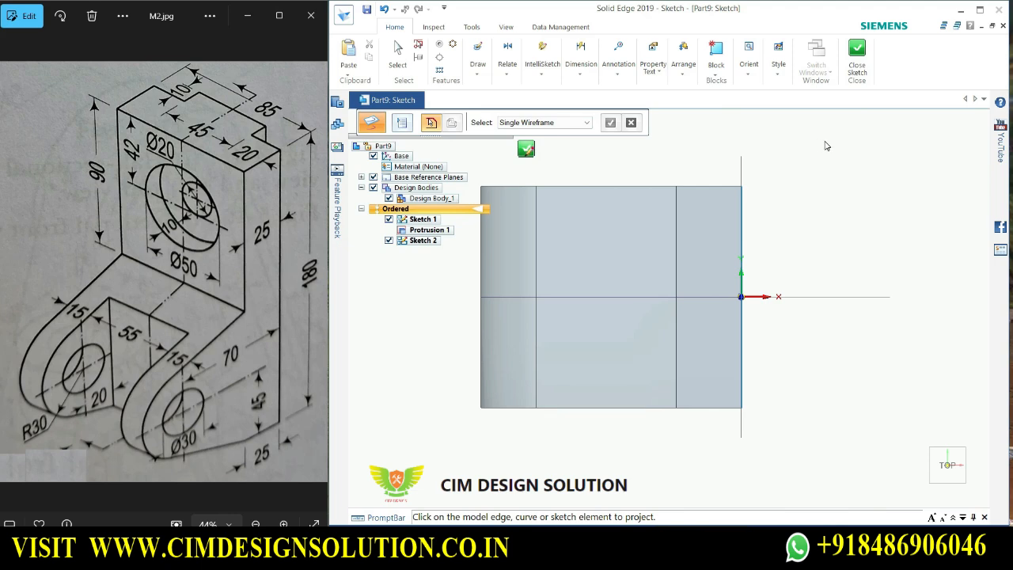
pyautogui.press('Escape')
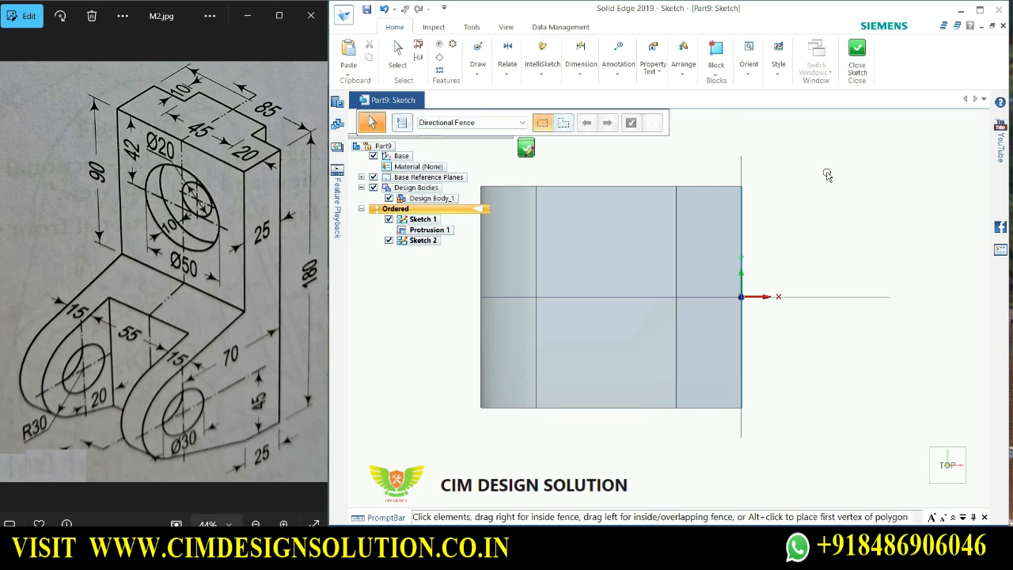
# Draw three connected lines forming a rectangle about 22 mm by 51 mm that projects outward from the projected back edge.
pyautogui.click(477, 65)
pyautogui.click(474, 93)
pyautogui.scroll(1, 755, 244)
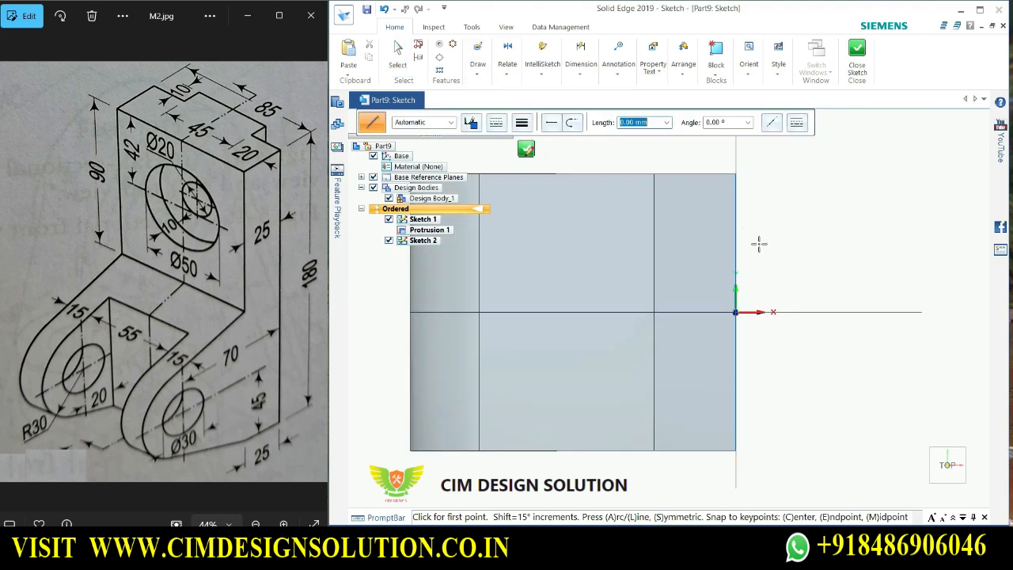
pyautogui.click(736, 220)
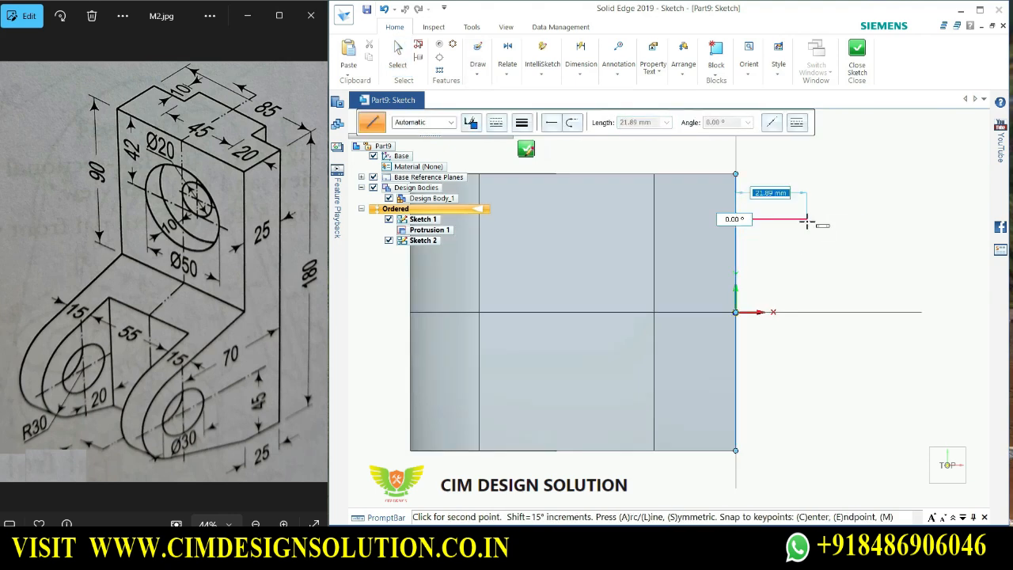
pyautogui.click(806, 220)
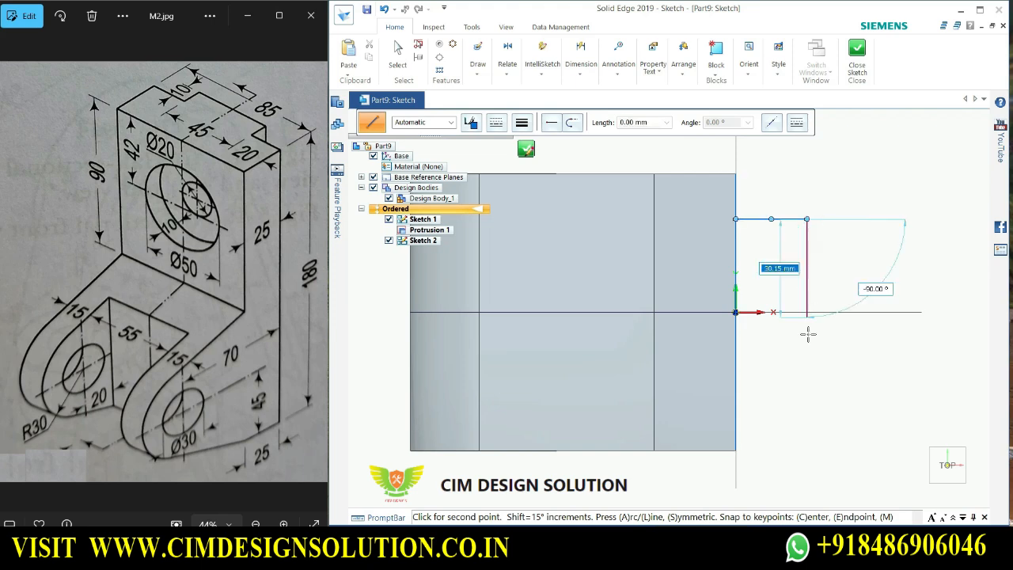
pyautogui.click(806, 383)
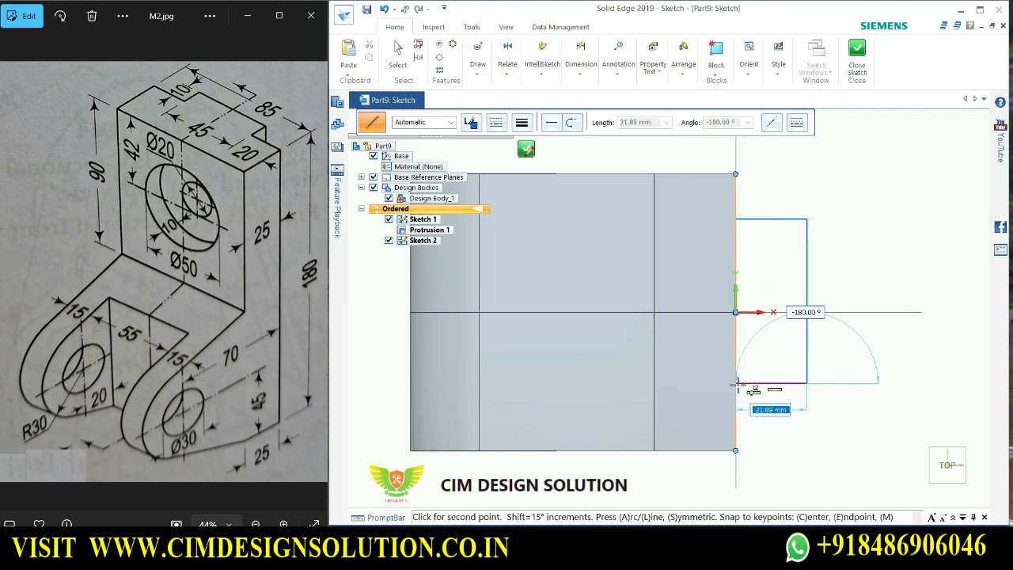
pyautogui.click(738, 384)
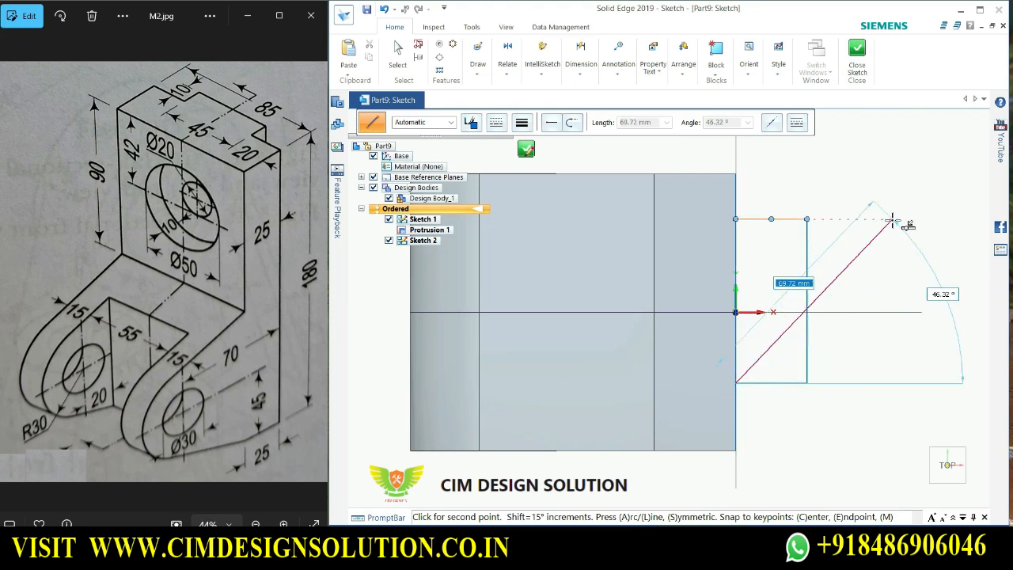
pyautogui.press('Escape')
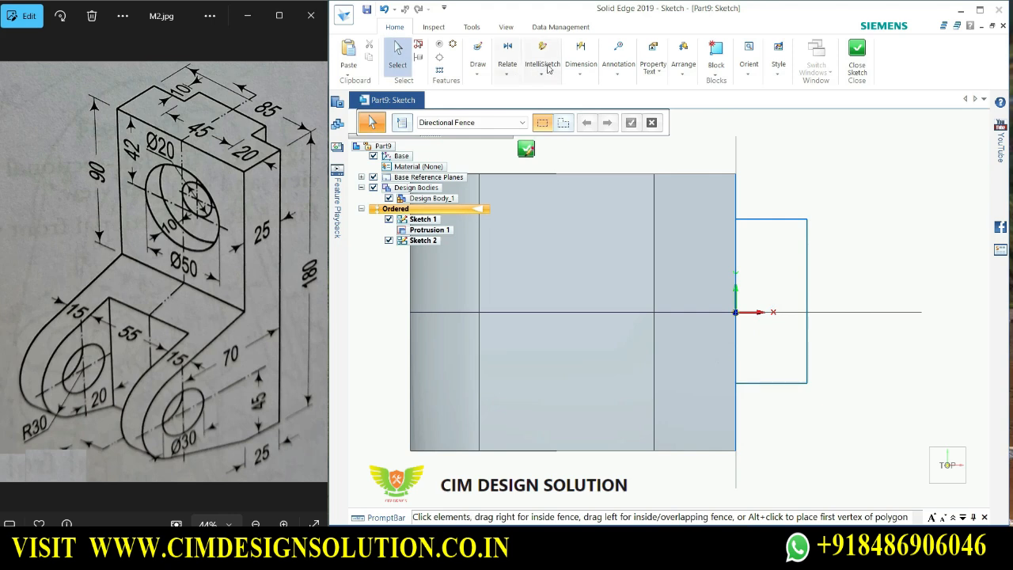
# Dimension the rectangle's lower side 20 mm from the body's lower side edge.
pyautogui.click(577, 69)
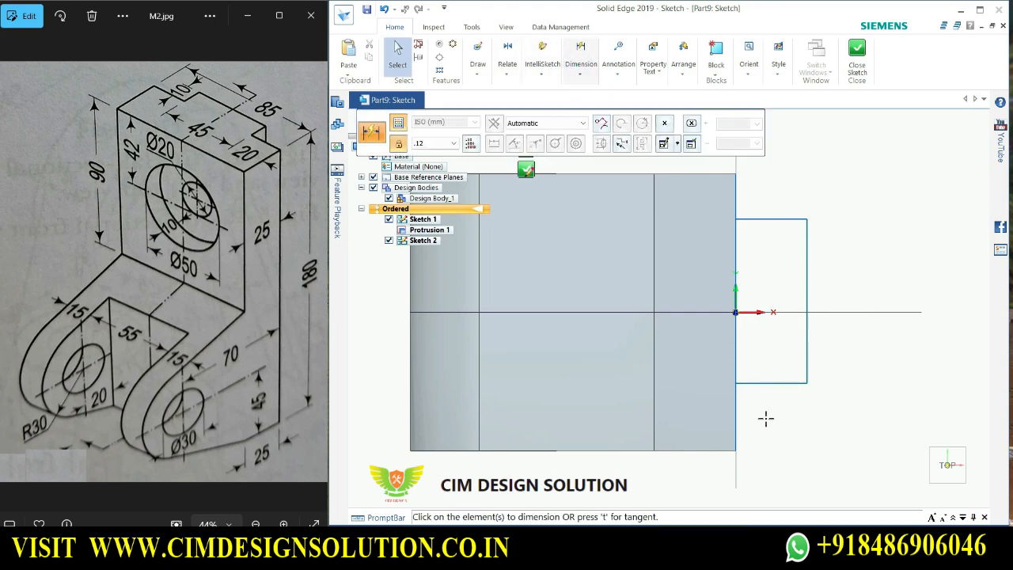
pyautogui.click(770, 384)
pyautogui.click(714, 450)
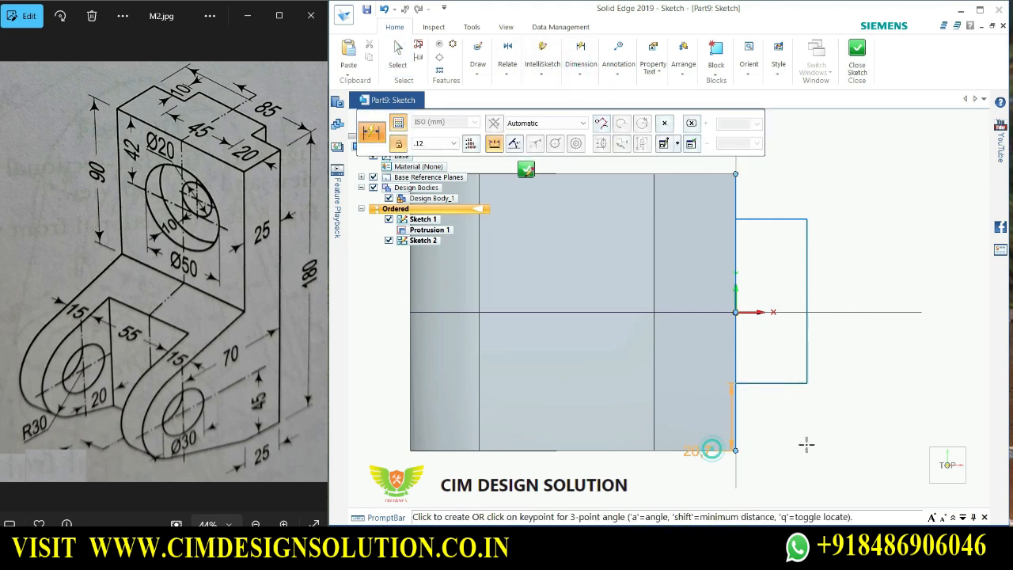
pyautogui.click(817, 430)
pyautogui.write('20')
pyautogui.press('Return')
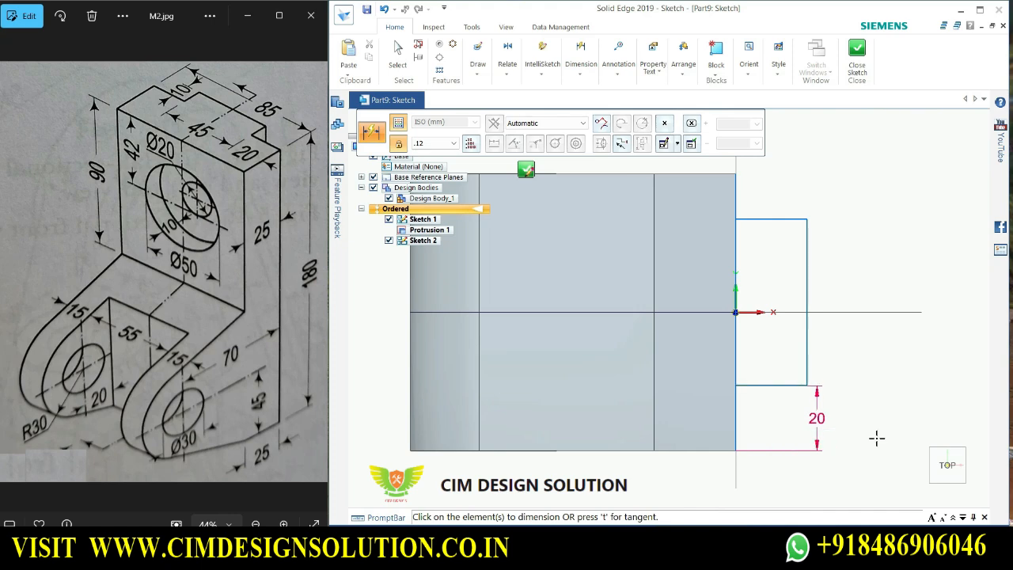
# Dimension the rectangle's outer side parallel to the back edge and set its length to 45 mm.
pyautogui.click(809, 345)
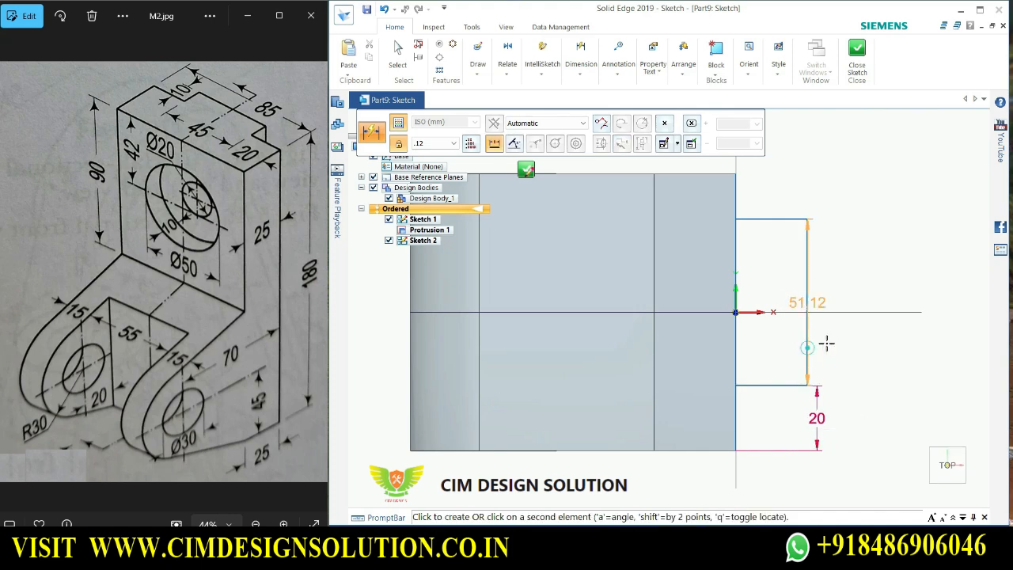
pyautogui.click(880, 269)
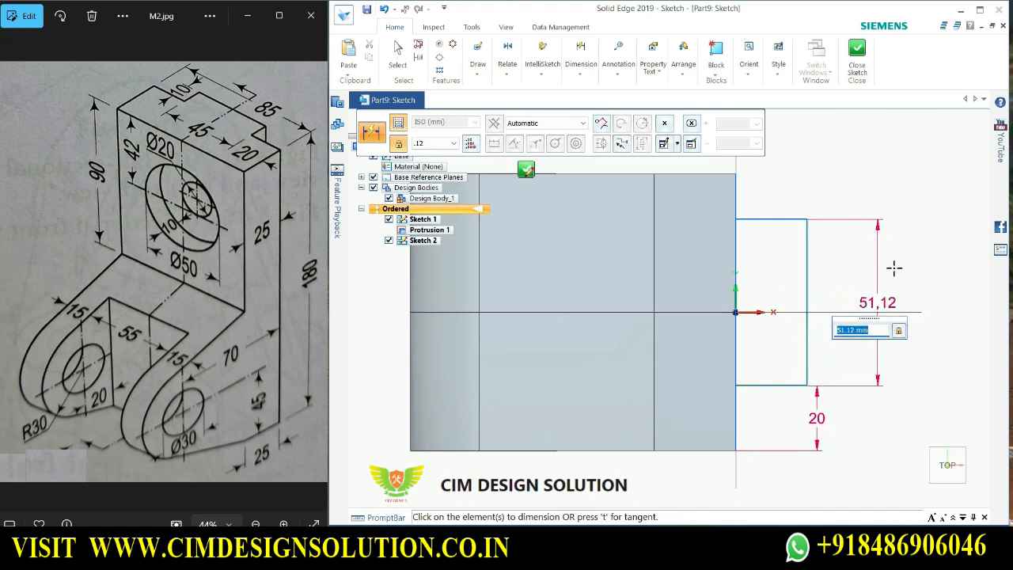
pyautogui.write('45')
pyautogui.press('Return')
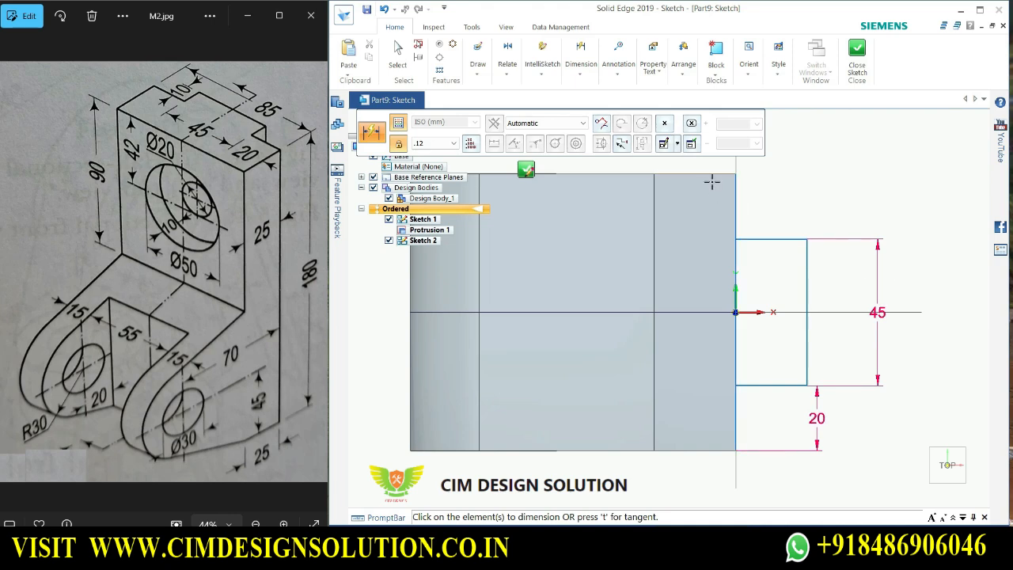
# Dimension the distance from the projected back edge to the rectangle's outer line as 10 mm.
pyautogui.click(736, 199)
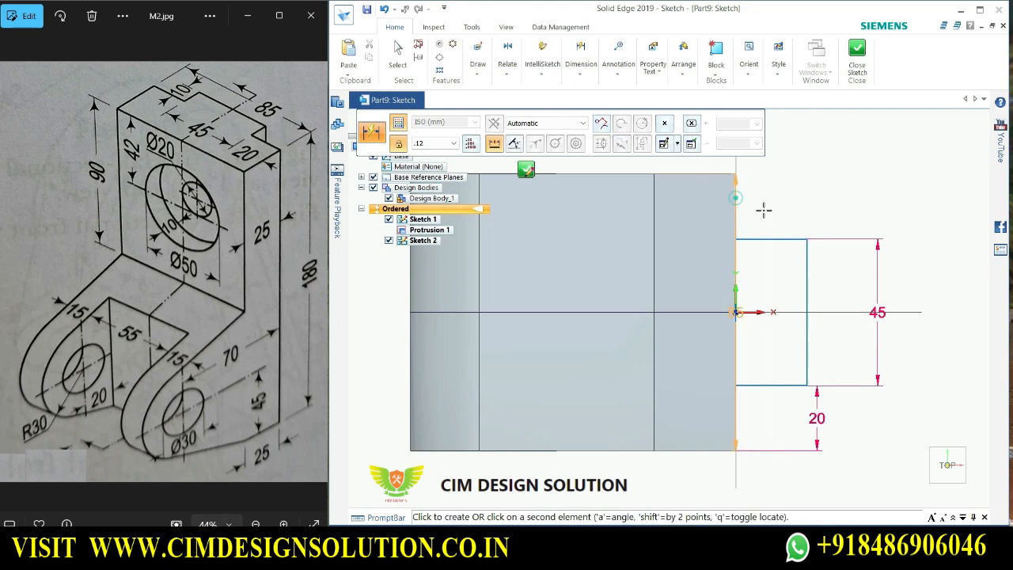
pyautogui.click(807, 258)
pyautogui.click(795, 188)
pyautogui.write('1')
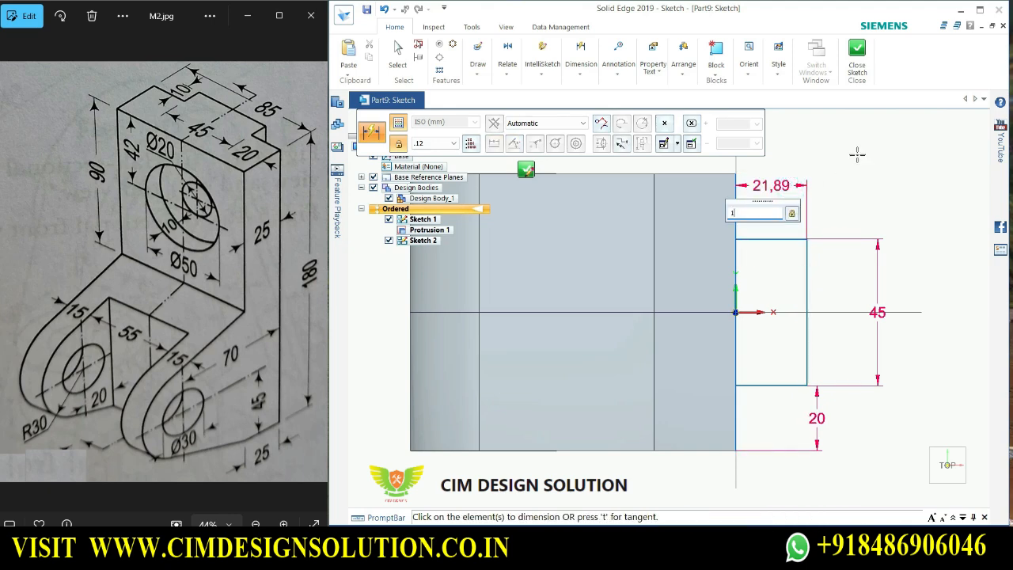
pyautogui.write('0')
pyautogui.press('Return')
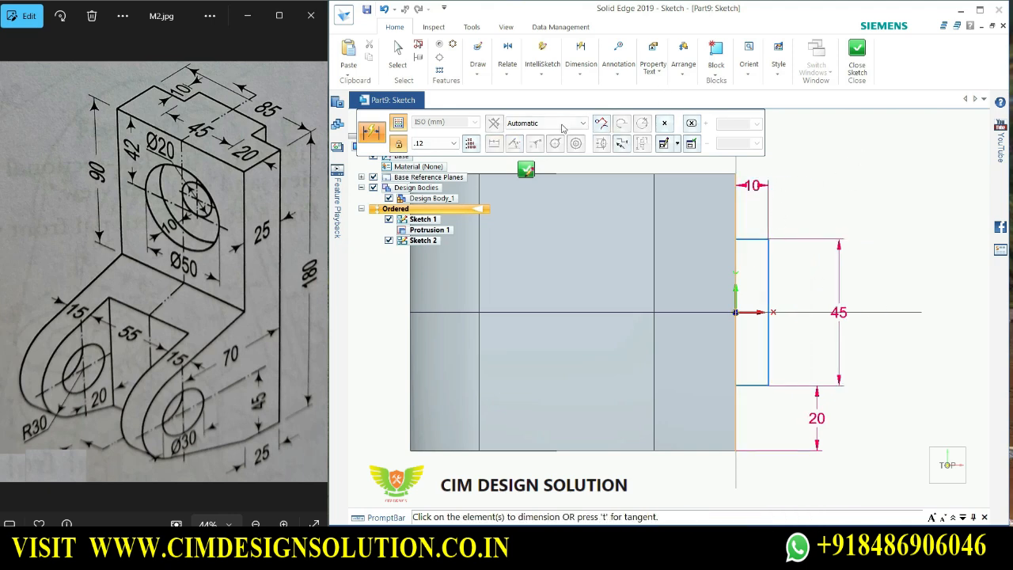
# Trim away the portions of the projected back edge that extend beyond both ends of the rectangle.
pyautogui.click(485, 68)
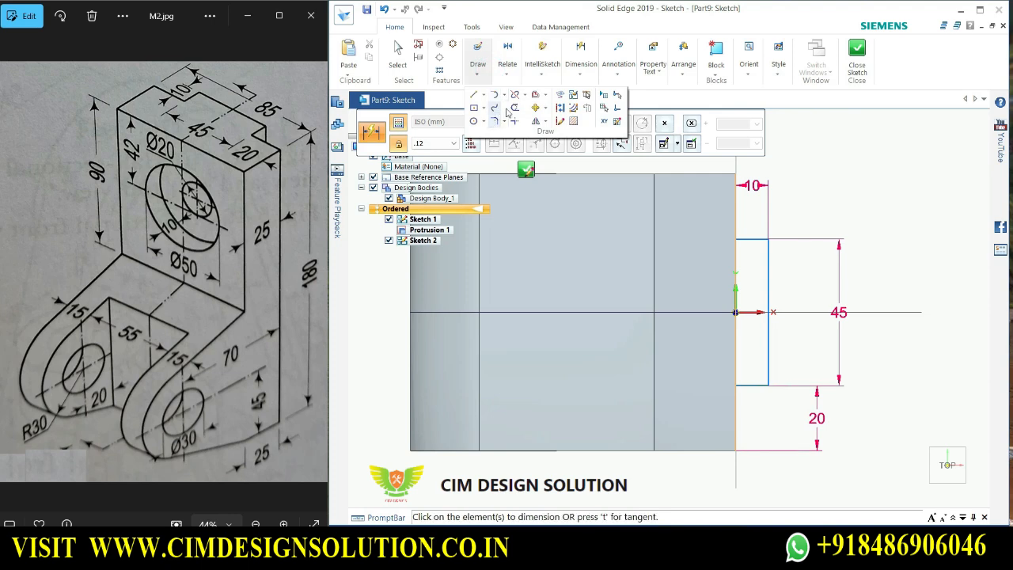
pyautogui.click(494, 108)
pyautogui.moveTo(728, 216); pyautogui.dragTo(726, 210)
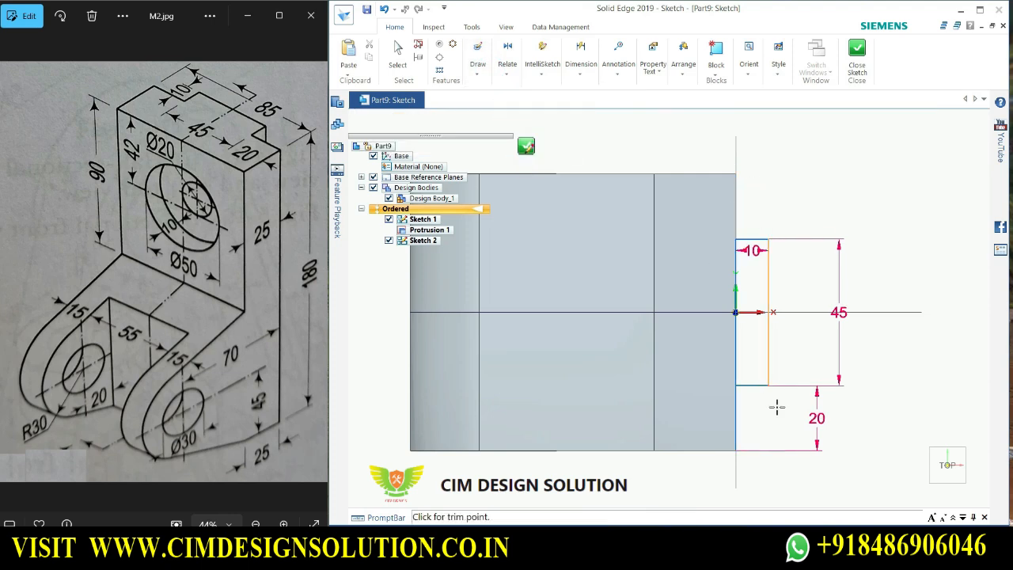
pyautogui.moveTo(759, 423); pyautogui.dragTo(729, 413)
# Close and finish the rectangle sketch, leaving the Sketch command.
pyautogui.moveTo(836, 417); pyautogui.dragTo(859, 267, button='middle')
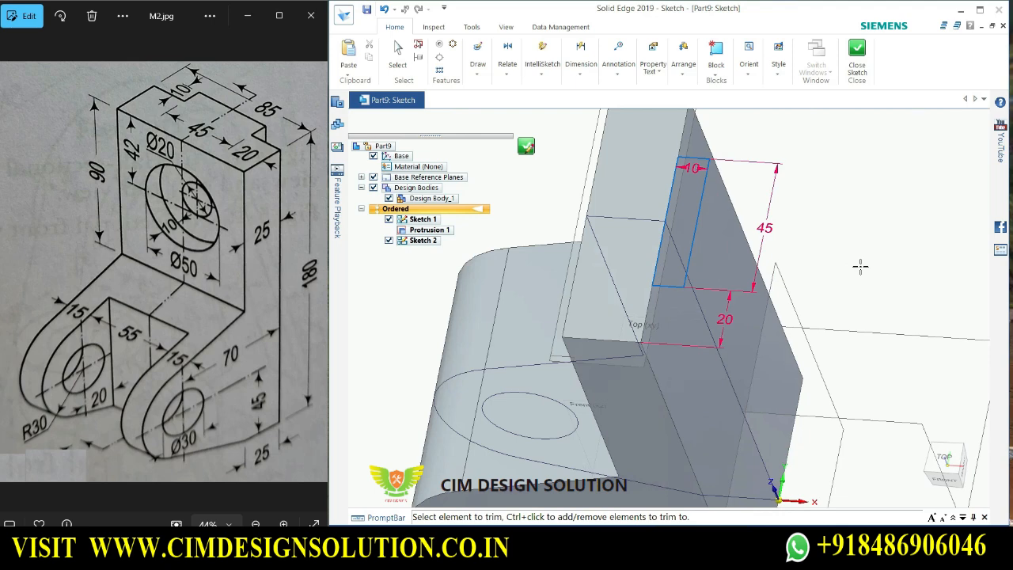
pyautogui.click(857, 52)
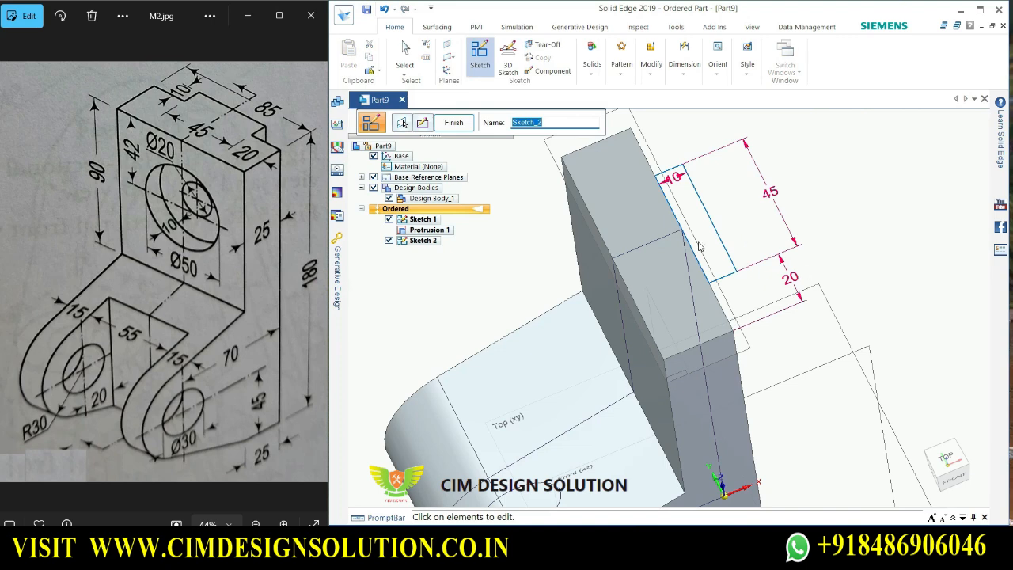
pyautogui.click(454, 124)
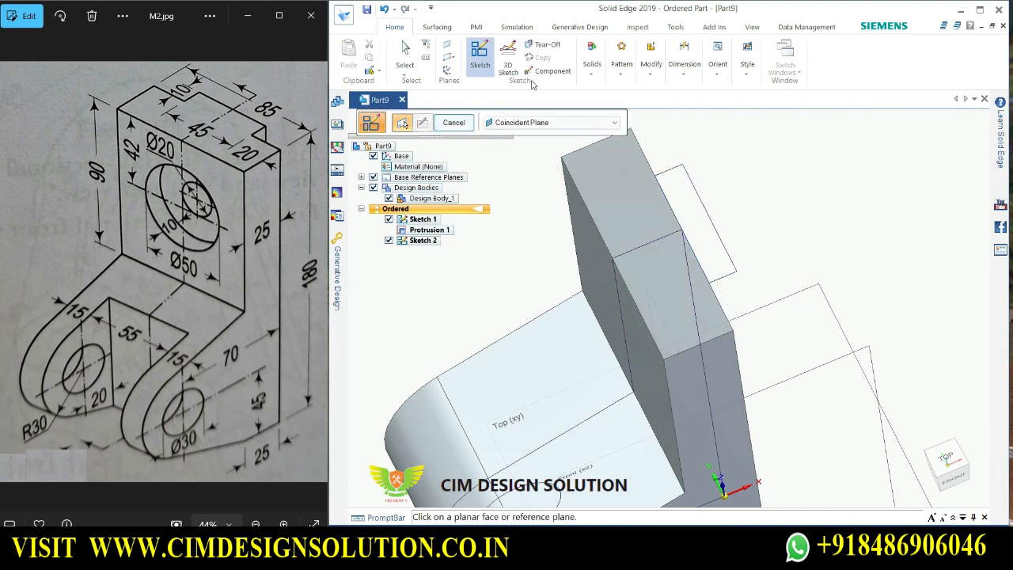
pyautogui.click(587, 64)
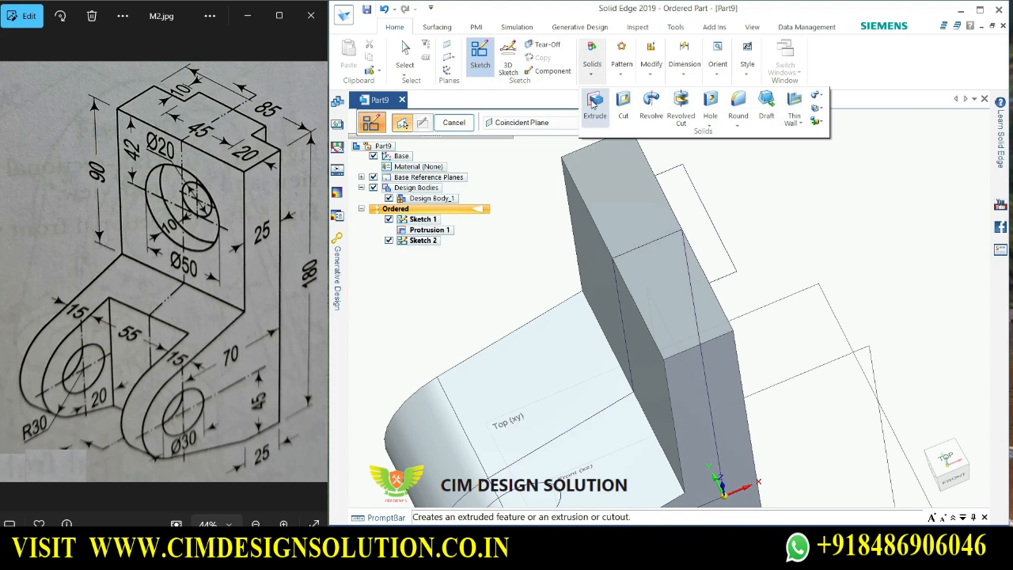
pyautogui.click(776, 239)
pyautogui.click(452, 123)
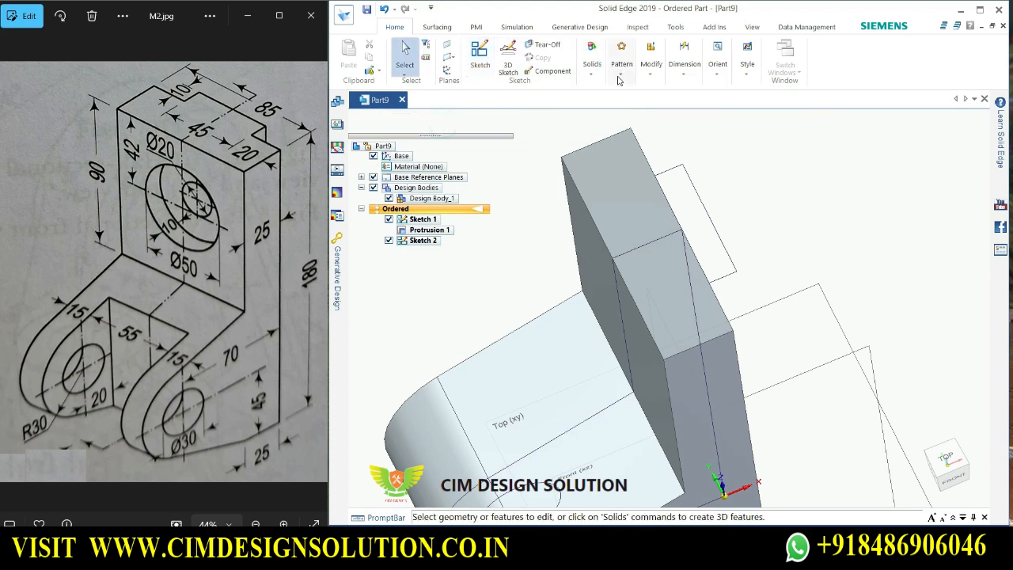
# Start an Extrude from the 45 by 10 mm rectangle sketch chain behind the body and accept the profile.
pyautogui.click(595, 66)
pyautogui.click(598, 107)
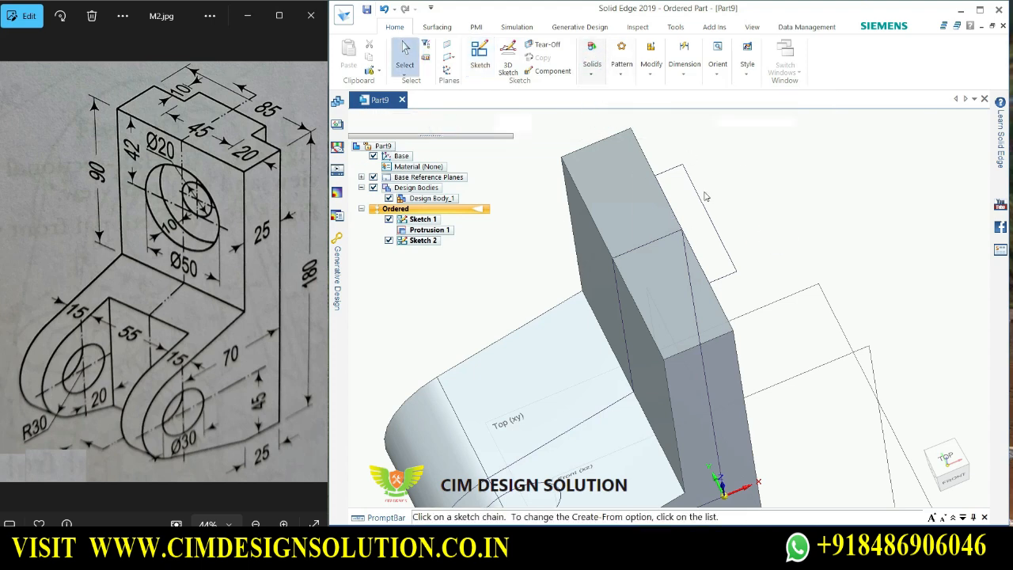
pyautogui.click(696, 188)
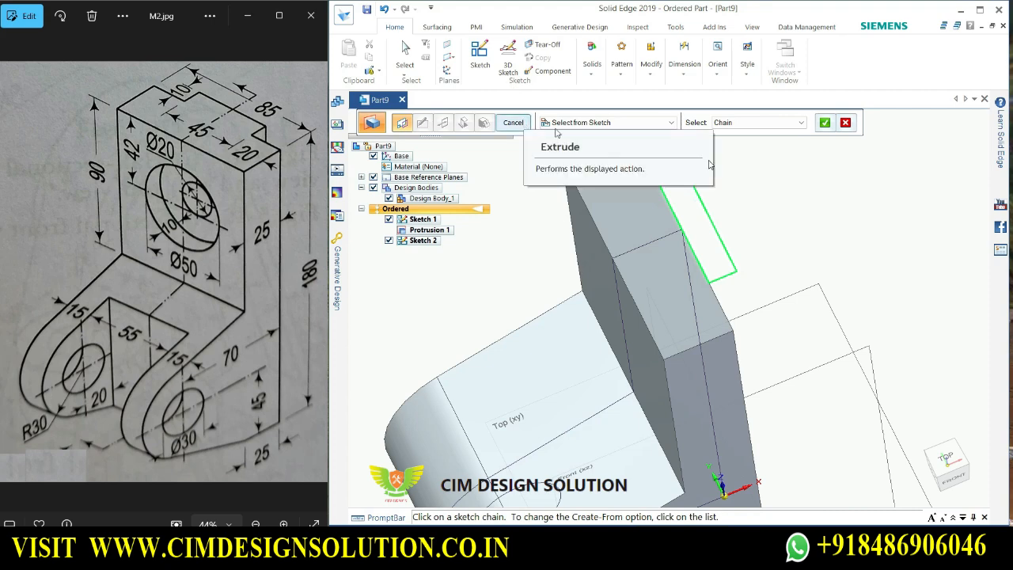
pyautogui.click(825, 122)
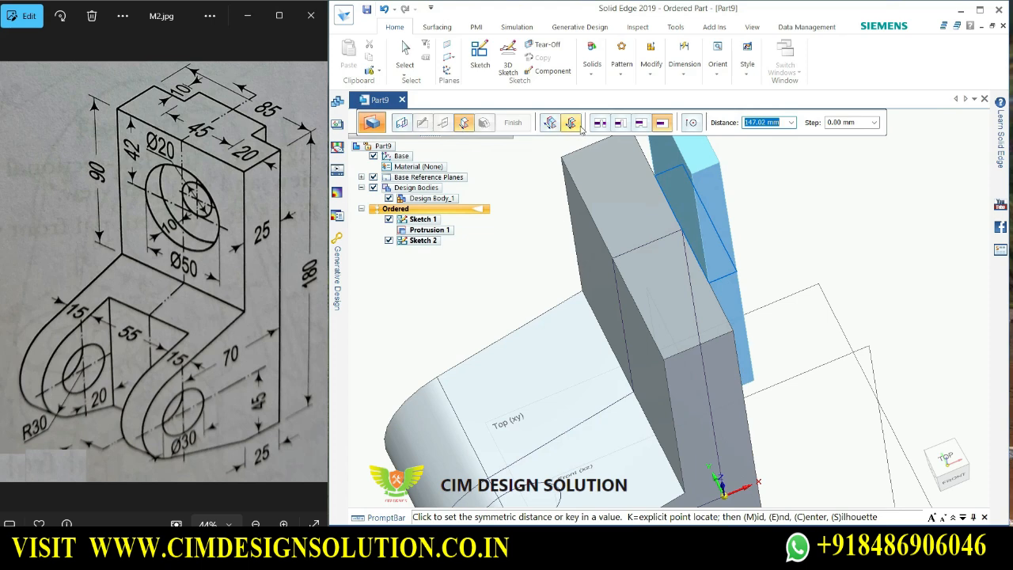
# Choose a non-symmetric extent and set the rib's first extrusion distance to 180 mm down along the body.
pyautogui.click(556, 125)
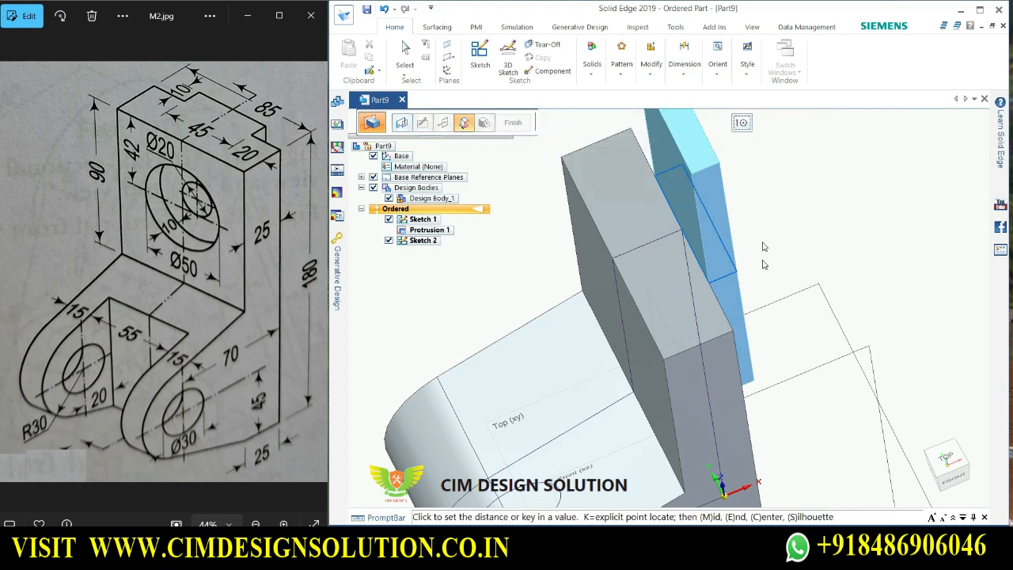
pyautogui.scroll(-1, 777, 296)
pyautogui.moveTo(777, 295); pyautogui.dragTo(709, 230, button='middle')
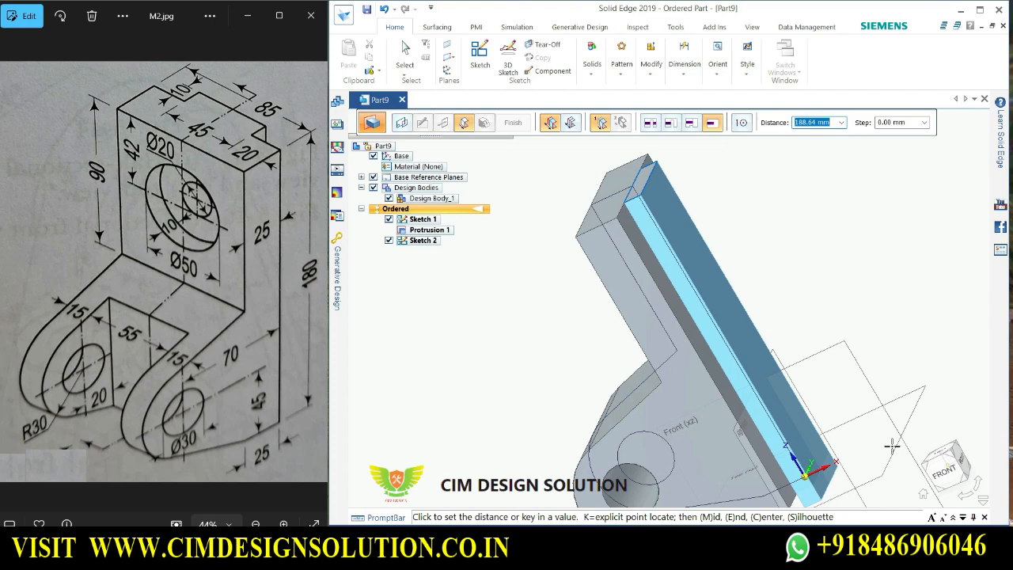
pyautogui.press('Return')
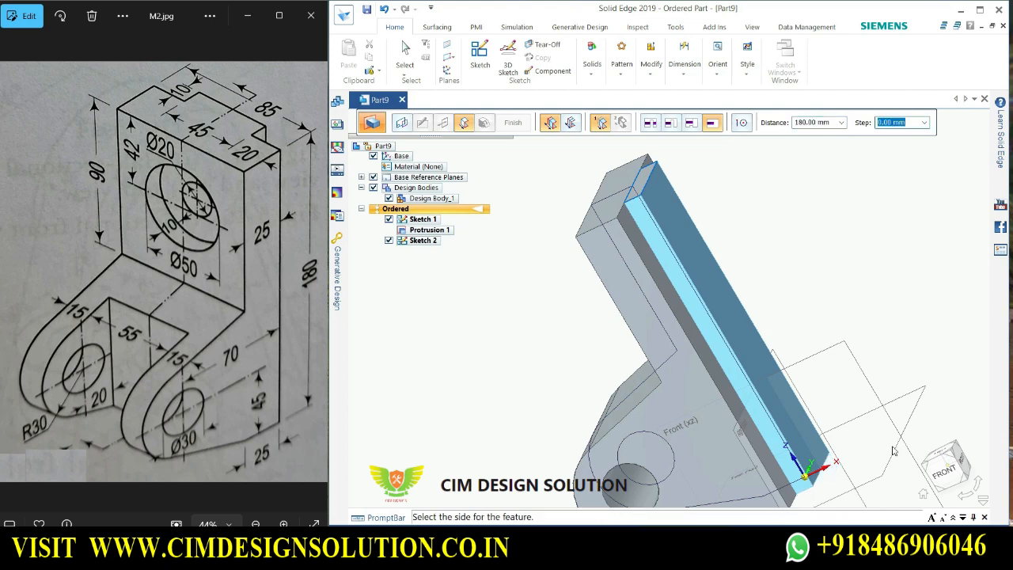
pyautogui.click(882, 380)
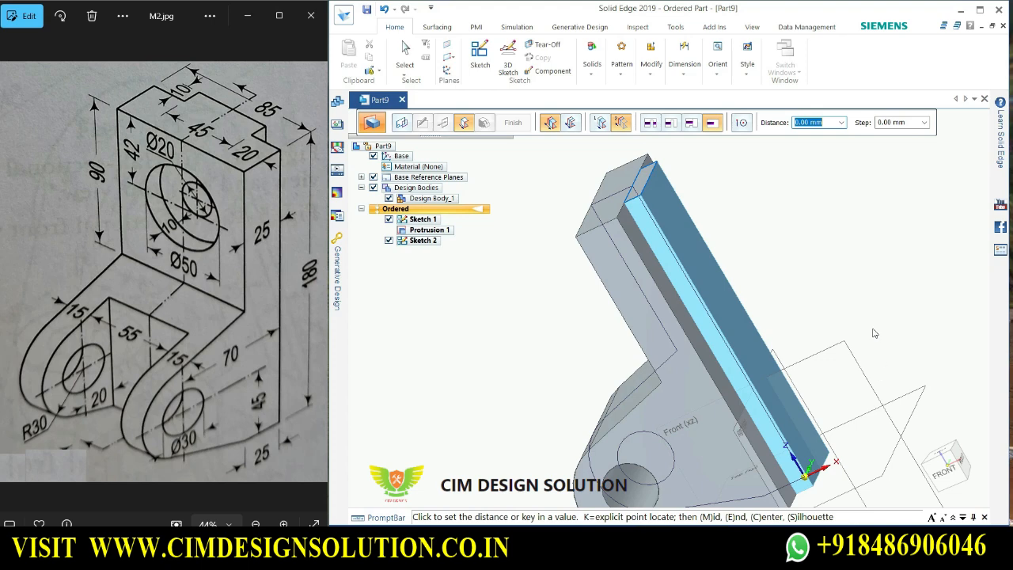
# Set the rib's second extrusion distance to 180 mm down toward the base and finish the protrusion.
pyautogui.moveTo(881, 329); pyautogui.dragTo(904, 343, button='middle')
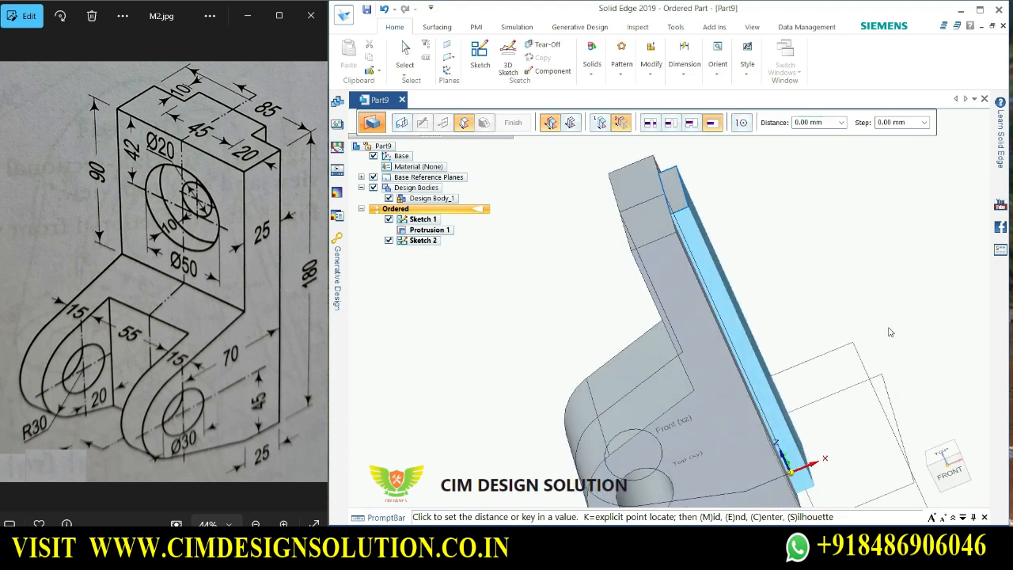
pyautogui.moveTo(874, 278); pyautogui.dragTo(823, 267, button='middle')
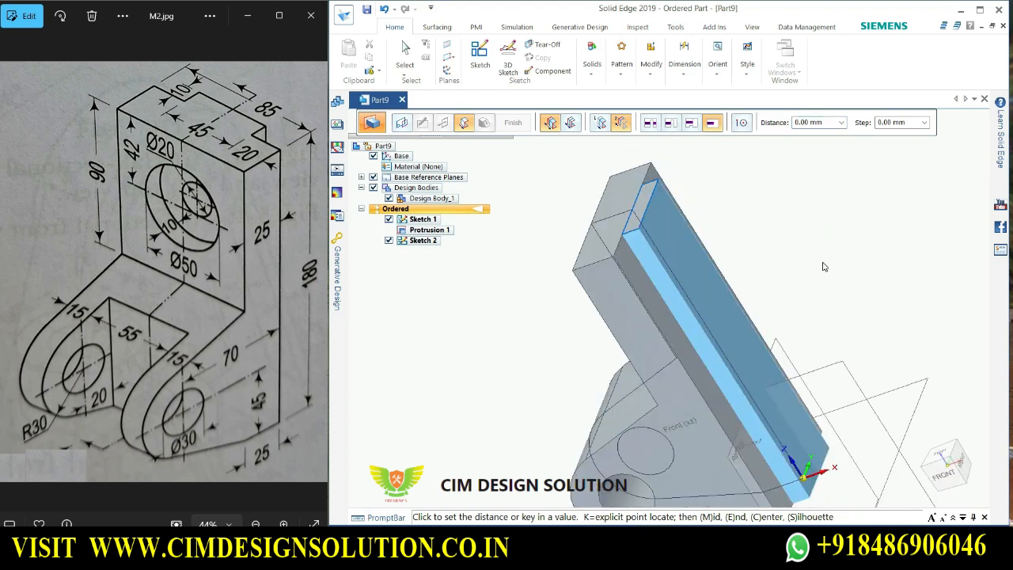
pyautogui.moveTo(823, 220); pyautogui.dragTo(880, 263, button='middle')
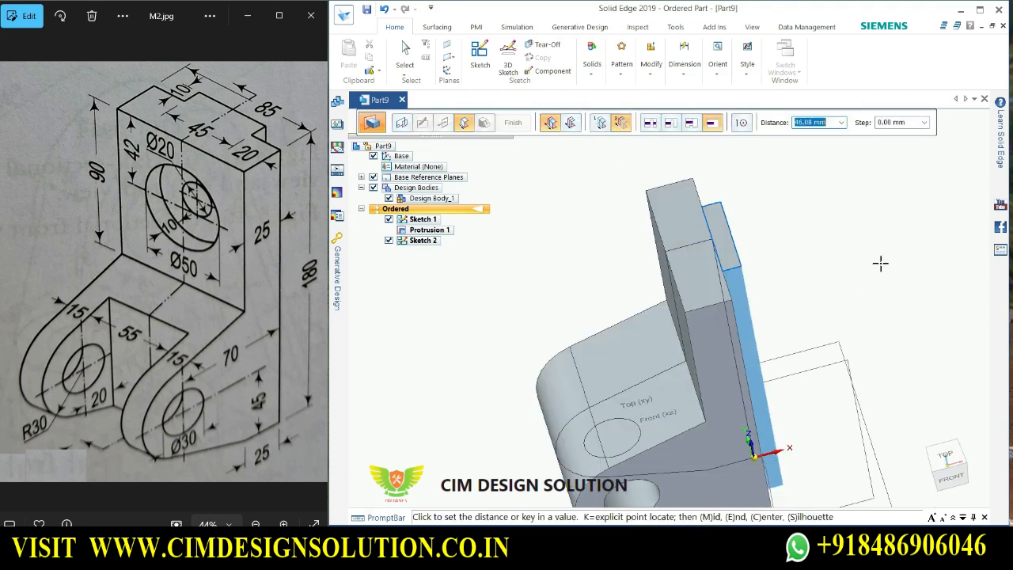
pyautogui.moveTo(830, 217); pyautogui.dragTo(827, 243, button='middle')
pyautogui.scroll(-6, 827, 243)
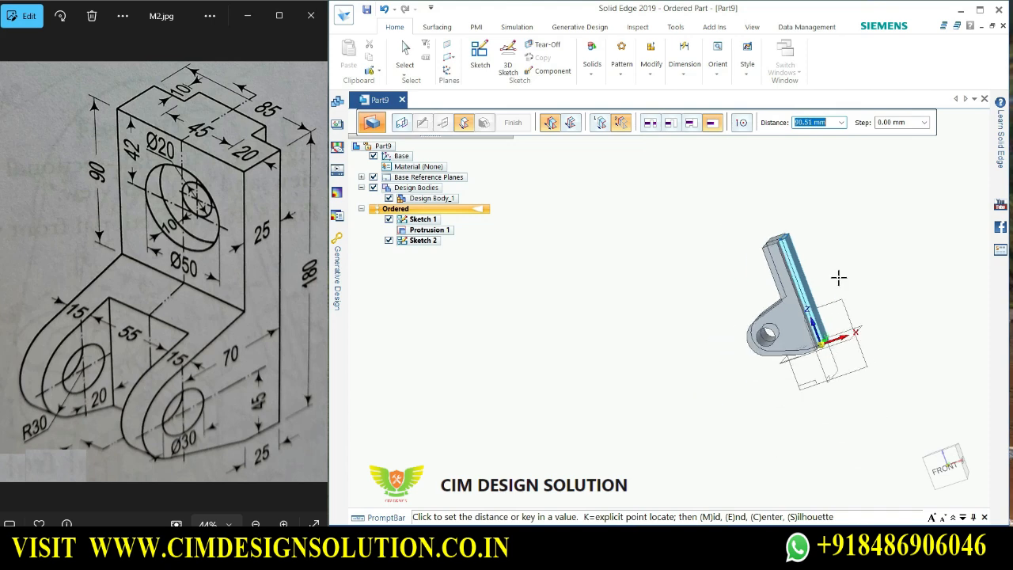
pyautogui.scroll(-2, 875, 353)
pyautogui.scroll(5, 866, 348)
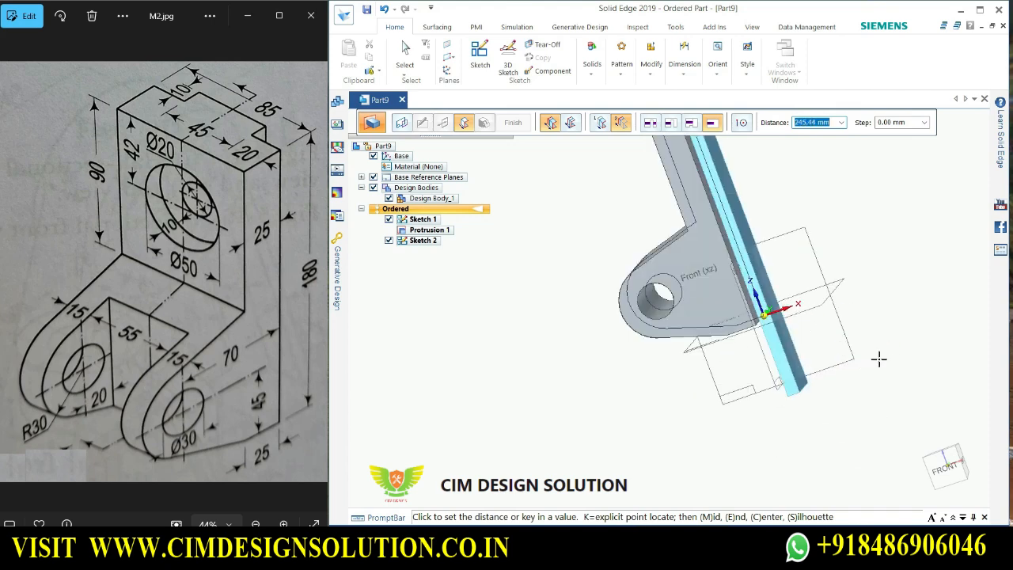
pyautogui.scroll(-3, 831, 333)
pyautogui.scroll(-4, 815, 316)
pyautogui.scroll(3, 851, 336)
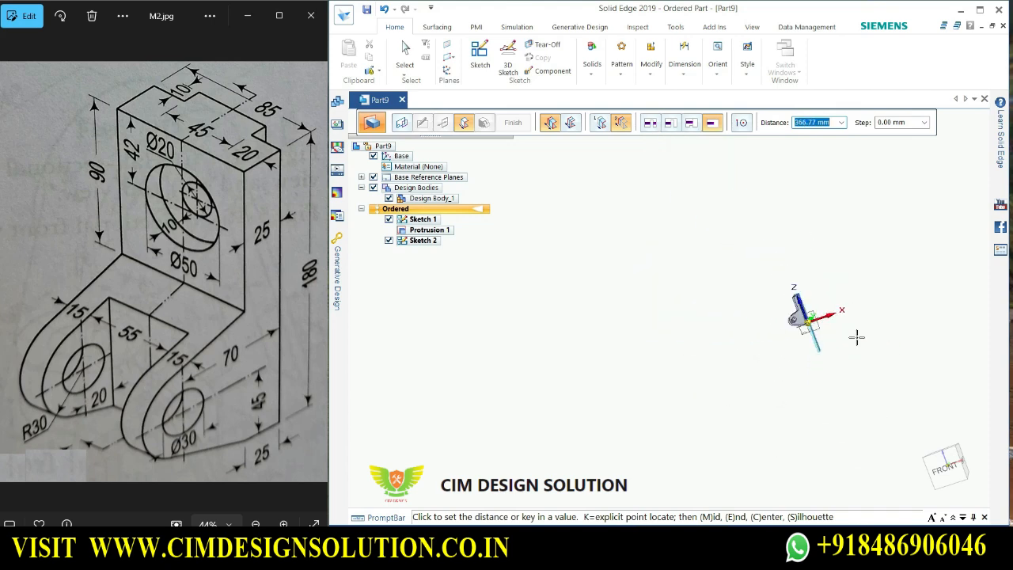
pyautogui.scroll(5, 817, 301)
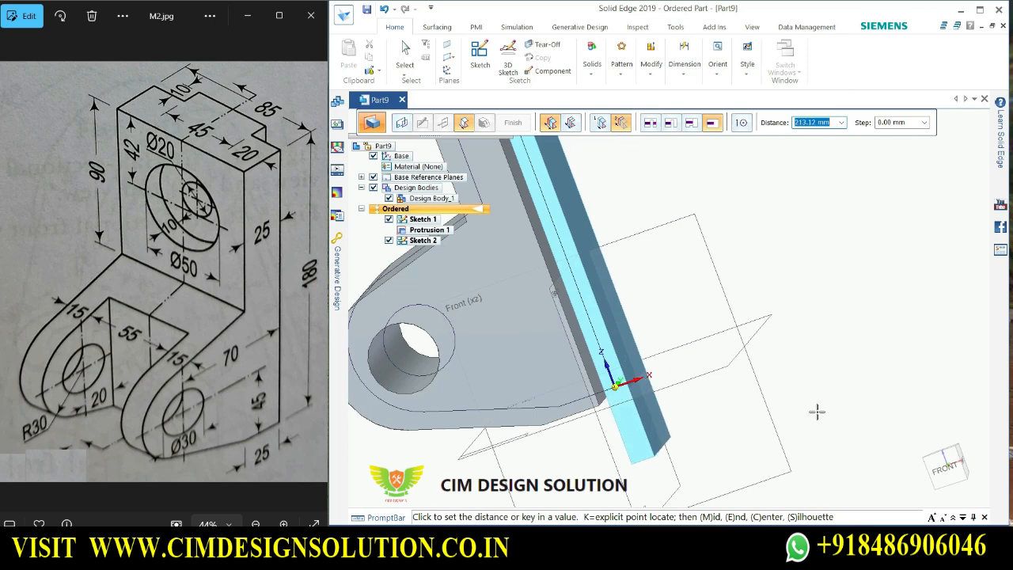
pyautogui.press('Return')
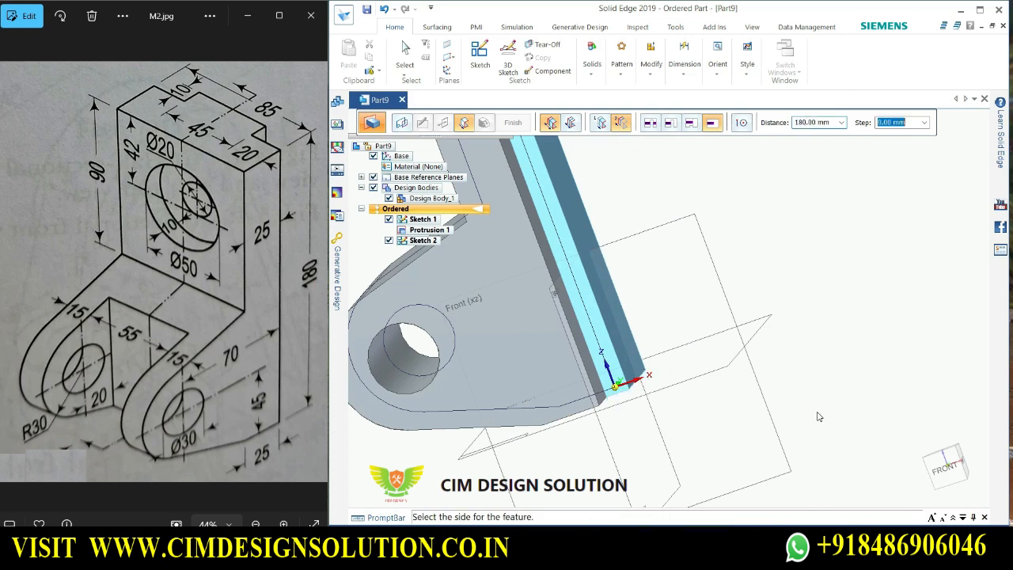
pyautogui.click(812, 414)
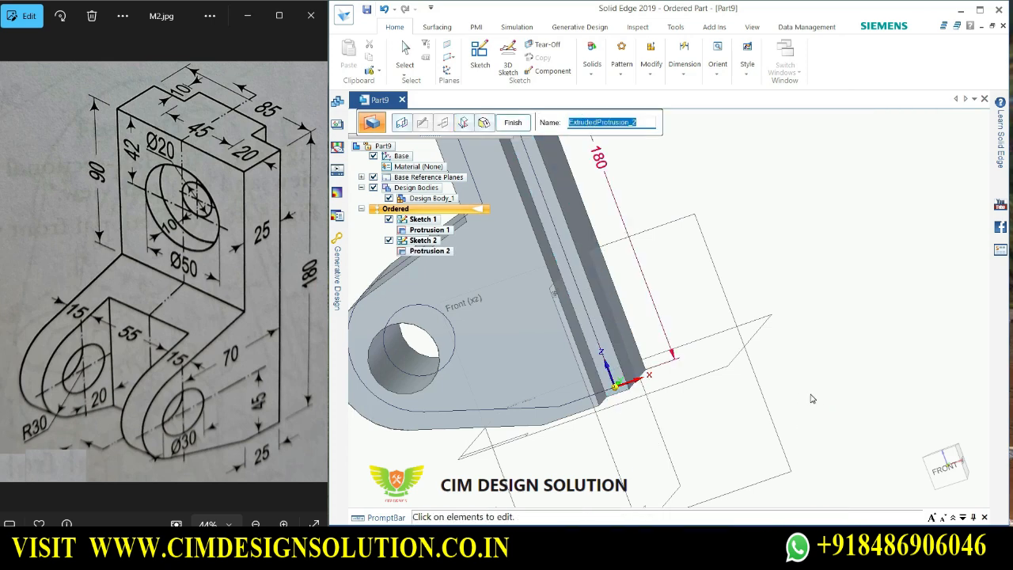
pyautogui.click(512, 123)
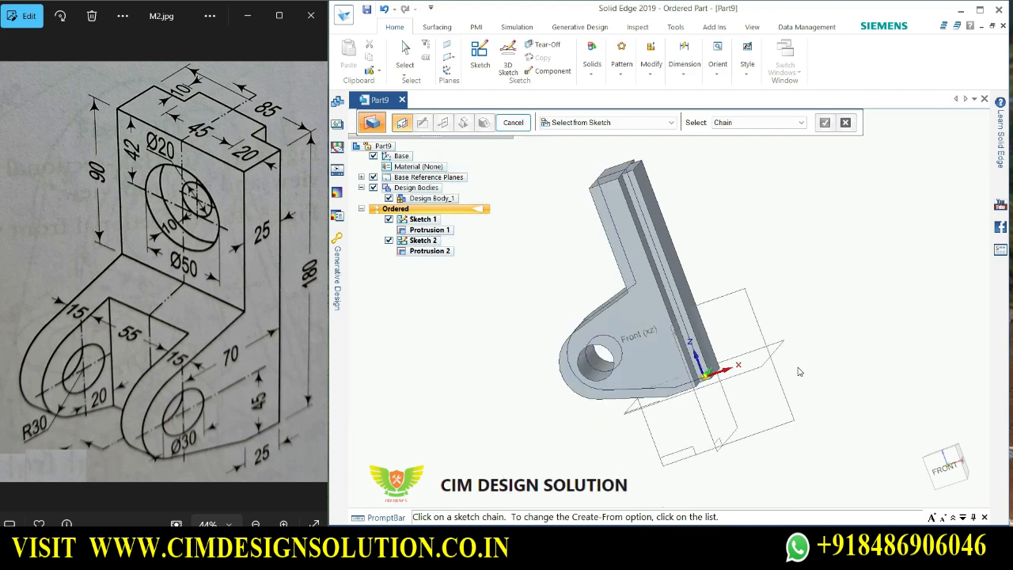
# Leave the Extrude command and examine the back rib's junction with the body and the rounded lug end.
pyautogui.scroll(3, 698, 231)
pyautogui.moveTo(698, 232); pyautogui.dragTo(757, 326, button='middle')
pyautogui.scroll(5, 613, 360)
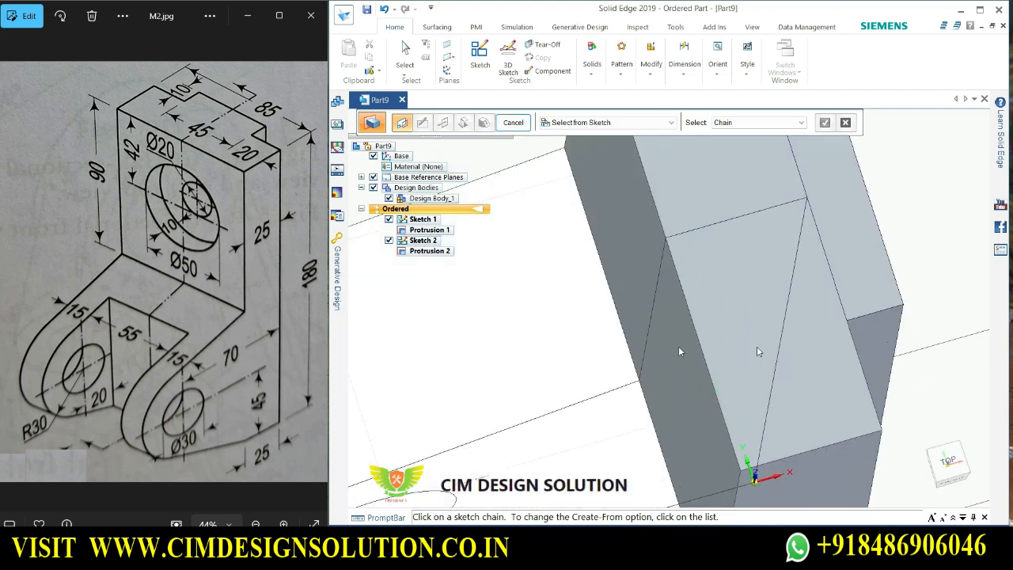
pyautogui.scroll(10, 852, 356)
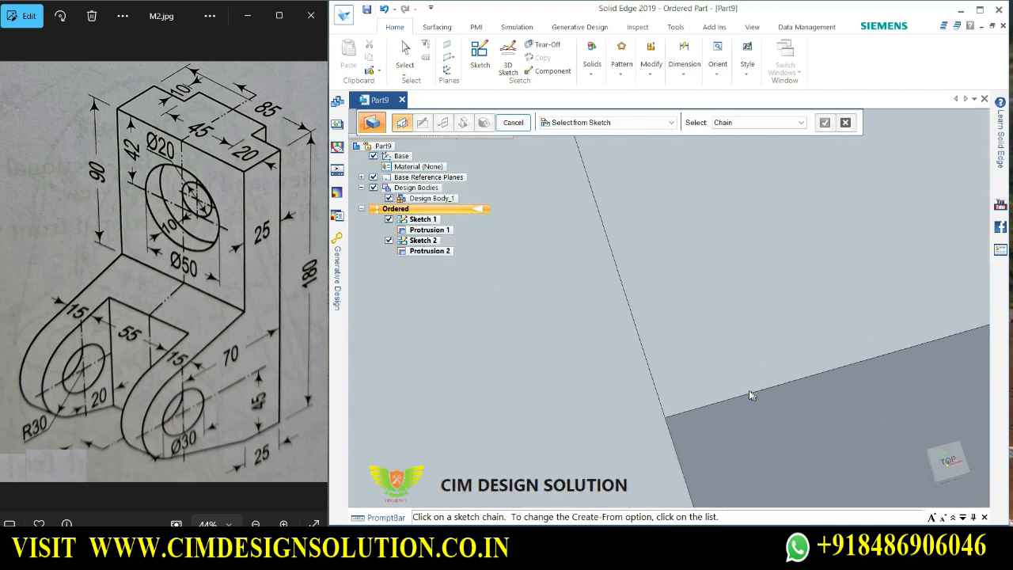
pyautogui.scroll(-3, 680, 314)
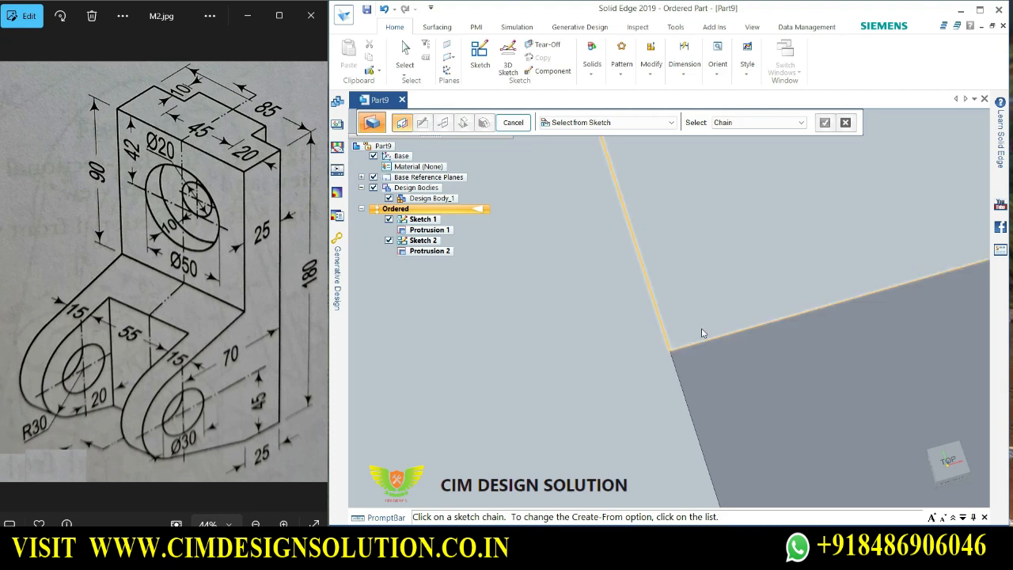
pyautogui.click(508, 123)
pyautogui.scroll(-6, 706, 255)
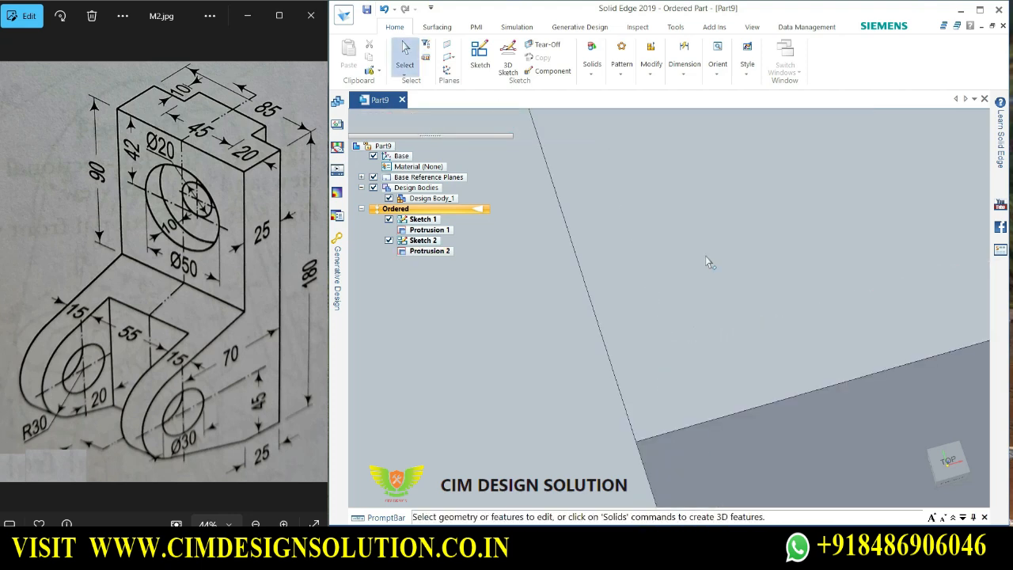
pyautogui.moveTo(706, 259); pyautogui.dragTo(596, 357, button='middle')
pyautogui.scroll(2, 597, 359)
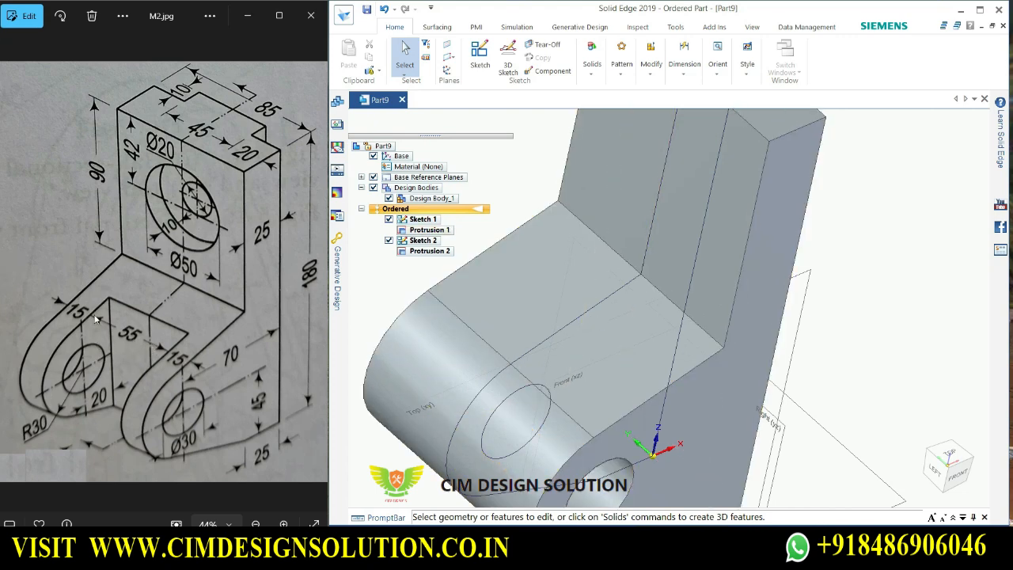
pyautogui.scroll(-3, 570, 266)
pyautogui.scroll(2, 547, 392)
pyautogui.moveTo(729, 427); pyautogui.dragTo(804, 396, button='middle')
pyautogui.click(803, 397)
pyautogui.scroll(-2, 795, 321)
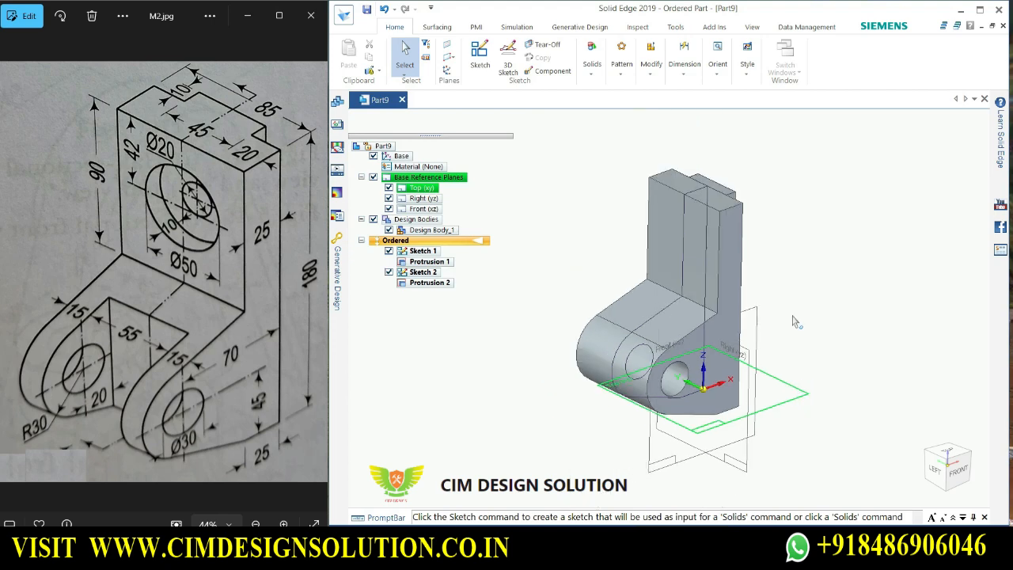
pyautogui.scroll(1, 801, 287)
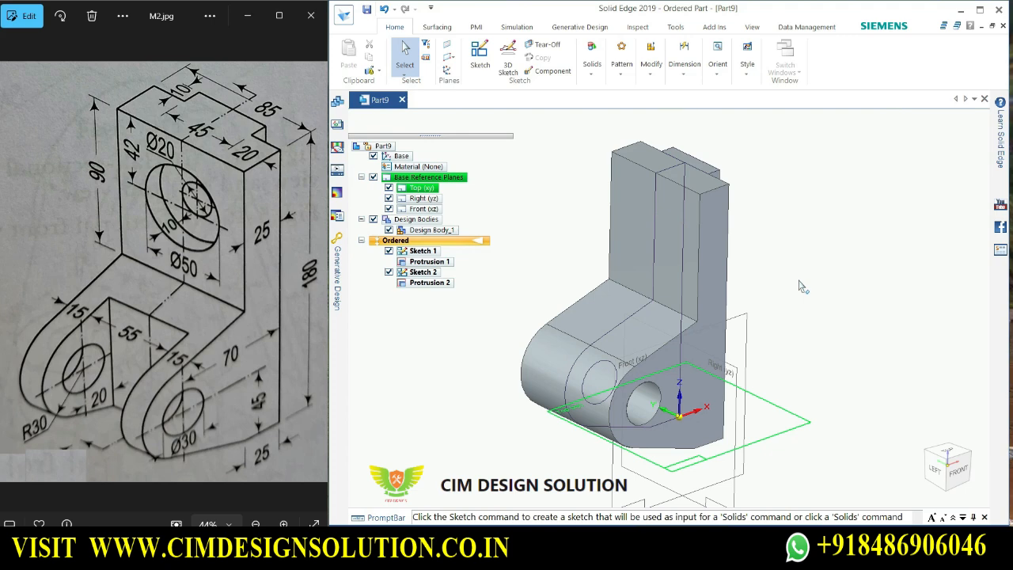
# Start a new sketch on the Top (xy) reference plane using the Coincident Plane option.
pyautogui.click(479, 55)
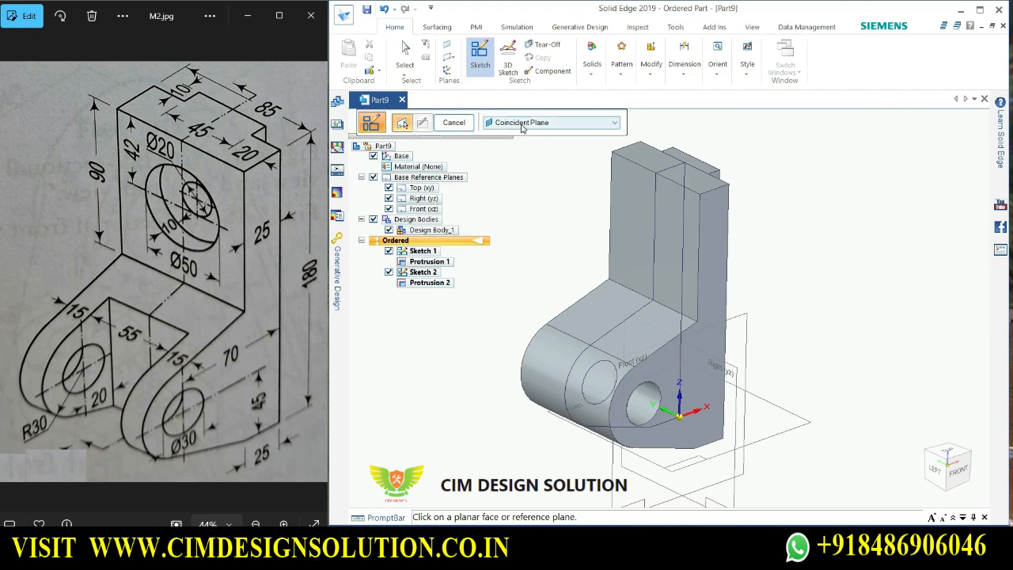
pyautogui.click(803, 423)
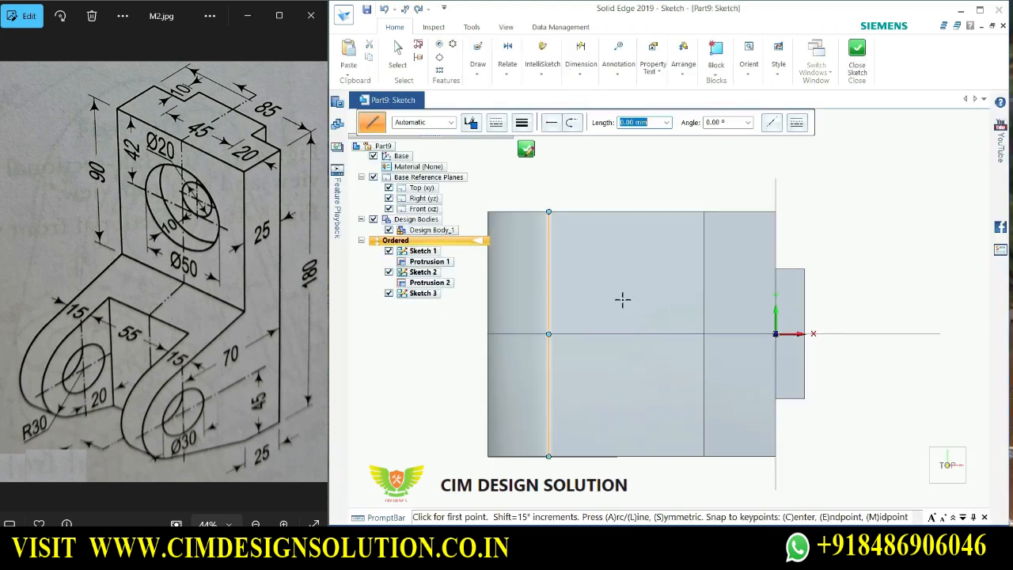
pyautogui.scroll(-1, 545, 276)
pyautogui.scroll(1, 570, 288)
pyautogui.scroll(-1, 564, 315)
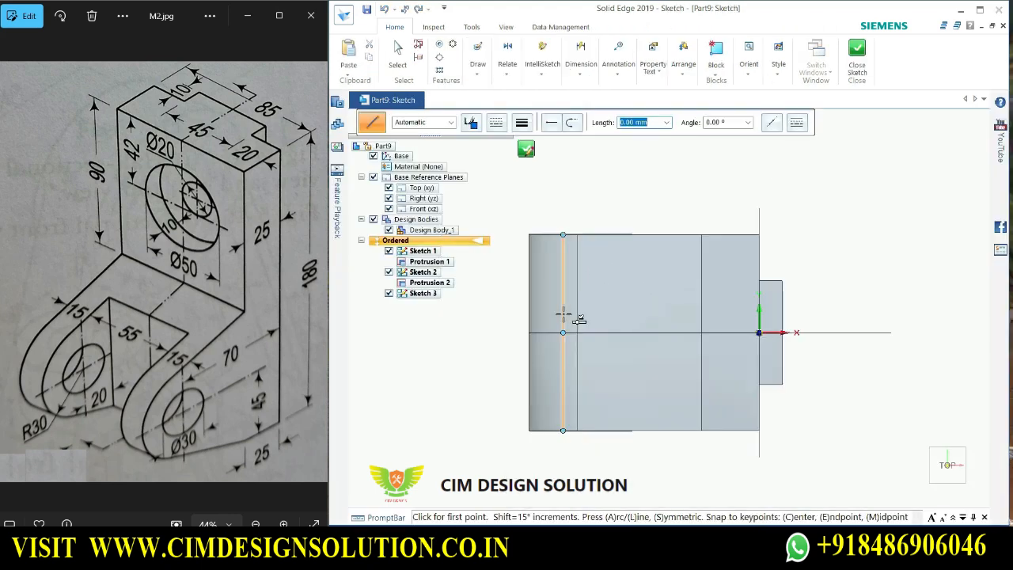
pyautogui.scroll(1, 564, 315)
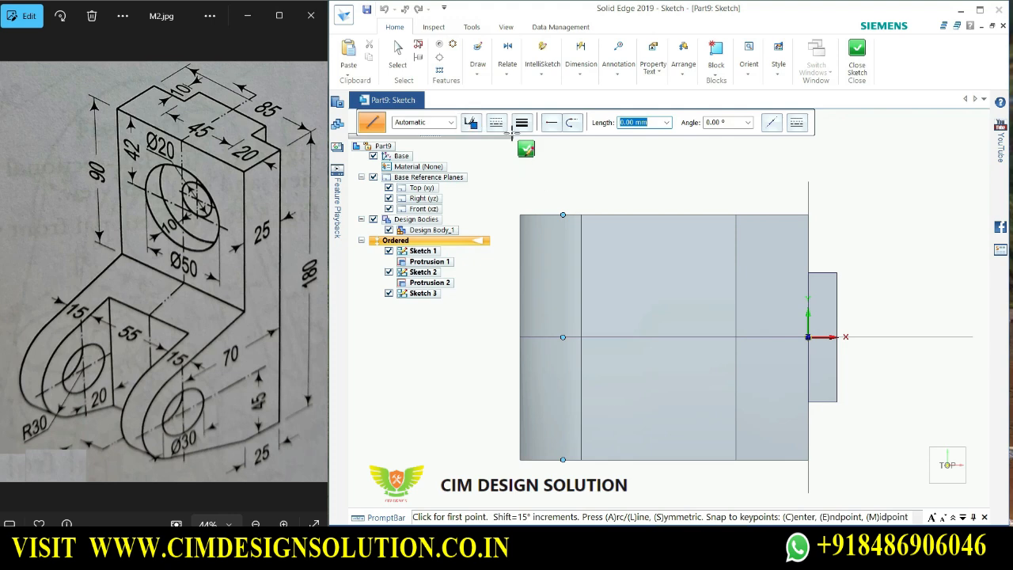
# Draw a two-point rectangle about 55 by 60 mm over the rounded lug end, extending past its outer edge.
pyautogui.click(478, 68)
pyautogui.click(483, 111)
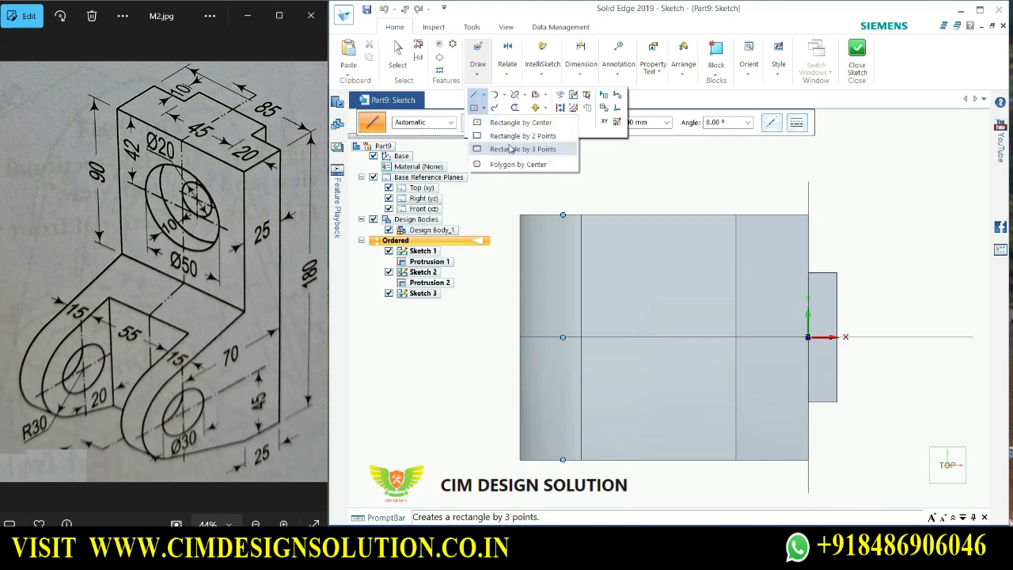
pyautogui.click(514, 140)
pyautogui.click(507, 255)
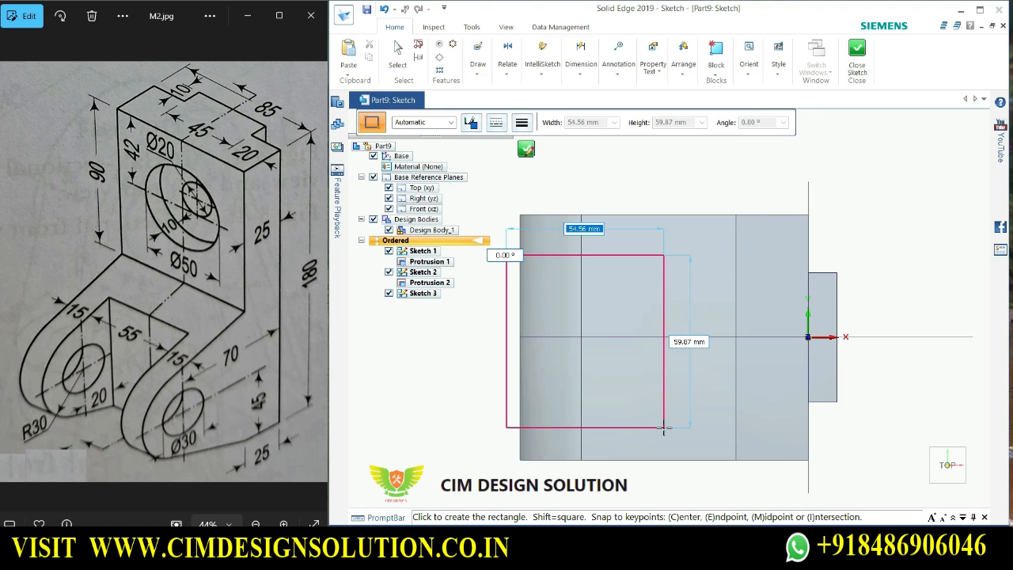
pyautogui.click(664, 428)
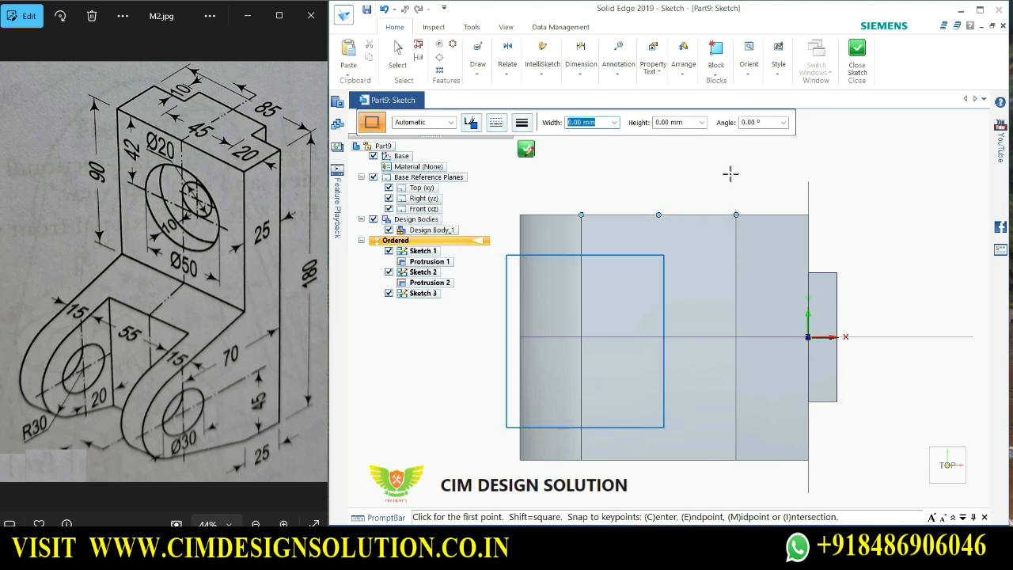
pyautogui.press('Escape')
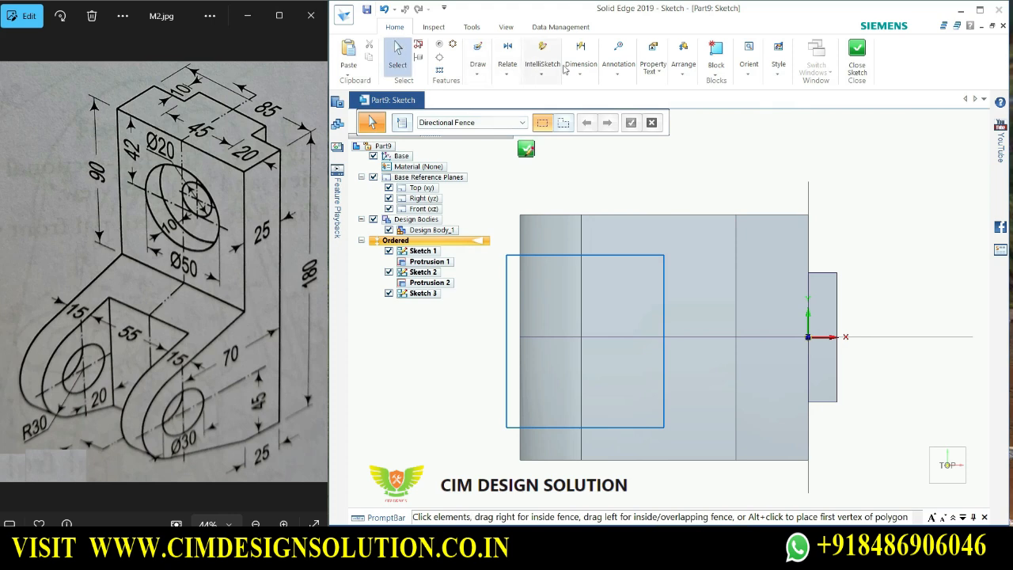
# Try to dimension the horizontal distance between the lug's tangent edge and the rectangle's inner side with Smart Dimension.
pyautogui.click(579, 65)
pyautogui.click(595, 116)
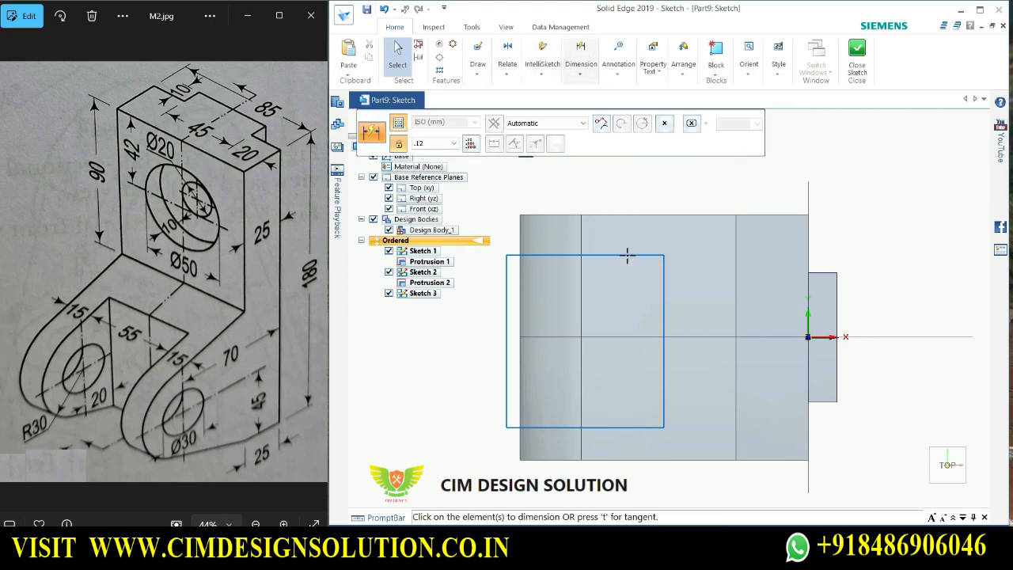
pyautogui.click(625, 255)
pyautogui.click(580, 225)
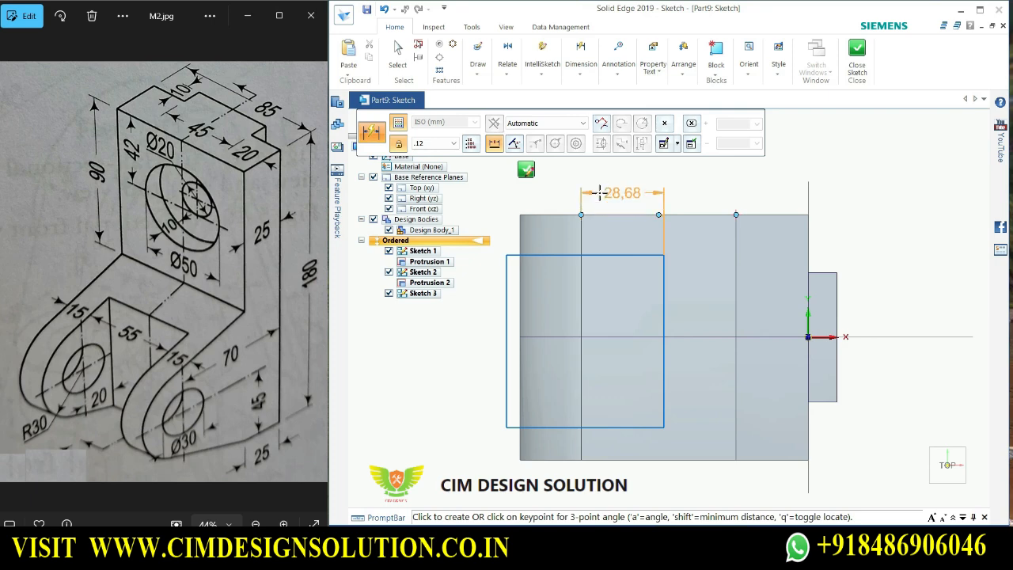
pyautogui.moveTo(629, 204)
pyautogui.mouseDown(button='middle')
pyautogui.moveTo(633, 241)
pyautogui.moveTo(633, 198)
pyautogui.moveTo(615, 188)
pyautogui.mouseUp(button='middle')
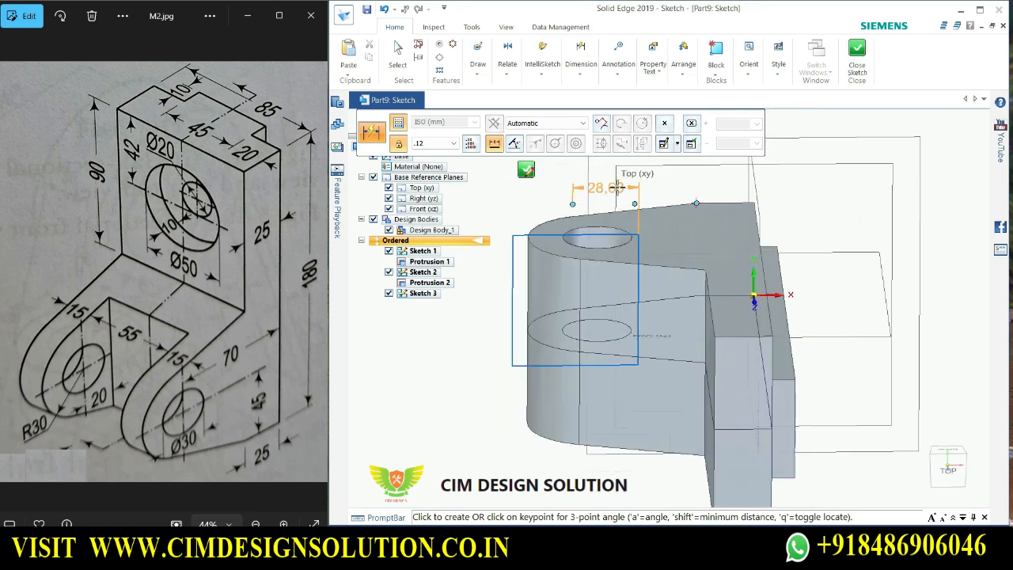
pyautogui.press('Escape')
# Try to dimension the distance from the lug hole's edge to the rectangle's inner side.
pyautogui.scroll(2, 633, 198)
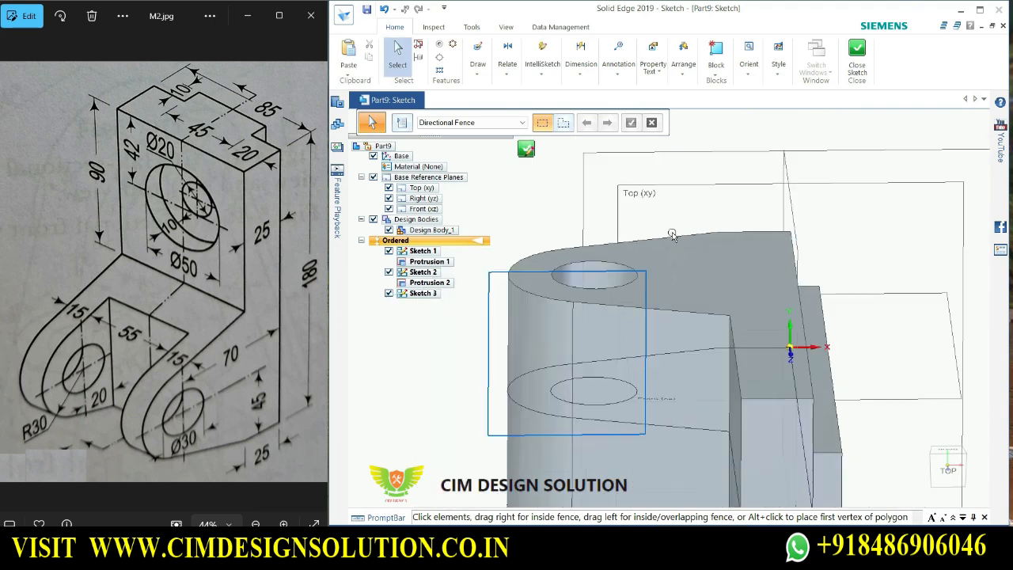
pyautogui.scroll(-1, 644, 296)
pyautogui.moveTo(644, 296)
pyautogui.mouseDown(button='middle')
pyautogui.moveTo(646, 283)
pyautogui.moveTo(633, 308)
pyautogui.mouseUp(button='middle')
pyautogui.scroll(2, 633, 308)
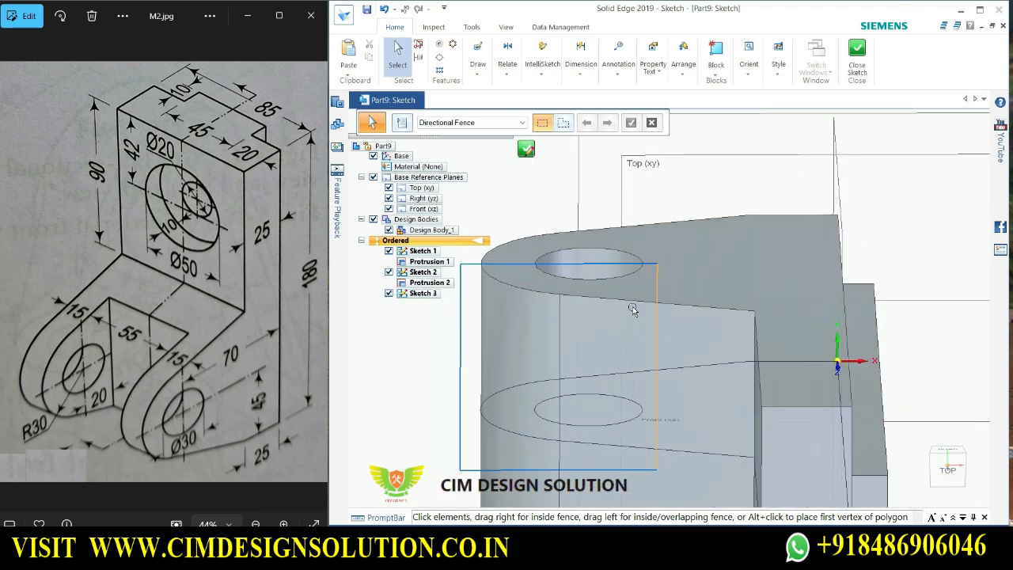
pyautogui.click(580, 65)
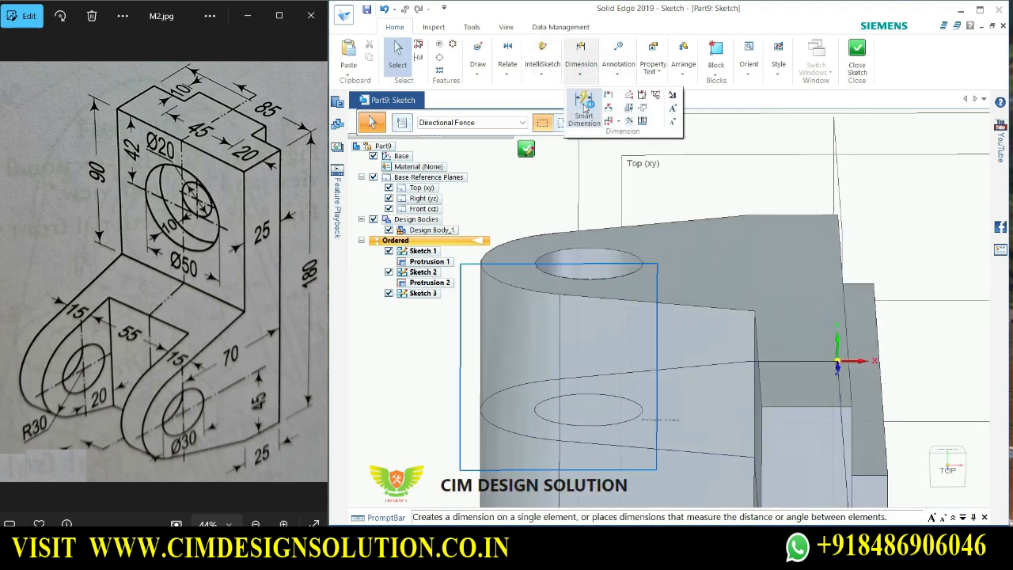
pyautogui.click(584, 110)
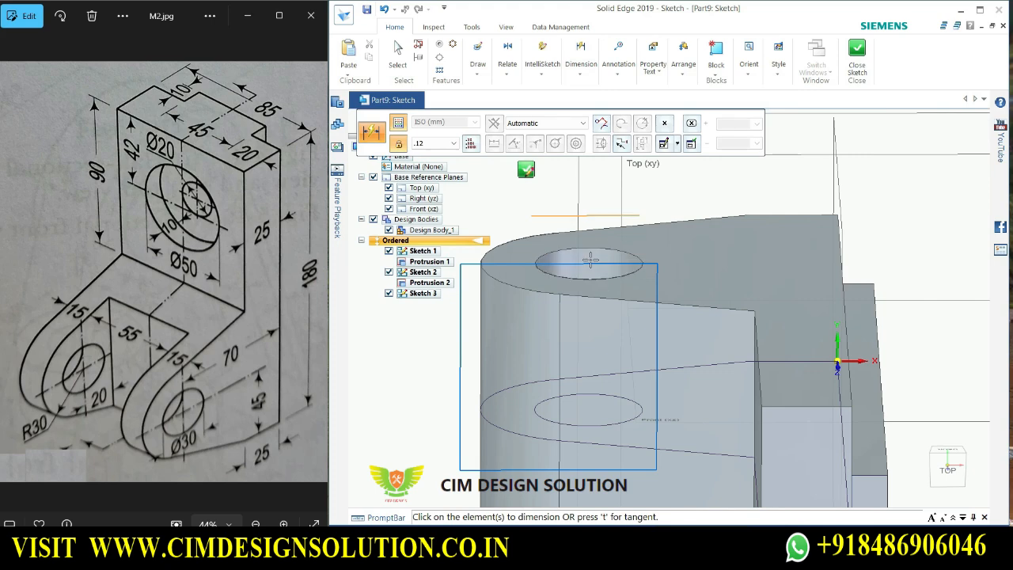
pyautogui.click(659, 269)
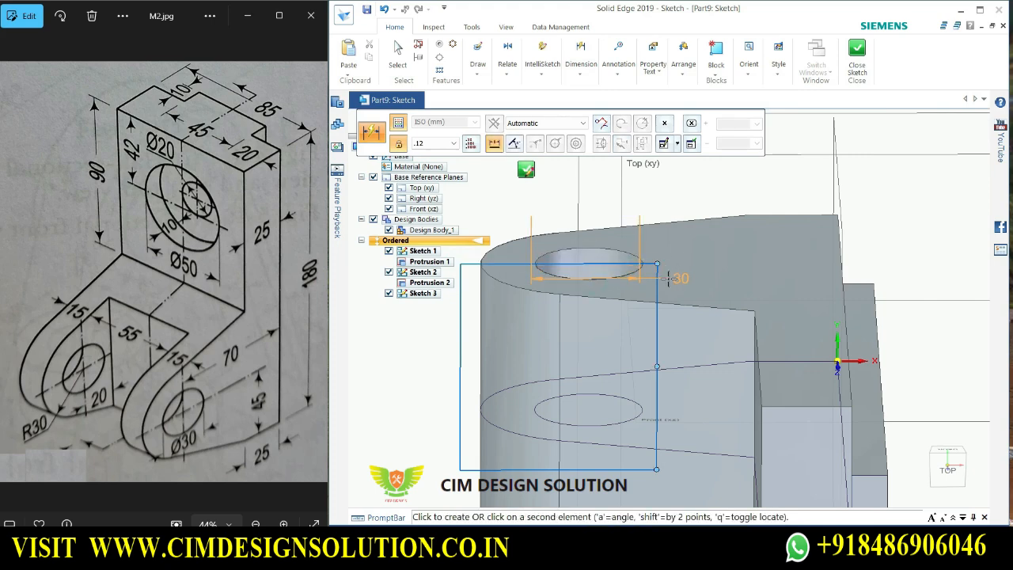
pyautogui.scroll(-2, 657, 273)
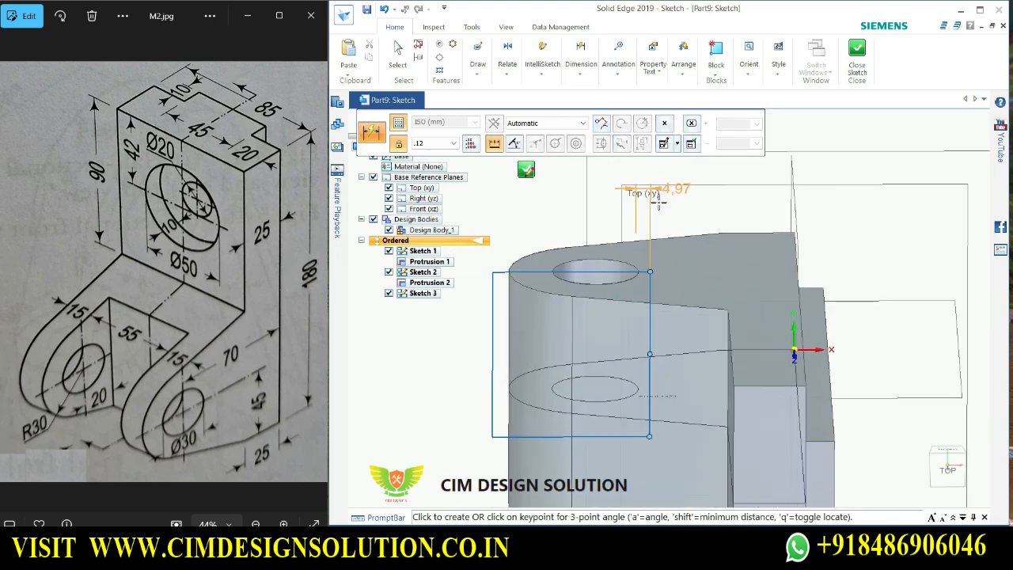
pyautogui.press('Escape')
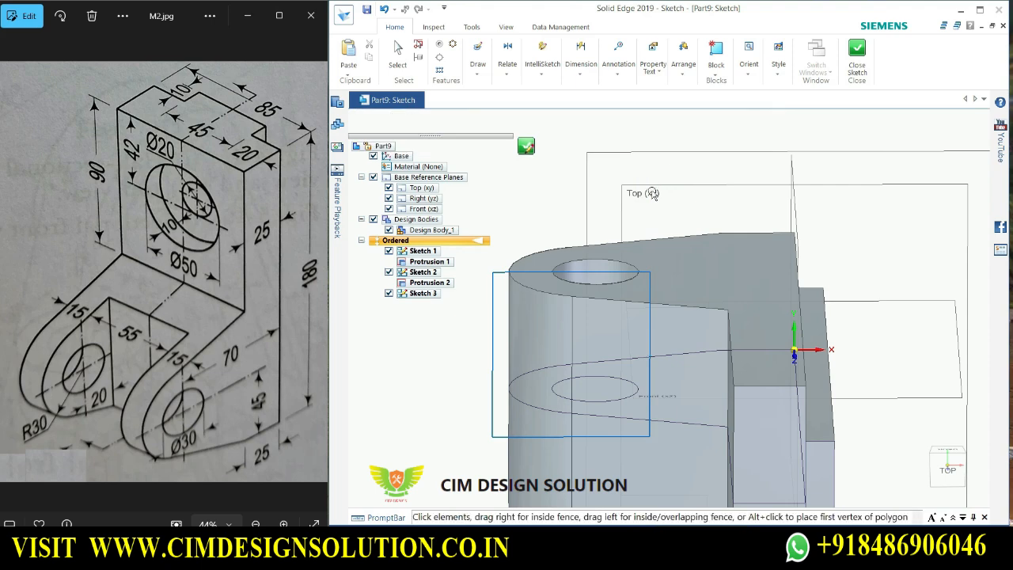
# Try to dimension the rectangle from the lug hole, switching the IntelliSketch endpoint option off and back on.
pyautogui.scroll(2, 645, 289)
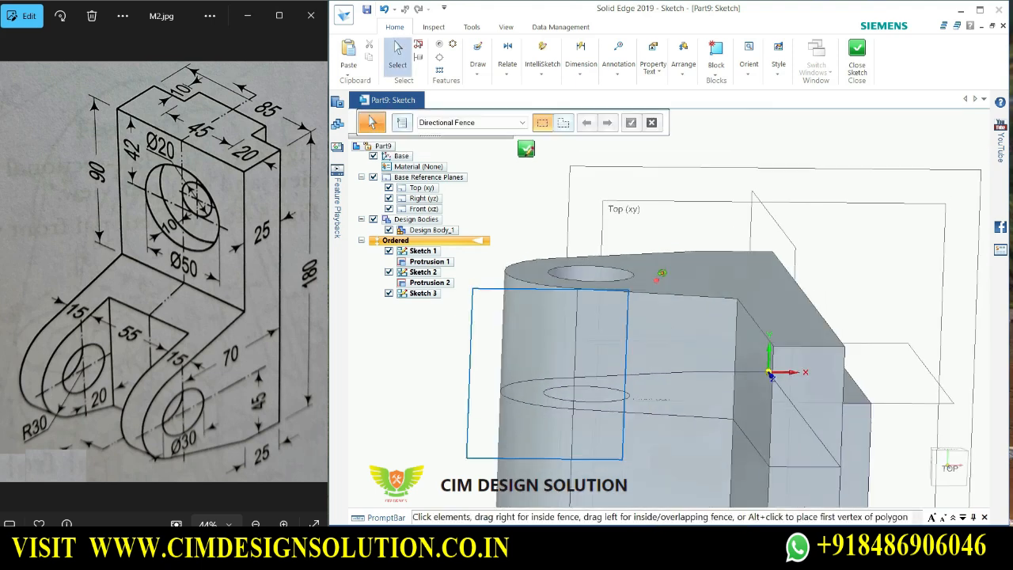
pyautogui.scroll(-5, 647, 321)
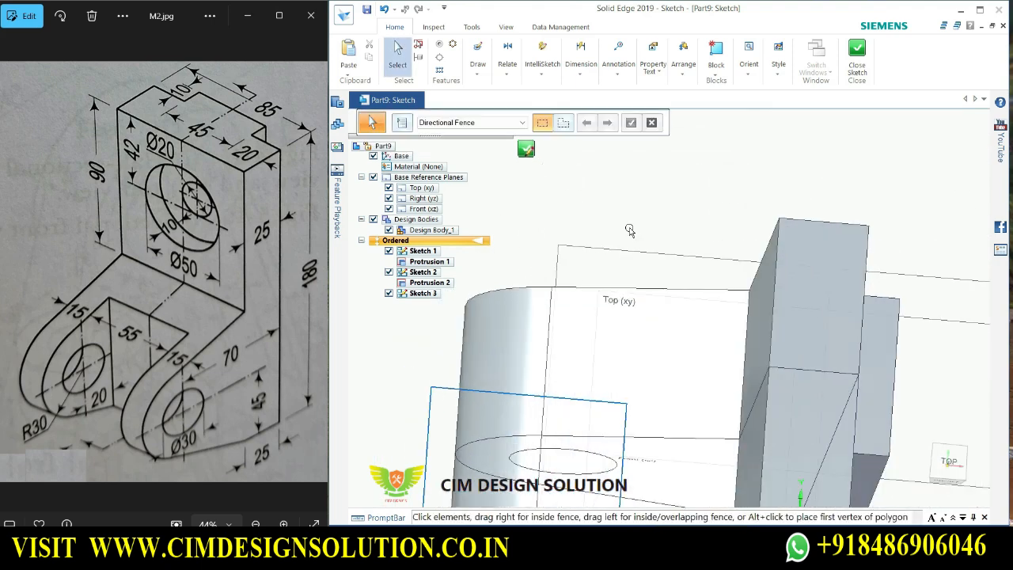
pyautogui.moveTo(648, 317); pyautogui.dragTo(638, 340, button='middle')
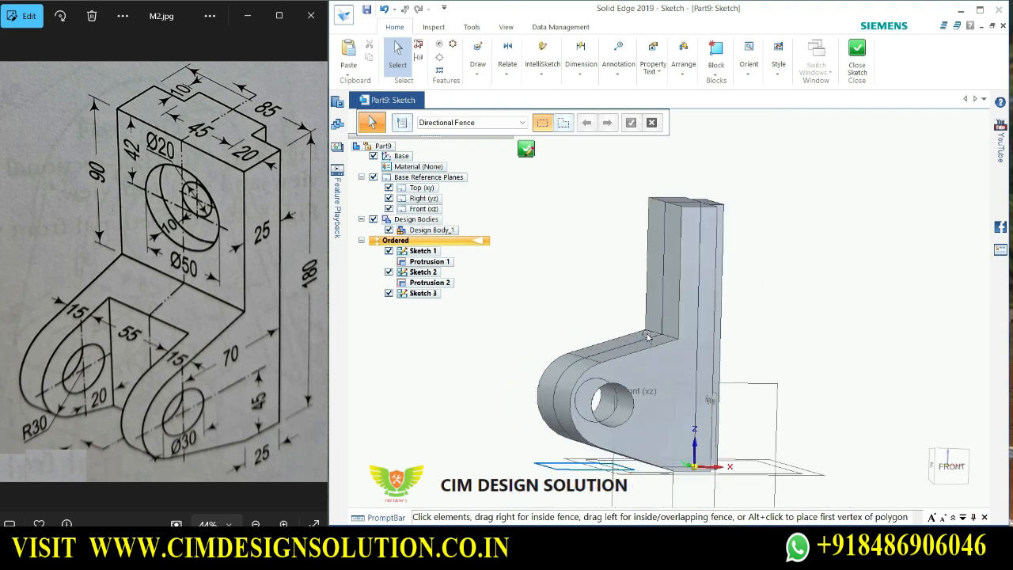
pyautogui.scroll(4, 604, 469)
pyautogui.moveTo(650, 445); pyautogui.dragTo(618, 443, button='middle')
pyautogui.scroll(-2, 634, 384)
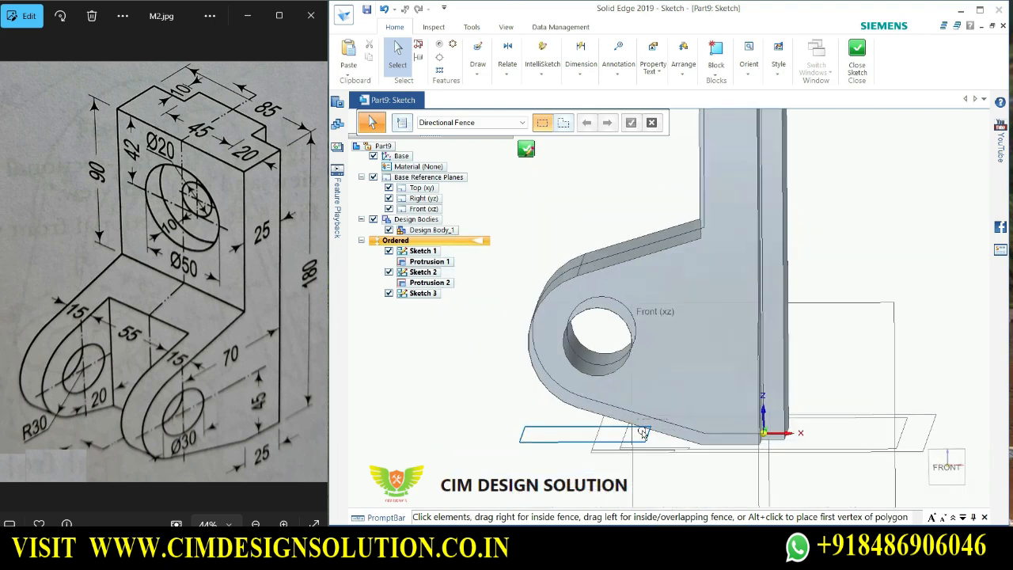
pyautogui.scroll(2, 638, 432)
pyautogui.click(595, 75)
pyautogui.click(588, 103)
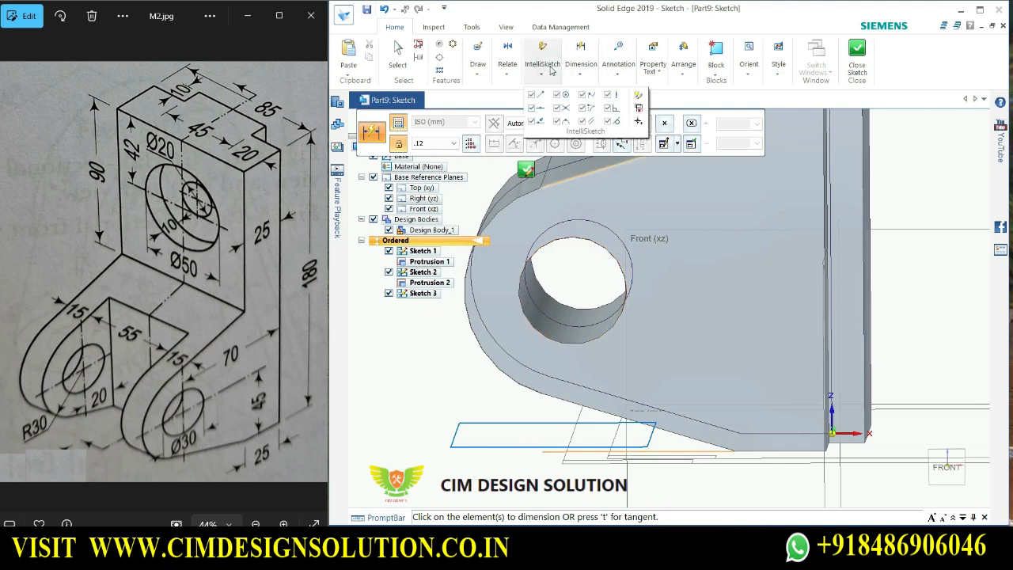
pyautogui.click(530, 95)
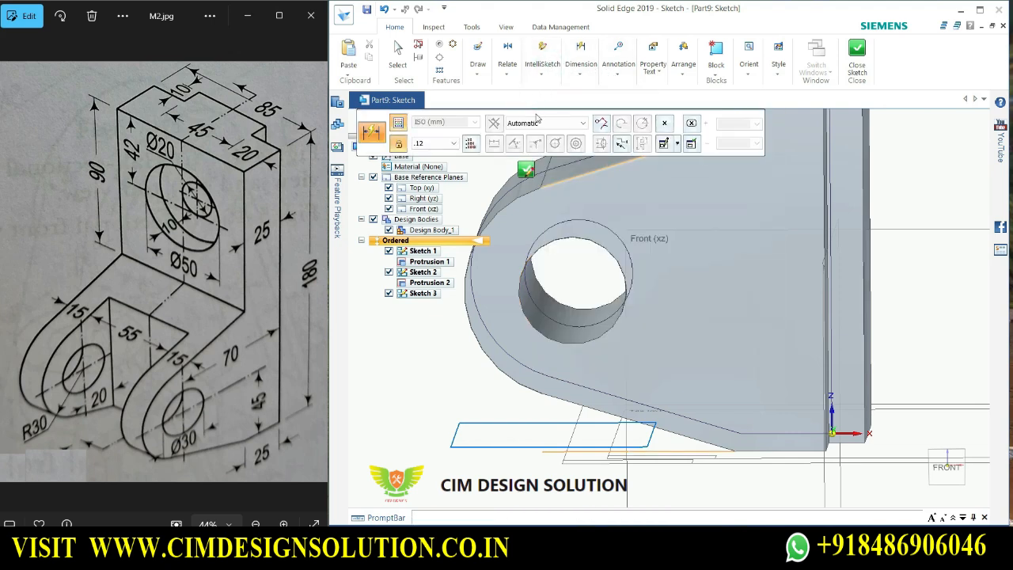
pyautogui.click(542, 67)
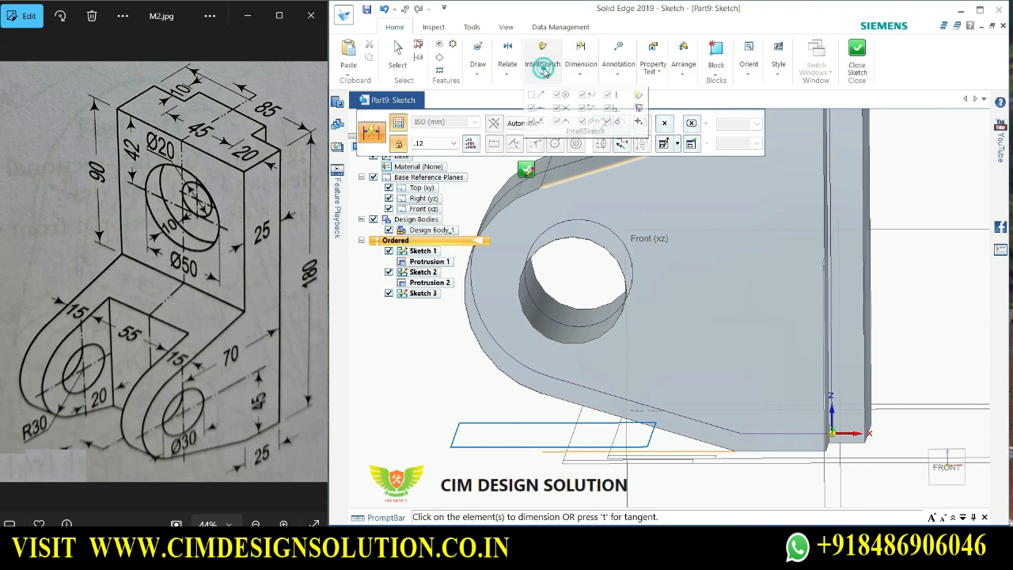
pyautogui.click(535, 96)
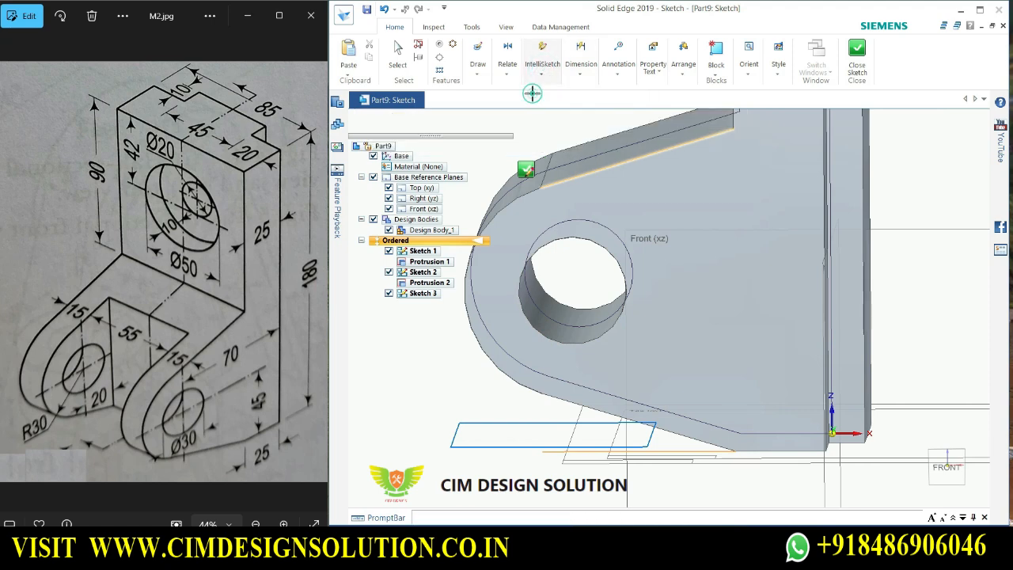
pyautogui.click(588, 241)
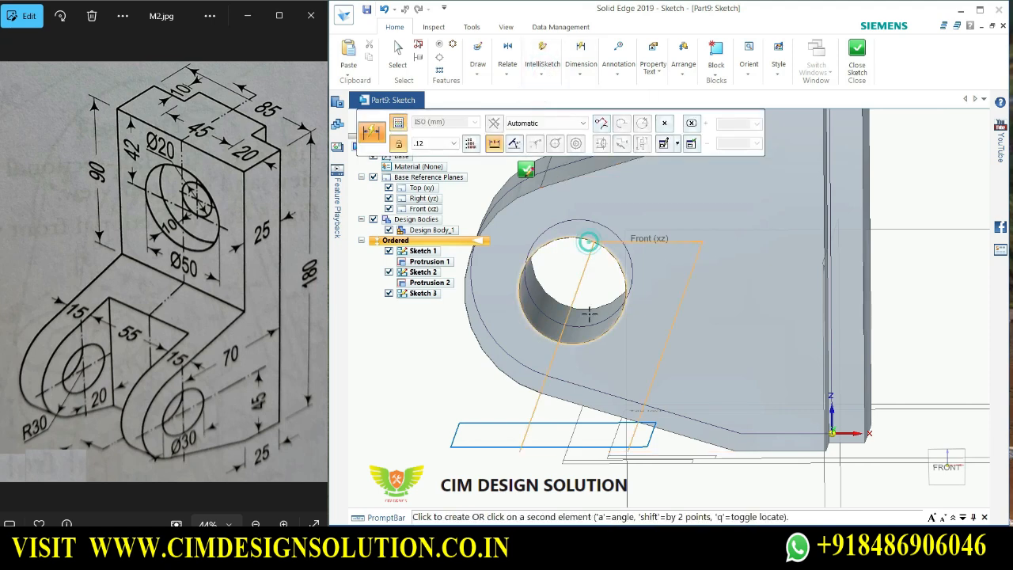
pyautogui.click(651, 436)
pyautogui.moveTo(634, 305); pyautogui.dragTo(606, 160, button='middle')
pyautogui.press('Escape')
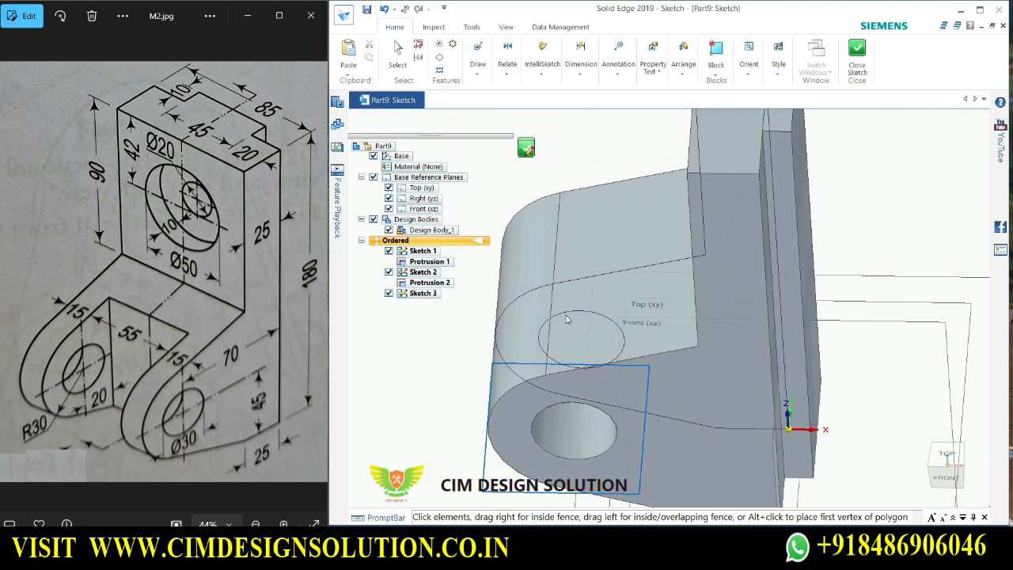
# Examine the rectangle's position relative to the lug hole and the rounded end from several angles.
pyautogui.scroll(-3, 565, 316)
pyautogui.moveTo(650, 391); pyautogui.dragTo(654, 365, button='middle')
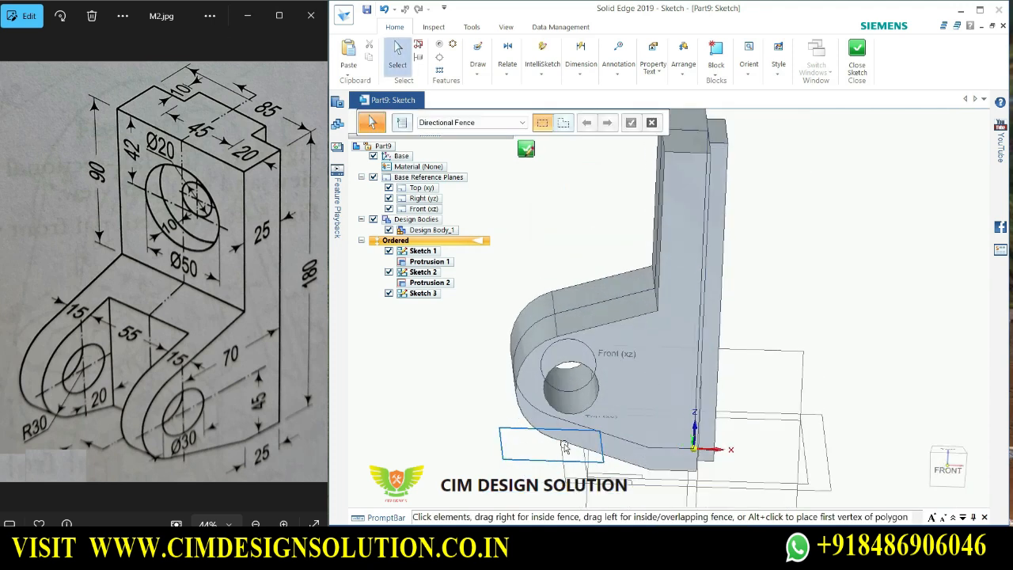
pyautogui.scroll(2, 567, 402)
pyautogui.scroll(2, 565, 265)
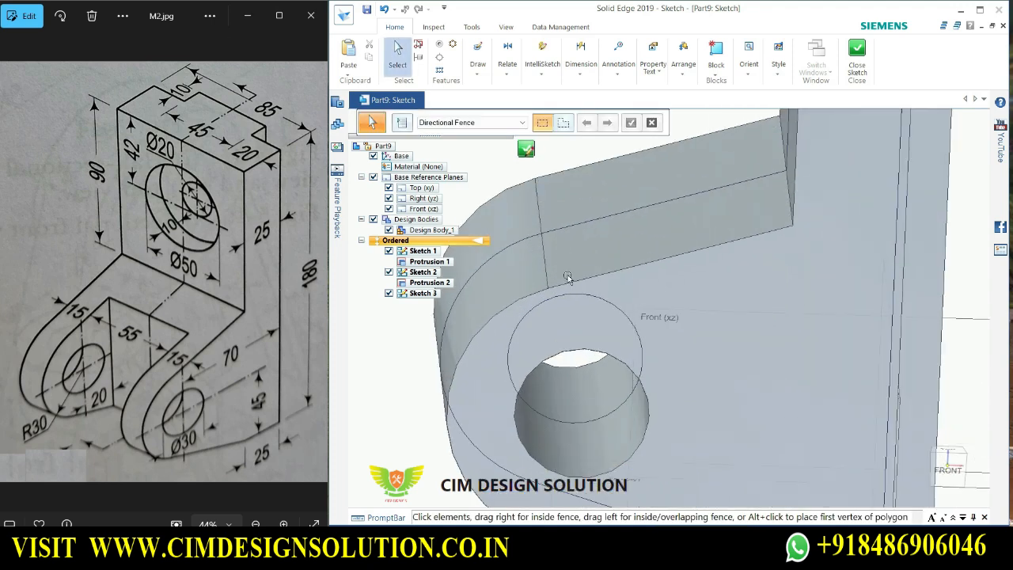
pyautogui.scroll(-1, 568, 275)
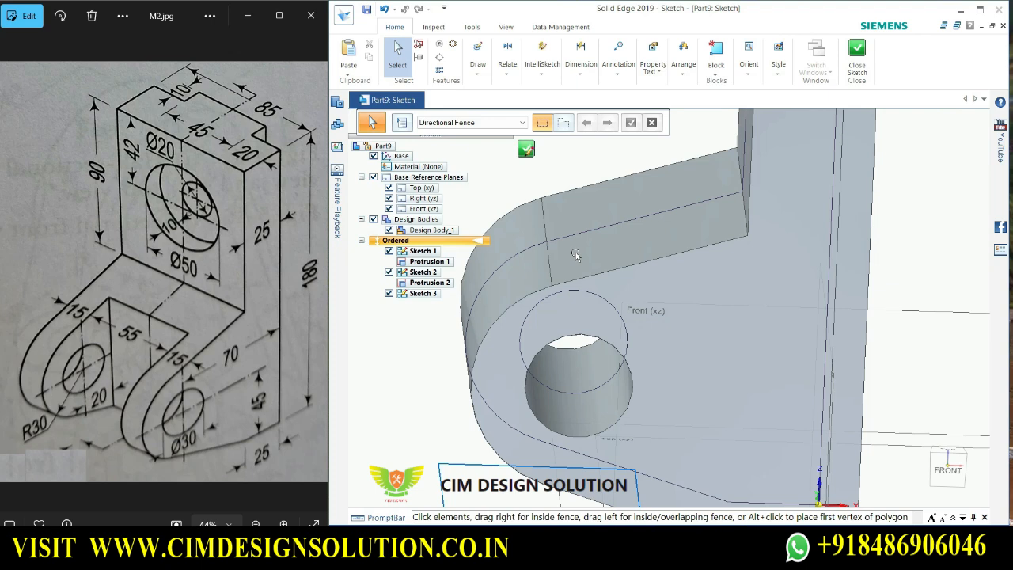
pyautogui.hotkey('ctrl', 'h')
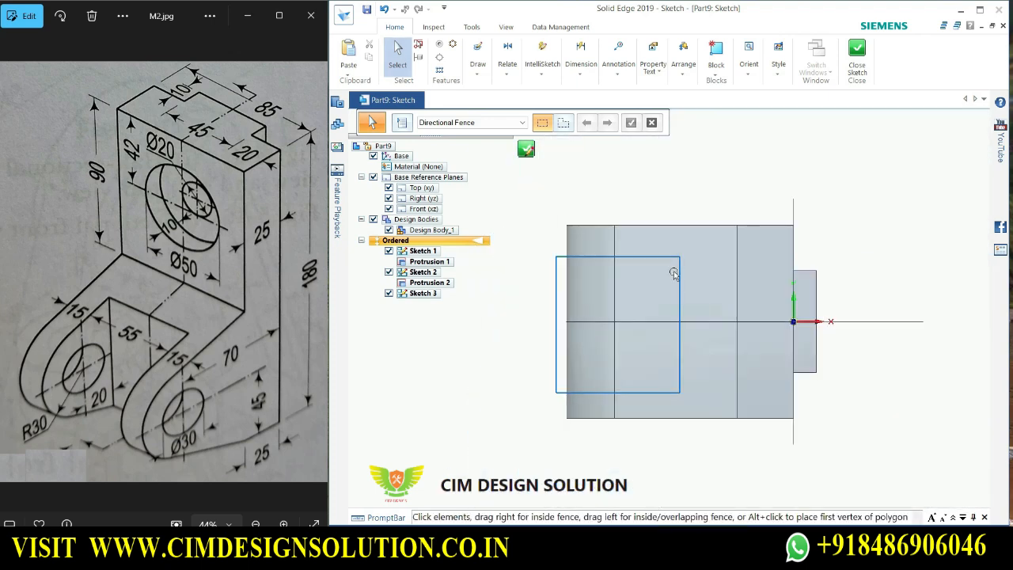
pyautogui.moveTo(673, 274)
pyautogui.mouseDown(button='middle')
pyautogui.moveTo(665, 147)
pyautogui.moveTo(594, 289)
pyautogui.moveTo(663, 358)
pyautogui.moveTo(658, 438)
pyautogui.moveTo(597, 405)
pyautogui.moveTo(684, 438)
pyautogui.mouseUp(button='middle')
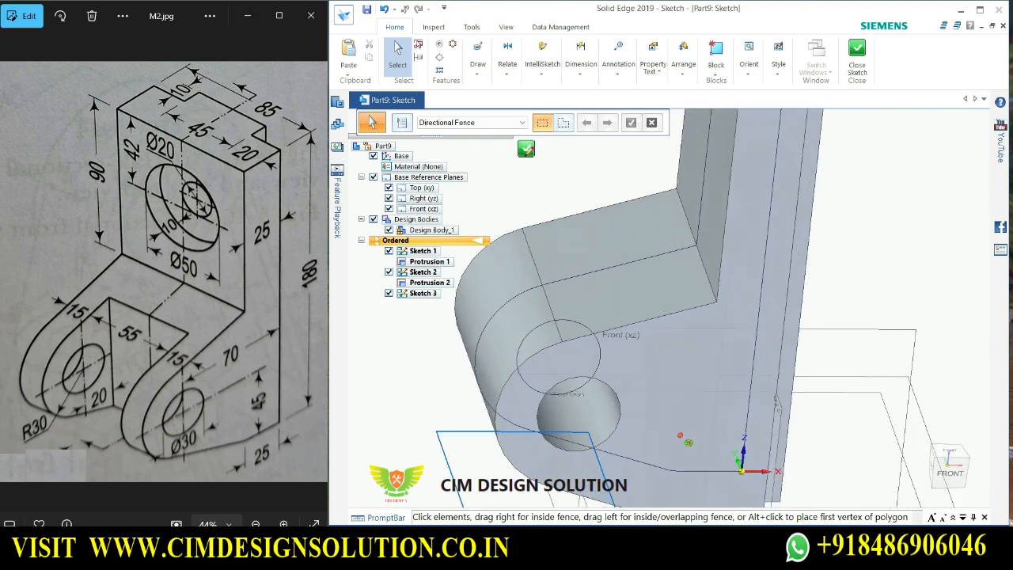
pyautogui.scroll(-3, 590, 362)
pyautogui.moveTo(590, 361); pyautogui.dragTo(670, 462, button='middle')
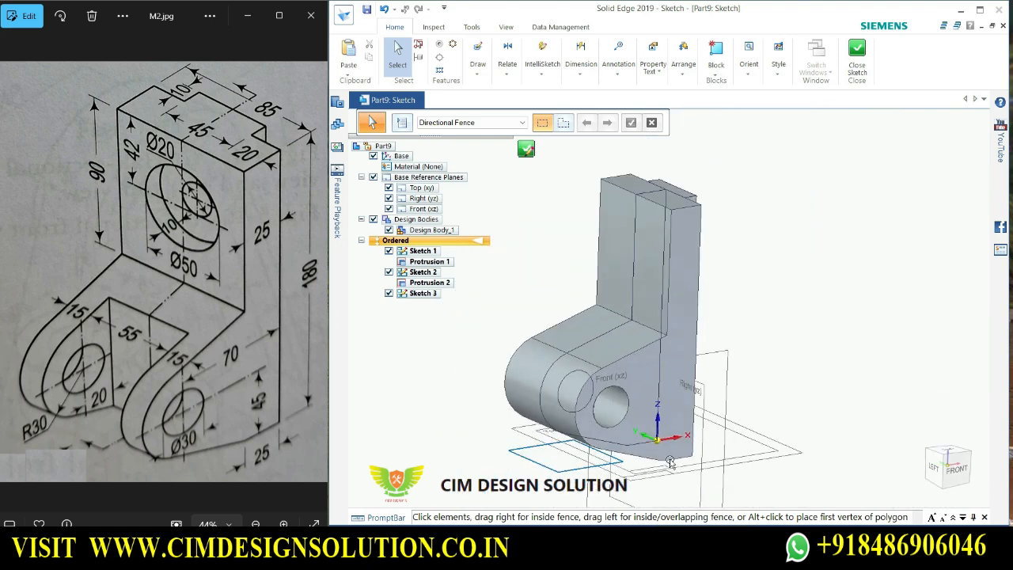
pyautogui.scroll(2, 704, 342)
pyautogui.scroll(-2, 751, 333)
pyautogui.scroll(2, 751, 333)
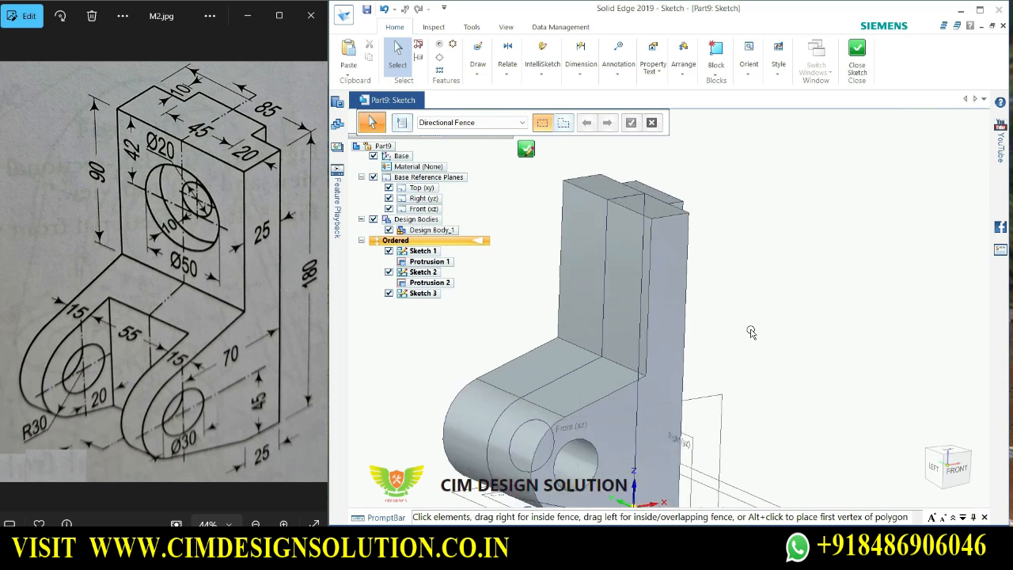
# Close the slot sketch and delete Sketch 3 from the ordered features.
pyautogui.click(857, 55)
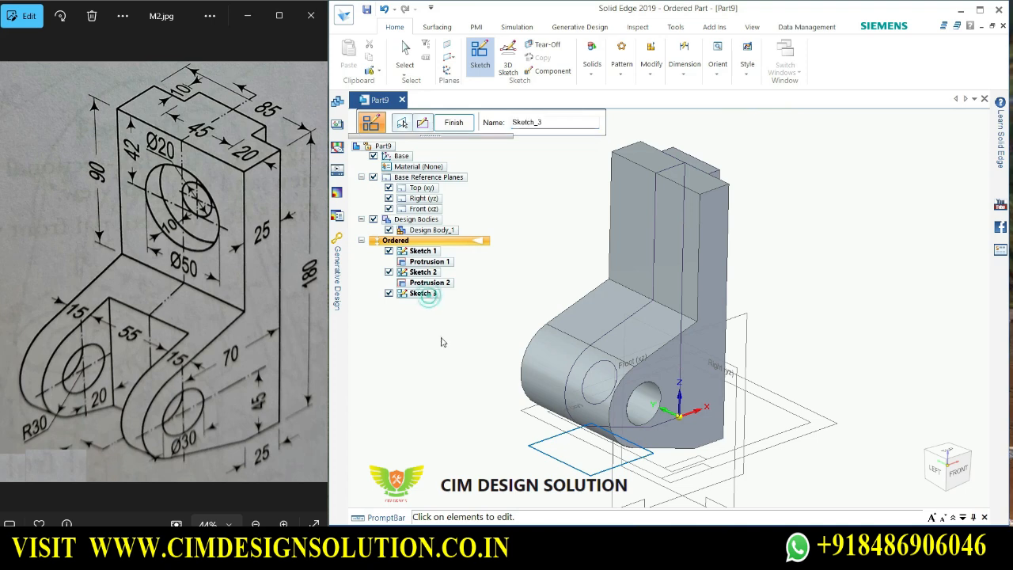
pyautogui.click(507, 194)
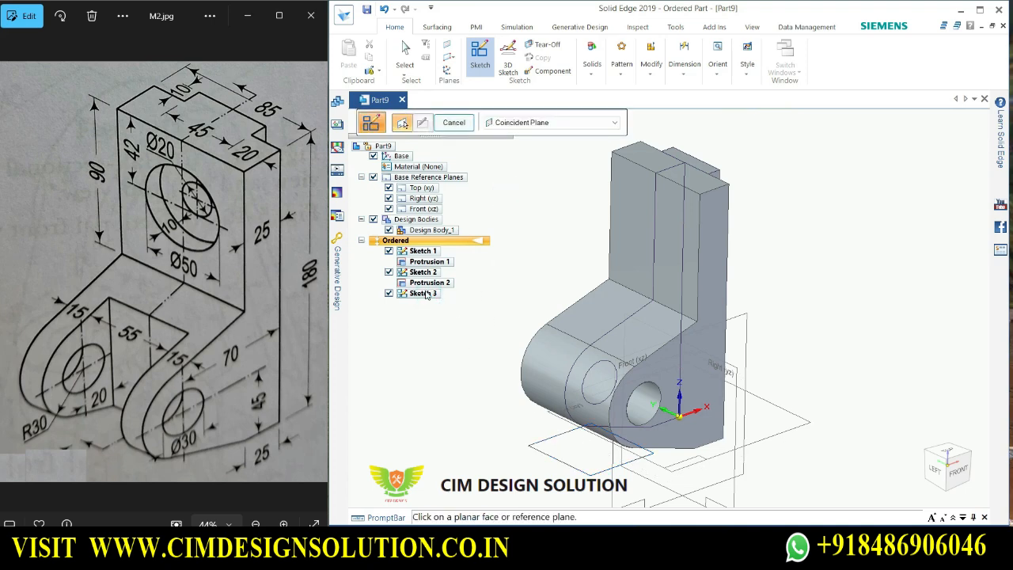
pyautogui.click(465, 125)
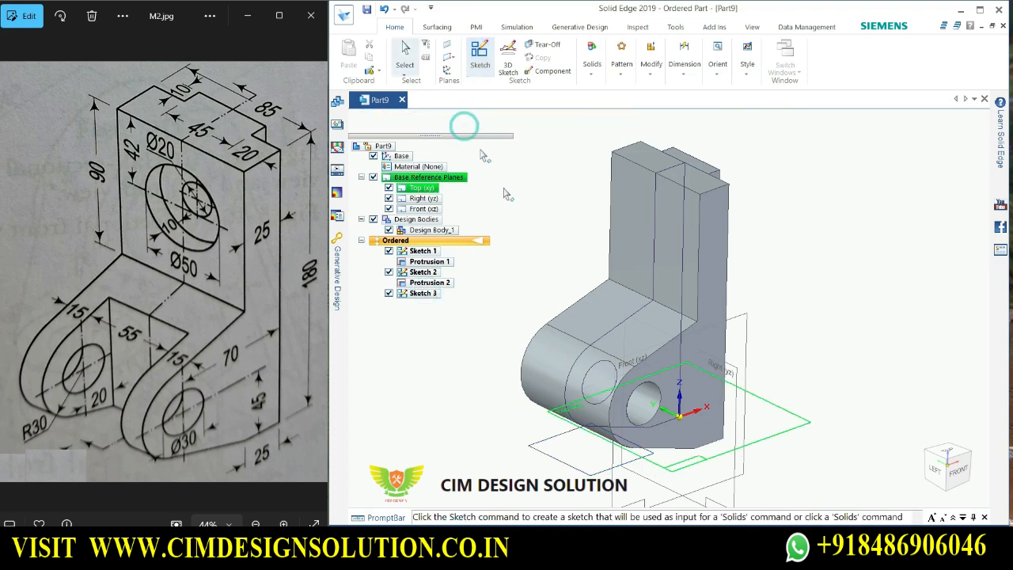
pyautogui.scroll(3, 488, 293)
pyautogui.click(434, 294)
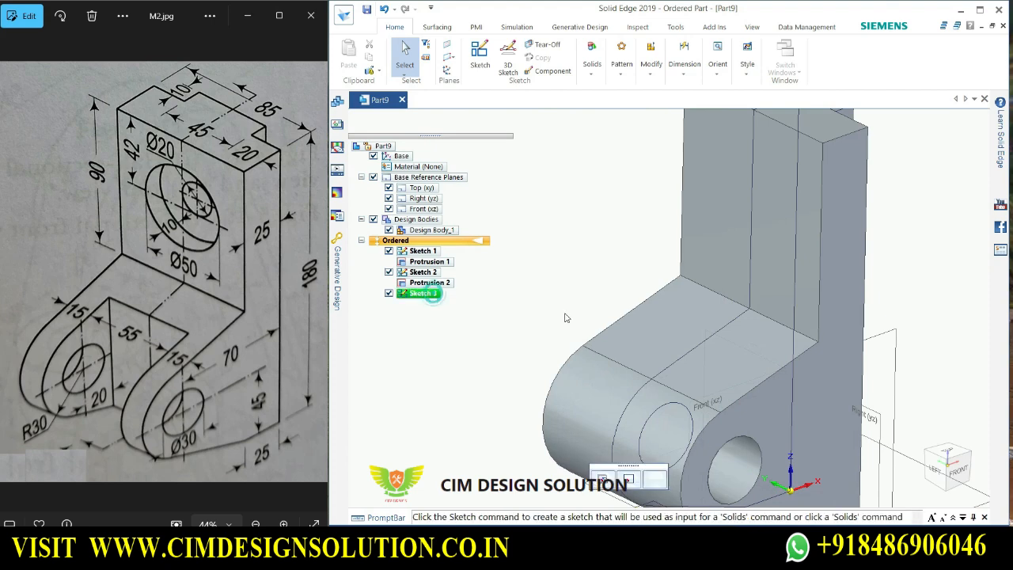
pyautogui.press('Delete')
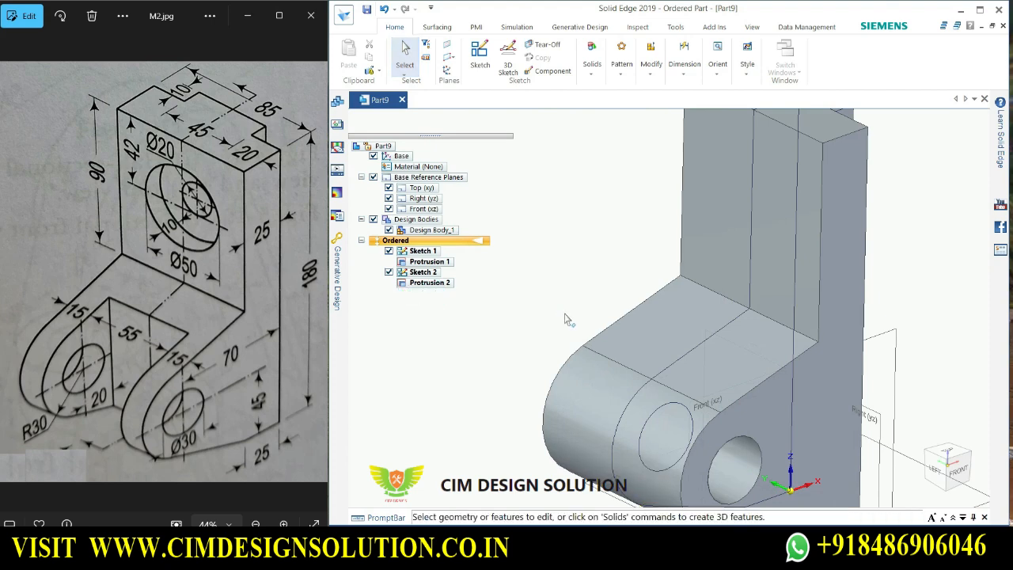
# Start a new sketch on the Front (xz) reference plane.
pyautogui.scroll(-3, 566, 319)
pyautogui.scroll(2, 750, 221)
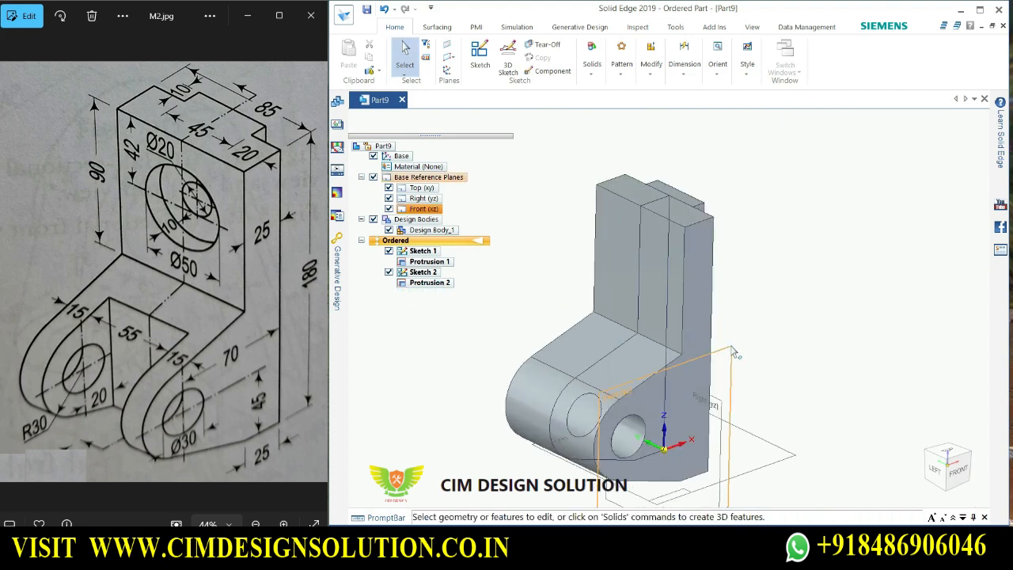
pyautogui.click(732, 344)
pyautogui.scroll(-2, 750, 280)
pyautogui.moveTo(792, 324)
pyautogui.mouseDown(button='middle')
pyautogui.moveTo(821, 338)
pyautogui.moveTo(797, 317)
pyautogui.mouseUp(button='middle')
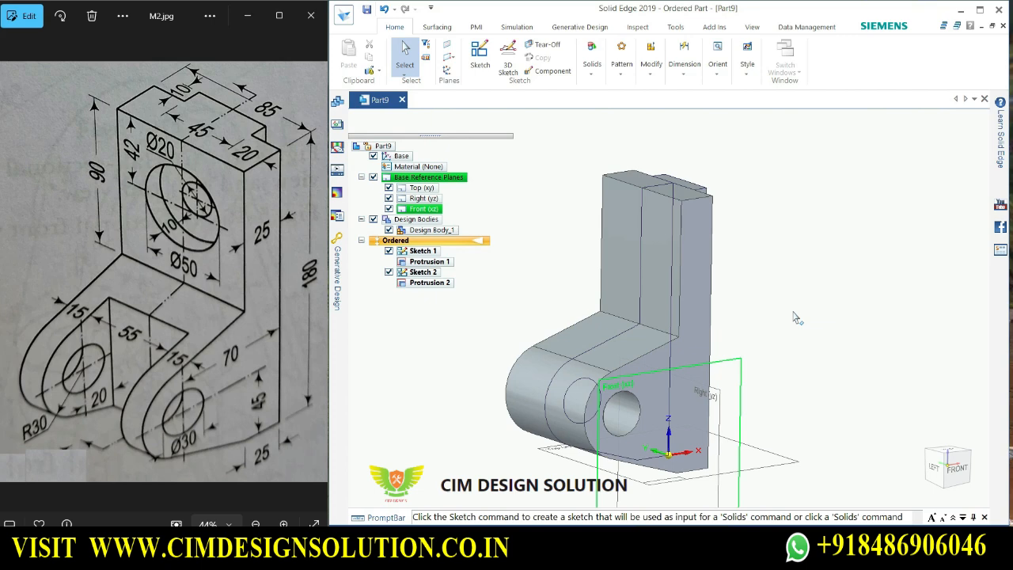
pyautogui.click(480, 55)
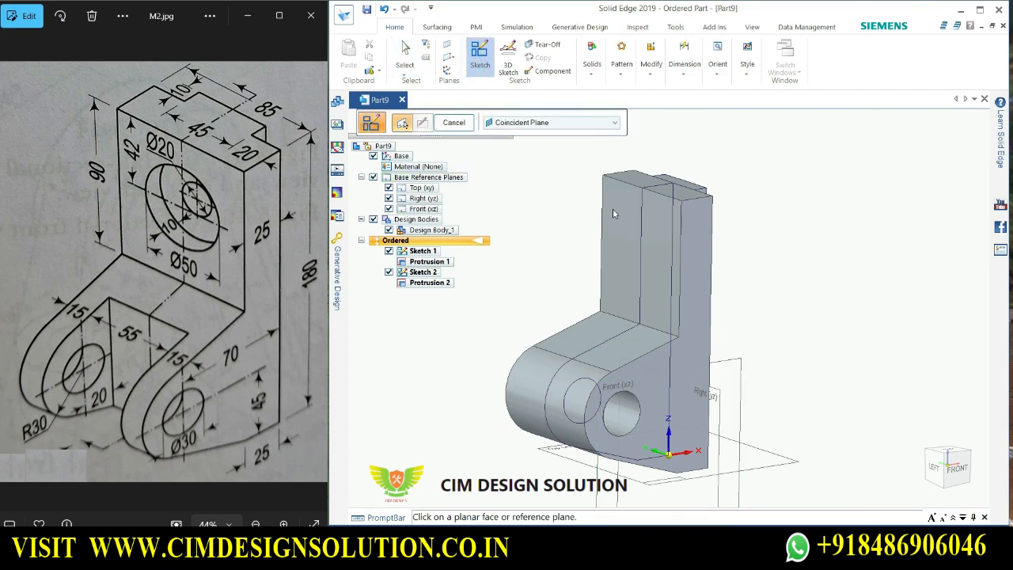
pyautogui.click(732, 354)
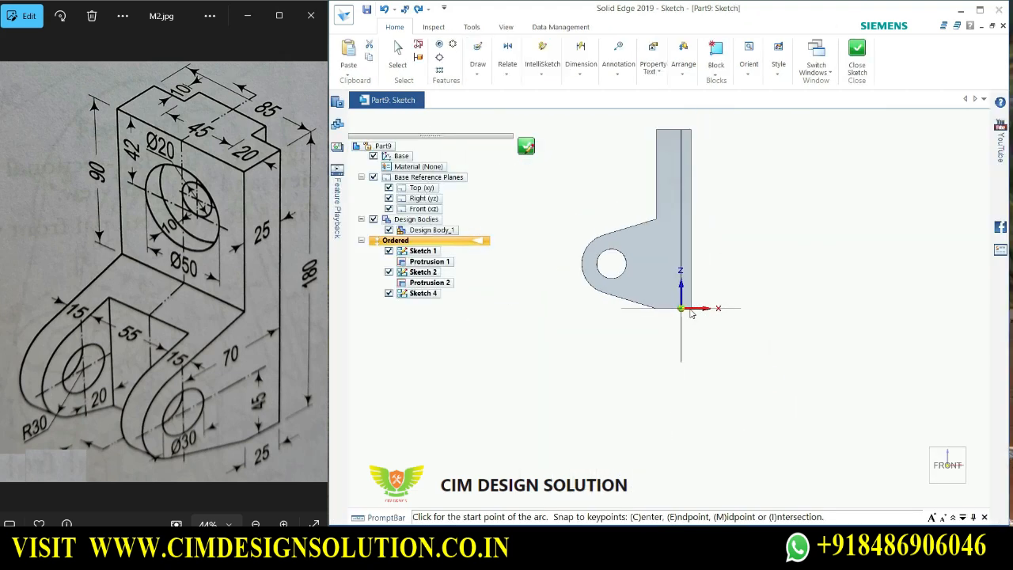
# Sketch a two-point rectangle about 105 mm high enclosing the rounded lug end and its hole.
pyautogui.click(477, 67)
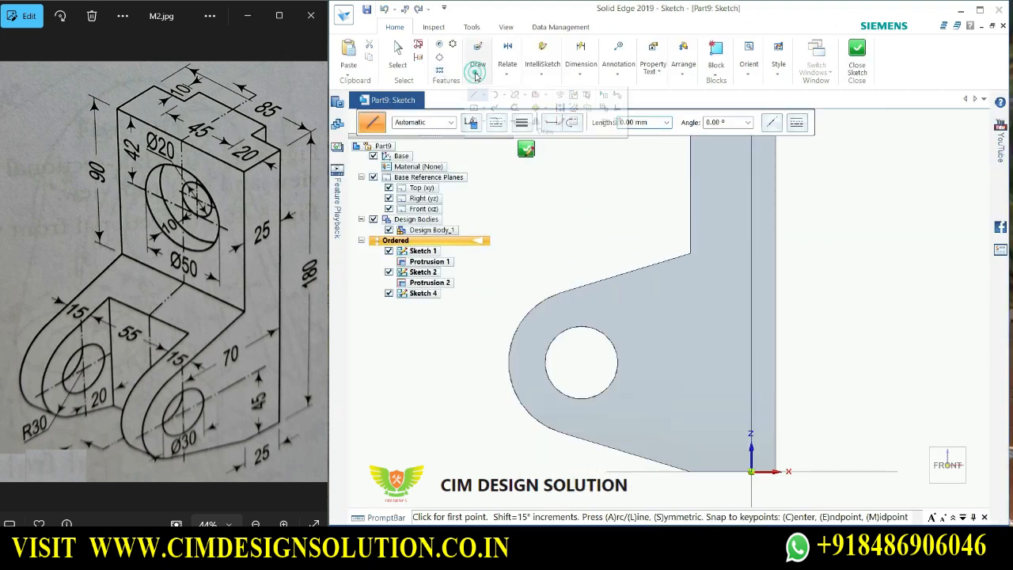
pyautogui.click(484, 109)
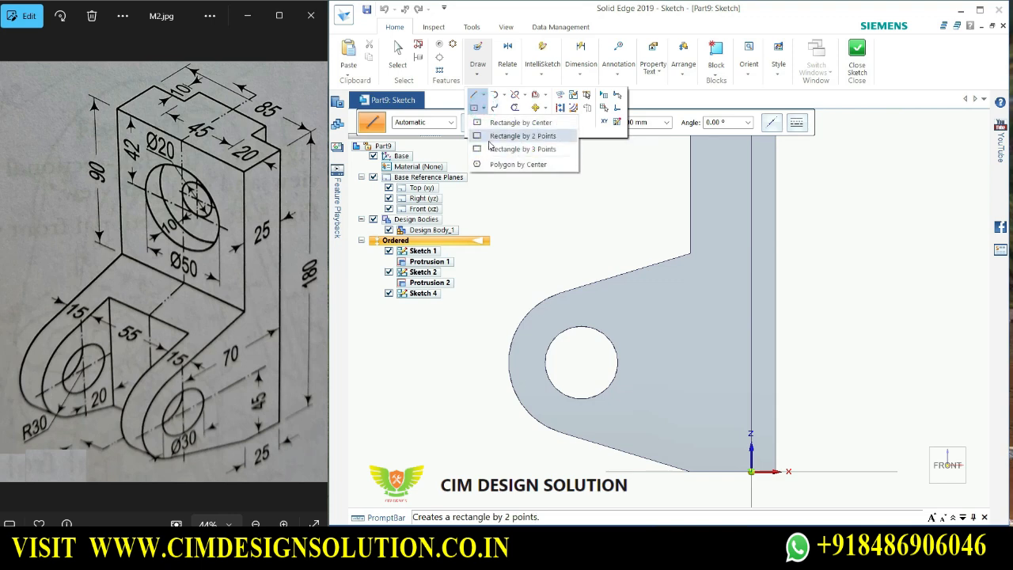
pyautogui.click(498, 135)
pyautogui.scroll(-1, 513, 245)
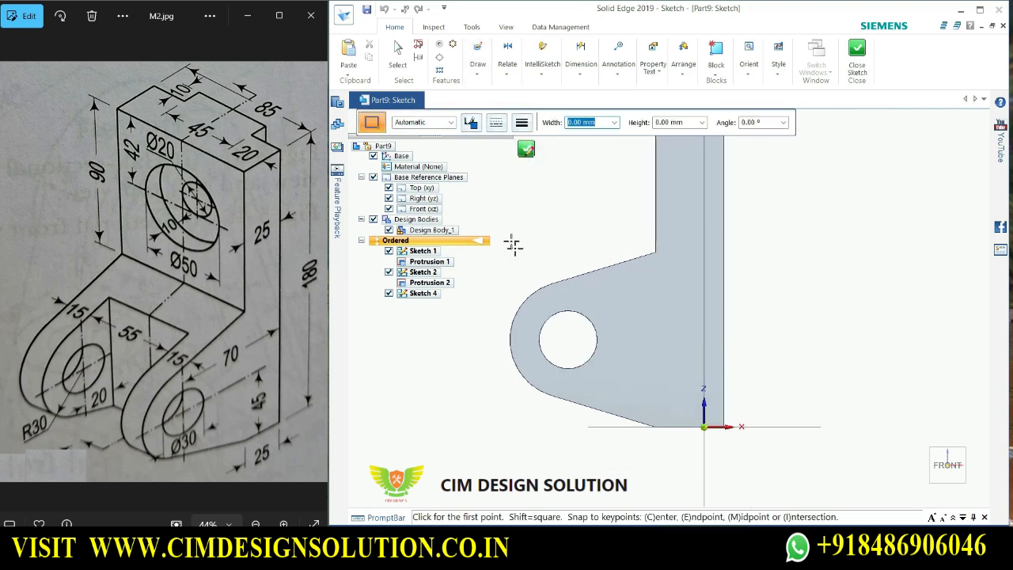
pyautogui.scroll(2, 512, 296)
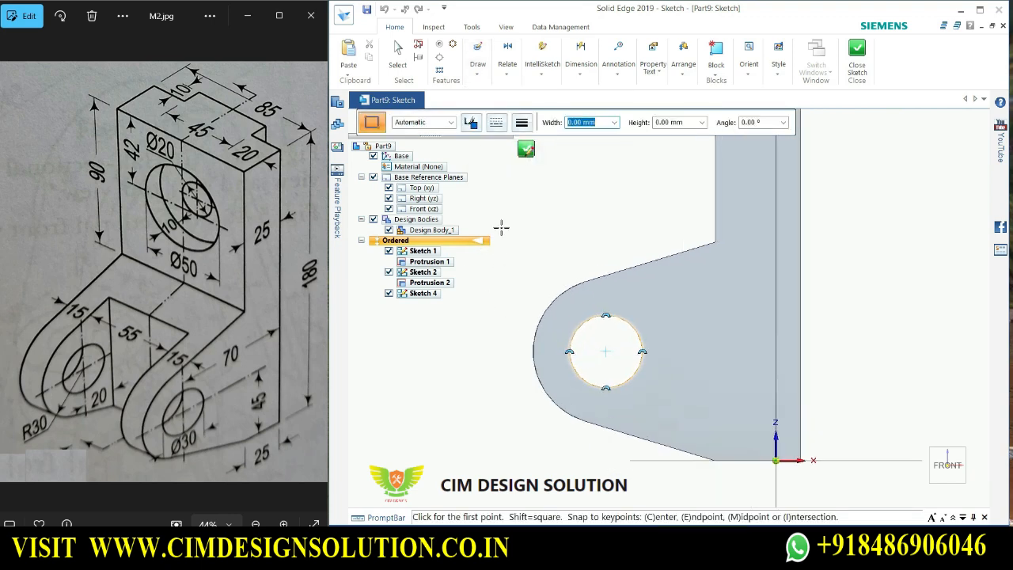
pyautogui.click(503, 219)
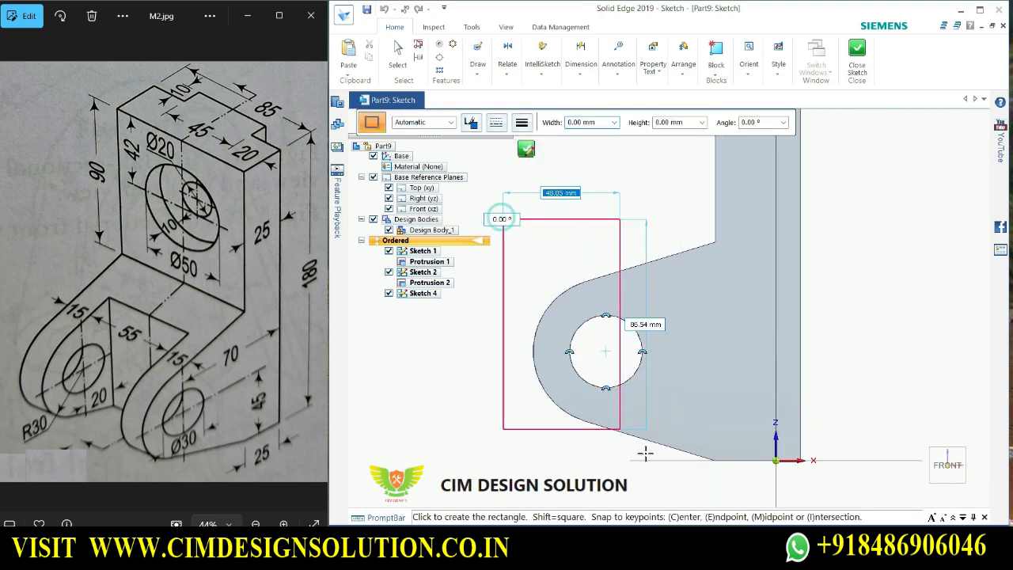
pyautogui.click(699, 475)
pyautogui.press('Escape')
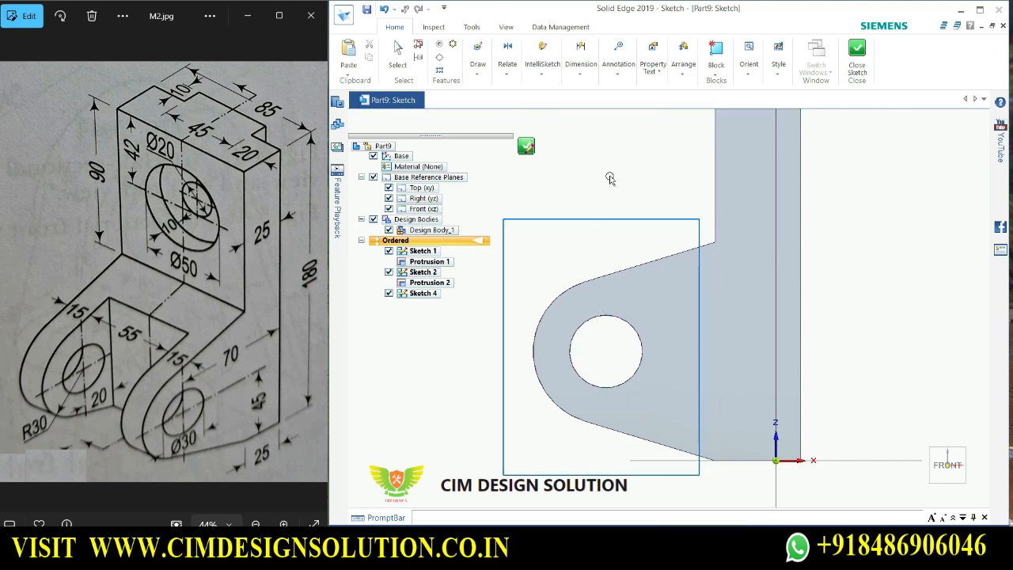
# Try to dimension from the lug hole to the rectangle's inner side with Smart Dimension, and delete the resulting diameter dimension.
pyautogui.click(581, 65)
pyautogui.click(582, 117)
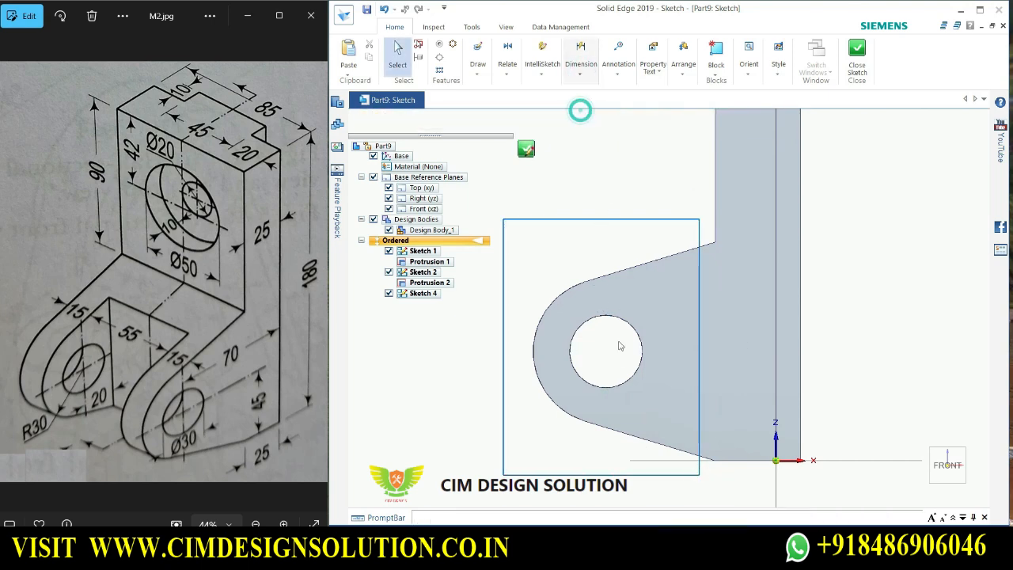
pyautogui.click(611, 386)
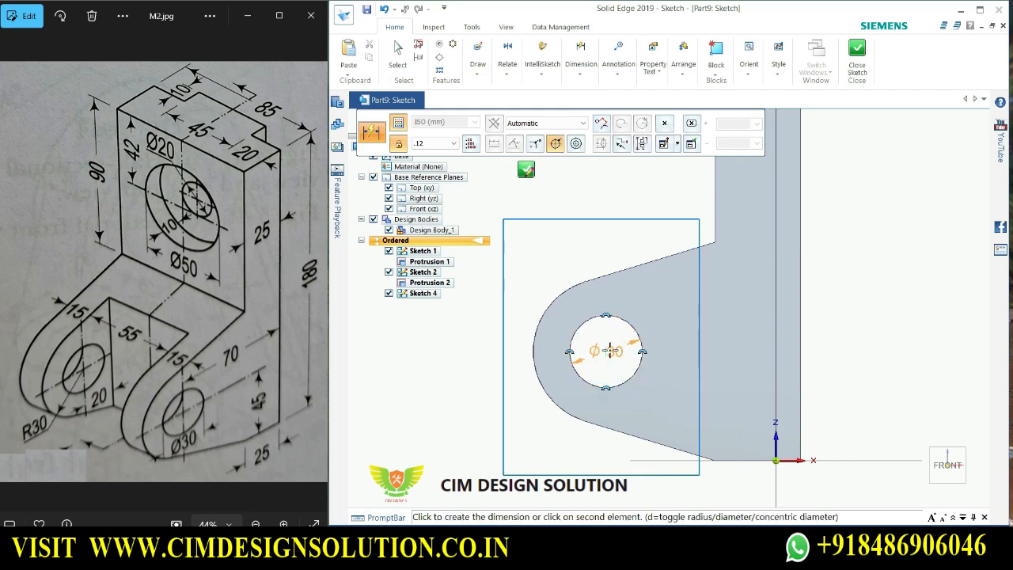
pyautogui.click(610, 350)
pyautogui.click(698, 262)
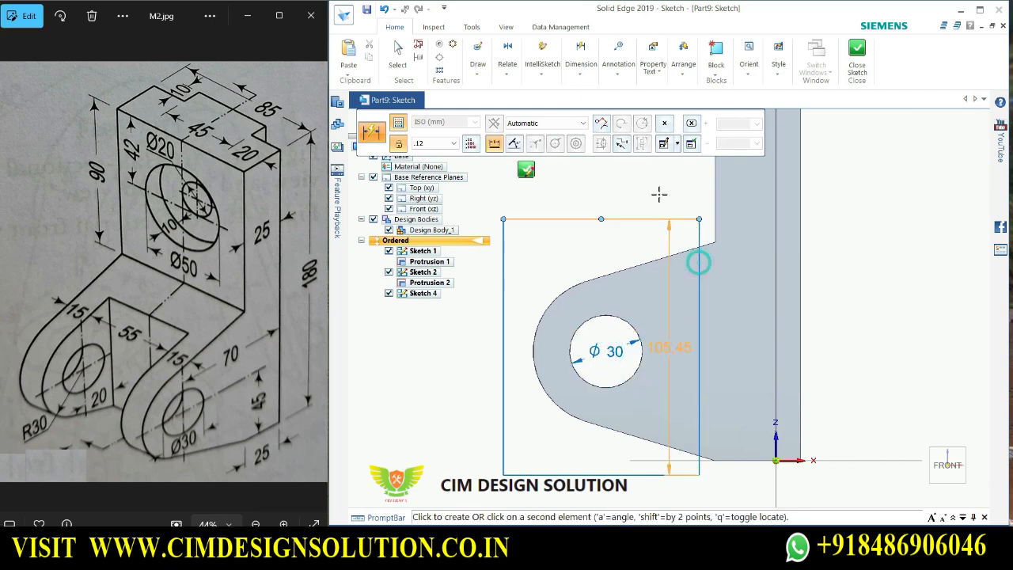
pyautogui.press('Escape')
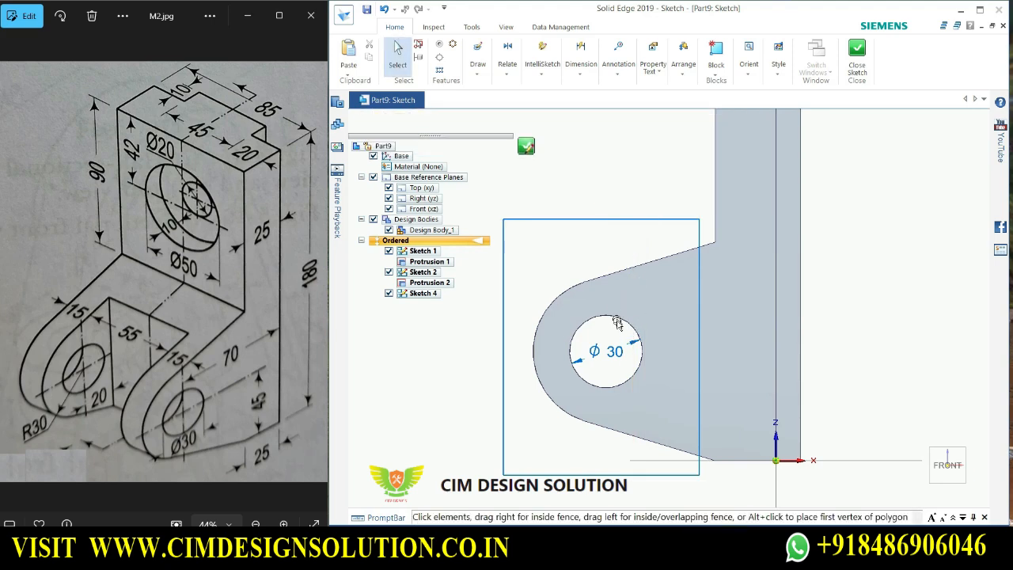
pyautogui.click(615, 350)
pyautogui.click(645, 202)
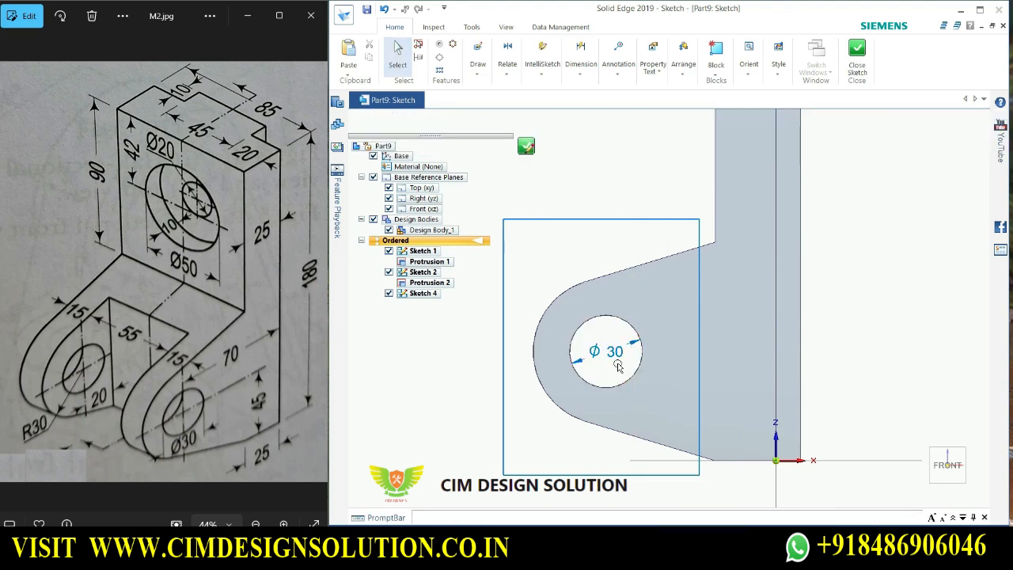
pyautogui.click(614, 352)
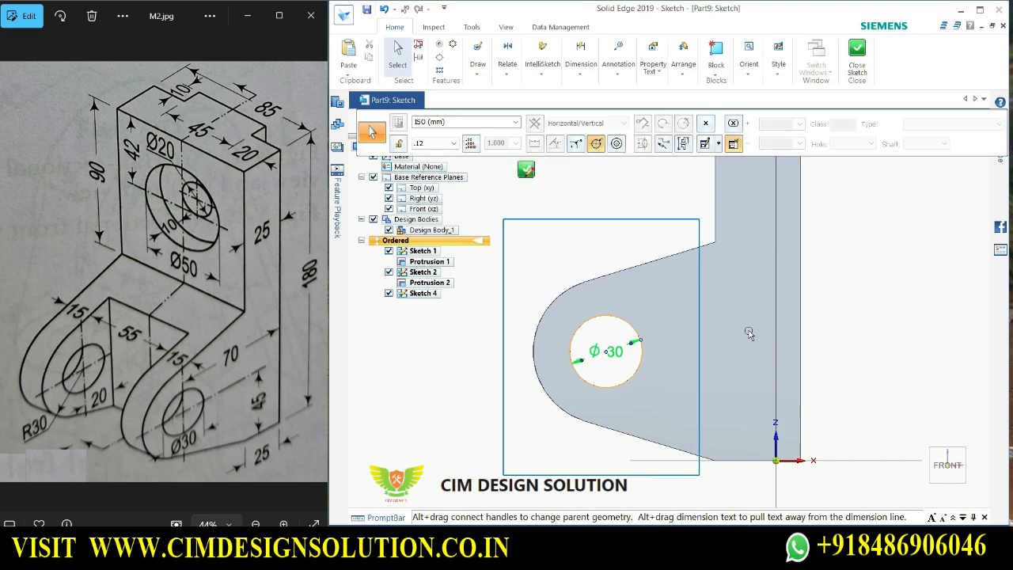
pyautogui.press('Delete')
# Project the lug hole's edge into the sketch as a single wireframe element.
pyautogui.scroll(2, 664, 261)
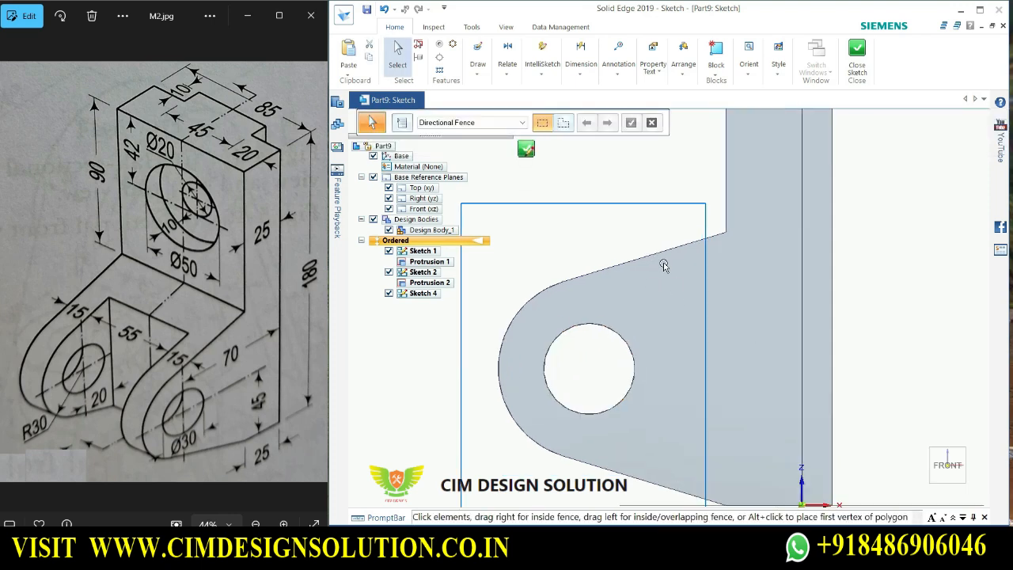
pyautogui.click(478, 74)
pyautogui.click(559, 96)
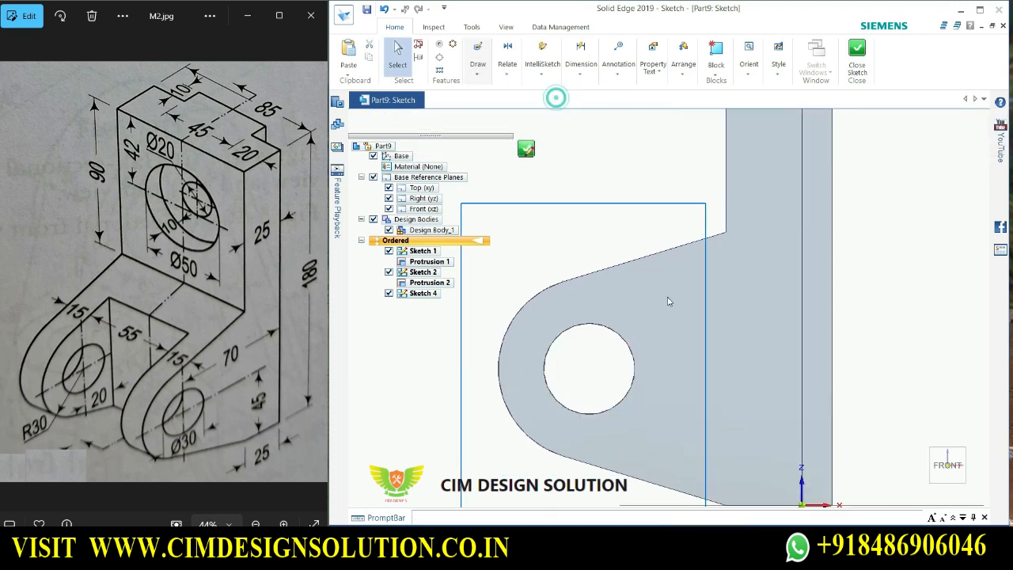
pyautogui.click(381, 197)
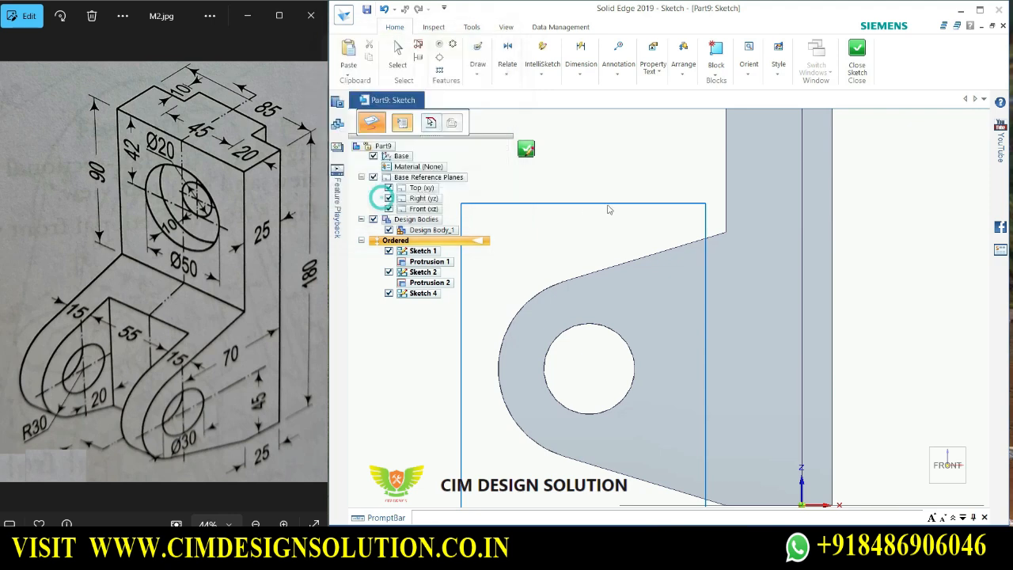
pyautogui.click(616, 333)
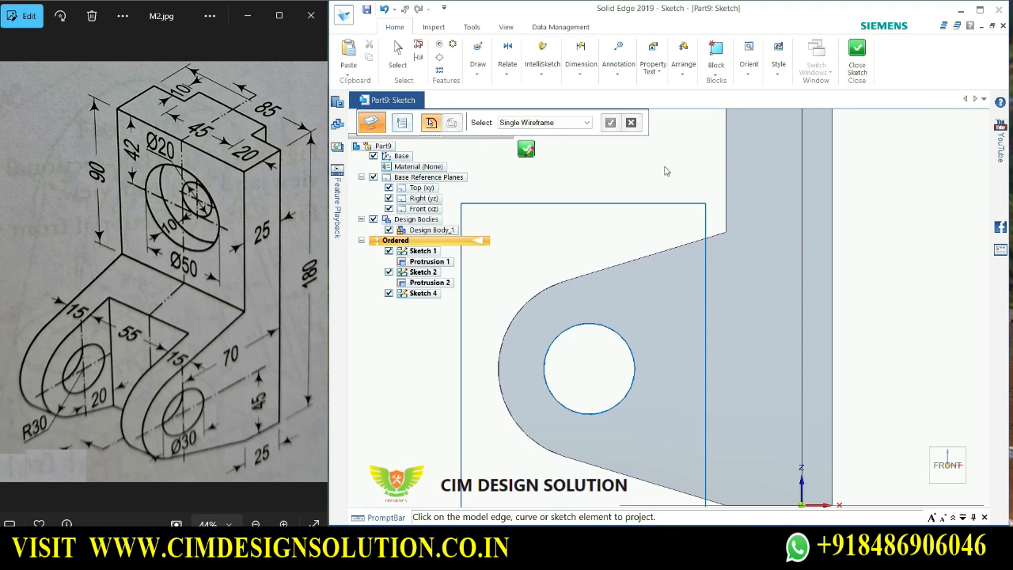
pyautogui.press('Escape')
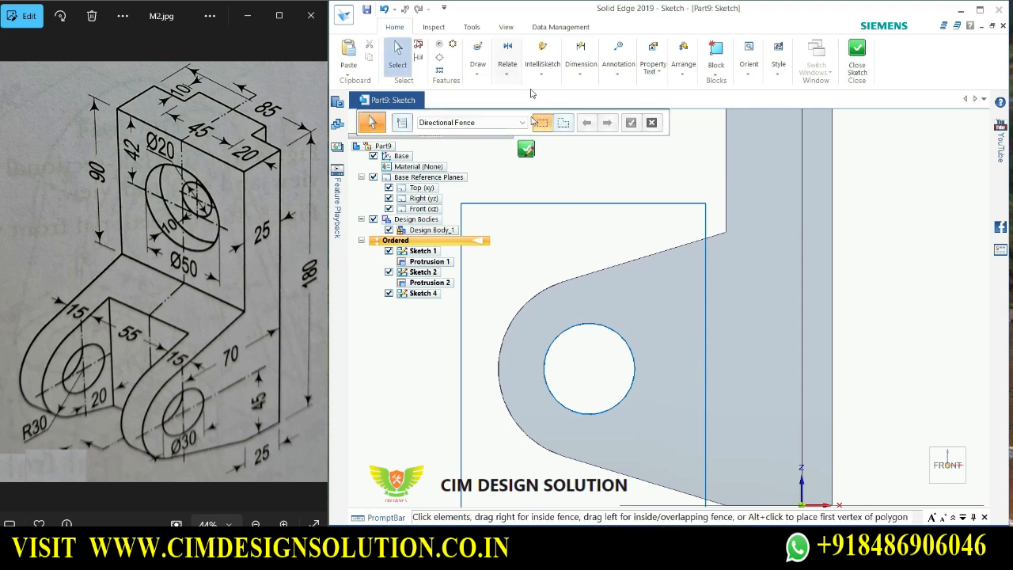
# Try to dimension from the projected circle to the rectangle's inner side, and delete the resulting diameter dimension.
pyautogui.click(571, 69)
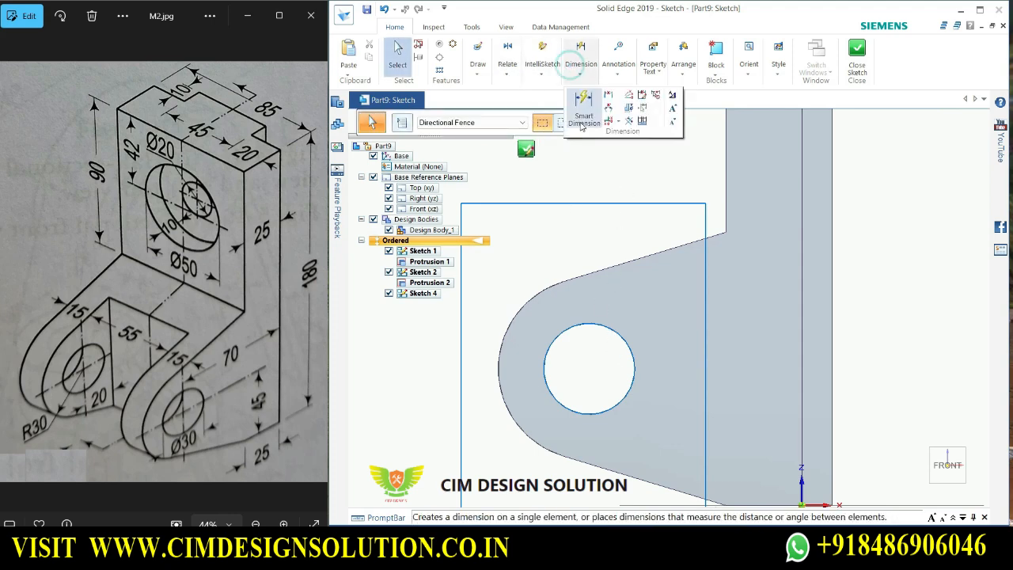
pyautogui.click(581, 104)
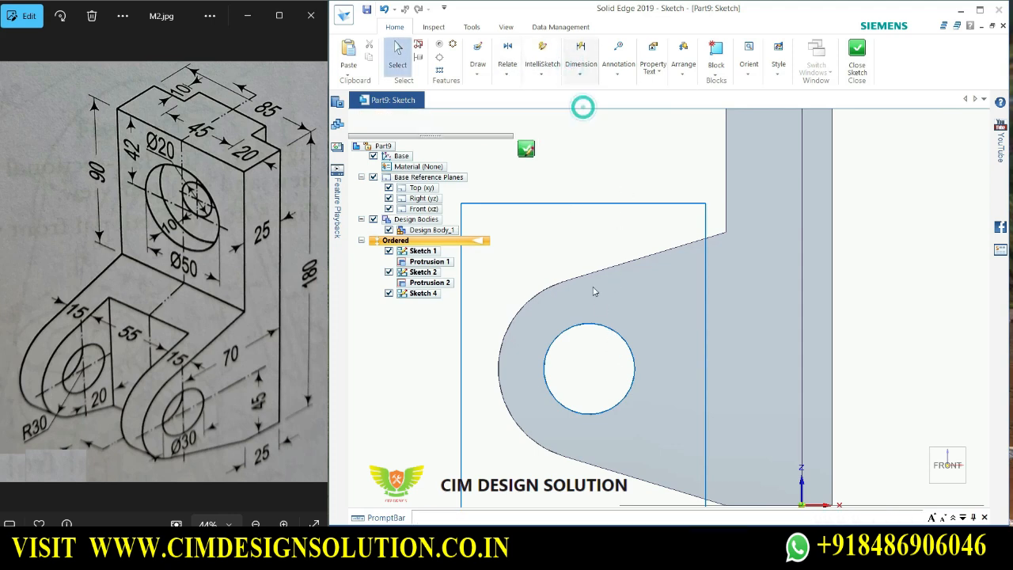
pyautogui.click(609, 329)
pyautogui.click(633, 353)
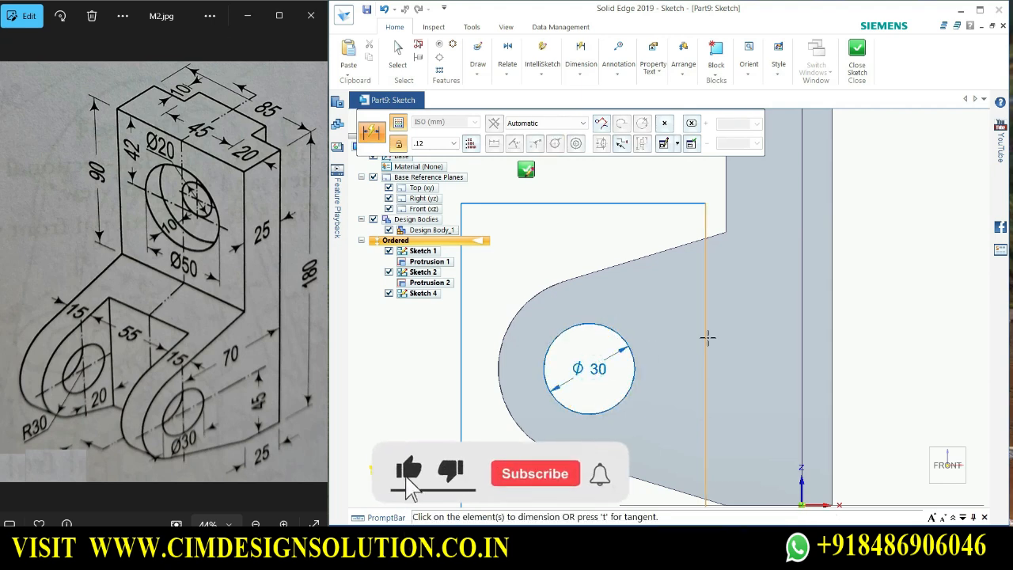
pyautogui.press('Escape')
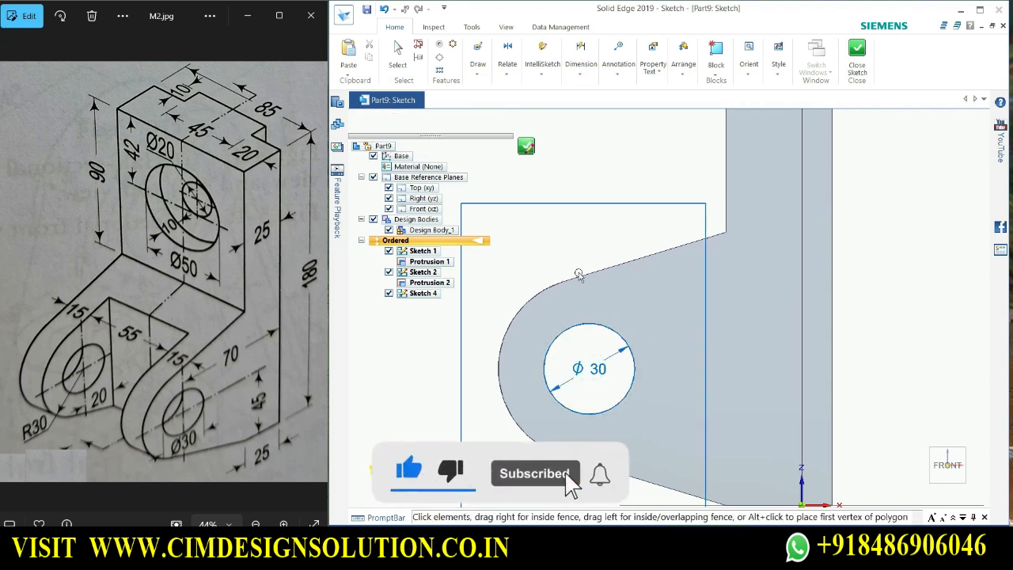
pyautogui.click(599, 375)
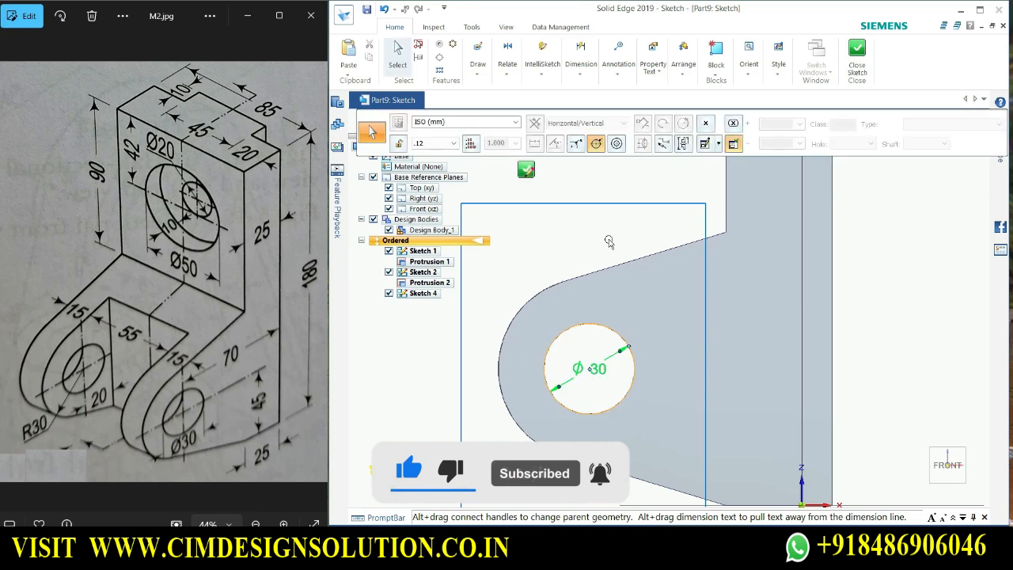
pyautogui.press('Delete')
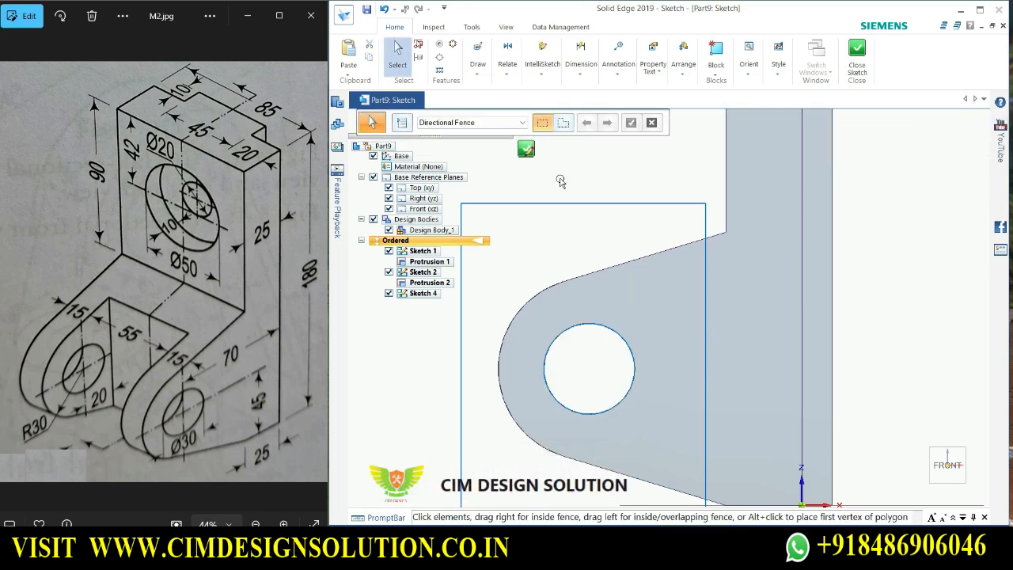
# Draw a vertical line about 45 mm long upward from the lug hole's center.
pyautogui.click(478, 71)
pyautogui.click(471, 96)
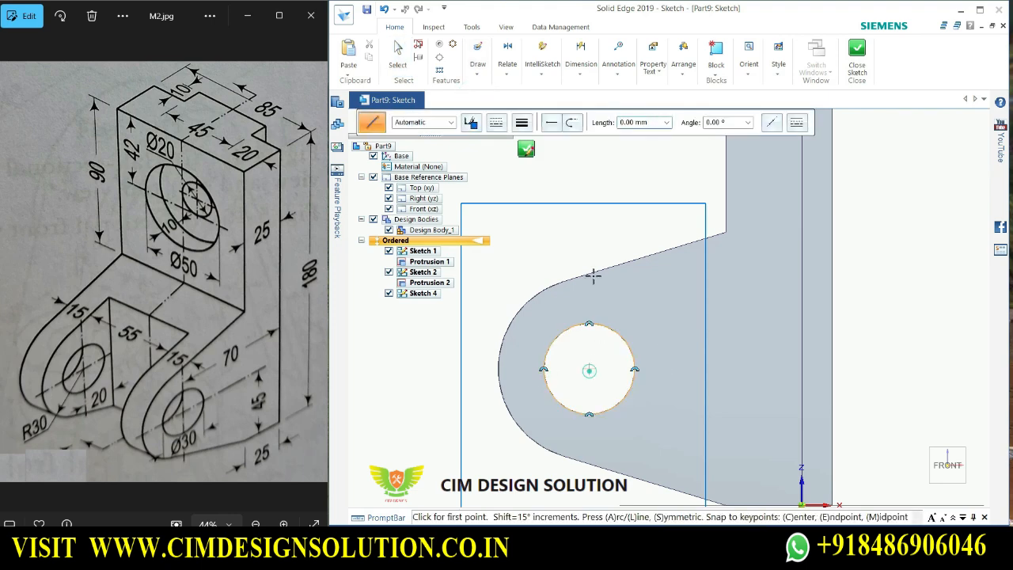
pyautogui.click(589, 368)
pyautogui.click(589, 233)
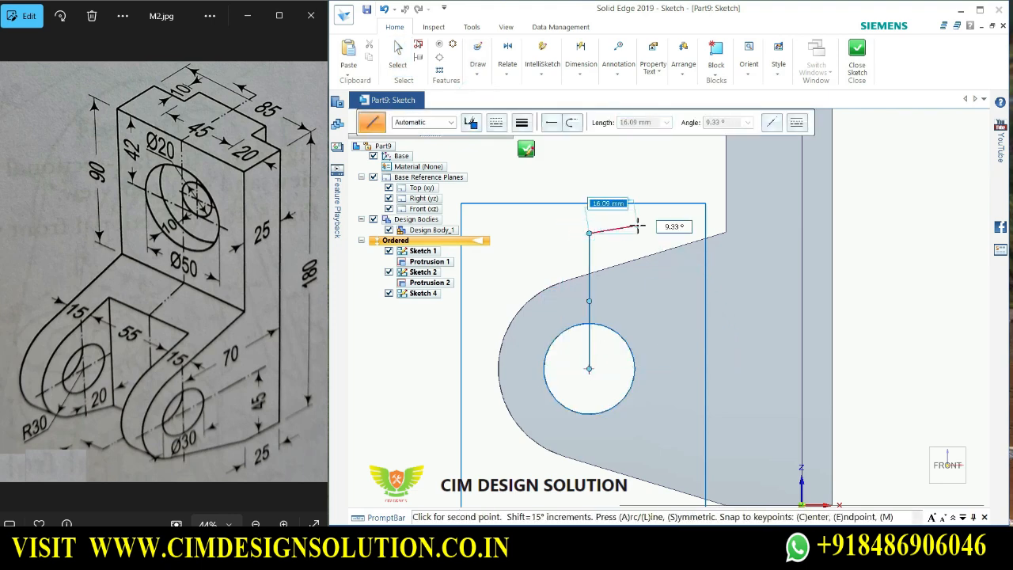
pyautogui.click(496, 125)
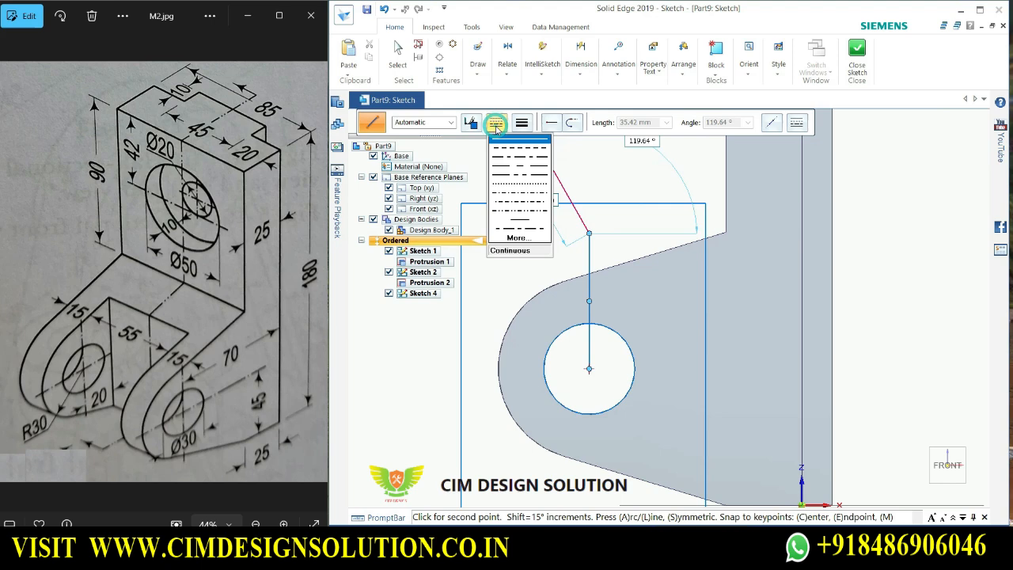
pyautogui.click(530, 160)
pyautogui.press('Escape')
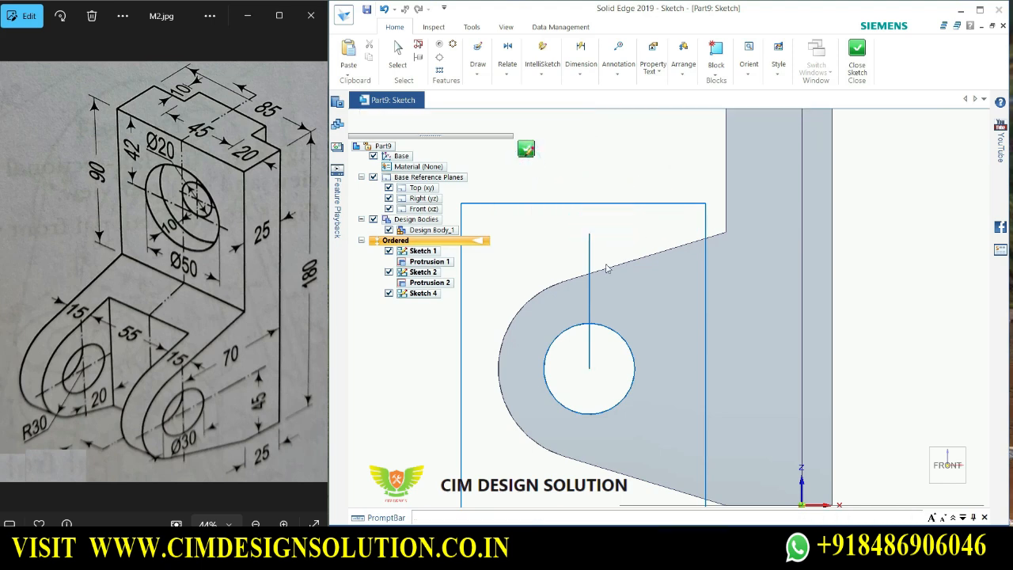
# Change the vertical line's line type to a dash-dot center line.
pyautogui.click(589, 256)
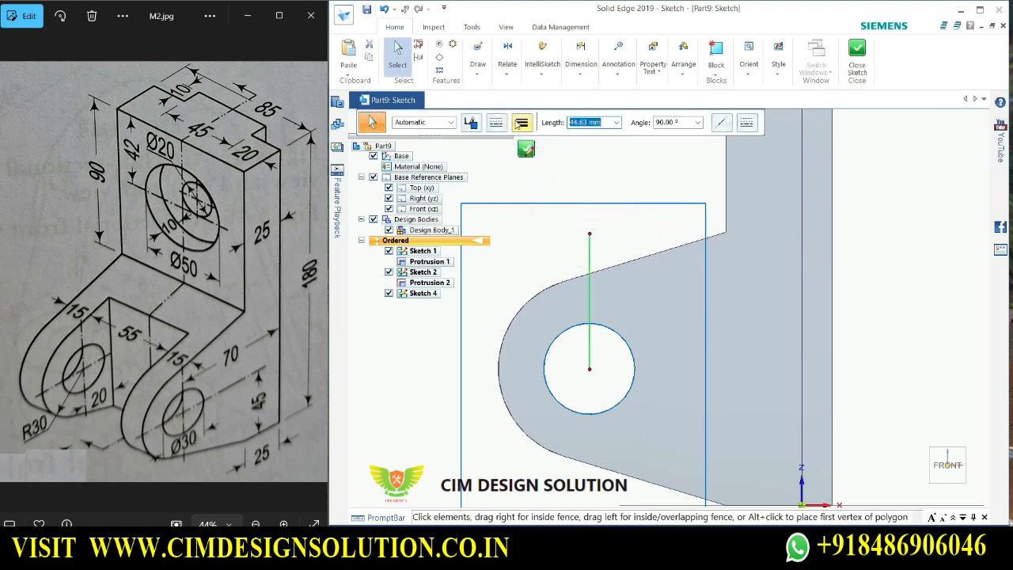
pyautogui.click(497, 122)
pyautogui.click(530, 160)
pyautogui.click(639, 164)
# Delete the projected circle at the lug hole.
pyautogui.click(607, 331)
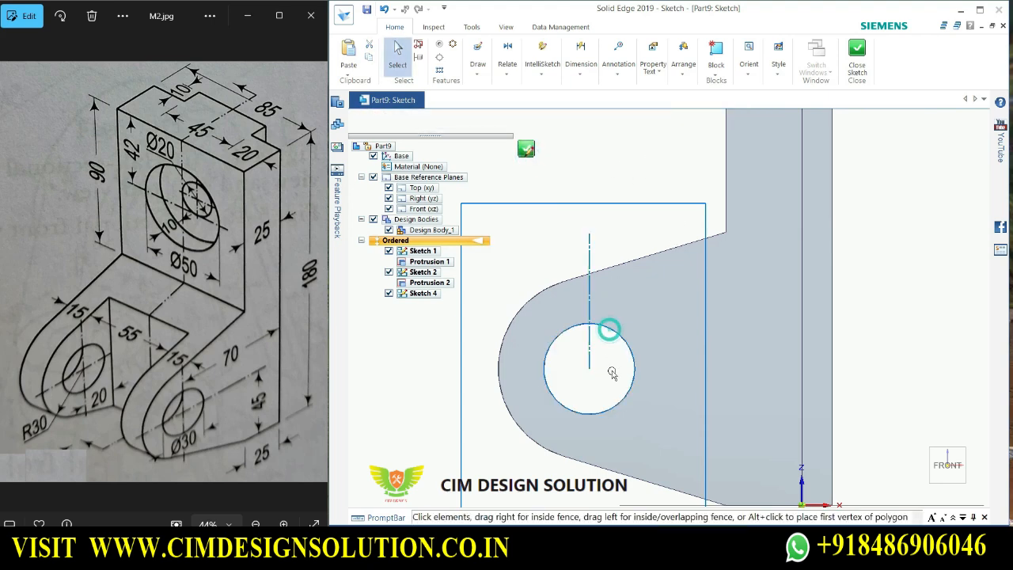
pyautogui.press('Escape')
pyautogui.scroll(1, 621, 228)
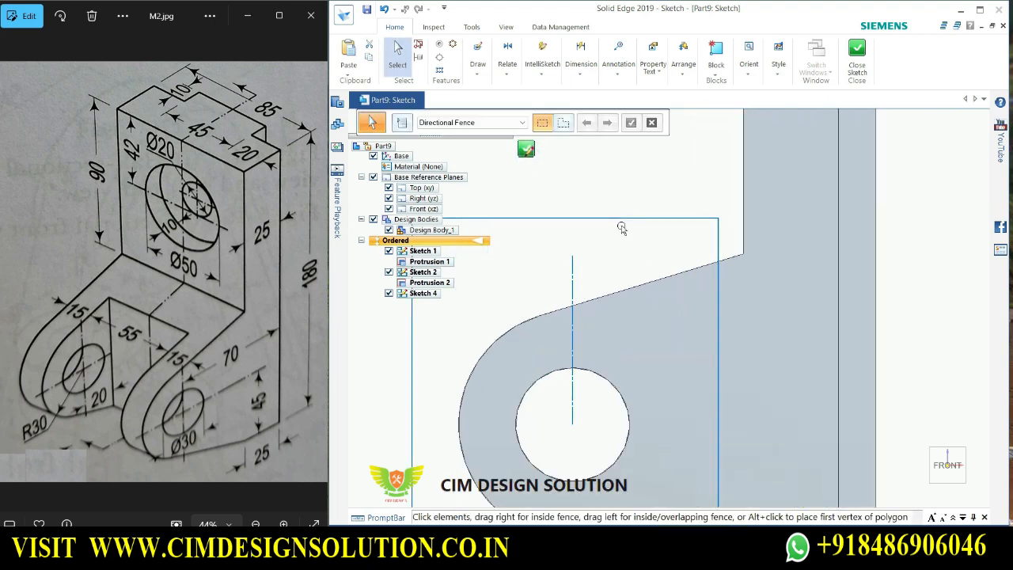
pyautogui.click(572, 55)
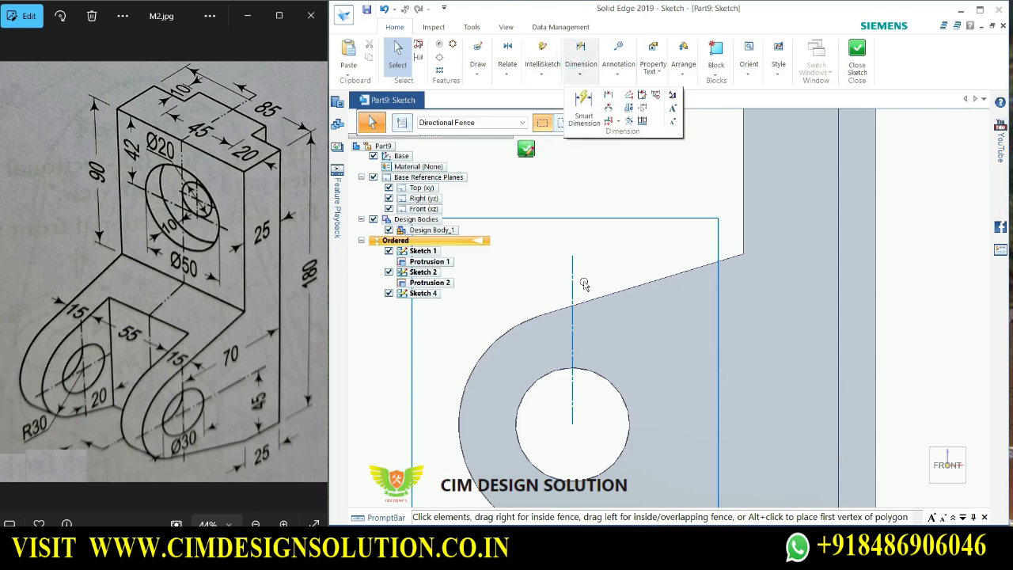
pyautogui.click(575, 278)
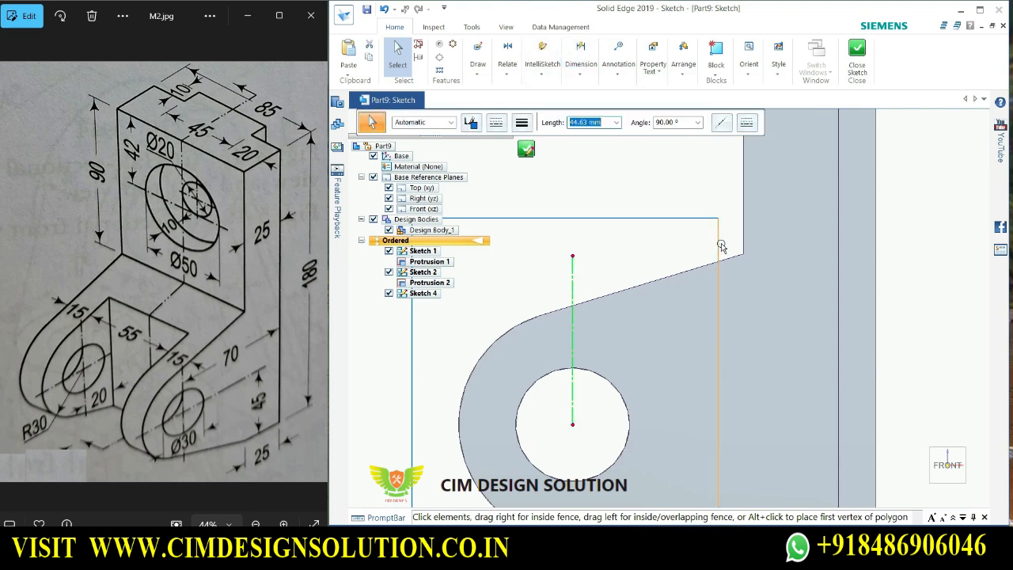
pyautogui.click(719, 246)
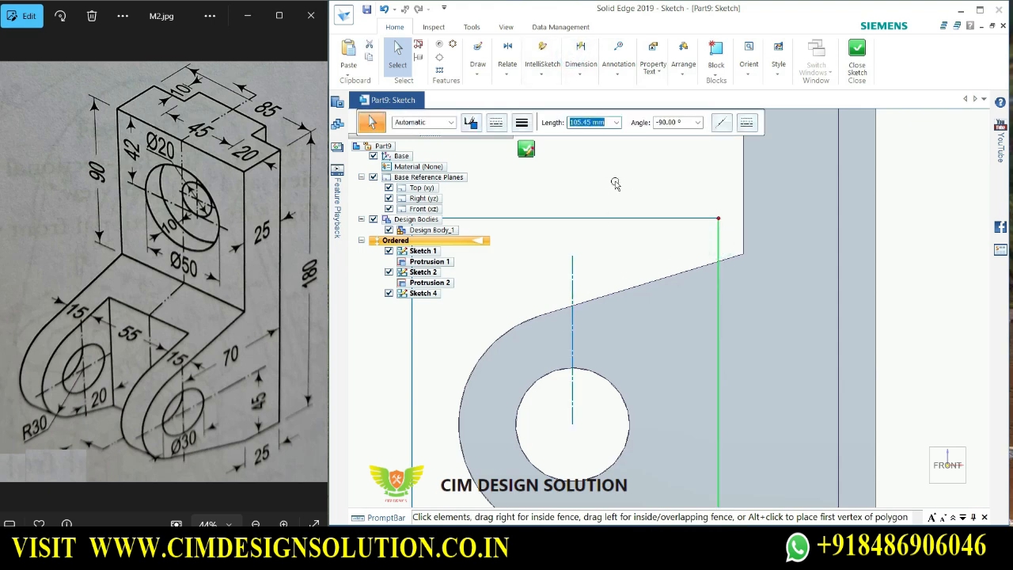
pyautogui.press('Escape')
# Try to dimension the distance from the vertical center line to the slot rectangle's inner side at 20 mm.
pyautogui.click(578, 57)
pyautogui.click(577, 101)
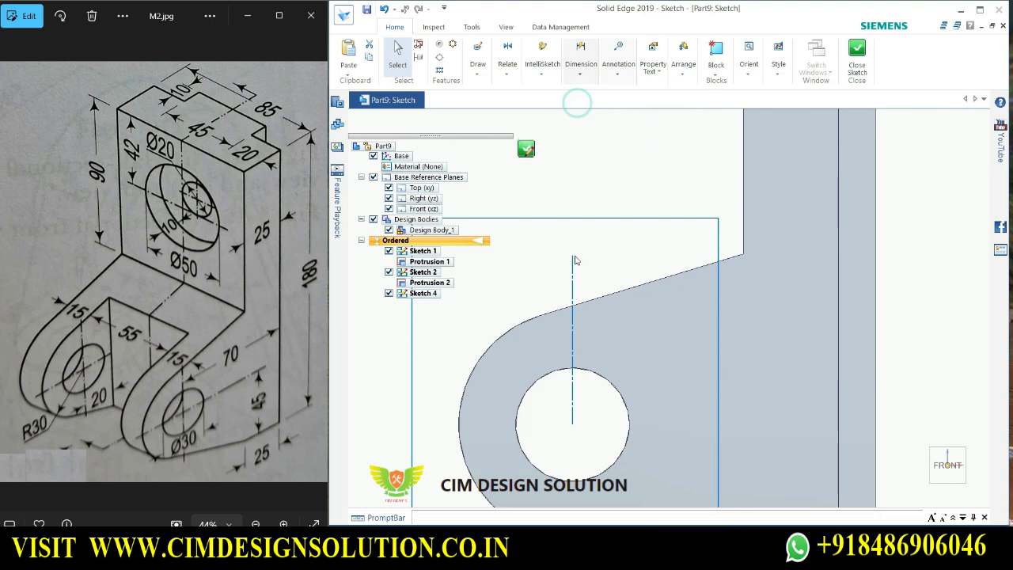
pyautogui.click(573, 261)
pyautogui.click(717, 242)
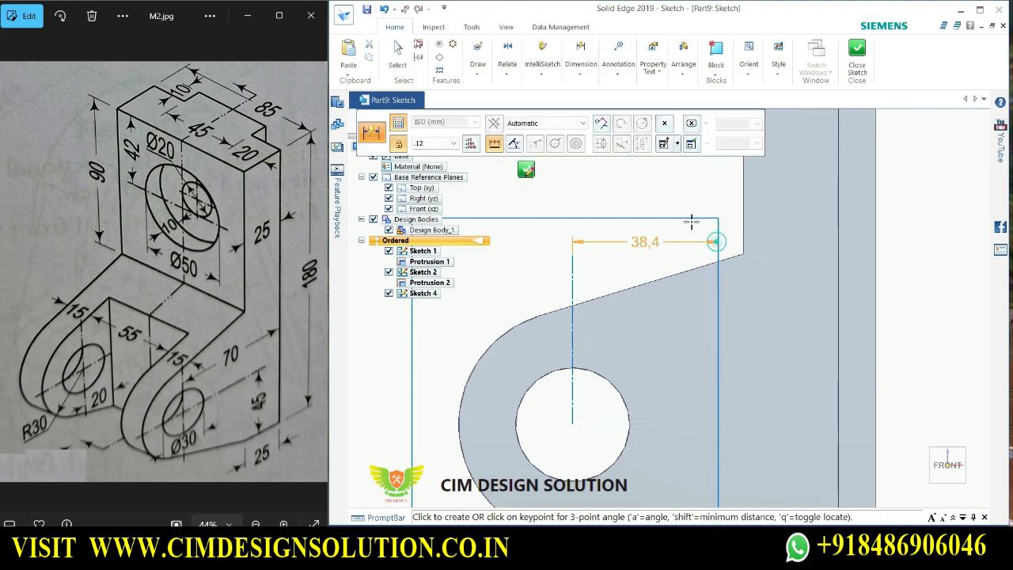
pyautogui.click(667, 190)
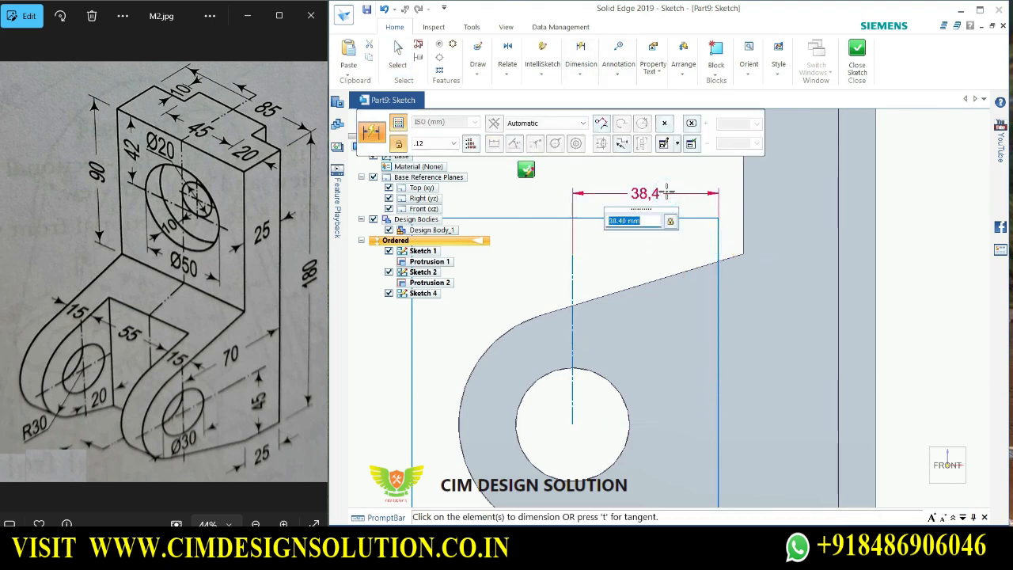
pyautogui.write('20')
pyautogui.press('Return')
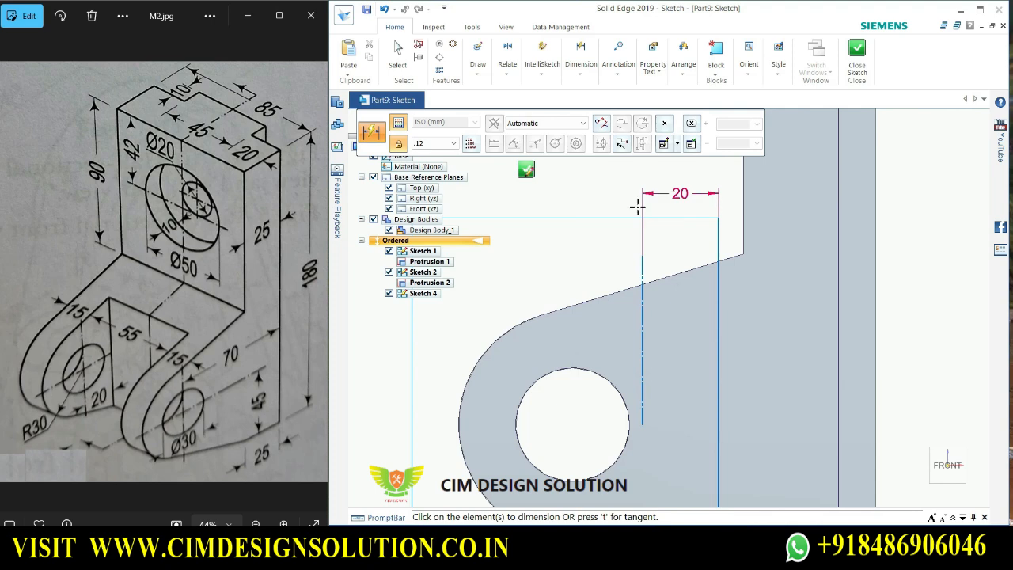
pyautogui.scroll(-1, 616, 270)
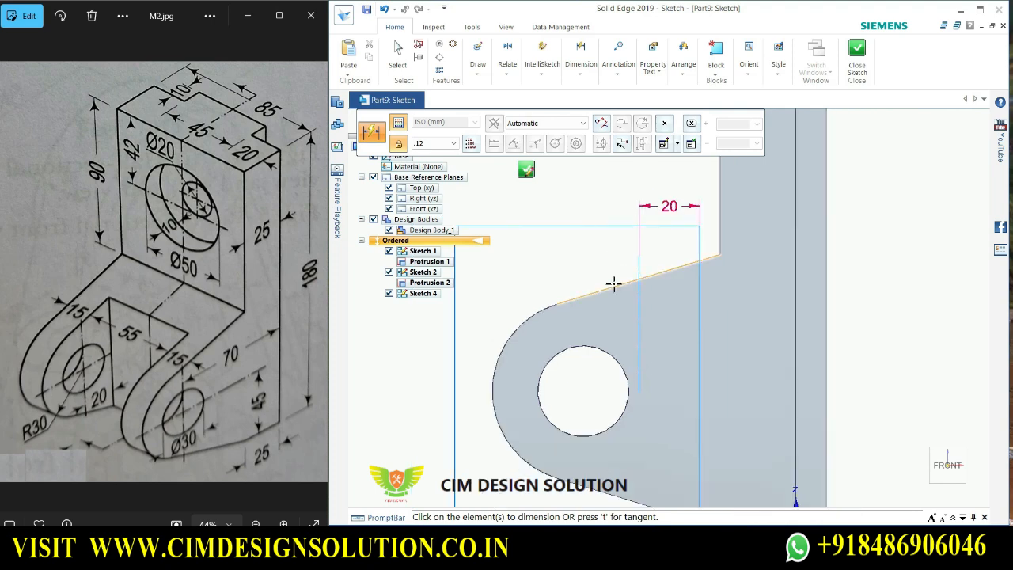
# Undo the 20 mm value and delete the dimension between the center line and the rectangle.
pyautogui.hotkey('ctrl', 'z')
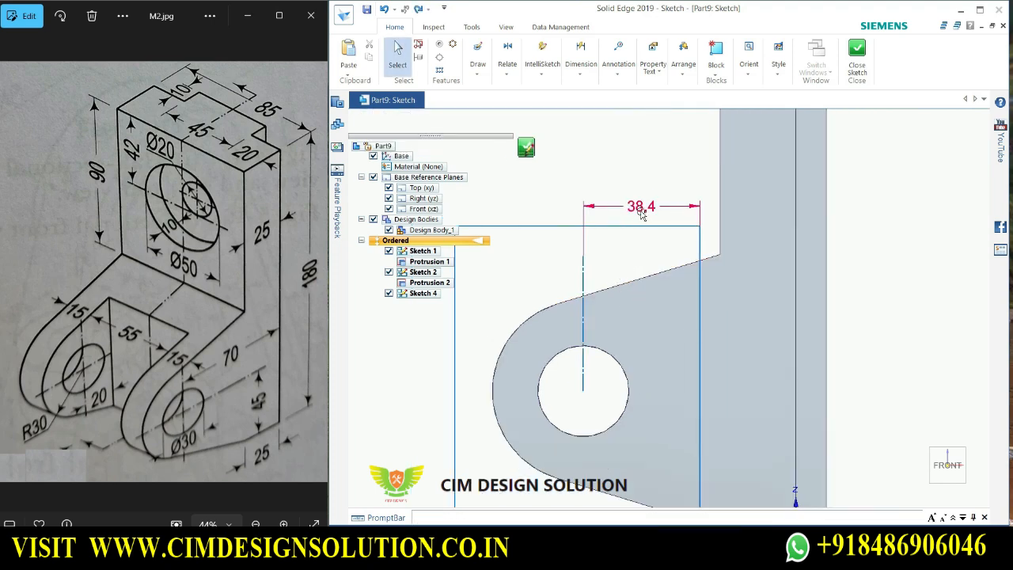
pyautogui.click(641, 206)
pyautogui.press('Delete')
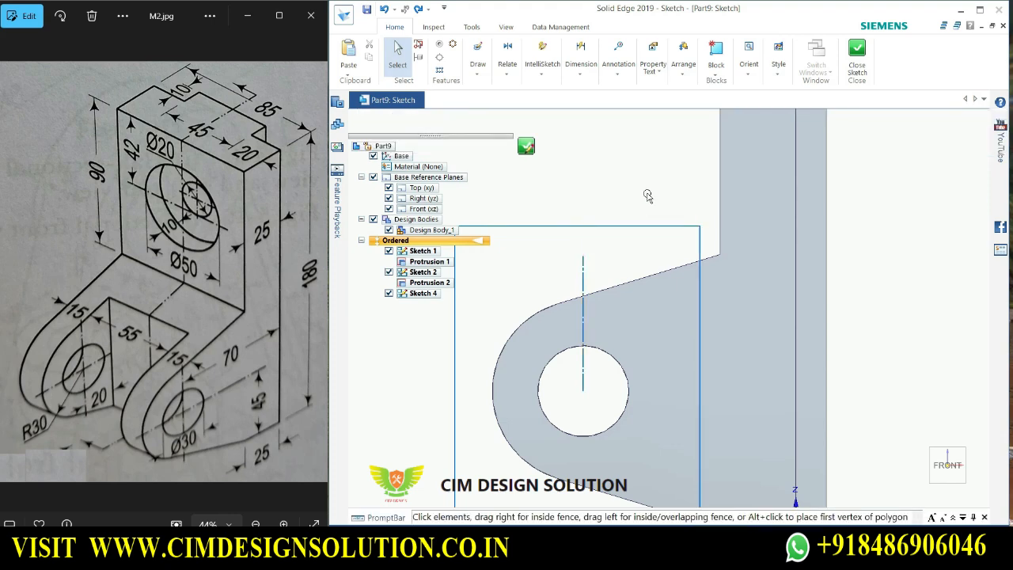
# Lock the vertical center line at the lug hole in place with a Lock relationship.
pyautogui.click(584, 285)
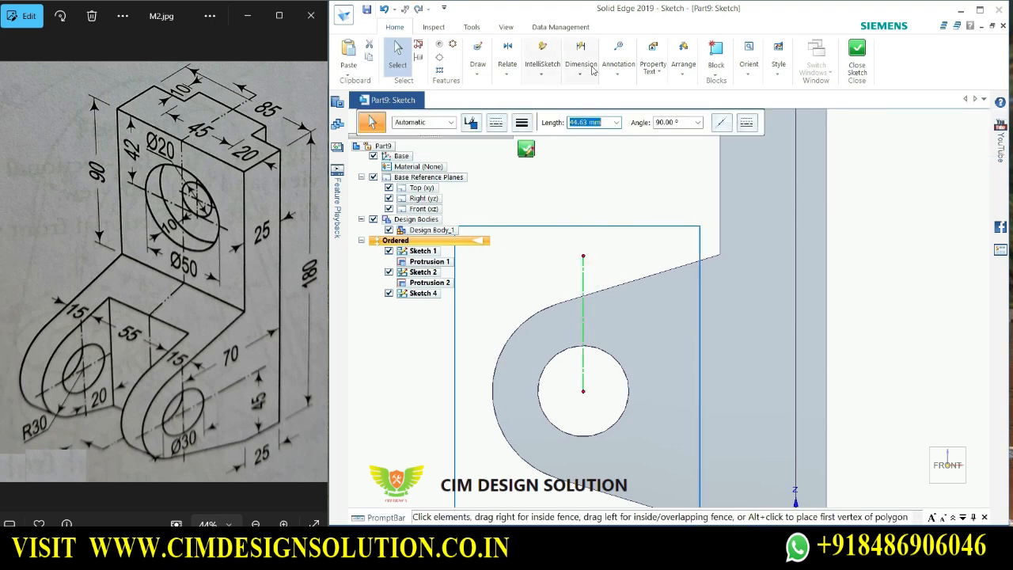
pyautogui.click(539, 72)
pyautogui.click(507, 73)
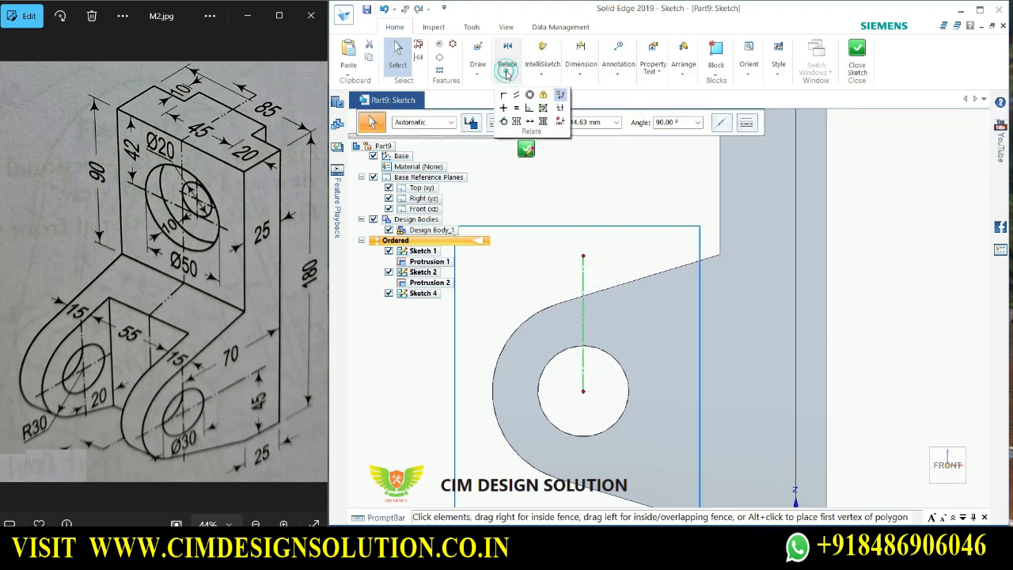
pyautogui.click(561, 94)
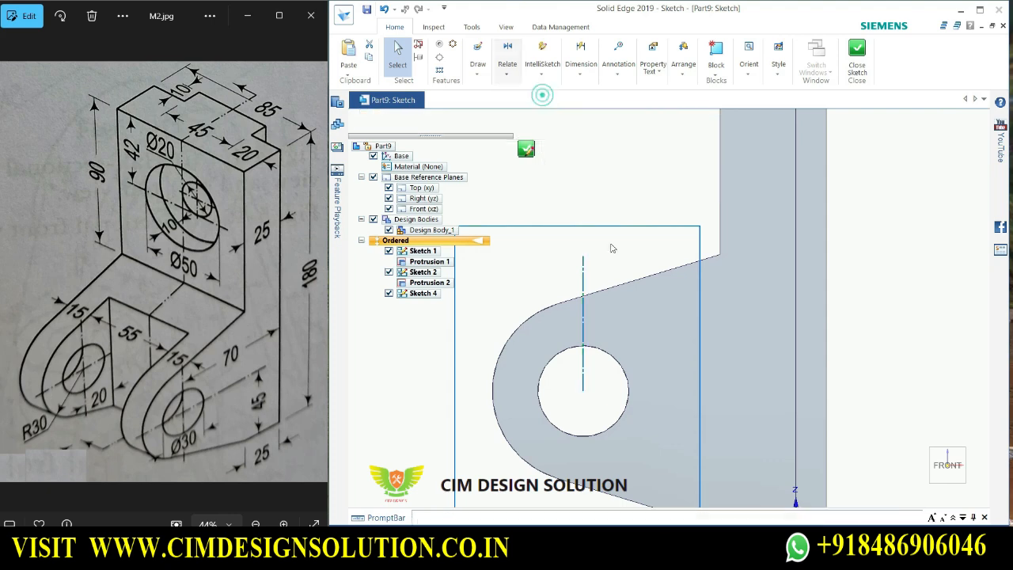
pyautogui.click(592, 287)
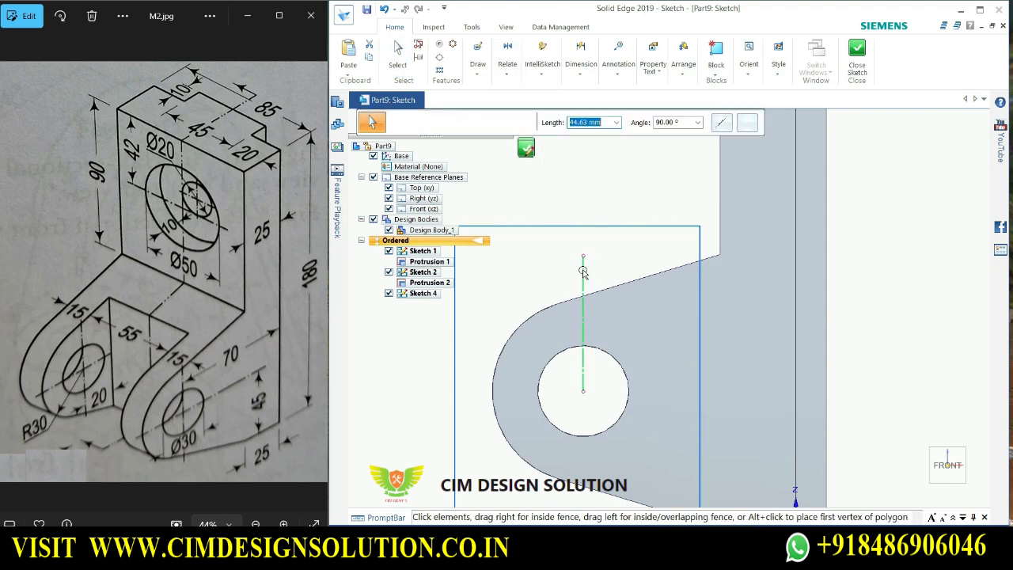
pyautogui.click(640, 181)
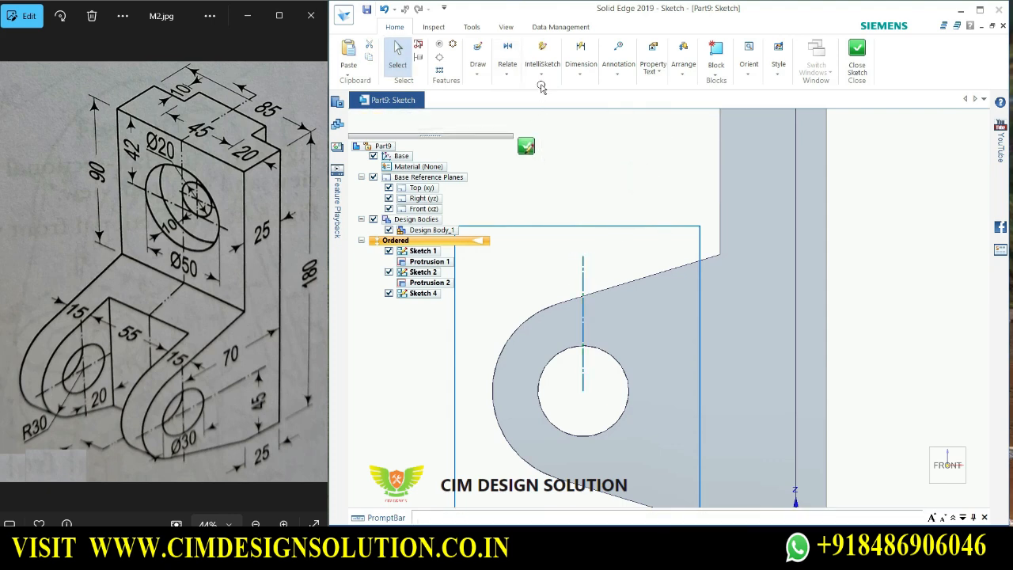
# Dimension the distance from the locked center line to the slot rectangle's inner side and set it to 20 mm.
pyautogui.click(580, 65)
pyautogui.click(583, 107)
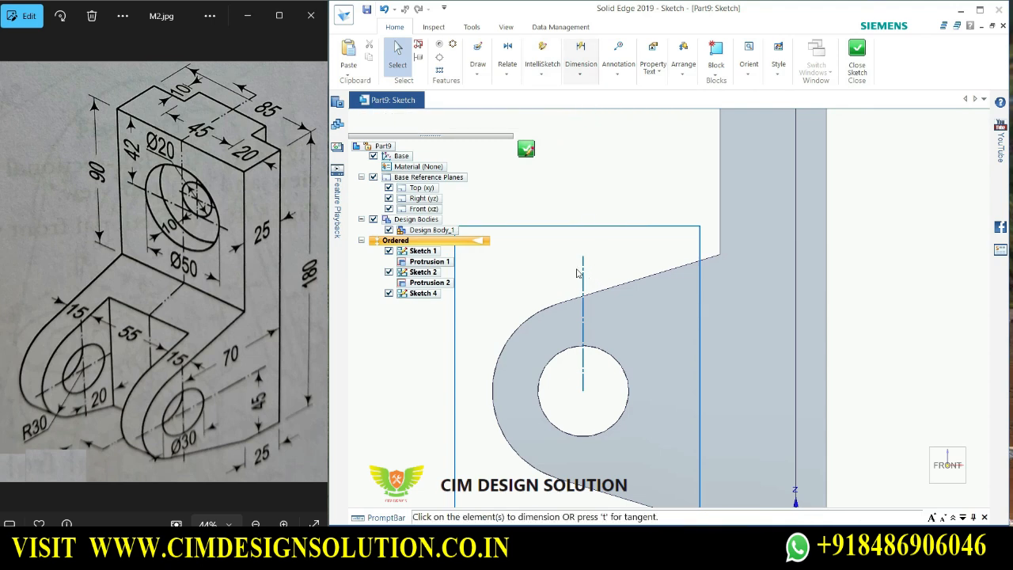
pyautogui.click(585, 266)
pyautogui.click(700, 246)
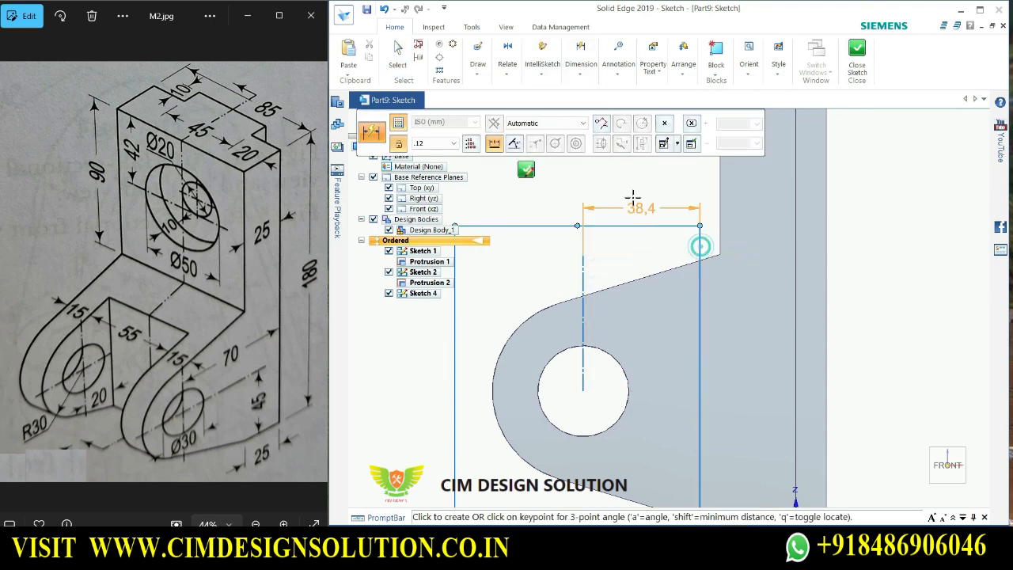
pyautogui.click(643, 194)
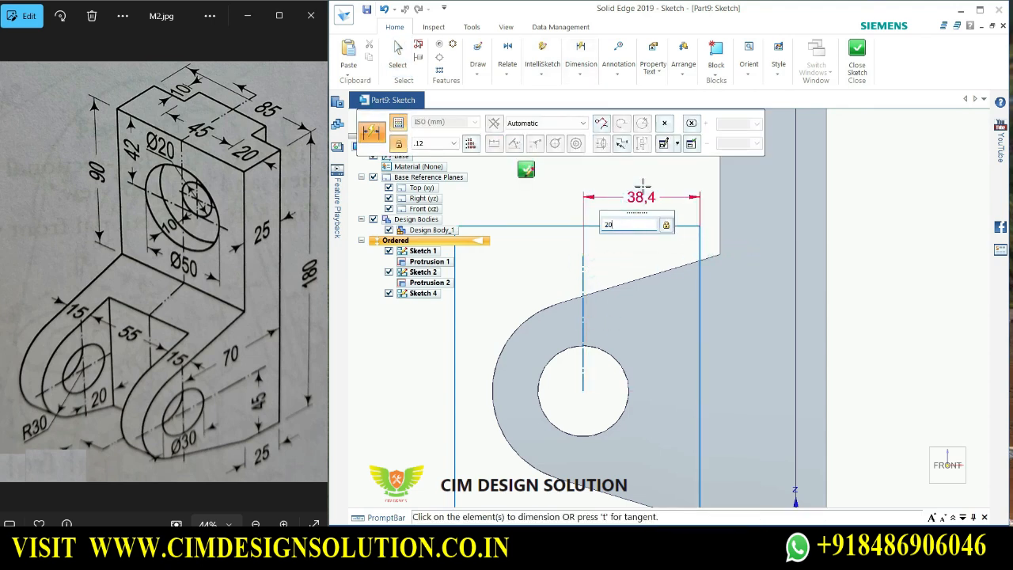
pyautogui.press('Return')
pyautogui.scroll(-2, 577, 301)
pyautogui.moveTo(577, 301); pyautogui.dragTo(795, 410, button='middle')
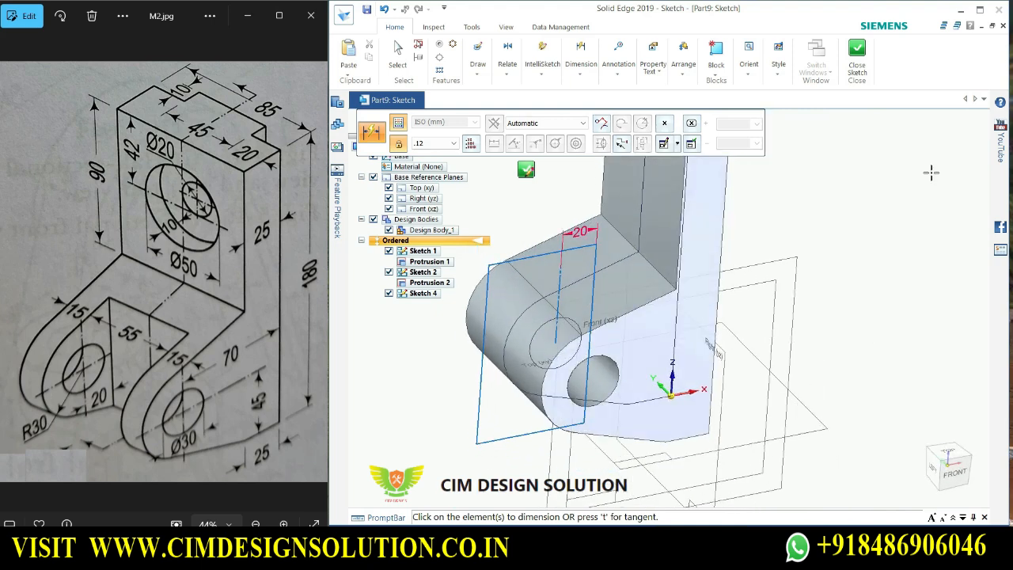
# Close and finish the slot rectangle sketch, and leave the Sketch command.
pyautogui.click(860, 72)
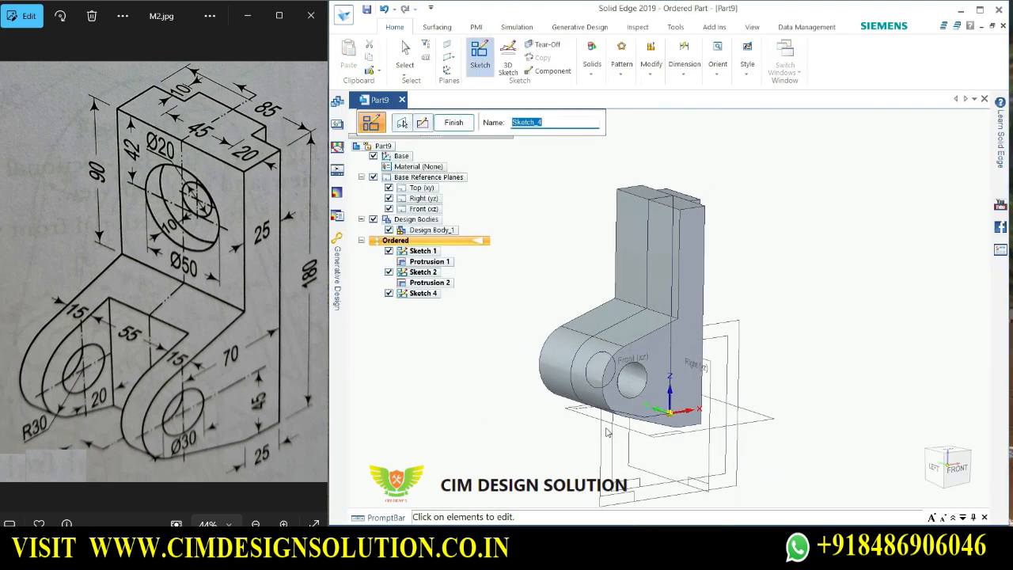
pyautogui.scroll(3, 607, 432)
pyautogui.scroll(-1, 603, 427)
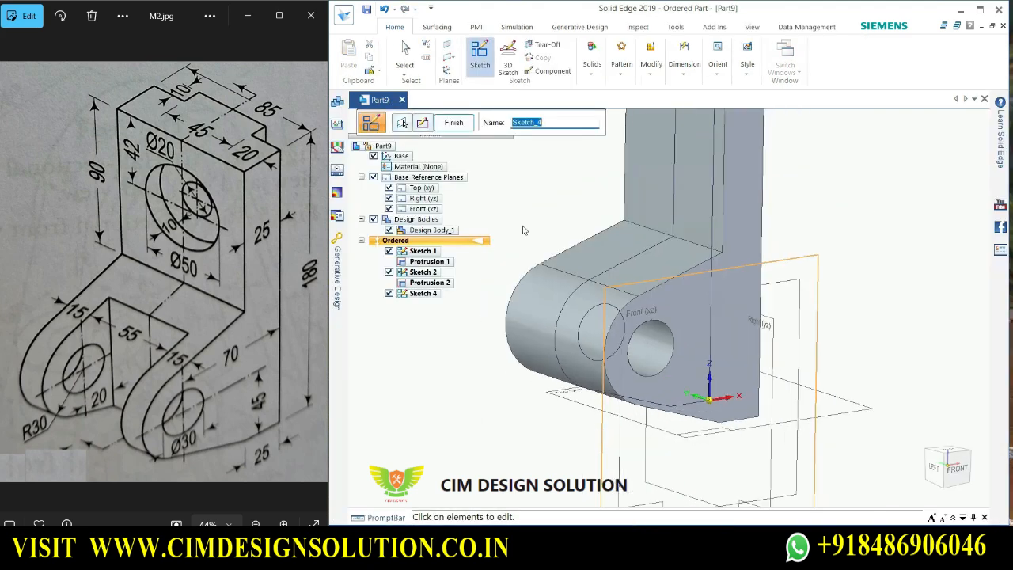
pyautogui.click(455, 122)
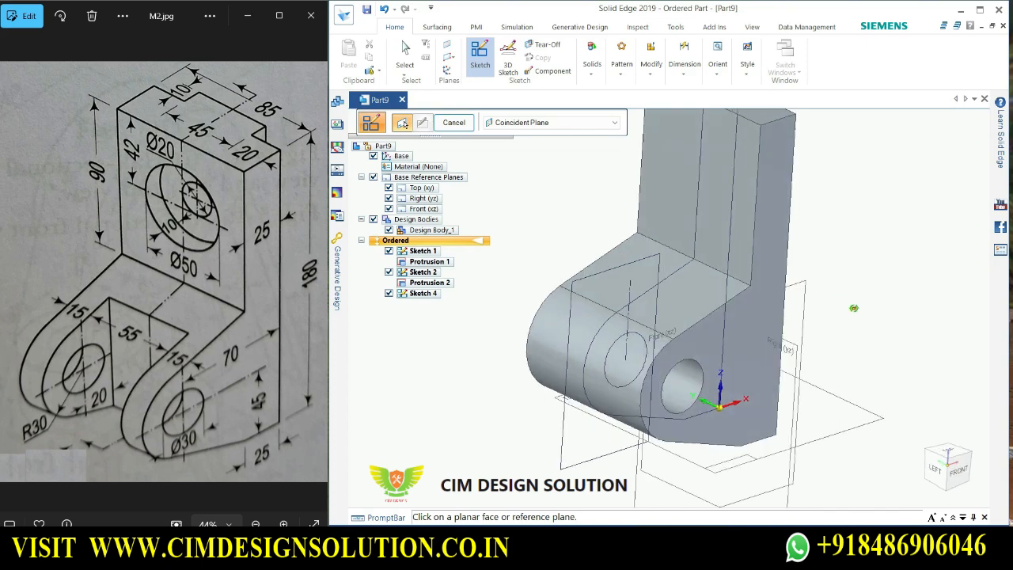
pyautogui.moveTo(854, 308); pyautogui.dragTo(852, 316, button='middle')
pyautogui.scroll(2, 607, 264)
pyautogui.scroll(-1, 606, 264)
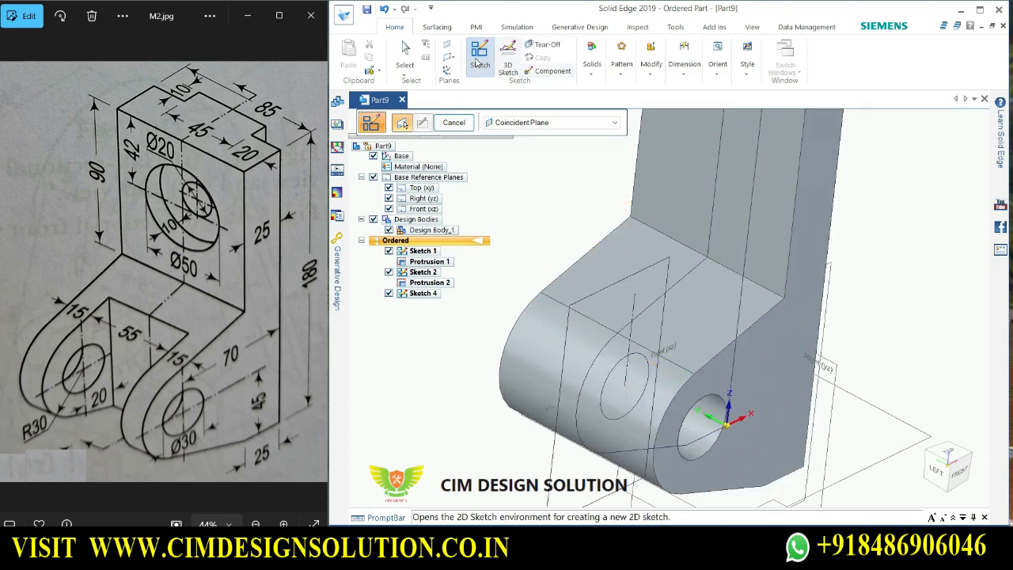
pyautogui.click(459, 127)
pyautogui.moveTo(554, 222); pyautogui.dragTo(607, 233, button='middle')
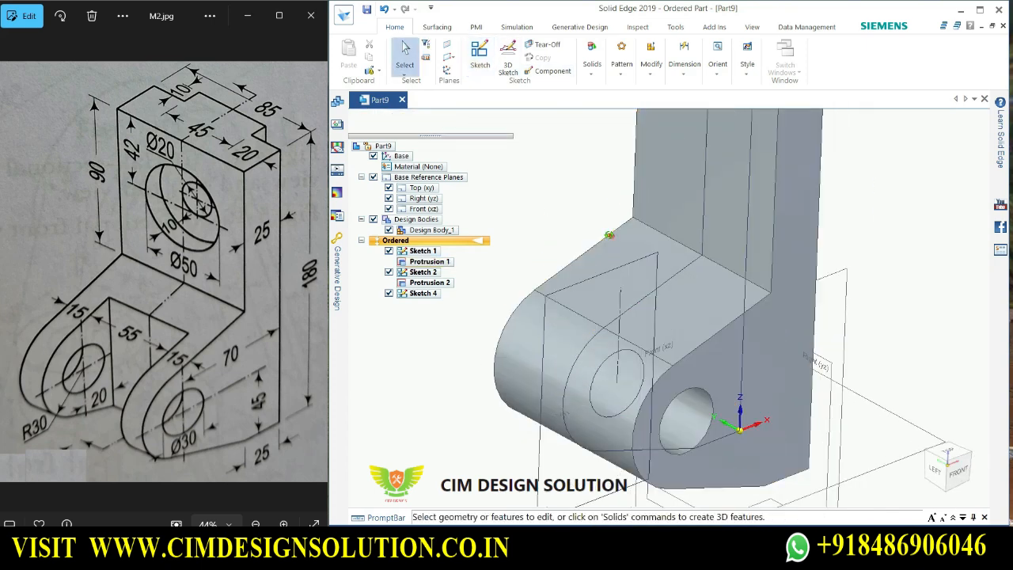
# Cut the slot between the lugs from the rectangle sketch with a symmetric extent of 55 mm.
pyautogui.click(587, 280)
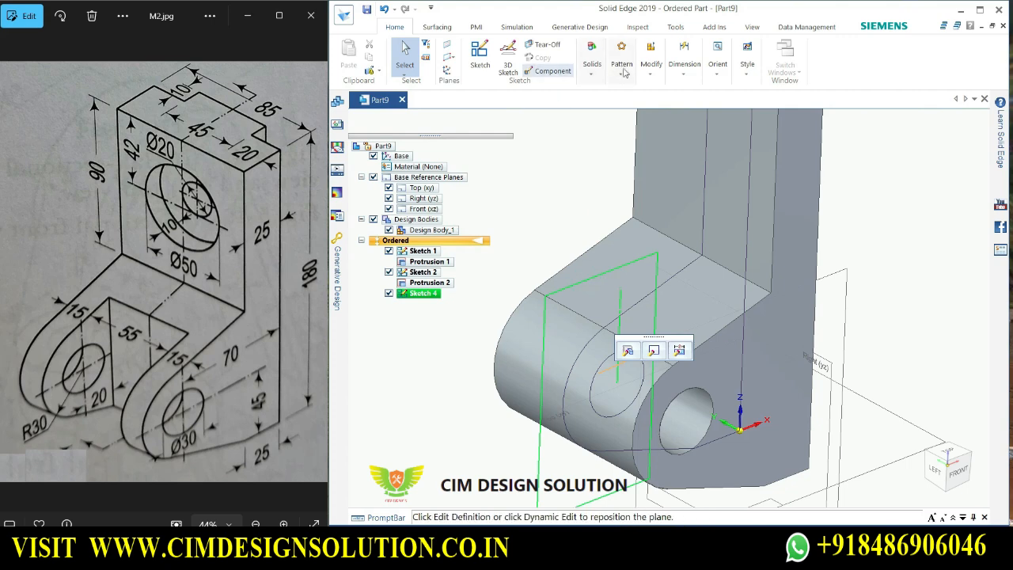
pyautogui.click(592, 61)
pyautogui.click(624, 107)
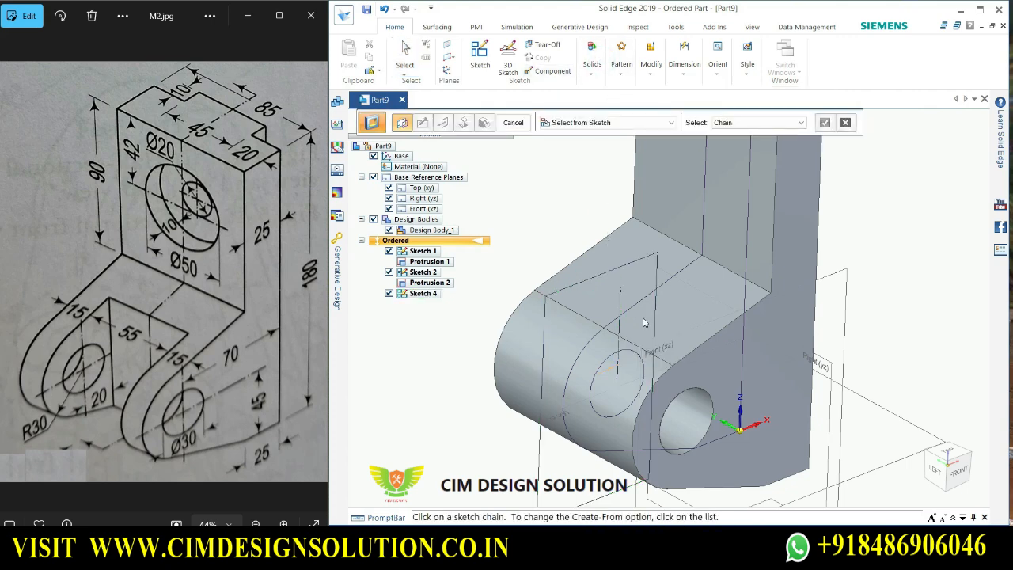
pyautogui.click(623, 271)
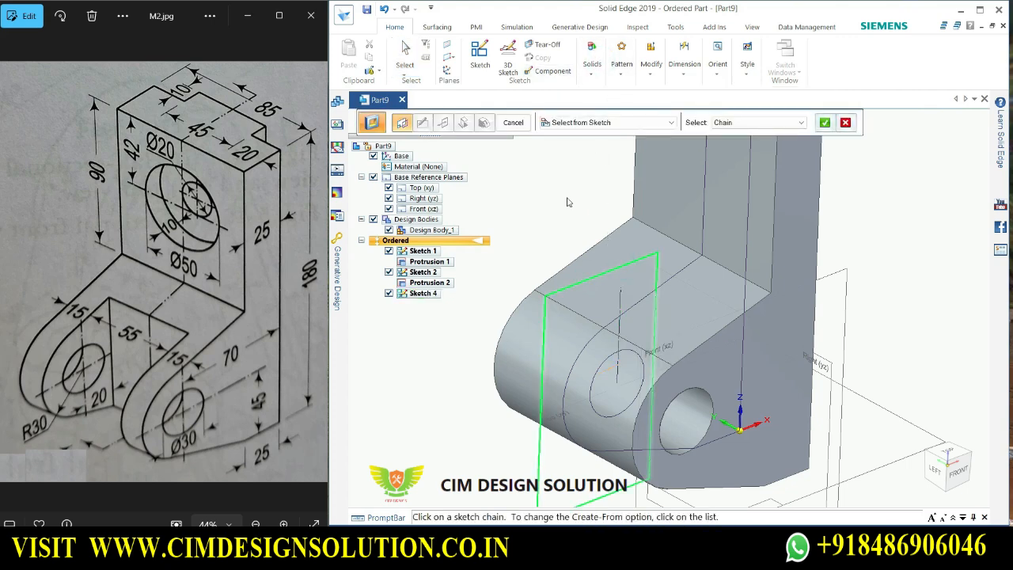
pyautogui.click(828, 124)
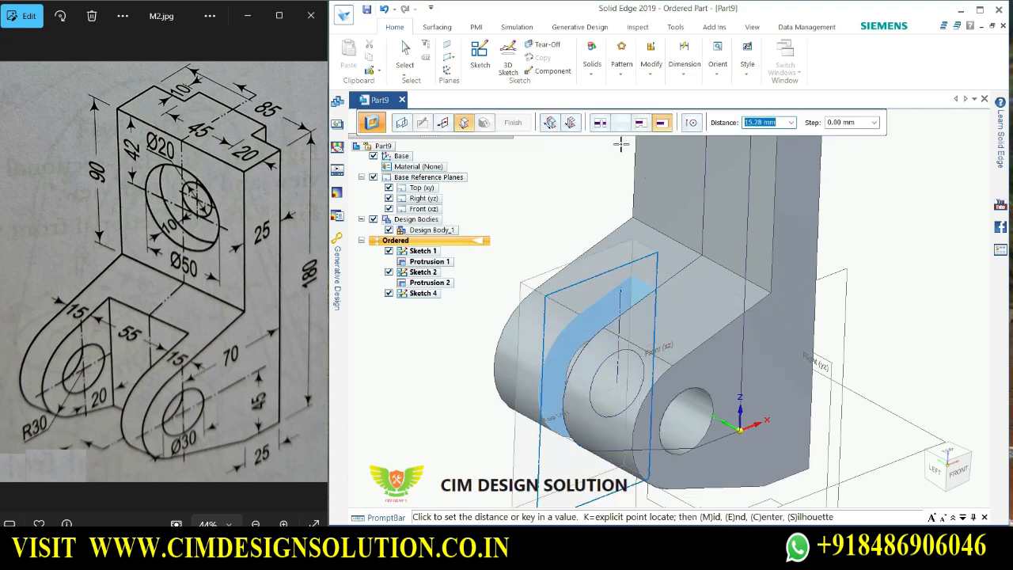
pyautogui.click(573, 126)
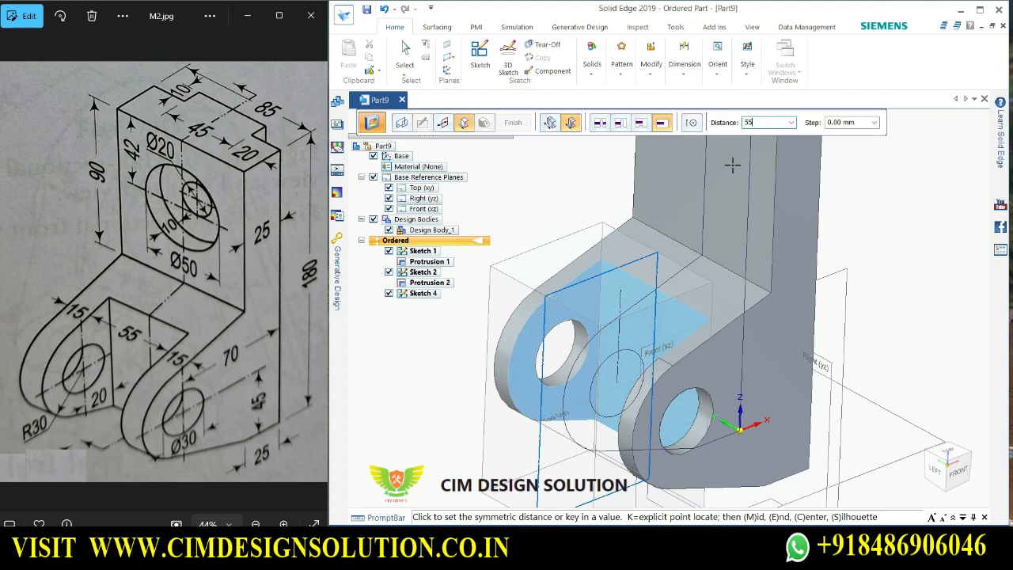
pyautogui.write('55')
pyautogui.press('Return')
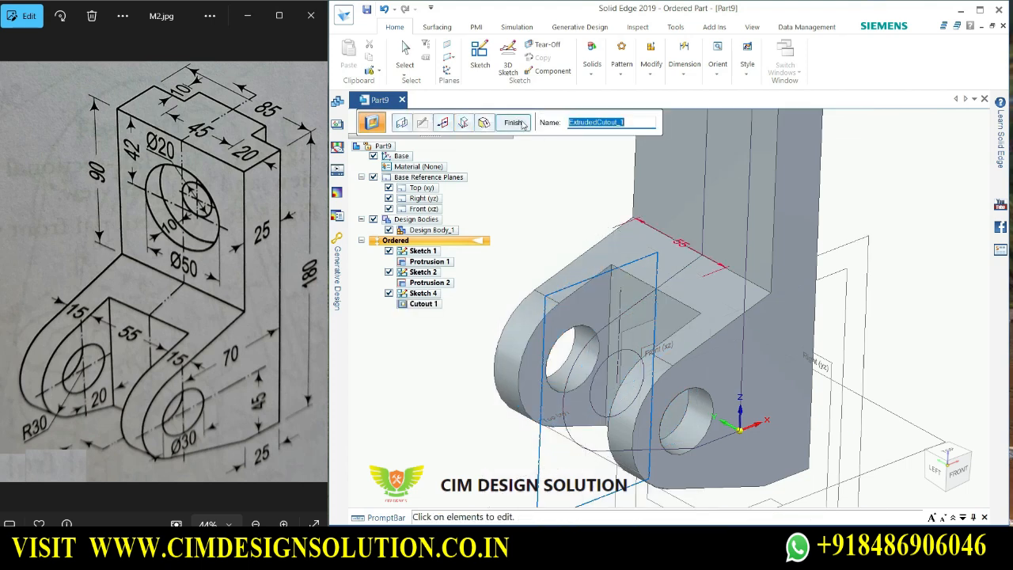
pyautogui.click(514, 124)
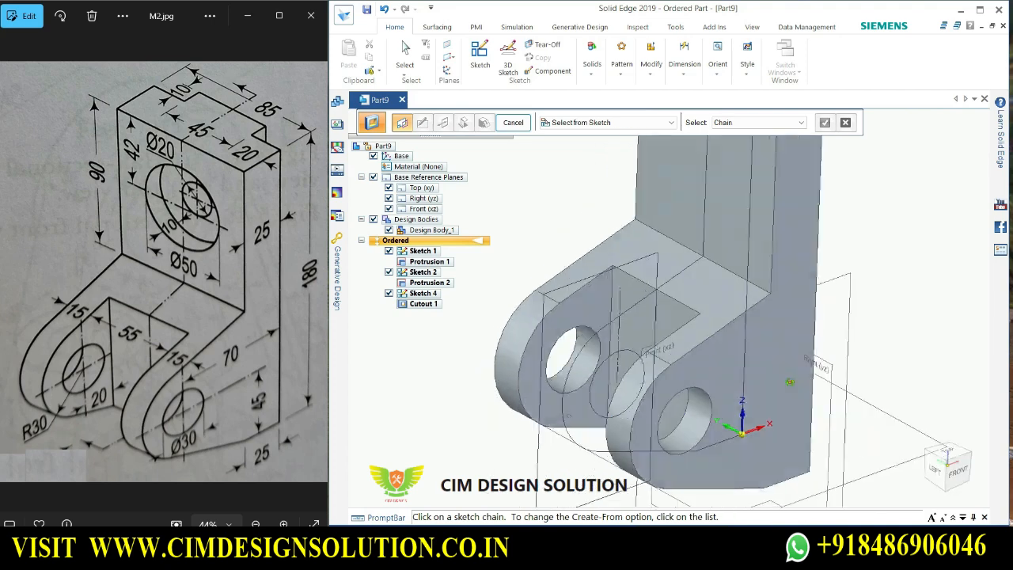
# Hide the slot rectangle sketch, Sketch 4.
pyautogui.scroll(-3, 537, 261)
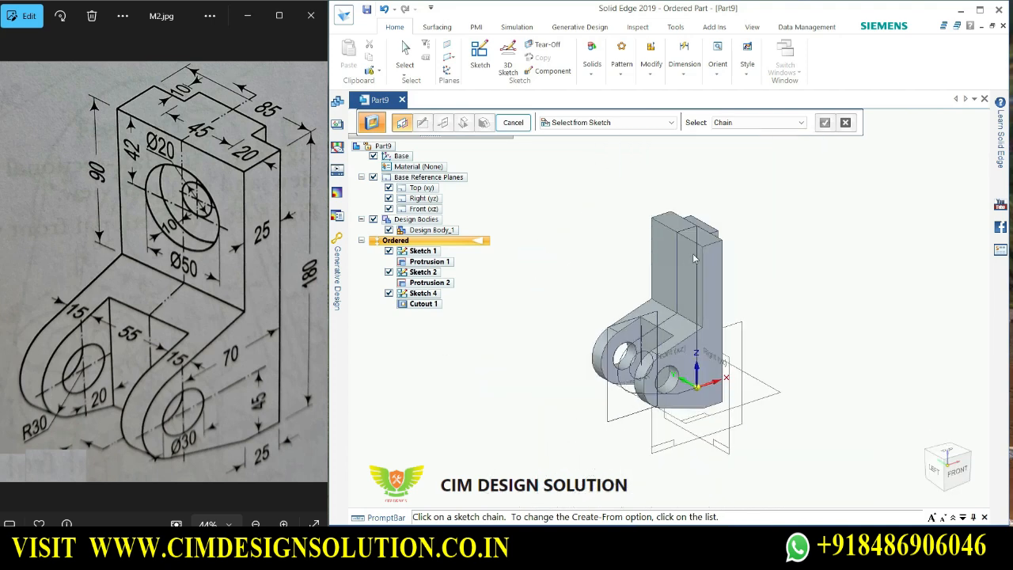
pyautogui.scroll(5, 692, 258)
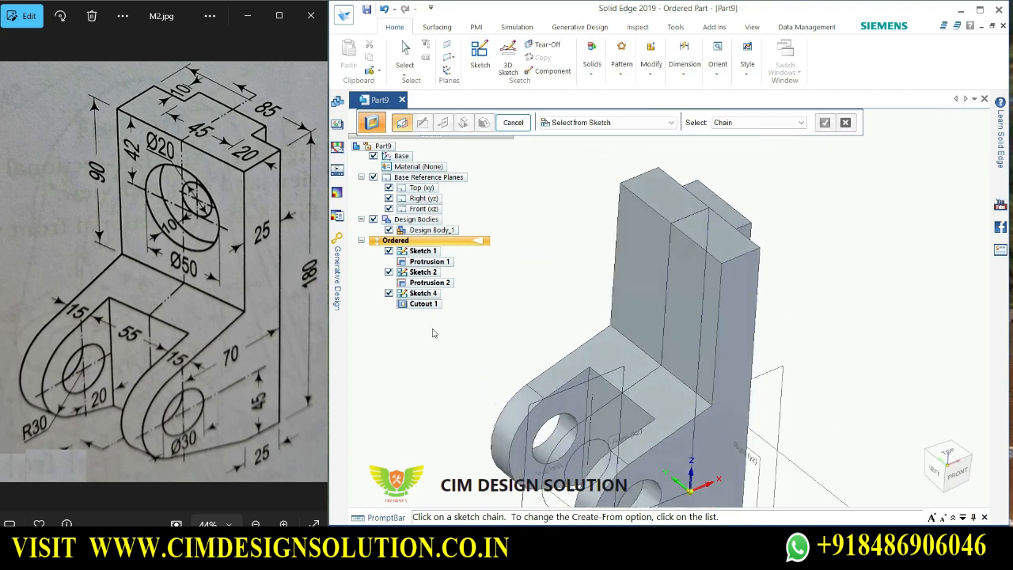
pyautogui.click(389, 294)
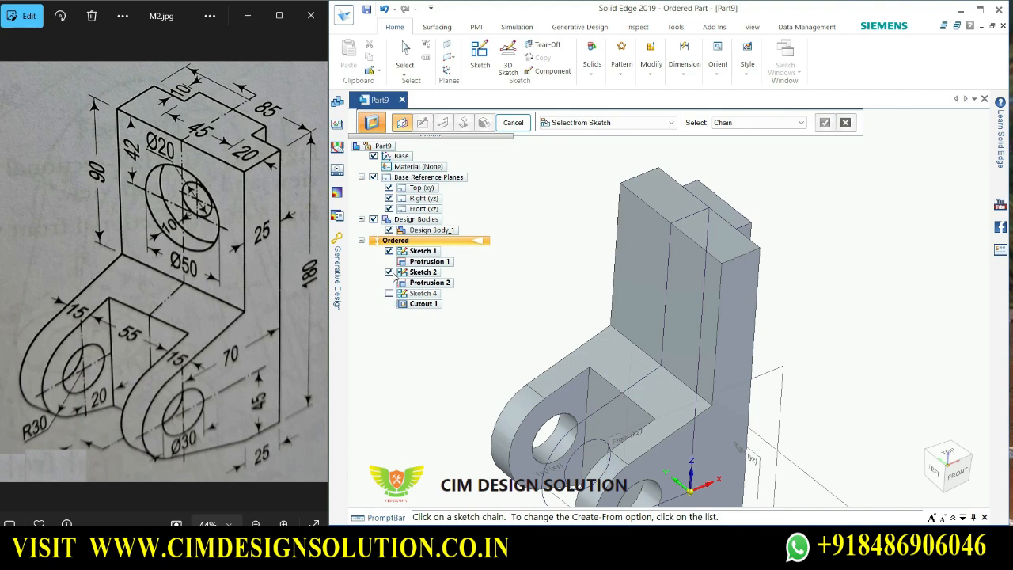
# Hide Sketch 2 and Sketch 1, the sketches used for the two protrusions.
pyautogui.click(389, 272)
pyautogui.click(389, 251)
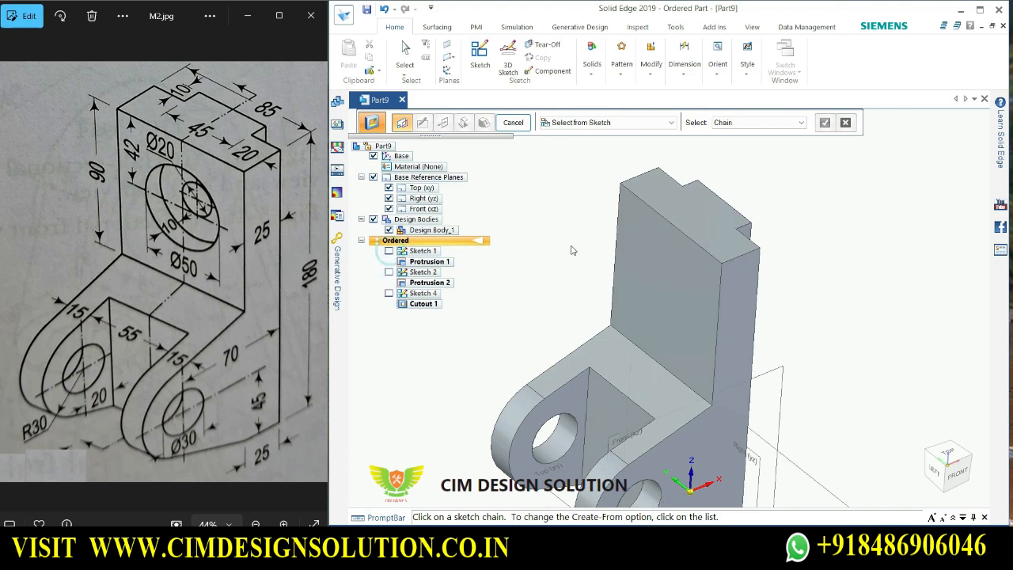
# Inspect the slotted bracket from several angles and leave the Cut command.
pyautogui.scroll(-3, 672, 356)
pyautogui.scroll(4, 684, 395)
pyautogui.moveTo(682, 398); pyautogui.dragTo(658, 408, button='middle')
pyautogui.scroll(-2, 659, 408)
pyautogui.scroll(-3, 659, 408)
pyautogui.scroll(3, 741, 380)
pyautogui.moveTo(743, 364); pyautogui.dragTo(727, 329, button='middle')
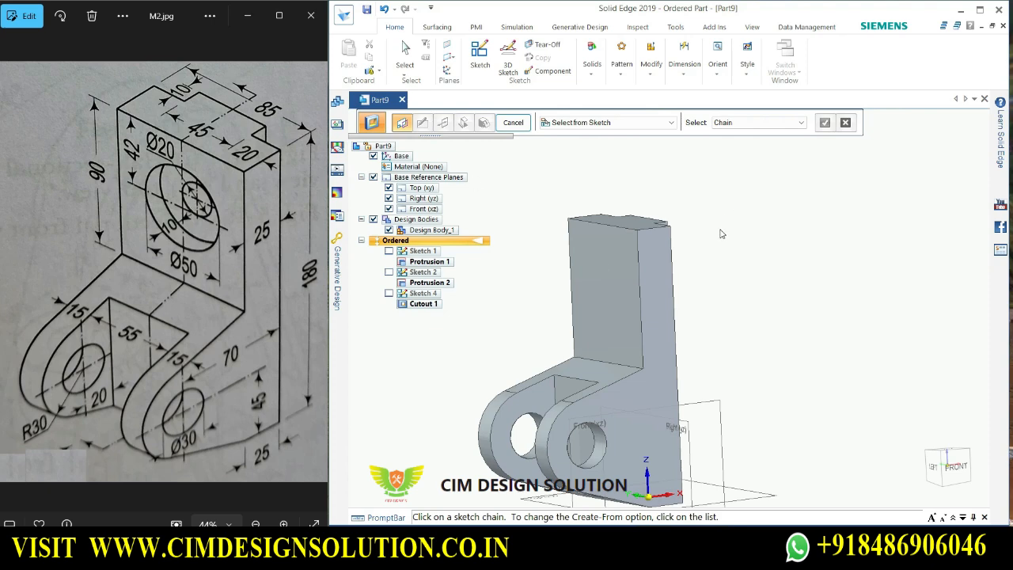
pyautogui.moveTo(721, 234); pyautogui.dragTo(793, 348, button='middle')
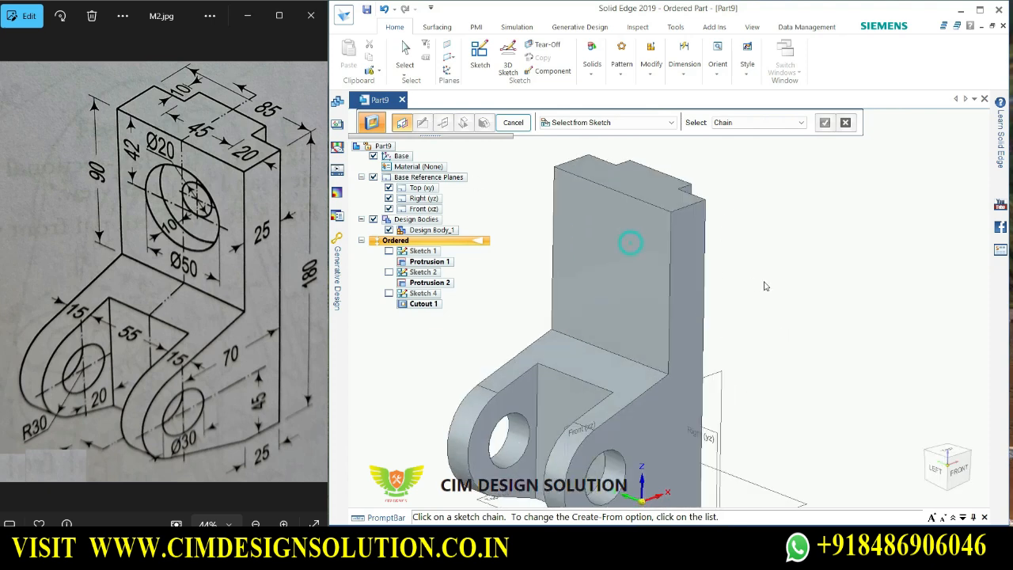
pyautogui.click(524, 123)
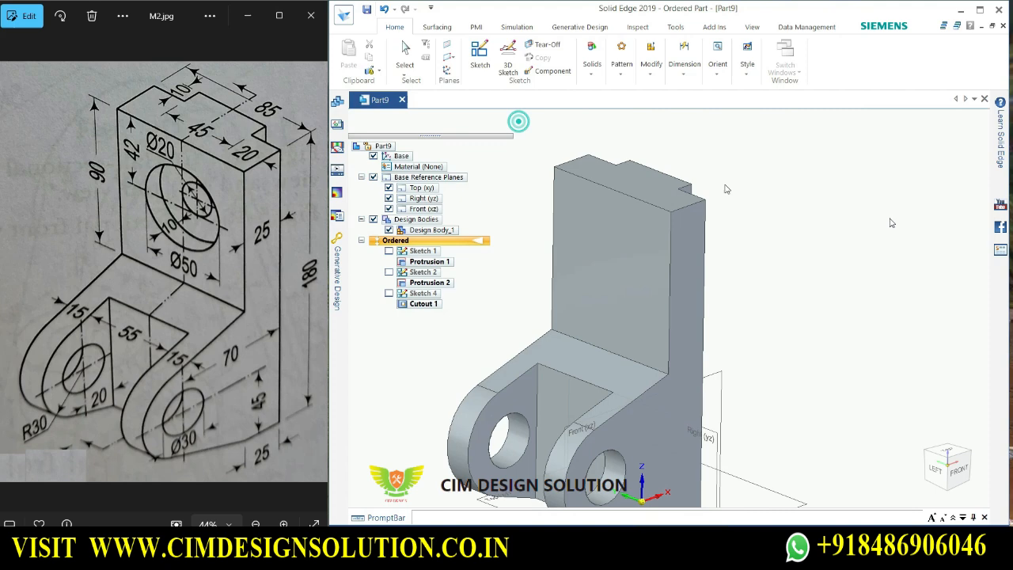
# Start a Cut with its profile on a plane coincident with the upright's front face.
pyautogui.click(480, 55)
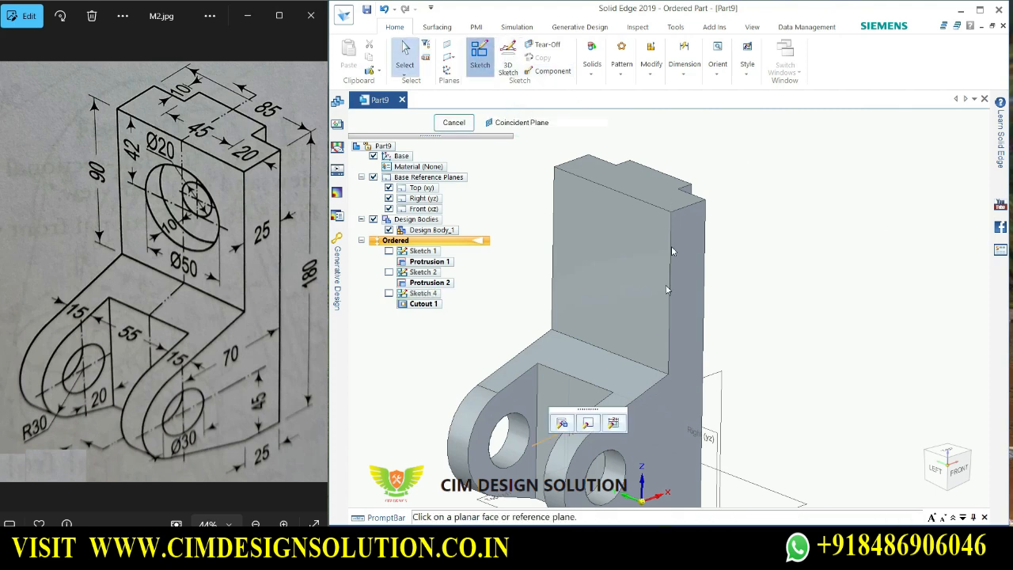
pyautogui.click(625, 234)
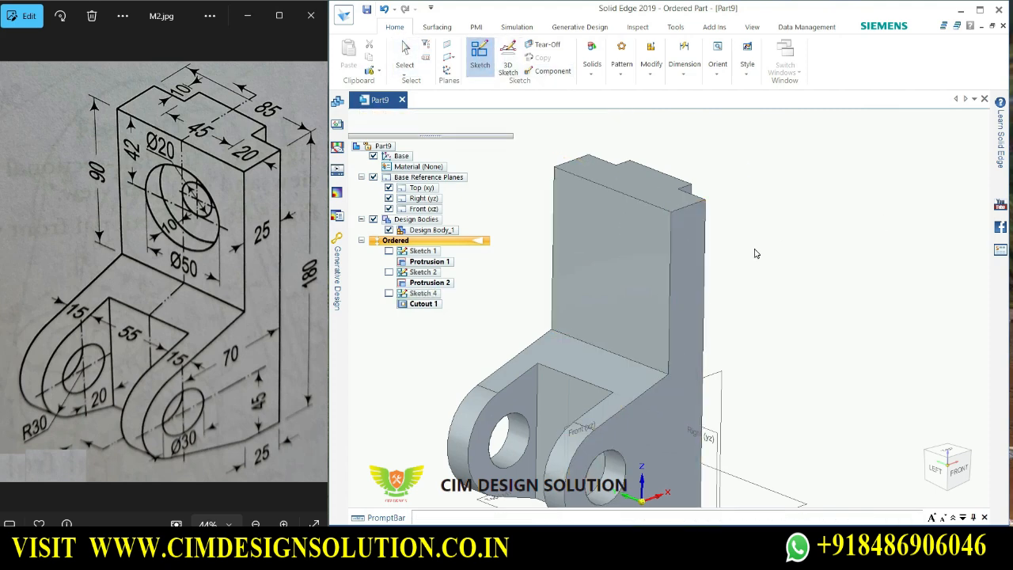
pyautogui.click(591, 59)
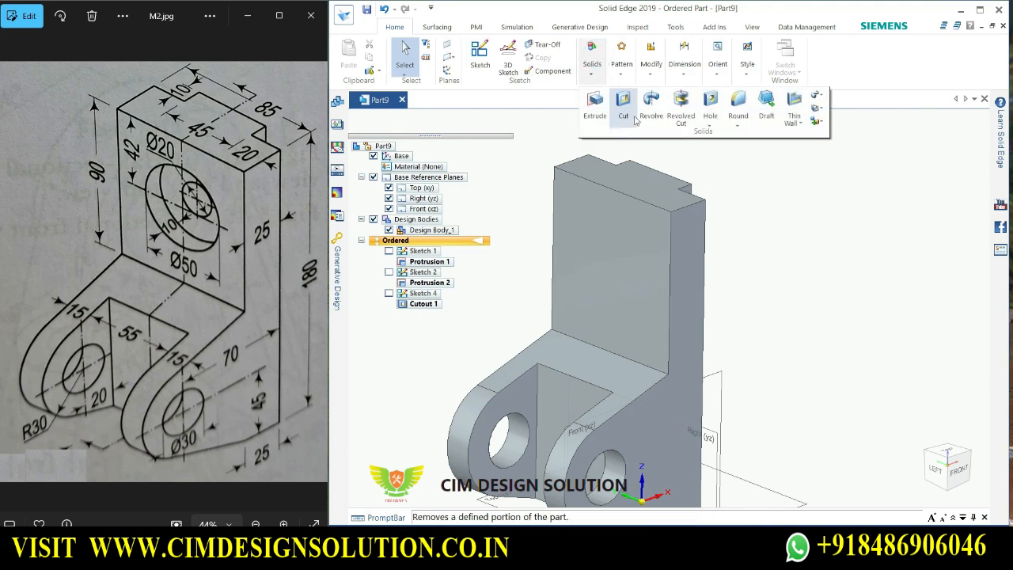
pyautogui.click(634, 118)
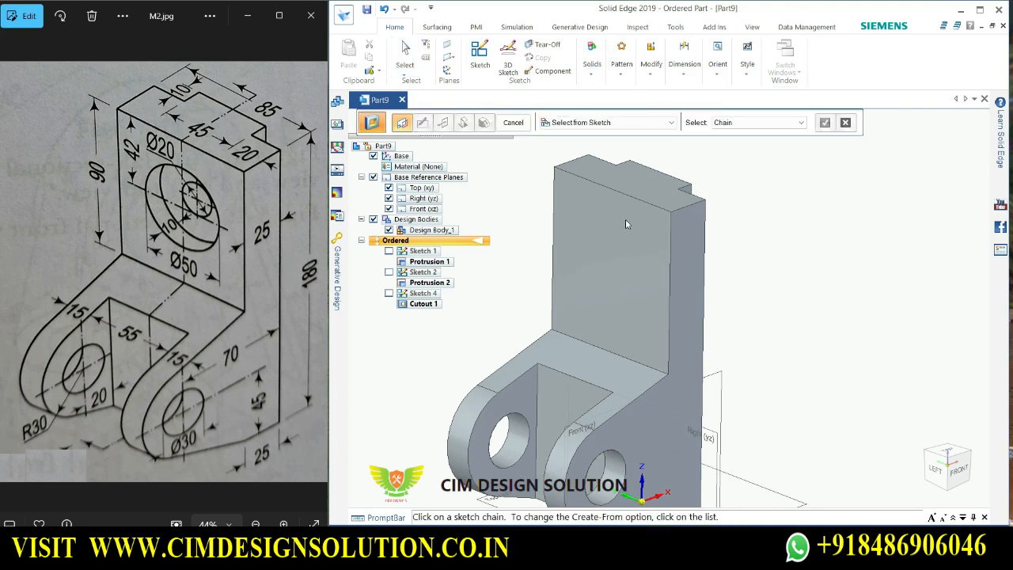
pyautogui.click(619, 122)
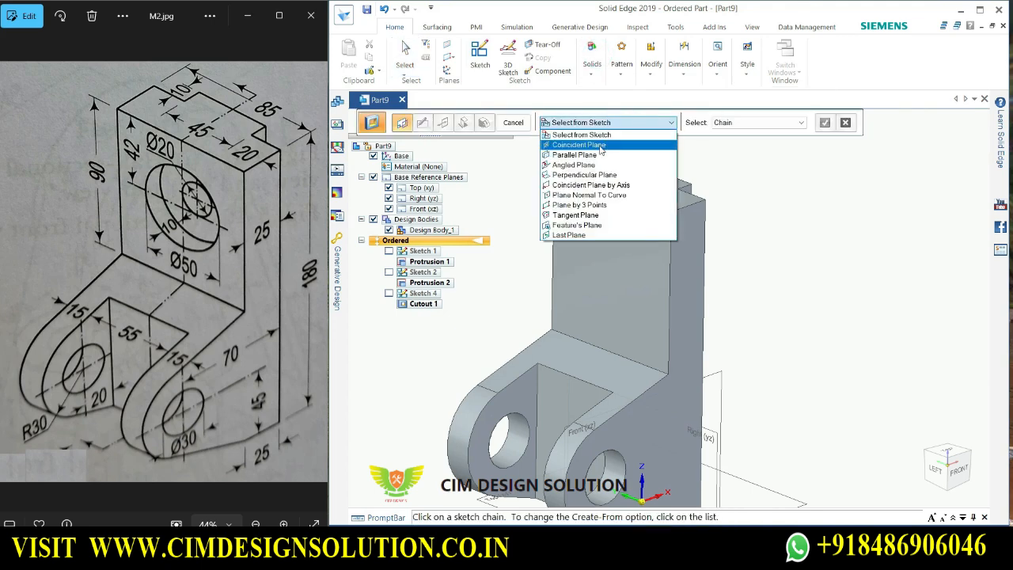
pyautogui.click(599, 147)
pyautogui.click(610, 269)
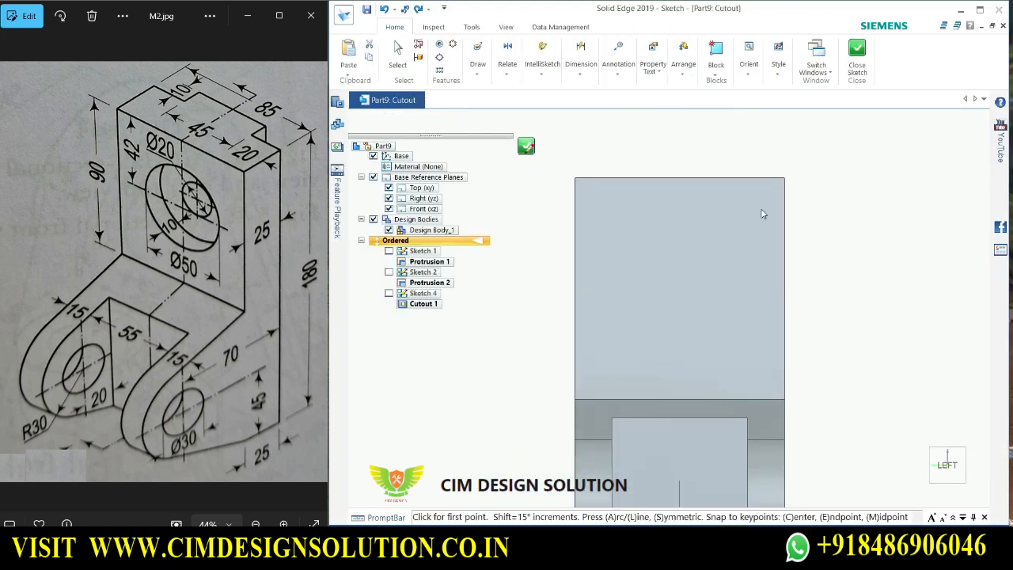
# Sketch a circle about 35 mm in diameter near the upper middle of the upright's front face.
pyautogui.click(477, 71)
pyautogui.click(479, 122)
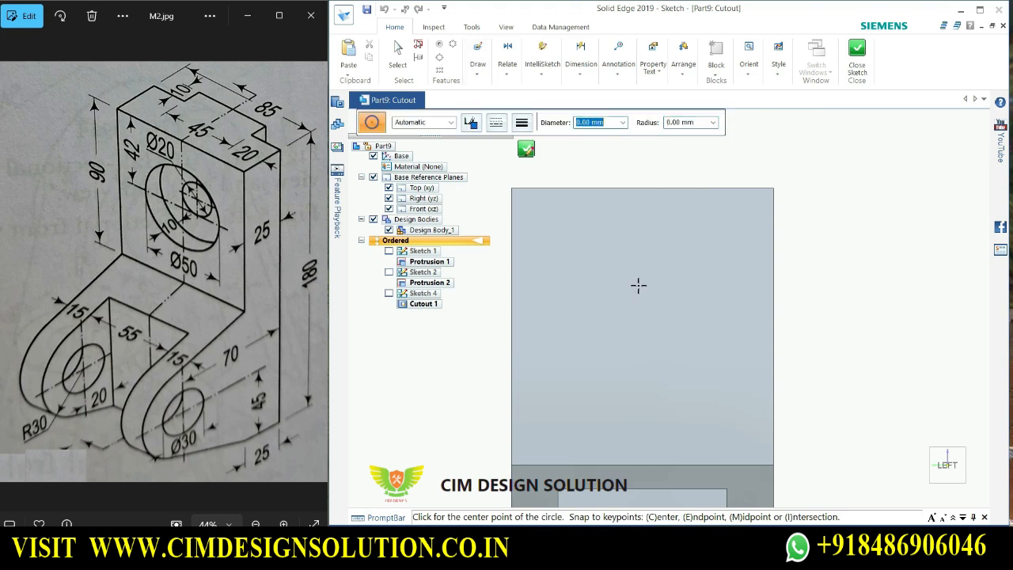
pyautogui.click(638, 285)
pyautogui.click(693, 285)
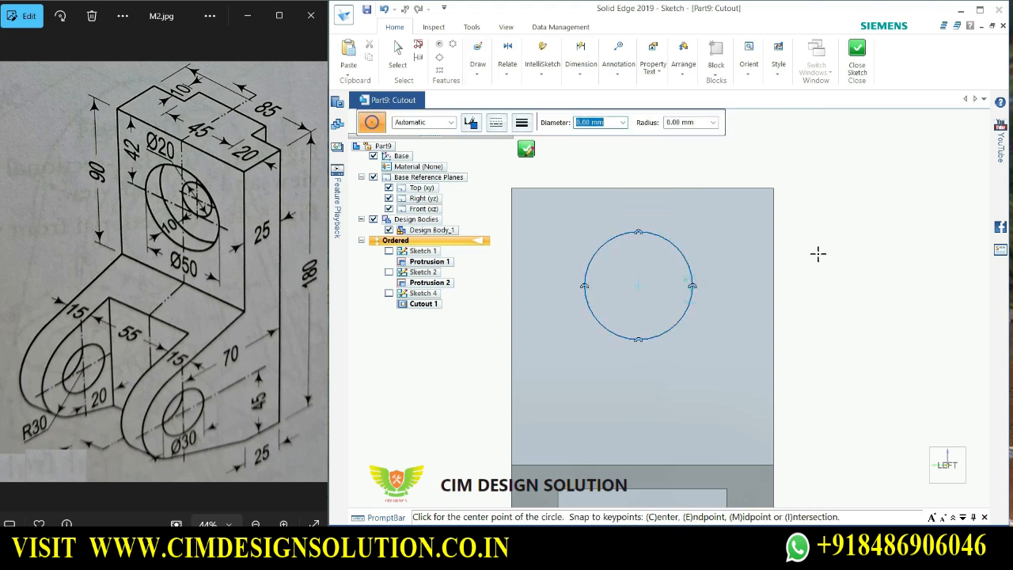
pyautogui.press('Escape')
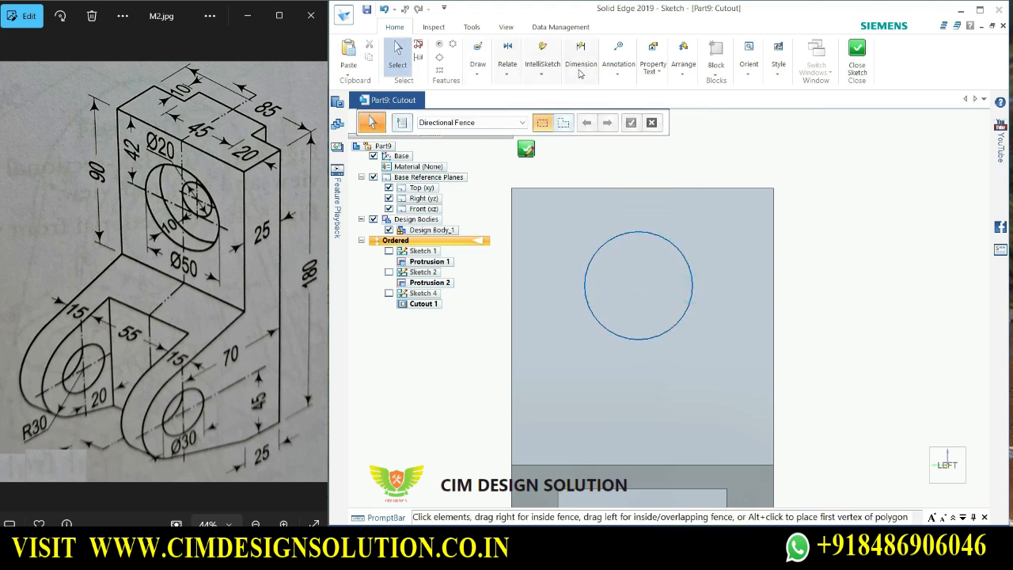
# Dimension the circle's center from the upright's upper edge and set the distance to 42 mm.
pyautogui.click(579, 71)
pyautogui.click(577, 104)
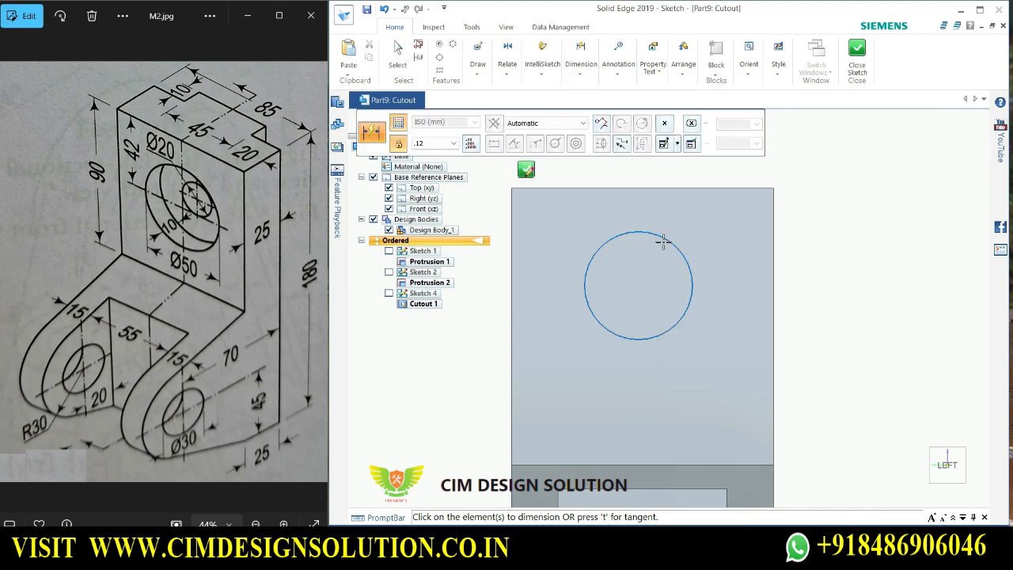
pyautogui.click(715, 188)
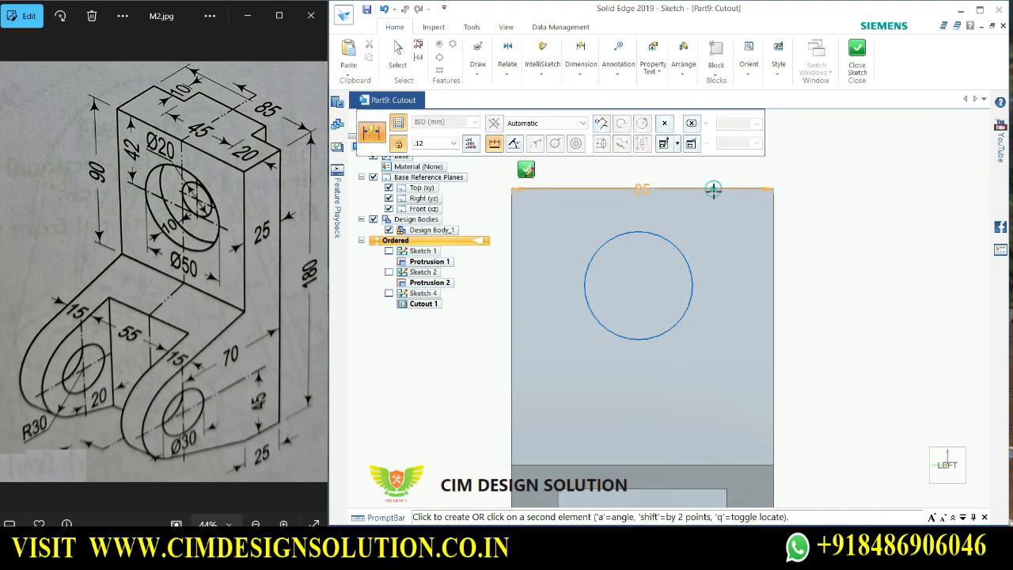
pyautogui.click(642, 285)
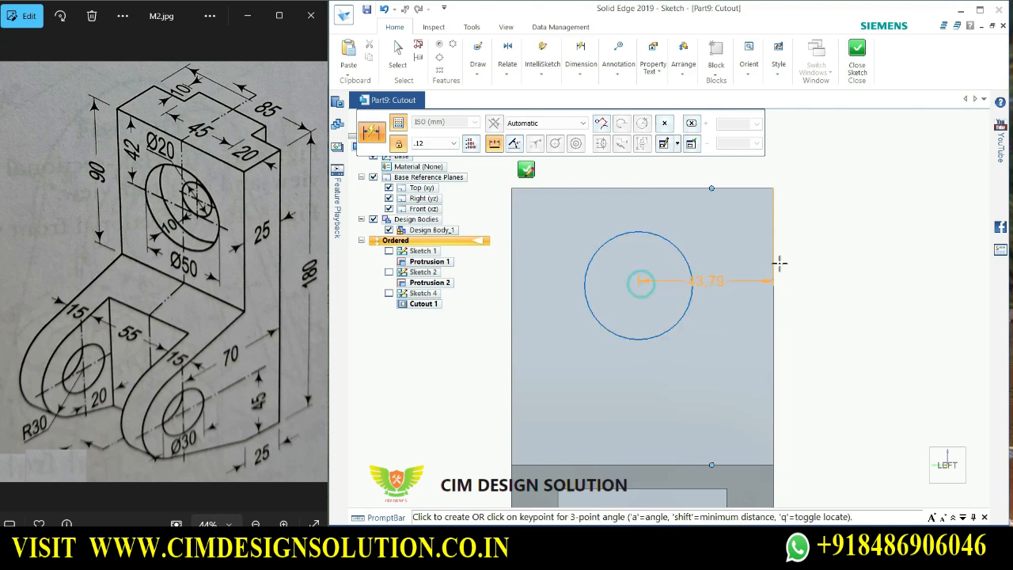
pyautogui.click(794, 250)
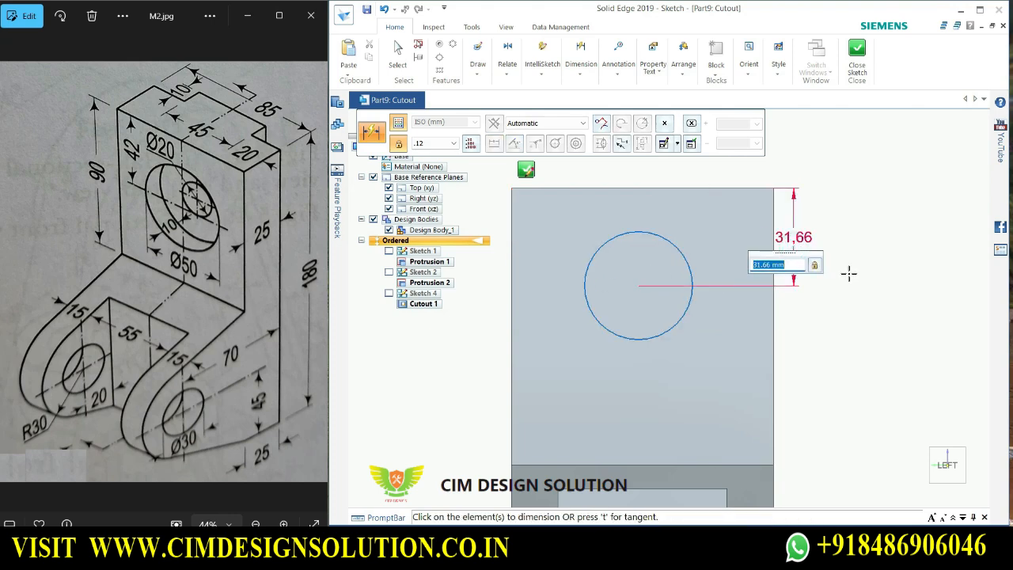
pyautogui.press('Return')
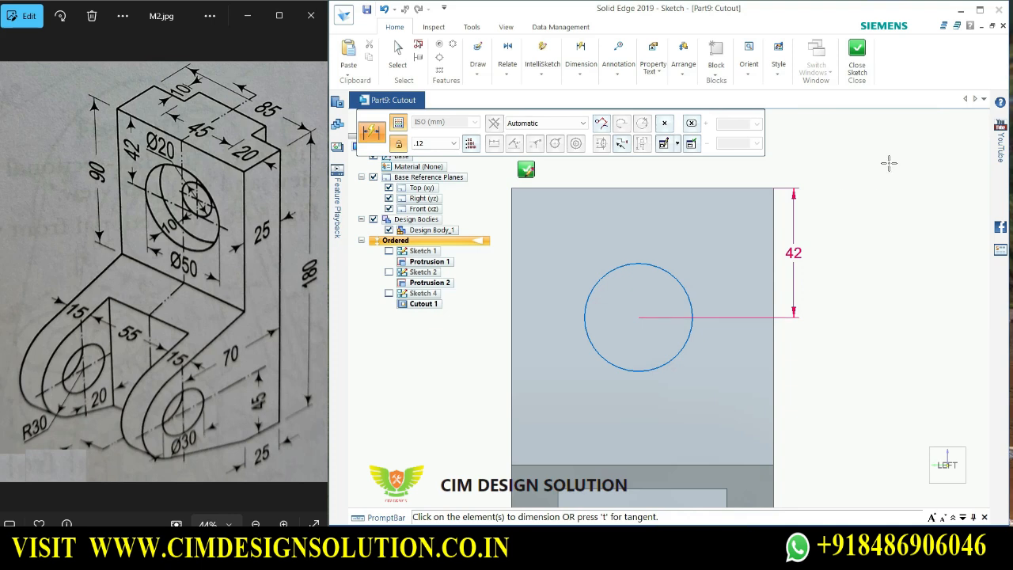
pyautogui.press('Escape')
# Dimension the circle's center from the upright's side edge and set the distance to 42.5 mm.
pyautogui.click(580, 73)
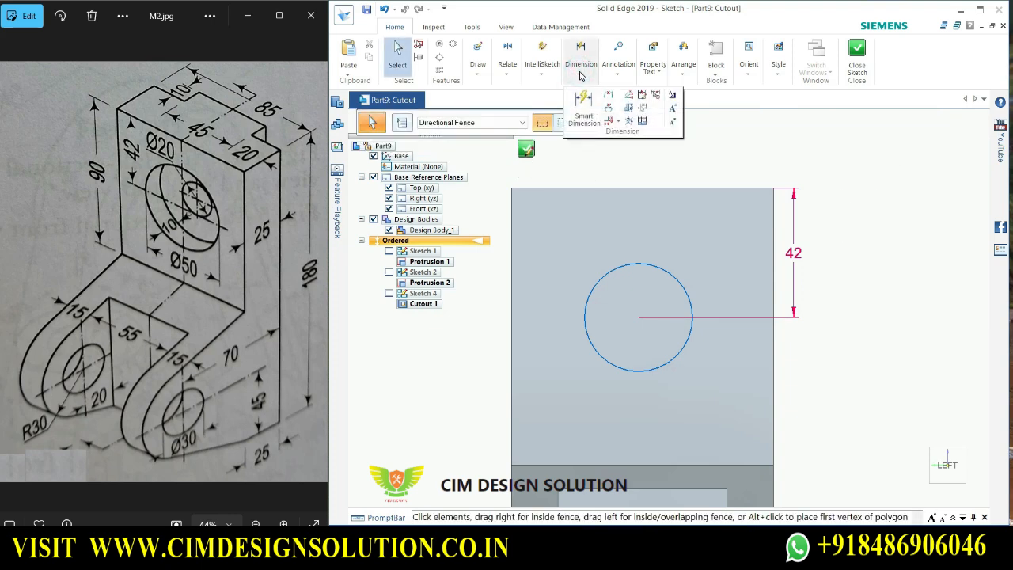
pyautogui.click(583, 104)
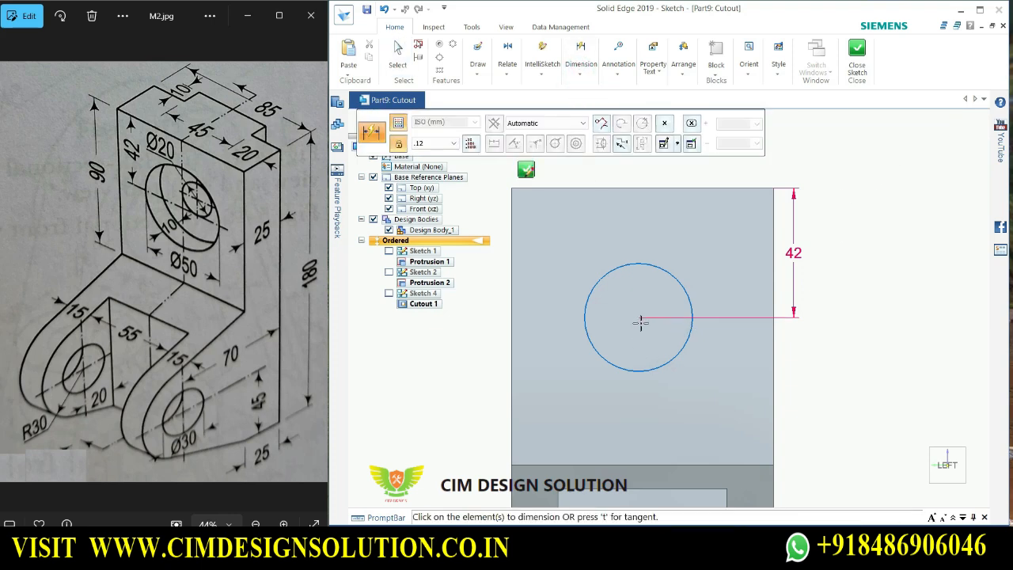
pyautogui.click(512, 319)
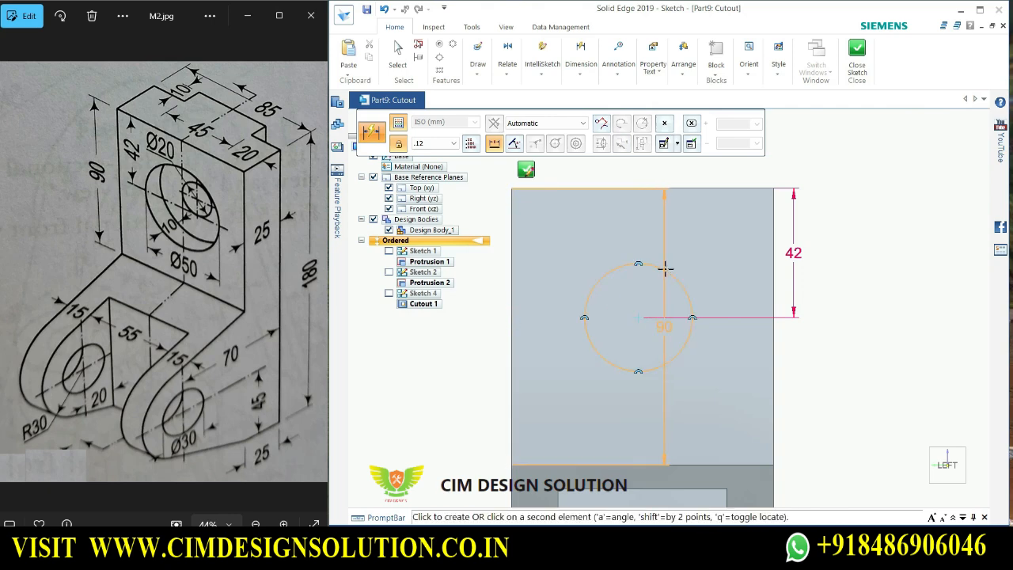
pyautogui.click(634, 319)
pyautogui.scroll(-2, 649, 341)
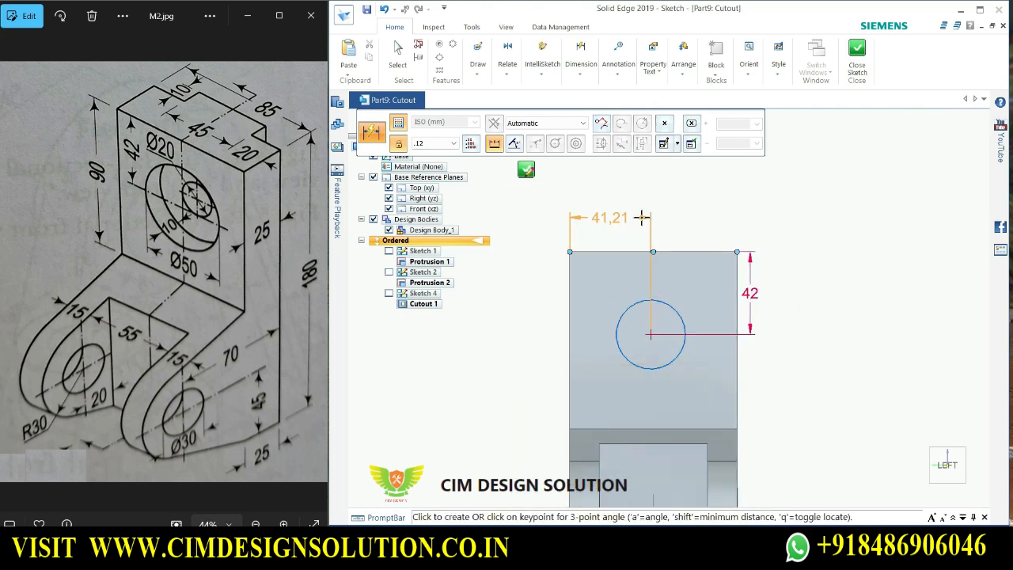
pyautogui.click(641, 217)
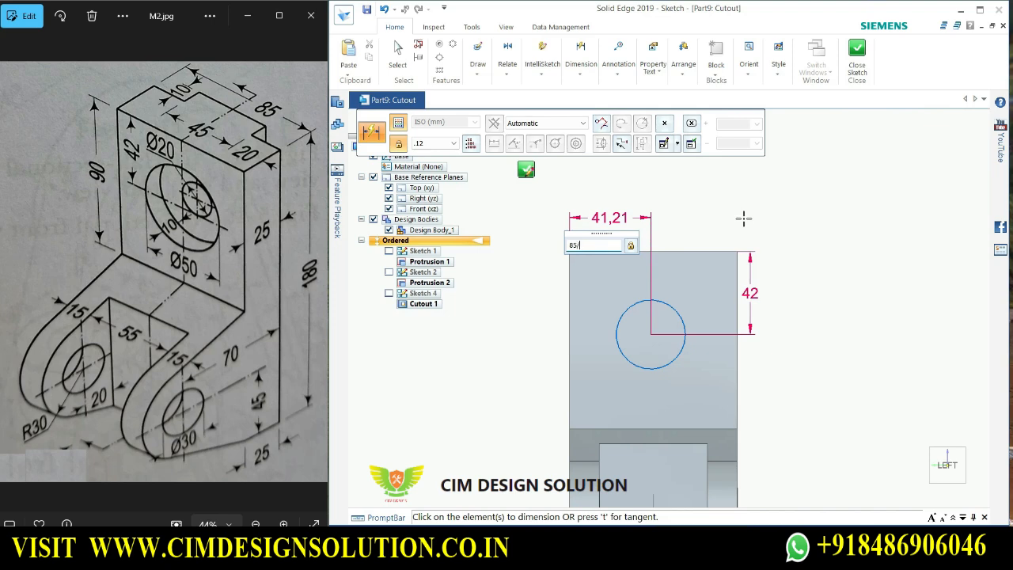
pyautogui.press('Return')
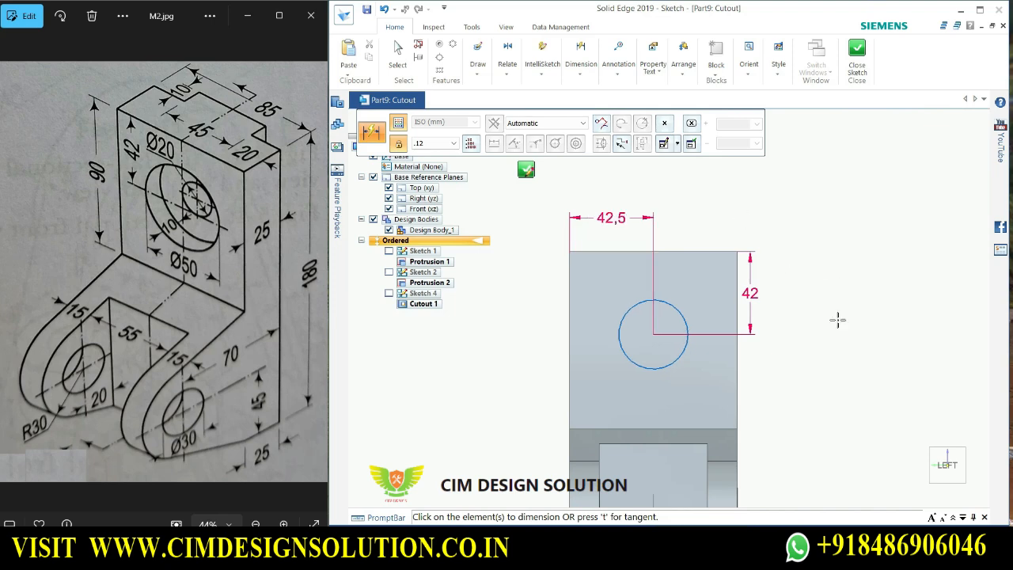
pyautogui.press('Escape')
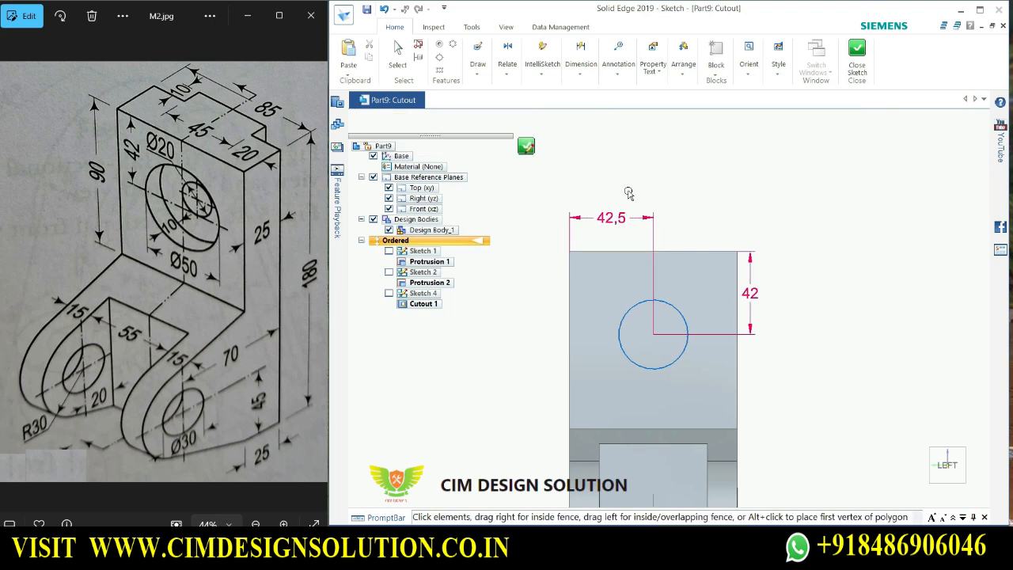
# Set the circle's diameter to 50 mm and close the cutout profile sketch.
pyautogui.click(572, 69)
pyautogui.click(583, 102)
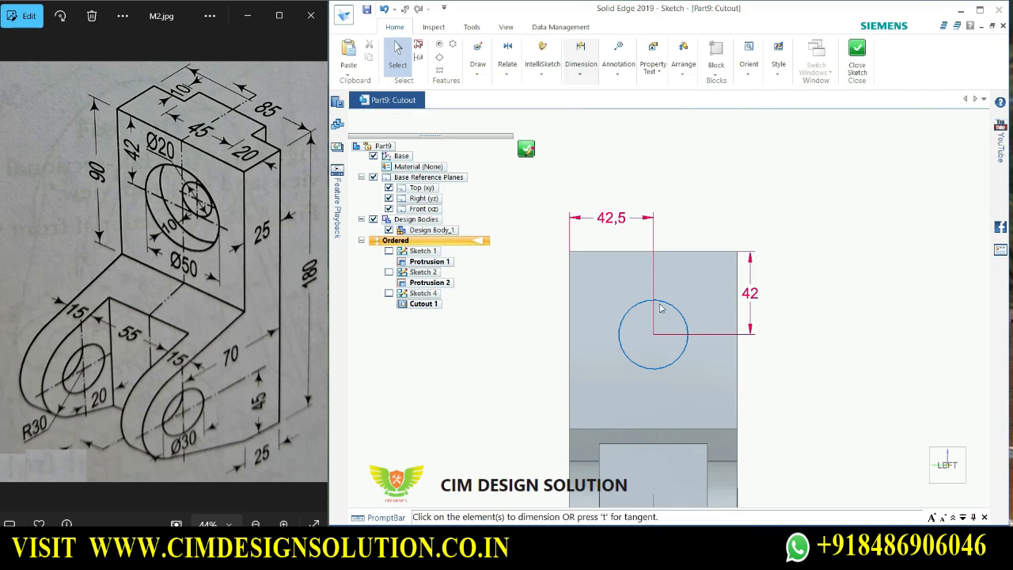
pyautogui.click(671, 300)
pyautogui.click(754, 212)
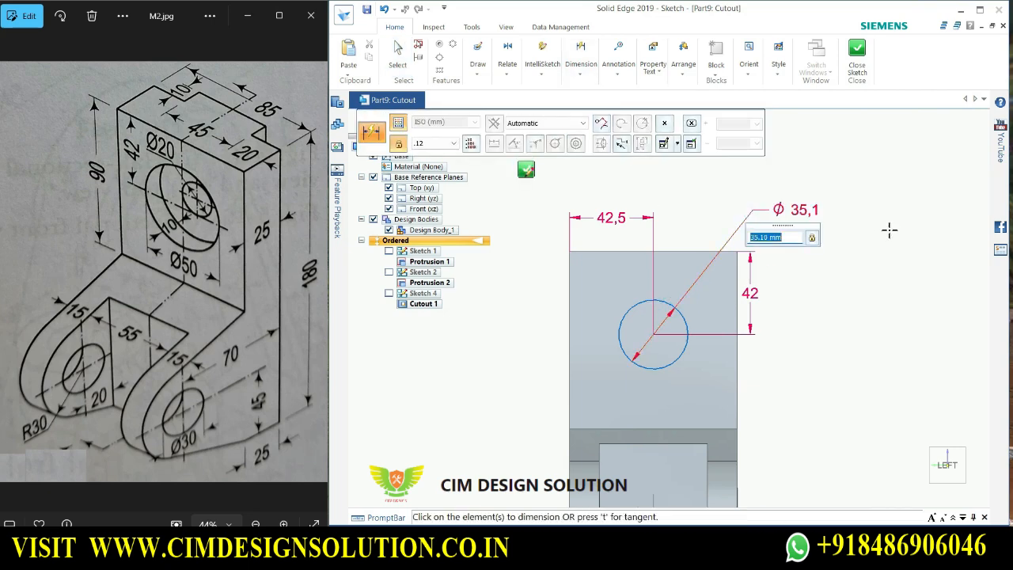
pyautogui.press('Return')
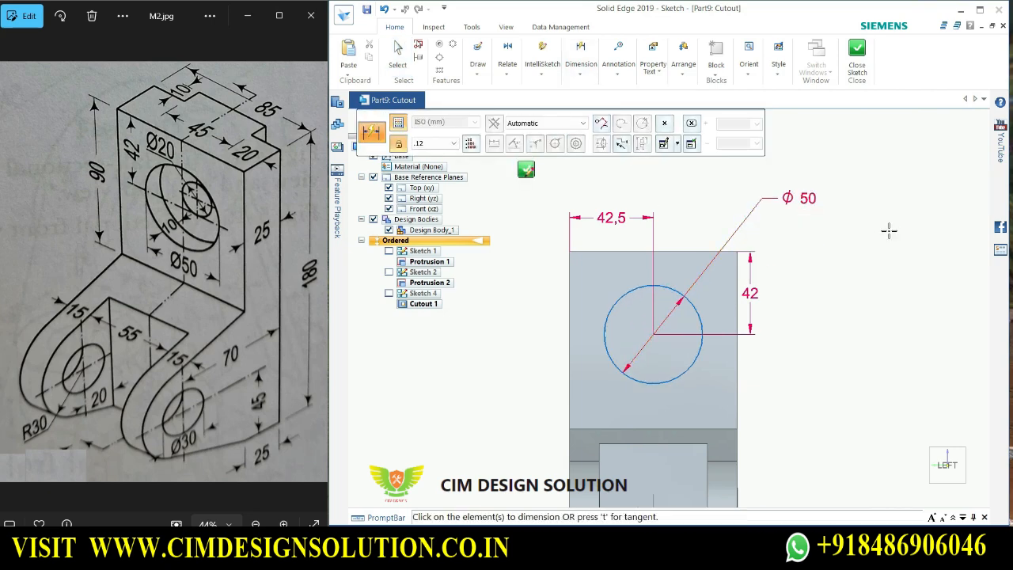
pyautogui.click(858, 63)
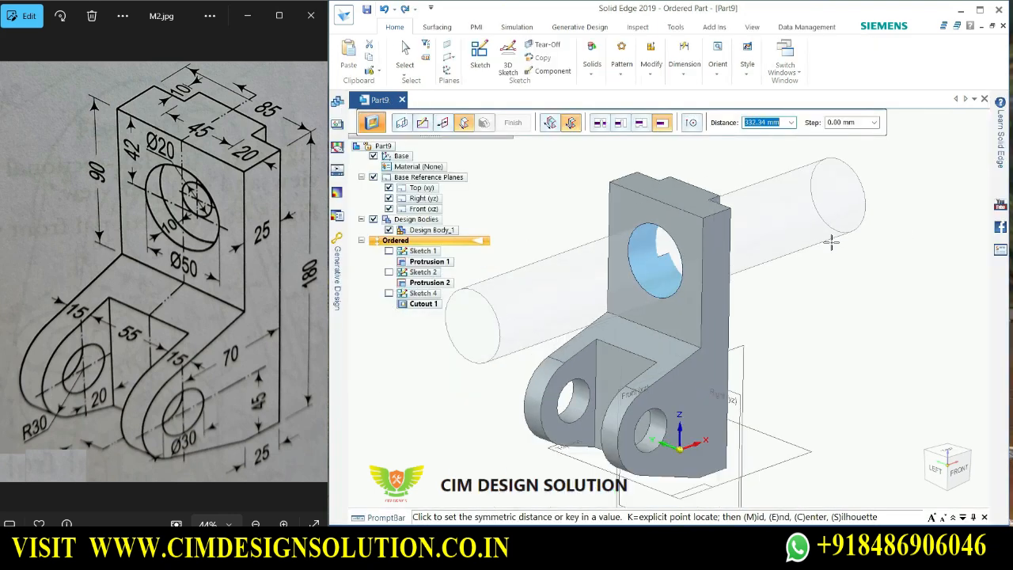
# Try to cut the circle into the upright with a one-sided extent of 10 mm.
pyautogui.click(830, 241)
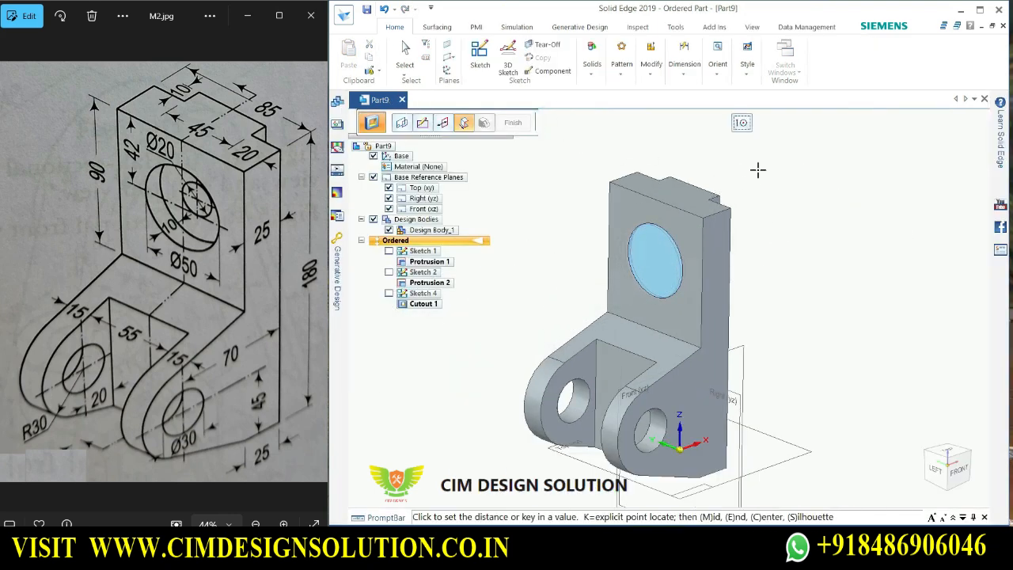
pyautogui.scroll(1, 758, 169)
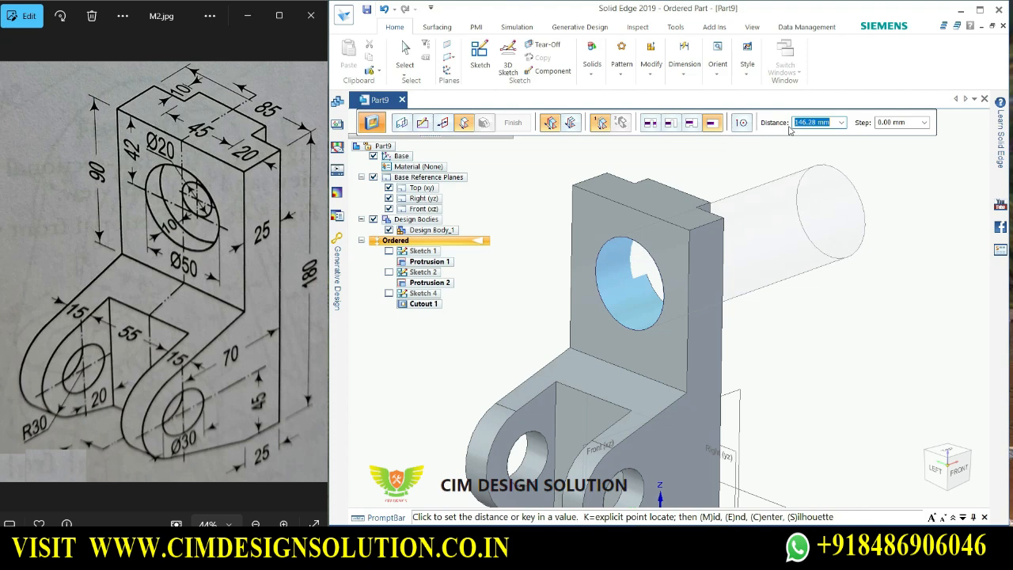
pyautogui.write('10')
pyautogui.press('Return')
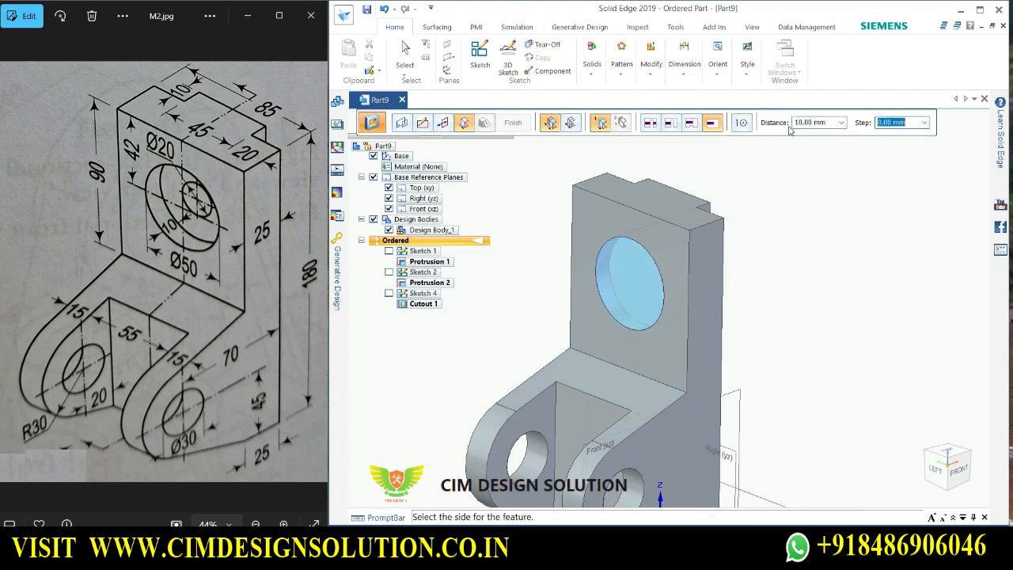
pyautogui.click(789, 190)
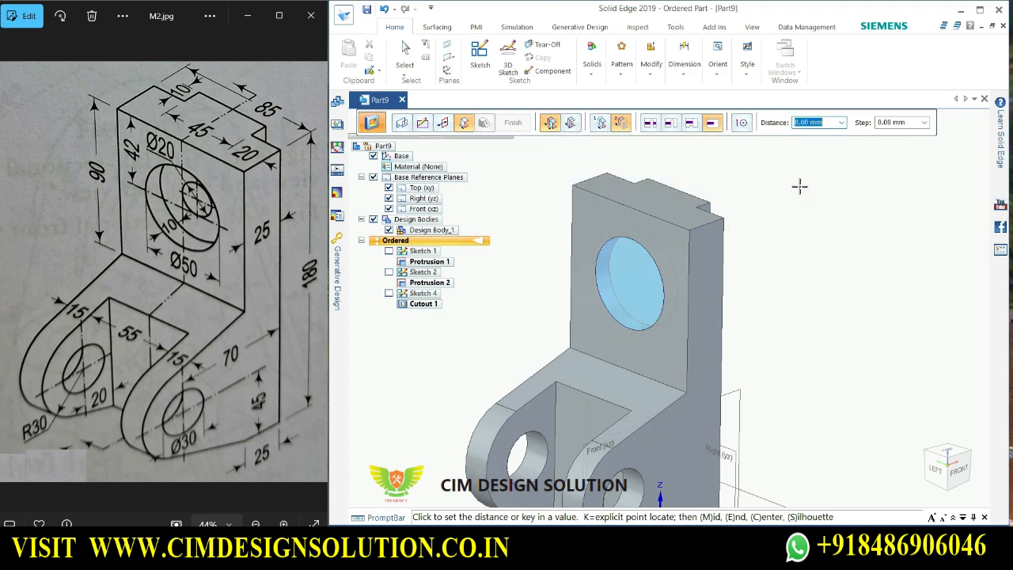
pyautogui.write('10')
pyautogui.press('Return')
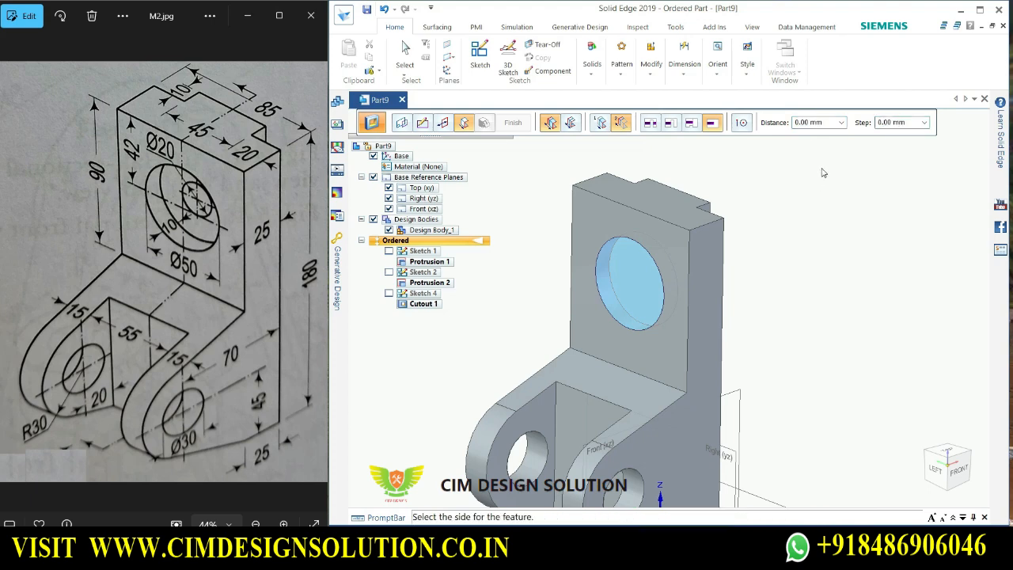
pyautogui.press('Escape')
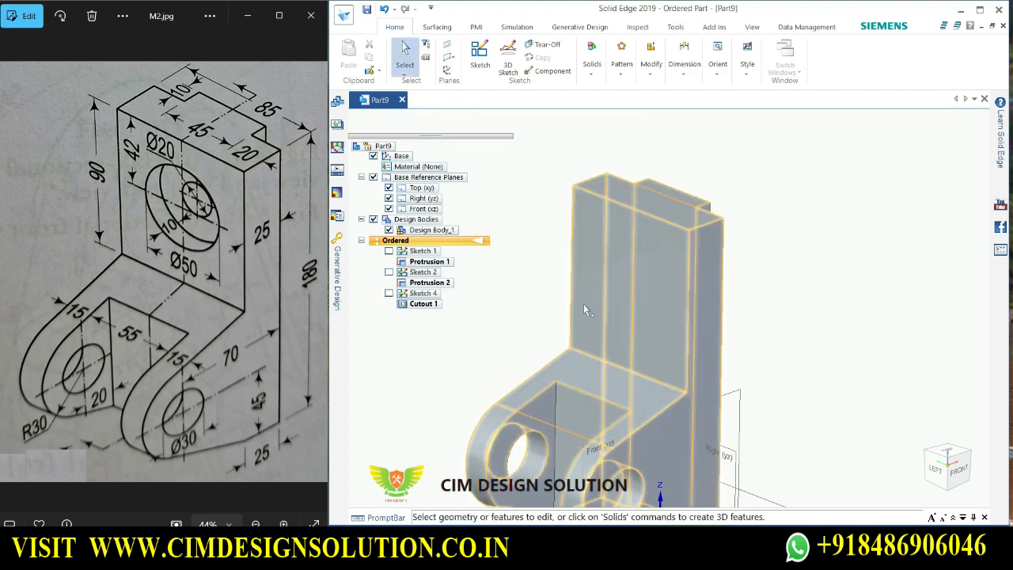
# Start a sketch on the upright's front face and draw a circle about 35 mm in diameter on it.
pyautogui.moveTo(556, 283); pyautogui.dragTo(565, 304, button='middle')
pyautogui.scroll(-2, 606, 334)
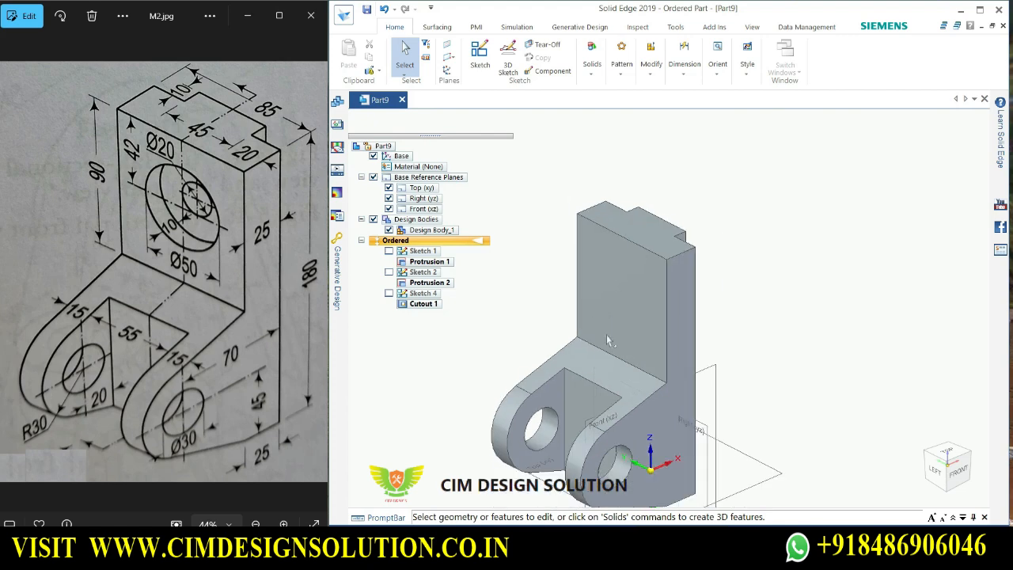
pyautogui.scroll(4, 630, 287)
pyautogui.click(480, 56)
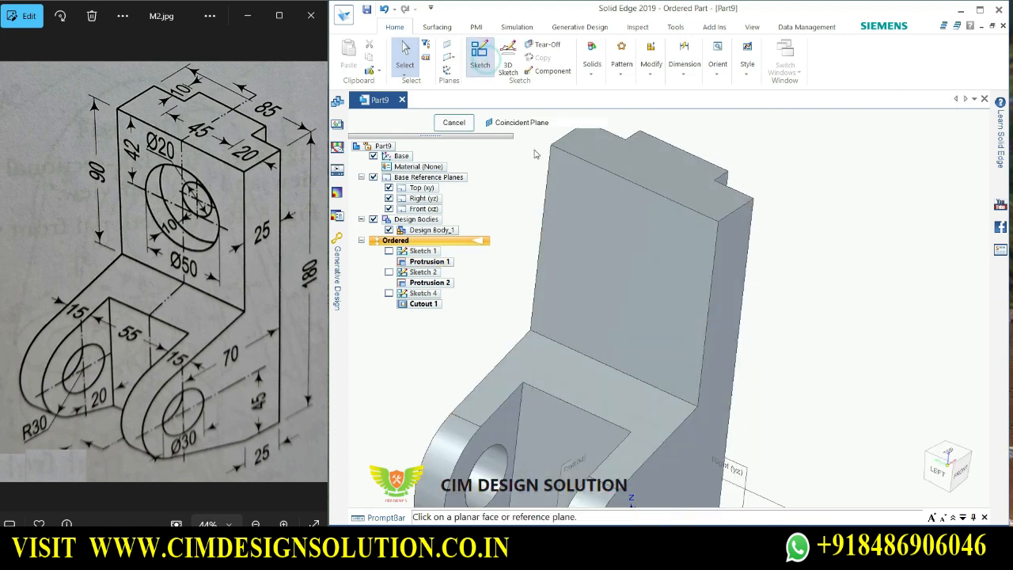
pyautogui.click(598, 266)
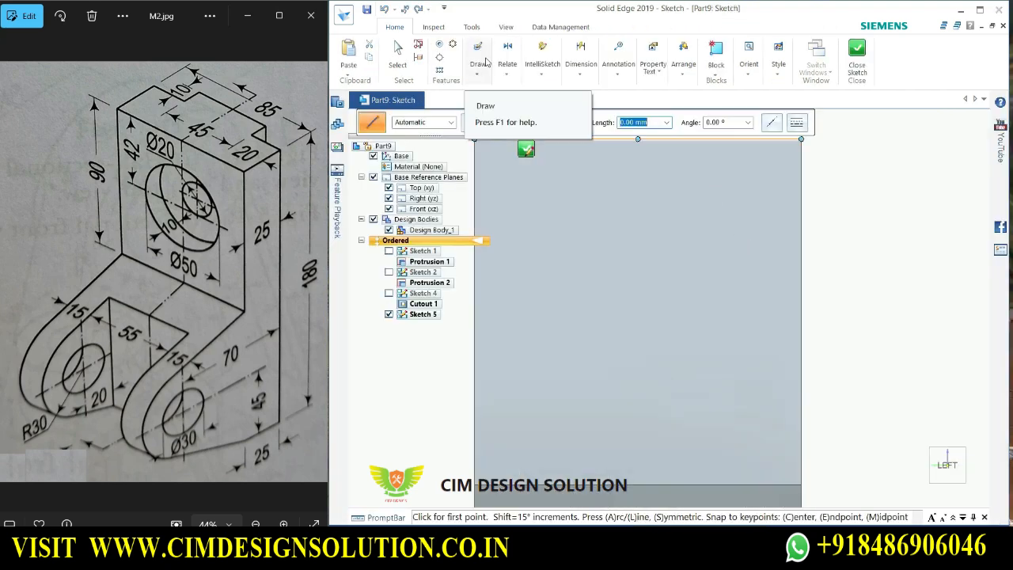
pyautogui.click(478, 76)
pyautogui.click(472, 116)
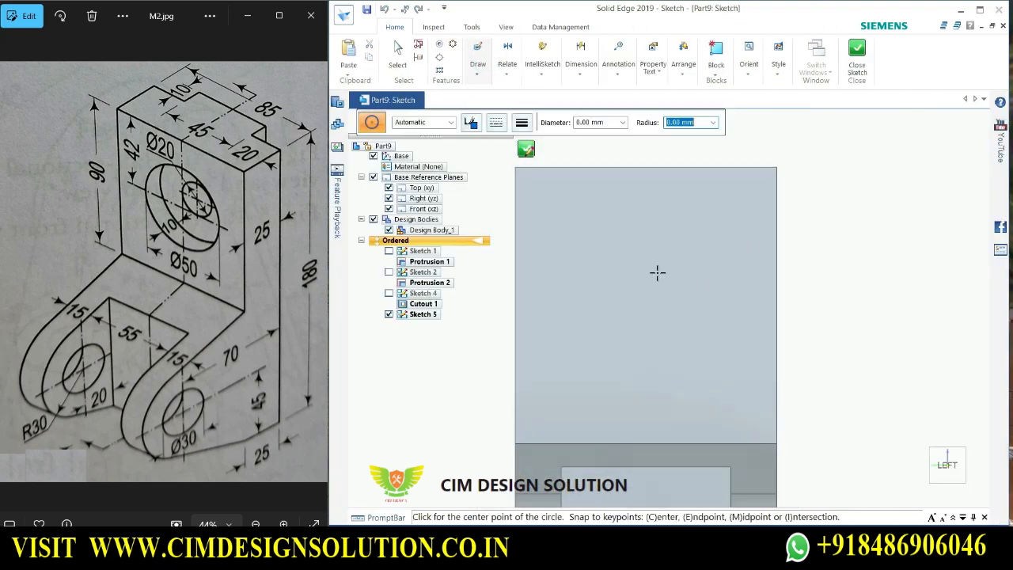
pyautogui.click(653, 273)
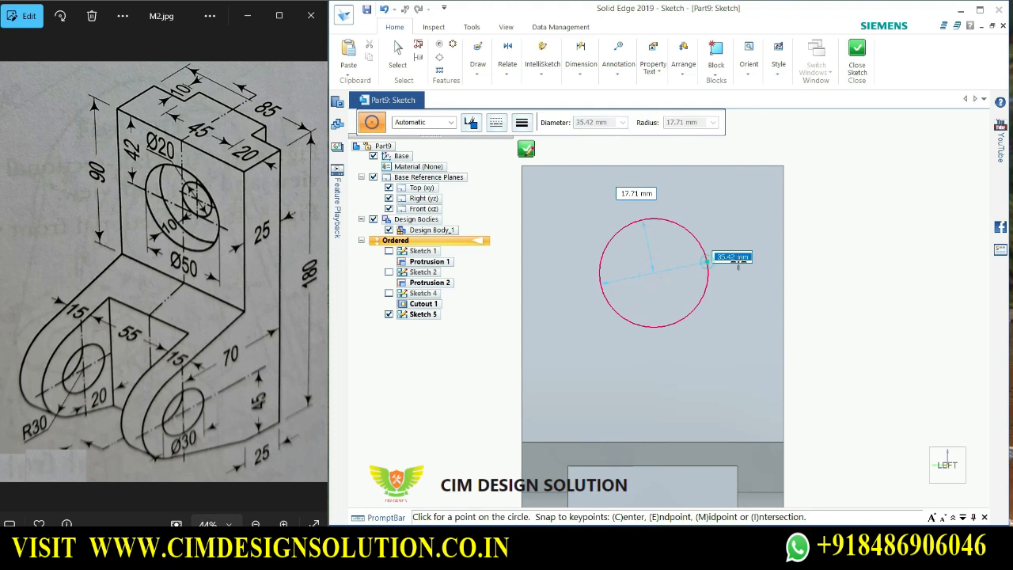
pyautogui.click(739, 266)
pyautogui.press('Escape')
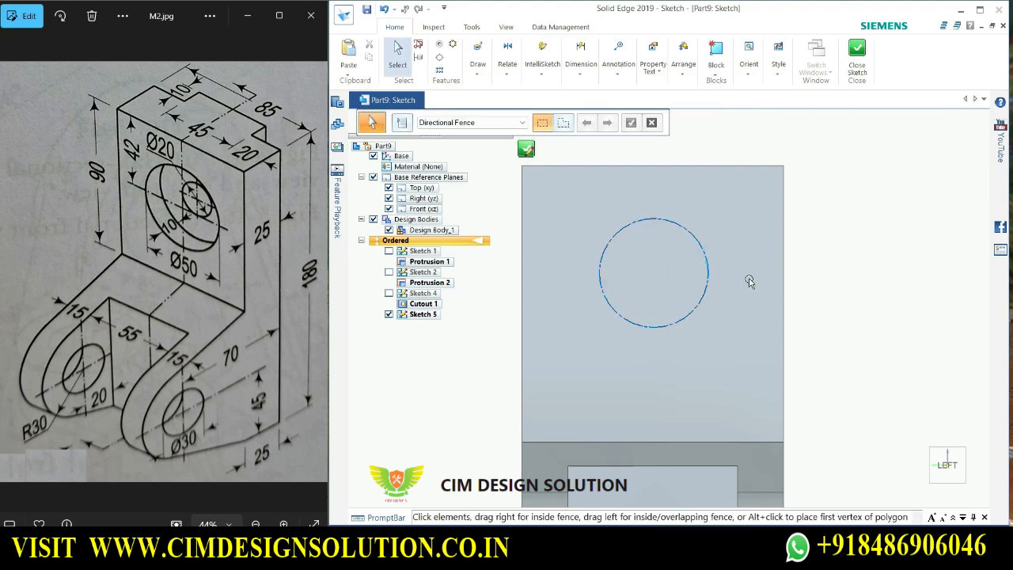
# Convert the construction circle to regular sketch geometry.
pyautogui.click(694, 234)
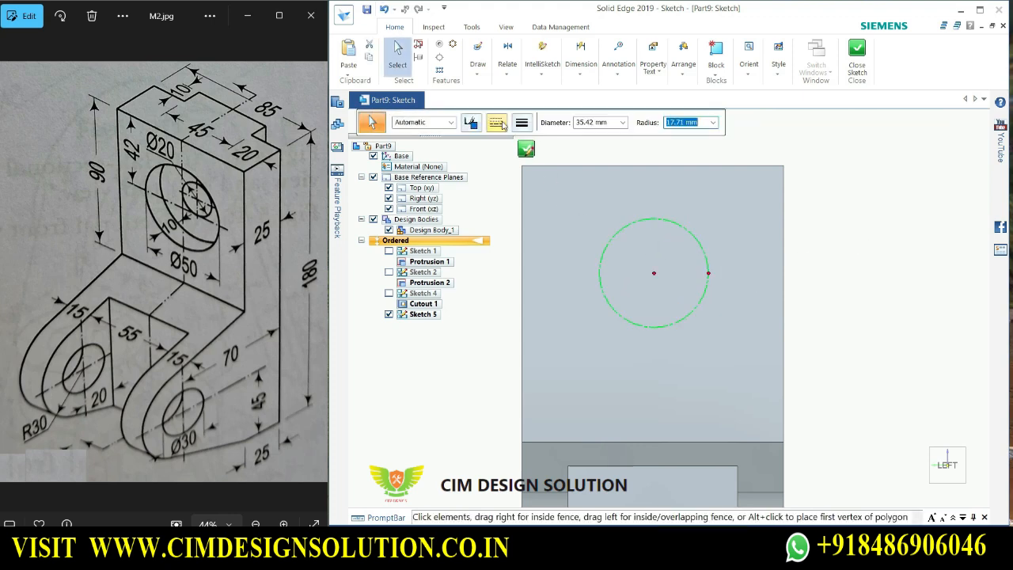
pyautogui.click(497, 122)
pyautogui.click(913, 258)
pyautogui.click(874, 293)
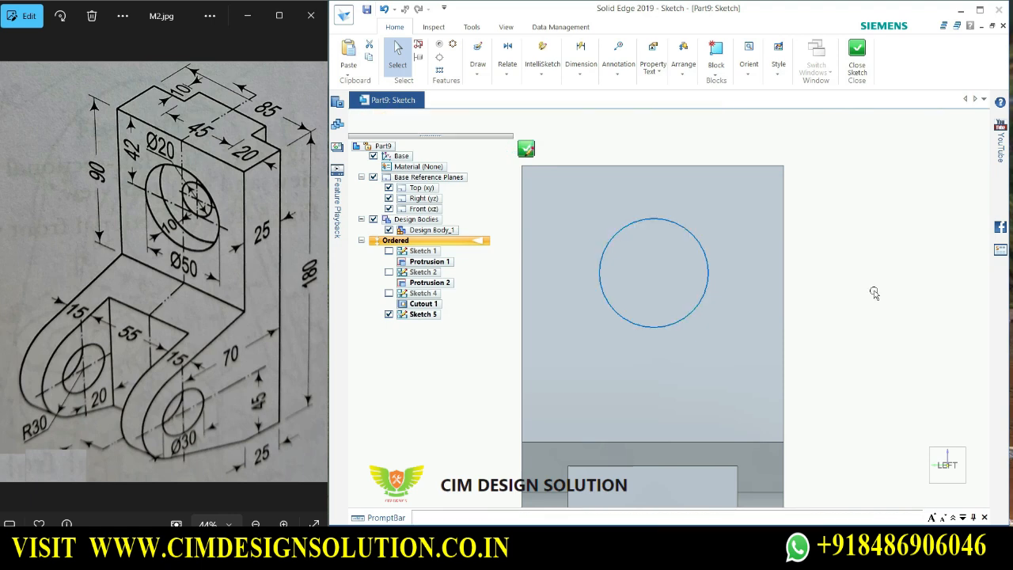
# Dimension the circle's center from the upright's upper edge and set that distance to 42 mm.
pyautogui.click(580, 68)
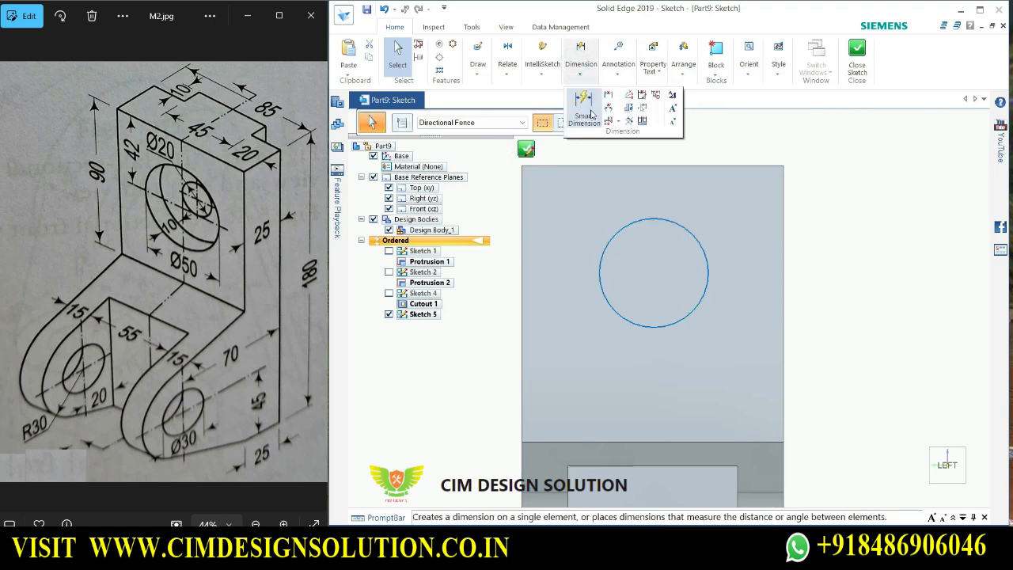
pyautogui.click(591, 115)
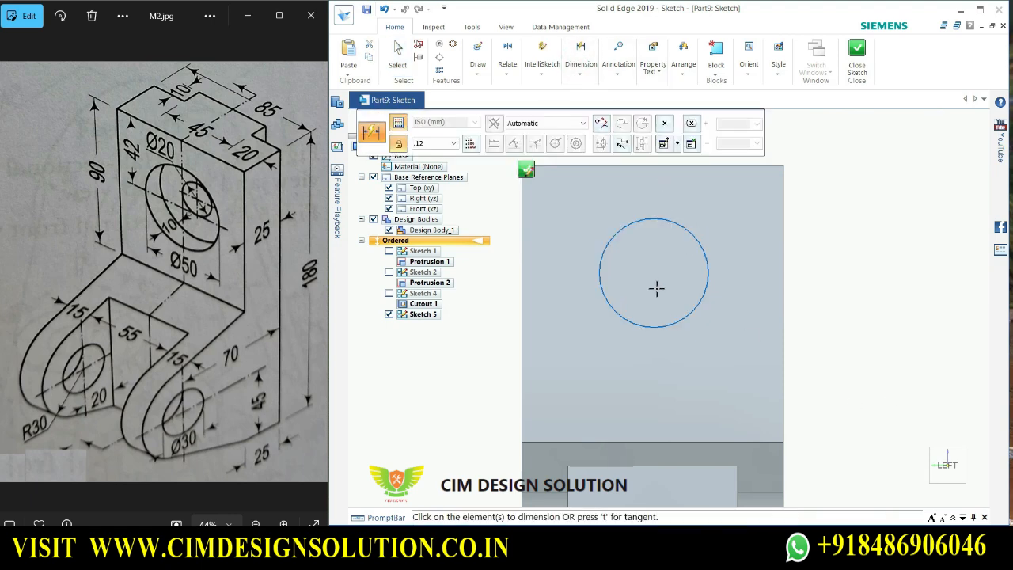
pyautogui.click(762, 167)
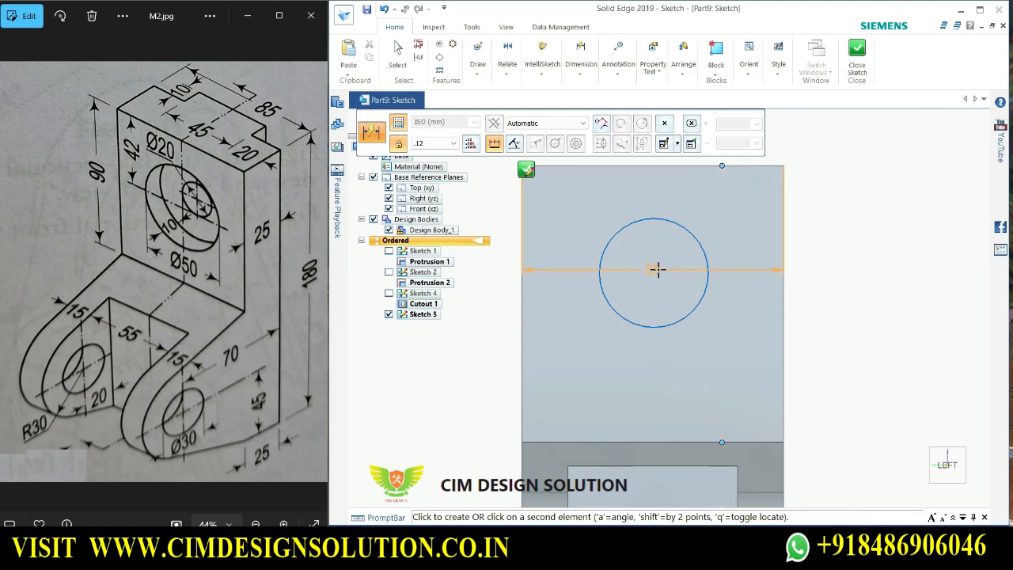
pyautogui.click(653, 272)
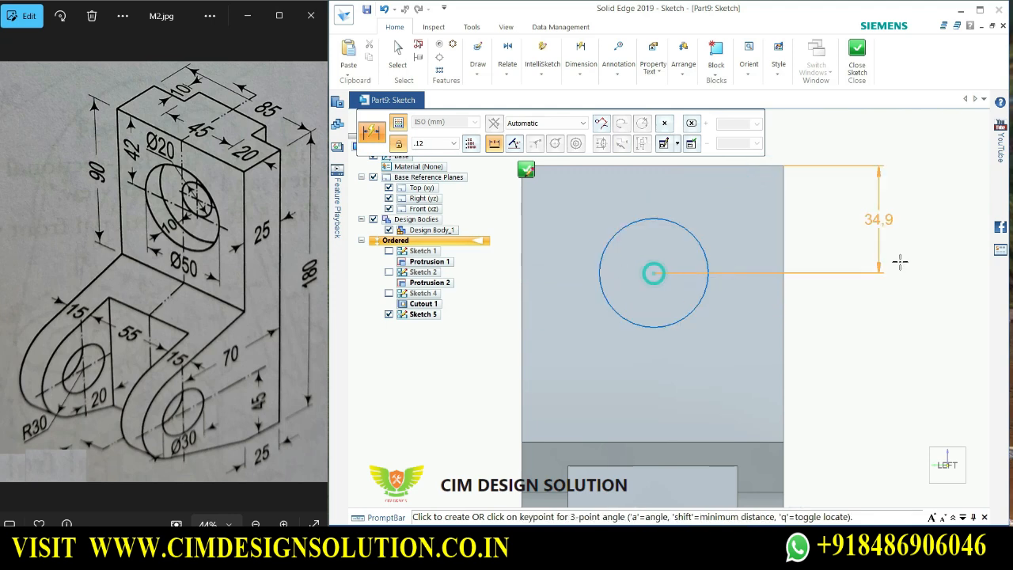
pyautogui.click(859, 236)
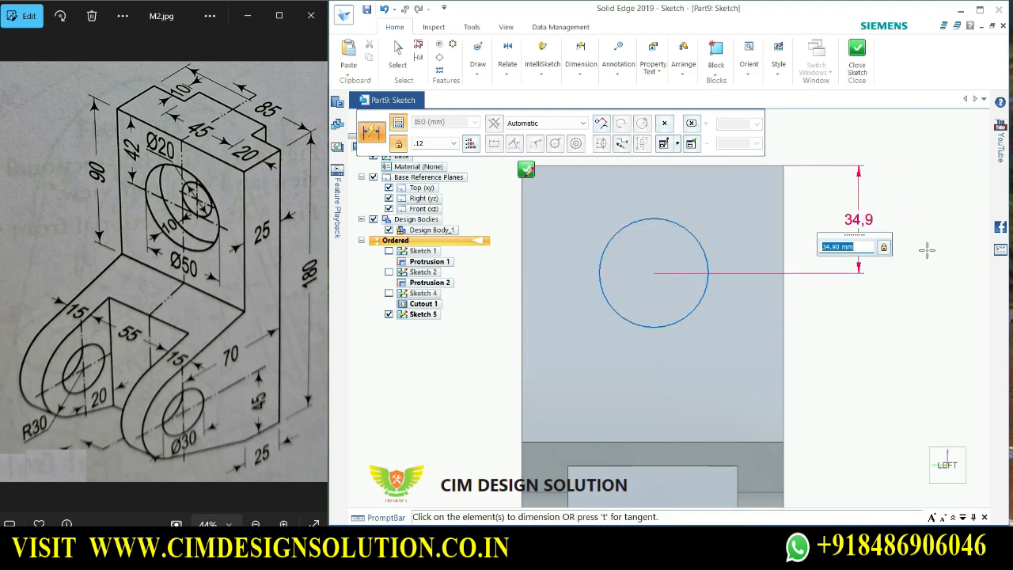
pyautogui.write('42')
pyautogui.press('Return')
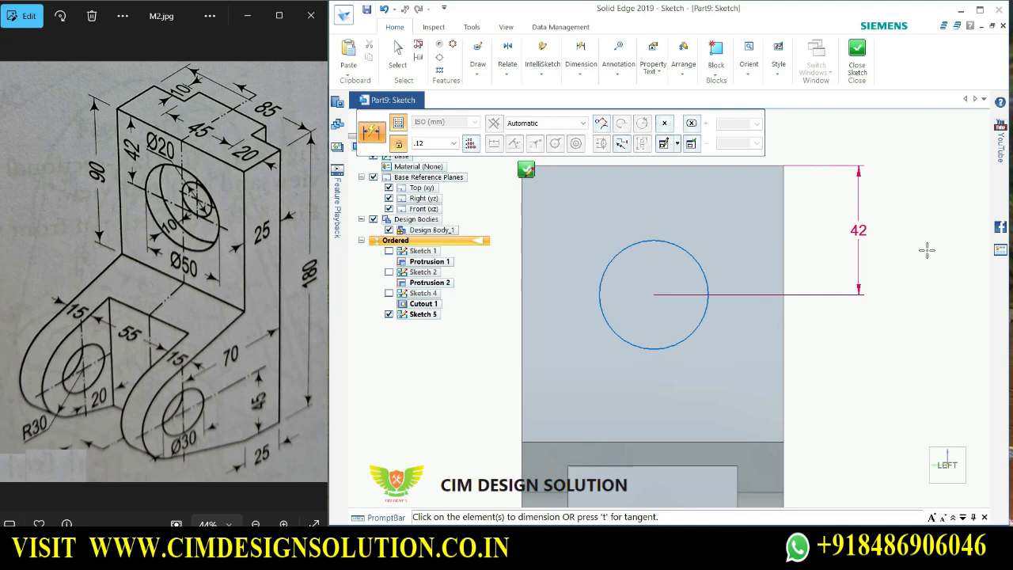
pyautogui.press('Escape')
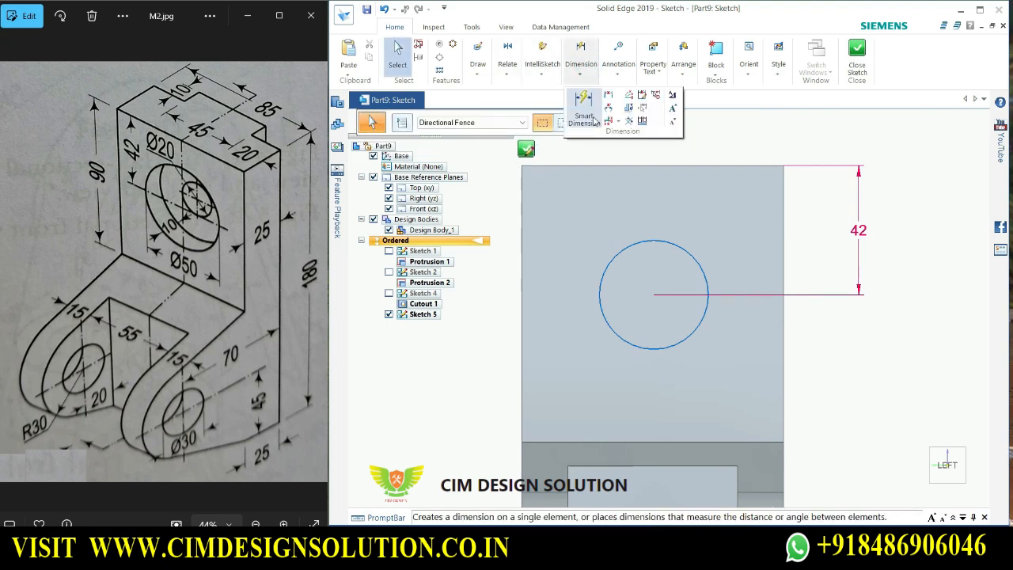
# Dimension the circle's center from the upright's side edge and set that distance to 42.5 mm.
pyautogui.click(589, 69)
pyautogui.click(521, 266)
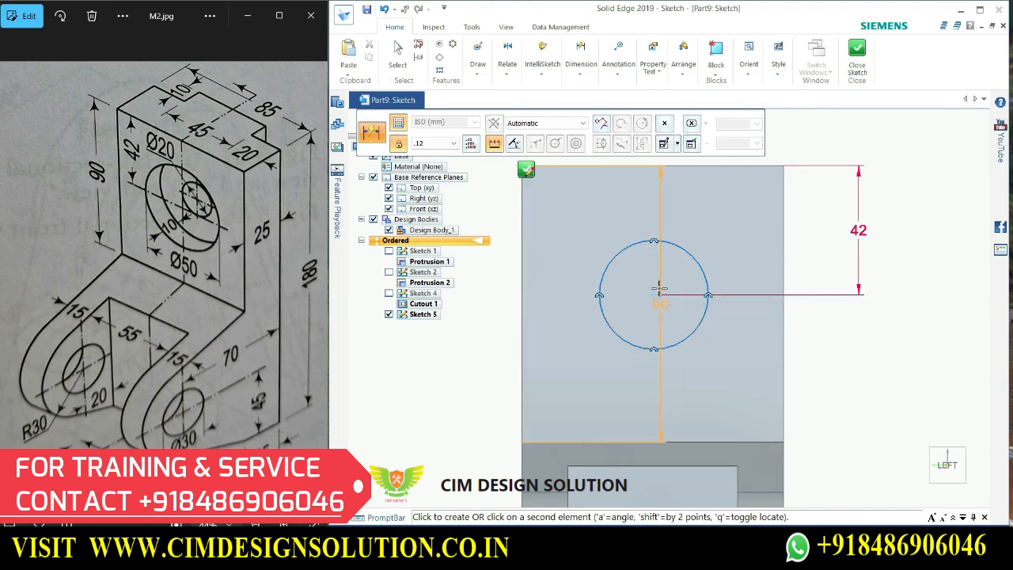
pyautogui.scroll(-2, 697, 366)
pyautogui.scroll(2, 667, 266)
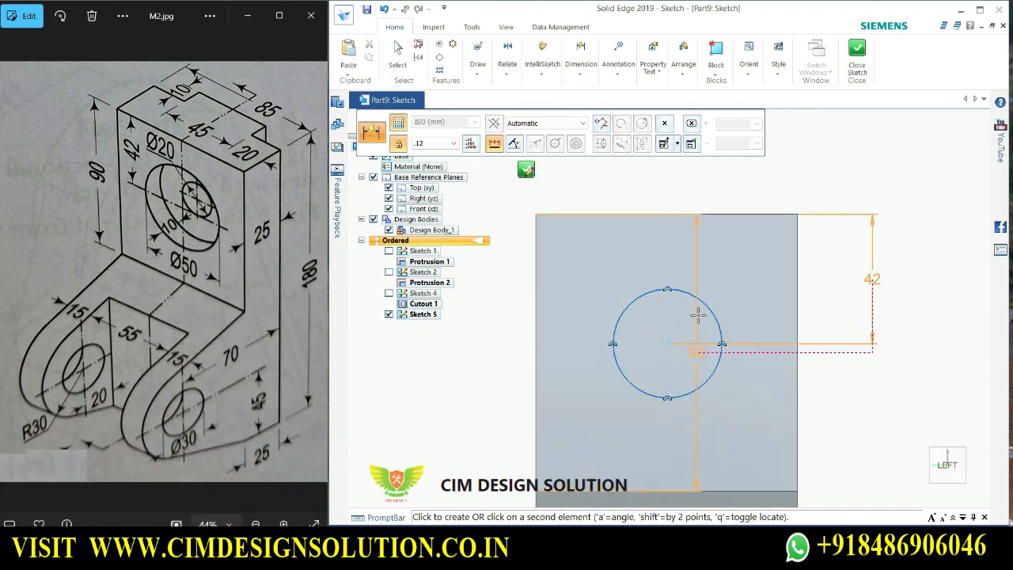
pyautogui.click(669, 339)
pyautogui.click(696, 187)
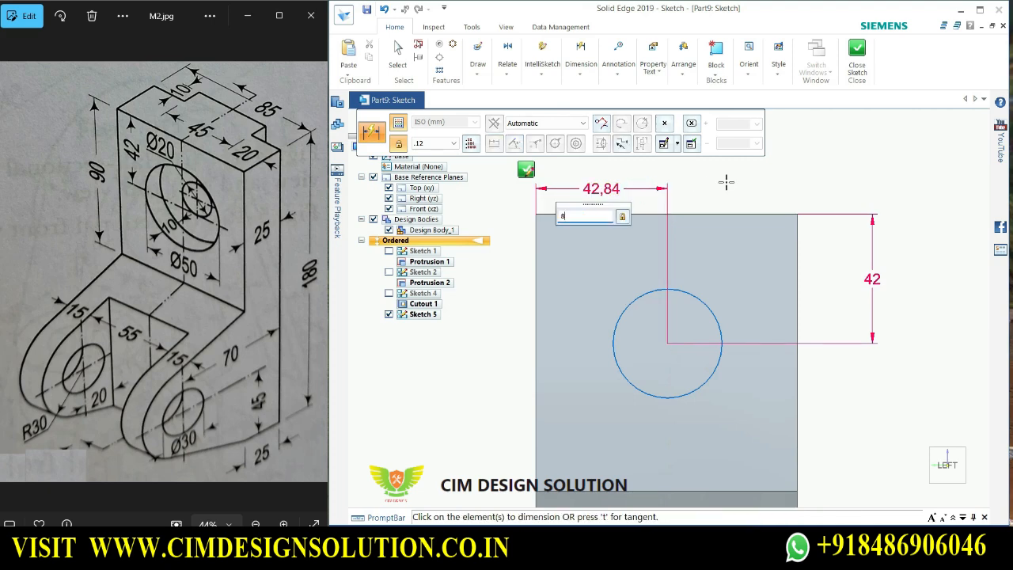
pyautogui.press('Return')
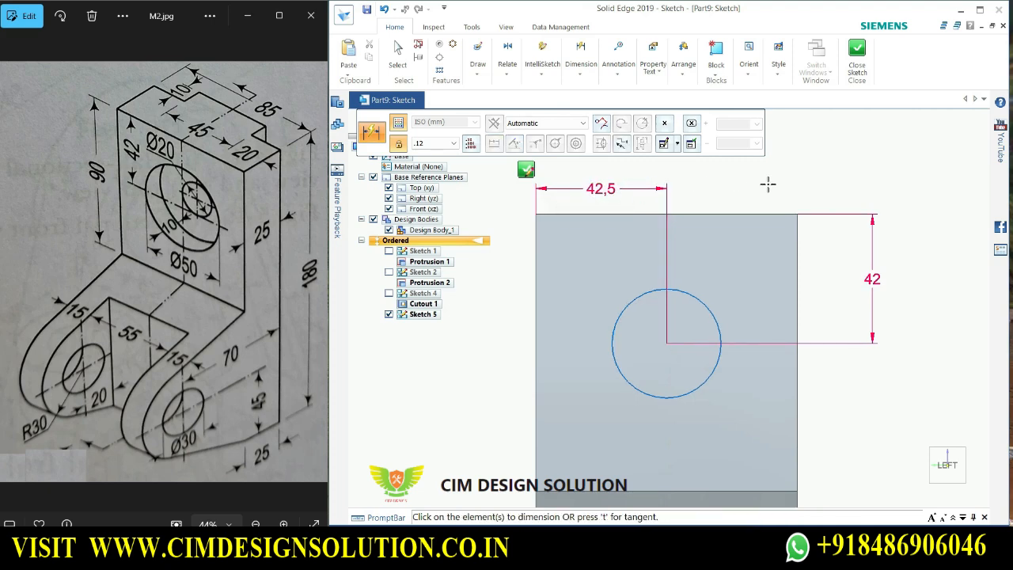
# Dimension the circle's diameter as 50 mm, then close and finish the sketch.
pyautogui.click(703, 302)
pyautogui.click(825, 184)
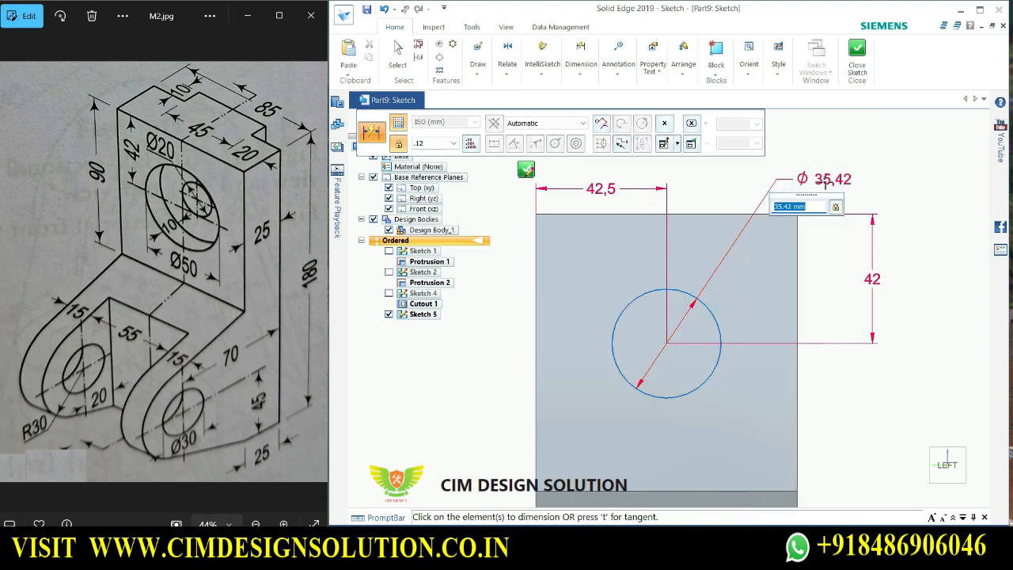
pyautogui.write('50')
pyautogui.press('Return')
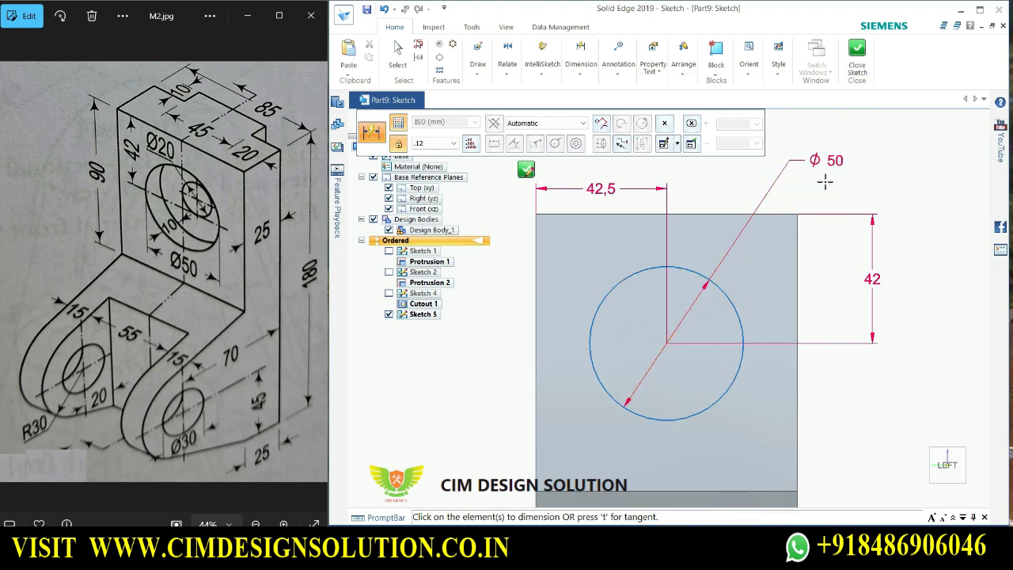
pyautogui.click(865, 76)
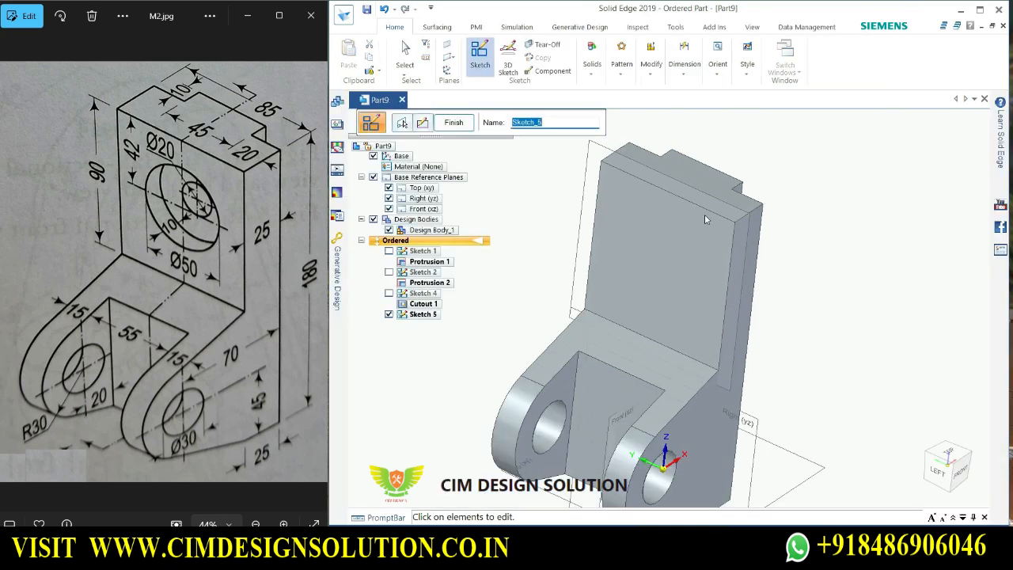
pyautogui.click(466, 127)
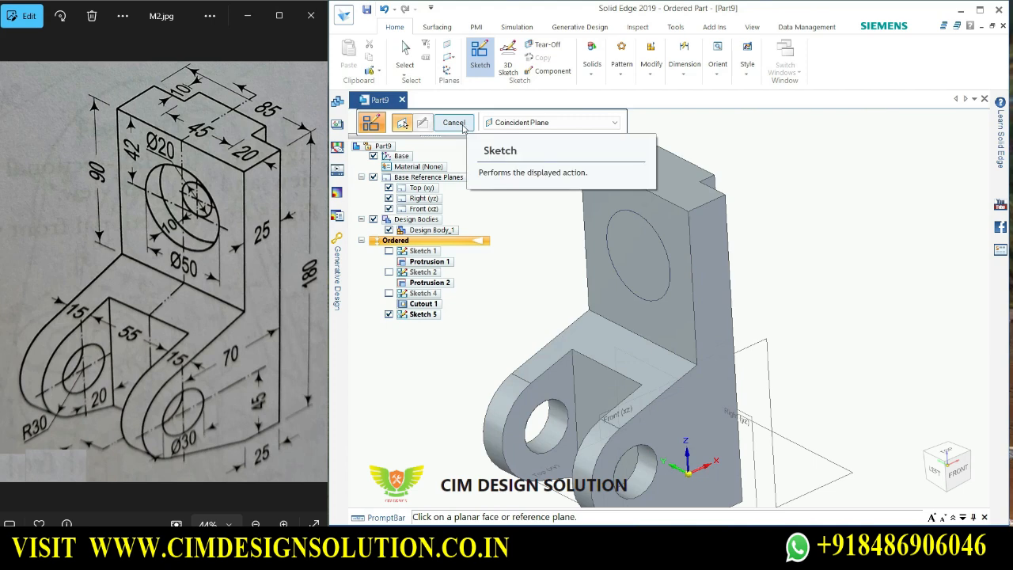
pyautogui.click(453, 122)
# Start a cut from the 50 mm circle sketch with a non-symmetric extent, going 10 mm into the upright in the first direction.
pyautogui.click(591, 62)
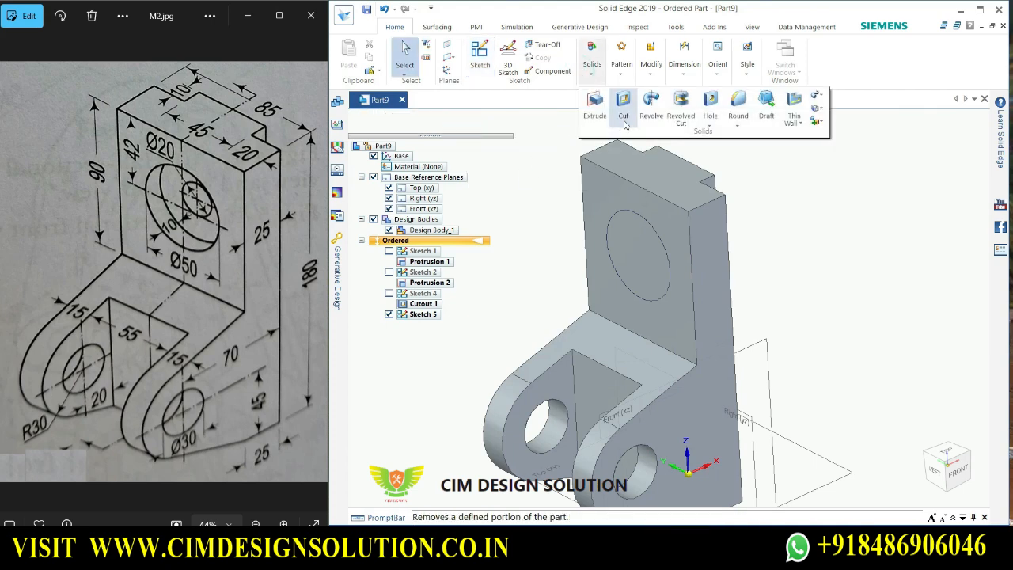
pyautogui.click(623, 119)
pyautogui.scroll(3, 554, 198)
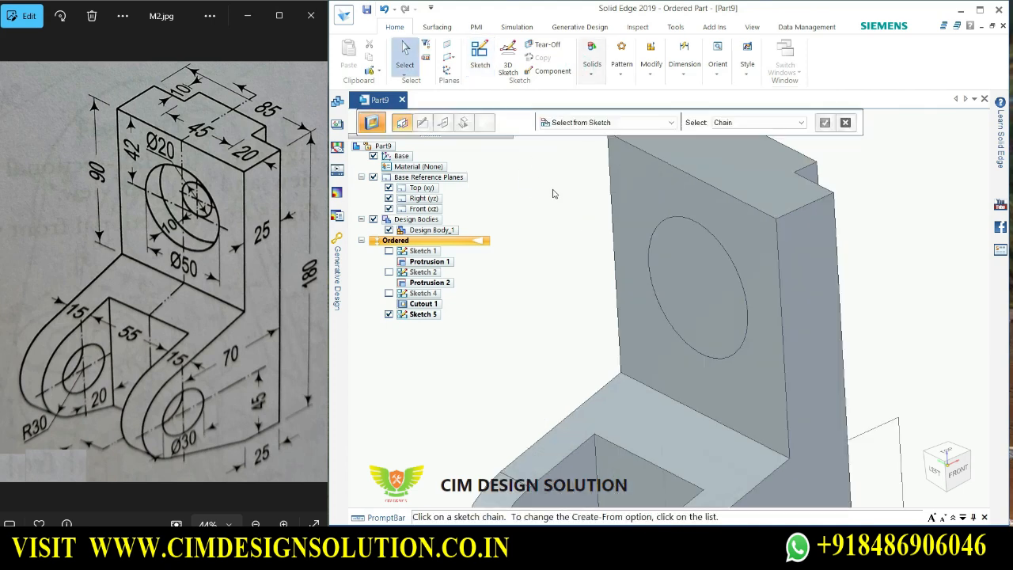
pyautogui.click(695, 227)
pyautogui.scroll(-3, 718, 263)
pyautogui.scroll(3, 718, 263)
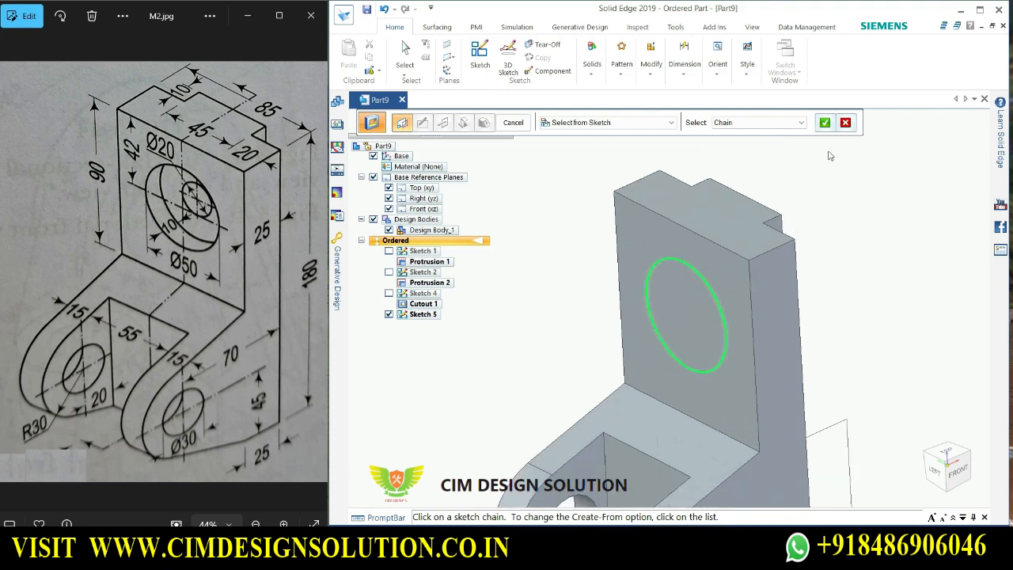
pyautogui.click(825, 122)
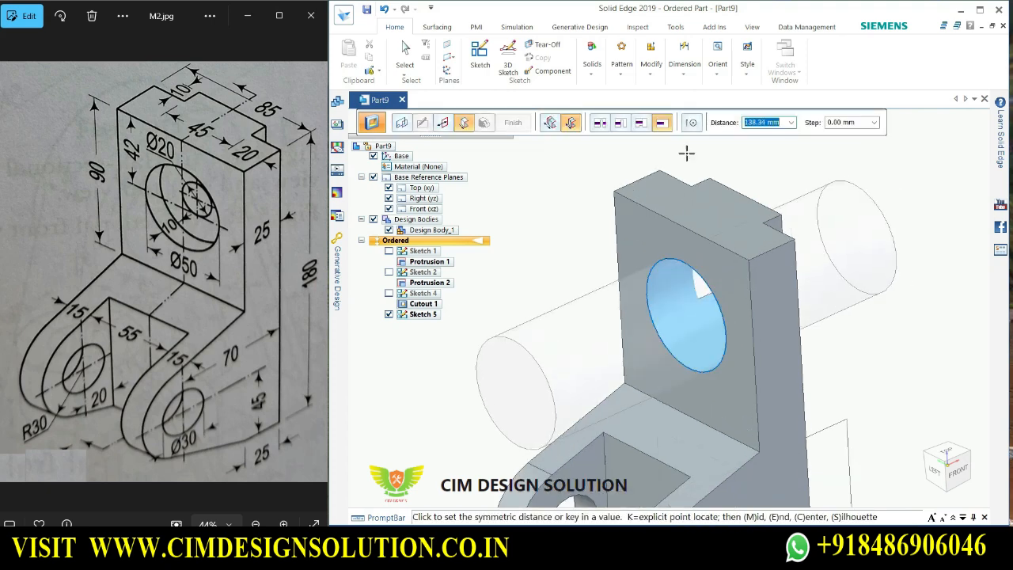
pyautogui.click(549, 121)
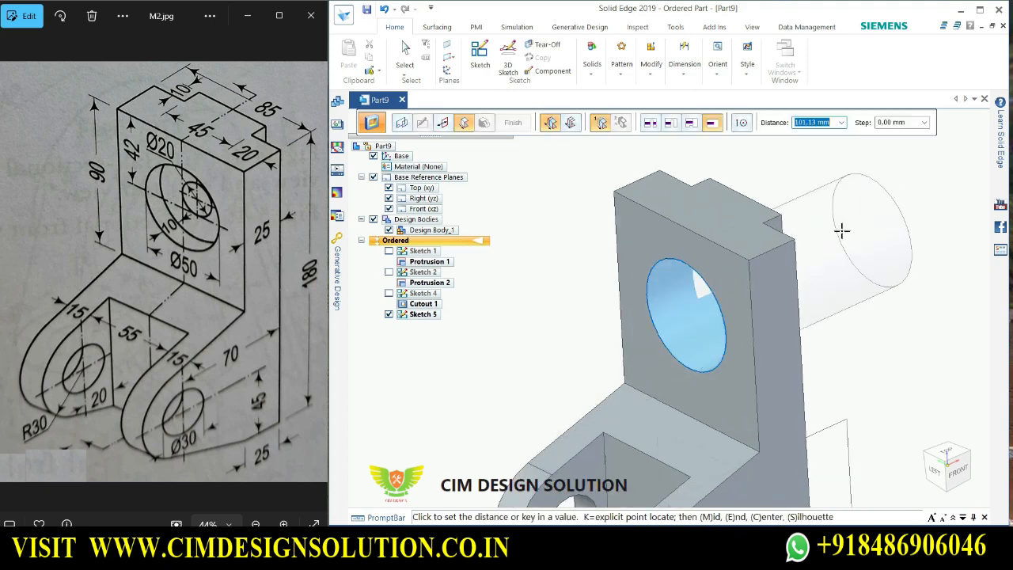
pyautogui.write('10')
pyautogui.press('Return')
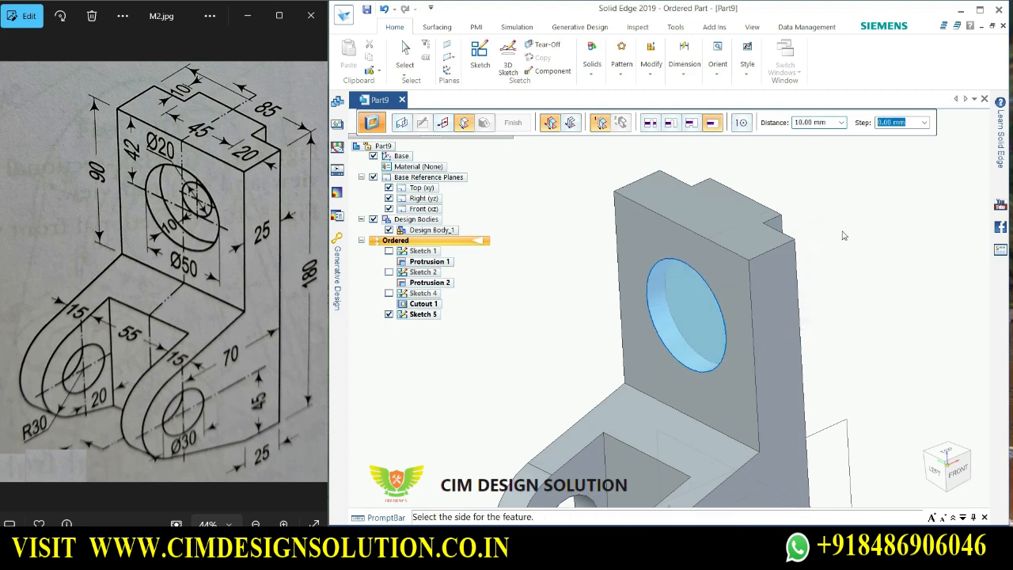
pyautogui.click(842, 233)
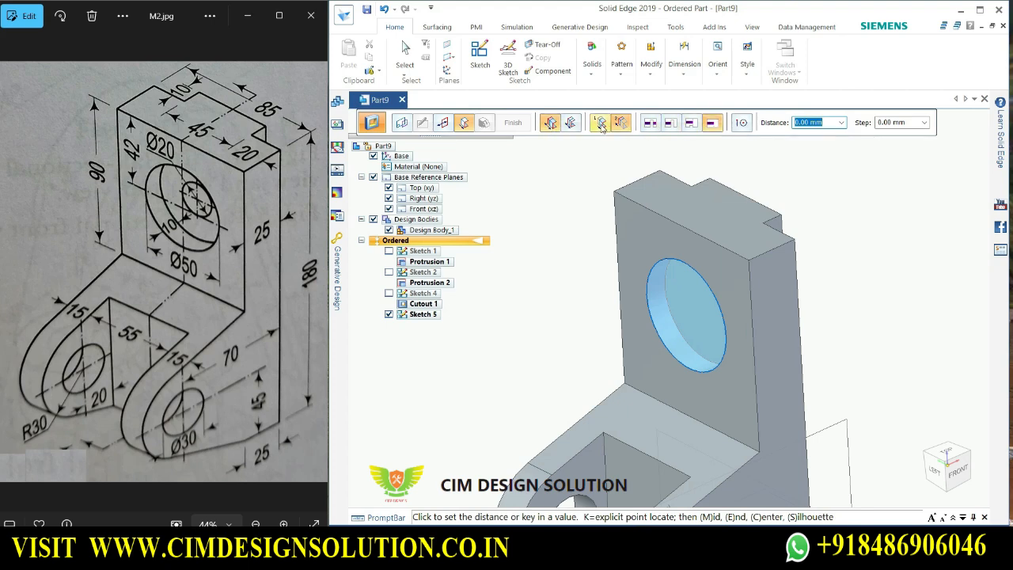
# Re-enter the recess cut's first-direction extent as 10 mm on the side going into the upright.
pyautogui.click(600, 124)
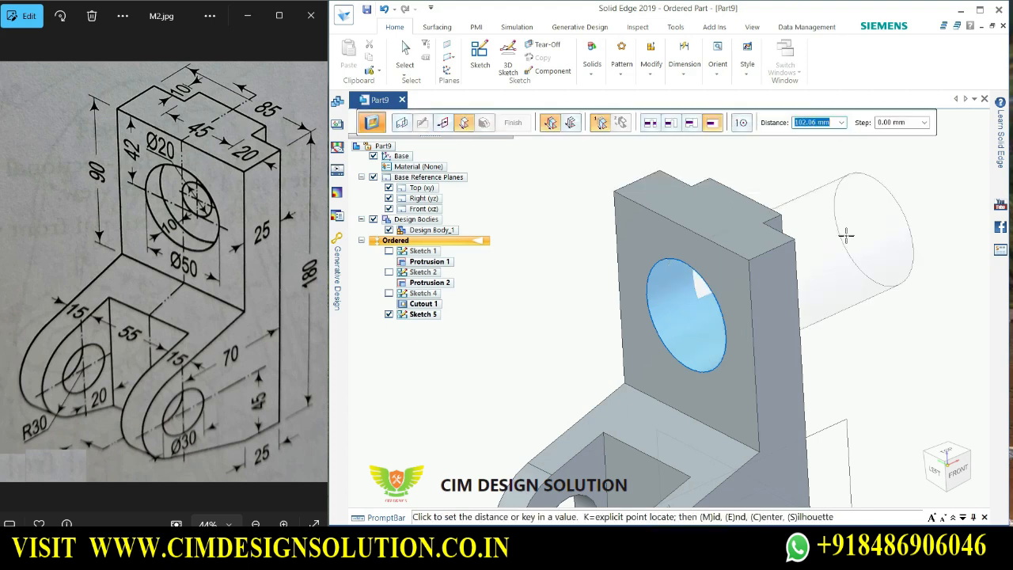
pyautogui.write('10')
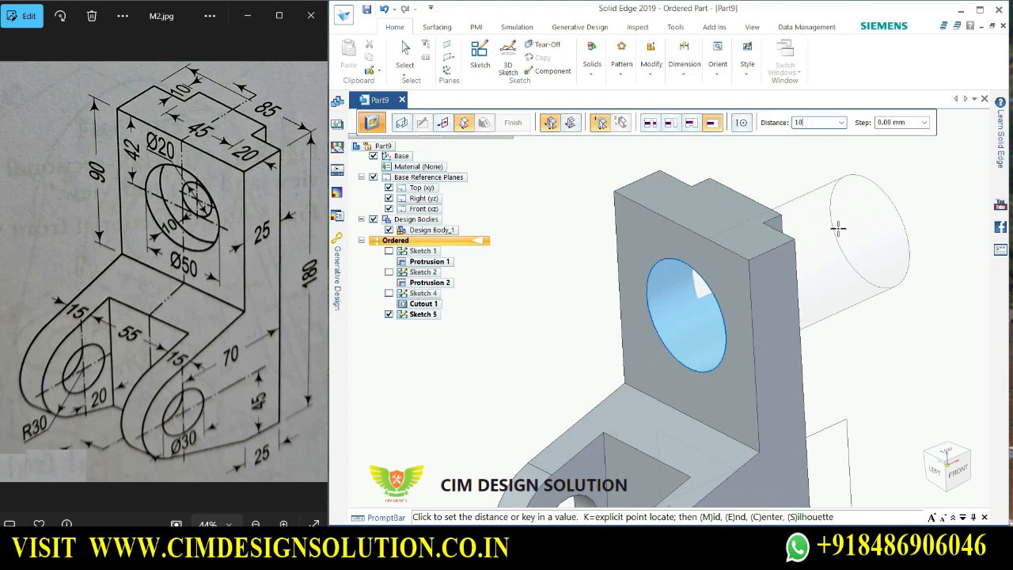
pyautogui.press('Return')
pyautogui.click(809, 191)
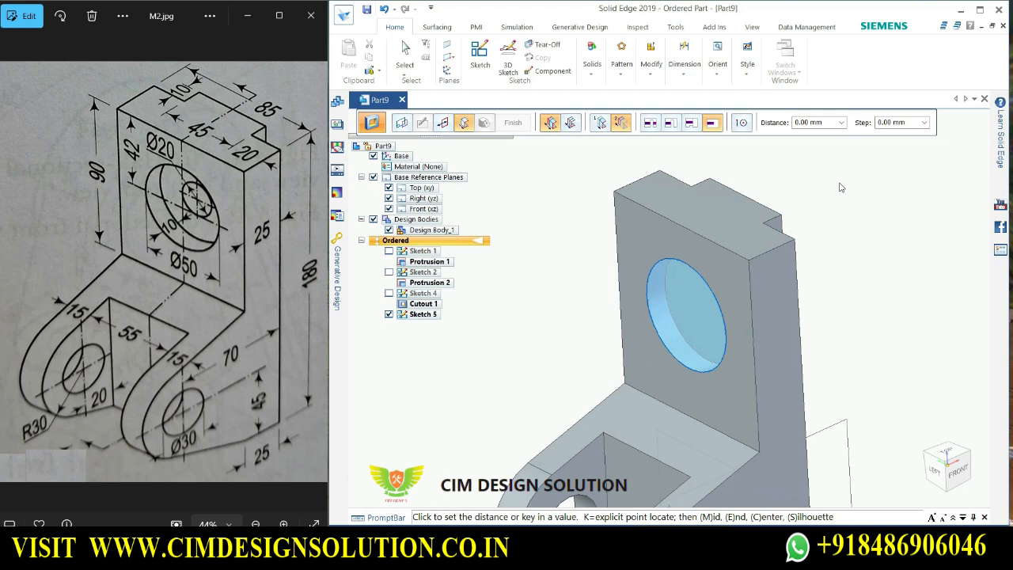
# Set the recess cut's second-direction distance to 10 mm, choose its side, then finish the cut and exit the cutout command.
pyautogui.click(829, 128)
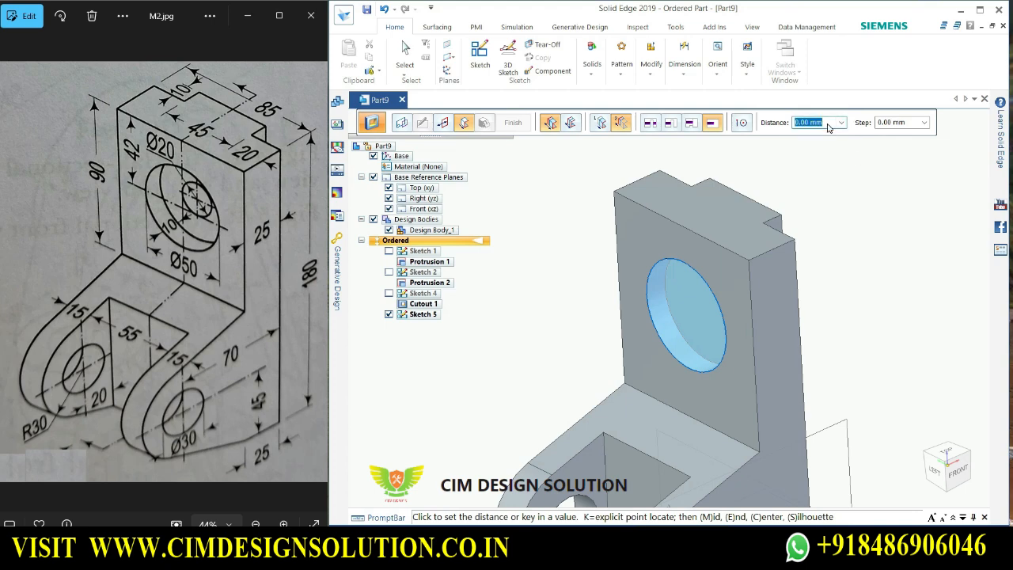
pyautogui.write('10')
pyautogui.press('Tab')
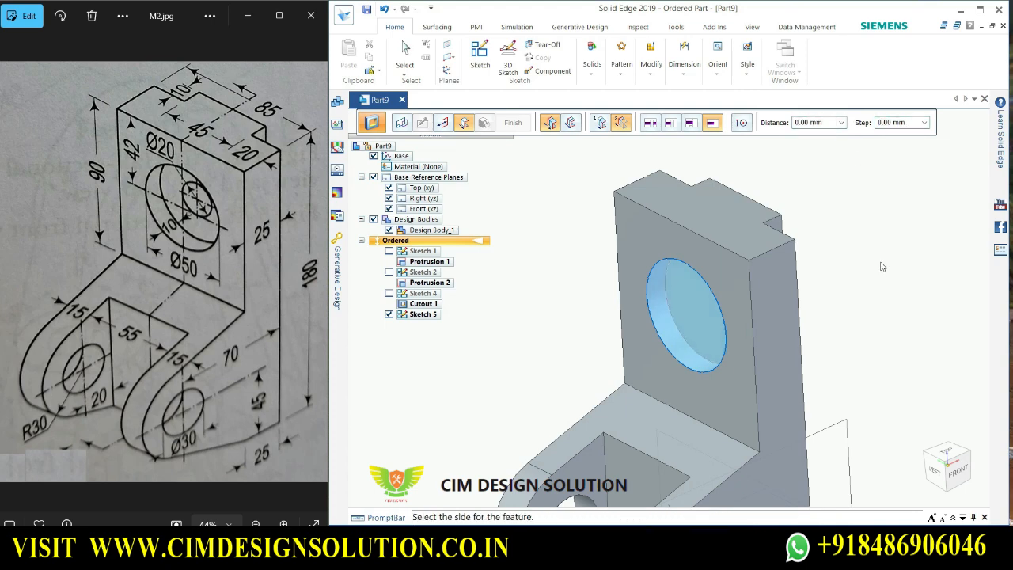
pyautogui.middleClick(882, 267)
pyautogui.middleClick(883, 266)
pyautogui.click(883, 266)
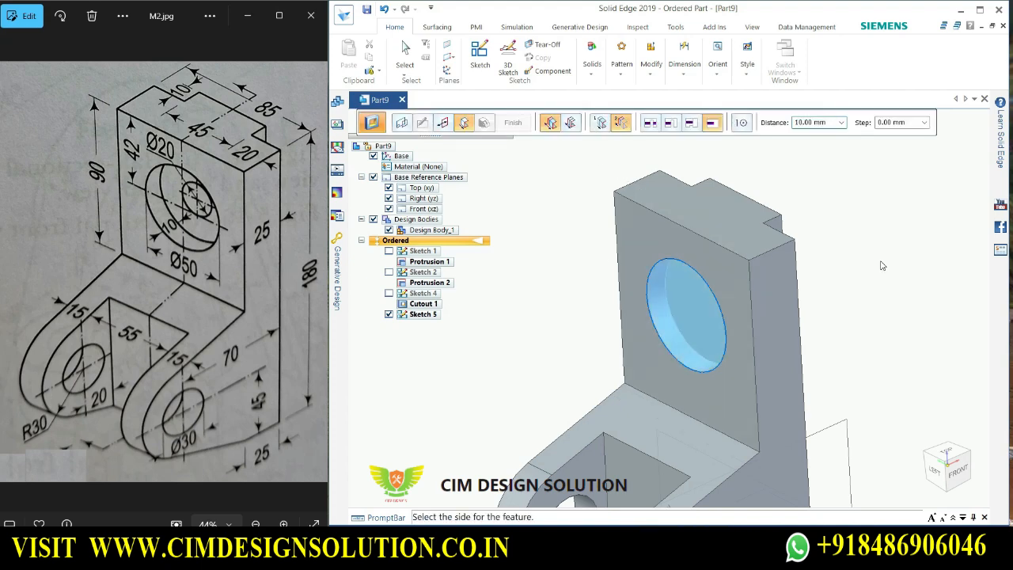
pyautogui.click(863, 321)
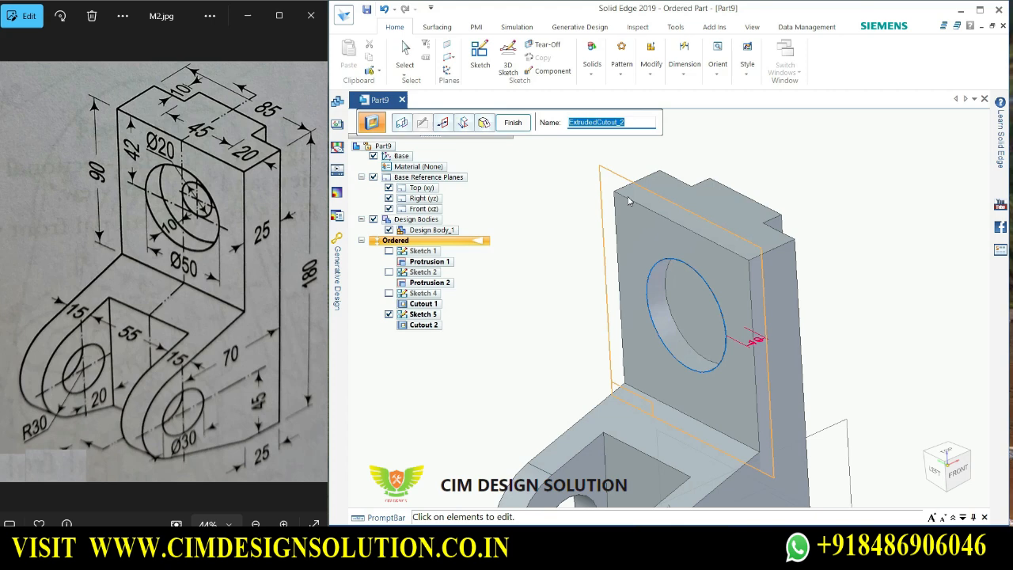
pyautogui.click(515, 124)
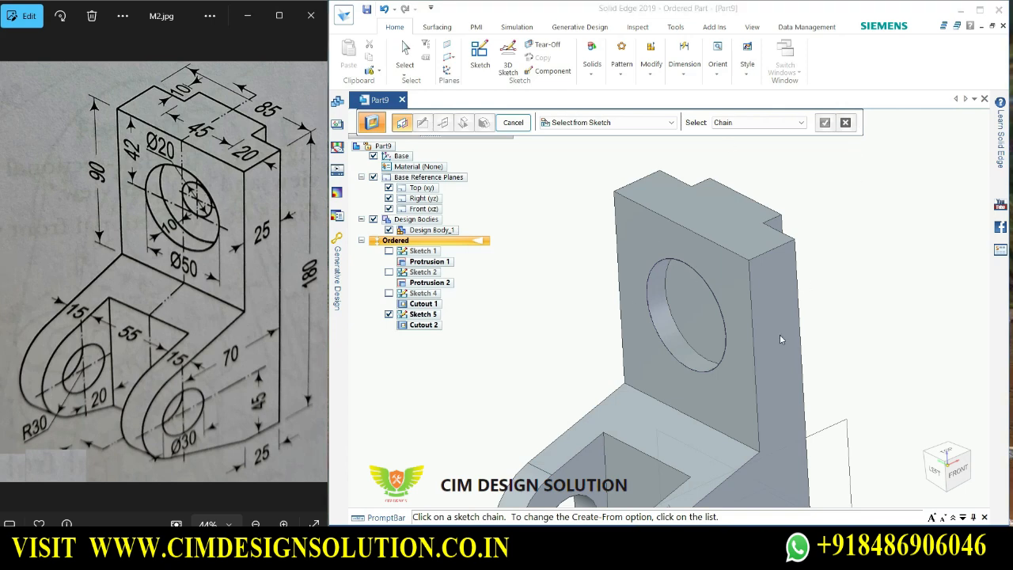
pyautogui.scroll(2, 779, 339)
pyautogui.scroll(-2, 787, 336)
pyautogui.click(513, 122)
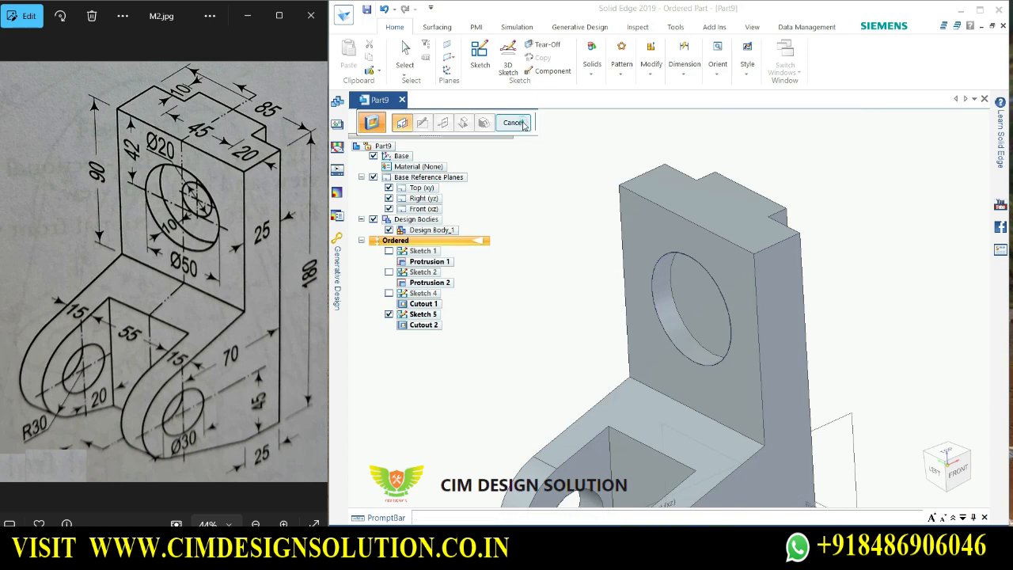
# Start a sketch on the recess floor and draw a circle about 22.4 mm in diameter near the recess center.
pyautogui.click(485, 61)
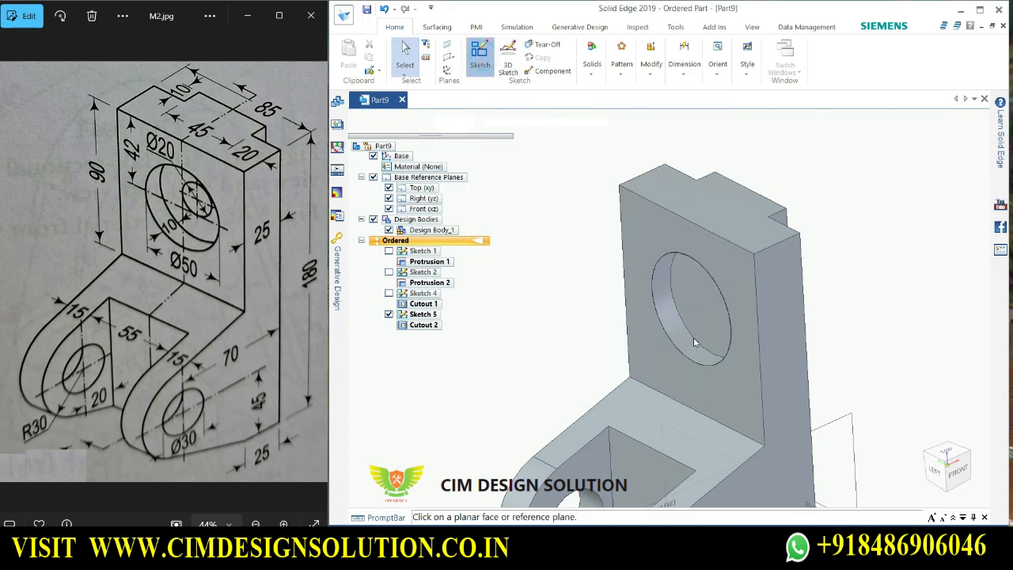
pyautogui.click(699, 294)
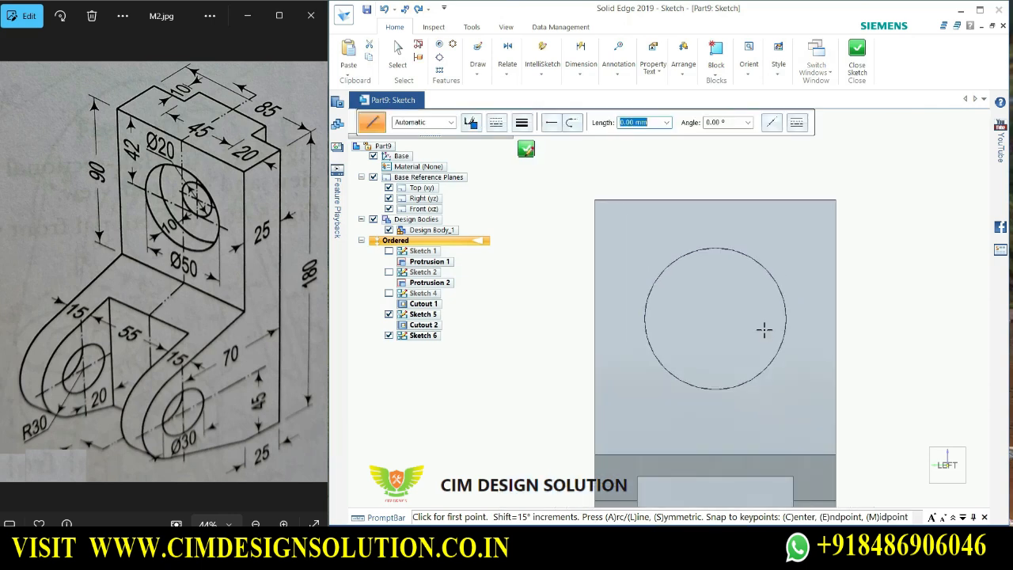
pyautogui.click(479, 73)
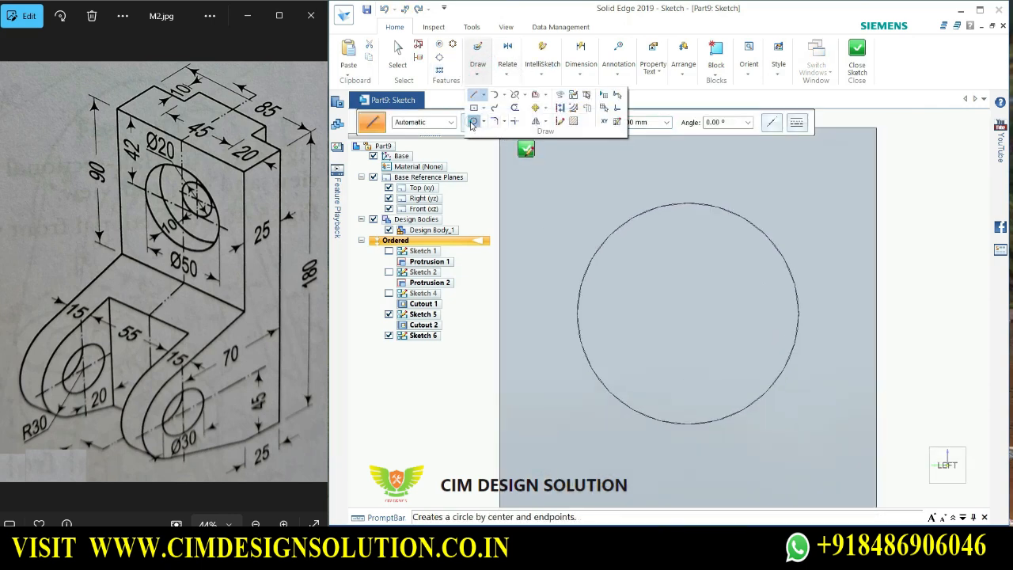
pyautogui.click(472, 124)
pyautogui.click(689, 309)
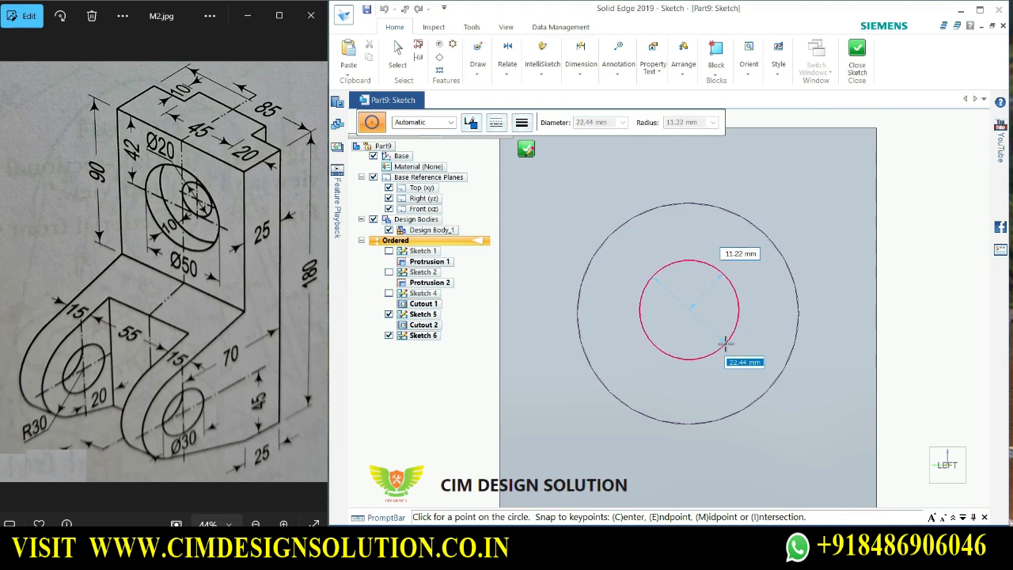
pyautogui.click(725, 345)
# Change the line style of the new inner circle to a solid line.
pyautogui.click(496, 127)
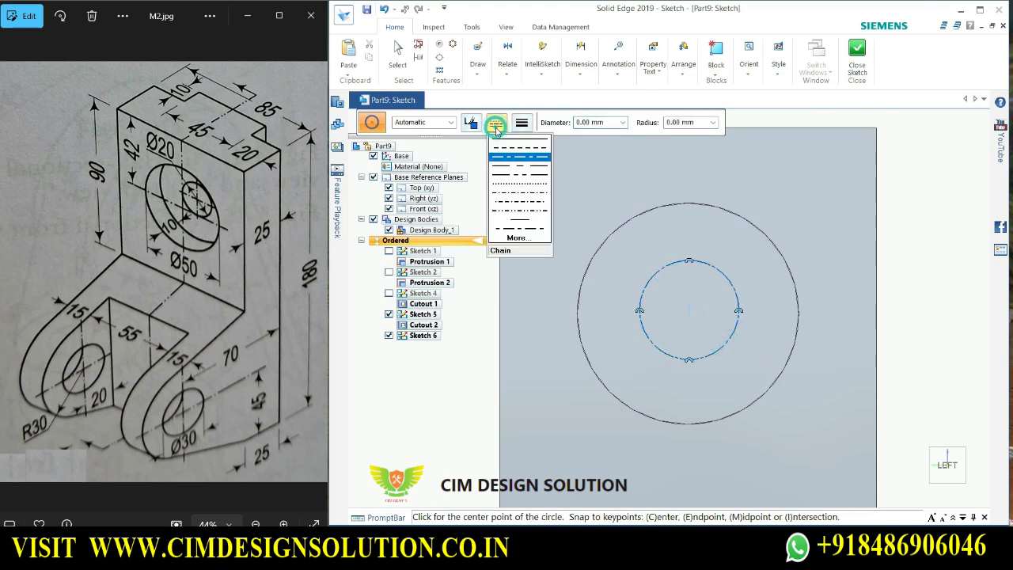
pyautogui.click(523, 141)
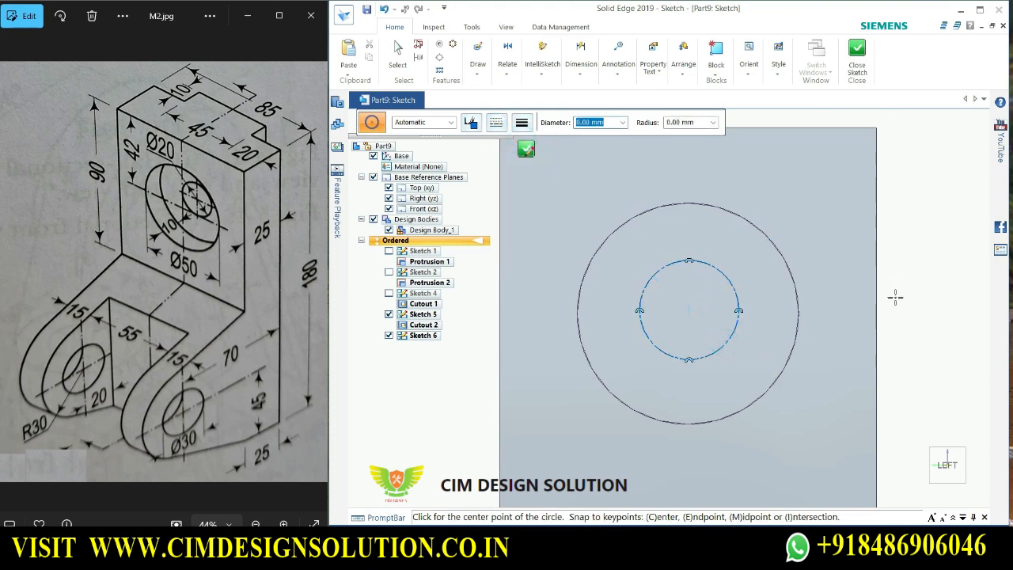
pyautogui.click(728, 274)
pyautogui.press('Escape')
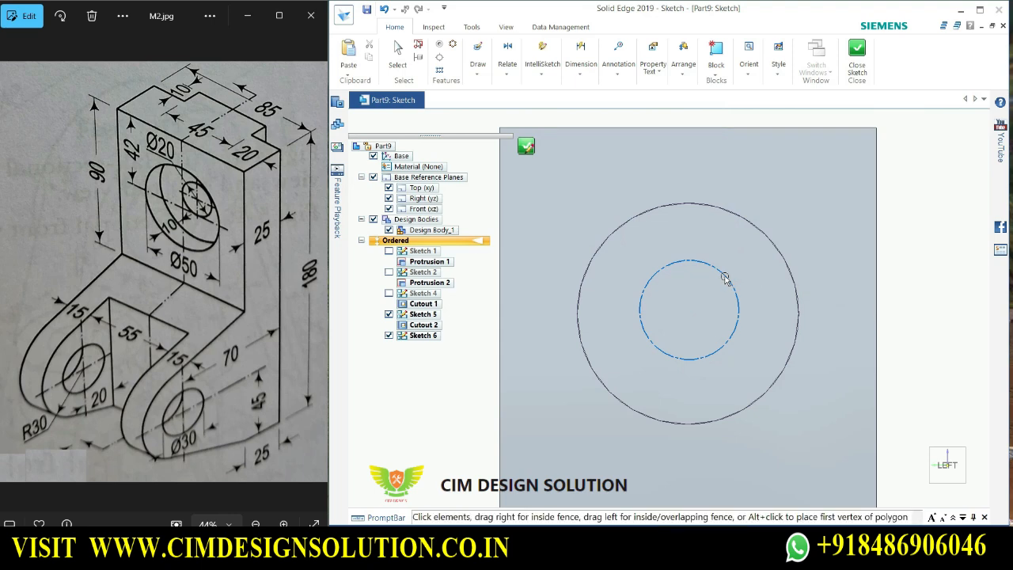
pyautogui.click(724, 275)
pyautogui.click(496, 123)
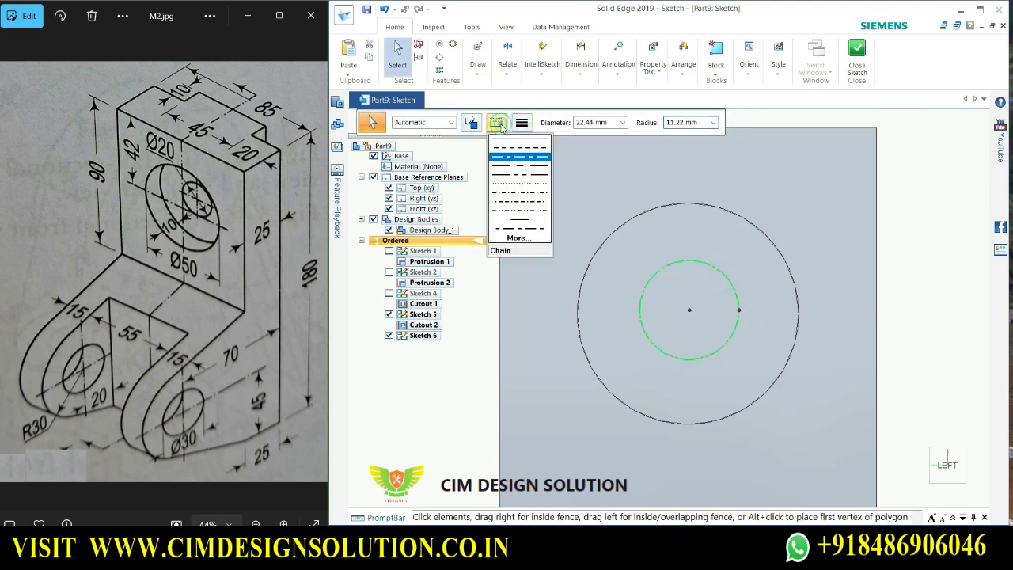
pyautogui.click(523, 140)
pyautogui.click(907, 269)
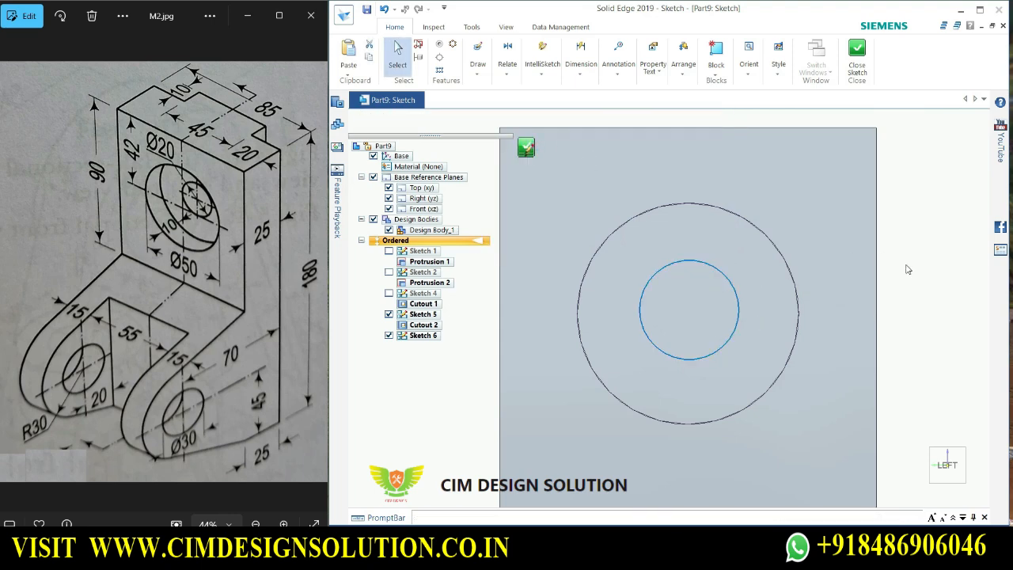
# Make the inner circle concentric with the 50 mm recess edge.
pyautogui.scroll(-1, 856, 296)
pyautogui.scroll(1, 853, 243)
pyautogui.scroll(-2, 771, 278)
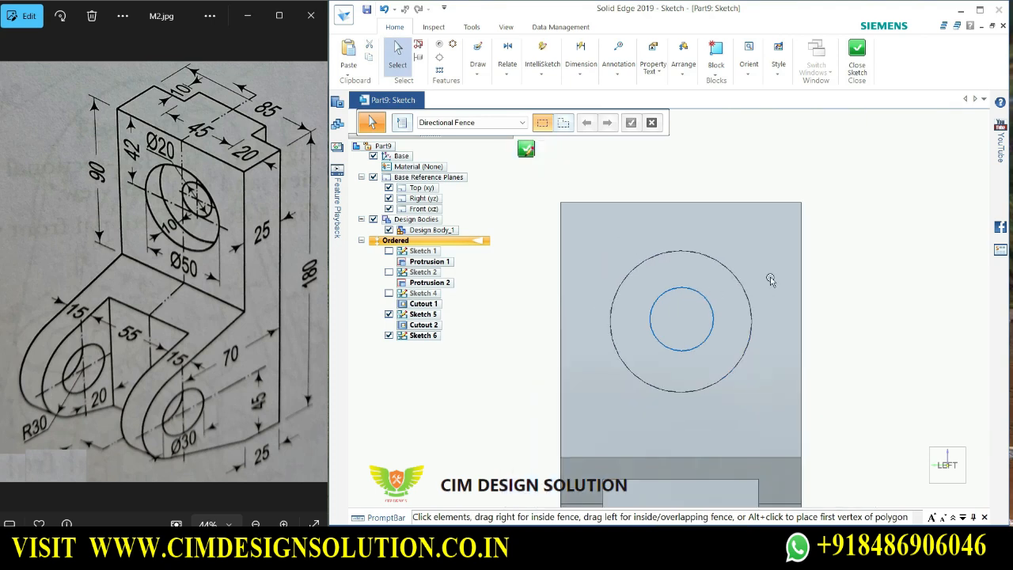
pyautogui.scroll(1, 682, 278)
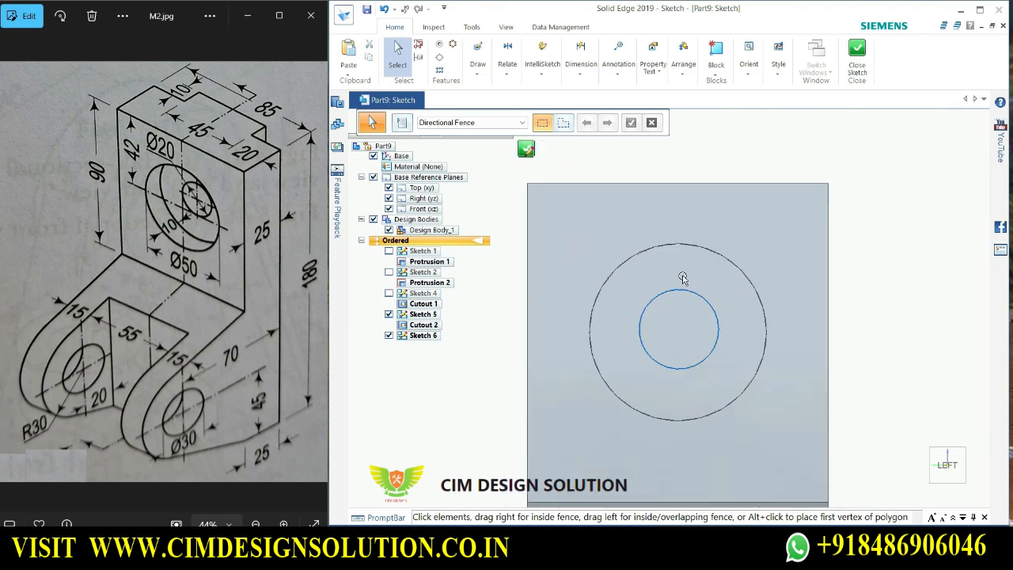
pyautogui.click(507, 71)
pyautogui.click(530, 95)
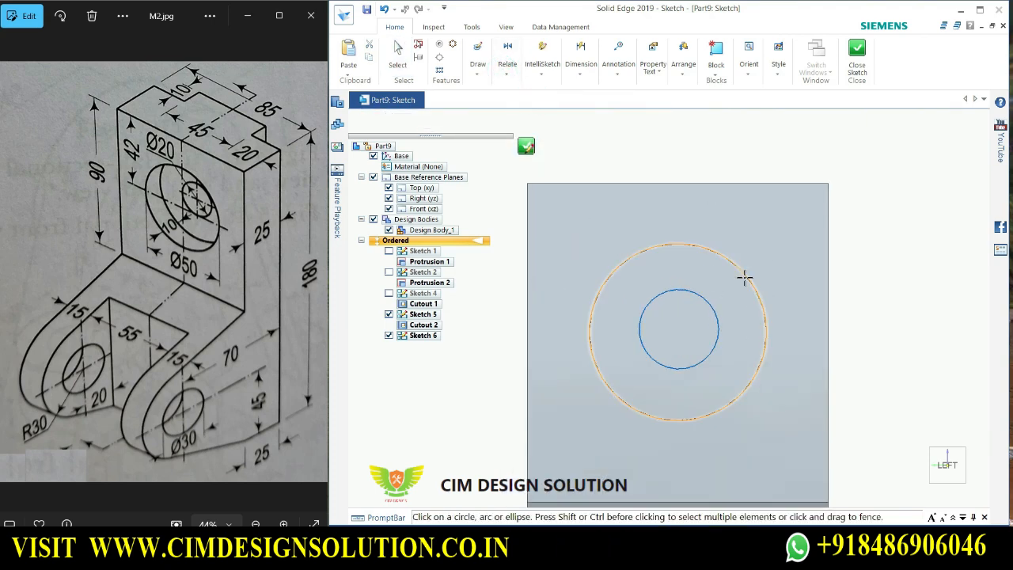
pyautogui.click(745, 277)
pyautogui.click(708, 300)
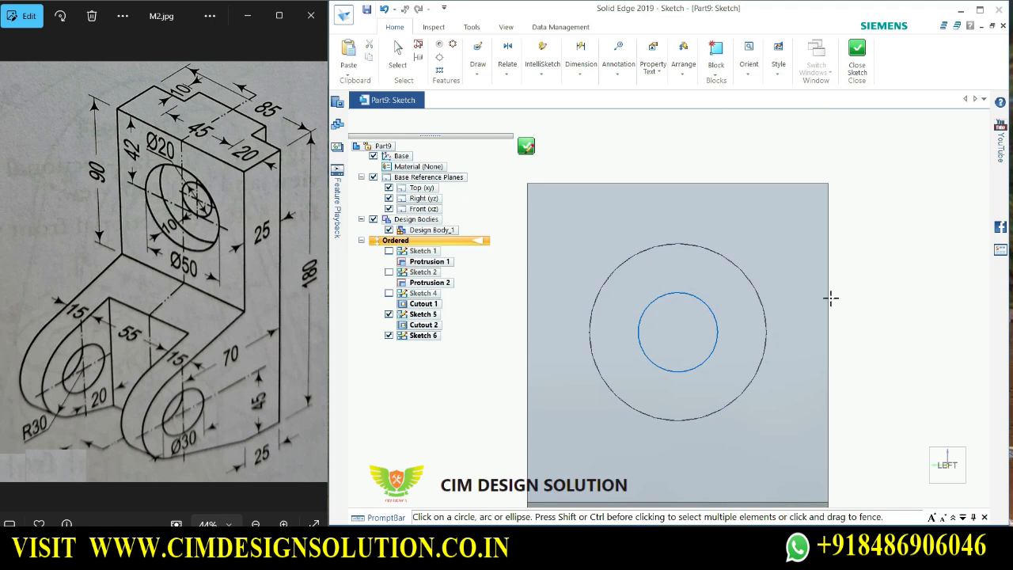
# Dimension the inner circle's diameter as 20 mm, then close and finish the sketch and exit the sketch command.
pyautogui.scroll(-1, 734, 289)
pyautogui.scroll(1, 690, 315)
pyautogui.click(580, 69)
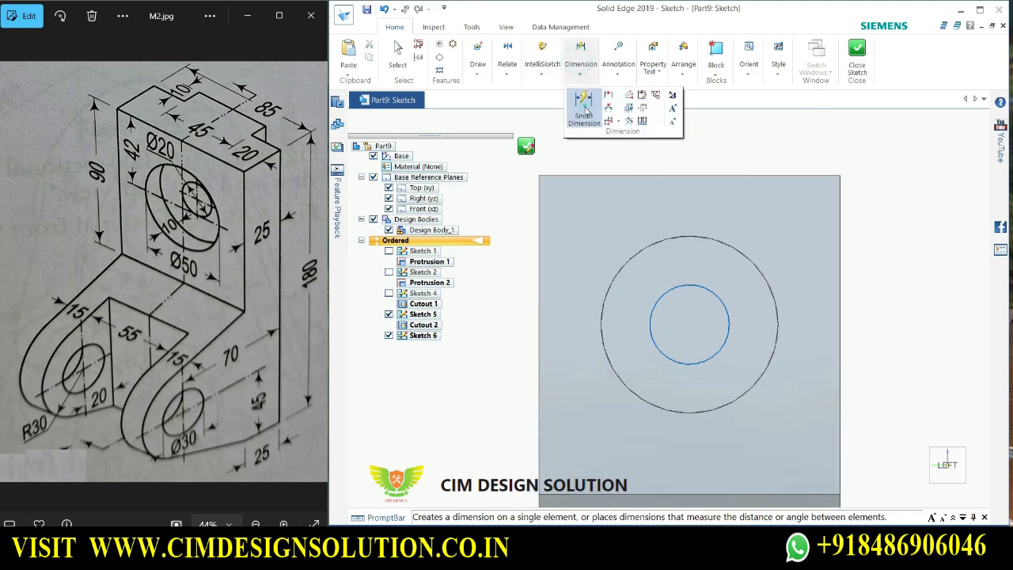
pyautogui.click(584, 106)
pyautogui.click(710, 290)
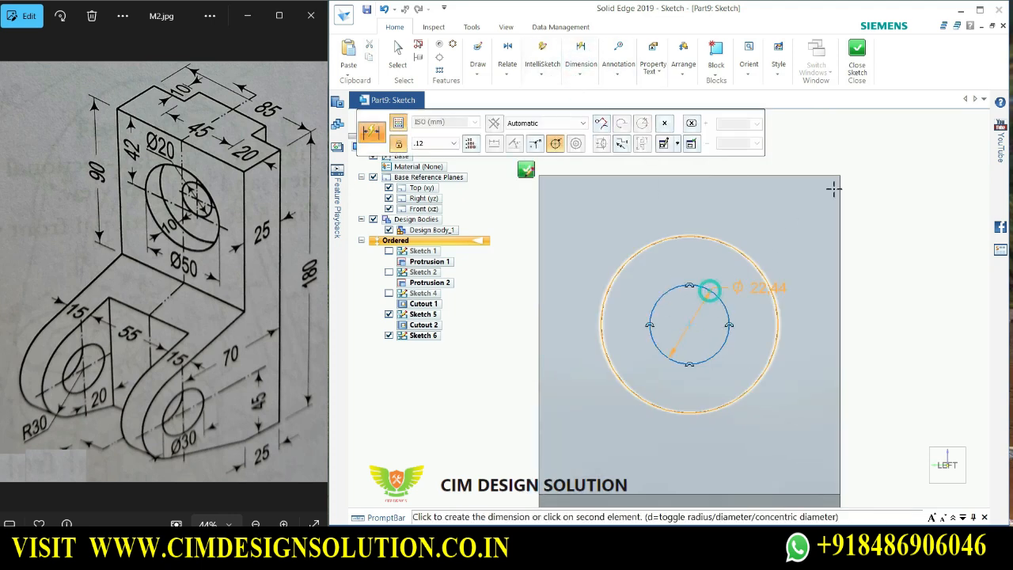
pyautogui.click(879, 159)
pyautogui.write('20')
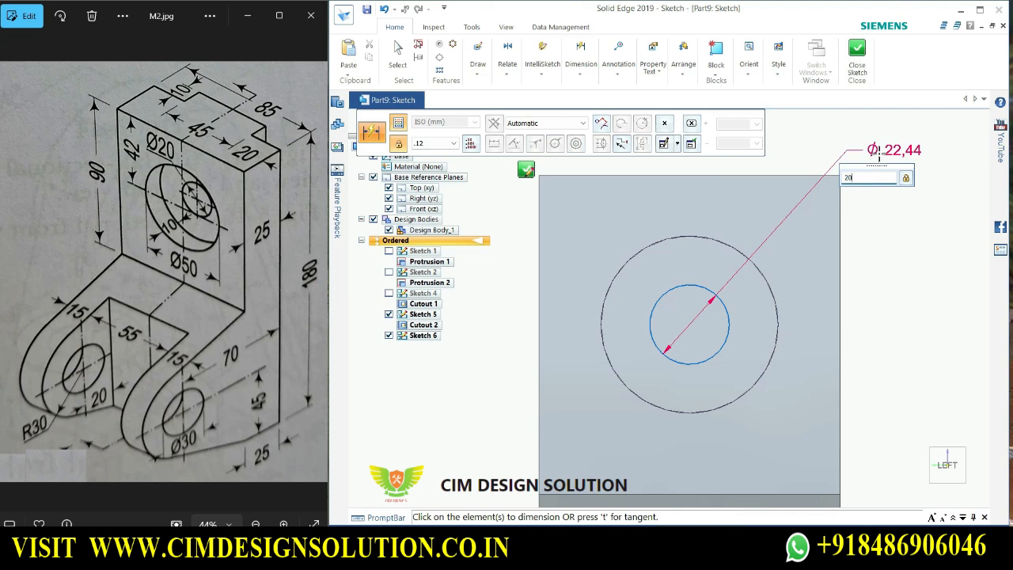
pyautogui.press('Return')
pyautogui.click(857, 60)
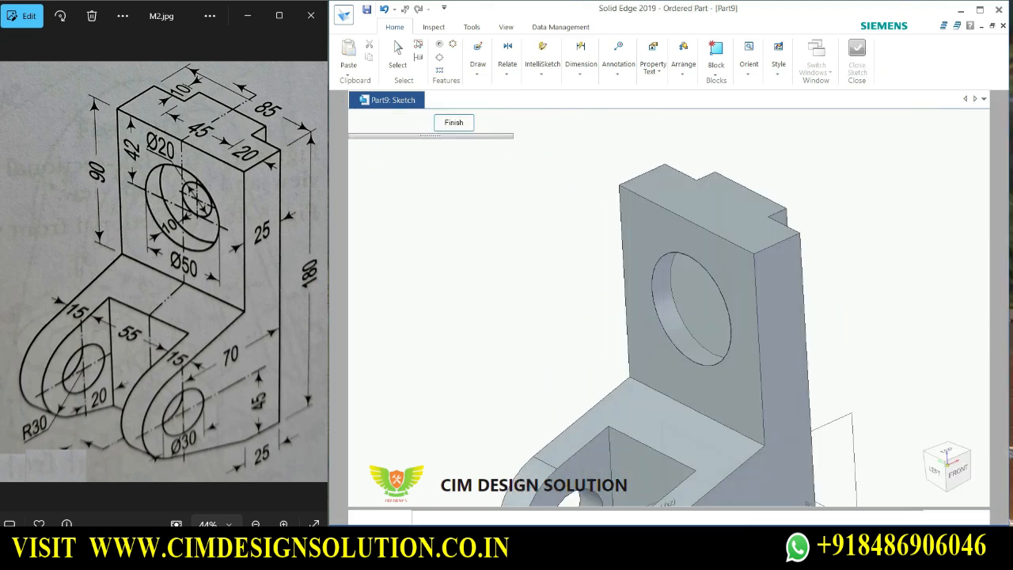
pyautogui.click(453, 124)
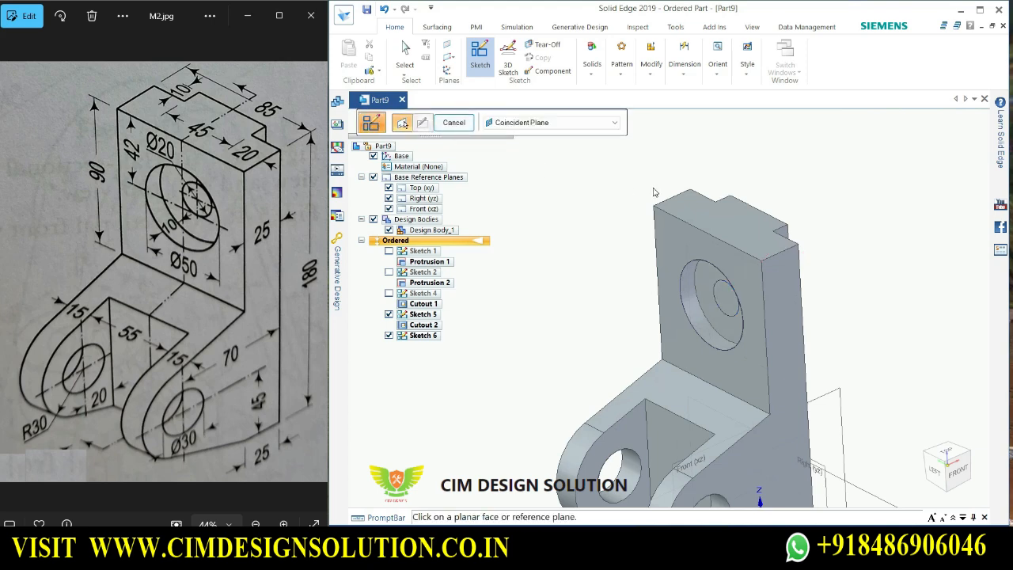
pyautogui.click(454, 123)
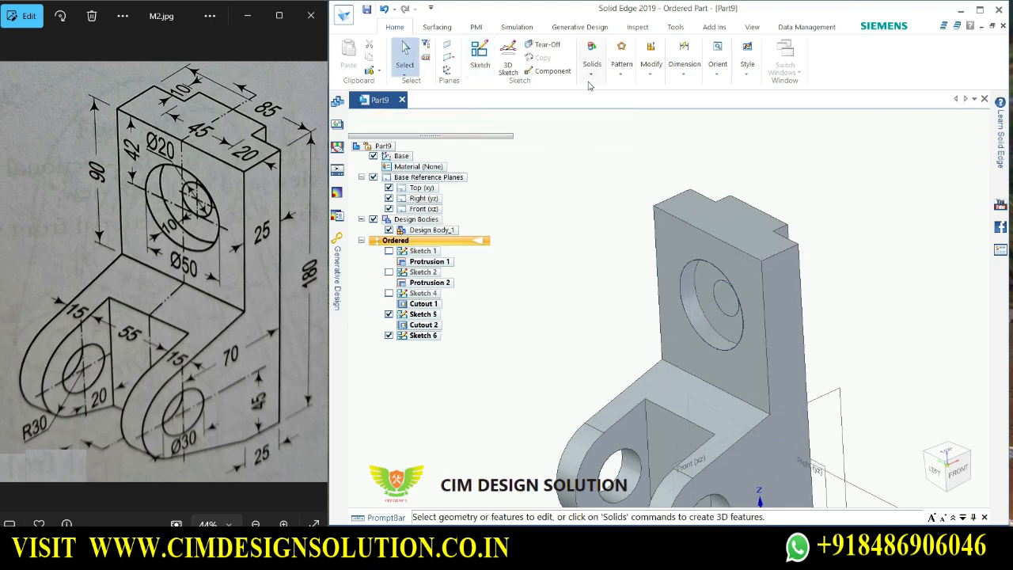
# Start a cutout from the 20 mm circle and extend its first direction Through Next toward the back of the upright.
pyautogui.click(591, 69)
pyautogui.click(623, 111)
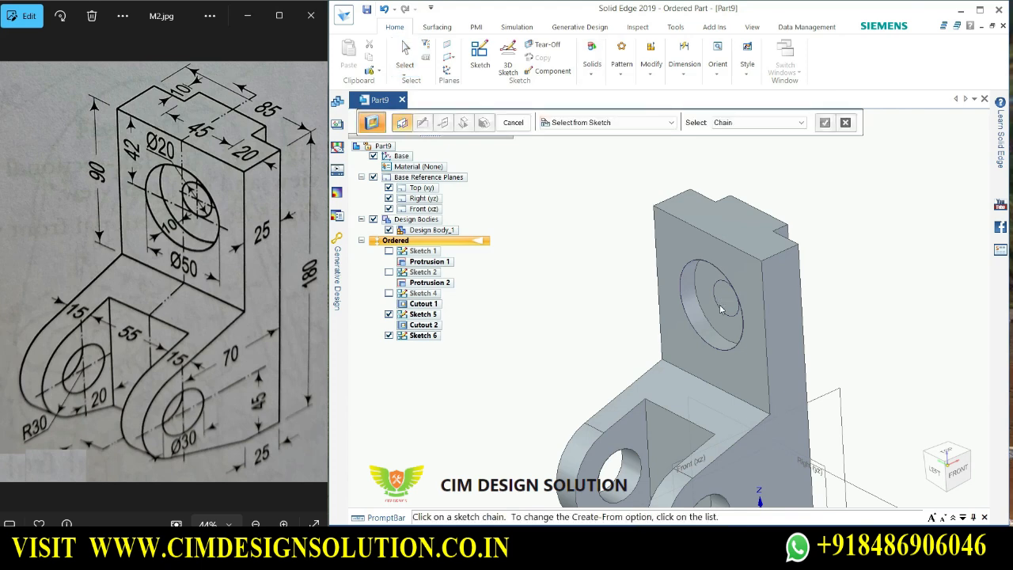
pyautogui.click(721, 309)
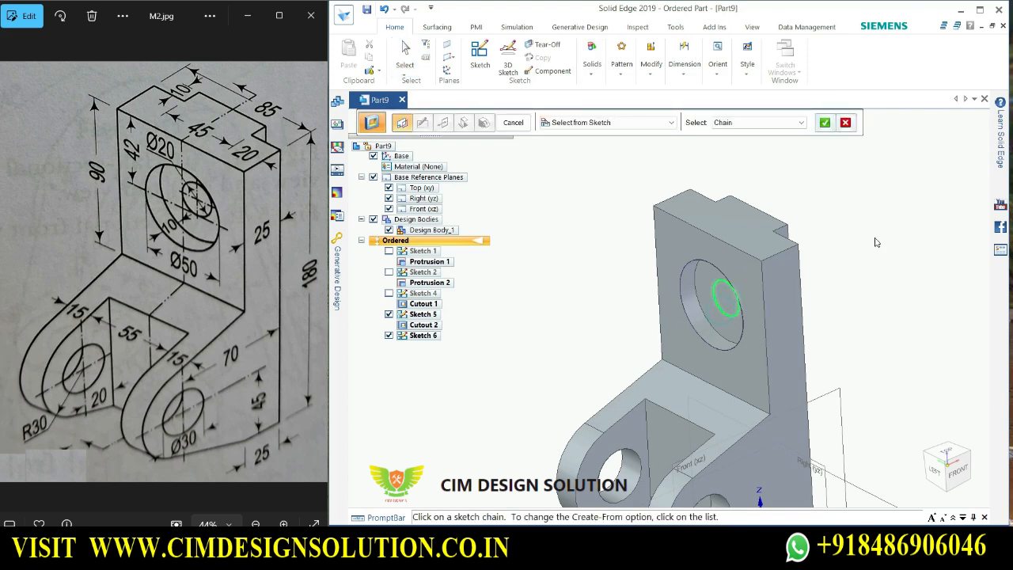
pyautogui.click(825, 122)
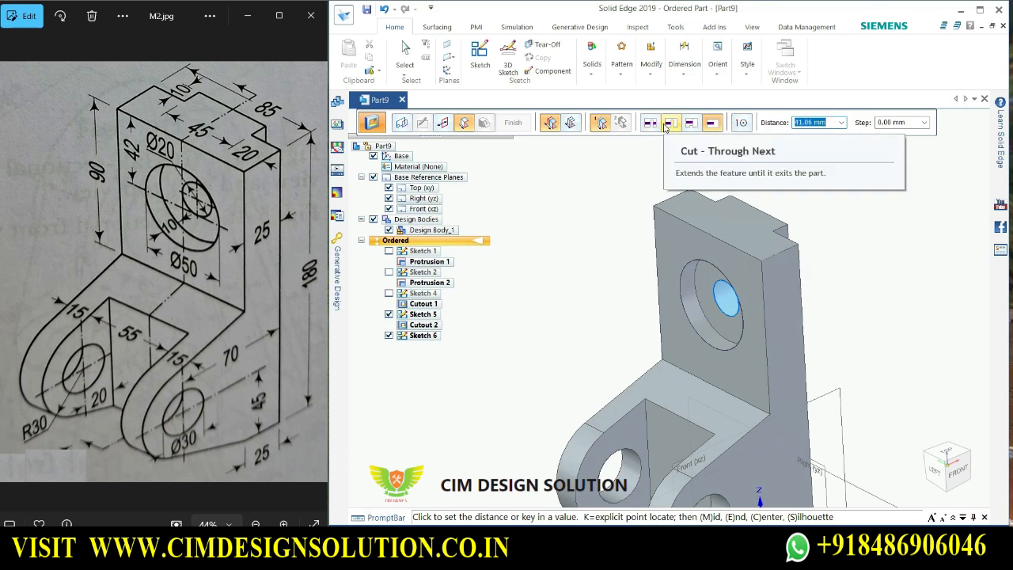
pyautogui.click(669, 124)
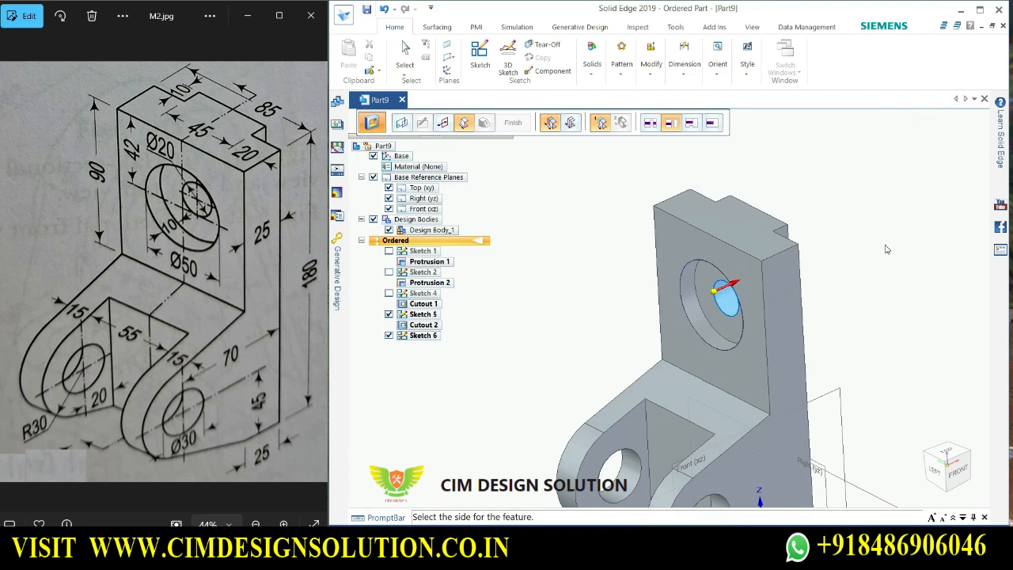
pyautogui.click(894, 181)
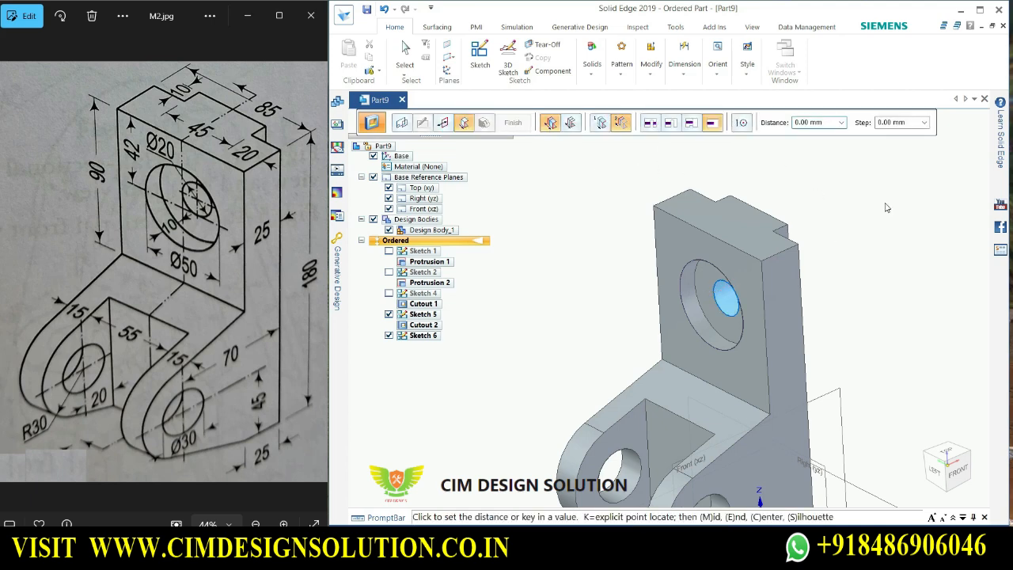
# Set the cutout's second direction to Through All toward the open side of the recess and finish the cutout.
pyautogui.click(650, 123)
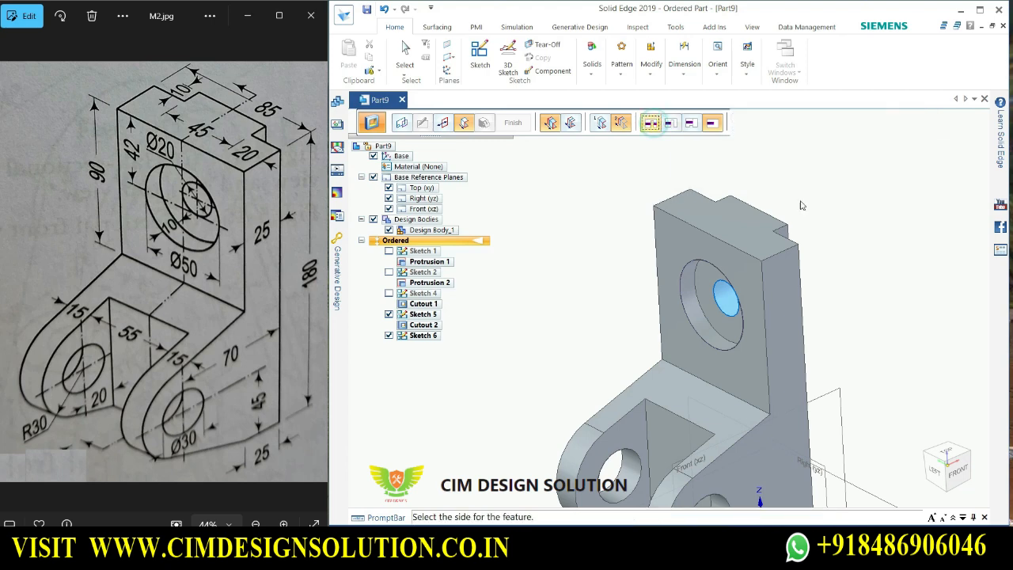
pyautogui.click(864, 212)
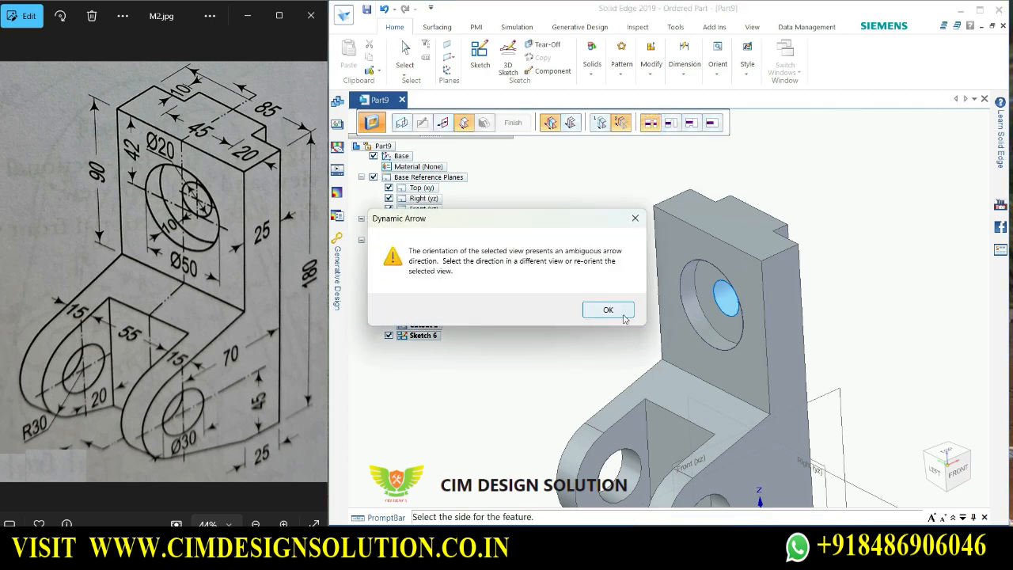
pyautogui.click(624, 316)
pyautogui.click(894, 291)
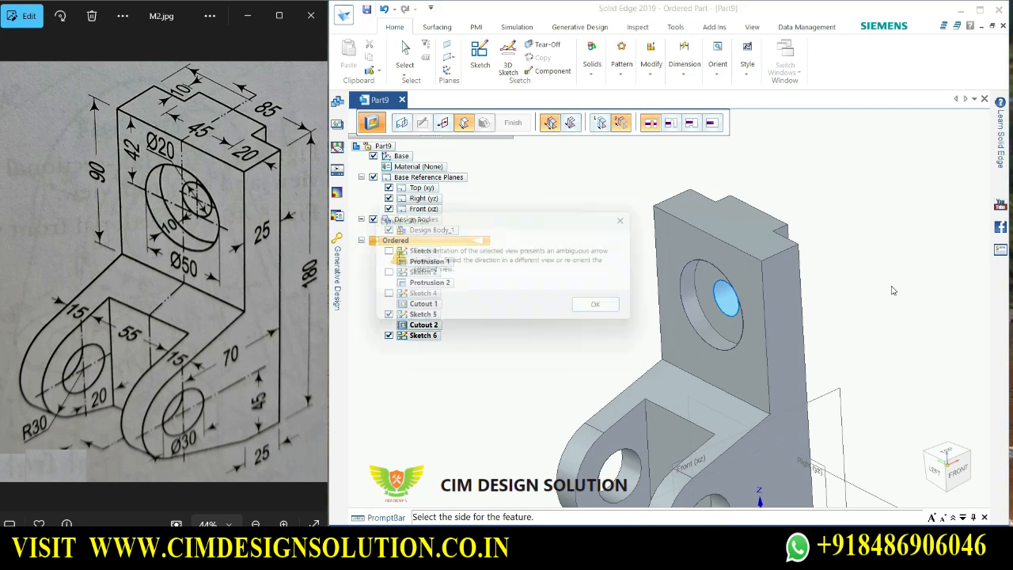
pyautogui.click(621, 314)
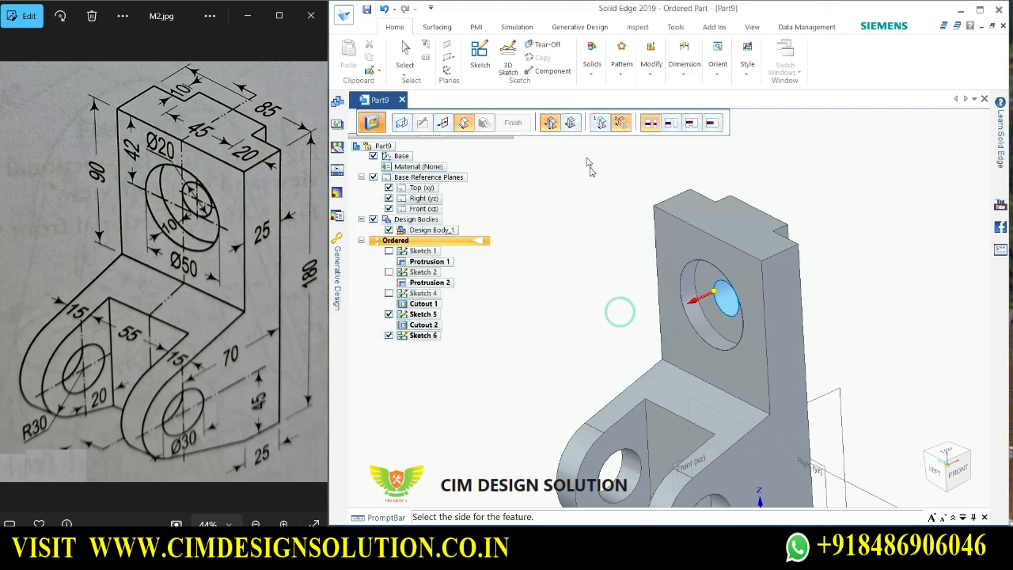
pyautogui.click(691, 300)
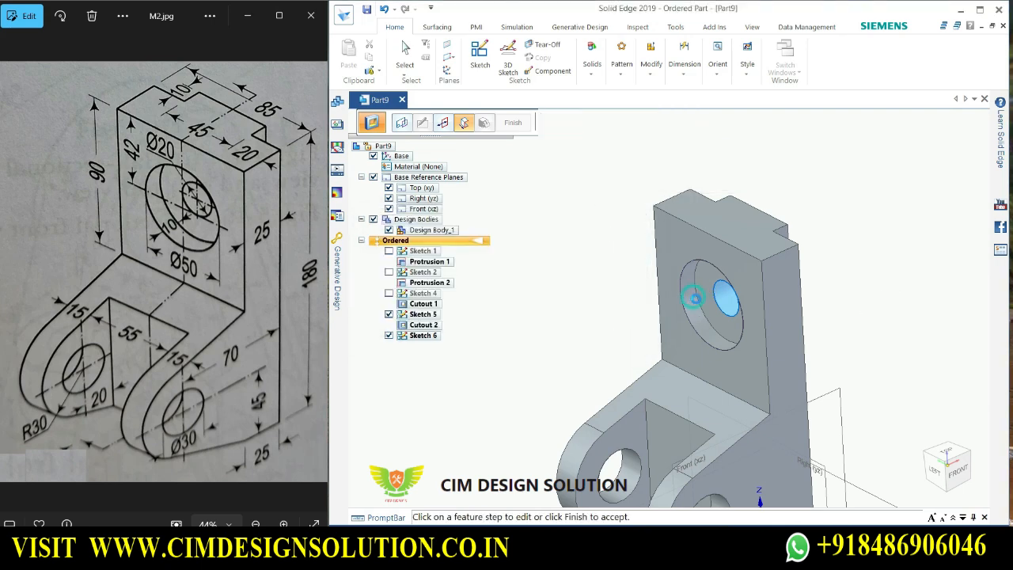
pyautogui.click(512, 125)
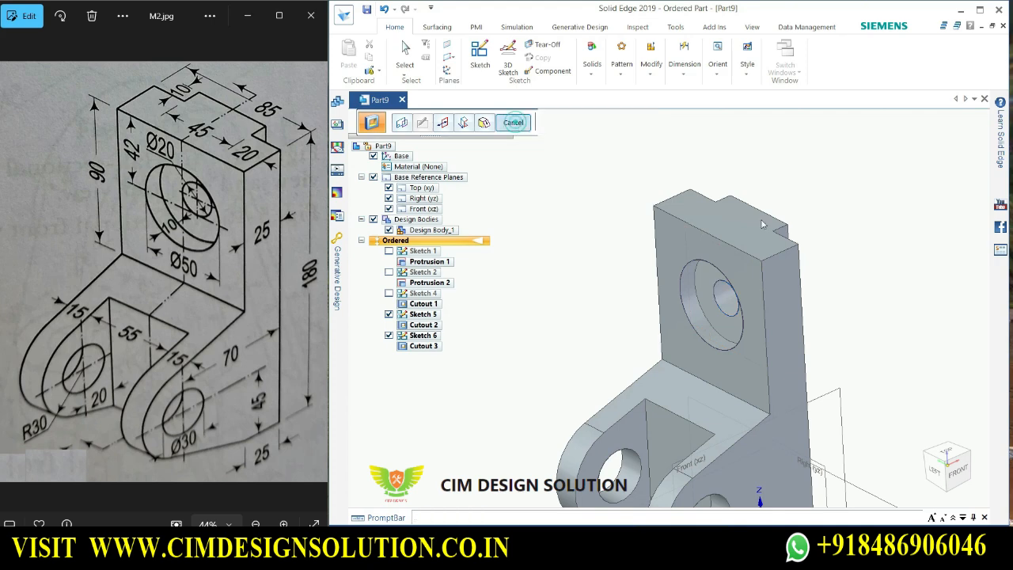
pyautogui.moveTo(869, 350); pyautogui.dragTo(853, 318, button='middle')
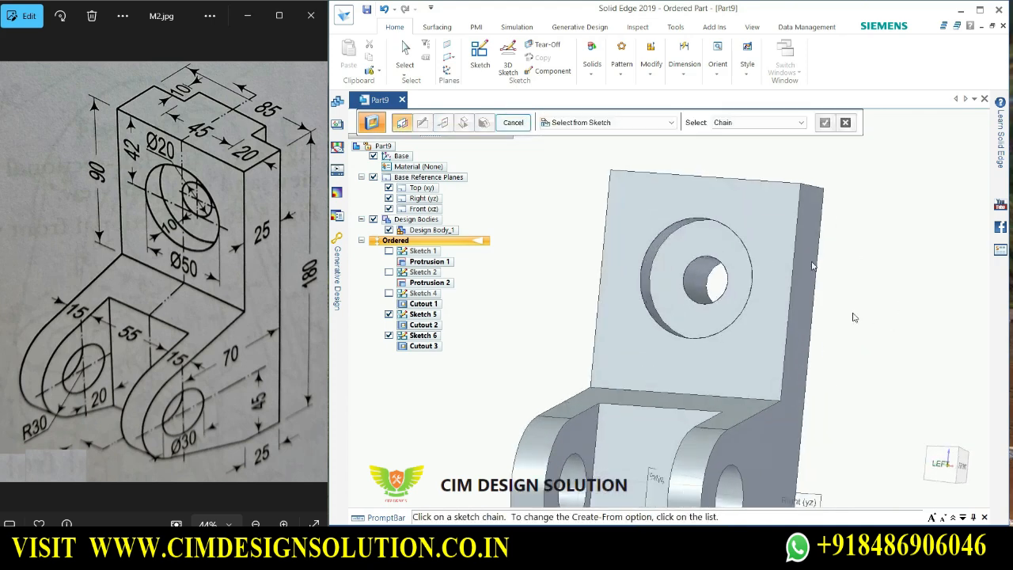
pyautogui.moveTo(841, 186); pyautogui.dragTo(869, 224, button='middle')
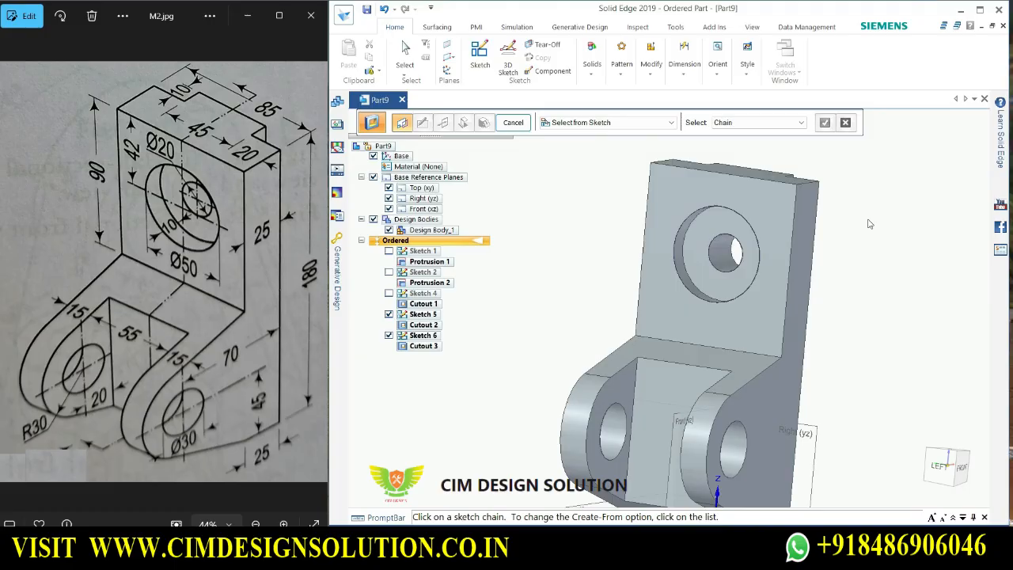